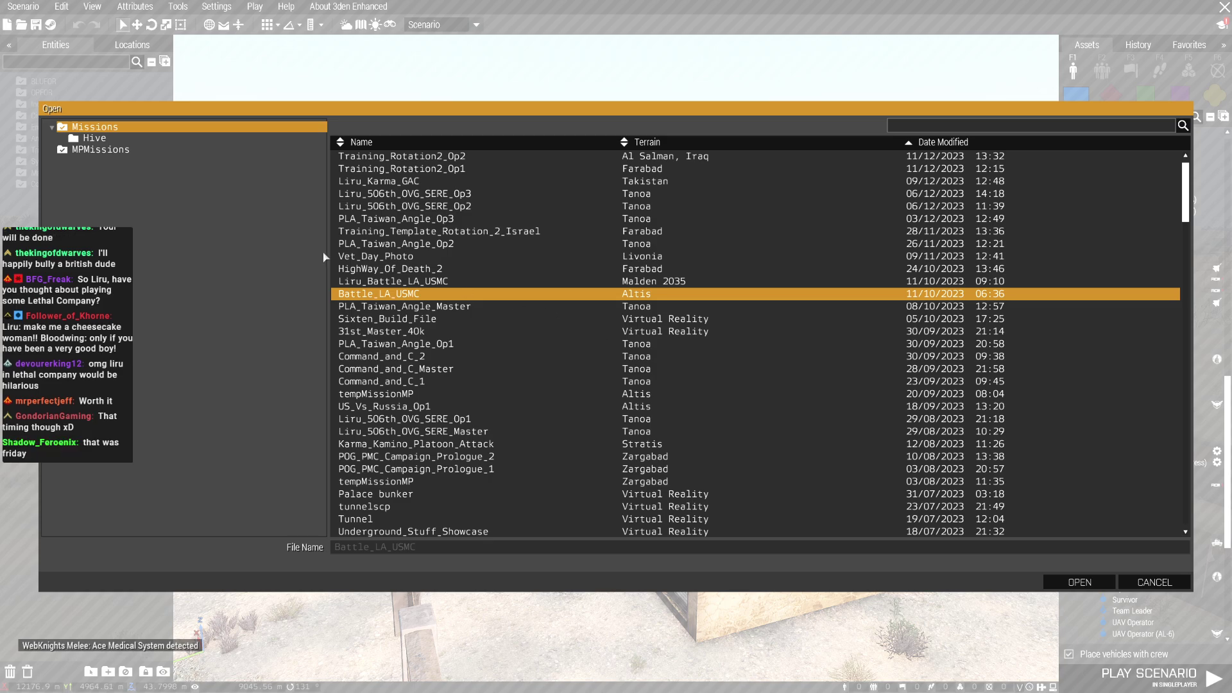
# Pick Training_Rotation2_Op2 from the Missions list and open it
pyautogui.click(352, 258)
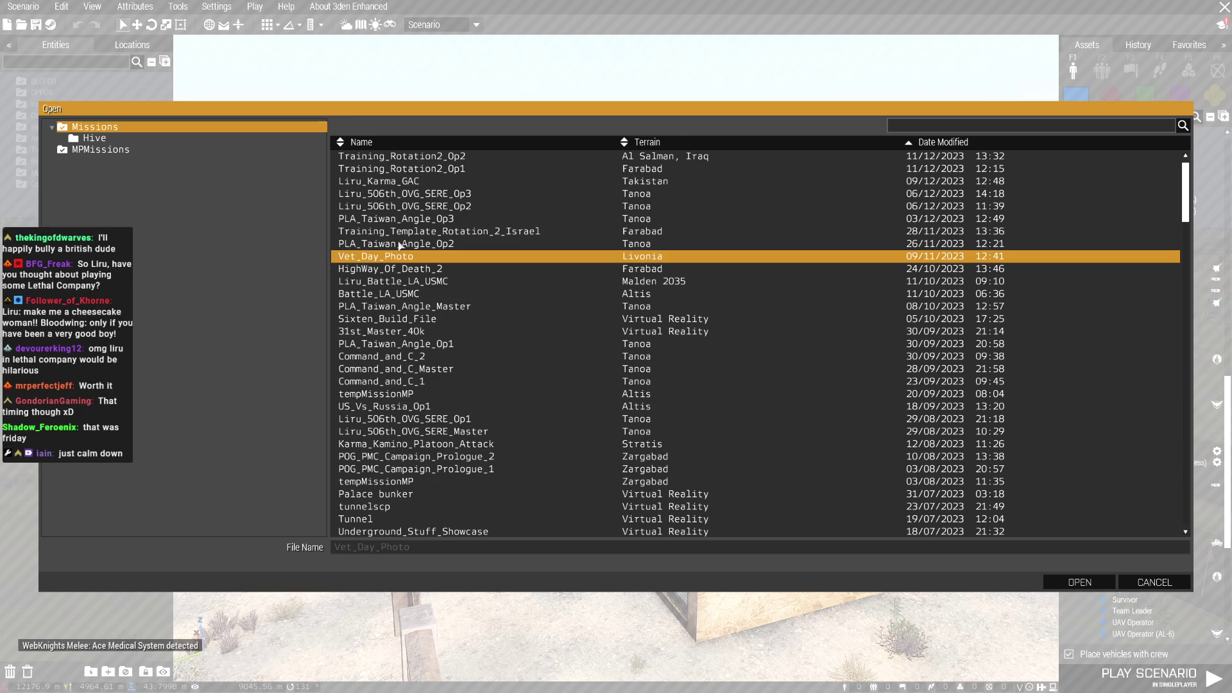
pyautogui.click(424, 207)
pyautogui.click(433, 157)
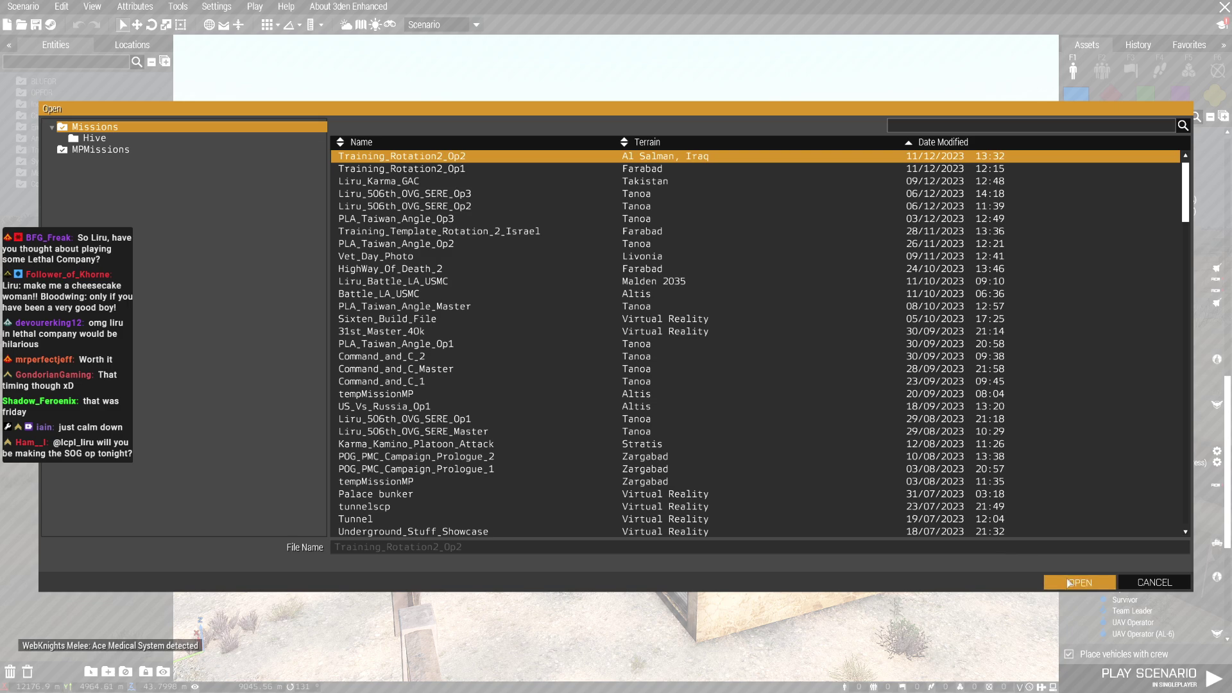
pyautogui.click(1069, 582)
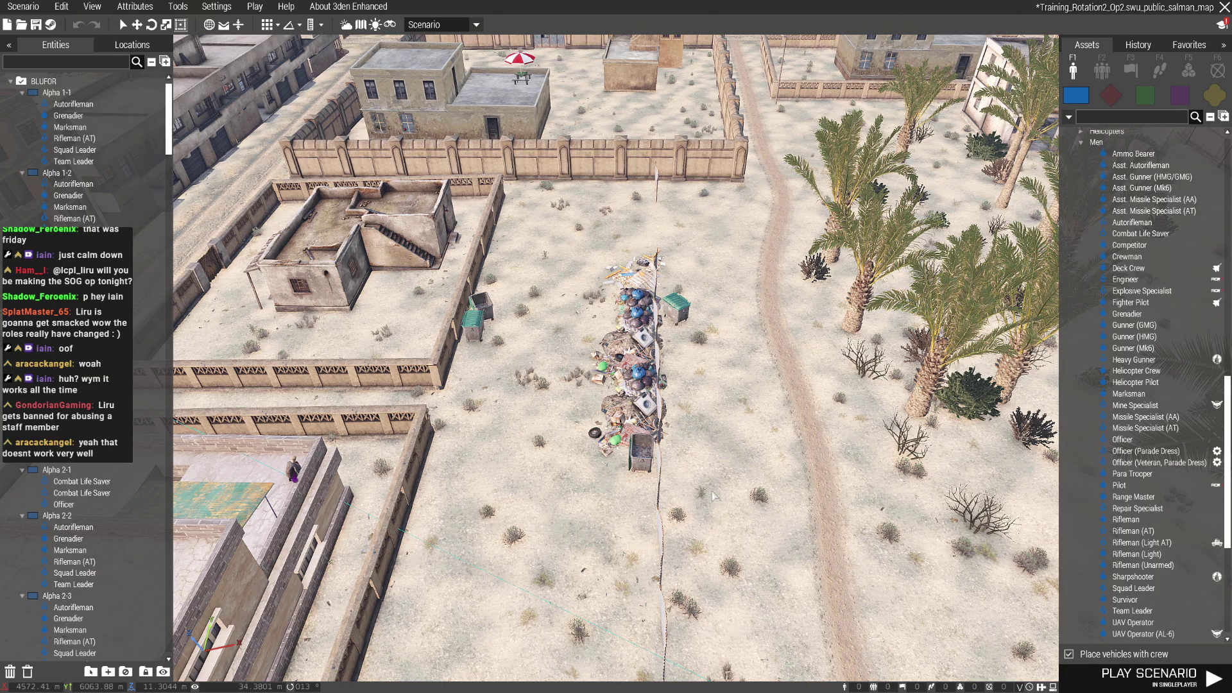
# Collapse the entities list and fly the camera over the town to the airfield's parked vehicles
pyautogui.press('w')
pyautogui.press('w')
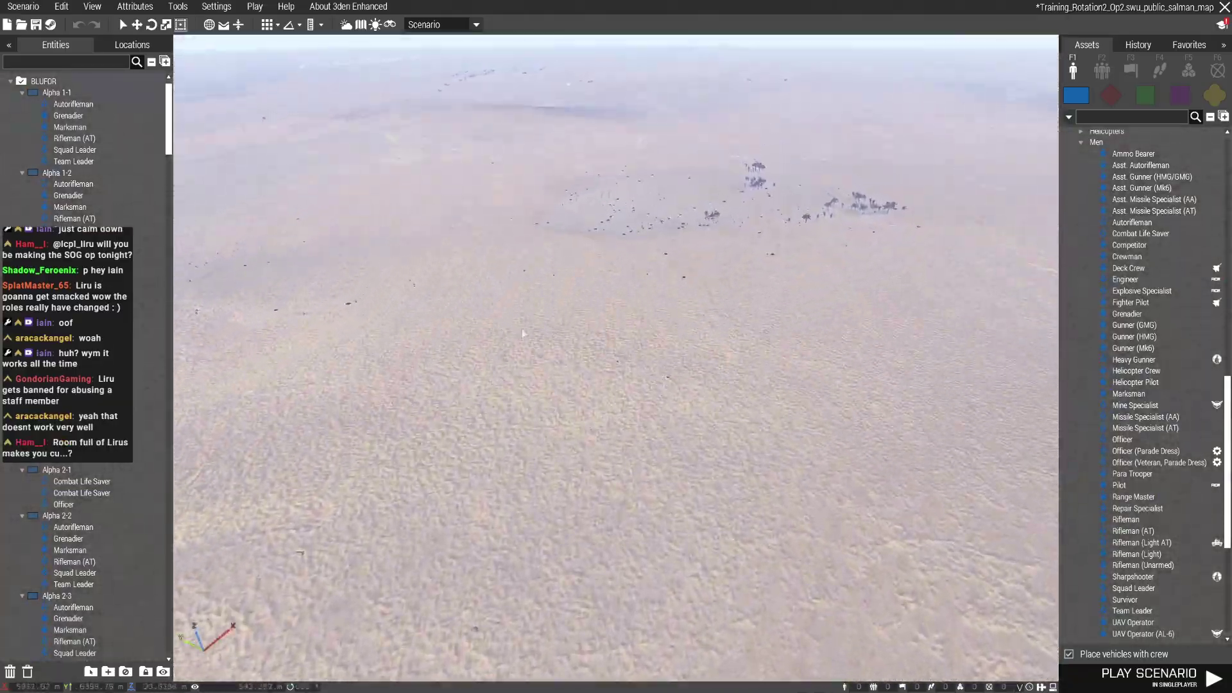
pyautogui.moveTo(559, 434); pyautogui.dragTo(559, 374, button='right')
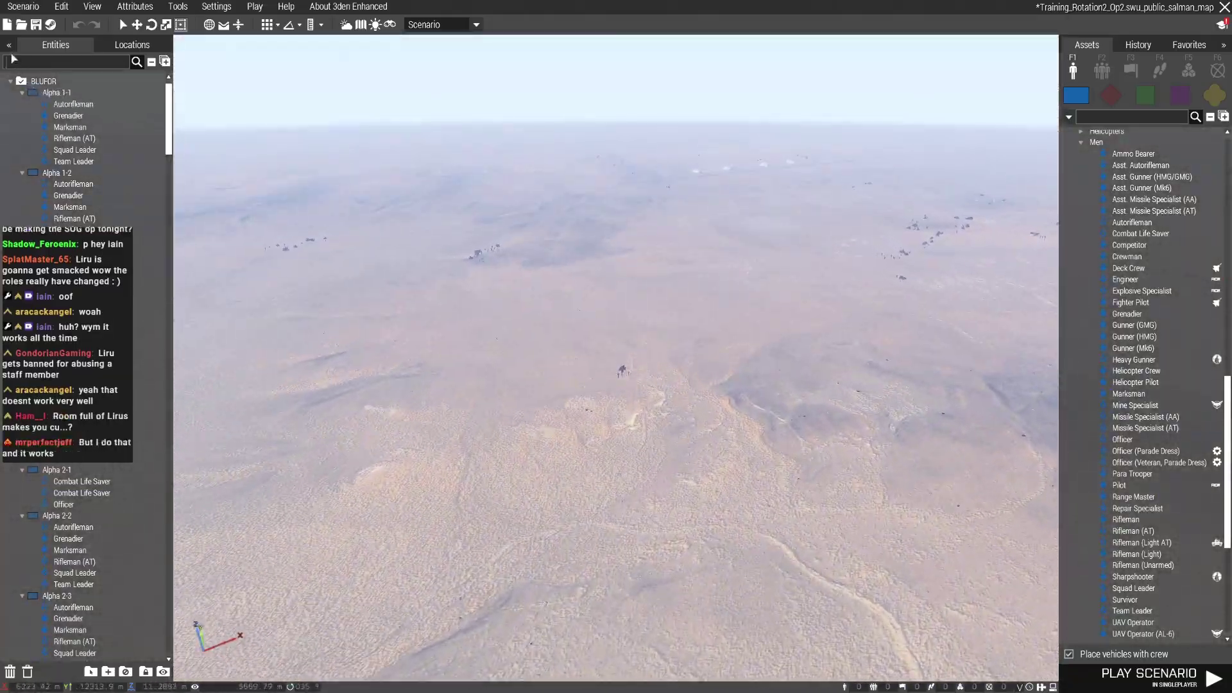
pyautogui.click(8, 44)
pyautogui.press('w')
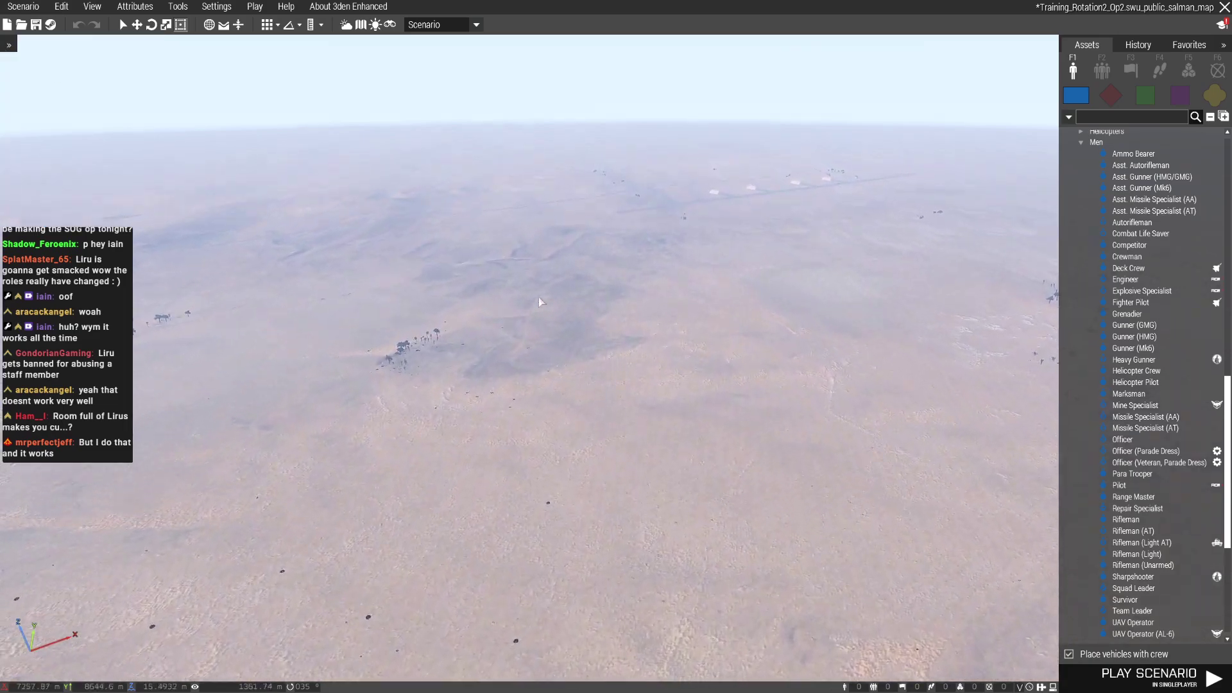
pyautogui.press('w')
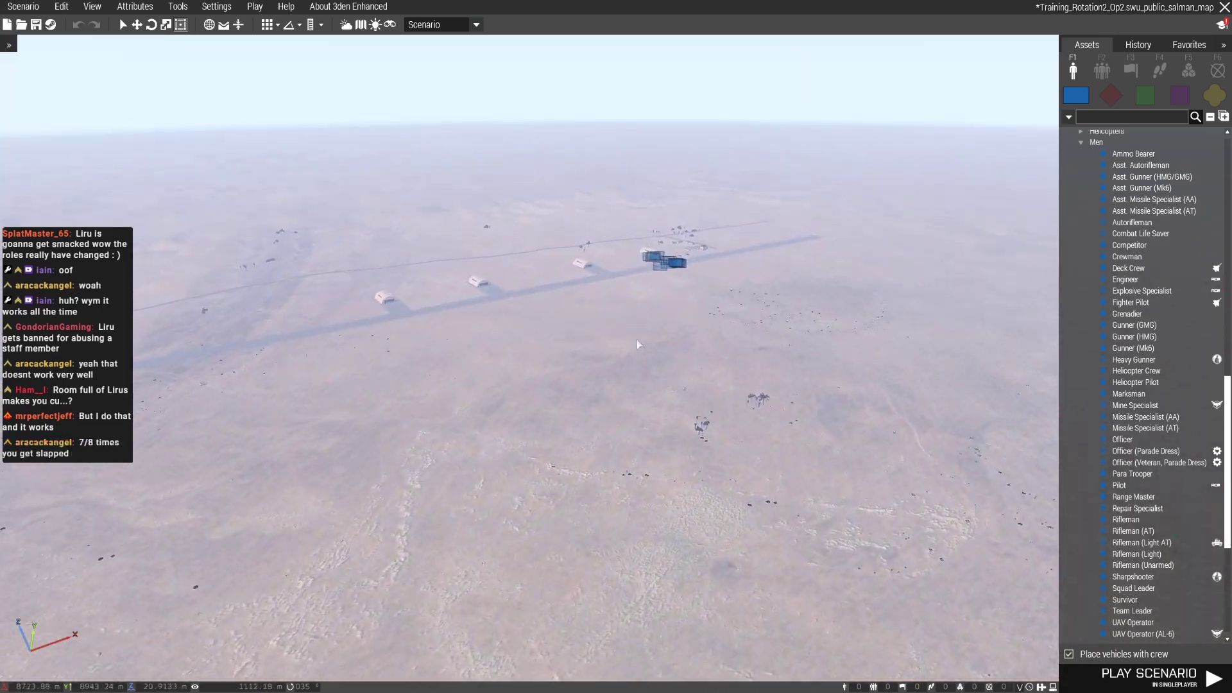
pyautogui.press('w')
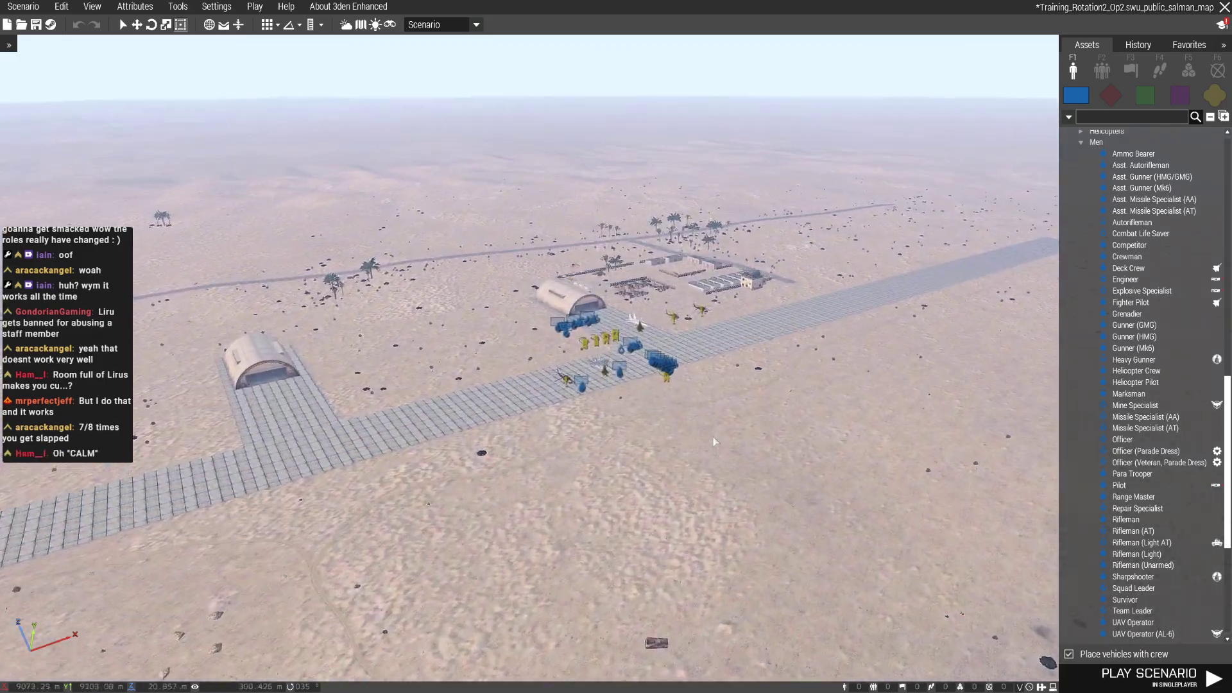
pyautogui.press('w')
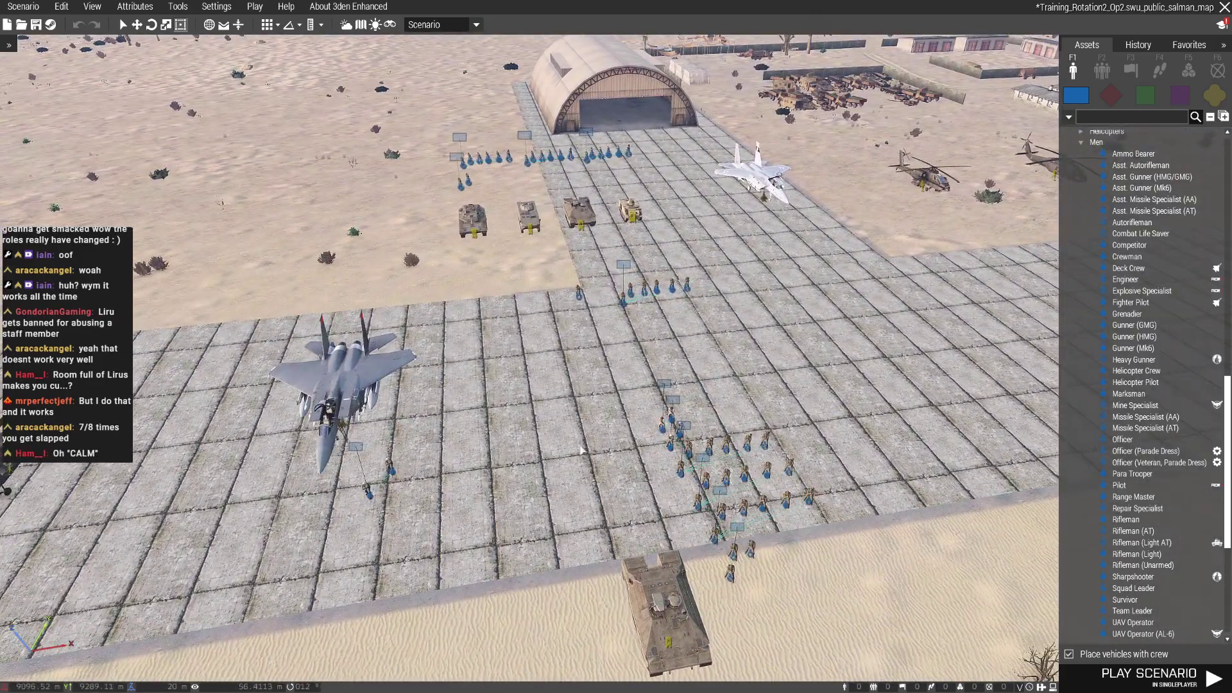
pyautogui.press('w')
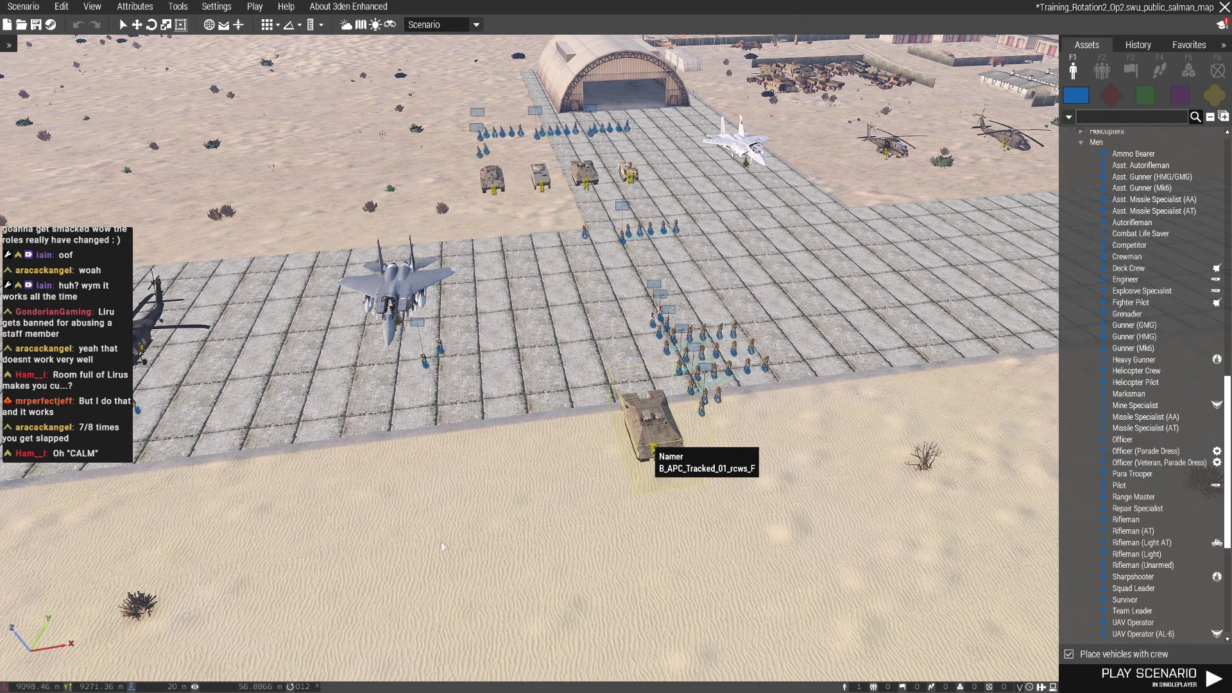
# Move the Namer tank onto the sand and paste a Badger IFV beside it
pyautogui.doubleClick(643, 447)
pyautogui.press('Escape')
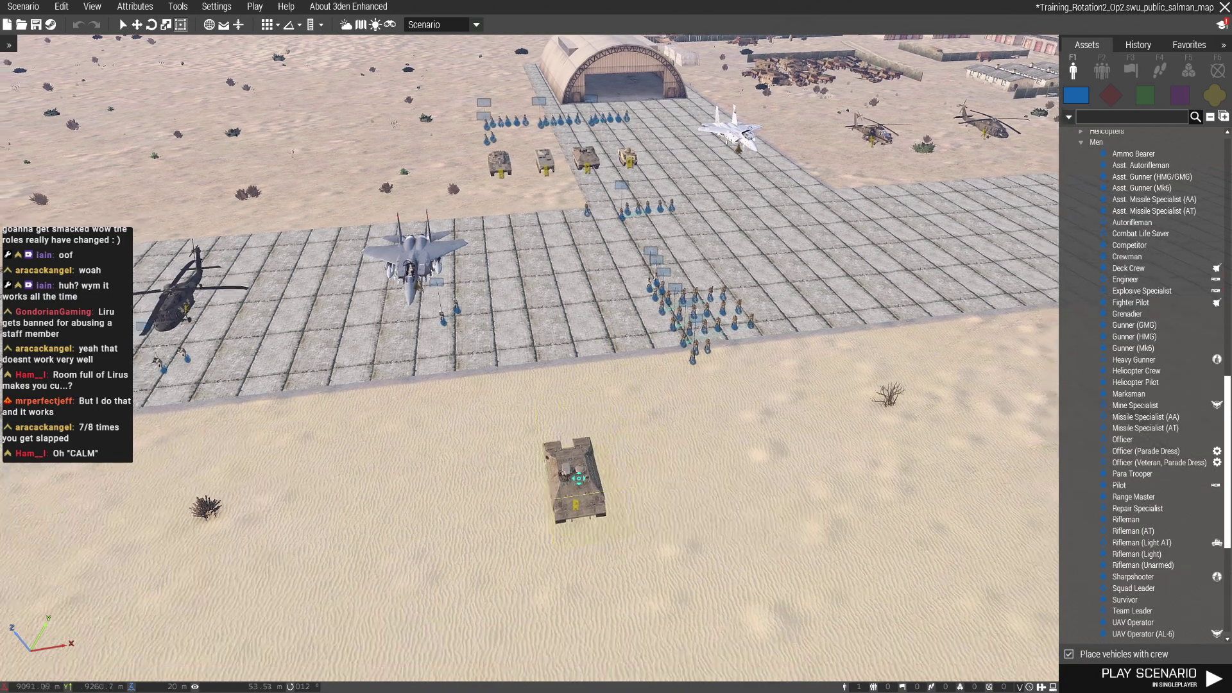
pyautogui.moveTo(736, 428); pyautogui.dragTo(505, 516)
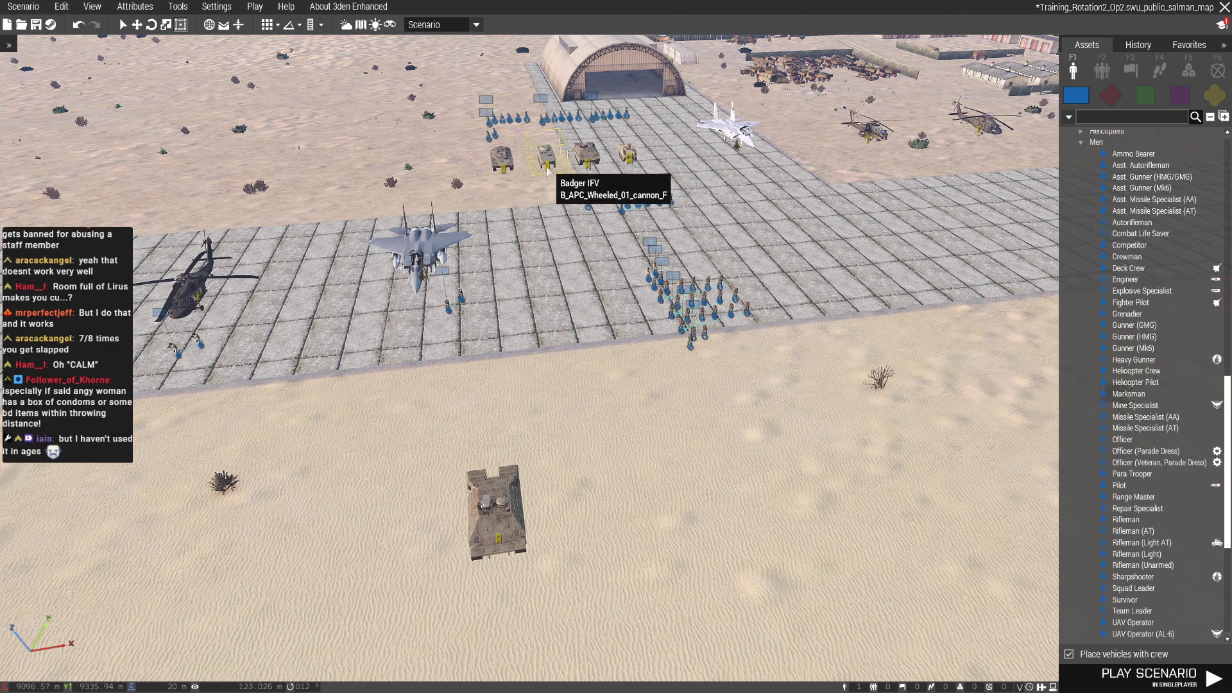
pyautogui.hotkey('ctrl', 'v')
pyautogui.moveTo(610, 549); pyautogui.dragTo(603, 525)
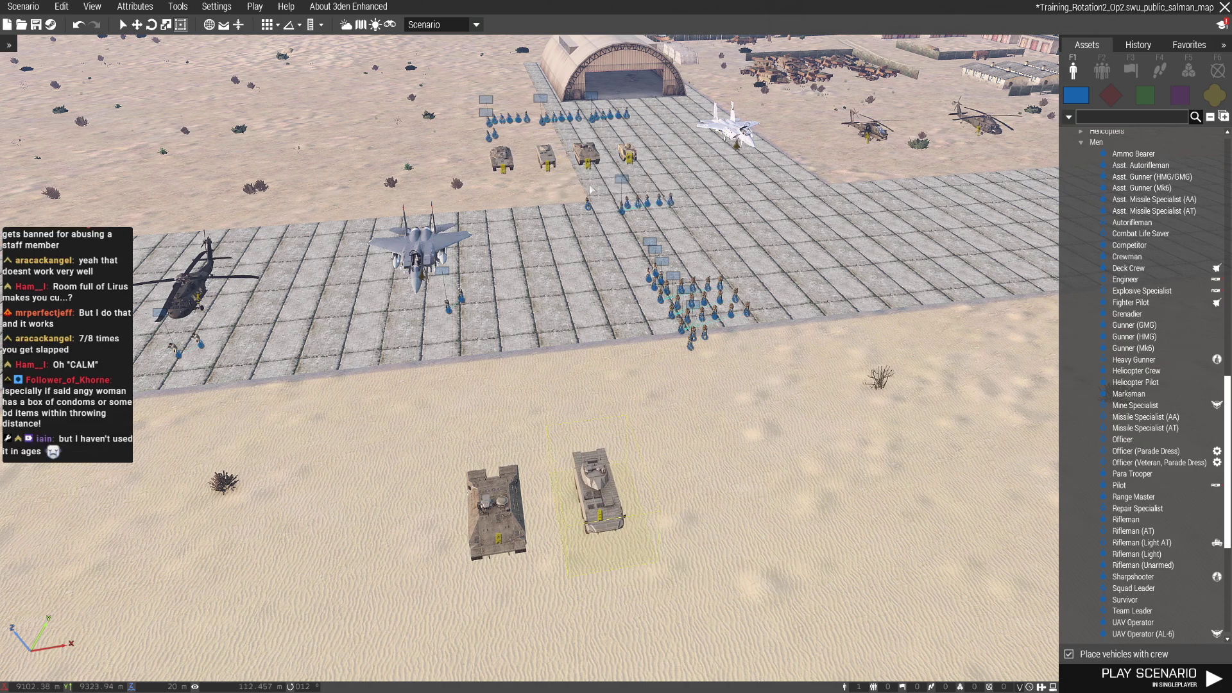
# Paste a Merkava copy and two helicopter copies onto the sand
pyautogui.hotkey('ctrl', 'c')
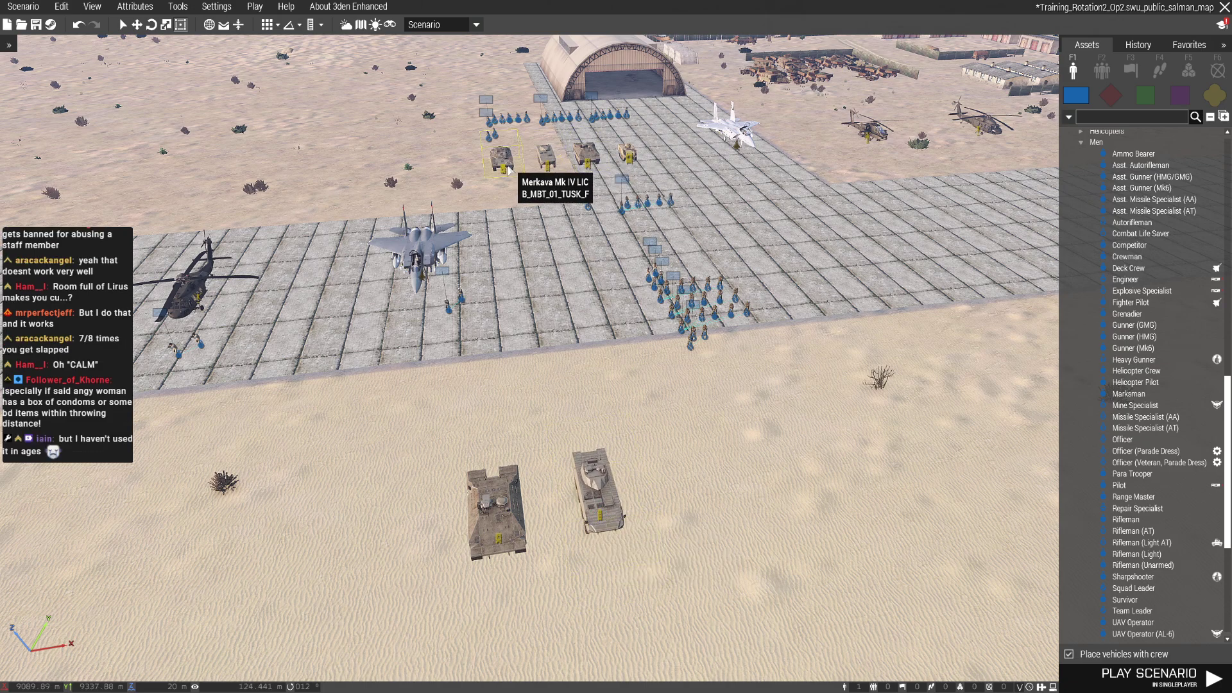
pyautogui.hotkey('ctrl', 'v')
pyautogui.click(178, 308)
pyautogui.press('w')
pyautogui.hotkey('ctrl', 'v')
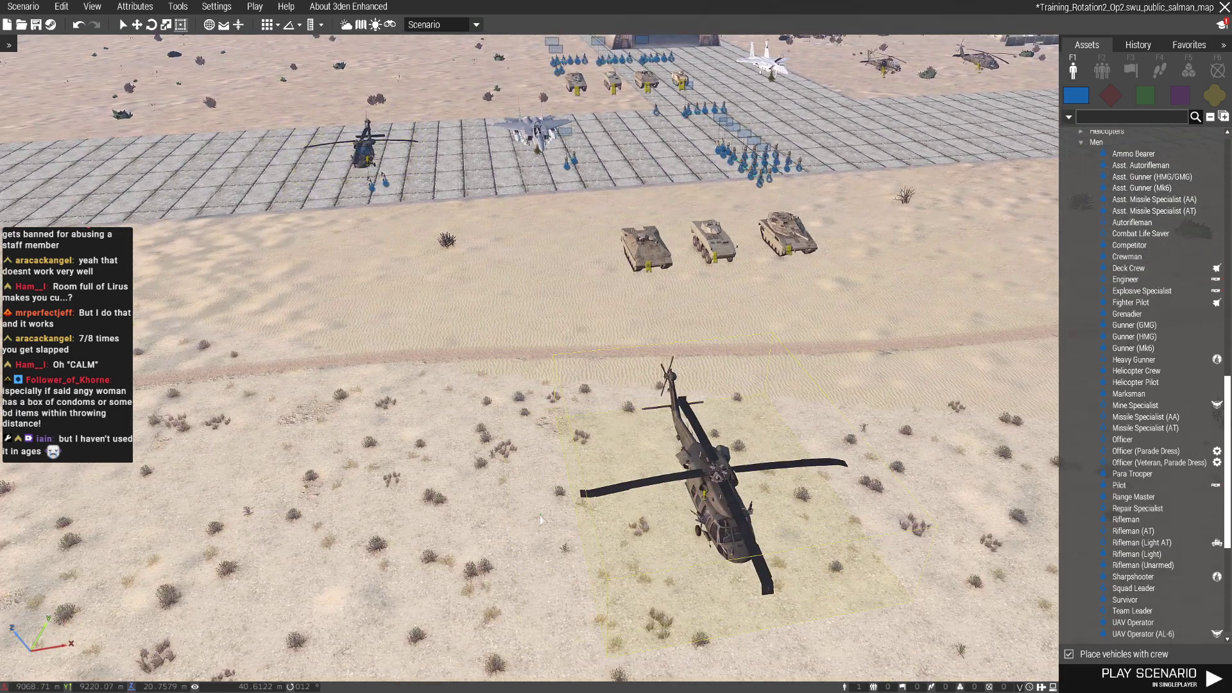
pyautogui.moveTo(661, 468); pyautogui.dragTo(674, 502, button='right')
pyautogui.hotkey('ctrl', 'v')
pyautogui.press('s')
pyautogui.moveTo(749, 621); pyautogui.dragTo(708, 497, button='right')
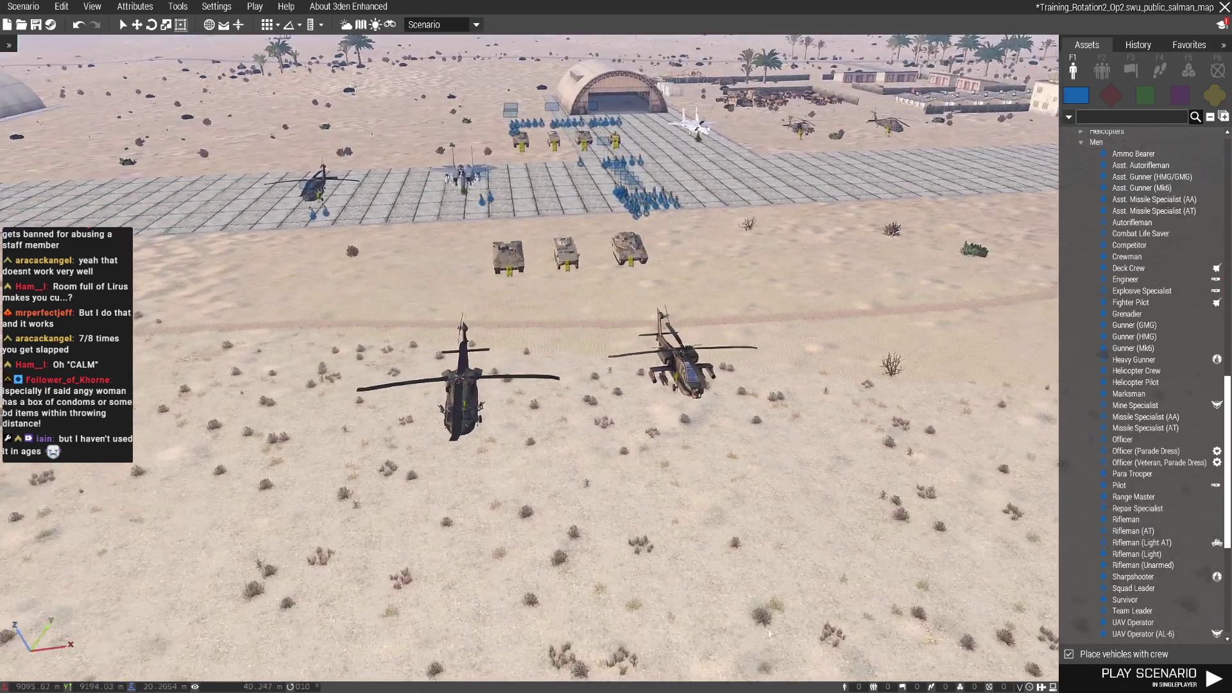
pyautogui.press('w')
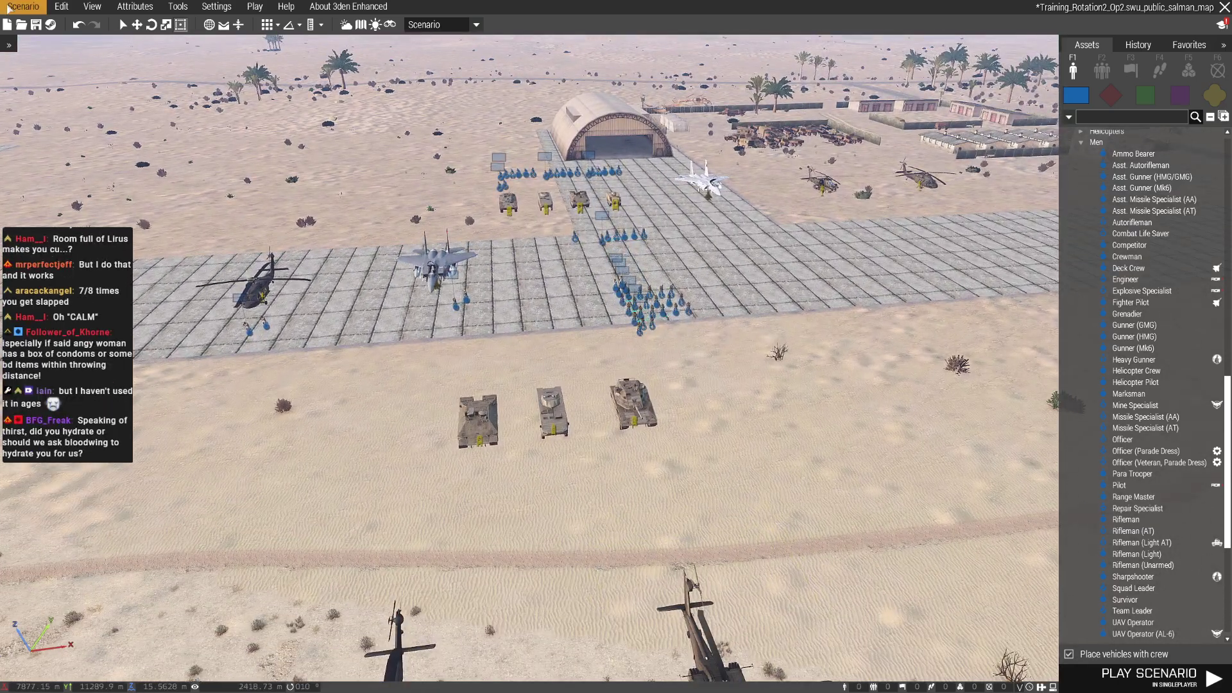
# Save Training_Rotation2_Op2, then load Training_Rotation2_Op1, dismissing the No entry popup
pyautogui.click(24, 6)
pyautogui.click(33, 58)
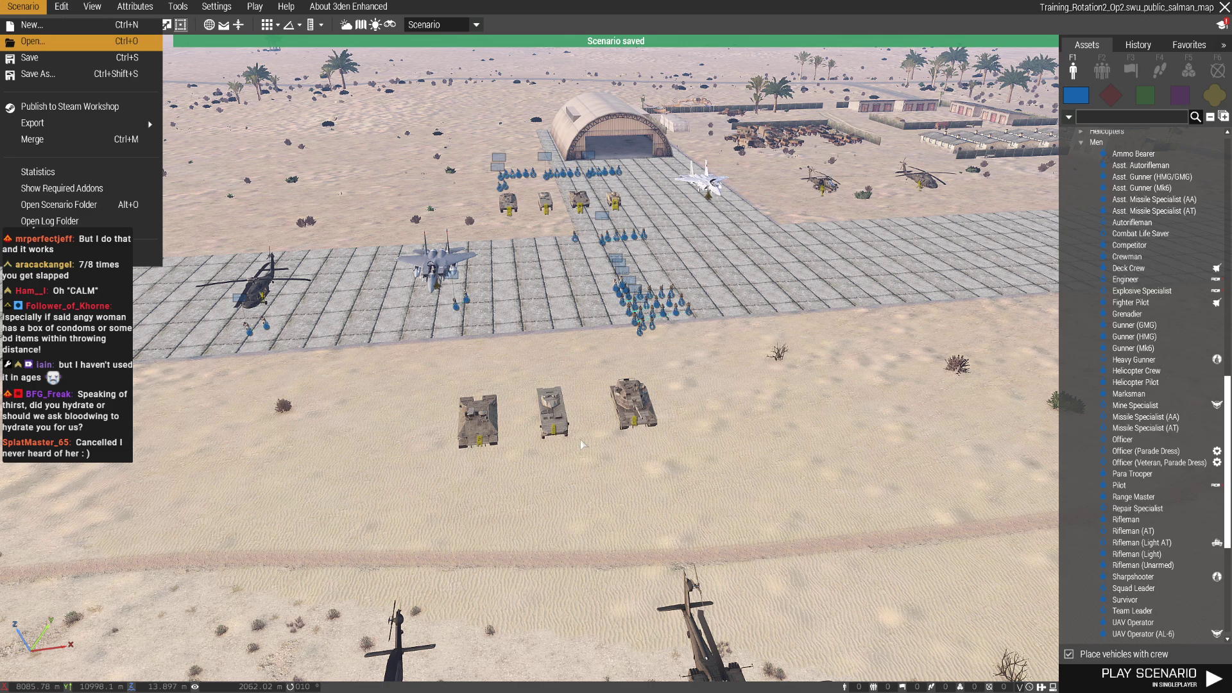
pyautogui.hotkey('ctrl', 'o')
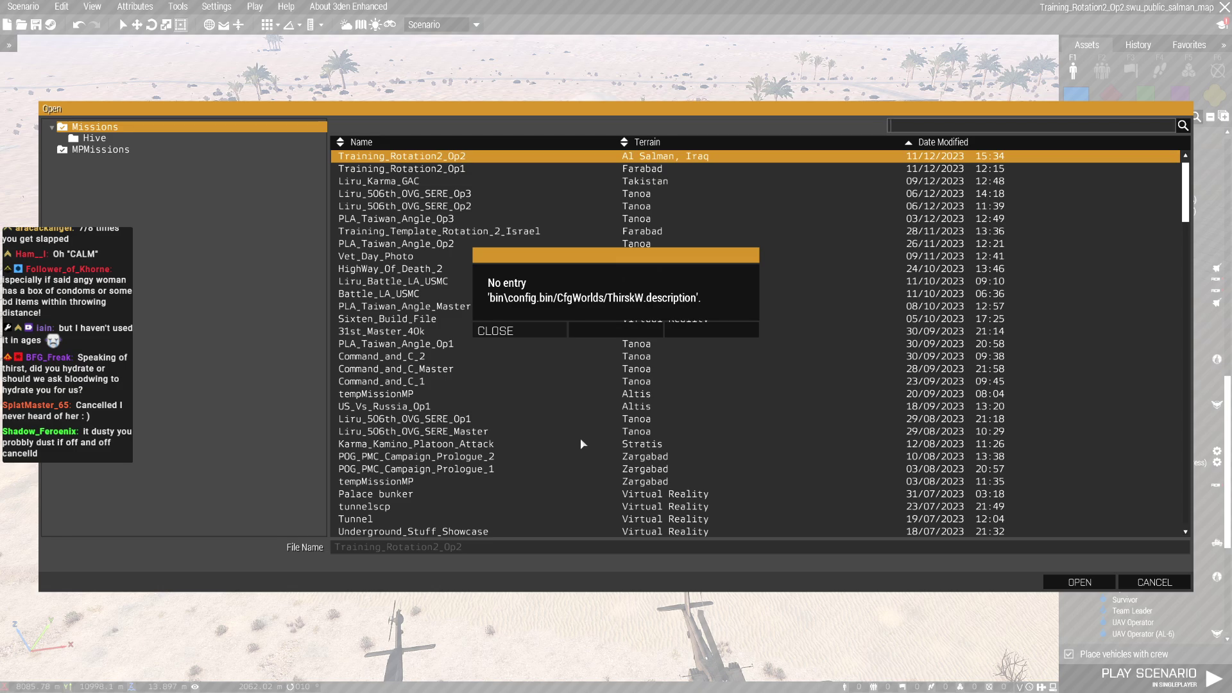
pyautogui.click(495, 330)
pyautogui.click(446, 172)
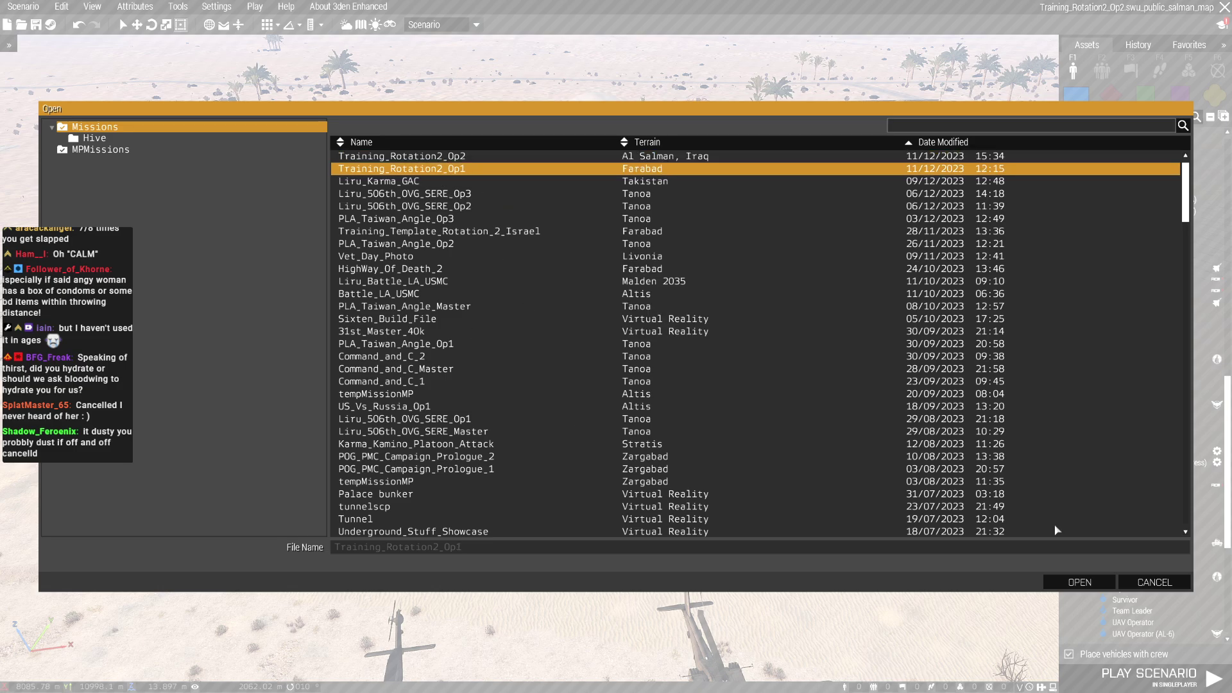
pyautogui.click(1078, 581)
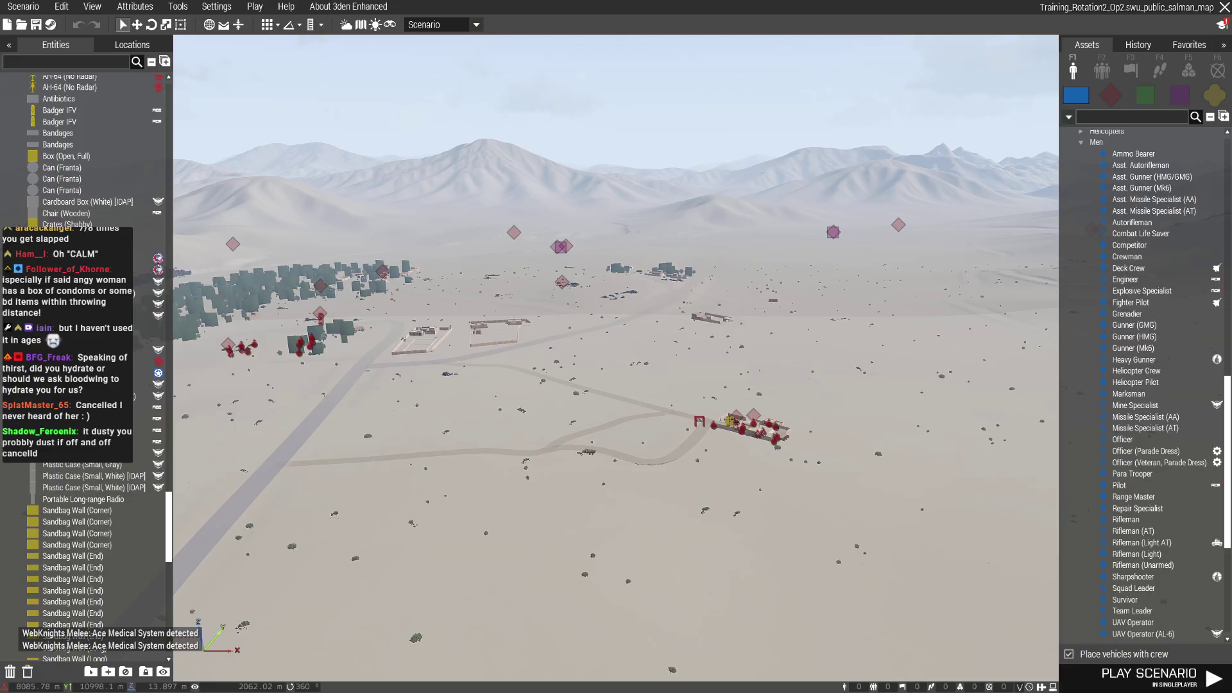
# Fly the camera down to Farabad's airfield apron and box-select the units there
pyautogui.press('w')
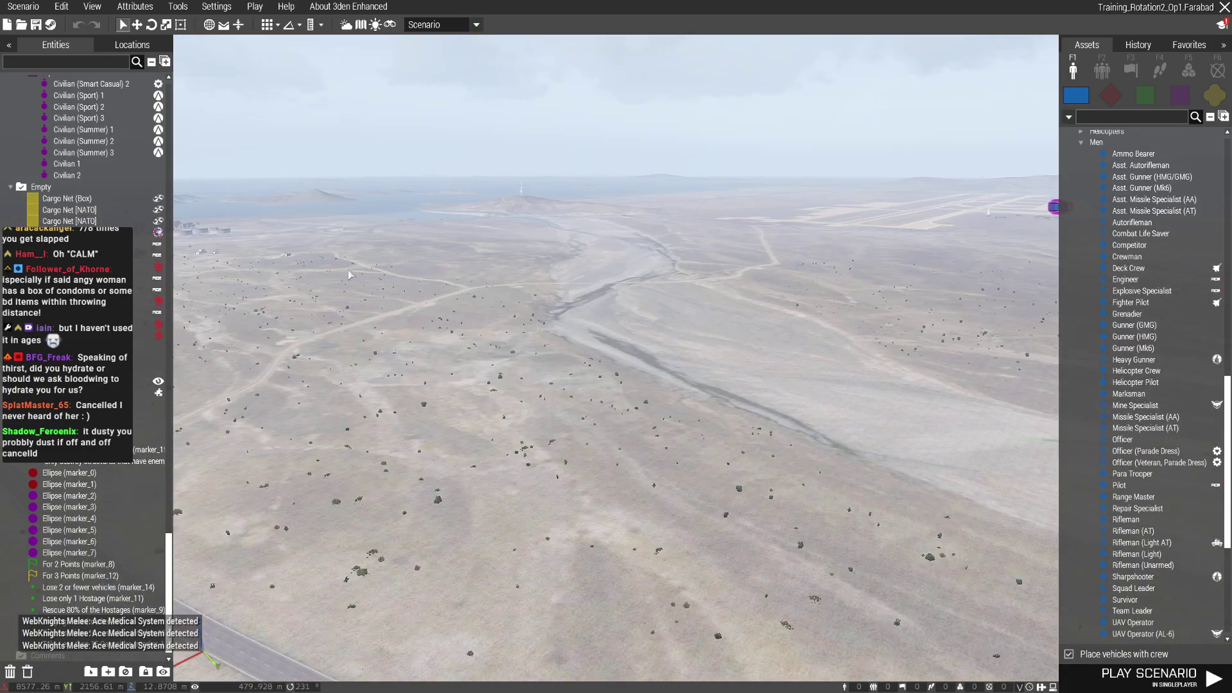
pyautogui.press('w')
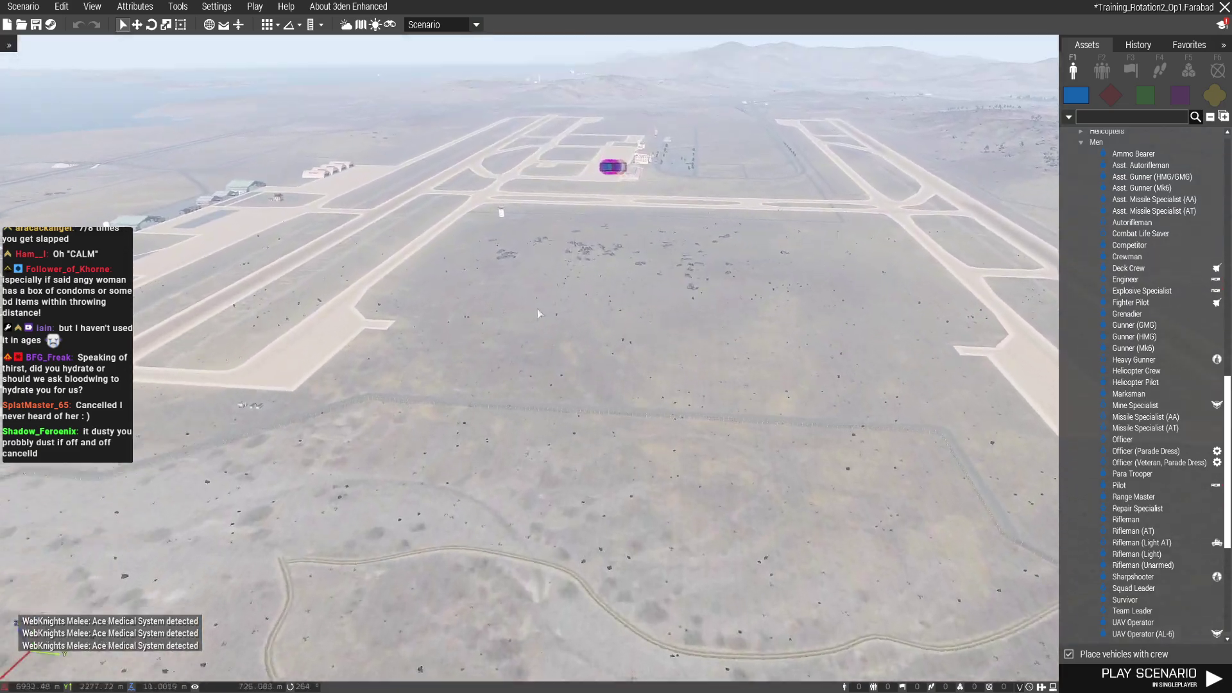
pyautogui.scroll(10, 582, 328)
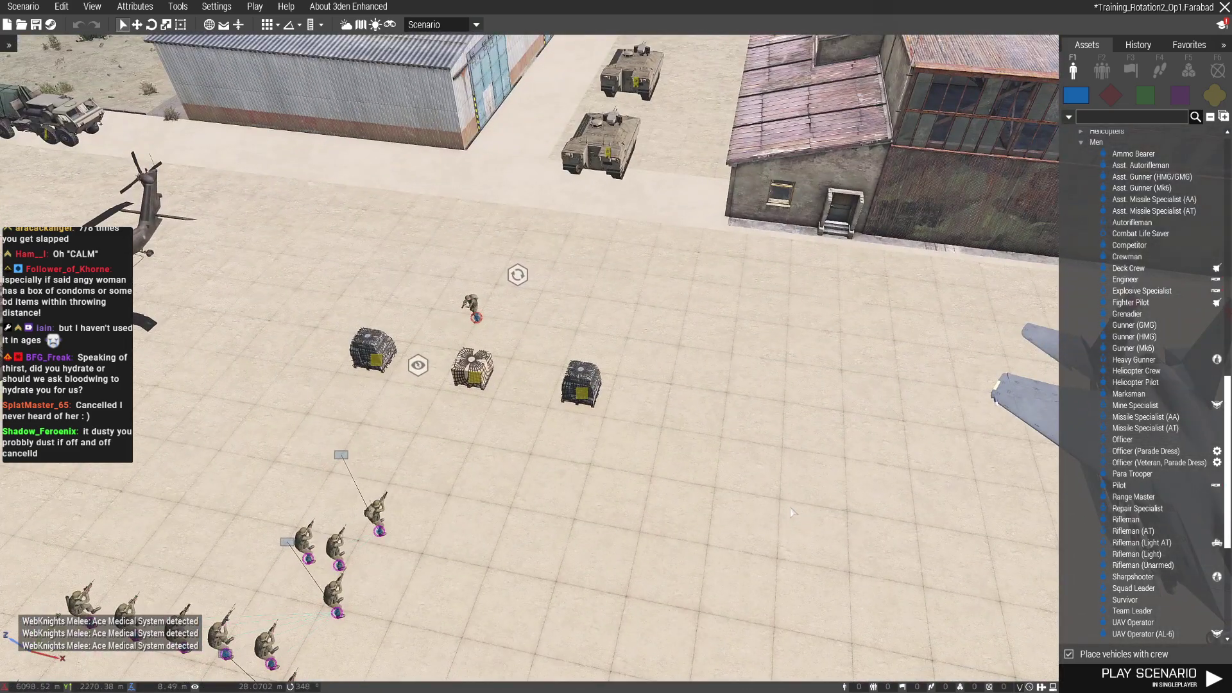
pyautogui.press('a')
pyautogui.press('s')
pyautogui.moveTo(724, 494); pyautogui.dragTo(724, 414, button='right')
pyautogui.press('s')
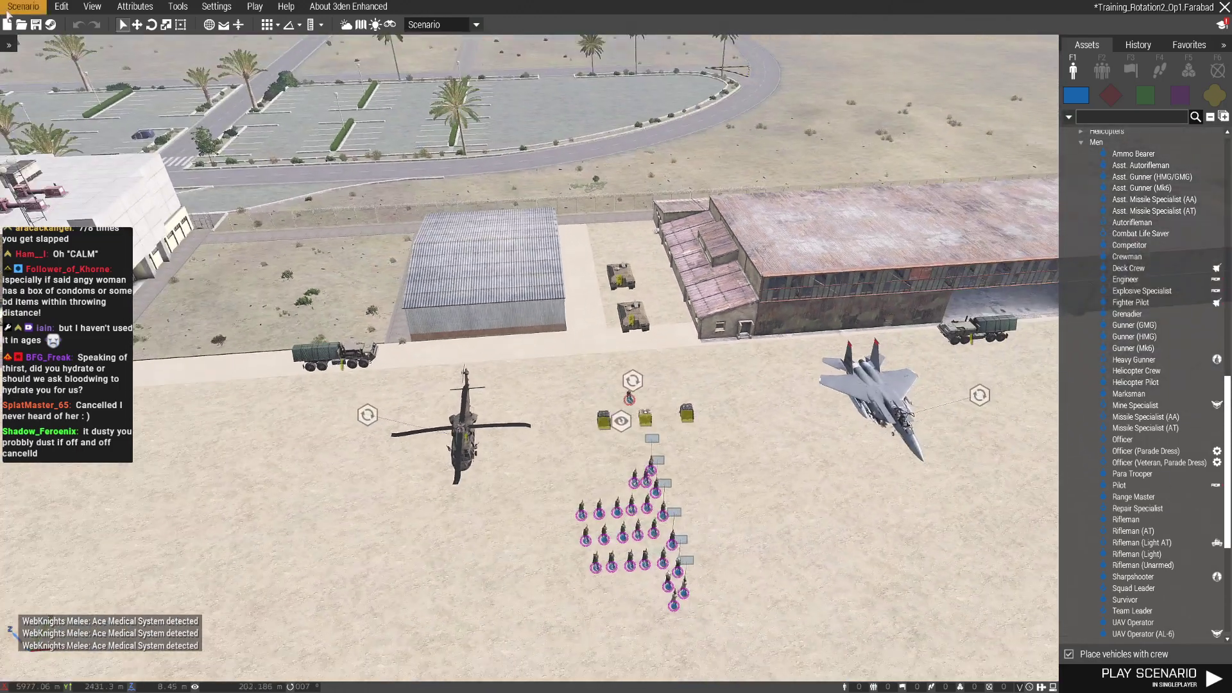
pyautogui.click(23, 7)
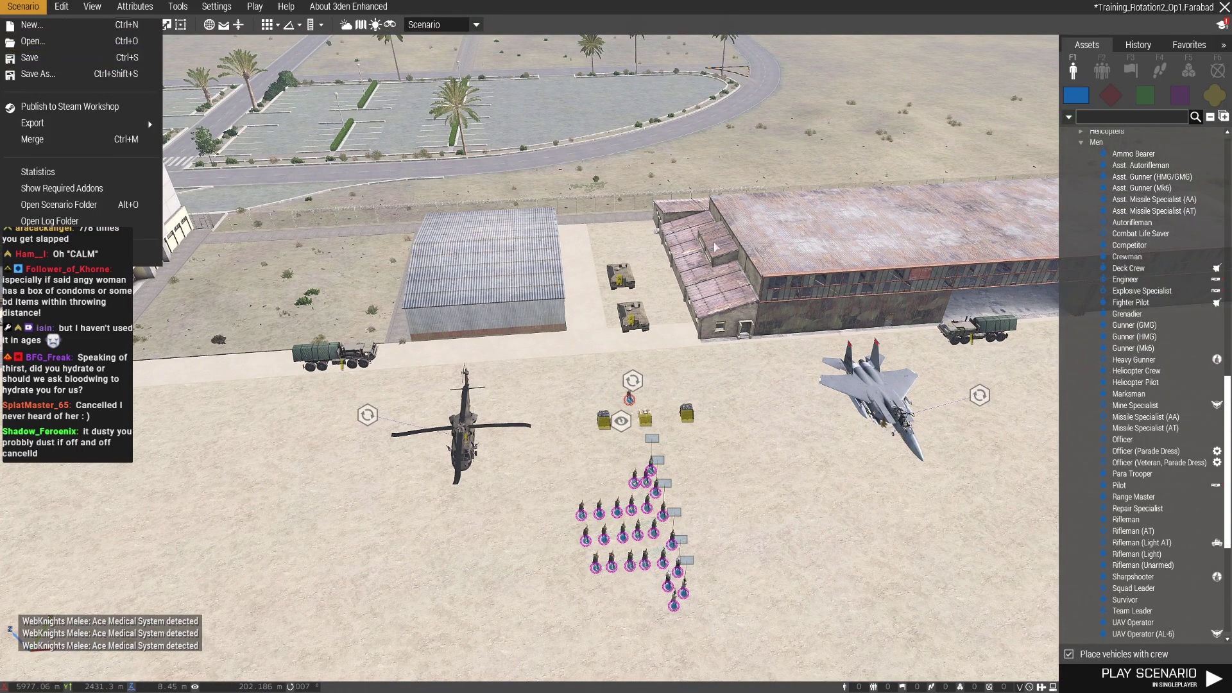
pyautogui.press('Escape')
pyautogui.press('w')
pyautogui.scroll(2, 557, 317)
pyautogui.scroll(-2, 557, 316)
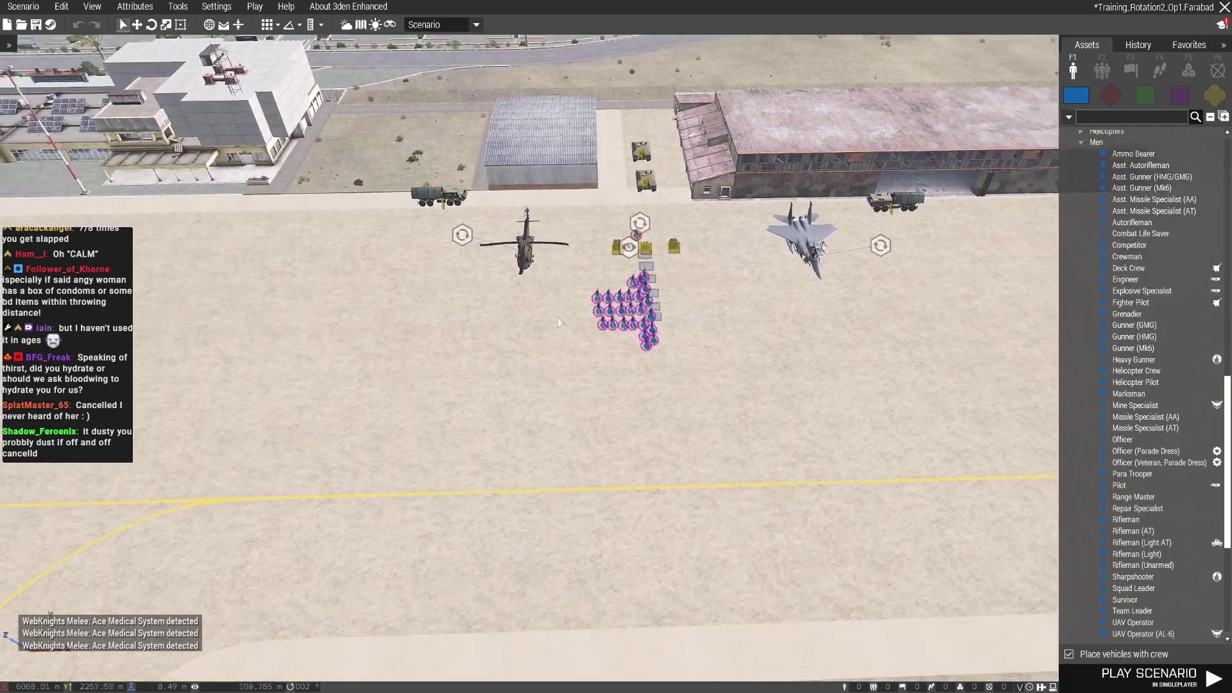
pyautogui.scroll(2, 558, 317)
pyautogui.moveTo(566, 176); pyautogui.dragTo(752, 400)
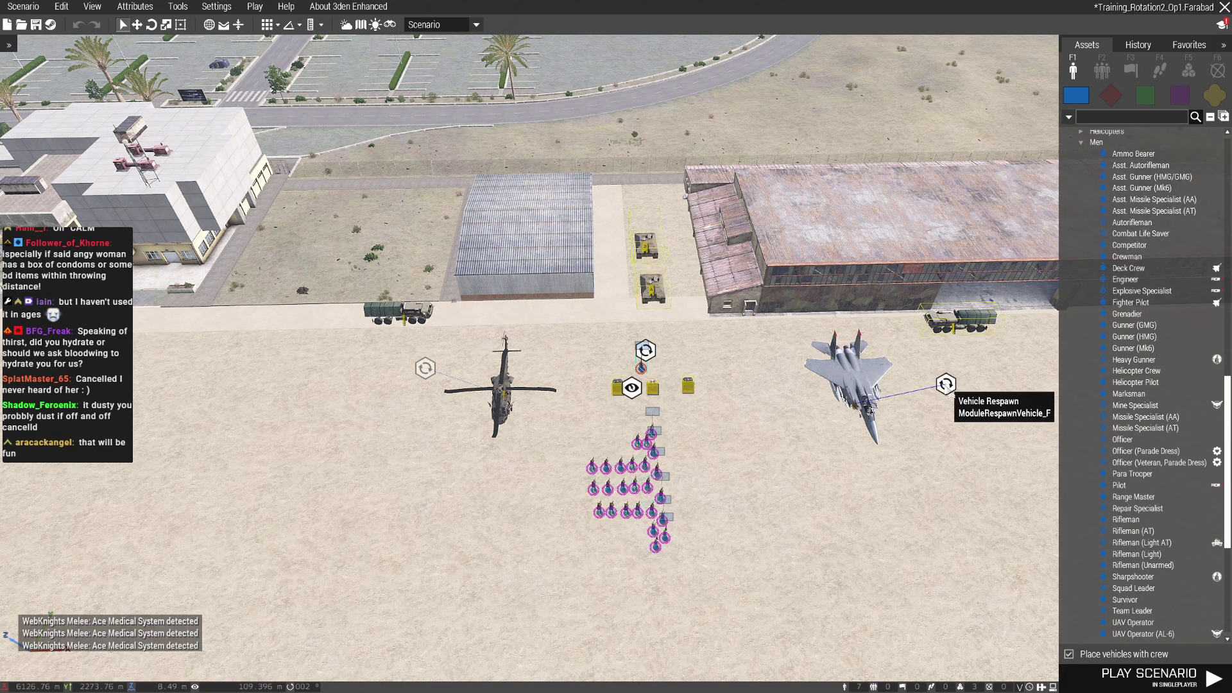
pyautogui.press('w')
pyautogui.click(24, 7)
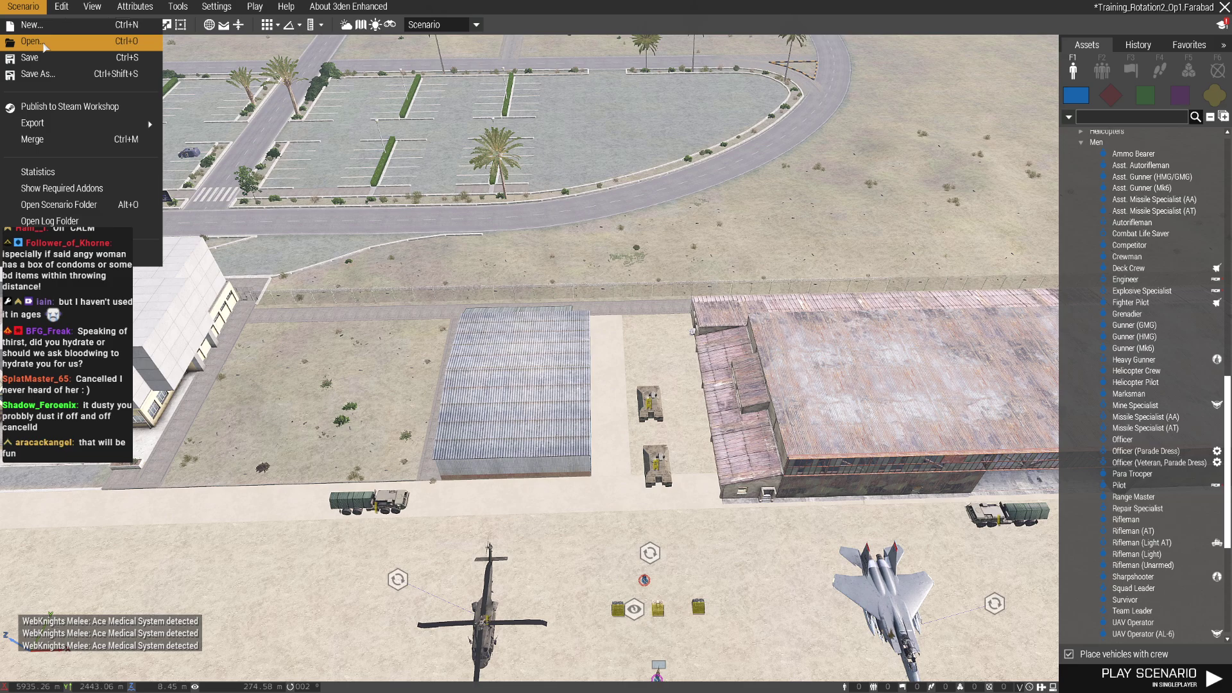
# Reopen Training_Rotation2_Op2, dismissing the No entry error and discarding unsaved changes
pyautogui.click(43, 45)
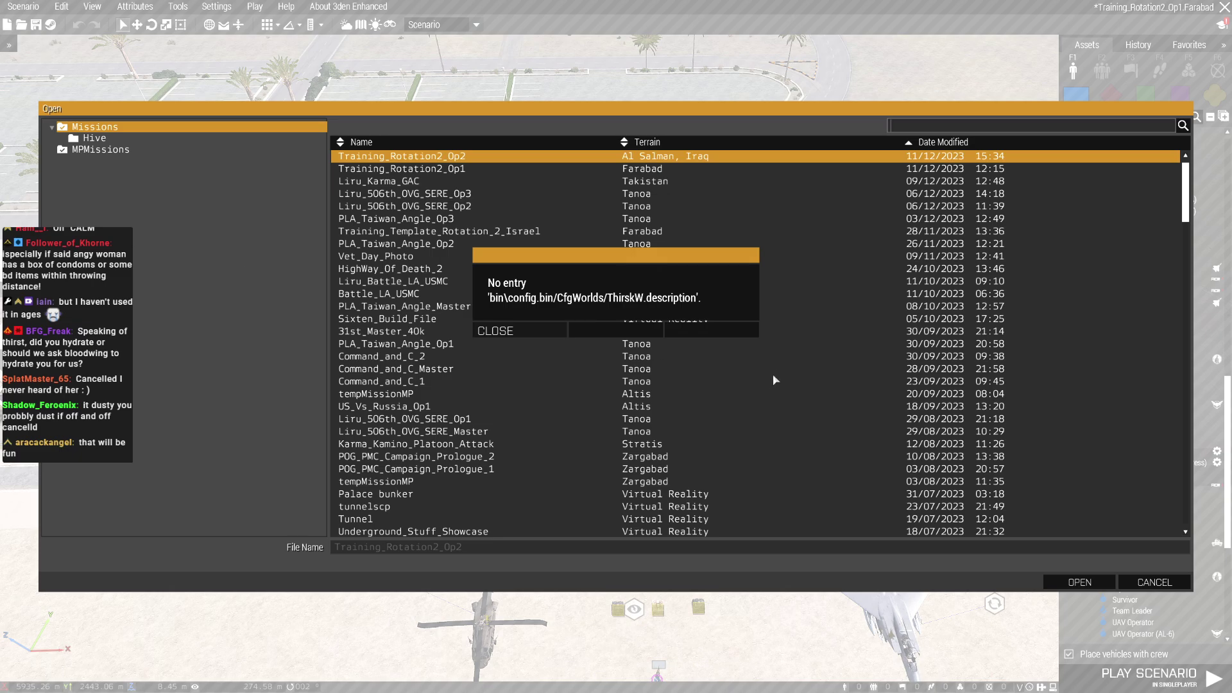
pyautogui.click(518, 331)
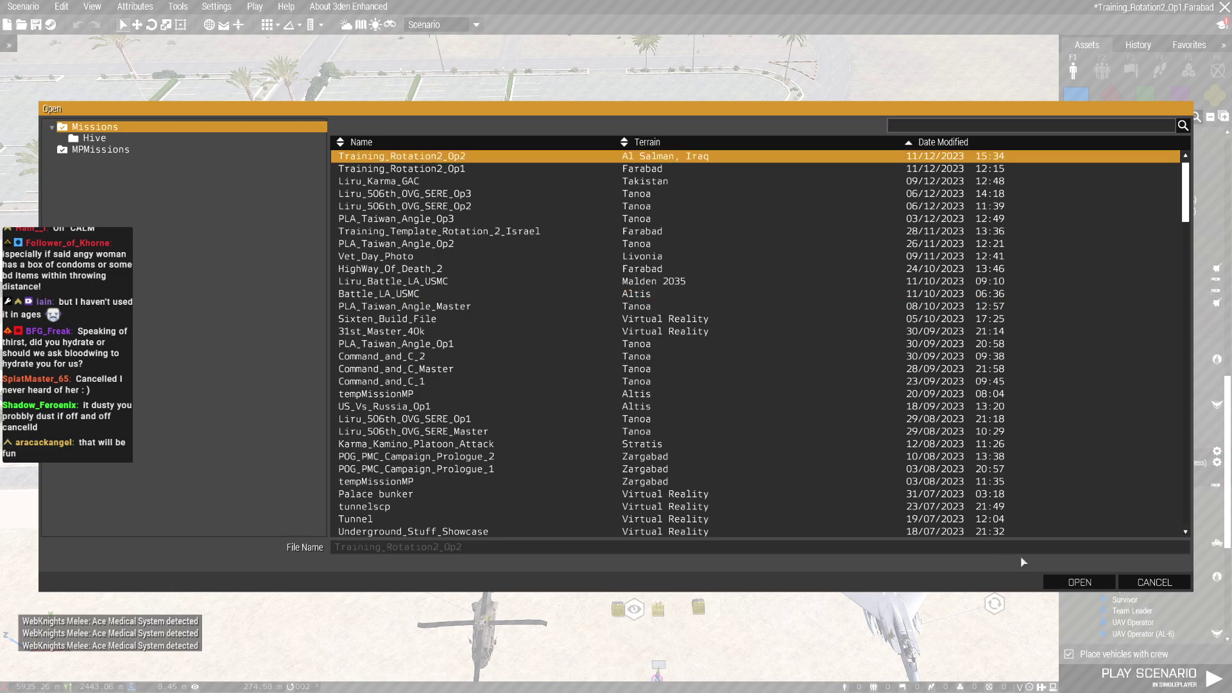
pyautogui.click(1076, 583)
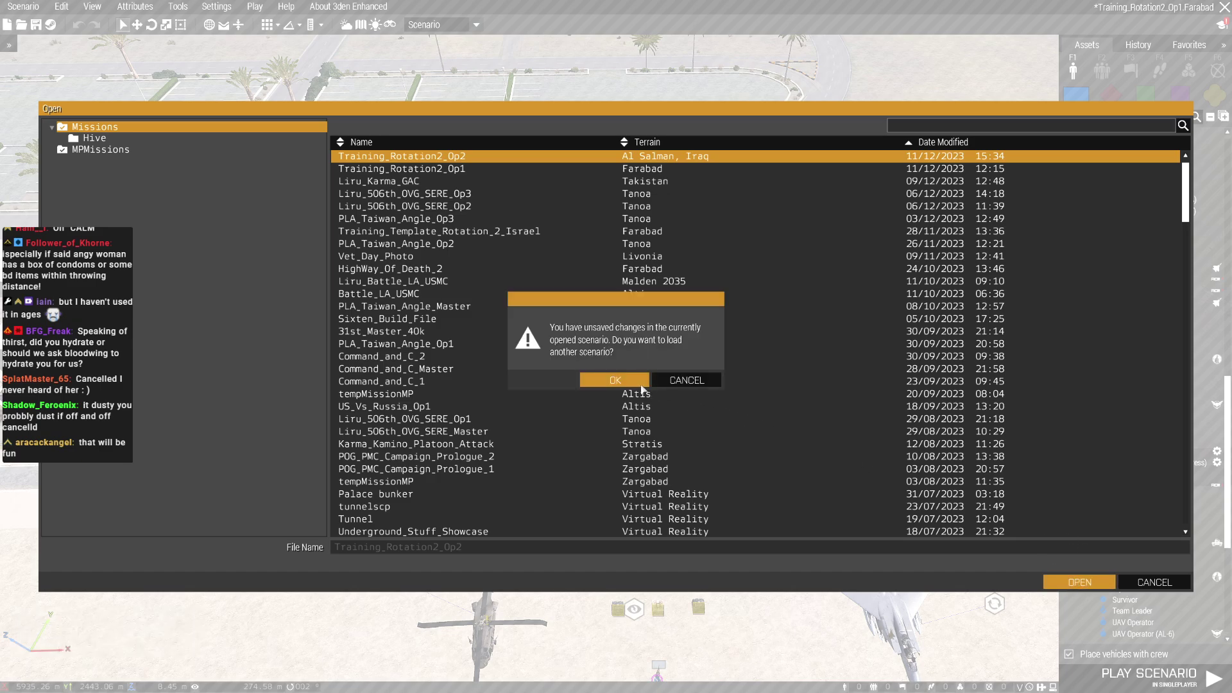
pyautogui.click(616, 381)
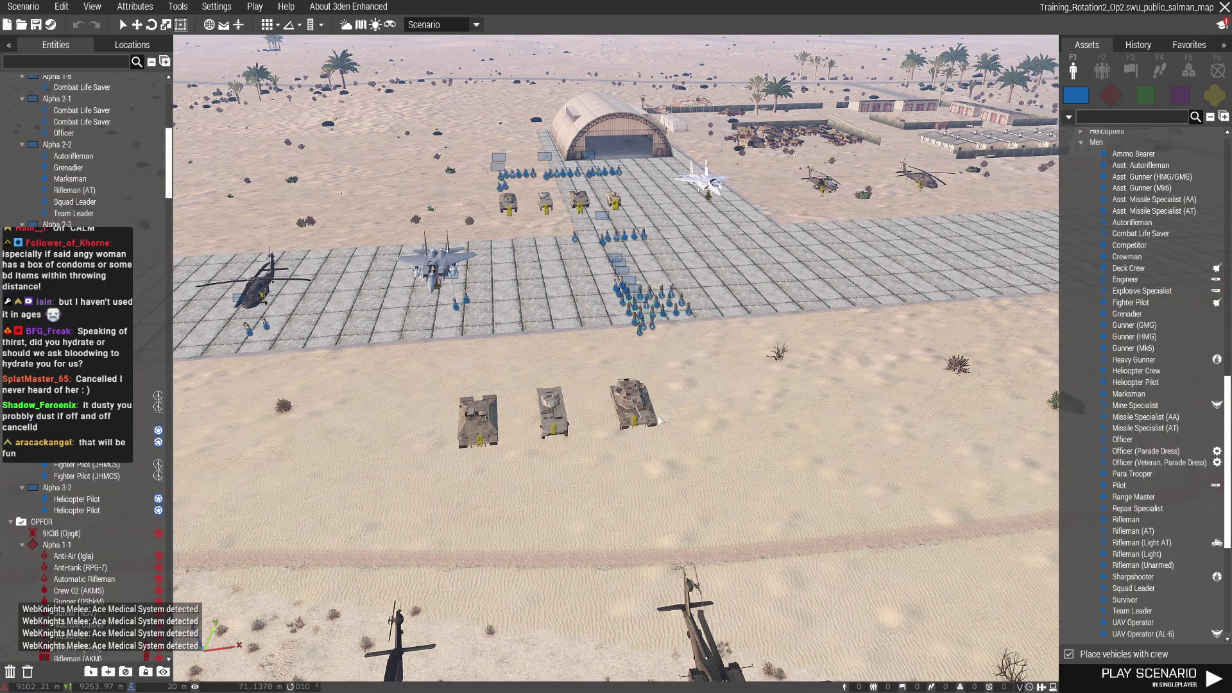
# Drag a Namer APC off the airfield grid into line beside the other armour
pyautogui.moveTo(708, 394)
pyautogui.mouseDown(button='right')
pyautogui.moveTo(787, 448)
pyautogui.moveTo(665, 460)
pyautogui.mouseUp(button='right')
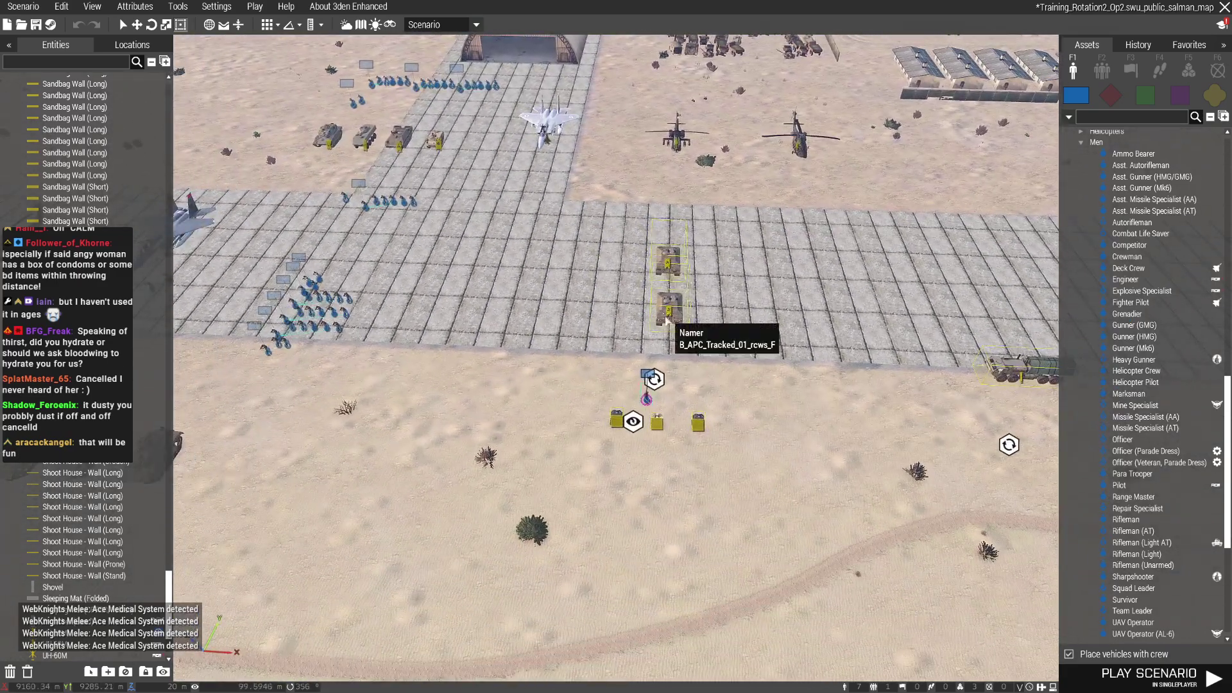
pyautogui.moveTo(674, 365); pyautogui.dragTo(829, 431, button='right')
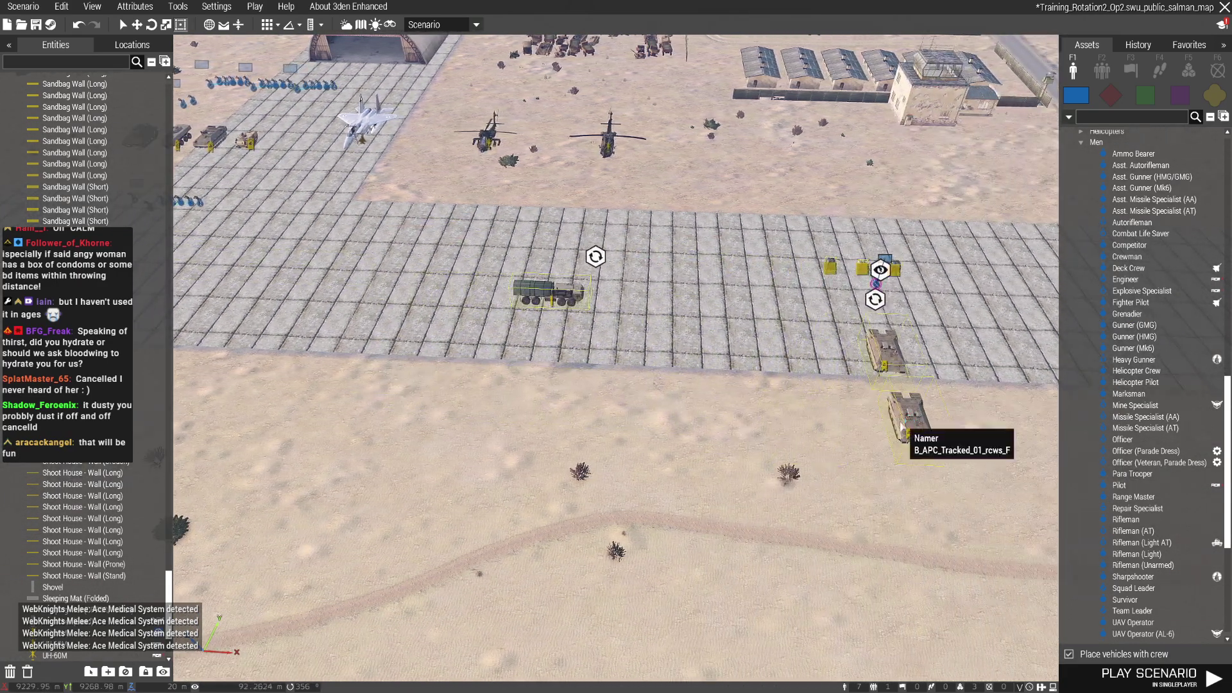
pyautogui.moveTo(951, 457)
pyautogui.mouseDown(button='right')
pyautogui.moveTo(696, 496)
pyautogui.moveTo(642, 435)
pyautogui.mouseUp(button='right')
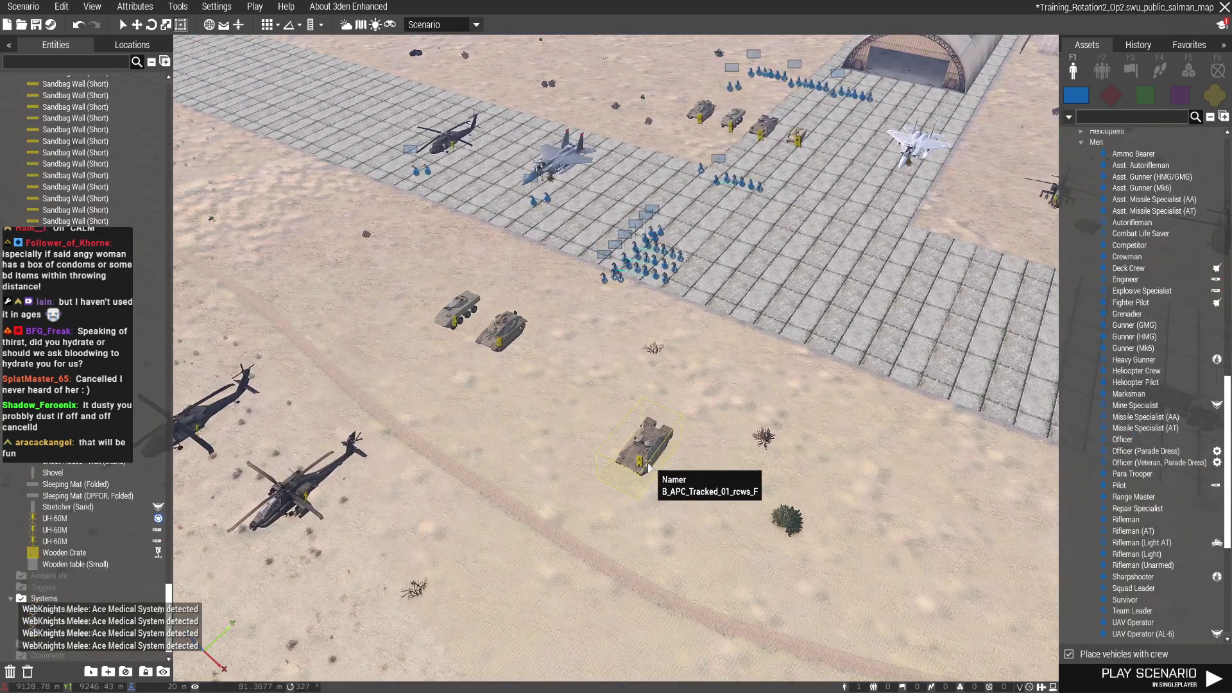
pyautogui.moveTo(641, 435); pyautogui.dragTo(414, 312)
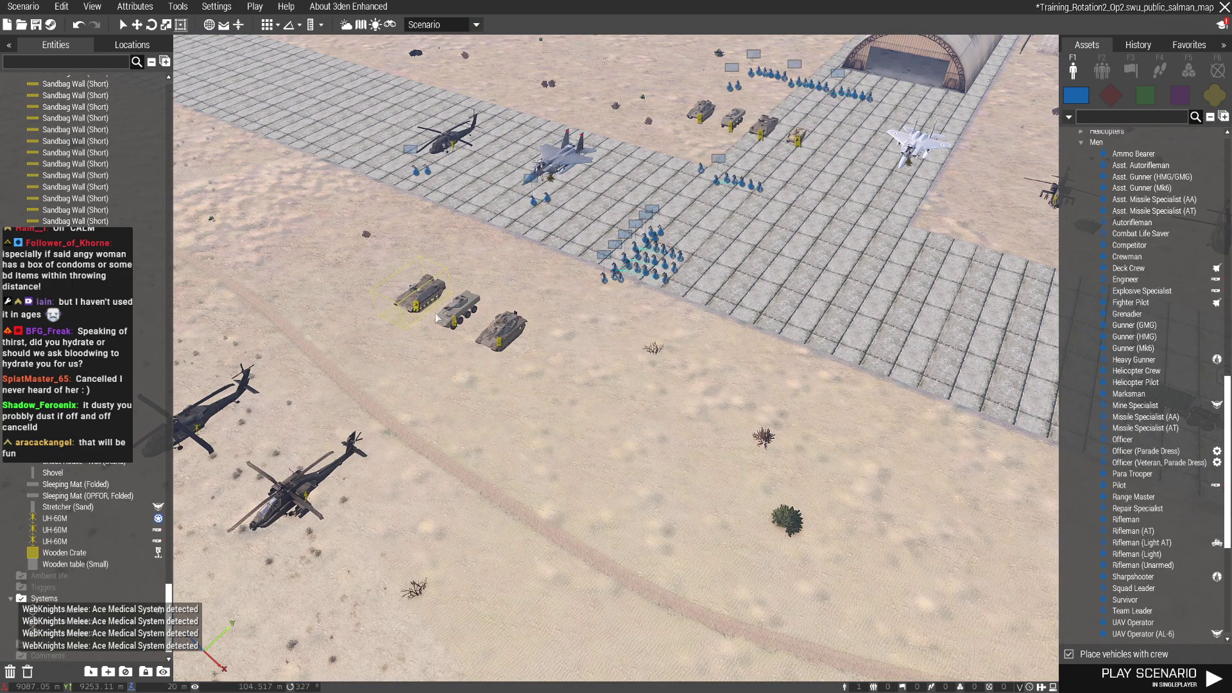
# Tick the Equipment Storage Type option in the vehicles' attributes and confirm
pyautogui.rightClick(404, 301)
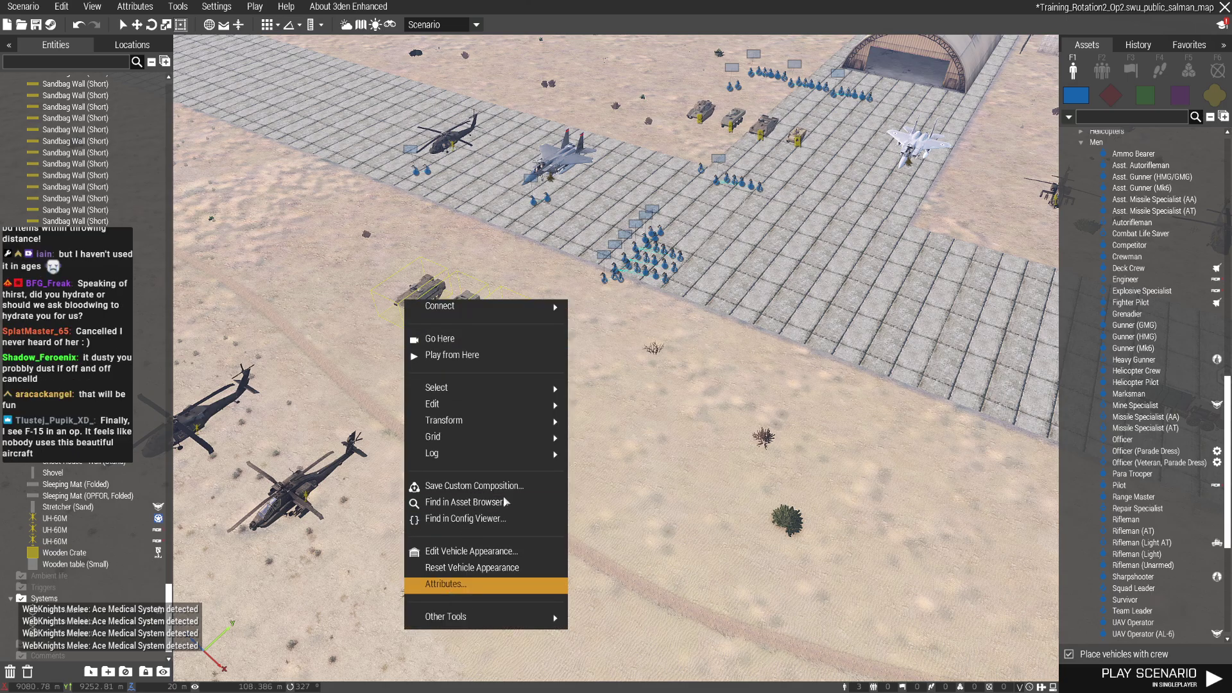
pyautogui.scroll(-3, 587, 437)
pyautogui.scroll(-3, 633, 453)
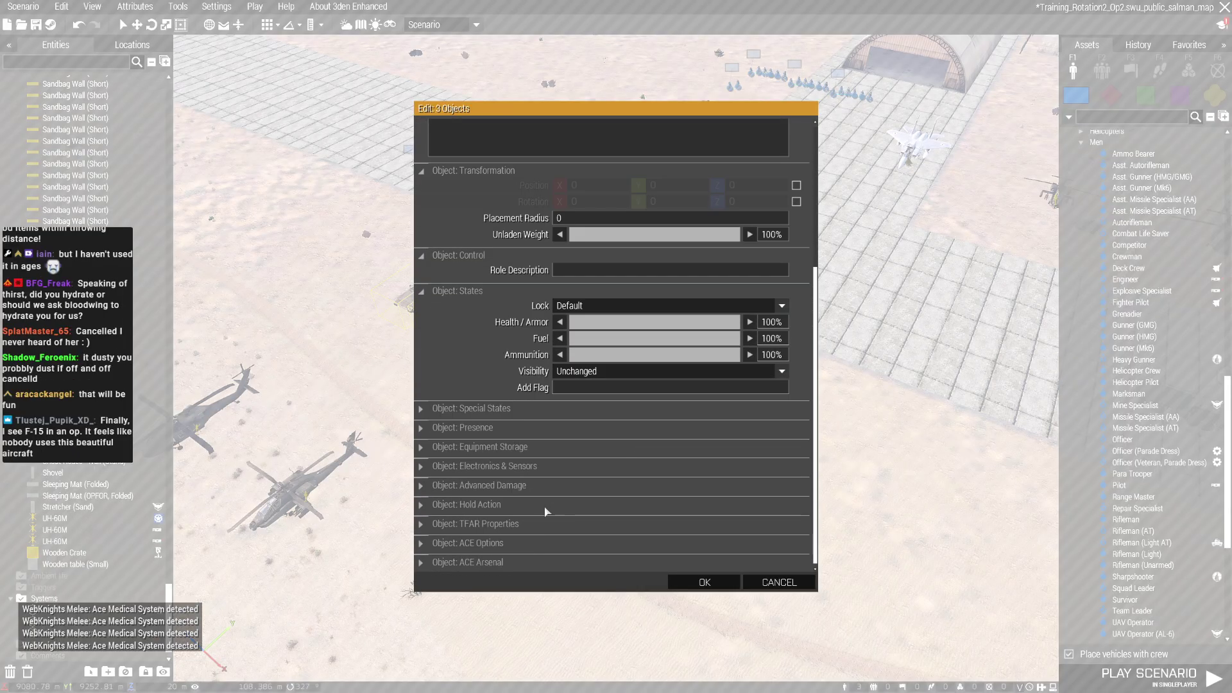
pyautogui.click(473, 447)
pyautogui.scroll(-2, 473, 447)
pyautogui.scroll(-1, 472, 448)
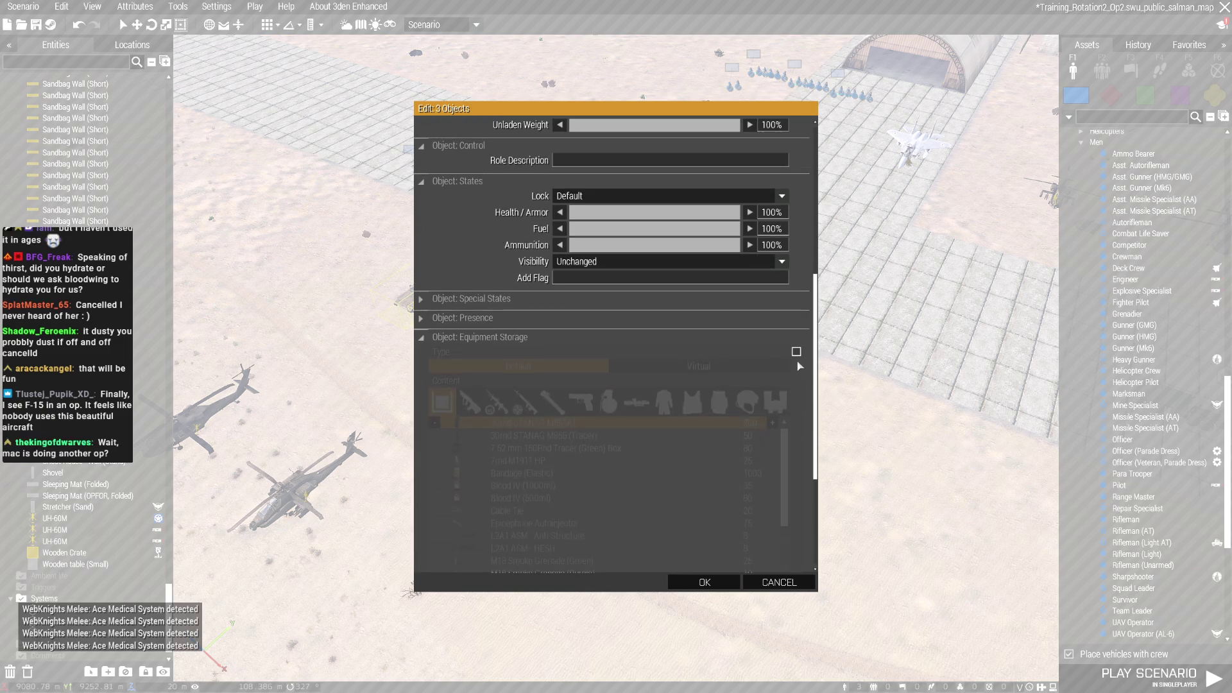
pyautogui.click(796, 352)
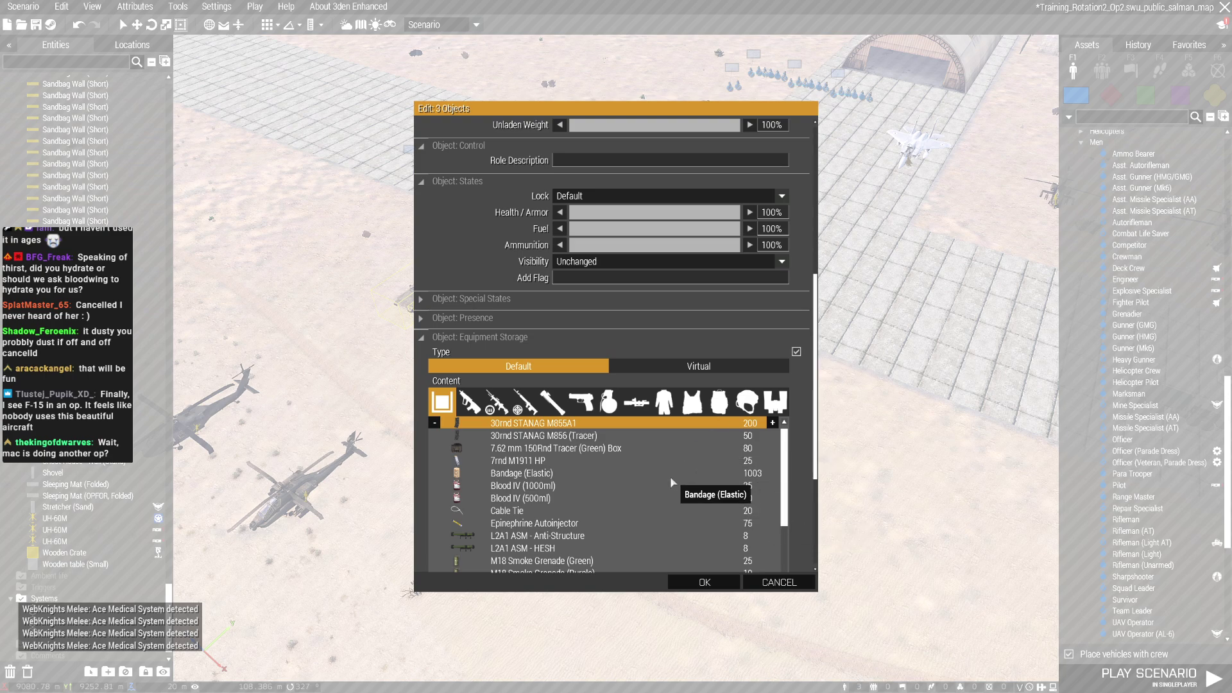
pyautogui.scroll(-2, 716, 522)
pyautogui.scroll(-1, 652, 523)
pyautogui.scroll(1, 699, 539)
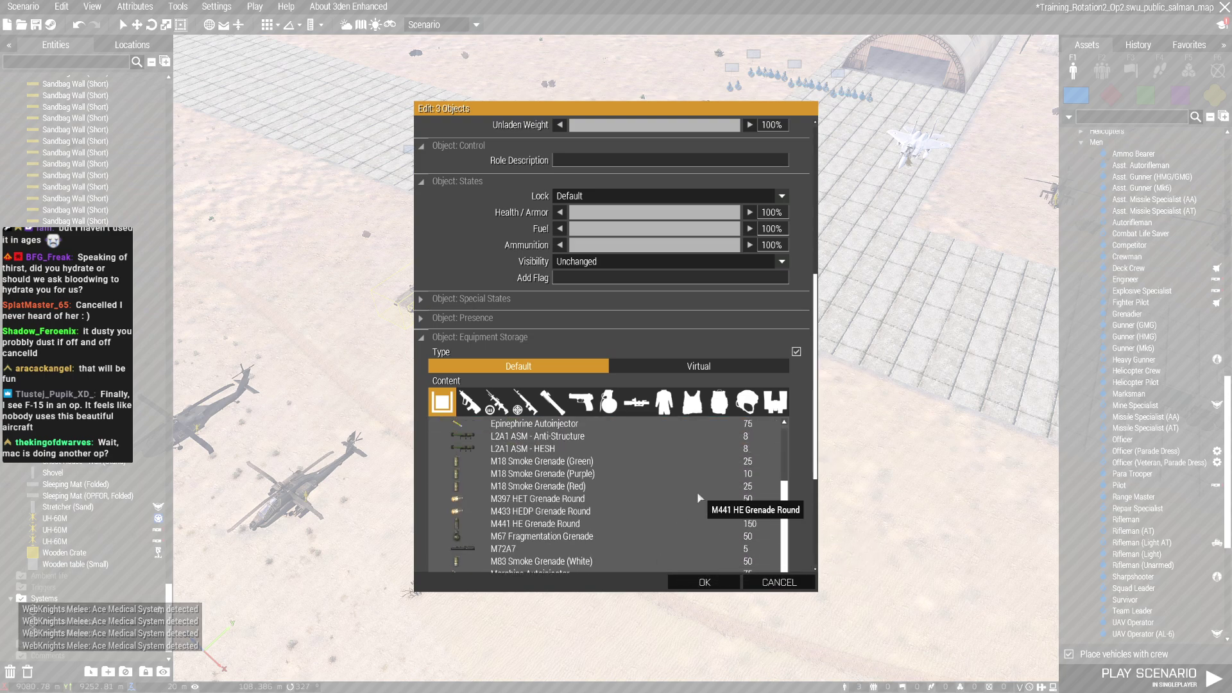
pyautogui.click(726, 589)
pyautogui.scroll(5, 602, 463)
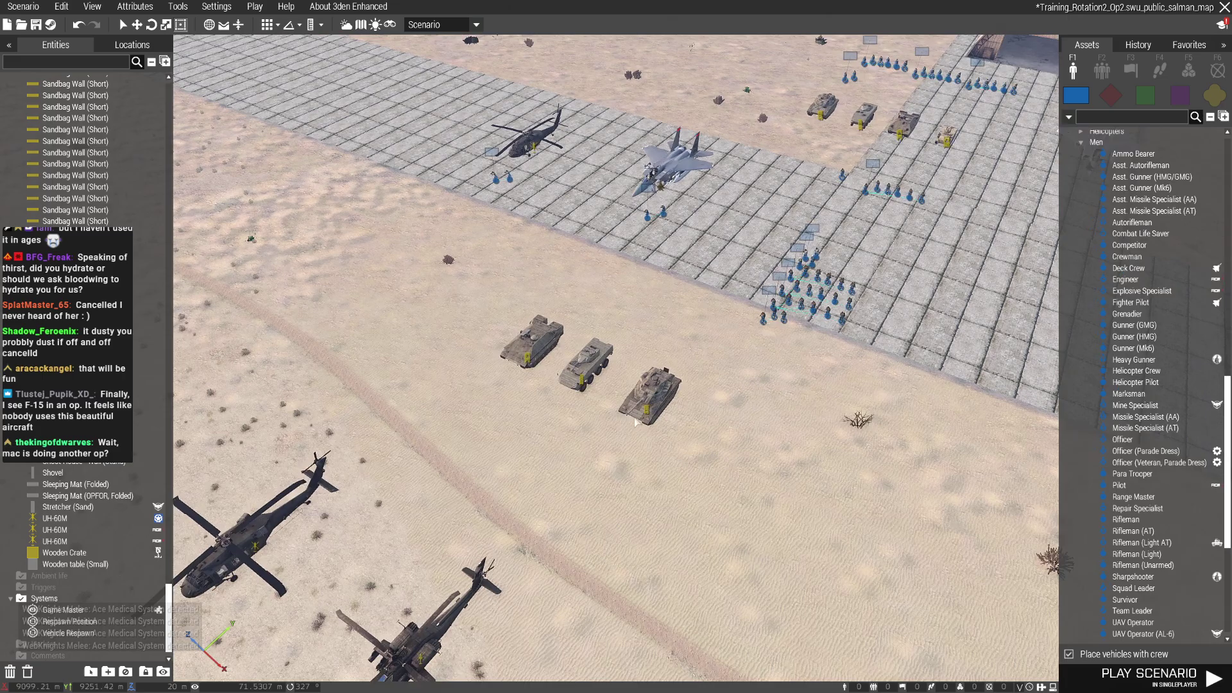
# Filter to launchers and add M3 MAAWS, MAAWS sight, FFV751 HEAT and FFV441 HE rounds
pyautogui.rightClick(858, 573)
pyautogui.click(915, 540)
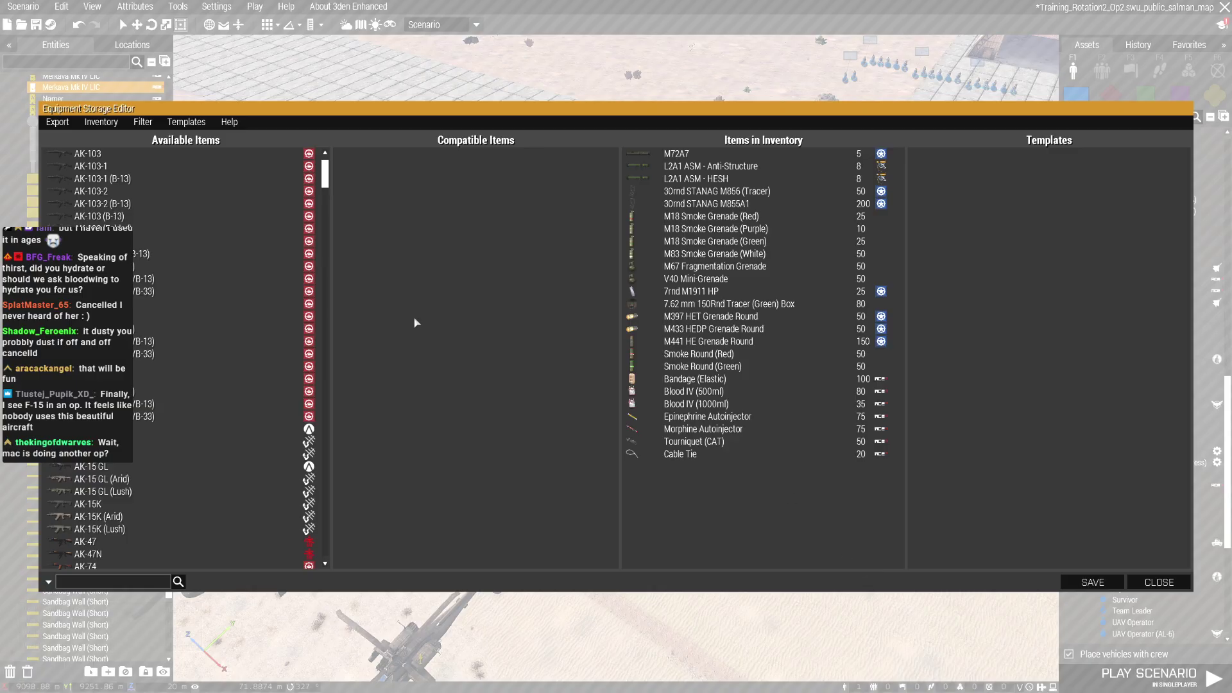
pyautogui.click(142, 122)
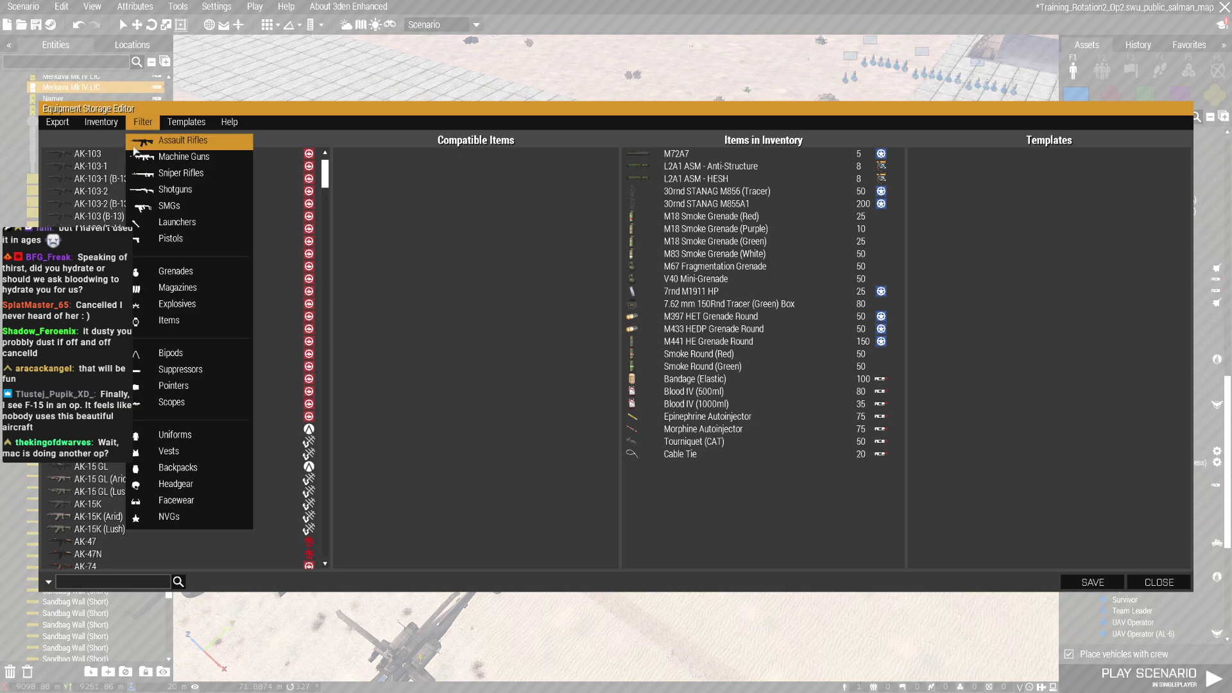
pyautogui.click(191, 224)
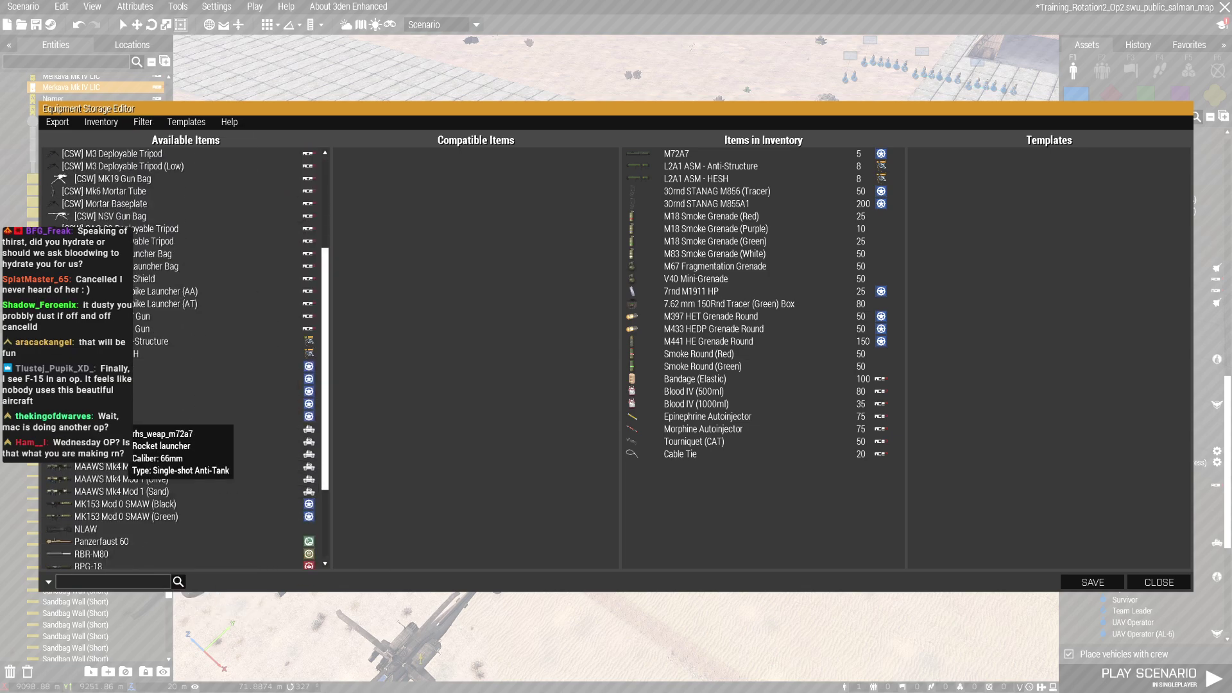
pyautogui.click(130, 404)
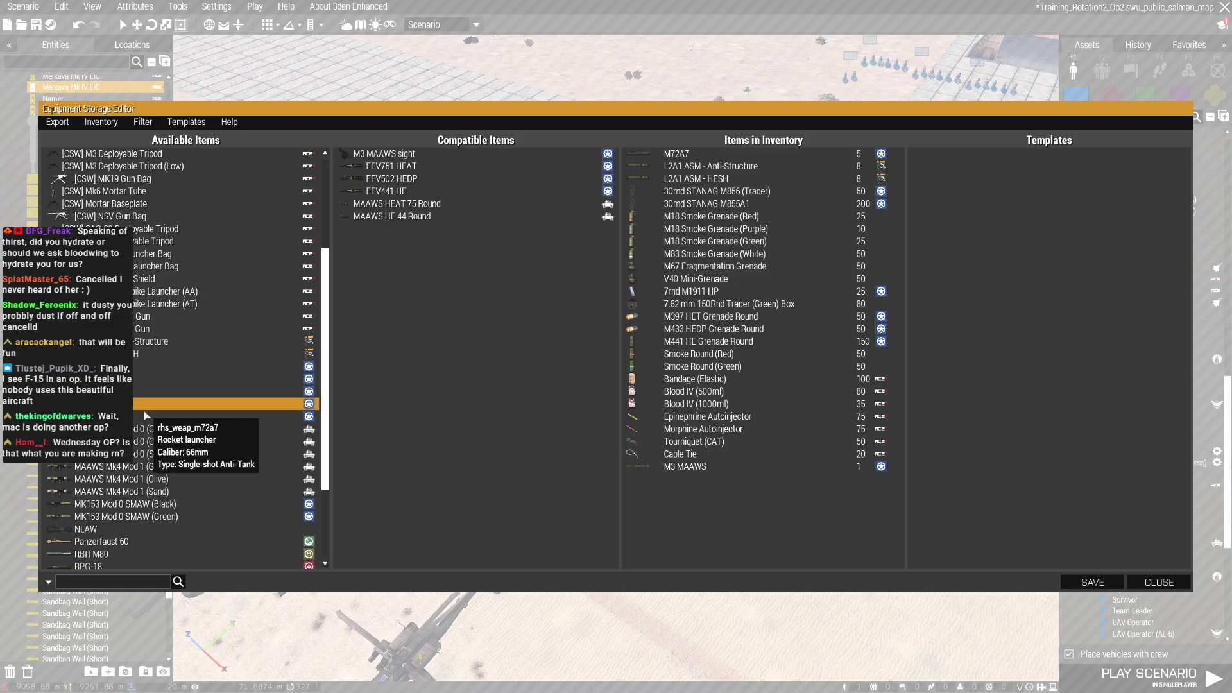
pyautogui.click(144, 405)
pyautogui.doubleClick(388, 158)
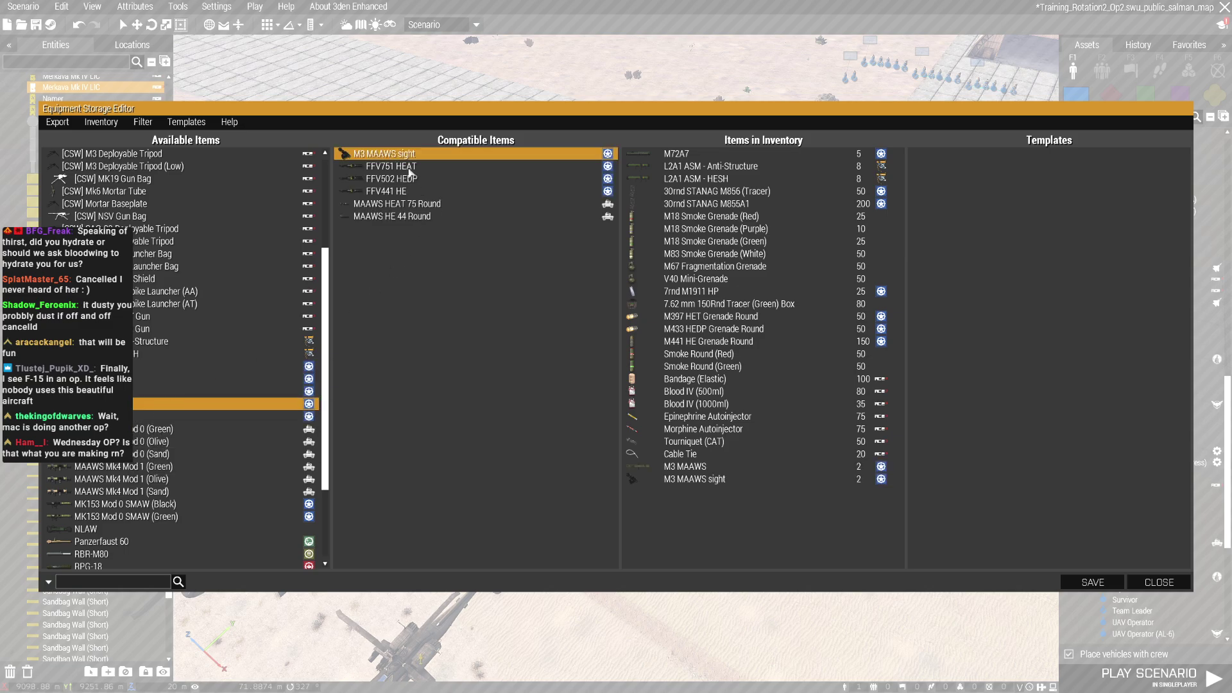
pyautogui.doubleClick(411, 169)
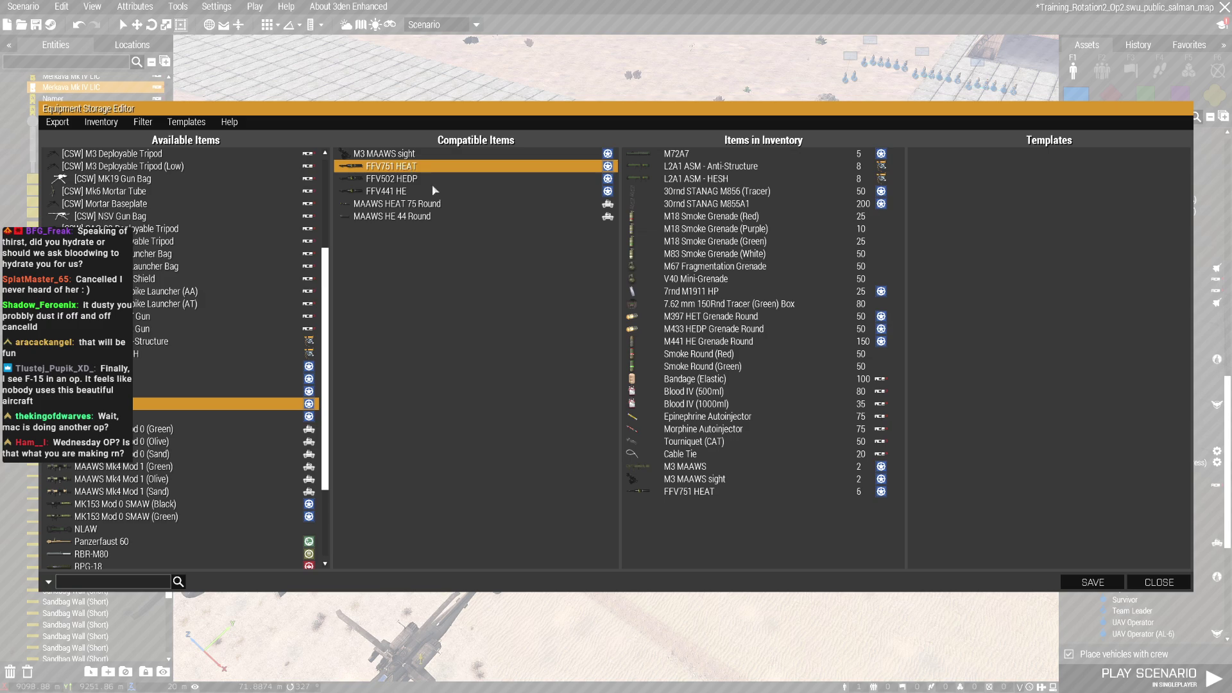
pyautogui.click(407, 191)
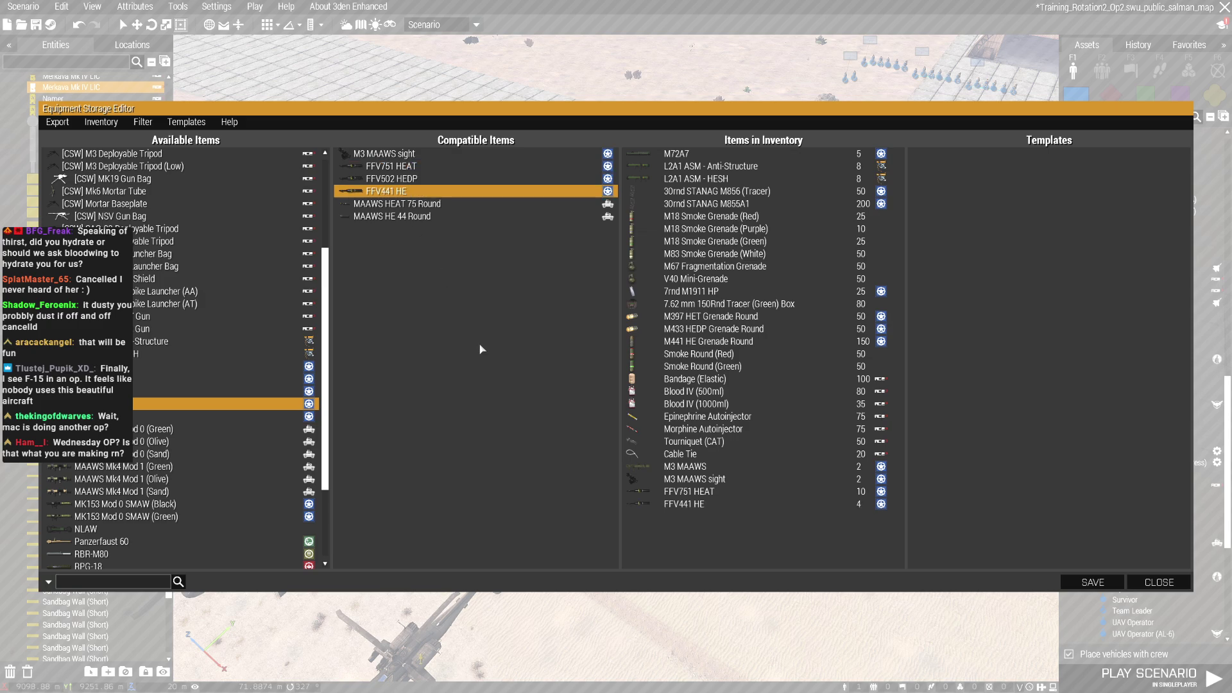
# Save the cargo inventory and delete the boxed objects in front of the hangar
pyautogui.click(1093, 583)
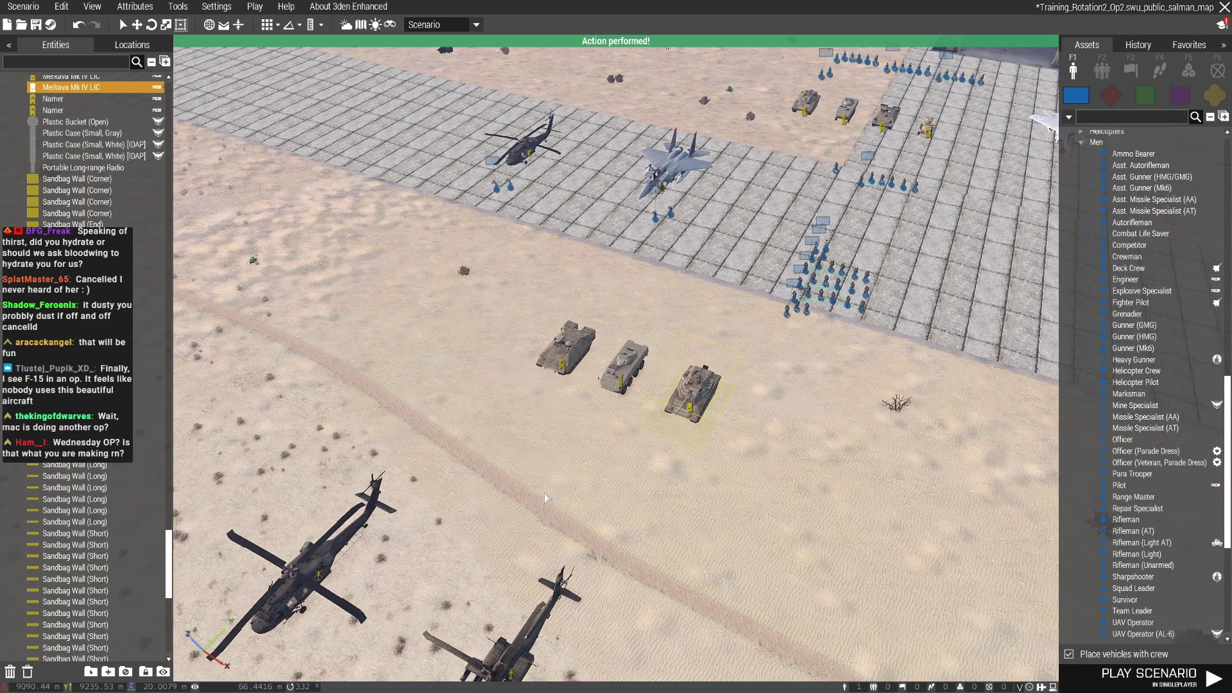
pyautogui.press('a')
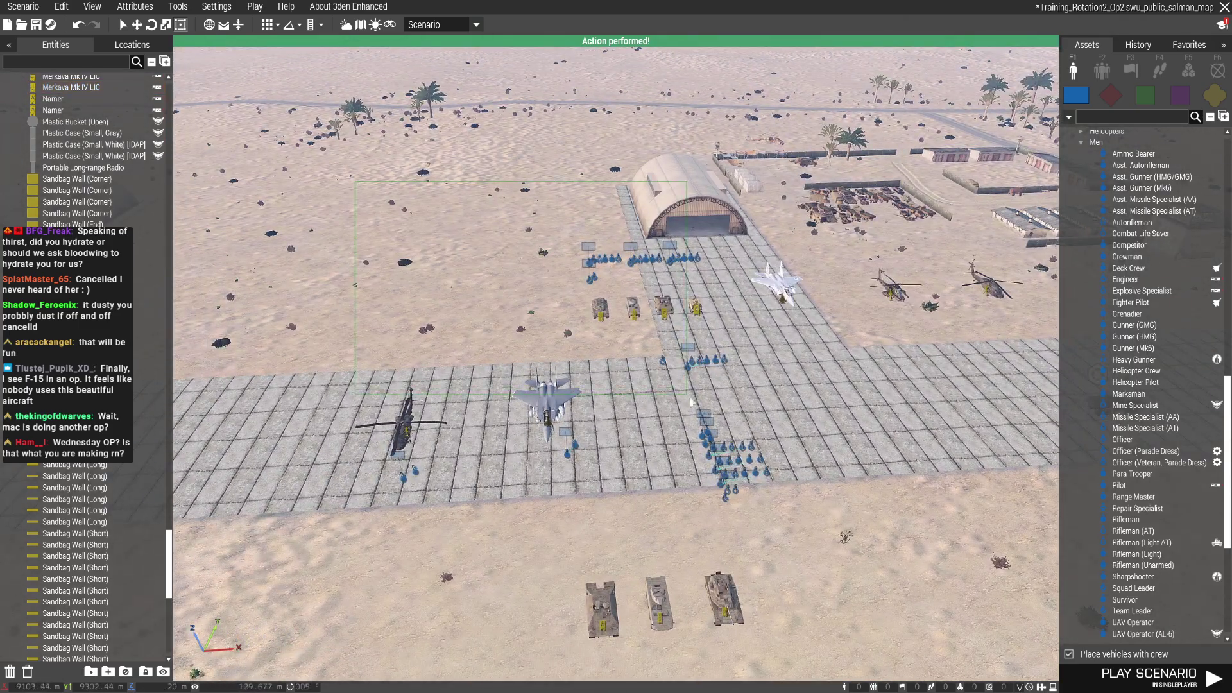
pyautogui.moveTo(700, 409); pyautogui.dragTo(669, 453)
pyautogui.press('Delete')
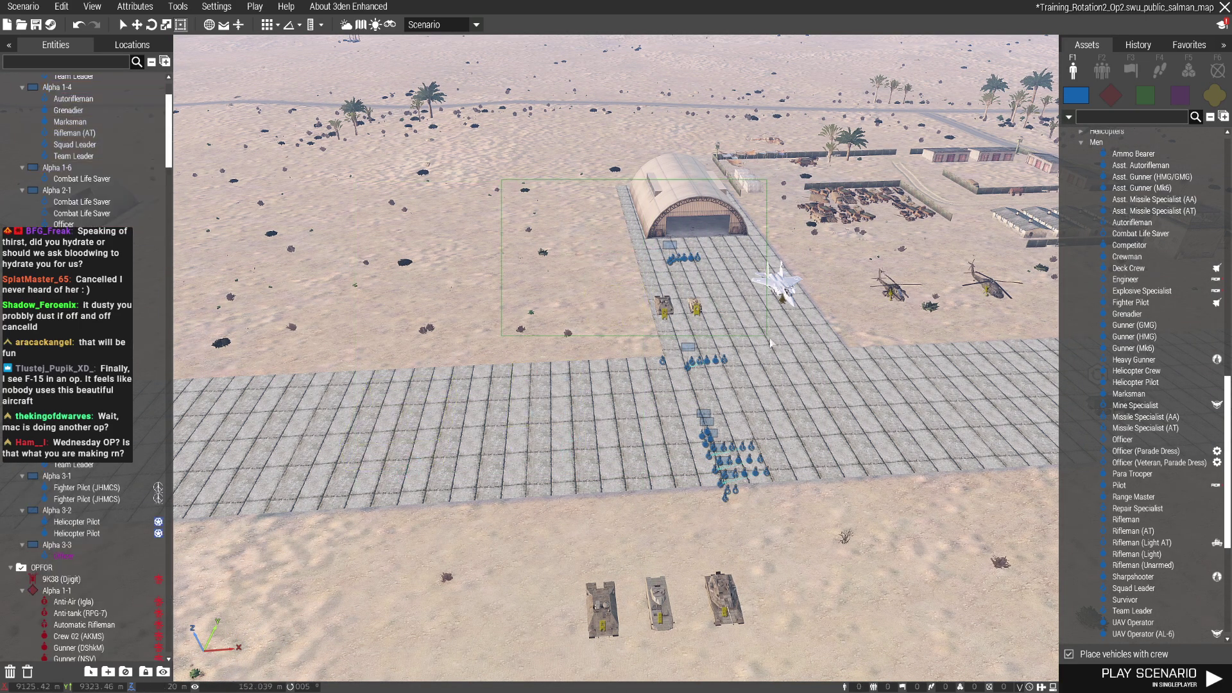
pyautogui.scroll(10, 773, 347)
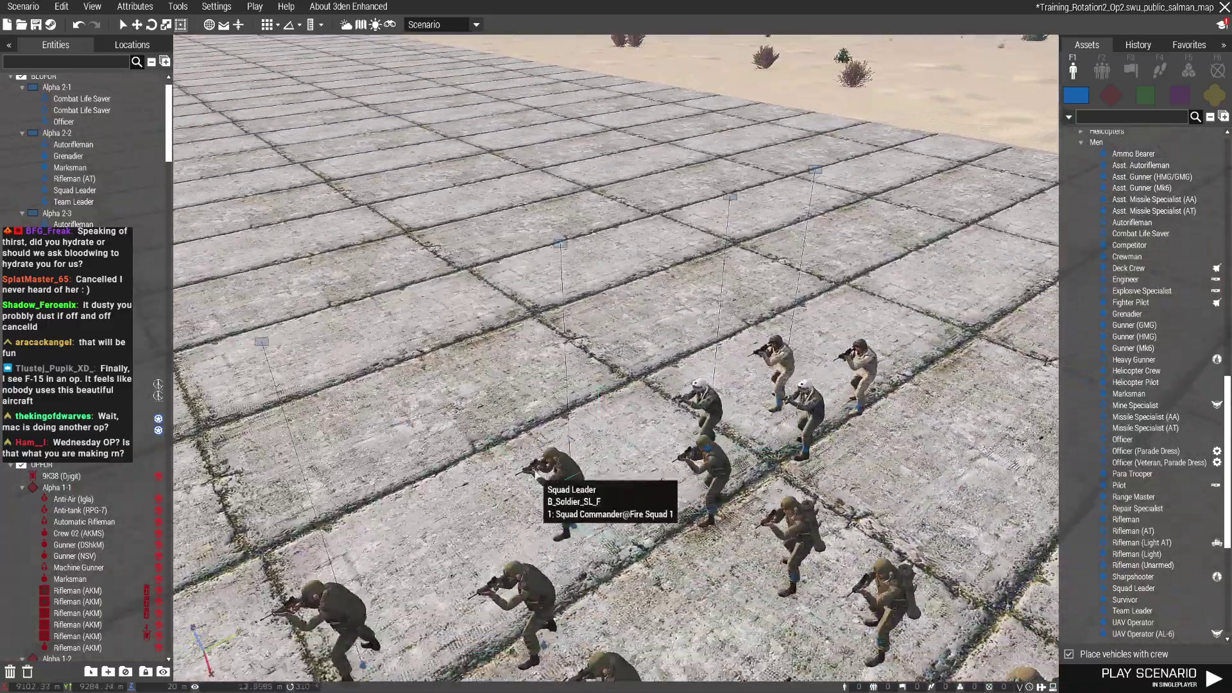
pyautogui.scroll(5, 544, 476)
pyautogui.scroll(5, 544, 477)
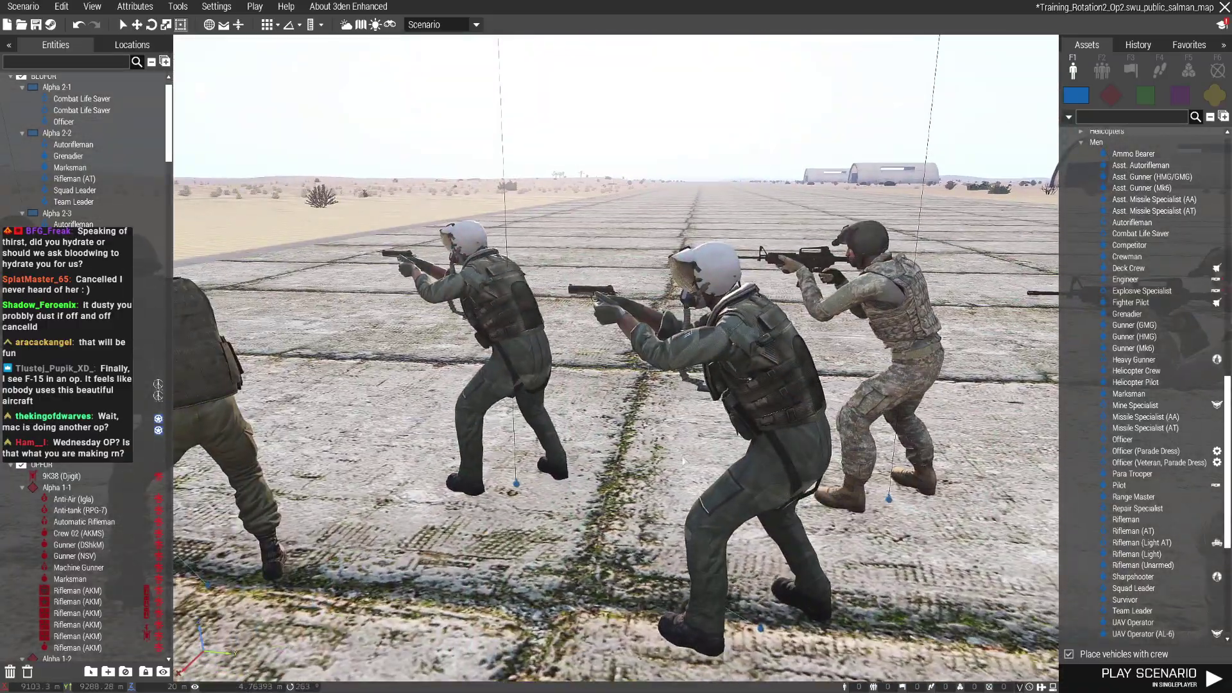
pyautogui.scroll(-5, 685, 462)
pyautogui.scroll(-5, 685, 462)
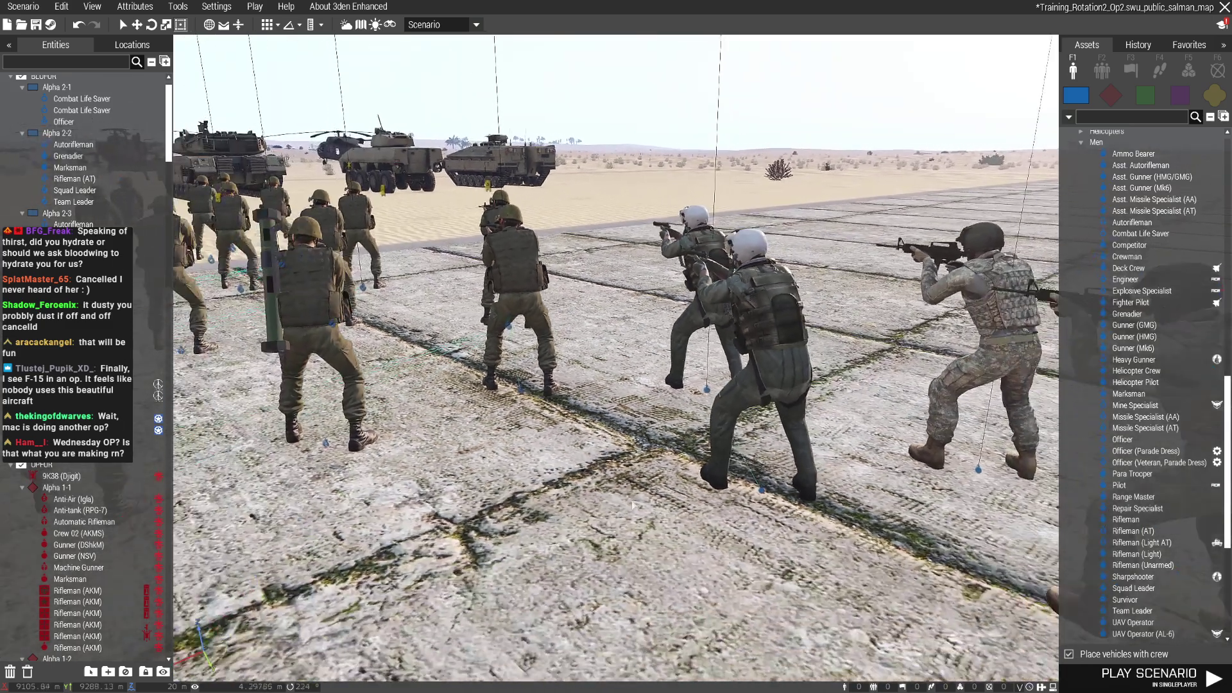
# Swap the fighter pilot's helmet for an IHADSS in the loadout editor
pyautogui.rightClick(763, 489)
pyautogui.moveTo(818, 600)
pyautogui.click(675, 595)
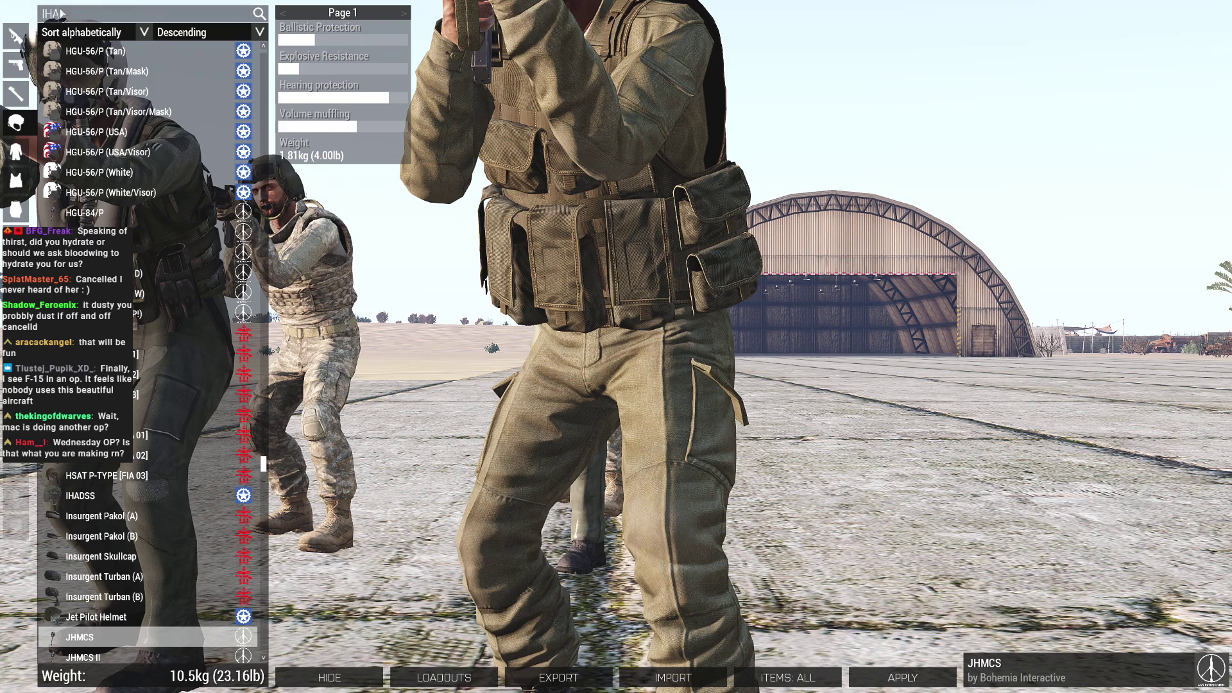
pyautogui.write('D')
pyautogui.click(142, 60)
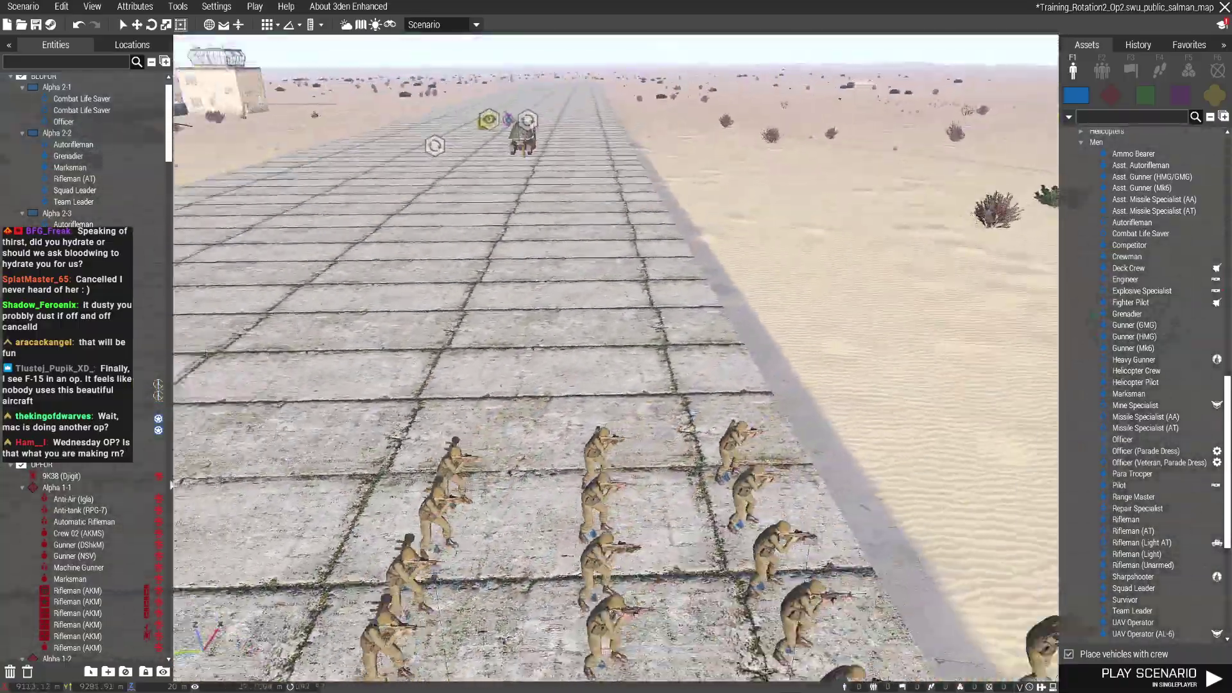
# Select the right-hand AH-64 helicopter and delete it
pyautogui.moveTo(694, 467); pyautogui.dragTo(694, 466, button='right')
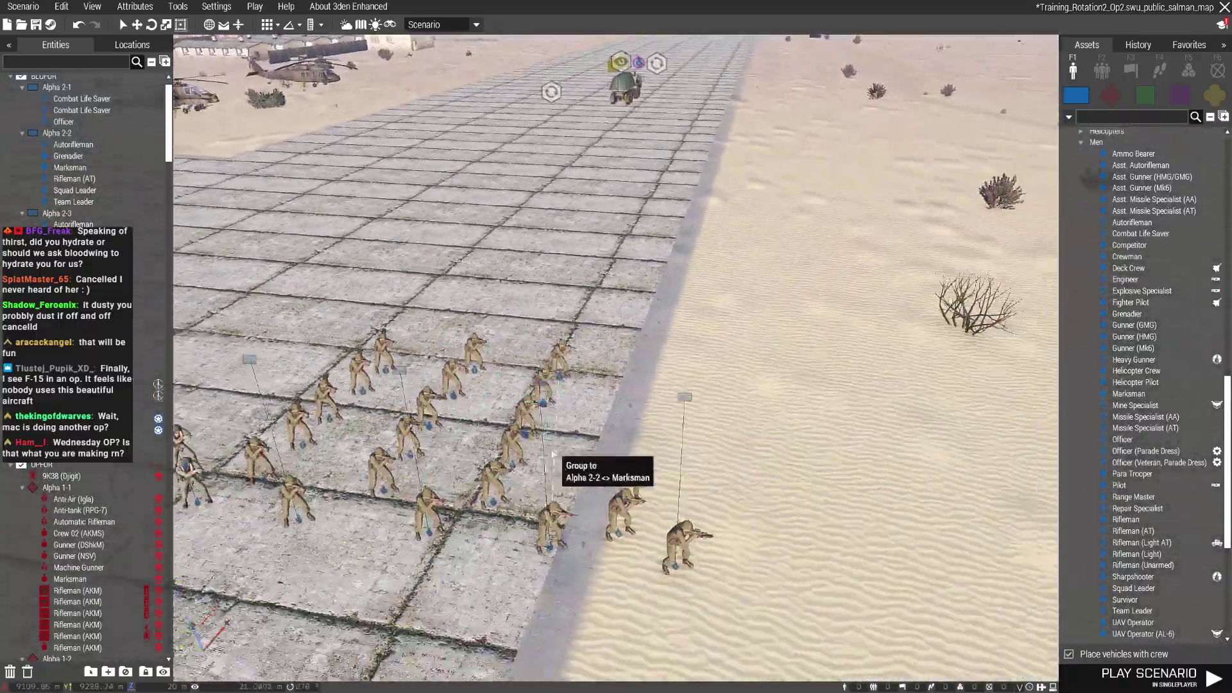
pyautogui.press('s')
pyautogui.press('s')
pyautogui.scroll(5, 698, 436)
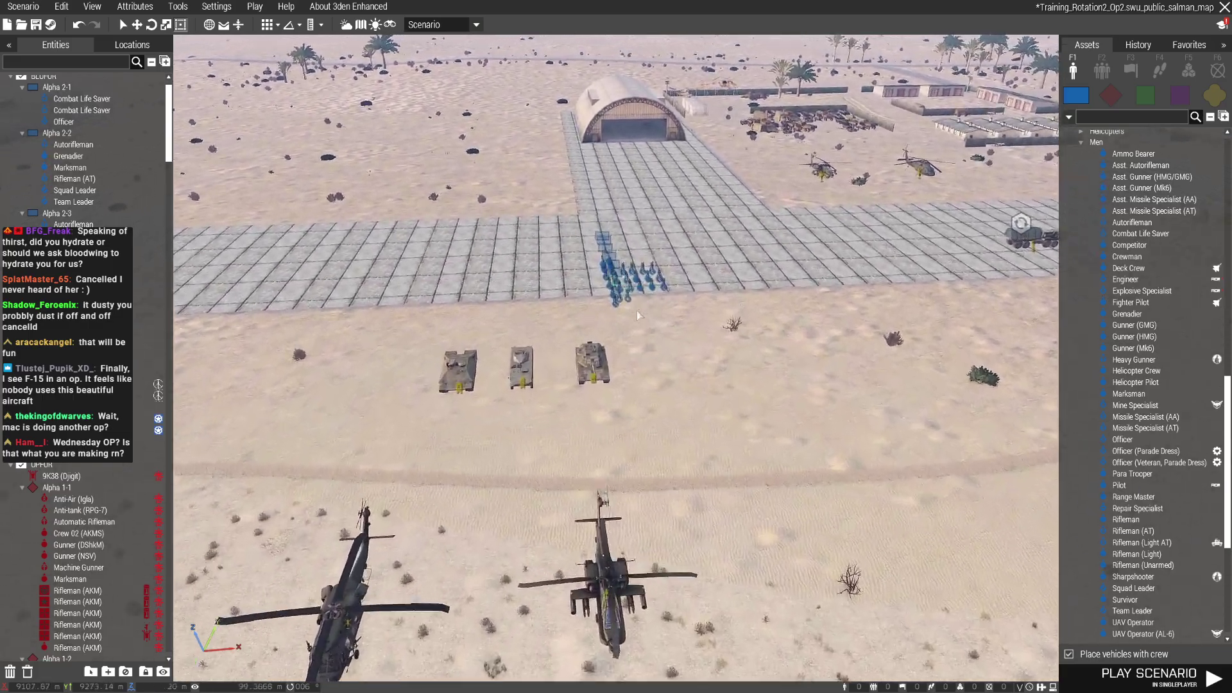
pyautogui.scroll(-5, 628, 444)
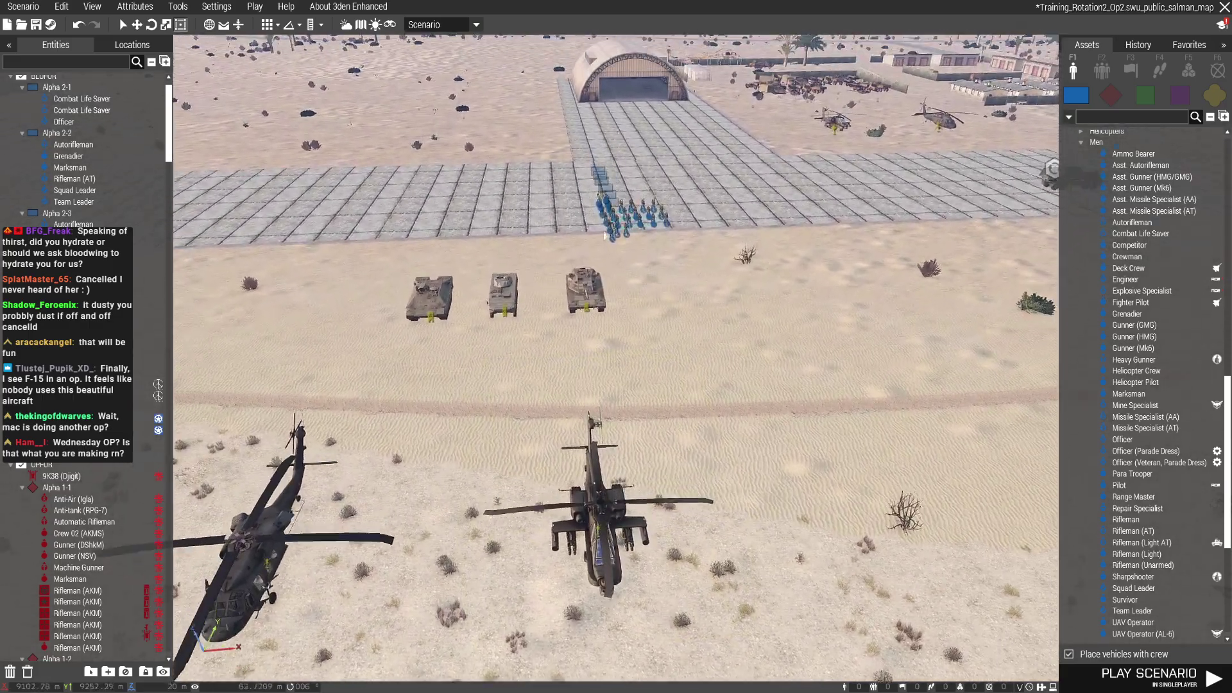
pyautogui.moveTo(742, 361)
pyautogui.mouseDown(button='right')
pyautogui.moveTo(540, 298)
pyautogui.moveTo(647, 341)
pyautogui.moveTo(818, 279)
pyautogui.moveTo(547, 265)
pyautogui.mouseUp(button='right')
pyautogui.click(821, 277)
pyautogui.press('s')
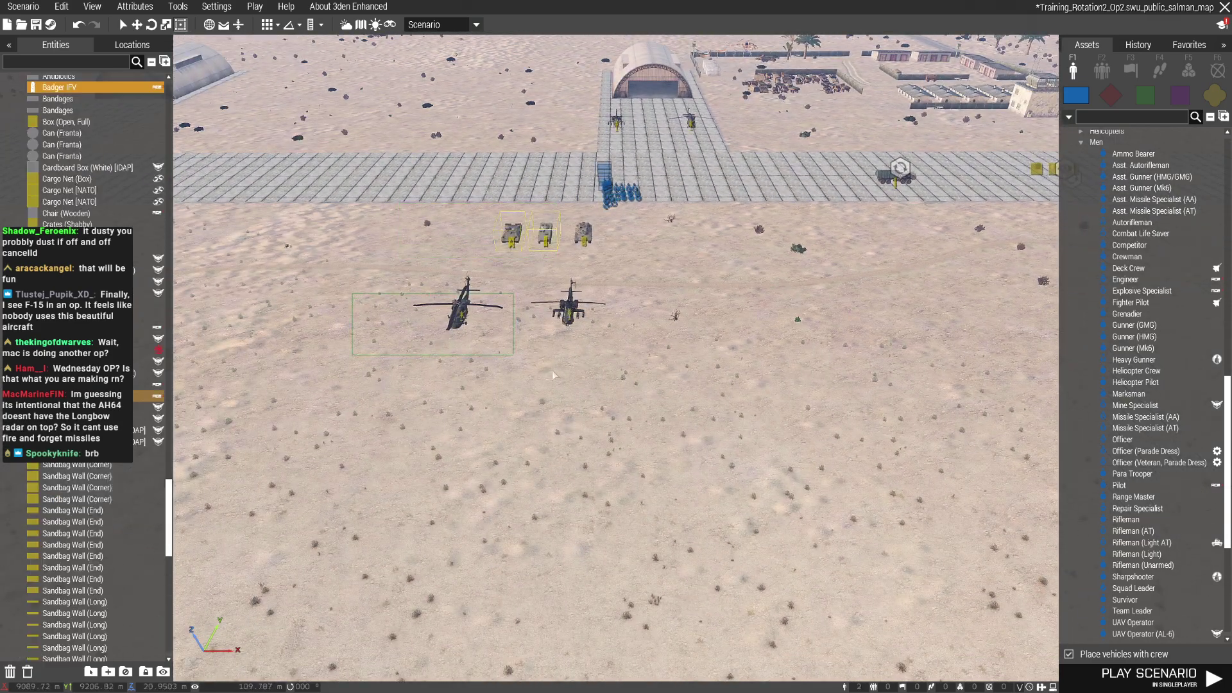
pyautogui.press('Delete')
# Box-select the three tanks and nudge the middle Badger IFV into line
pyautogui.moveTo(464, 218); pyautogui.dragTo(529, 253)
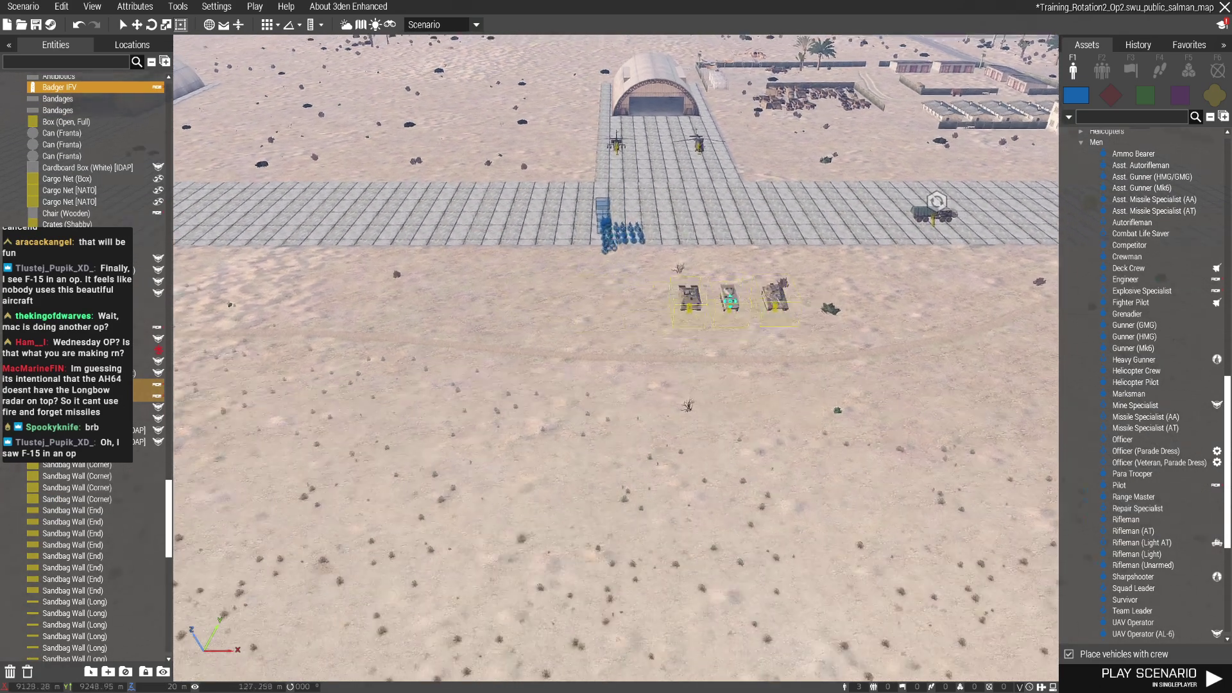
pyautogui.scroll(5, 578, 289)
pyautogui.scroll(3, 719, 419)
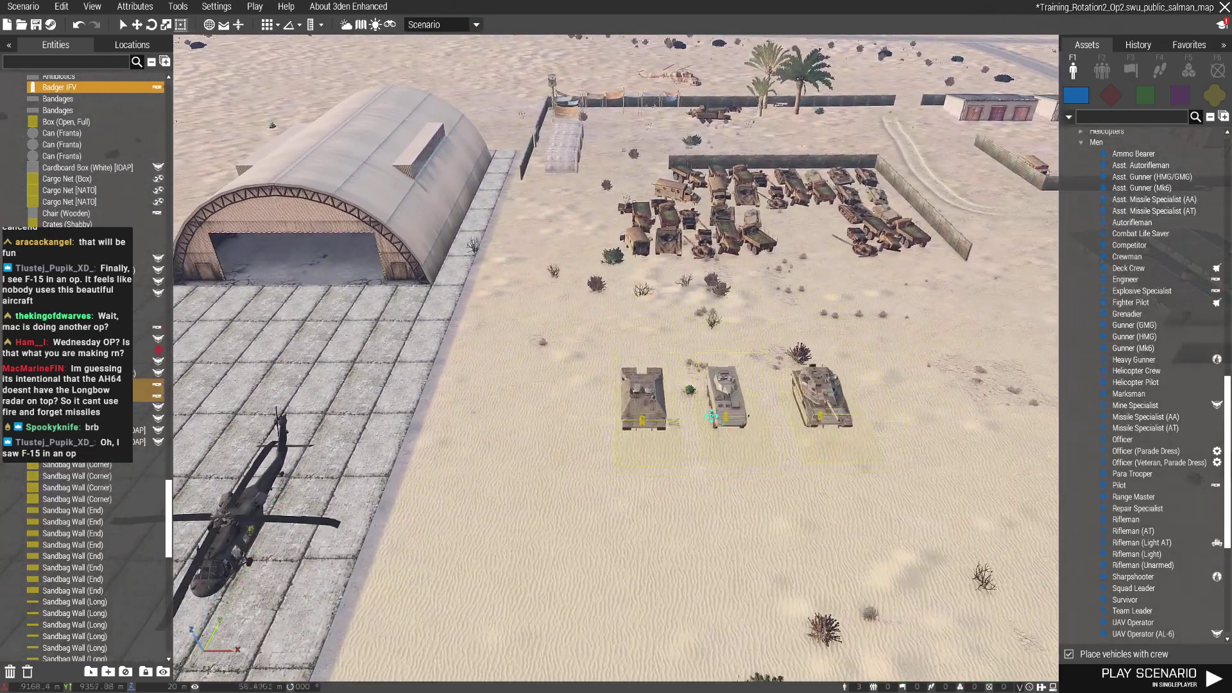
pyautogui.click(674, 451)
pyautogui.moveTo(669, 436); pyautogui.dragTo(684, 420)
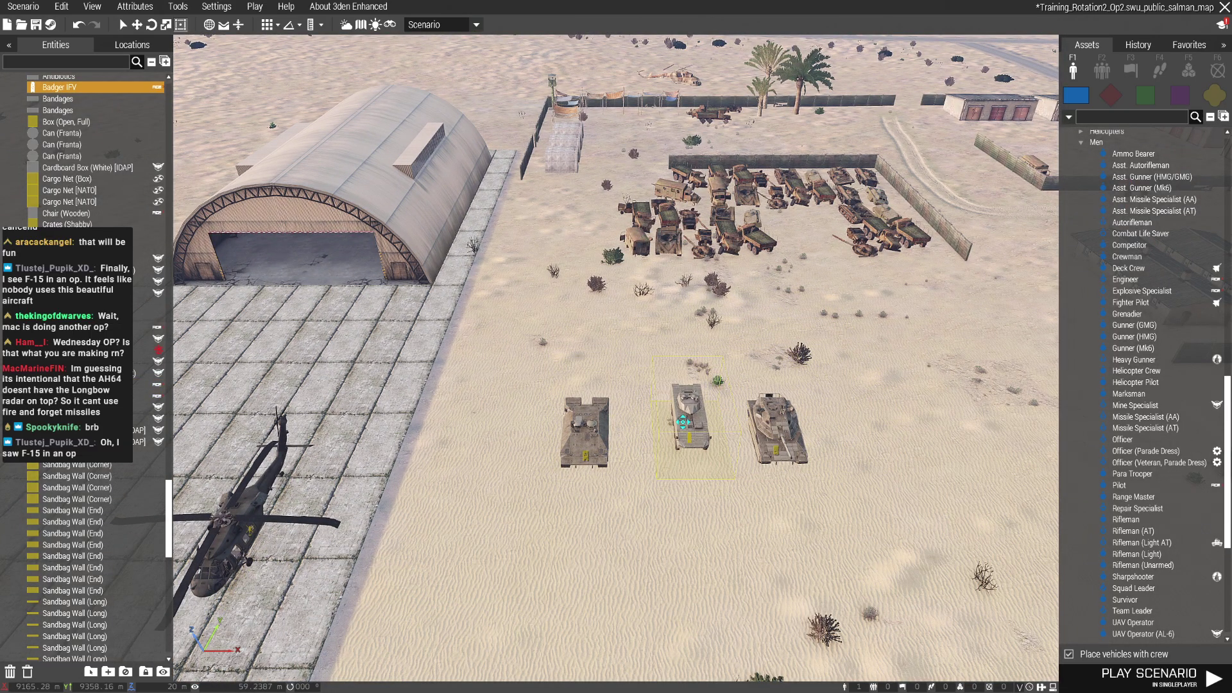
pyautogui.click(686, 428)
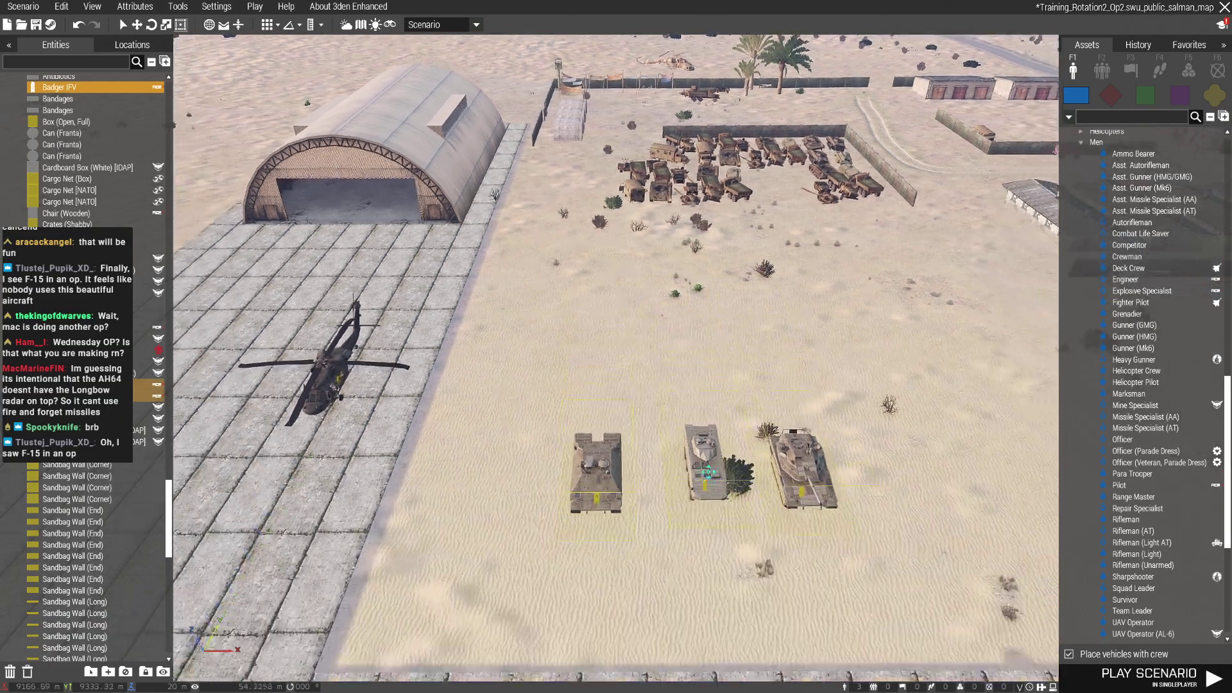
# Fly the view to the infantry group and select the runway's Game Master module
pyautogui.doubleClick(77, 386)
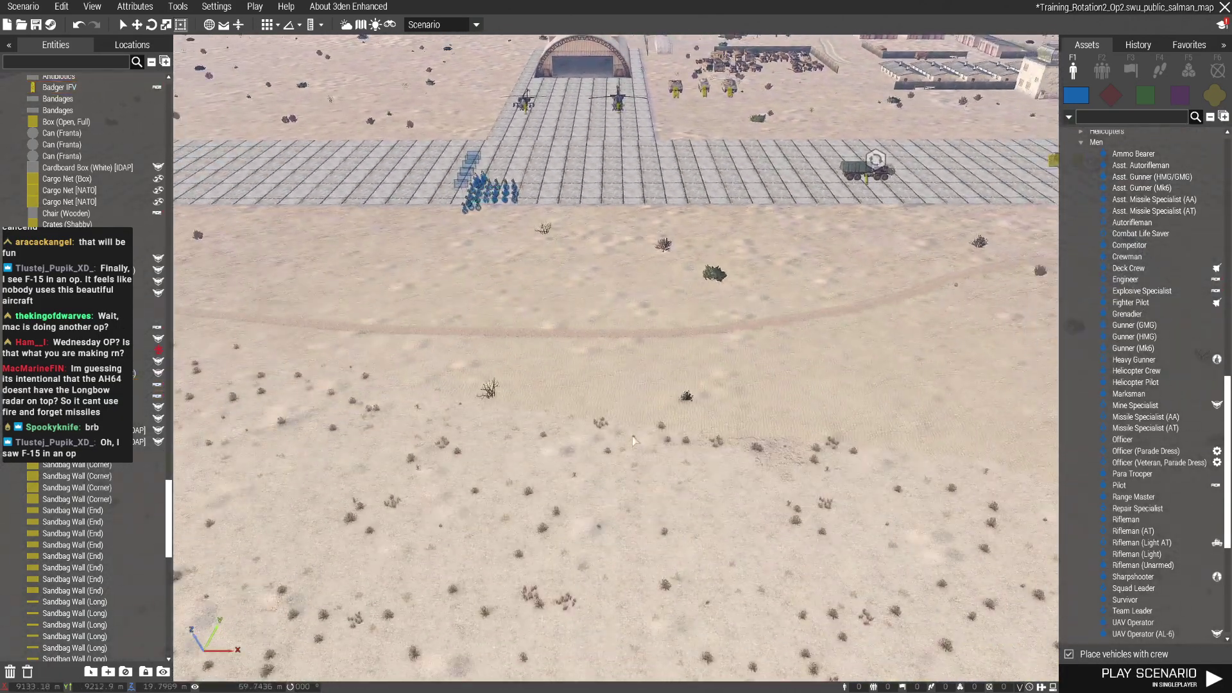
pyautogui.moveTo(585, 324); pyautogui.dragTo(694, 317, button='right')
pyautogui.scroll(5, 697, 365)
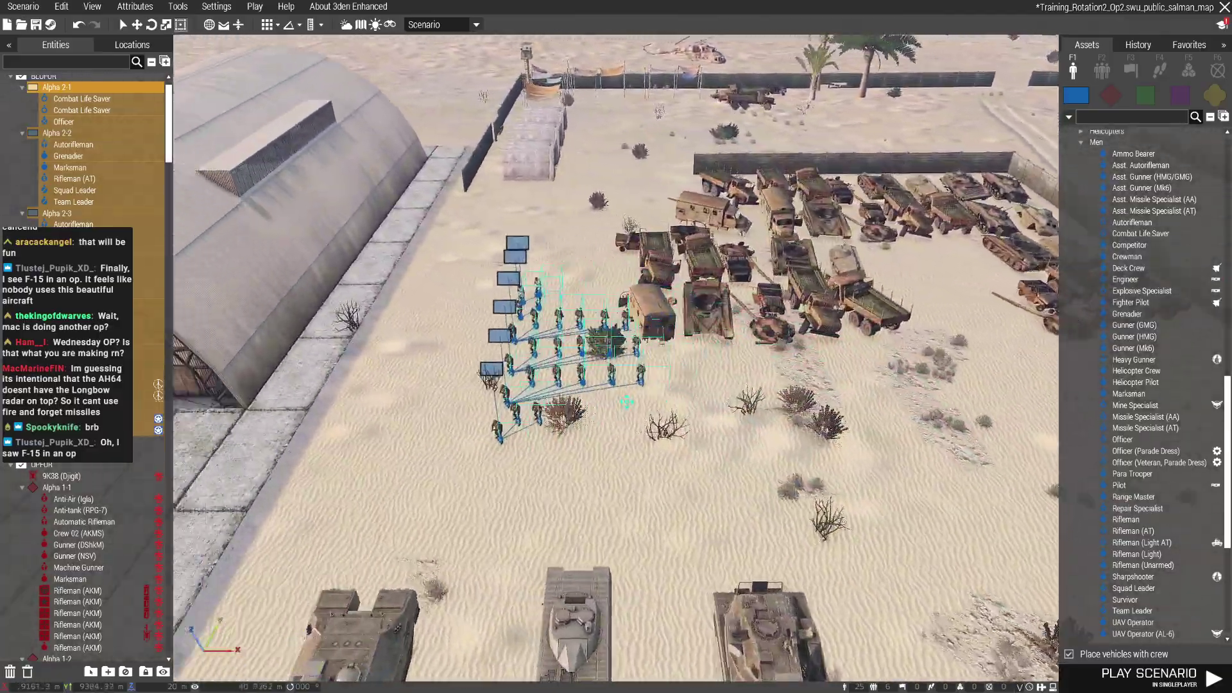
pyautogui.scroll(-5, 572, 476)
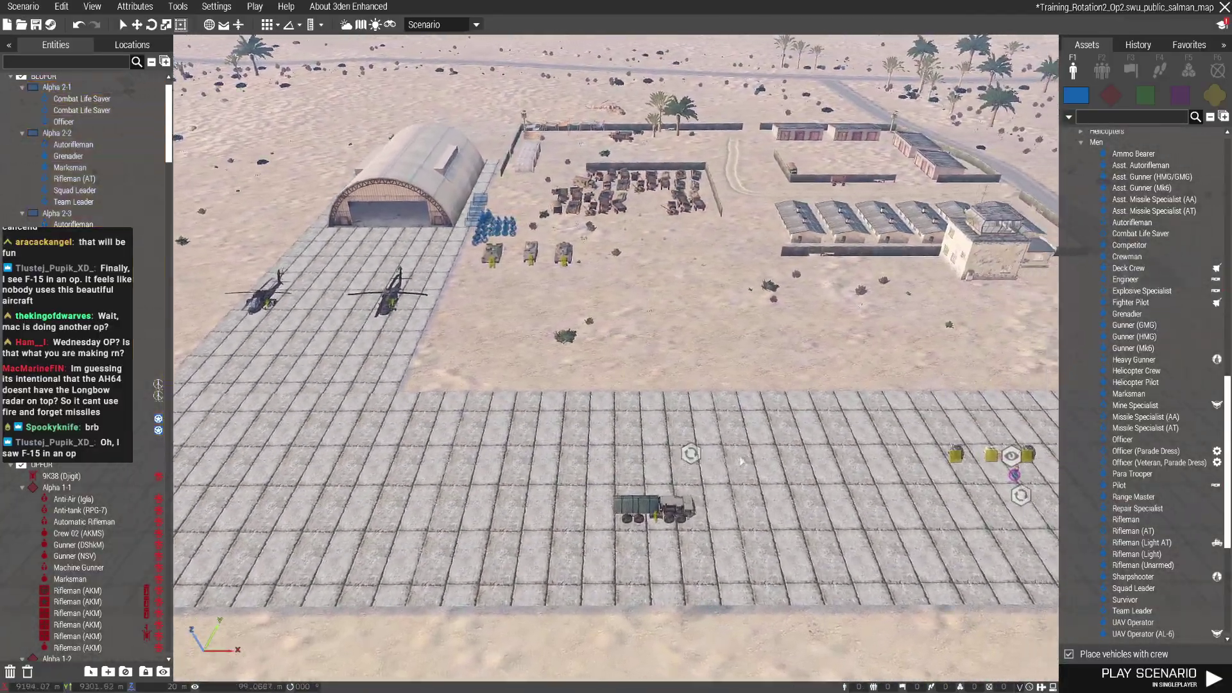
pyautogui.moveTo(774, 399); pyautogui.dragTo(960, 564)
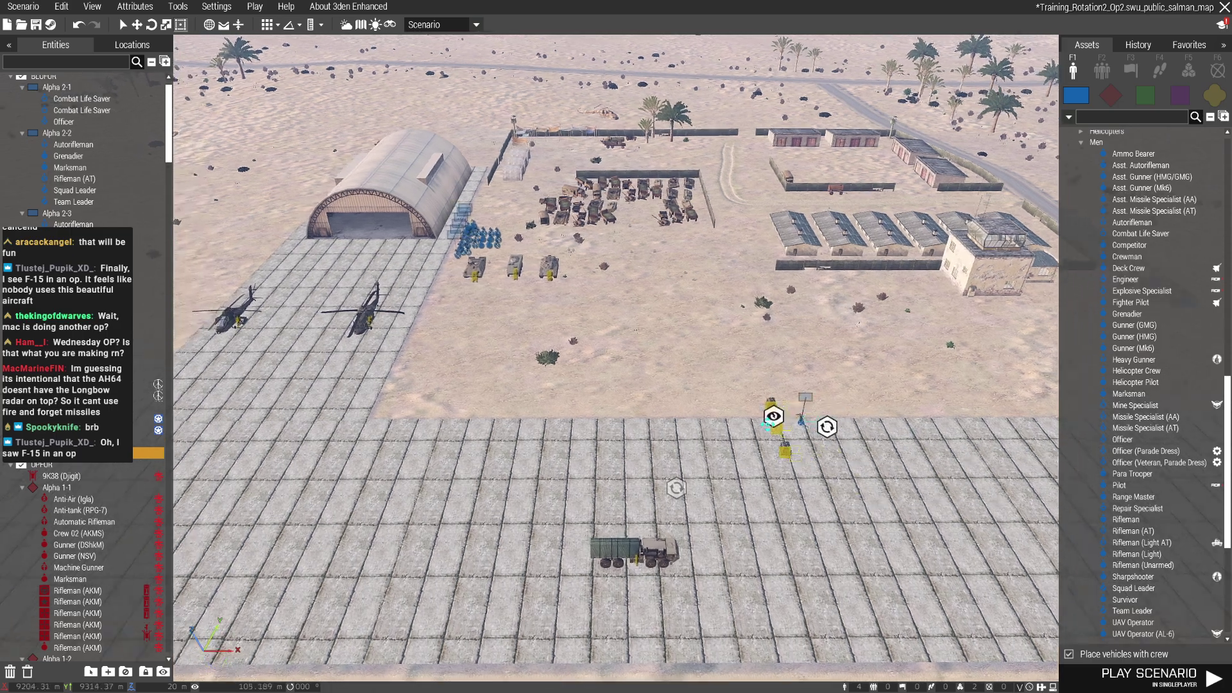
# Move the HEMTT Ammo truck toward the hangar and the Vehicle Respawn module beside the helicopters
pyautogui.moveTo(890, 460); pyautogui.dragTo(776, 572, button='right')
pyautogui.click(730, 579)
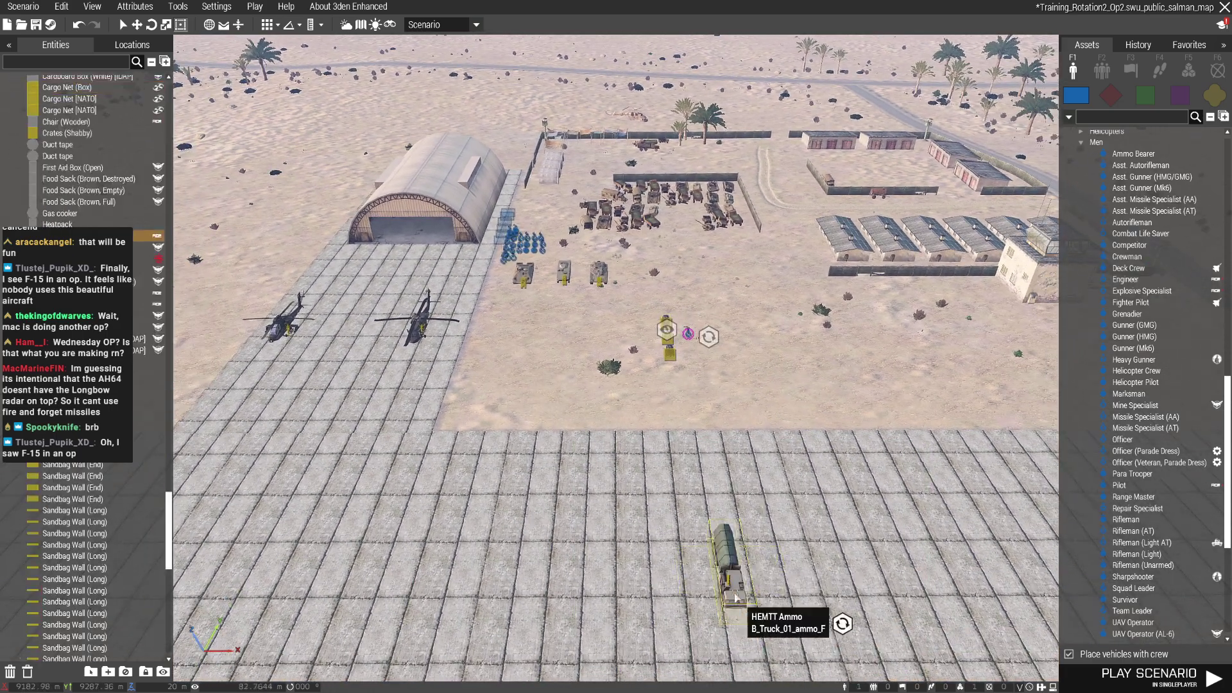
pyautogui.moveTo(733, 578); pyautogui.dragTo(637, 464)
pyautogui.moveTo(729, 510); pyautogui.dragTo(661, 537)
pyautogui.moveTo(660, 537); pyautogui.dragTo(489, 389, button='right')
# Sync the Vehicle Respawn module to the first AH-64, and a pasted copy to the second
pyautogui.rightClick(532, 389)
pyautogui.click(737, 399)
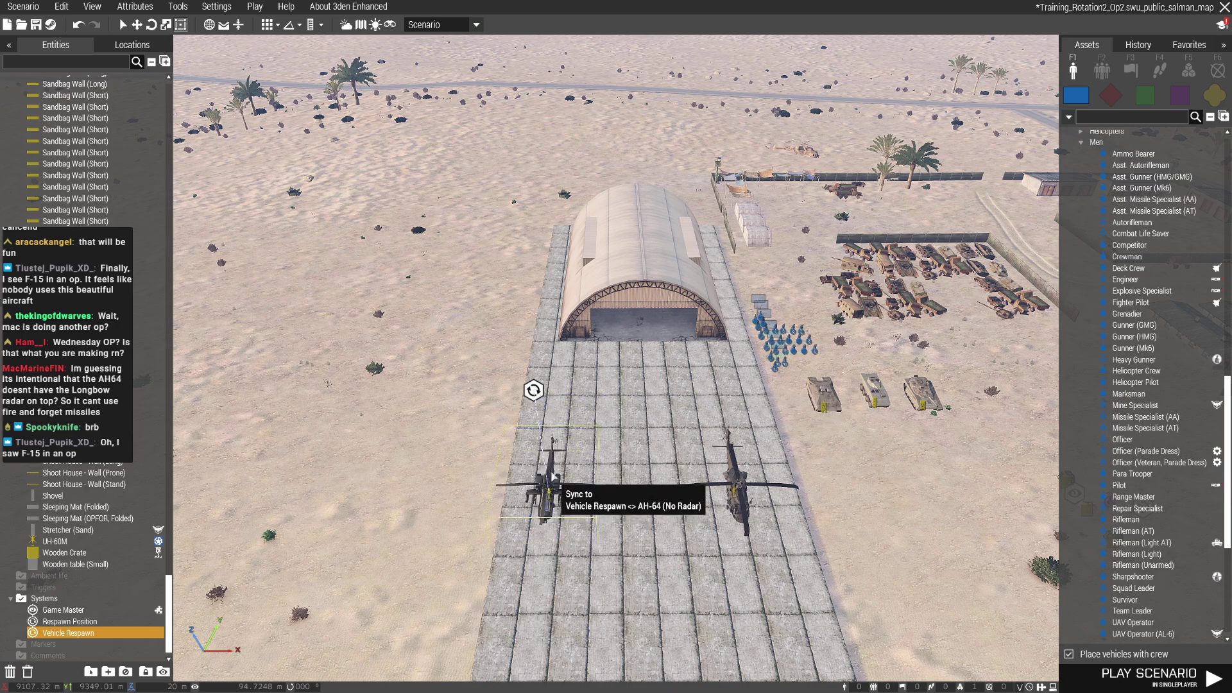
pyautogui.click(553, 480)
pyautogui.hotkey('ctrl', 'c')
pyautogui.hotkey('ctrl', 'v')
pyautogui.rightClick(711, 377)
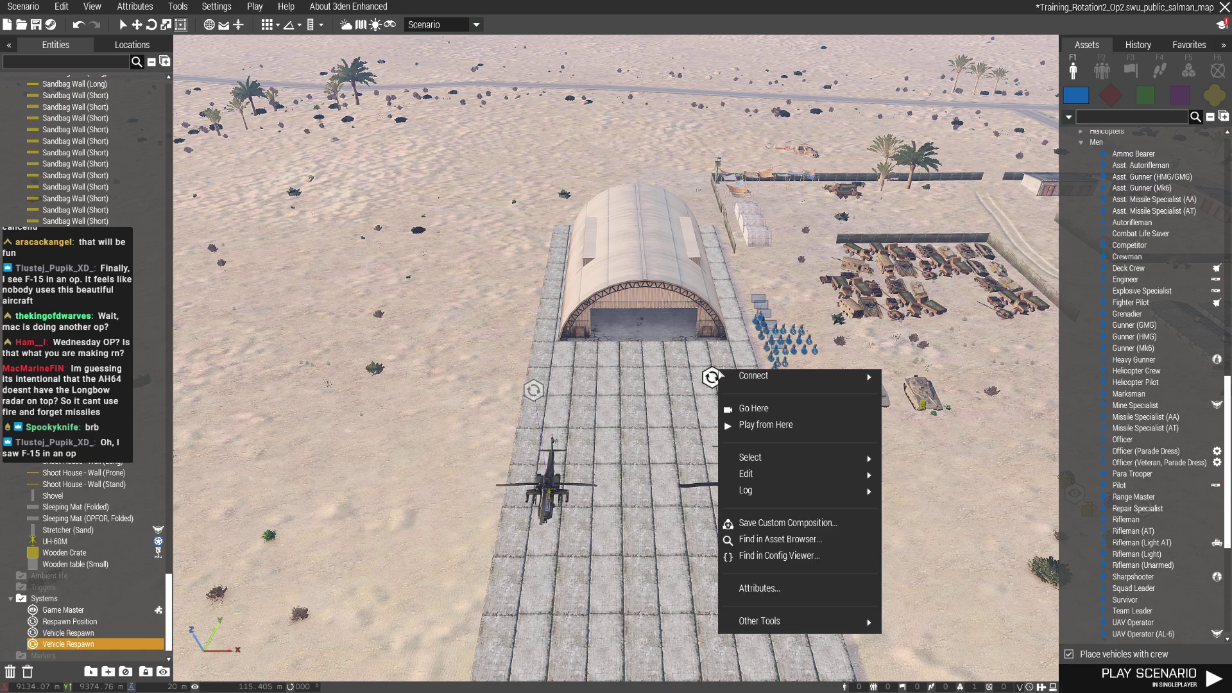
pyautogui.click(708, 377)
pyautogui.click(709, 472)
# Sync two more Vehicle Respawn modules to the tanks, including the middle tank
pyautogui.rightClick(699, 428)
pyautogui.moveTo(761, 431)
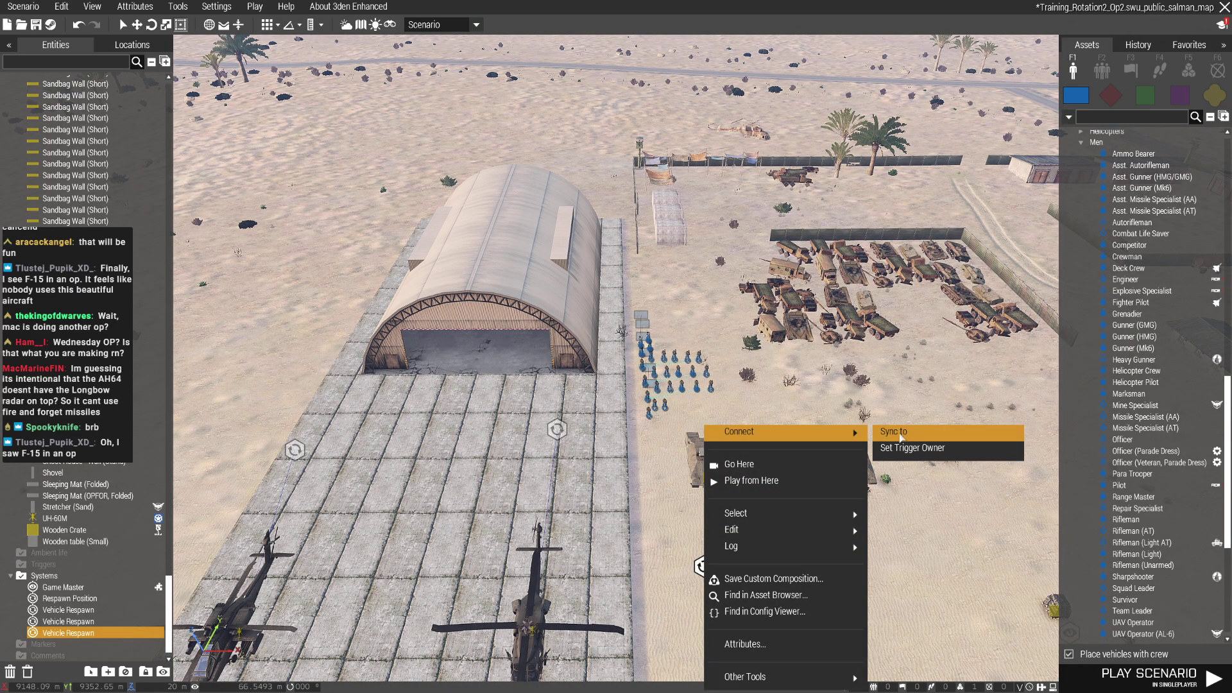
pyautogui.click(900, 436)
pyautogui.click(699, 471)
pyautogui.rightClick(664, 426)
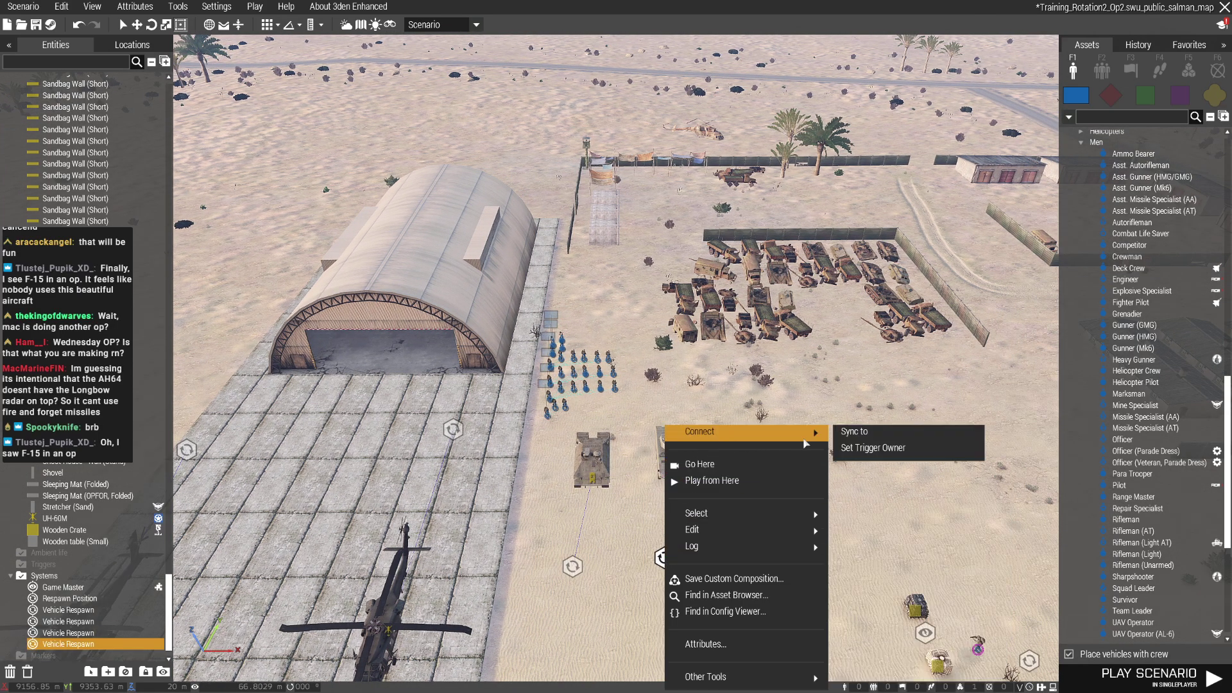
pyautogui.click(856, 432)
pyautogui.click(669, 469)
pyautogui.rightClick(745, 427)
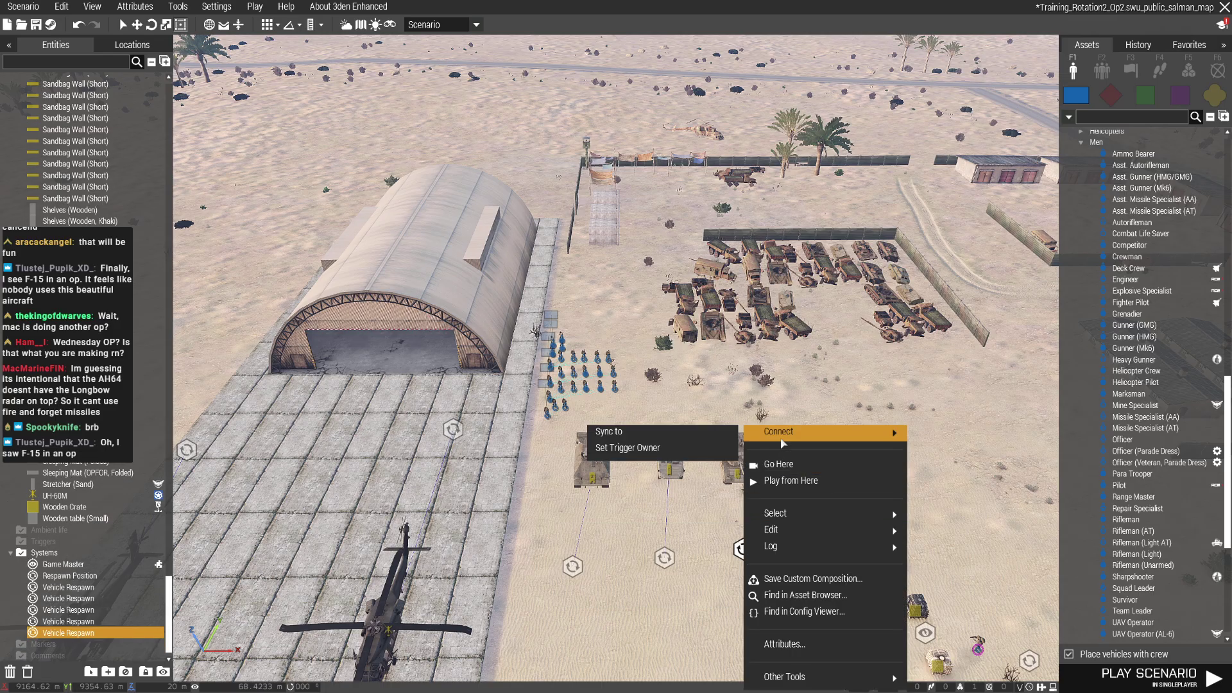
pyautogui.press('Escape')
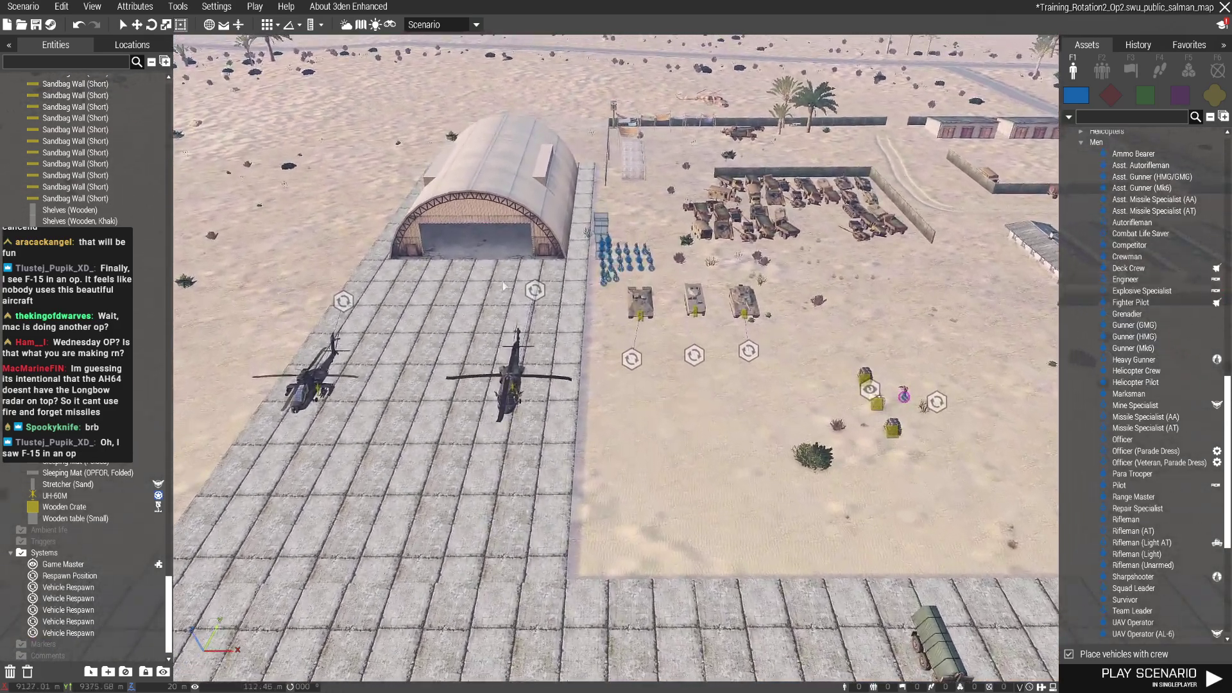
pyautogui.doubleClick(538, 297)
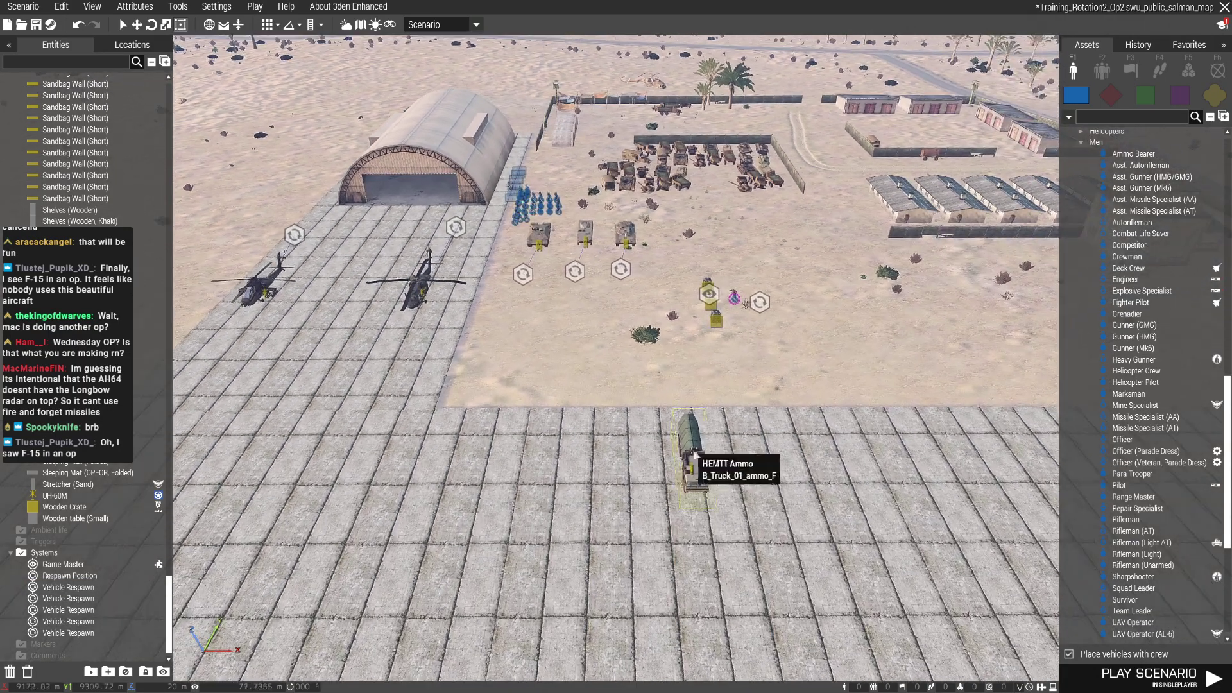
# Duplicate the HEMTT Ammo truck beside the original
pyautogui.click(627, 405)
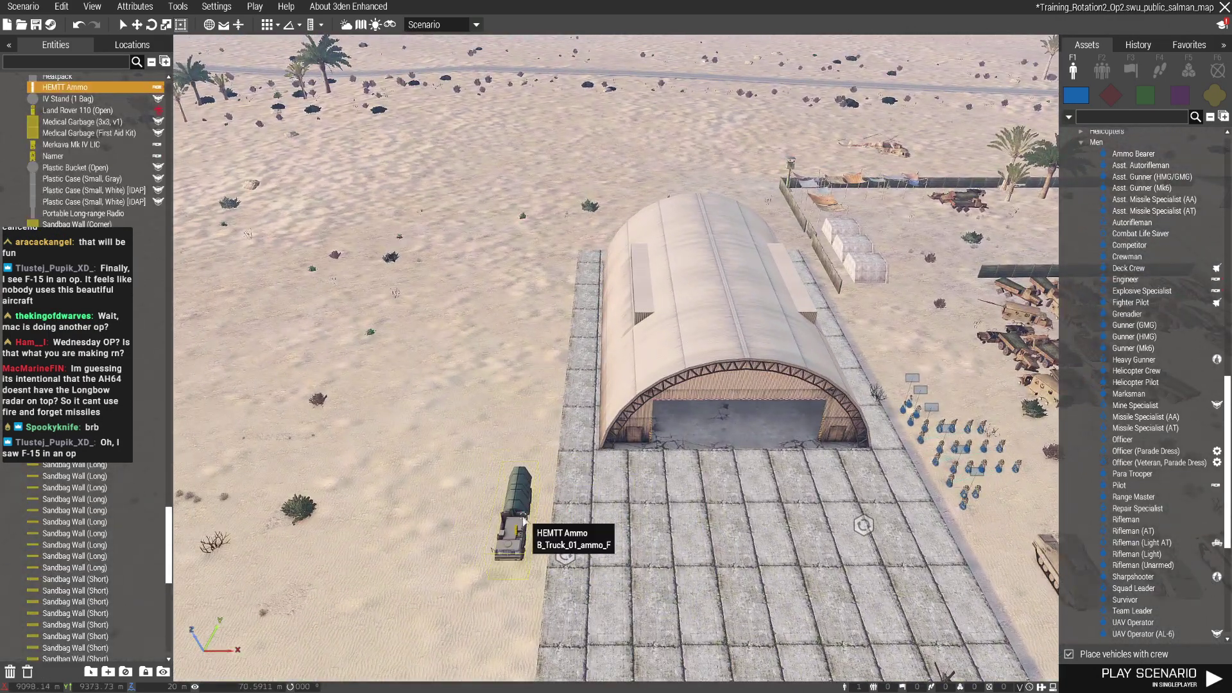
pyautogui.hotkey('ctrl', 'v')
pyautogui.press('d')
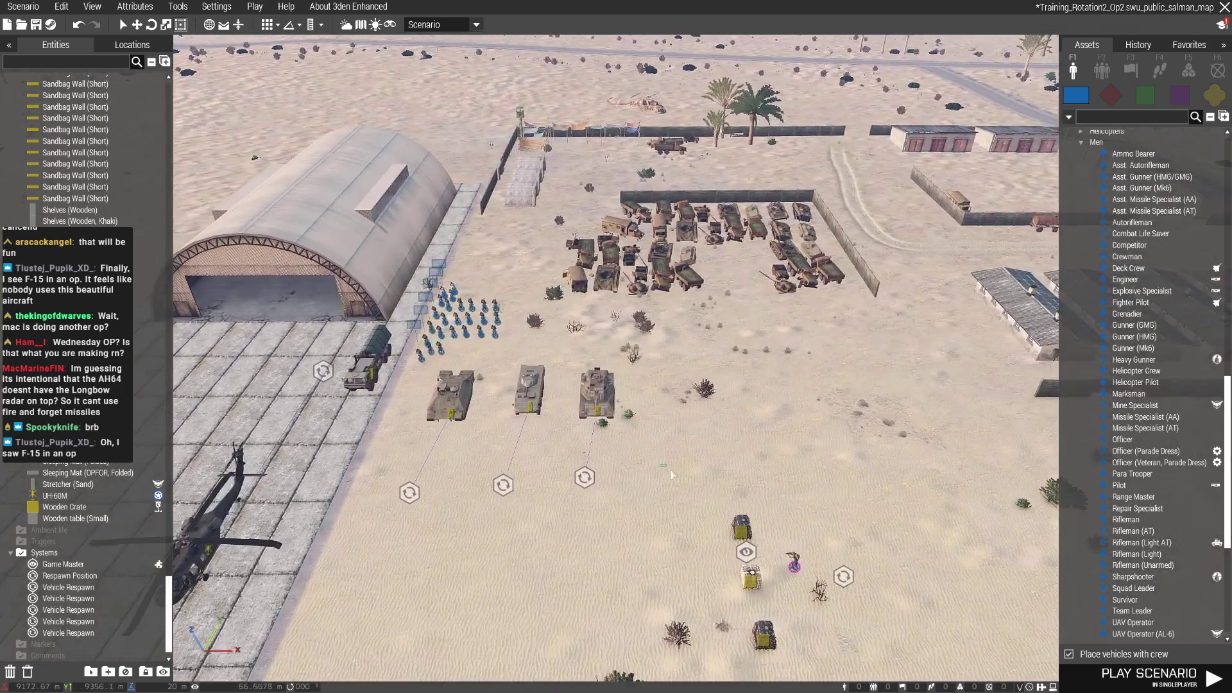
# Box-select the infantry formation and move it to the right of the tanks
pyautogui.moveTo(671, 474); pyautogui.dragTo(921, 680)
pyautogui.scroll(1, 753, 578)
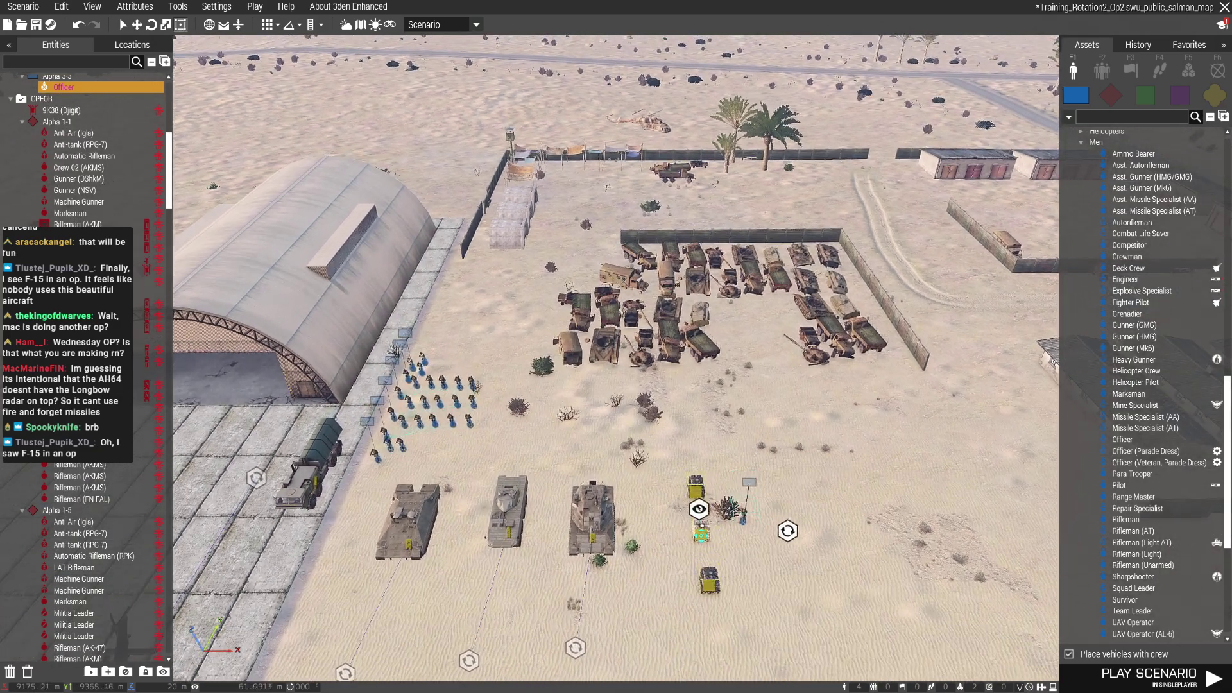
pyautogui.scroll(1, 295, 298)
pyautogui.moveTo(503, 388); pyautogui.dragTo(710, 416)
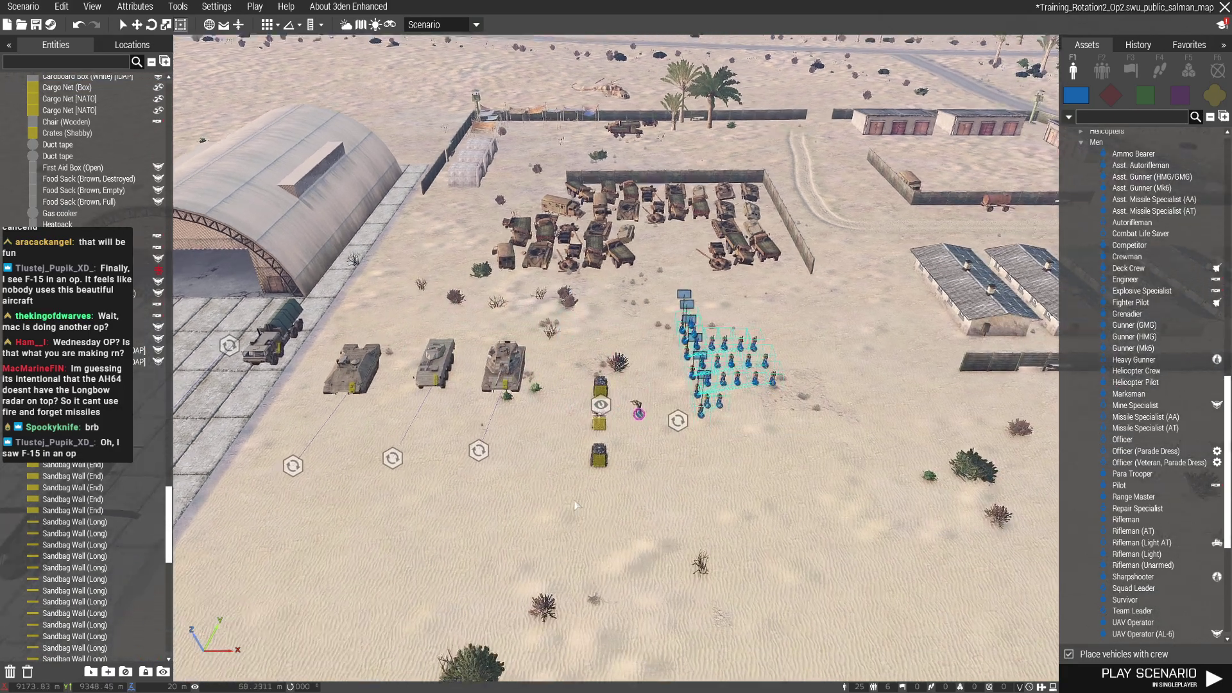
pyautogui.click(597, 409)
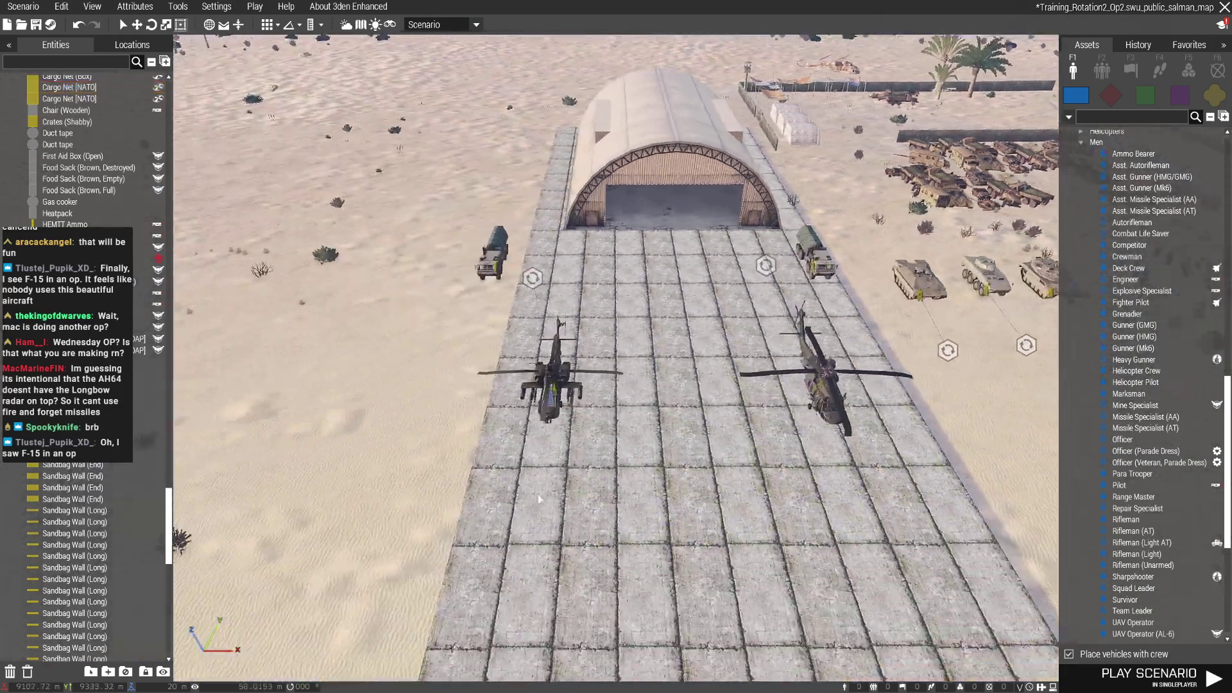
pyautogui.scroll(2, 539, 499)
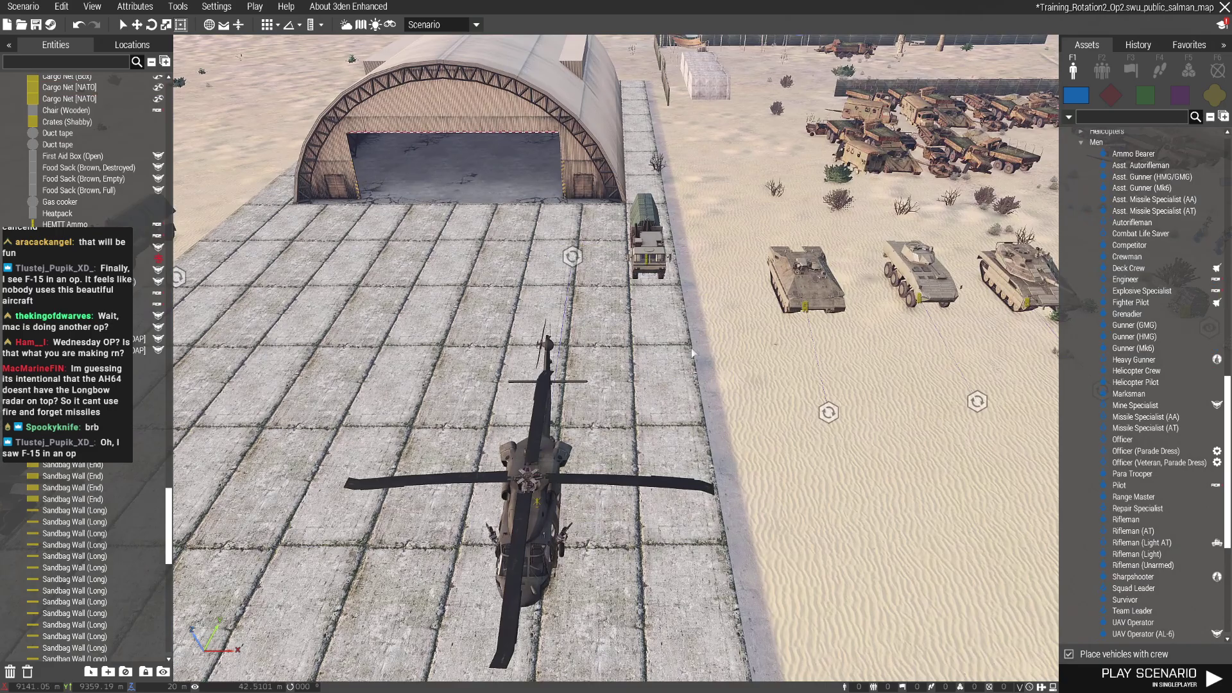
# Add a second and third cargo net in a row beside the first
pyautogui.click(665, 340)
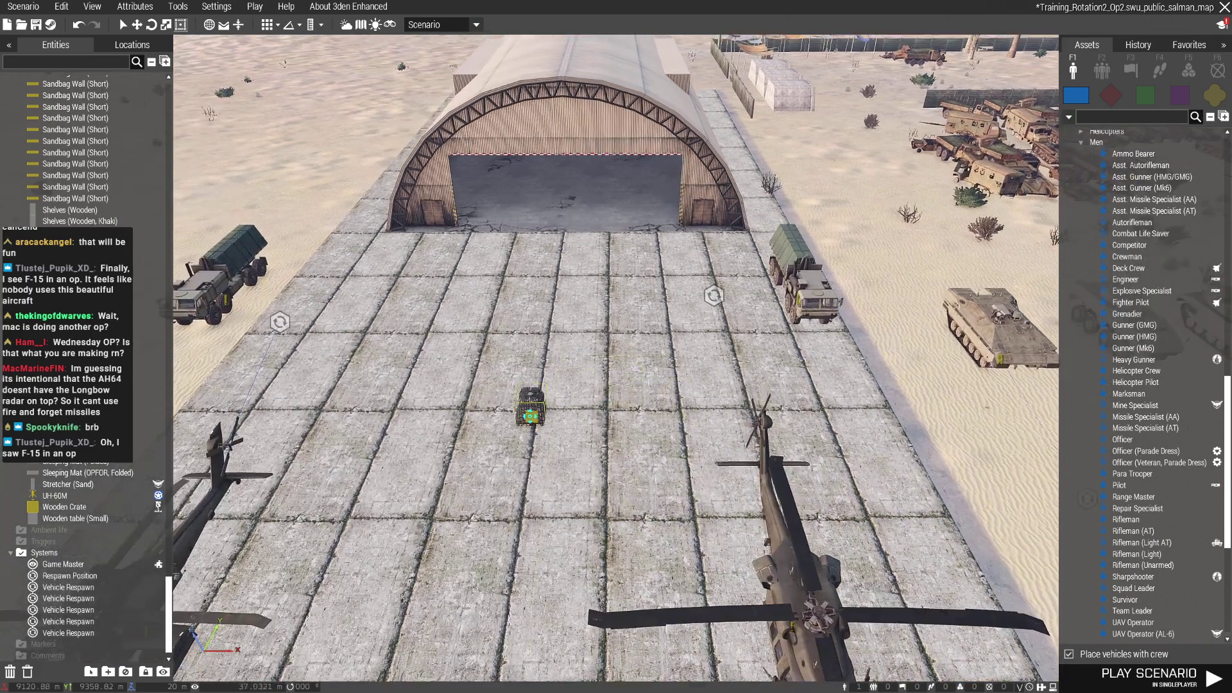
pyautogui.moveTo(526, 403); pyautogui.dragTo(509, 354)
pyautogui.click(557, 362)
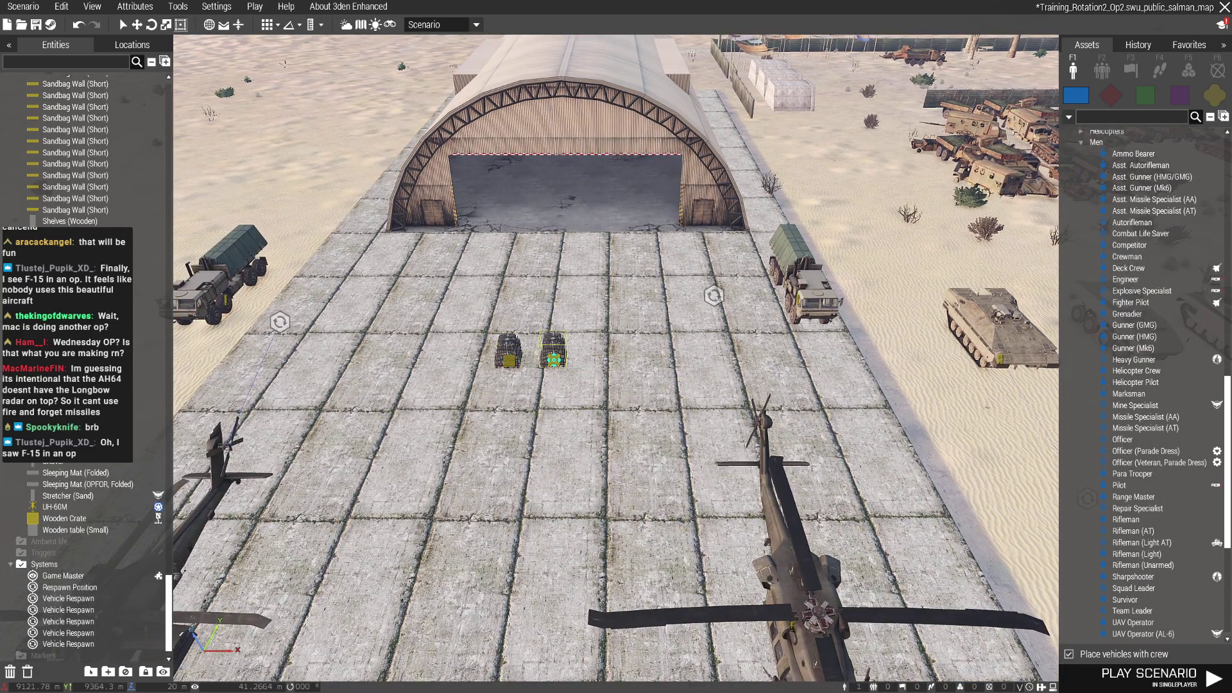
pyautogui.hotkey('ctrl', 'v')
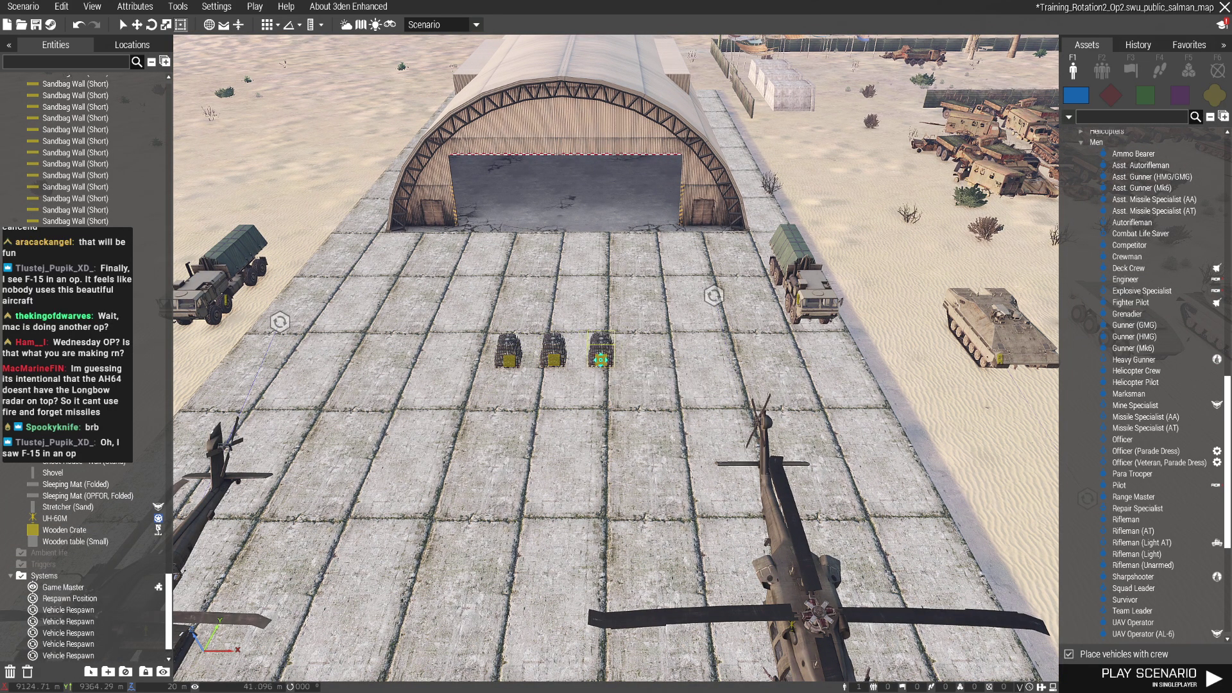
pyautogui.press('d')
pyautogui.press('d')
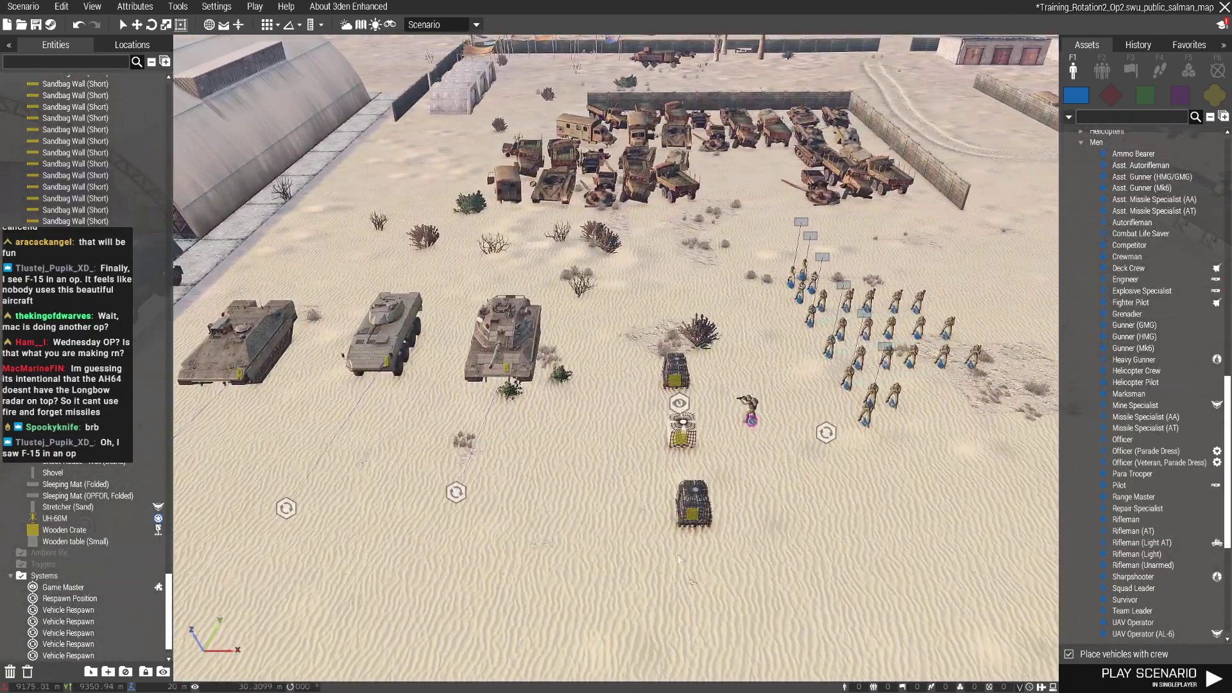
pyautogui.press('d')
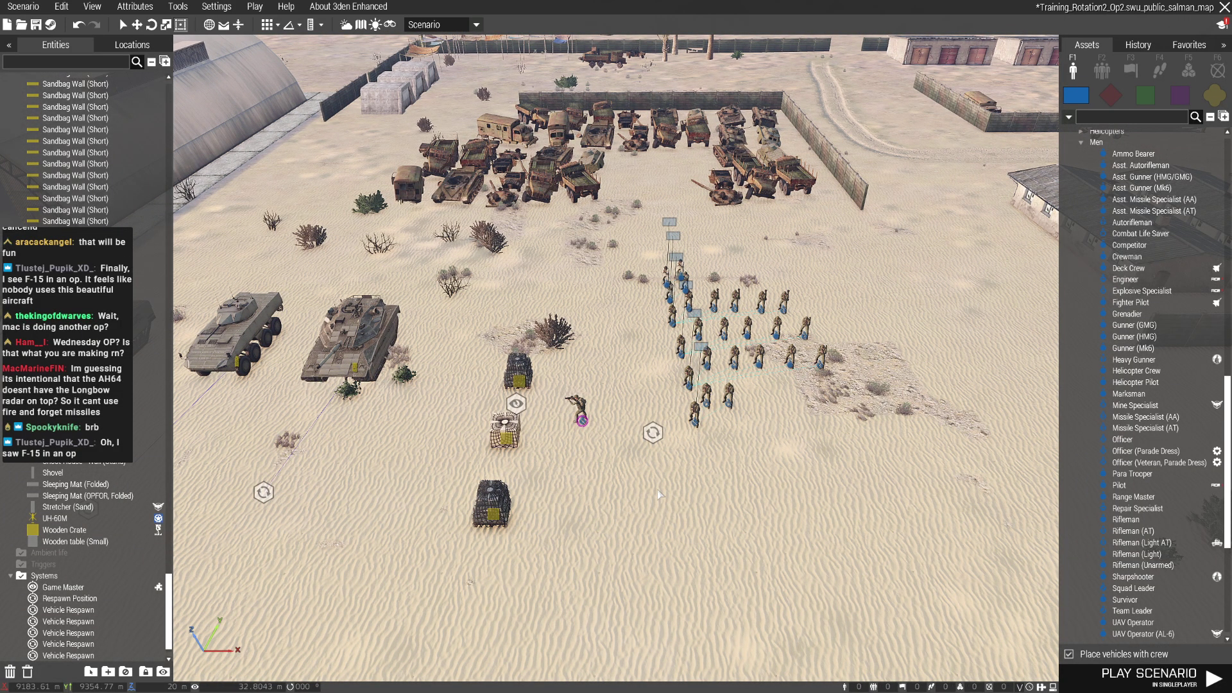
pyautogui.scroll(5, 658, 494)
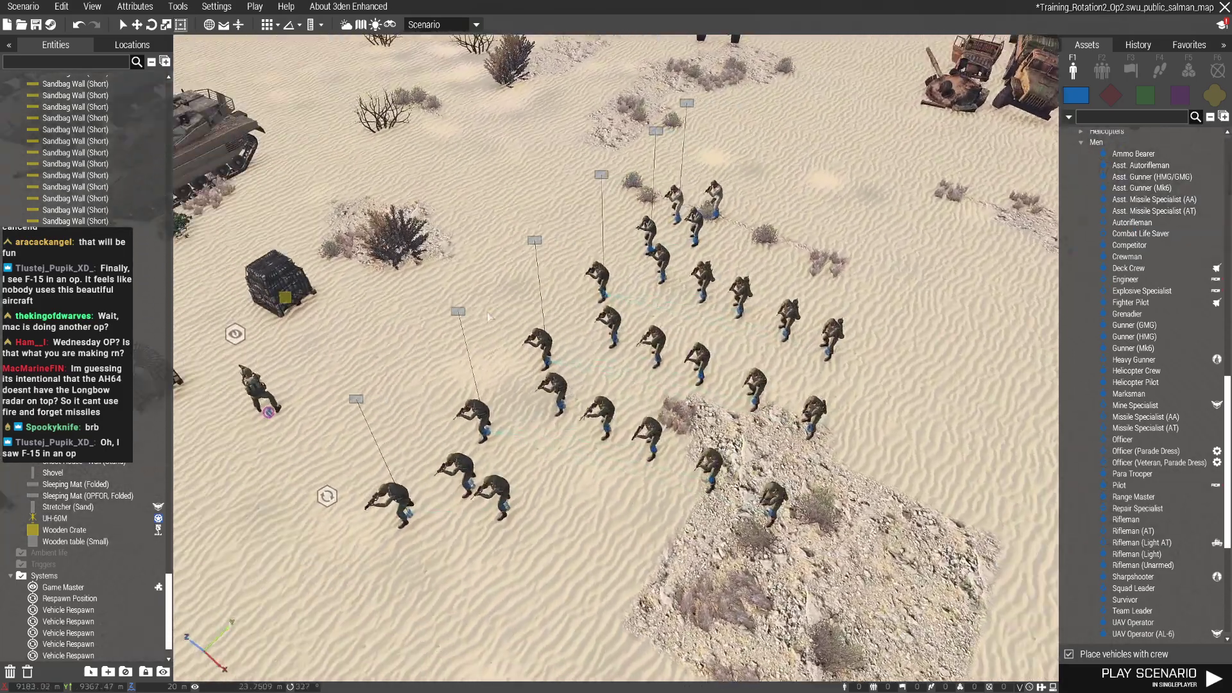
# Review and confirm the Squad Leader's role description
pyautogui.moveTo(471, 311); pyautogui.dragTo(600, 316, button='right')
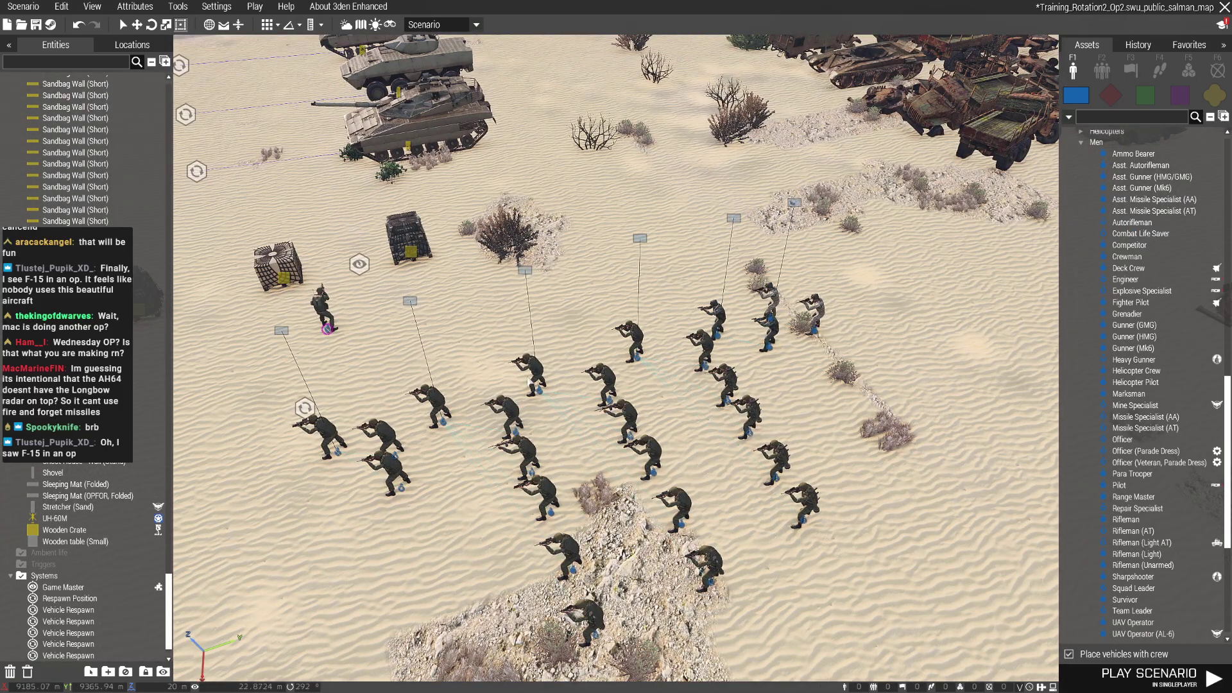
pyautogui.scroll(2, 693, 371)
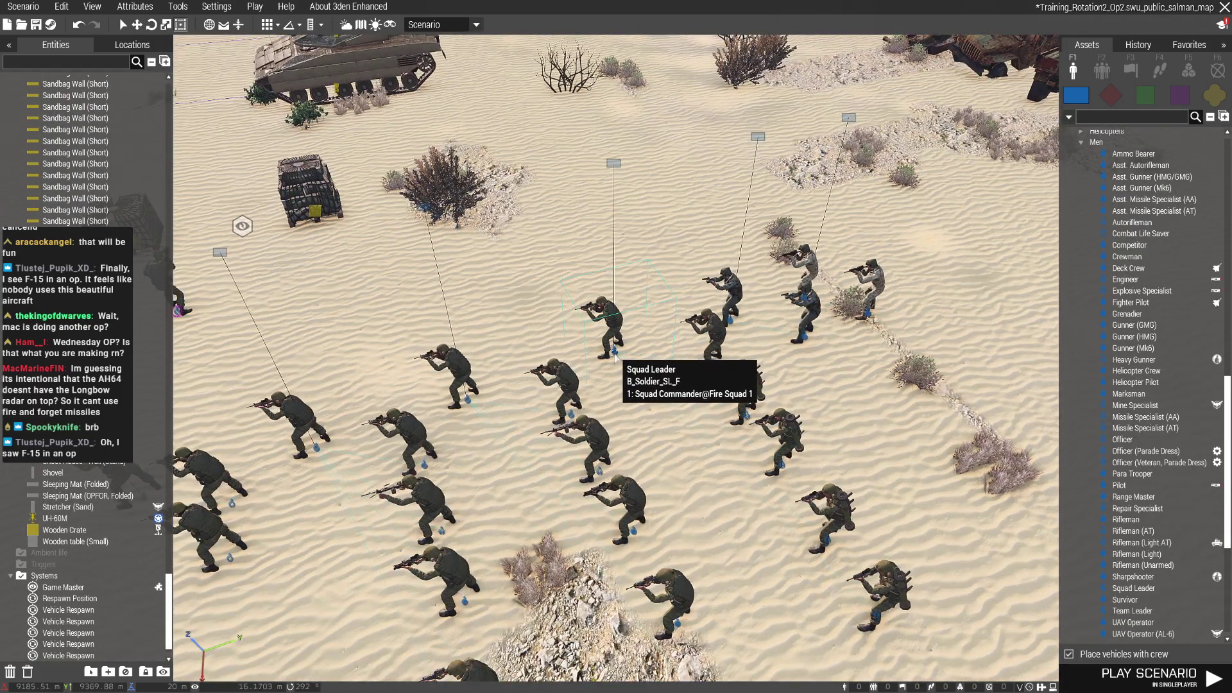
pyautogui.click(615, 355)
pyautogui.scroll(2, 663, 397)
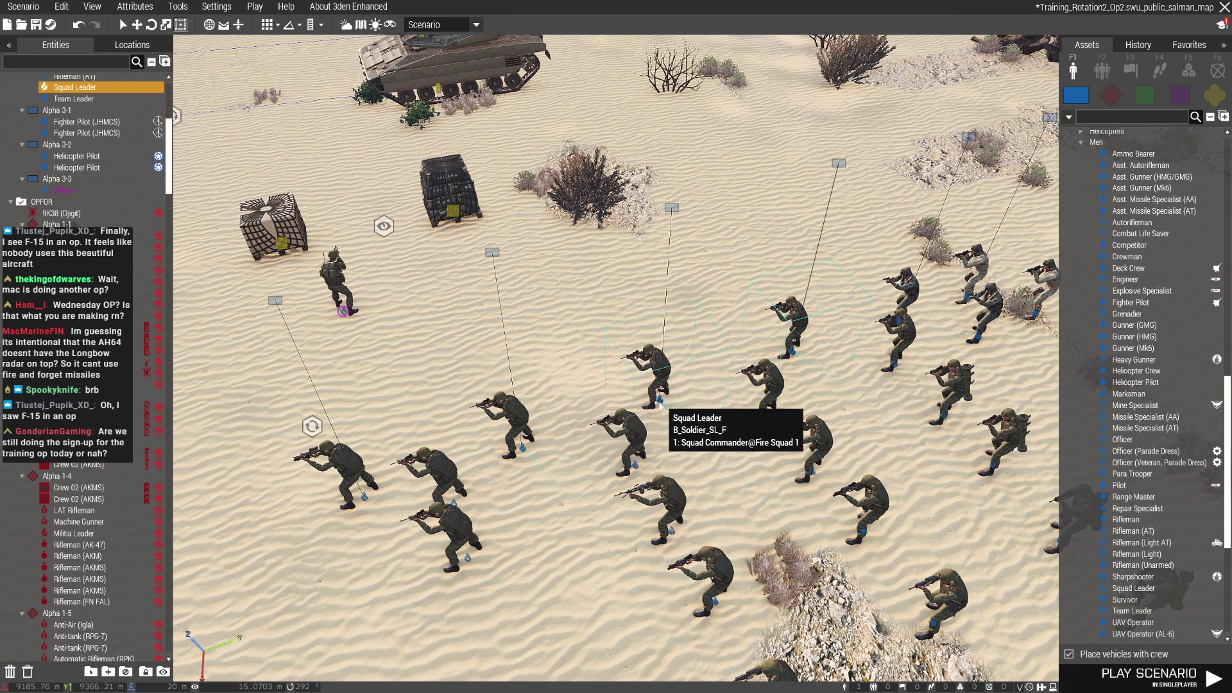
pyautogui.doubleClick(649, 415)
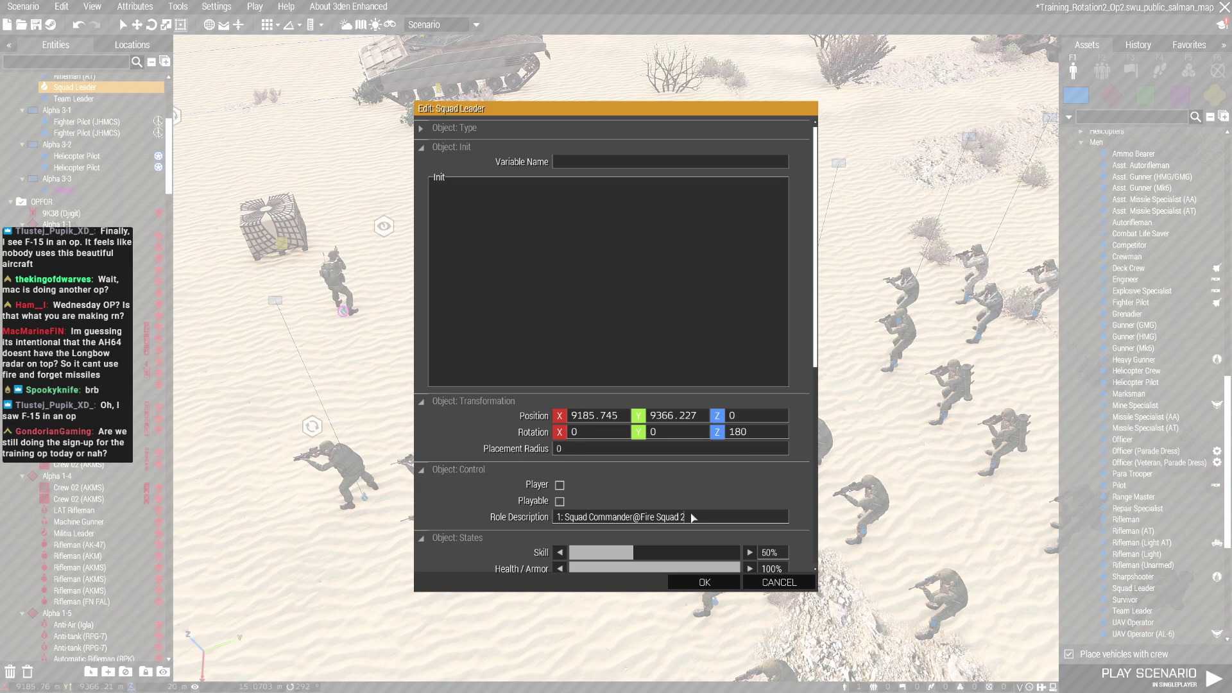
pyautogui.click(691, 580)
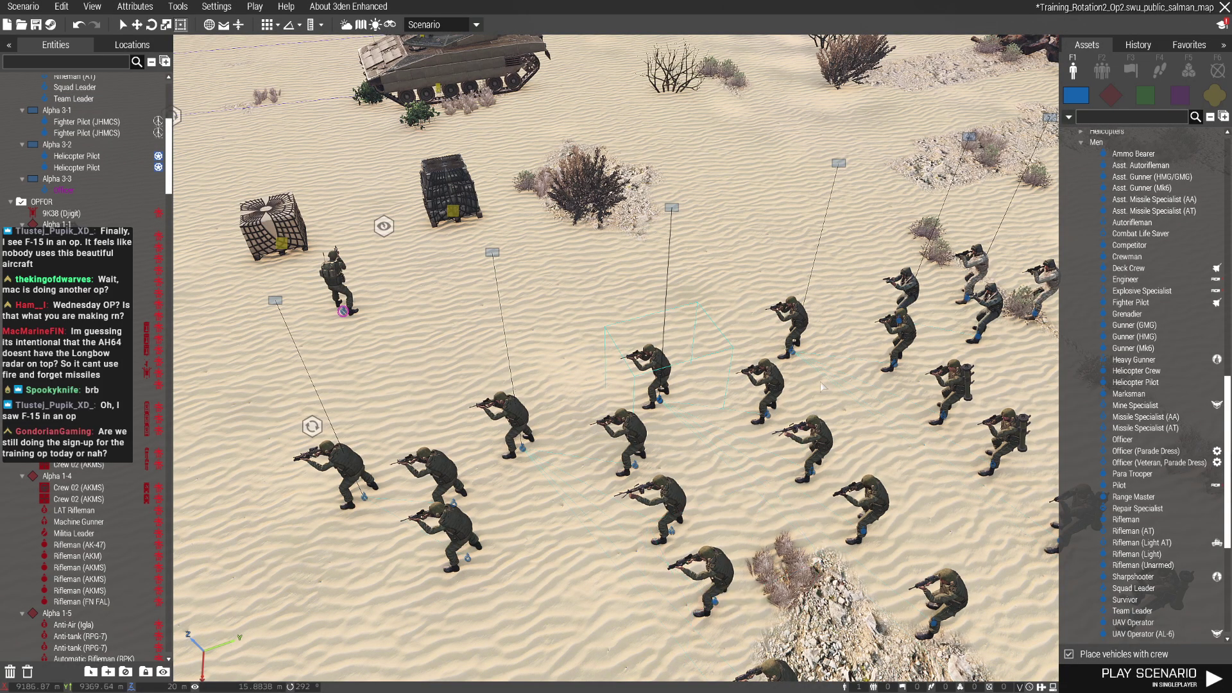
pyautogui.doubleClick(793, 355)
pyautogui.write('1: Squad Commander@Fire Squad 3')
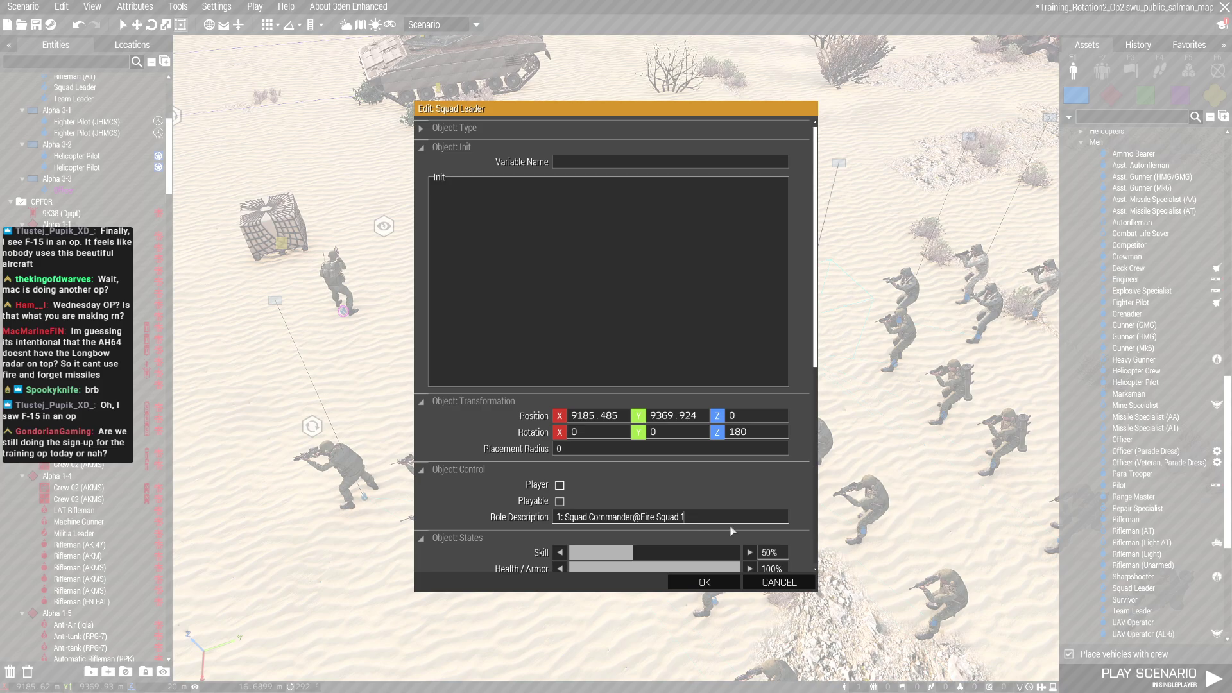
pyautogui.click(706, 583)
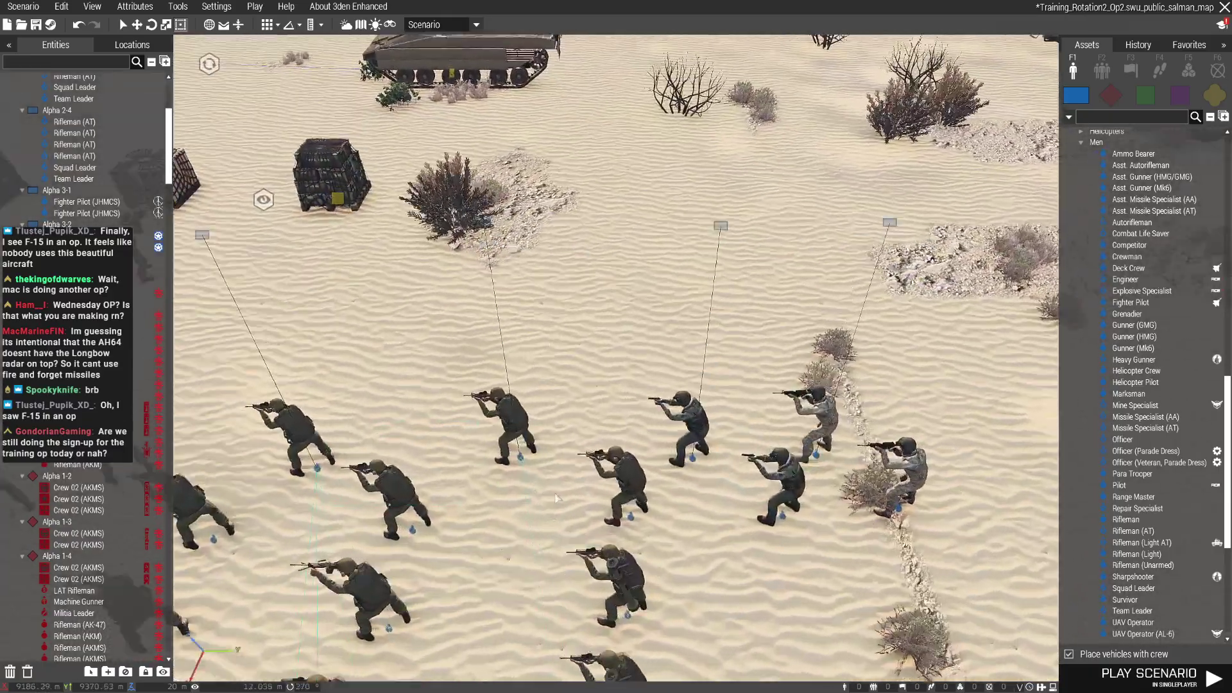
pyautogui.scroll(5, 557, 498)
# Make the team leader 'Driver@Badger IFV Crew' and add a copied Gunner to his group
pyautogui.moveTo(582, 526)
pyautogui.mouseDown(button='right')
pyautogui.moveTo(604, 465)
pyautogui.moveTo(569, 503)
pyautogui.mouseUp(button='right')
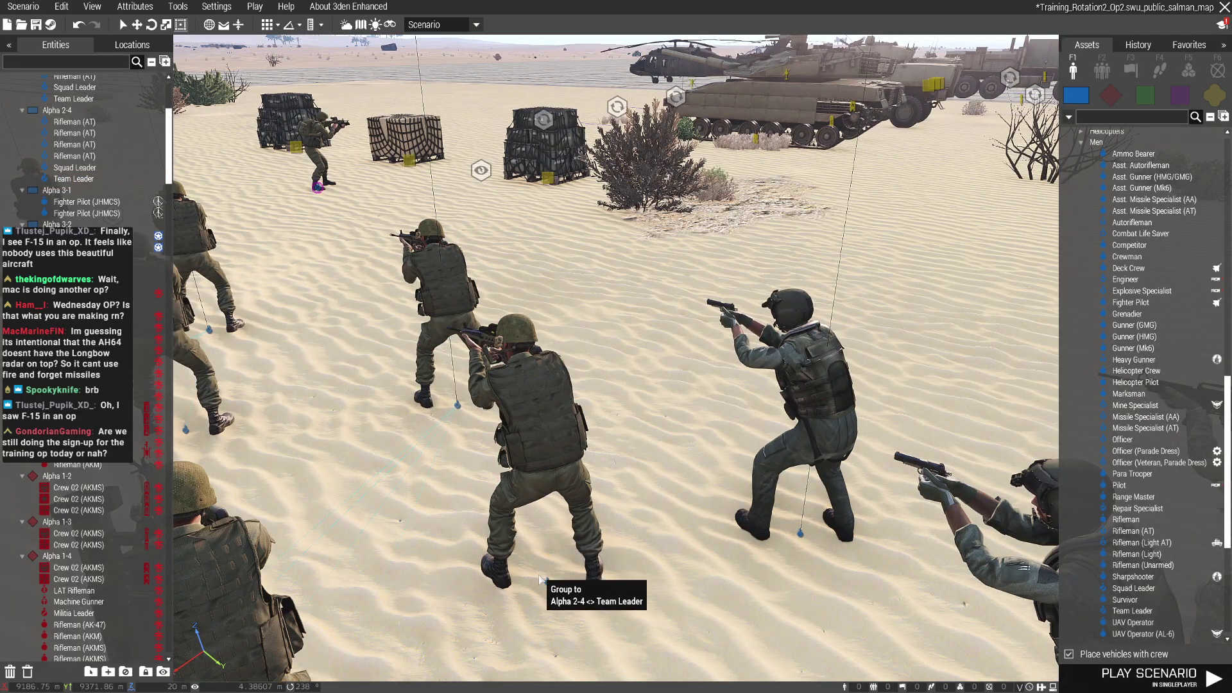
pyautogui.click(546, 582)
pyautogui.scroll(-5, 482, 574)
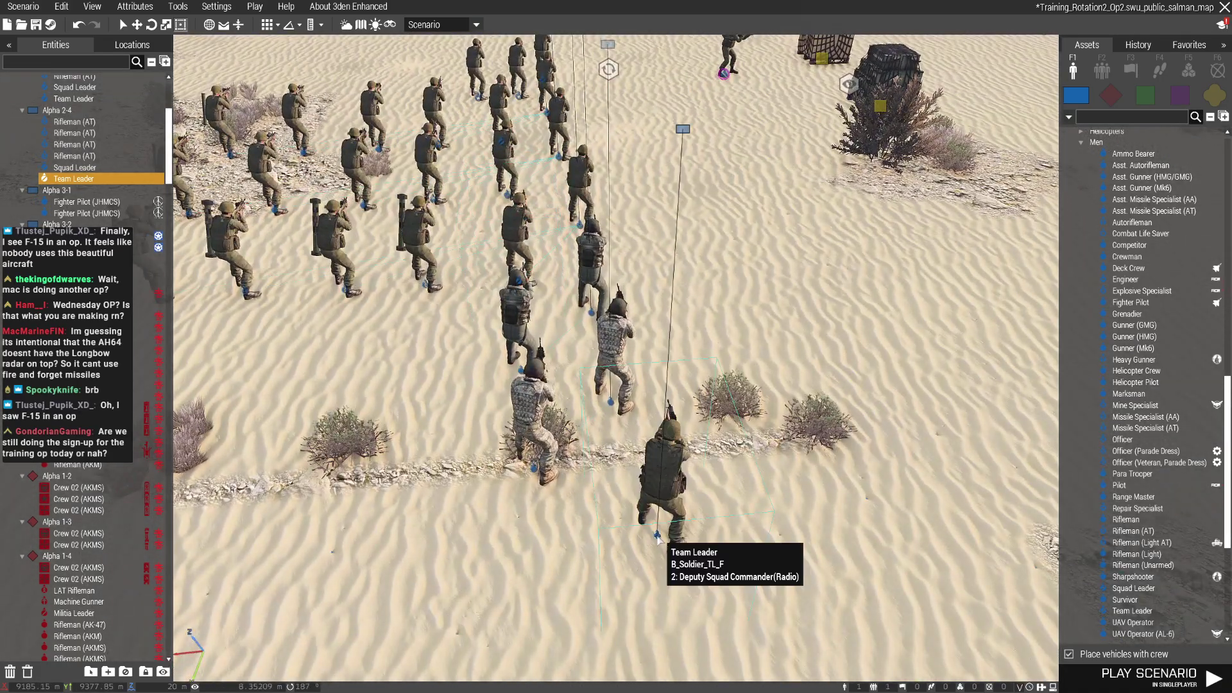
pyautogui.doubleClick(658, 536)
pyautogui.write('1: Driver')
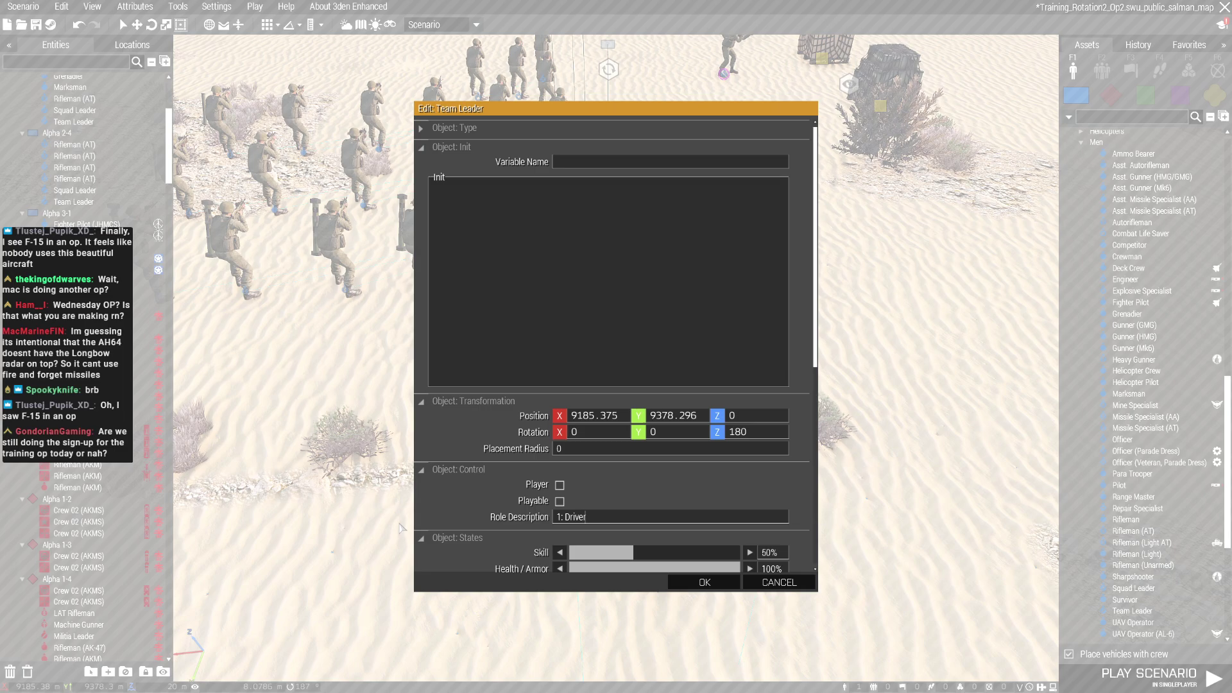
pyautogui.write('@Badger')
pyautogui.write(' IFV Crew')
pyautogui.click(703, 582)
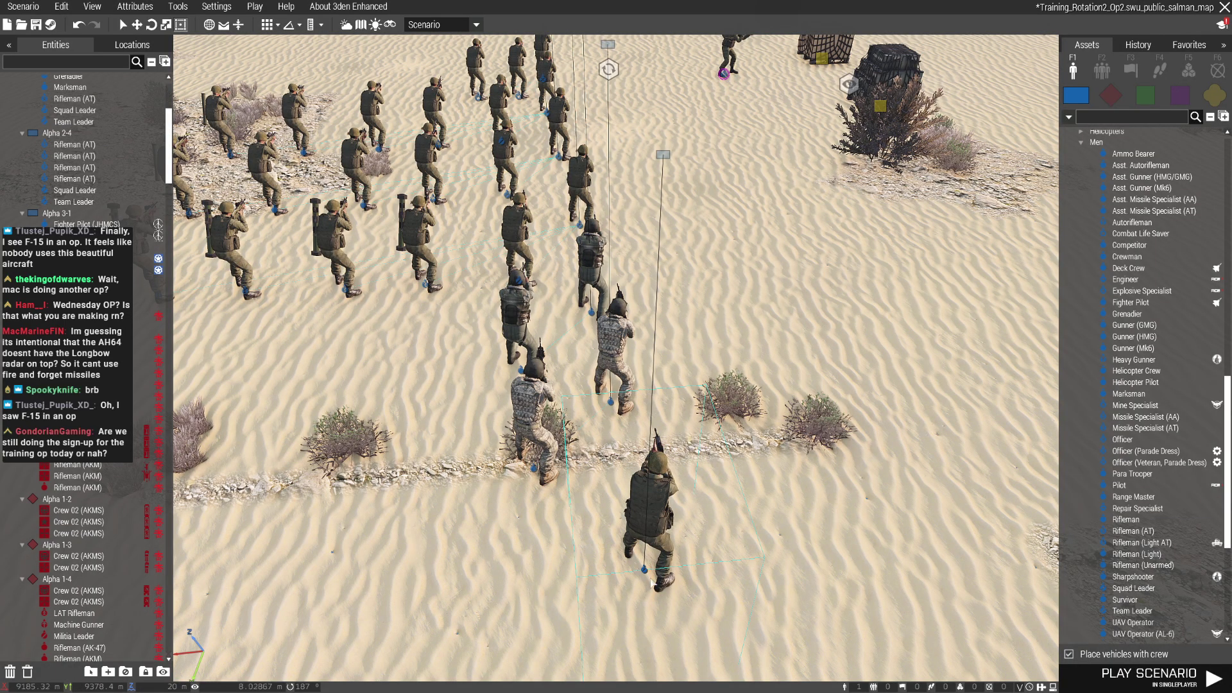
pyautogui.hotkey('ctrl', 'v')
pyautogui.scroll(-2, 588, 554)
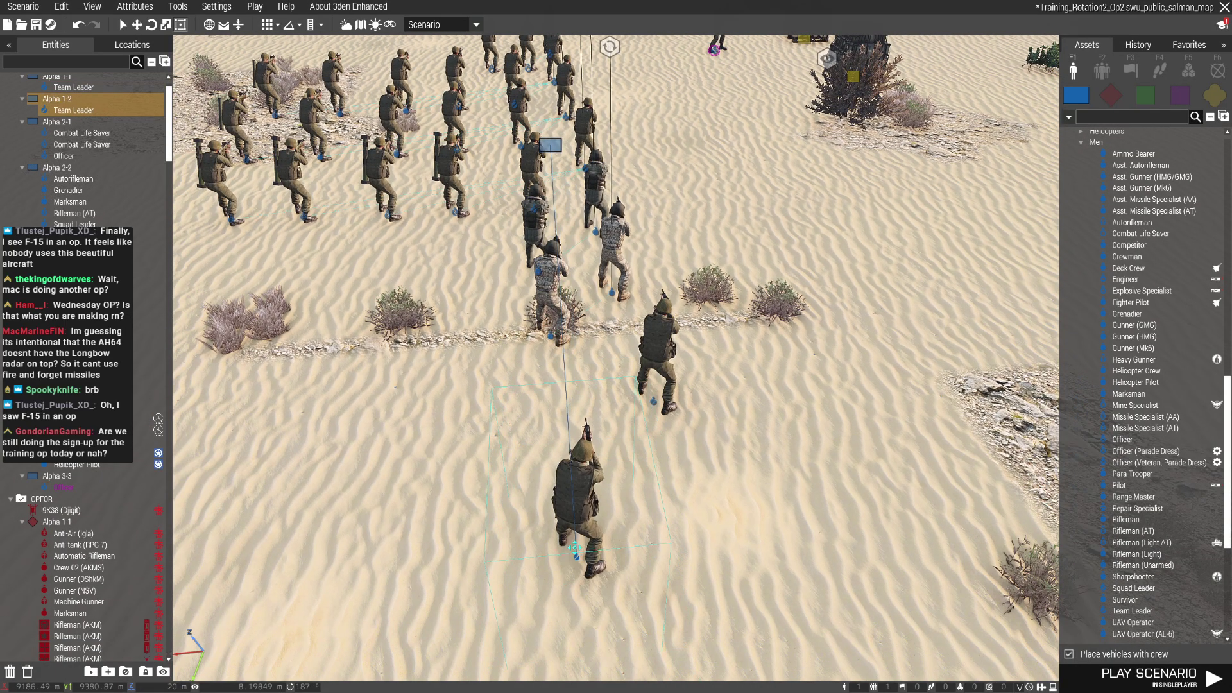
pyautogui.doubleClick(574, 501)
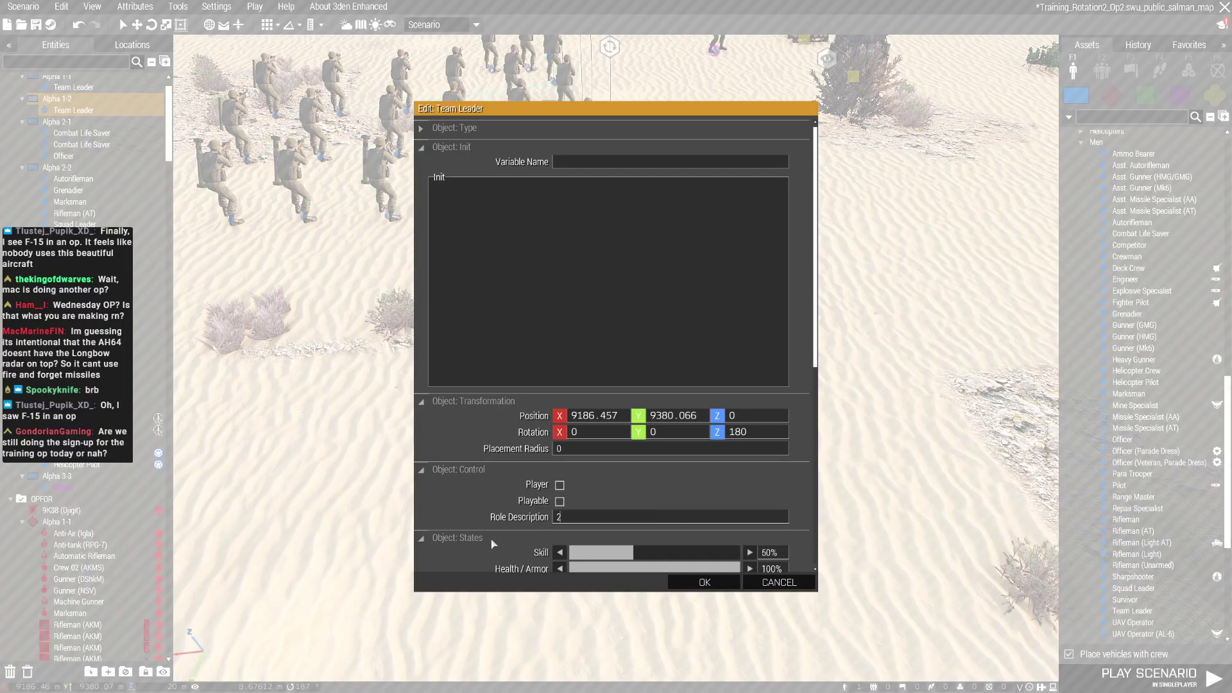
pyautogui.write(': Gunner')
pyautogui.click(705, 583)
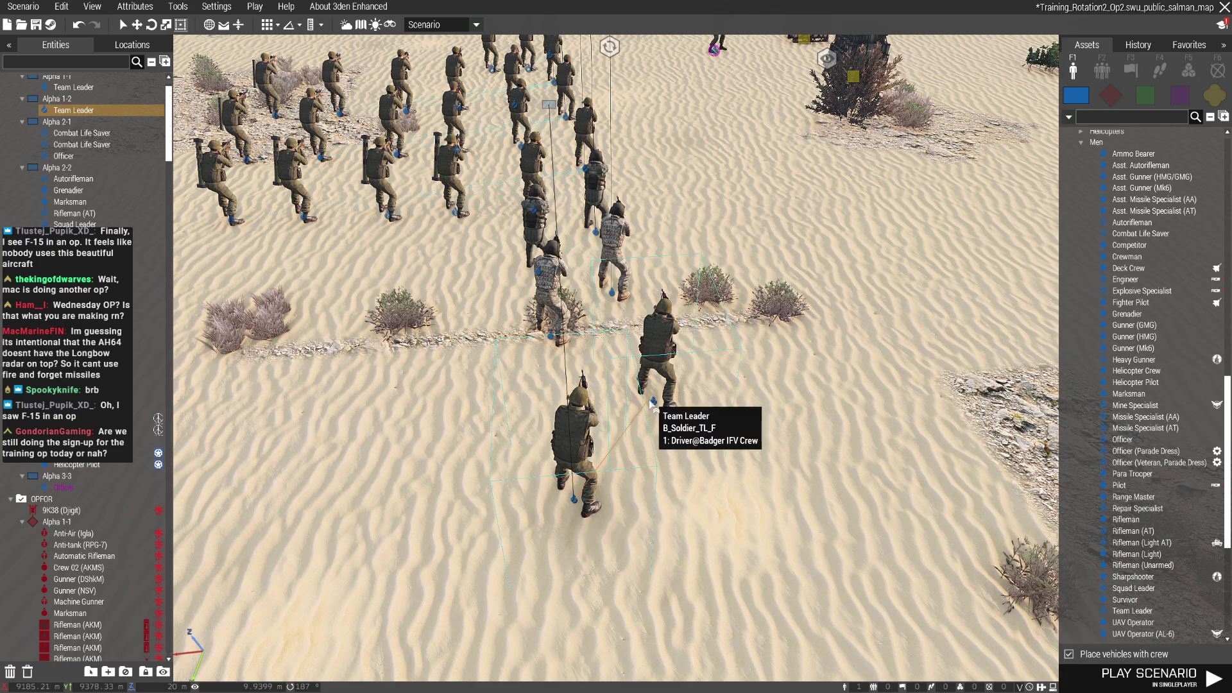
pyautogui.click(654, 403)
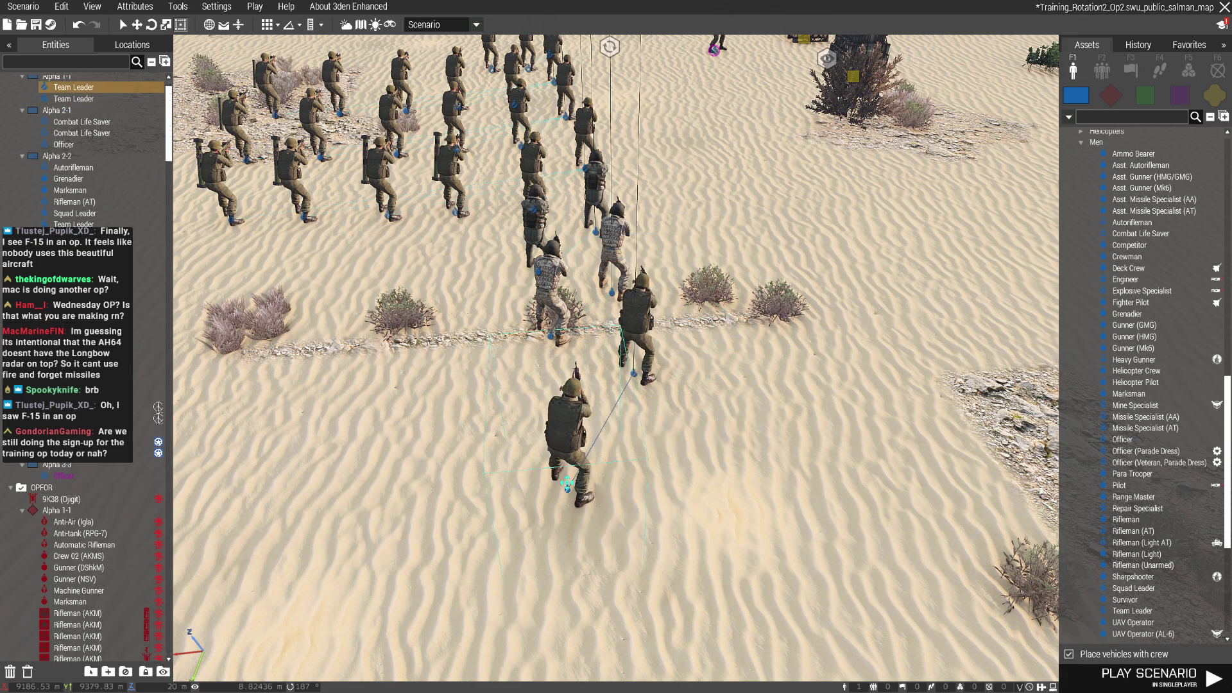
# Duplicate the crew and change its driver's role to '1: Driver@Merkava Tank Crew'
pyautogui.hotkey('ctrl', 'v')
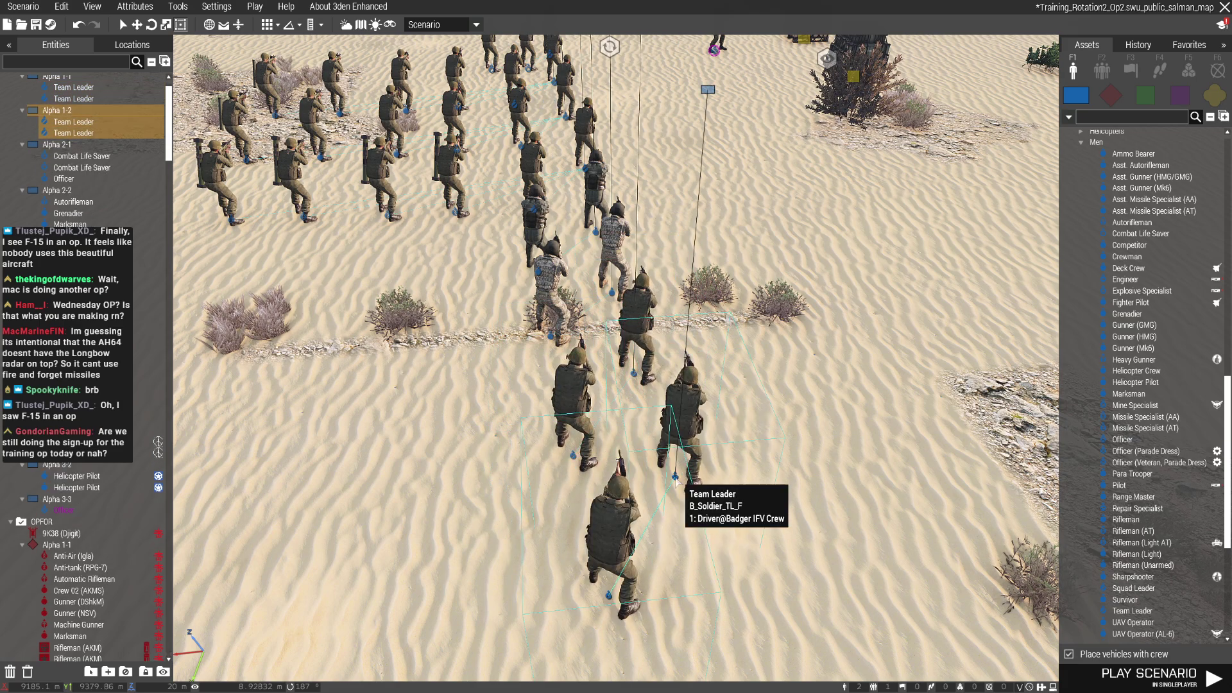
pyautogui.doubleClick(678, 481)
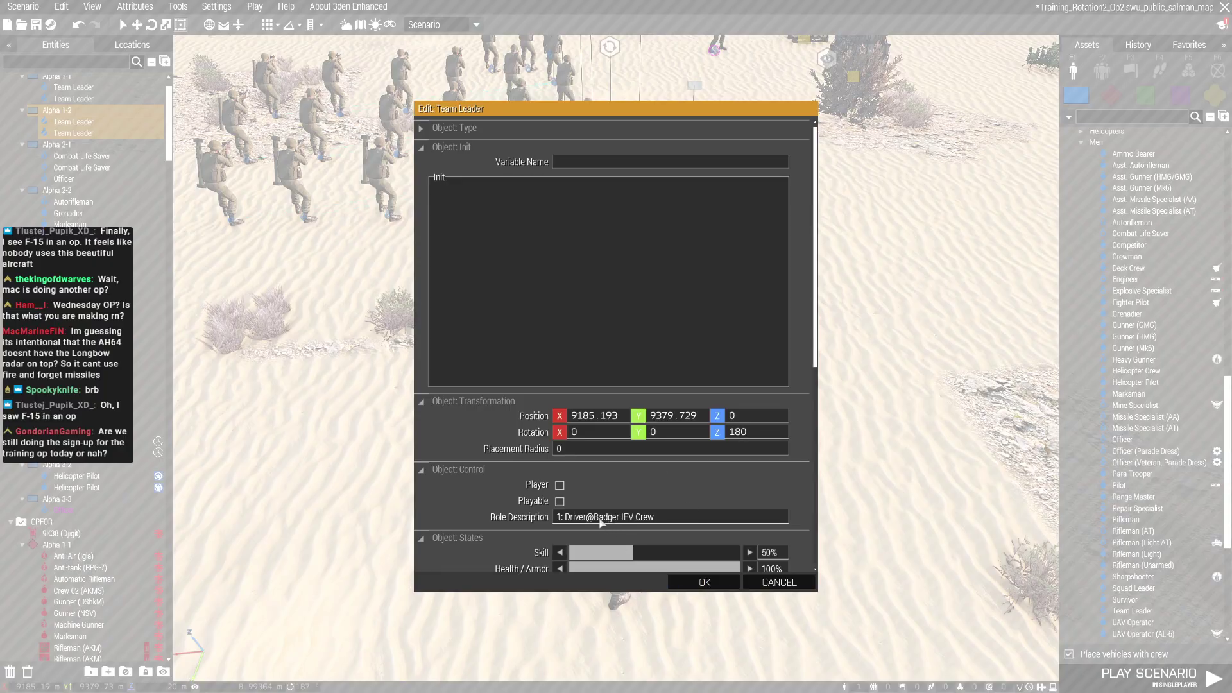
pyautogui.moveTo(595, 521); pyautogui.dragTo(801, 582)
pyautogui.write('Merkava')
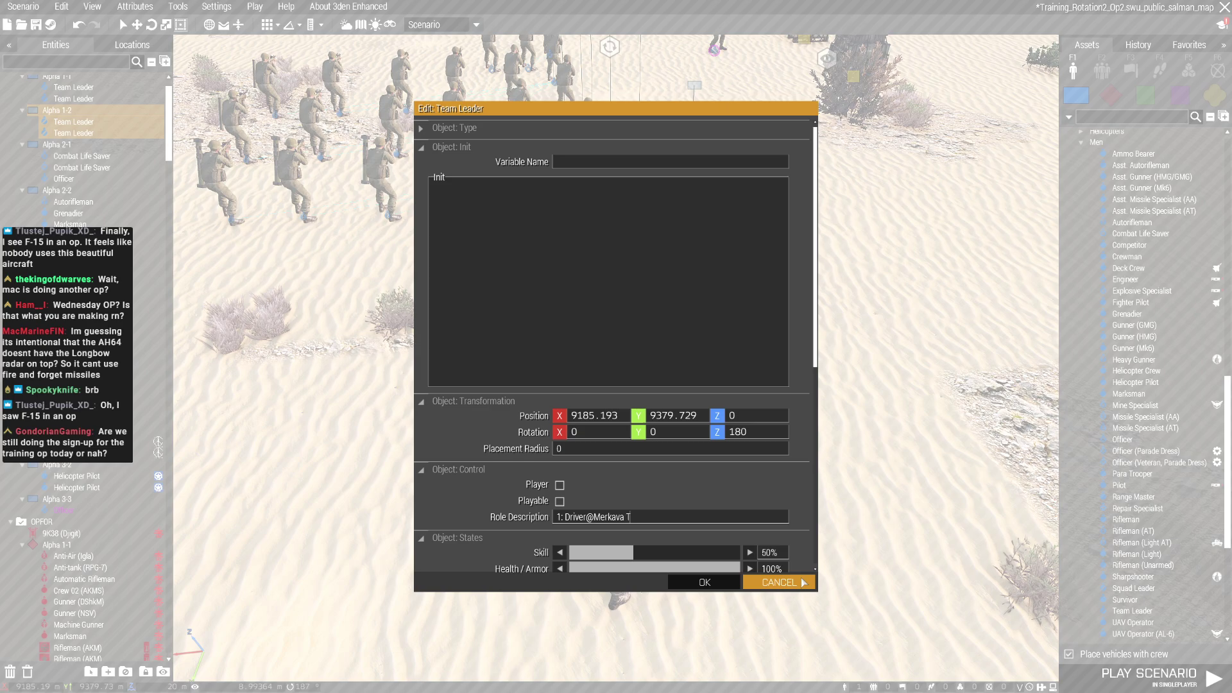
pyautogui.write('nk Crew')
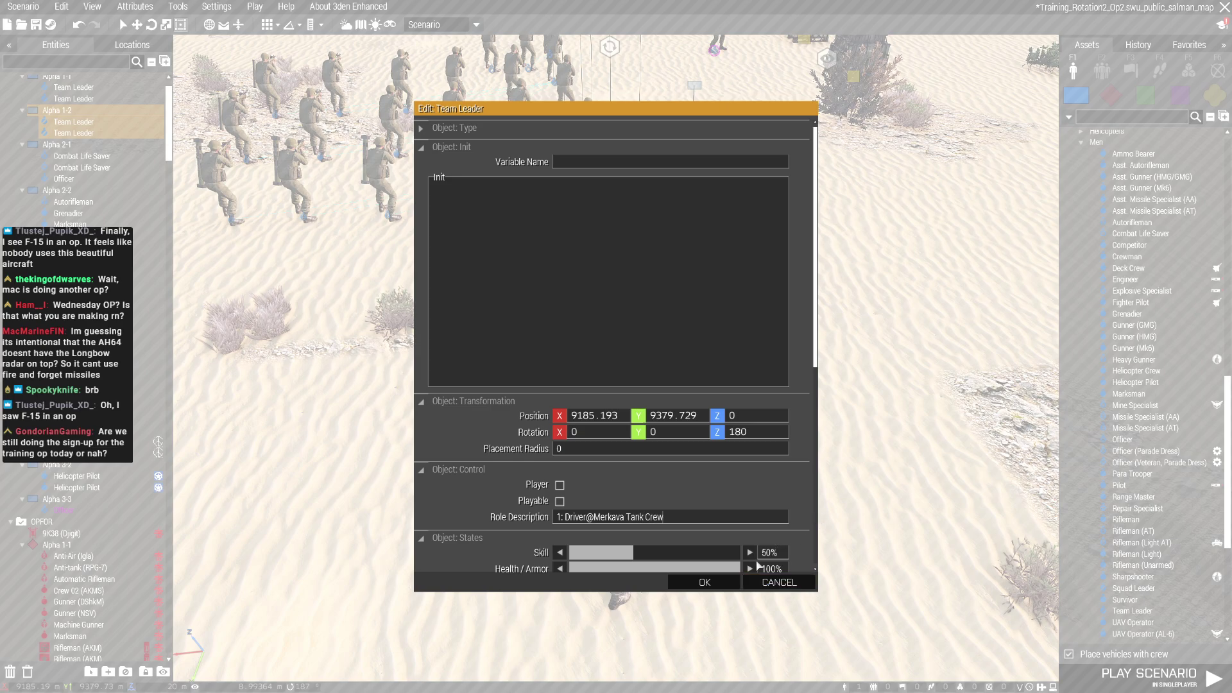
pyautogui.click(704, 582)
pyautogui.scroll(-5, 654, 443)
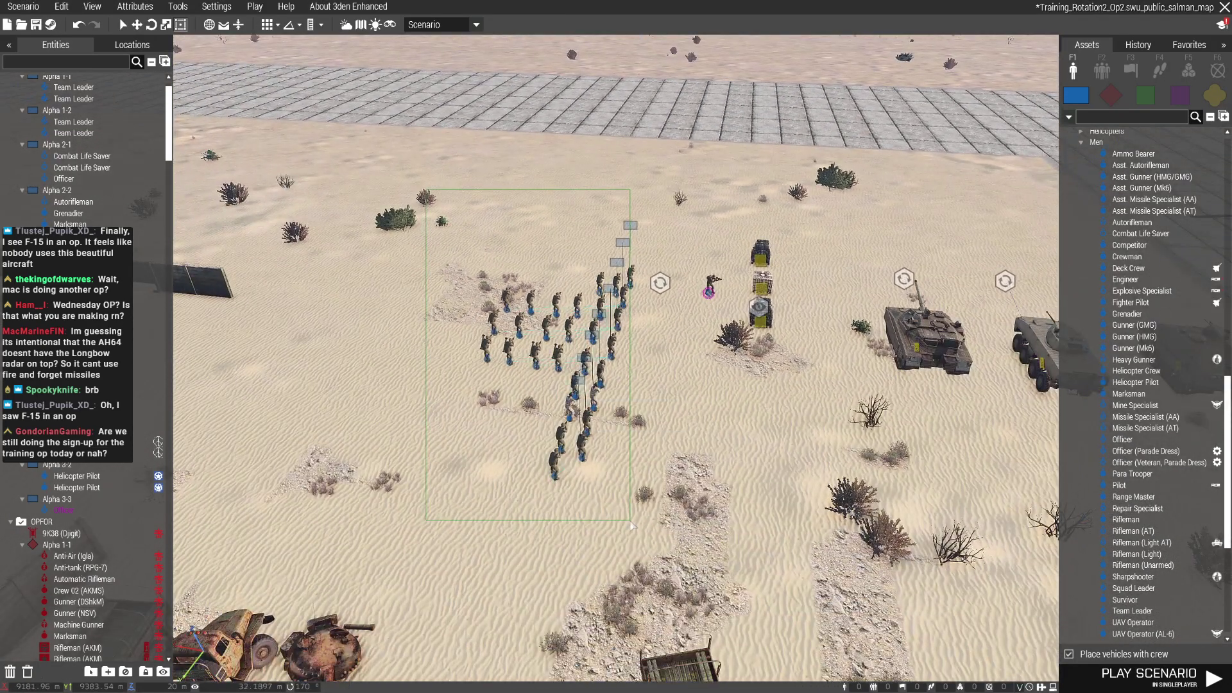
# Make all the box-selected soldiers in the formation playable
pyautogui.moveTo(427, 252); pyautogui.dragTo(652, 474)
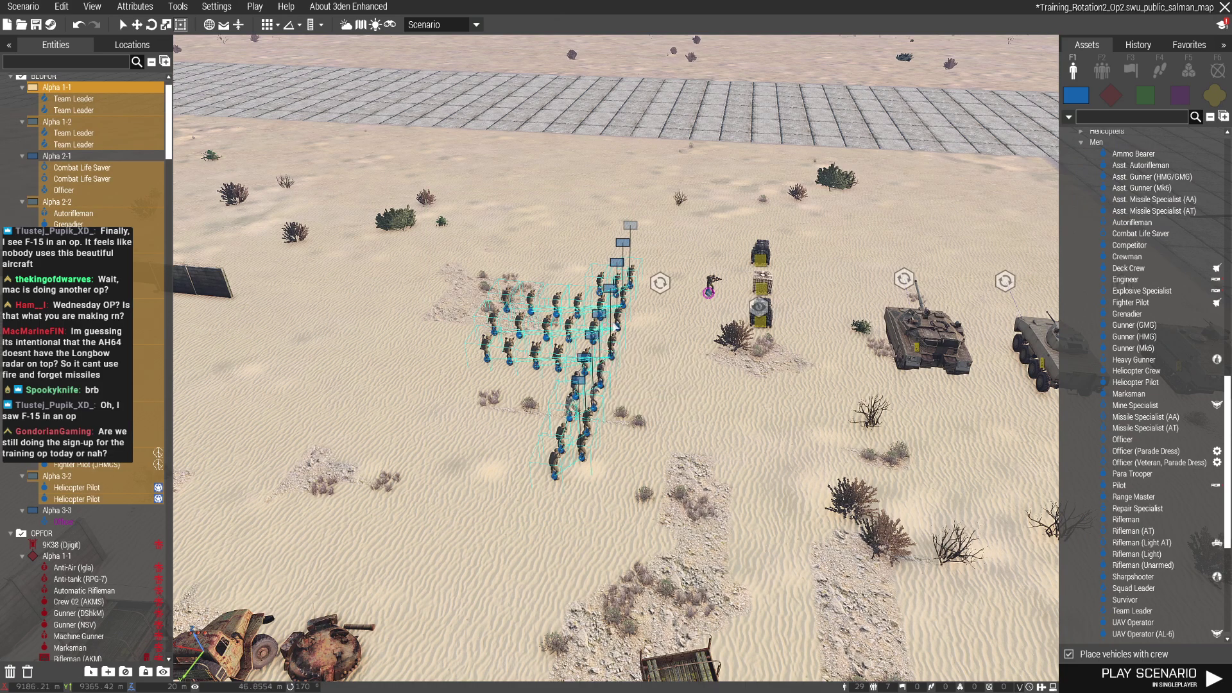
pyautogui.rightClick(617, 325)
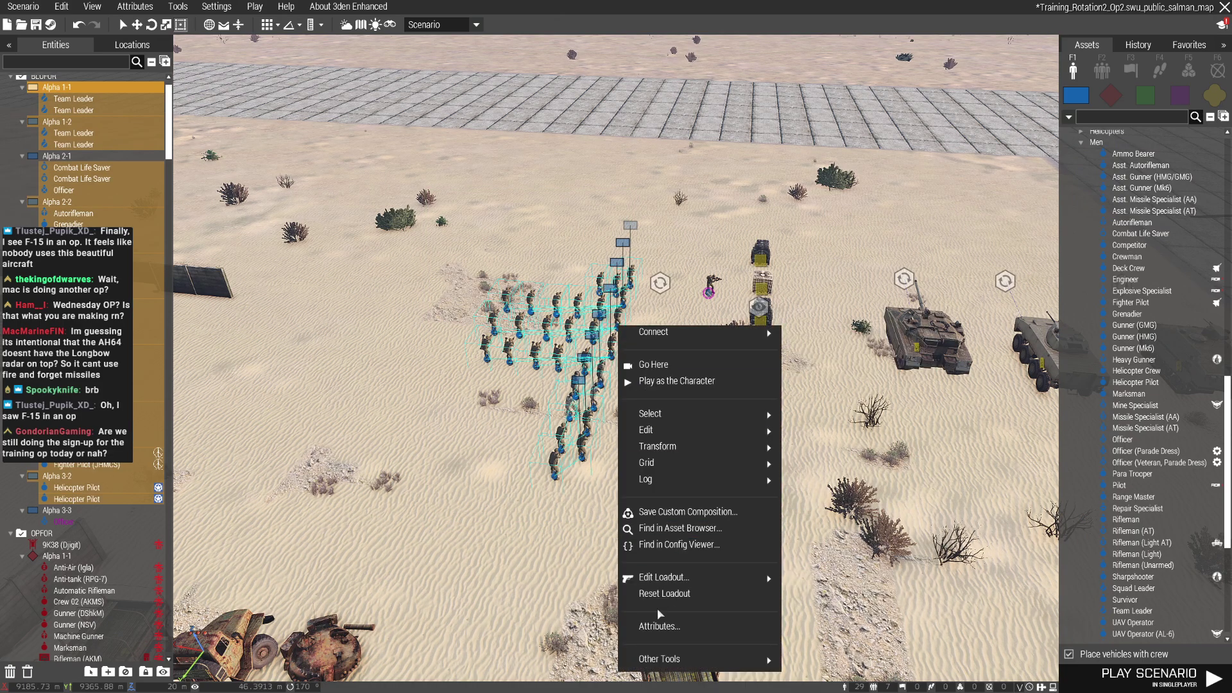
pyautogui.click(660, 628)
pyautogui.scroll(-10, 677, 563)
pyautogui.click(703, 582)
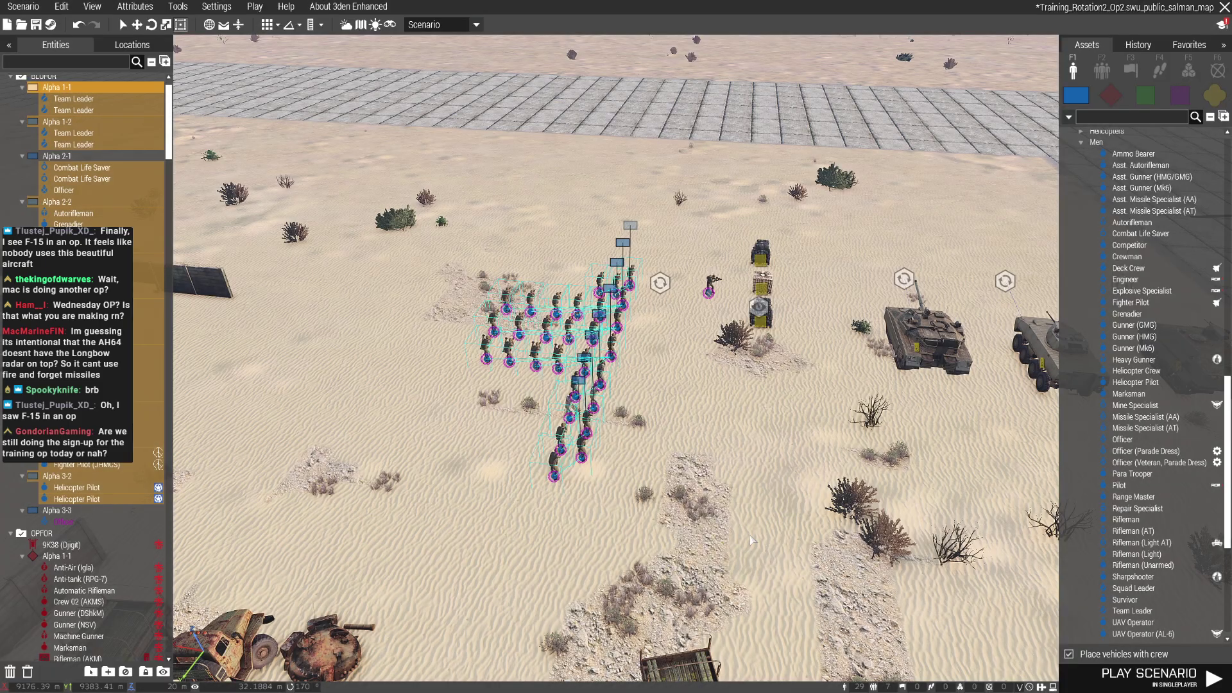
# Move the Officer into its own group as a playable '1: Zeus@Azus' slot
pyautogui.click(711, 286)
pyautogui.click(528, 520)
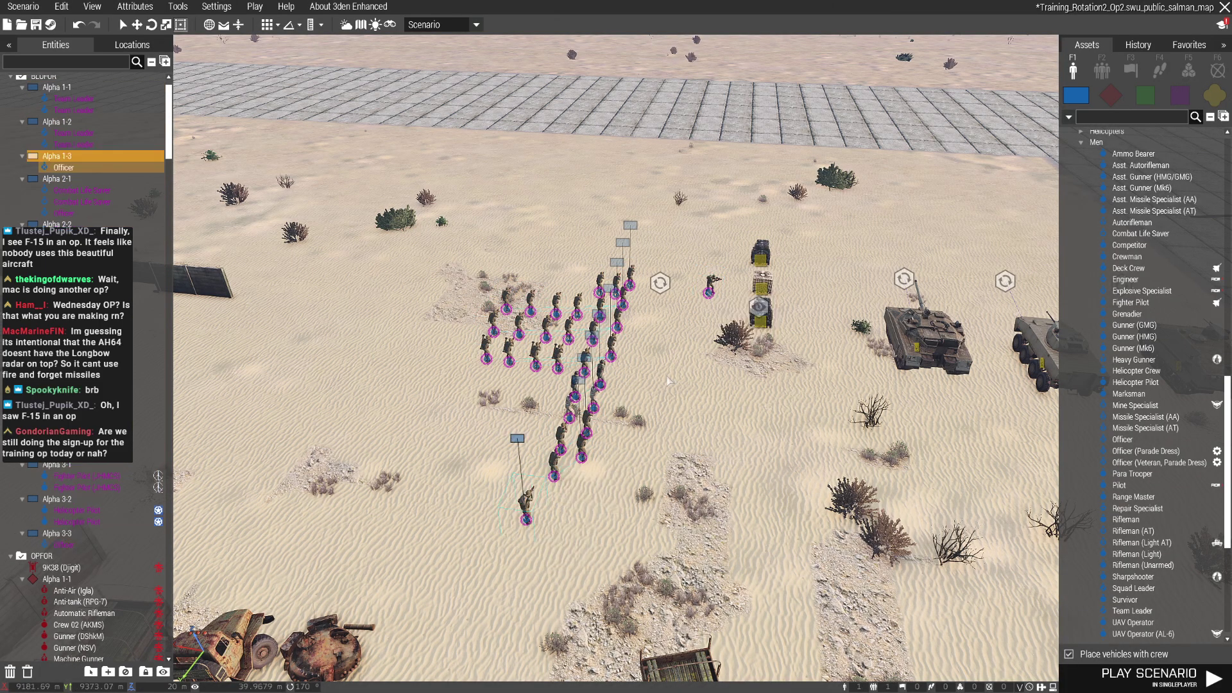
pyautogui.click(709, 285)
pyautogui.press('Delete')
pyautogui.doubleClick(527, 511)
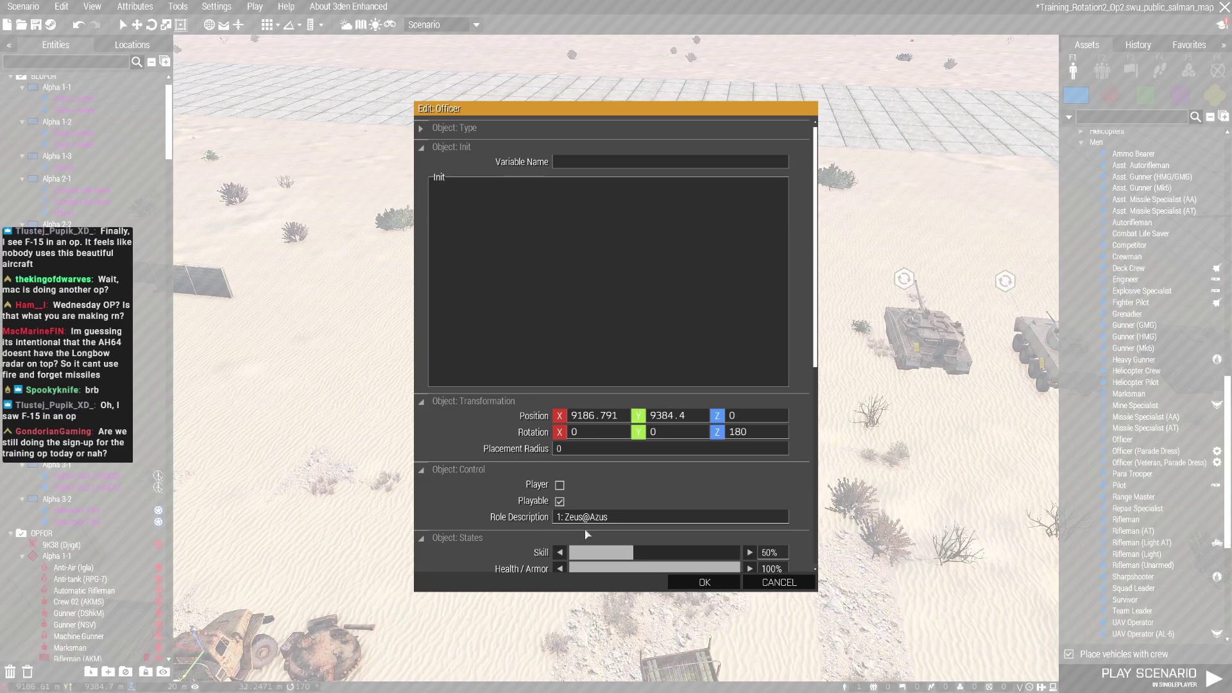
pyautogui.click(561, 482)
pyautogui.click(711, 577)
pyautogui.click(719, 583)
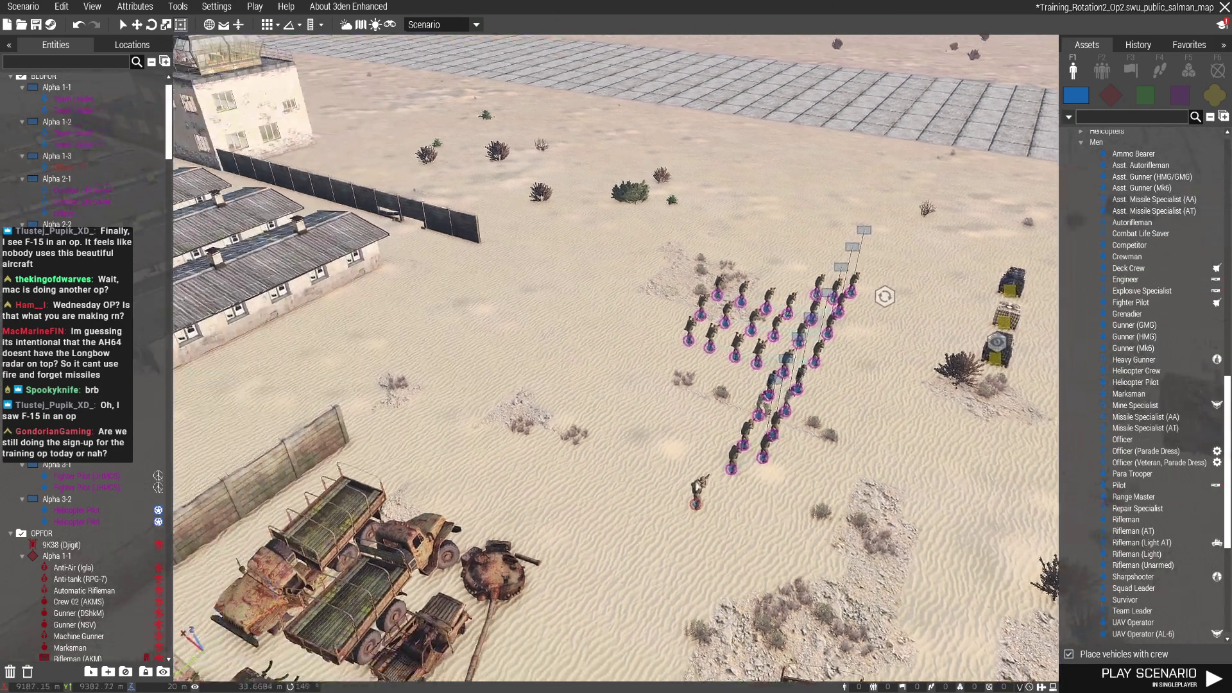
pyautogui.moveTo(720, 583); pyautogui.dragTo(871, 403, button='right')
pyautogui.doubleClick(903, 407)
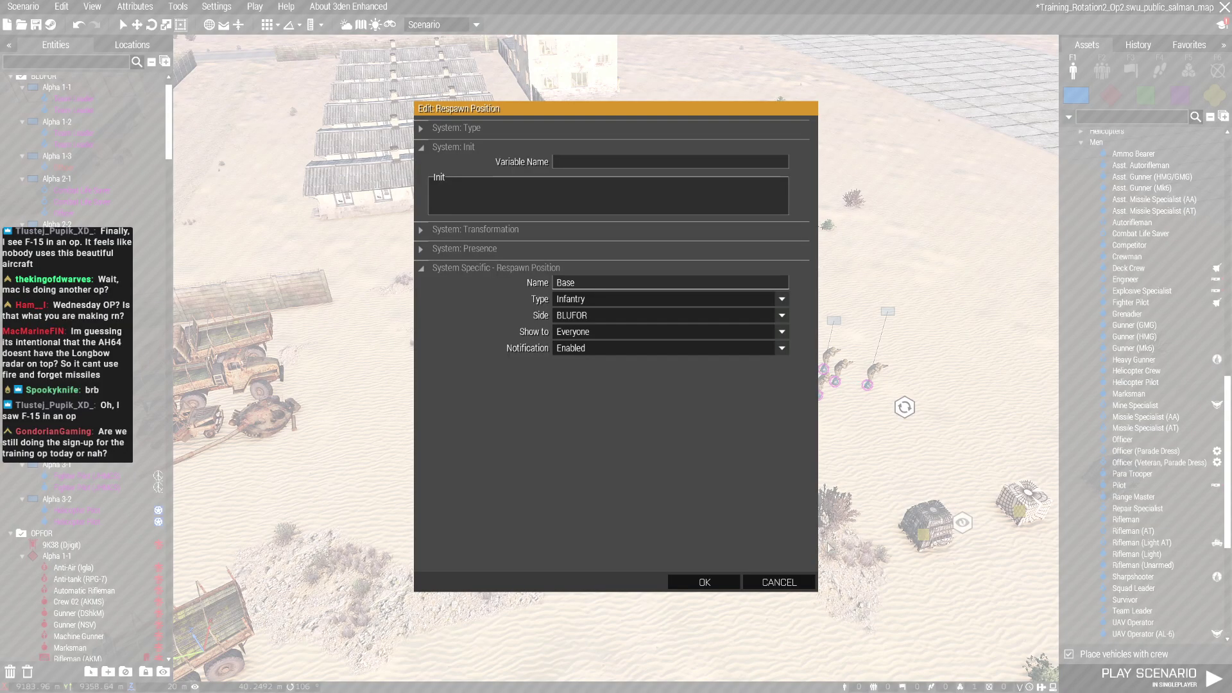
# Set Respawn on Custom Position with a 00:00:10 delay, position selection and Save Loadout
pyautogui.click(780, 582)
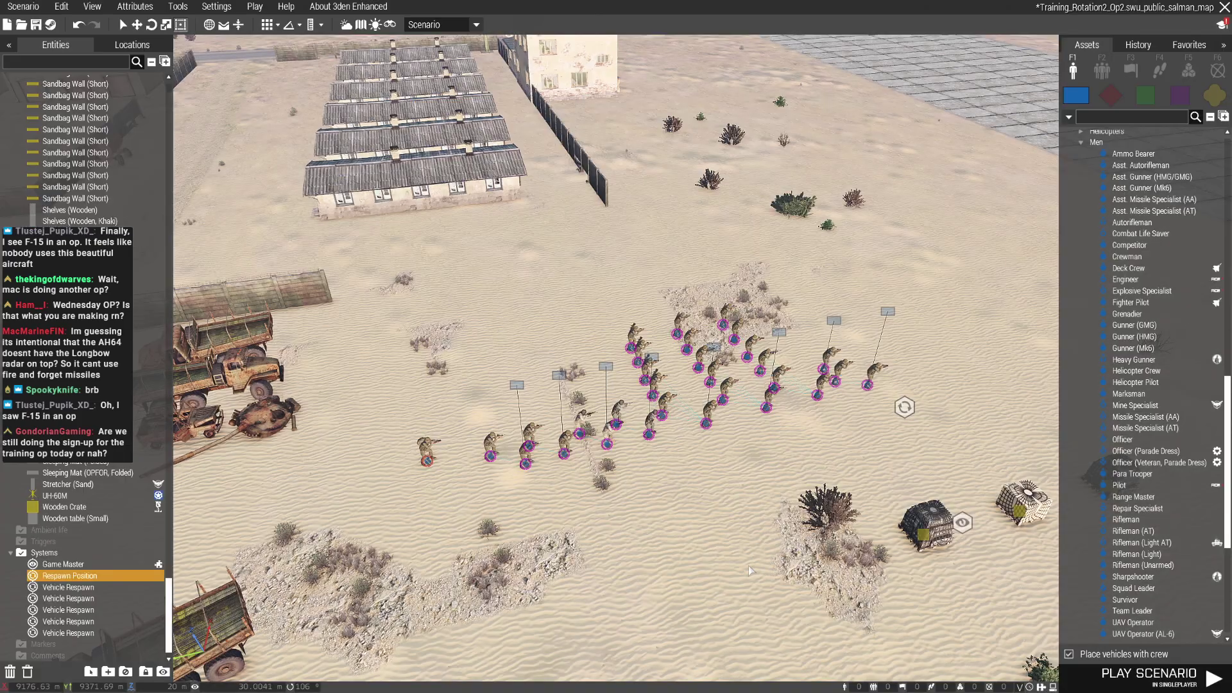
pyautogui.scroll(-5, 481, 289)
pyautogui.click(134, 7)
pyautogui.click(152, 58)
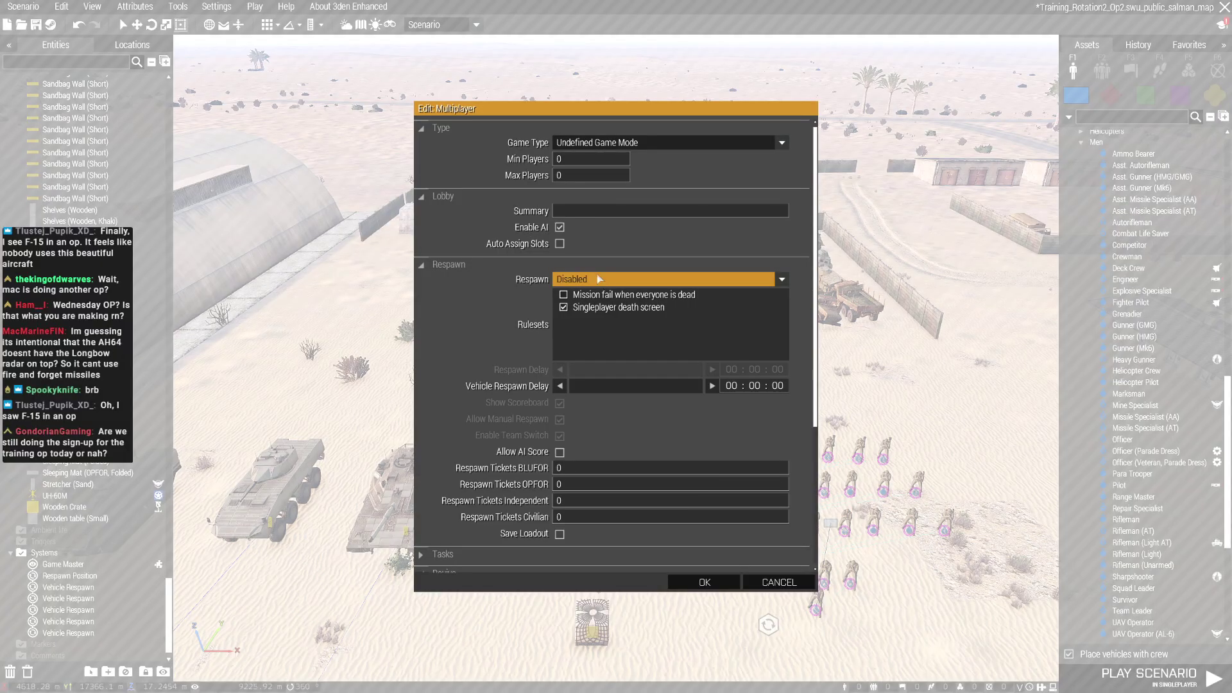
pyautogui.click(665, 279)
pyautogui.click(617, 308)
pyautogui.click(711, 369)
pyautogui.click(563, 344)
pyautogui.scroll(-2, 569, 355)
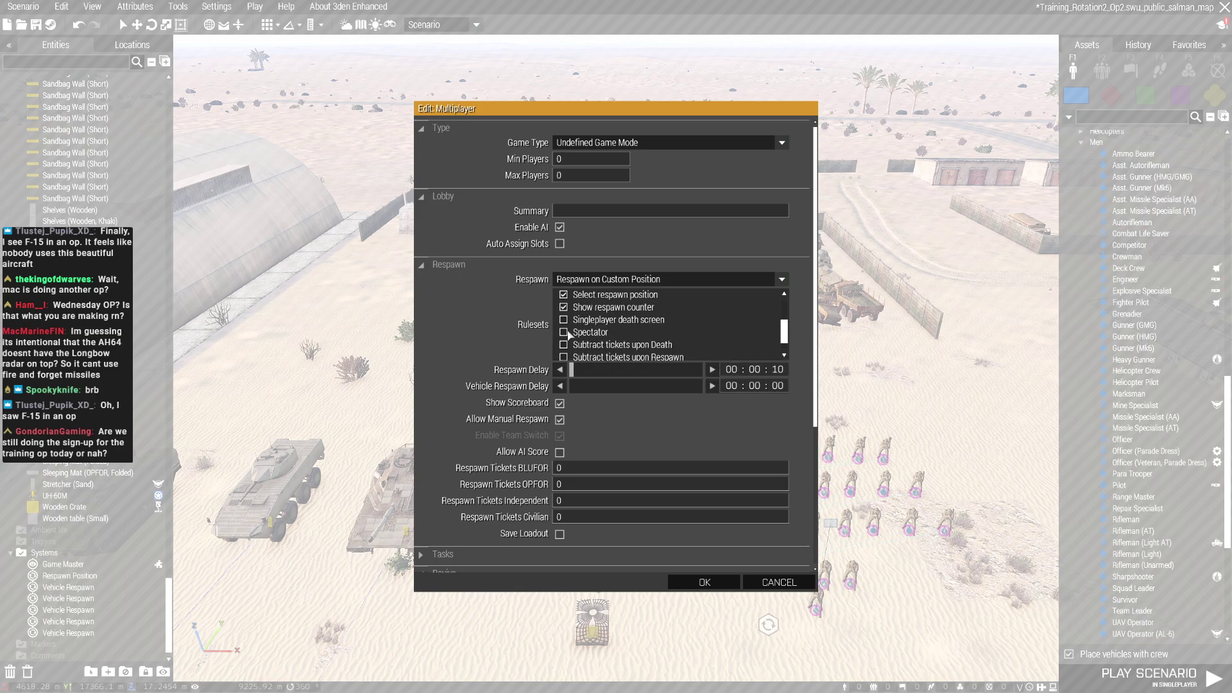
pyautogui.click(559, 533)
pyautogui.scroll(-2, 570, 229)
pyautogui.scroll(-3, 570, 402)
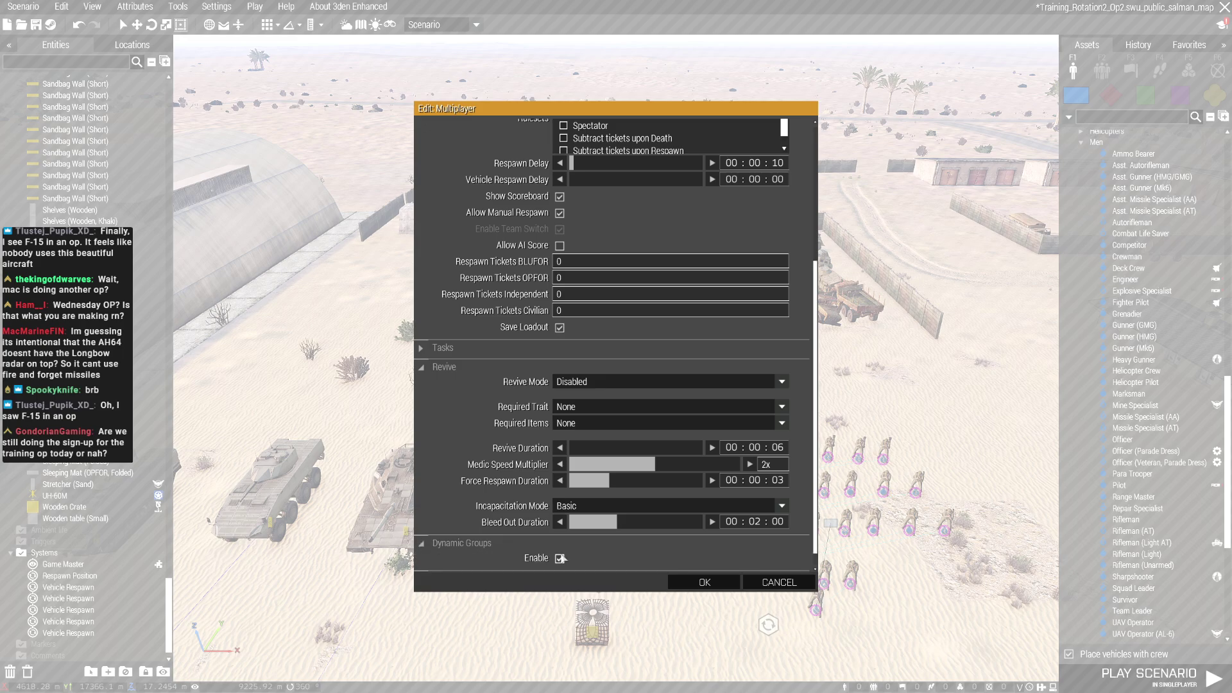
pyautogui.click(675, 584)
# Close Addon Options without loading a preset, then save Training_Rotation2_Op2
pyautogui.click(216, 6)
pyautogui.click(237, 133)
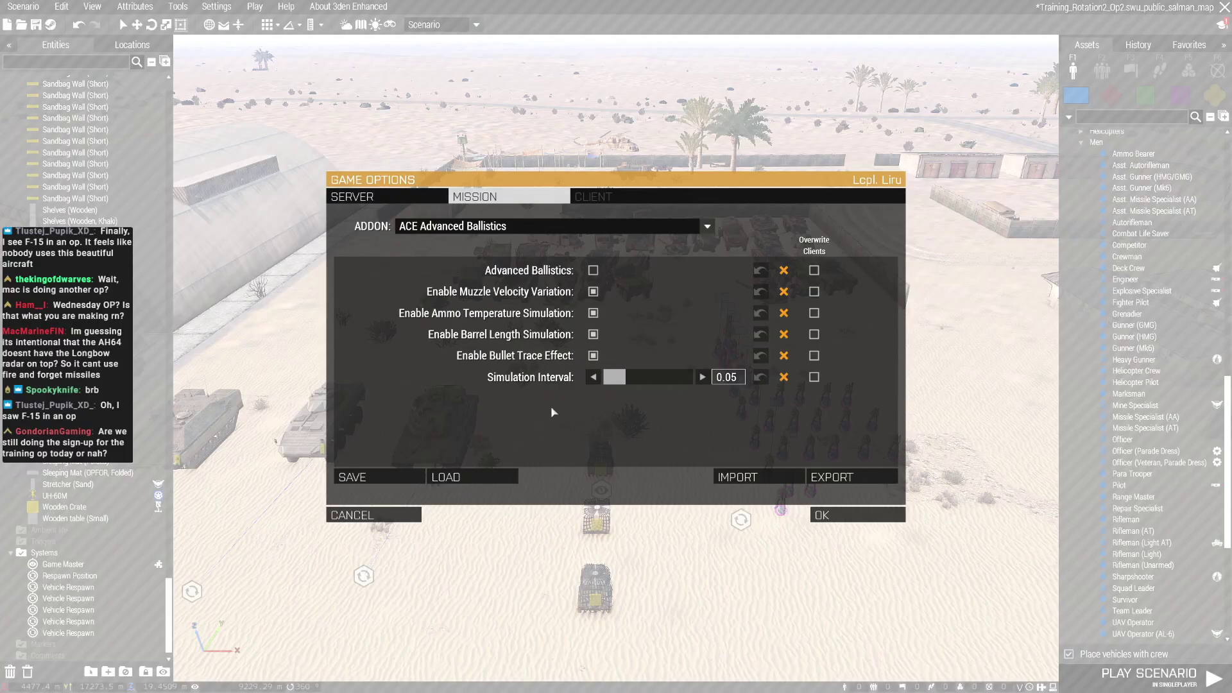
pyautogui.click(440, 638)
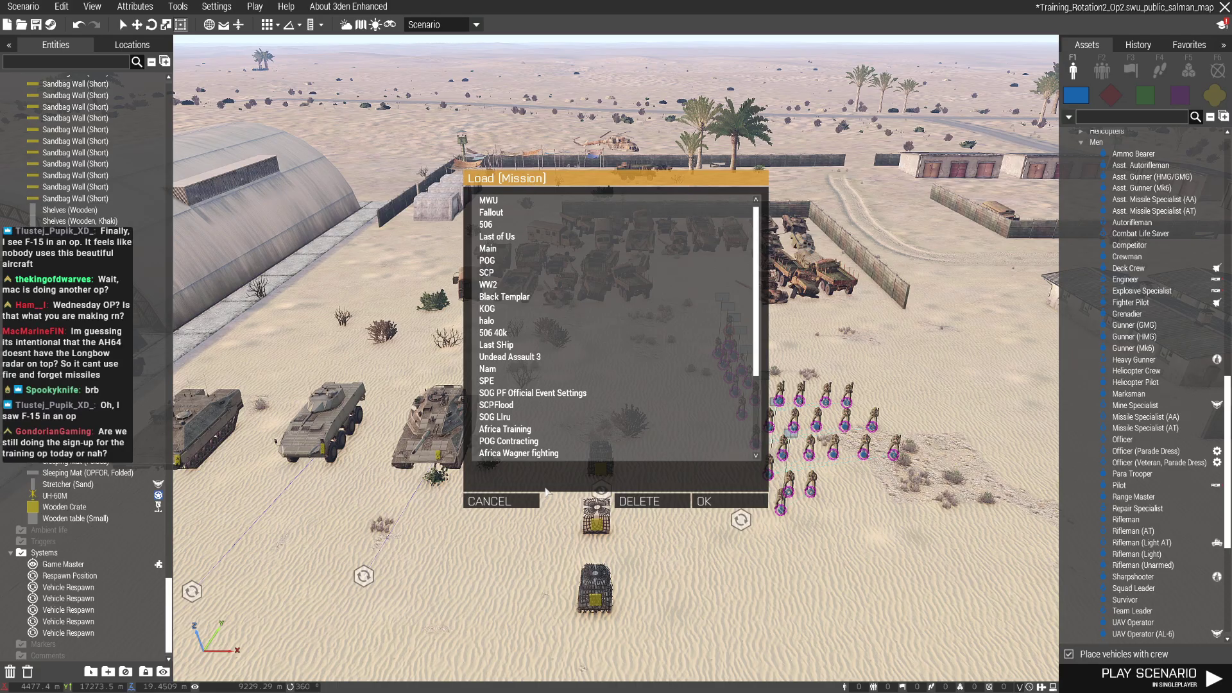
pyautogui.click(536, 496)
pyautogui.click(791, 520)
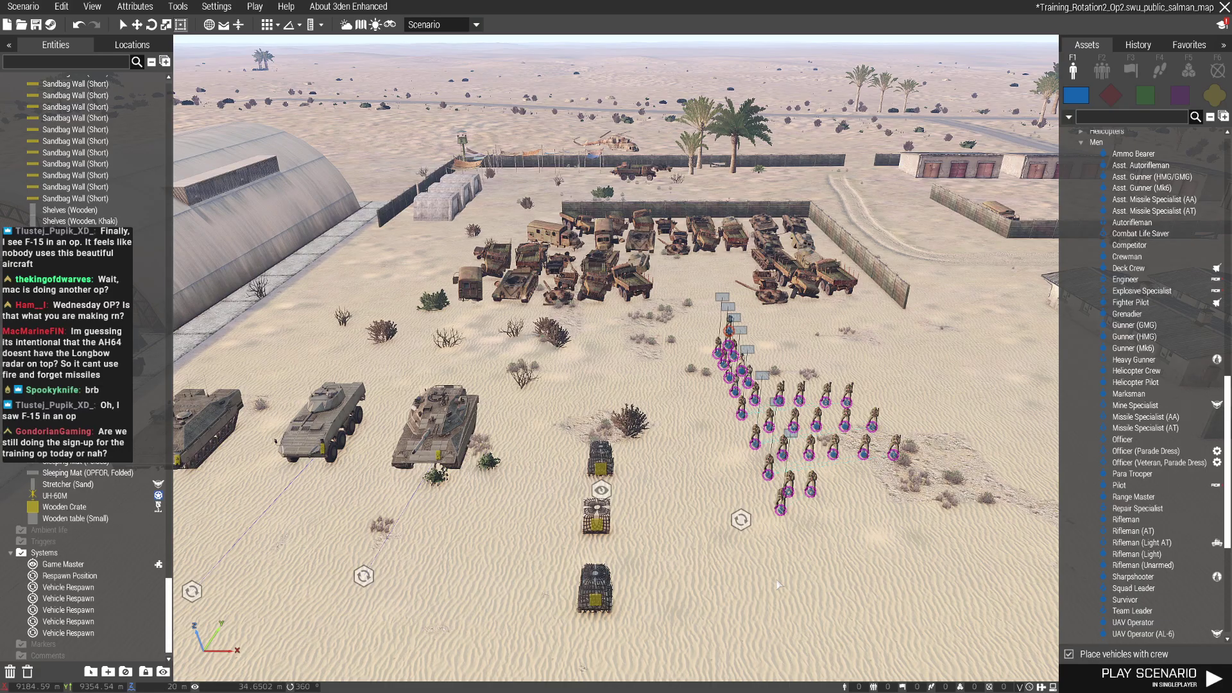
pyautogui.click(24, 6)
pyautogui.click(57, 58)
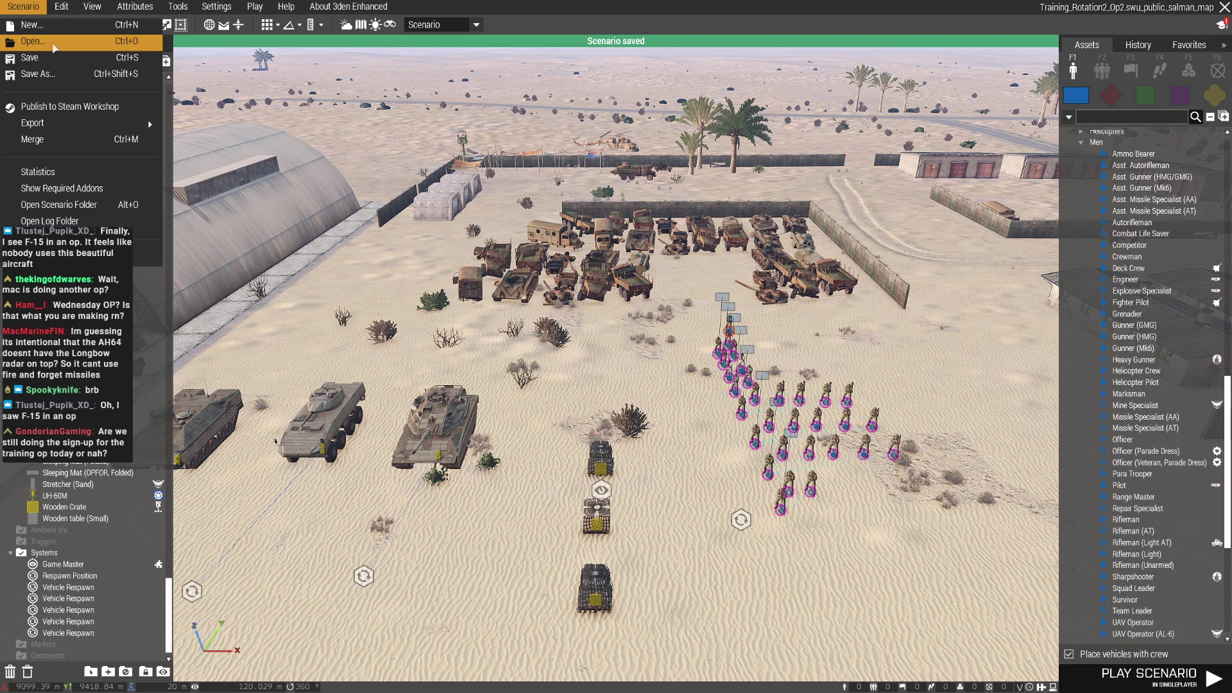
# Dismiss the missing-config error and open the Training_Rotation2_Op1 Farabad mission
pyautogui.click(33, 42)
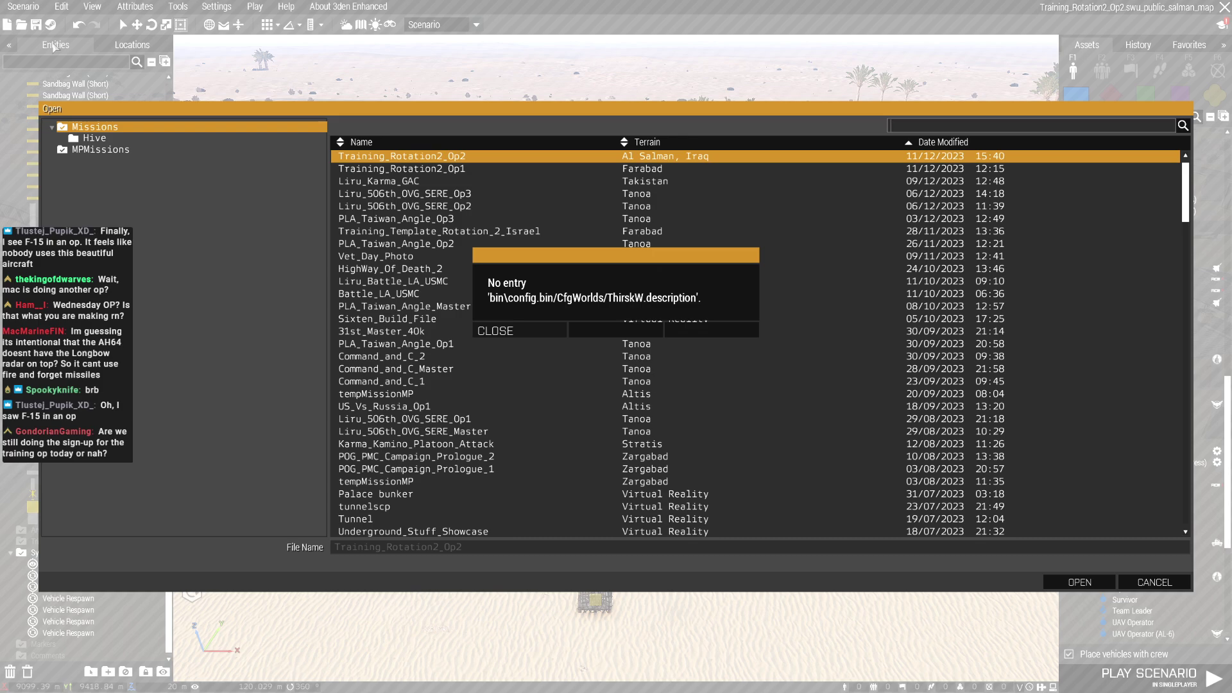
pyautogui.click(525, 330)
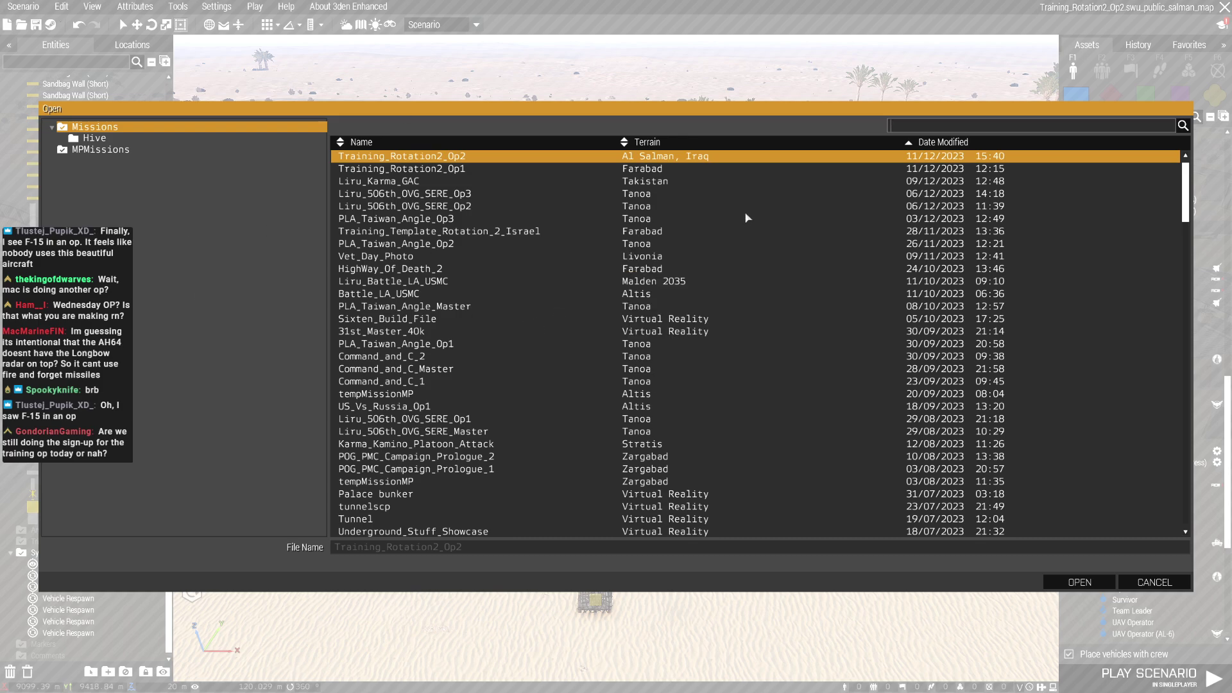
pyautogui.click(498, 181)
pyautogui.click(589, 168)
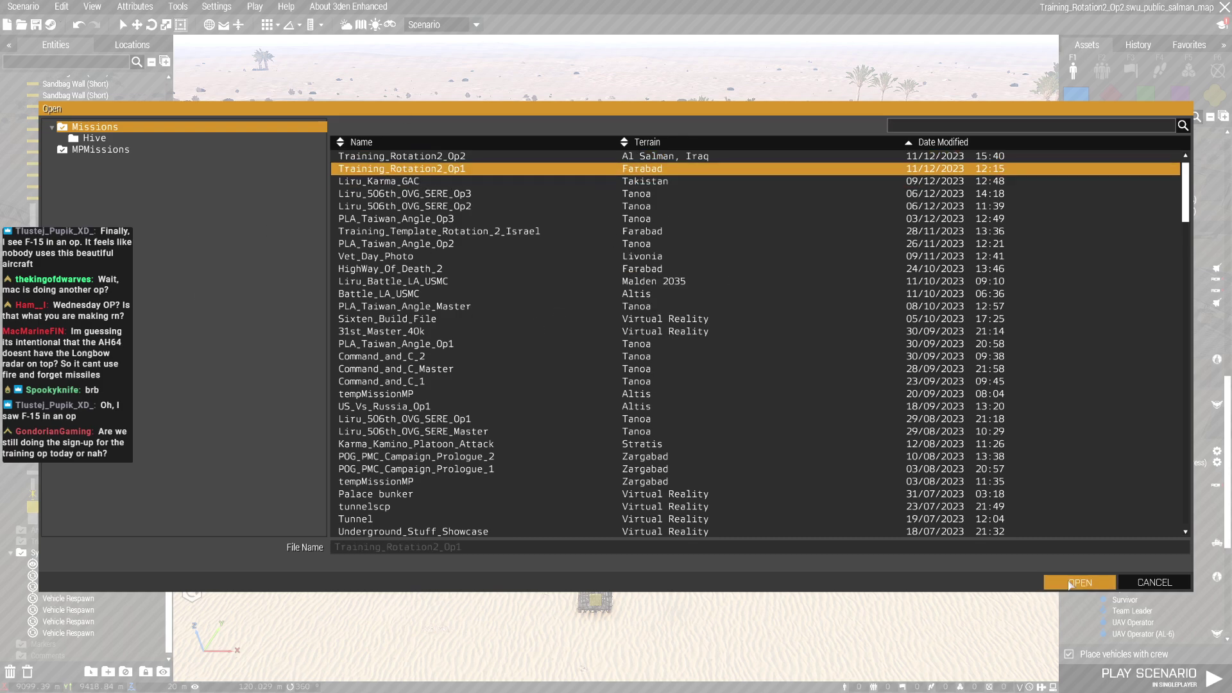
pyautogui.click(1079, 582)
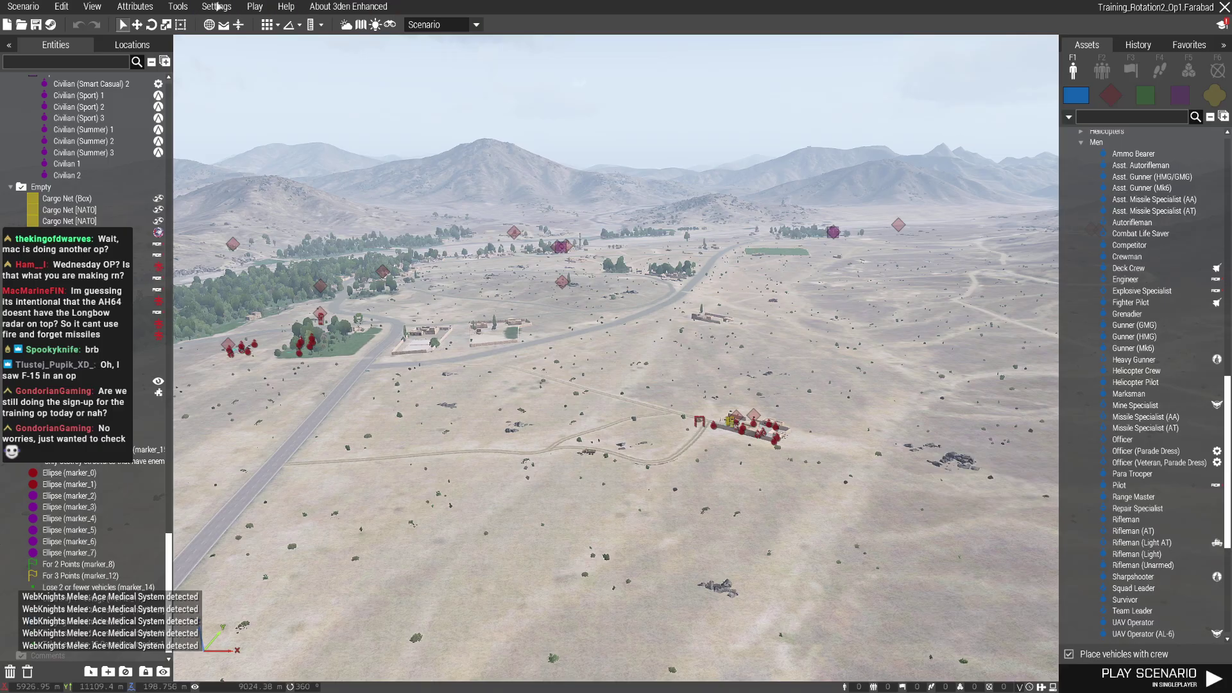
# Export Training_Rotation2_Op1's ACE addon settings to the clipboard
pyautogui.click(217, 8)
pyautogui.click(252, 123)
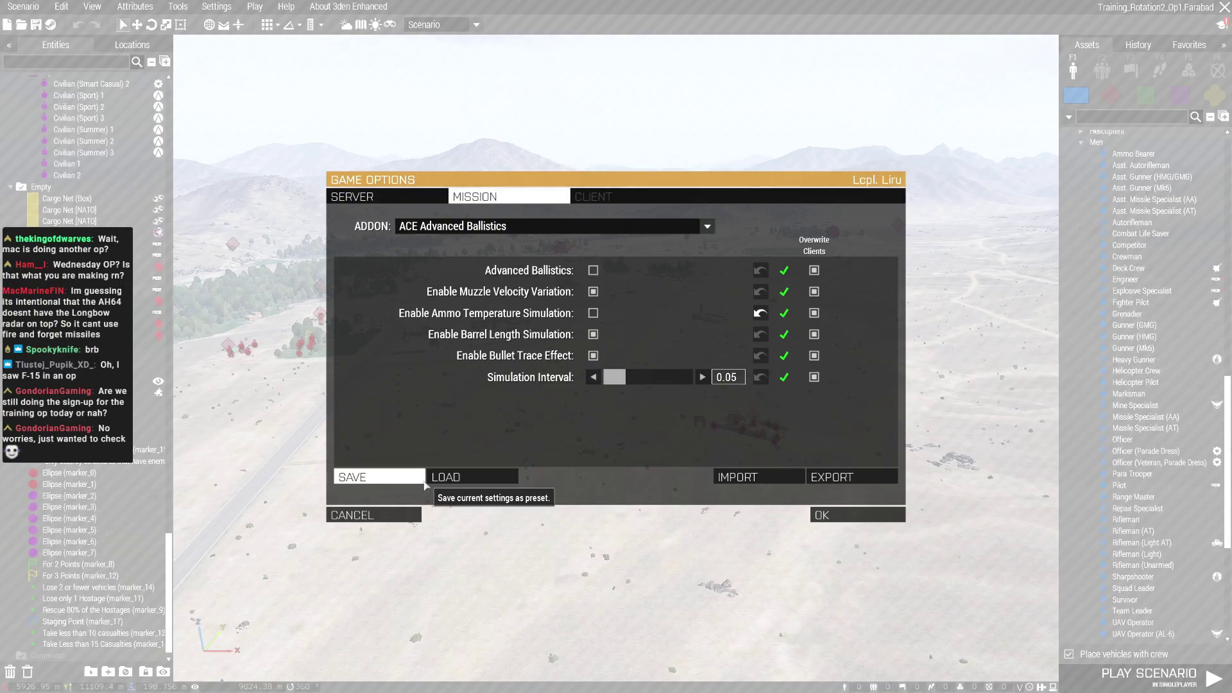
pyautogui.click(846, 482)
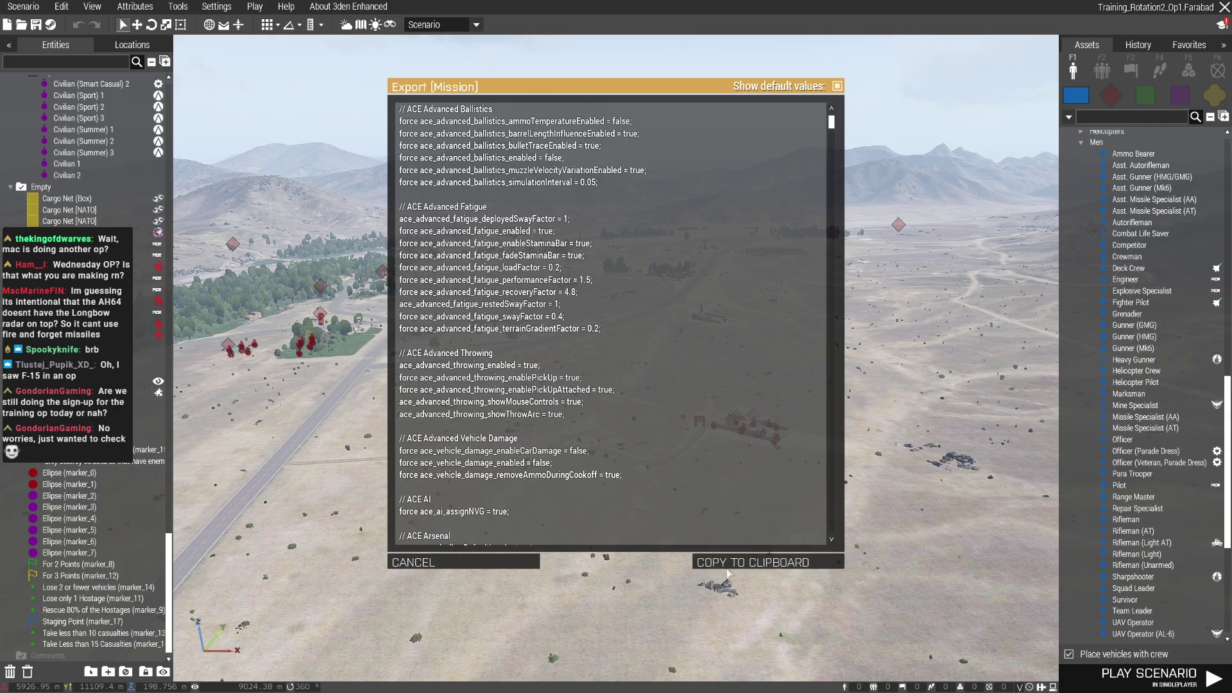
pyautogui.click(754, 562)
pyautogui.click(844, 520)
pyautogui.click(21, 7)
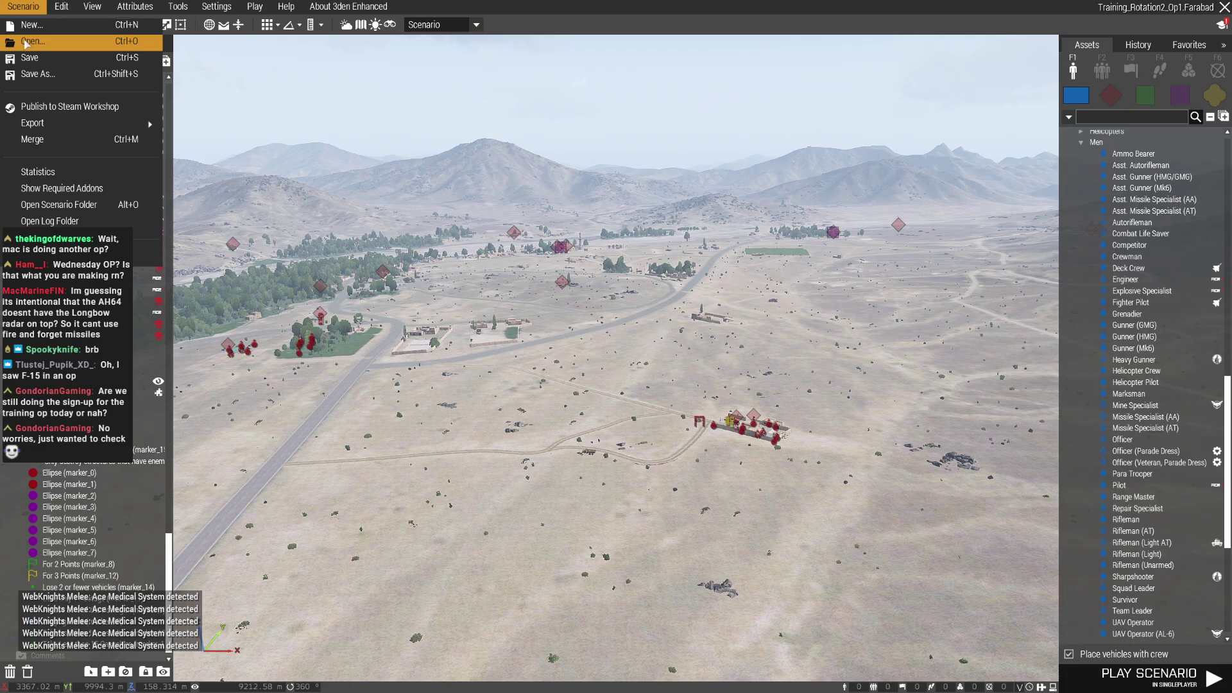
# Dismiss the missing-config error and open the Training_Rotation2_Op2 mission
pyautogui.click(26, 42)
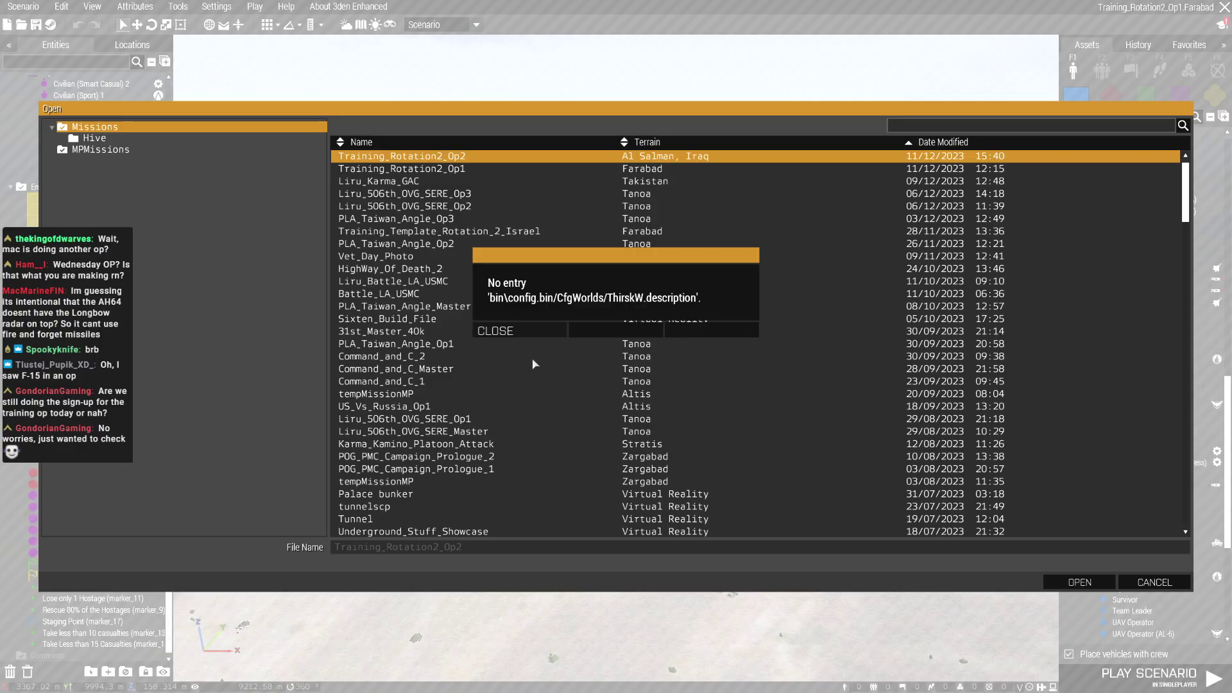
pyautogui.click(509, 337)
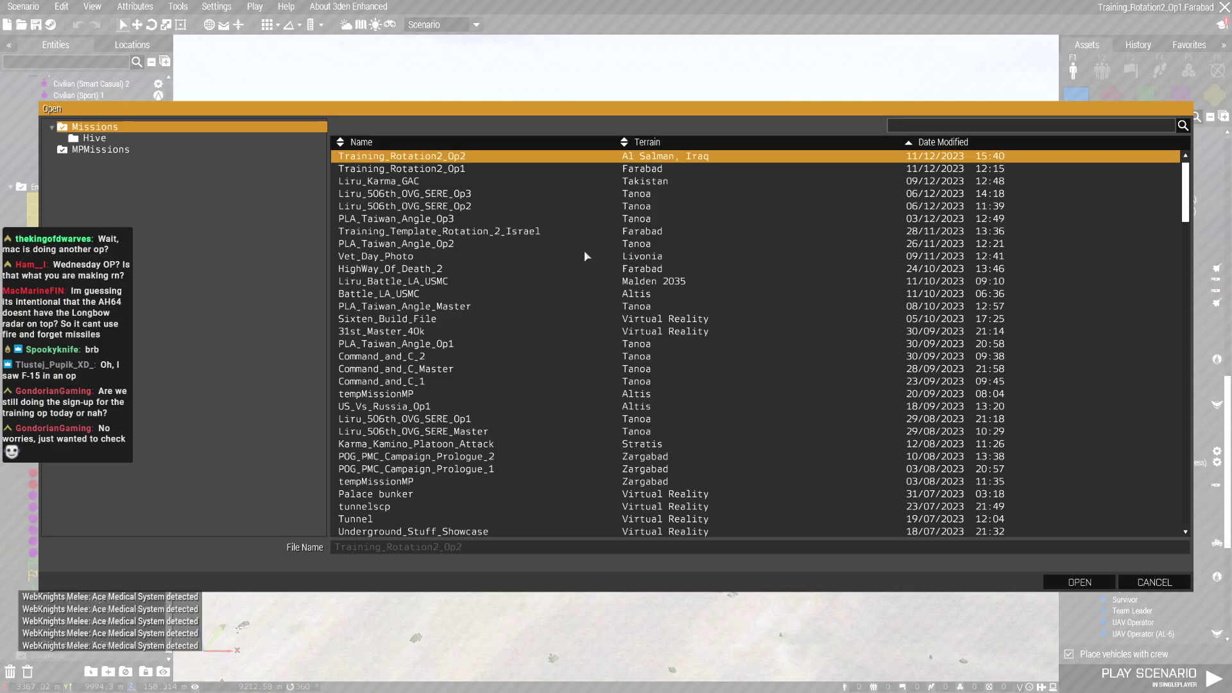
pyautogui.click(457, 169)
pyautogui.click(484, 159)
pyautogui.click(1079, 583)
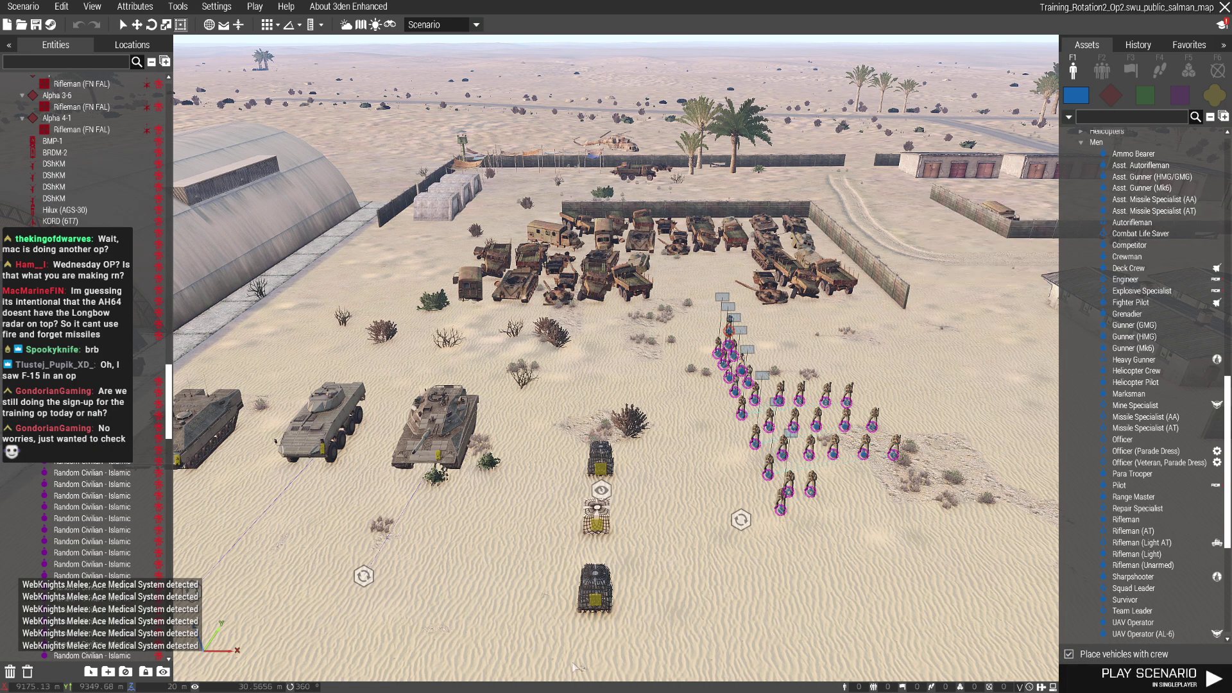
# Import the pasted ACE settings through Addon Options and apply them
pyautogui.click(217, 8)
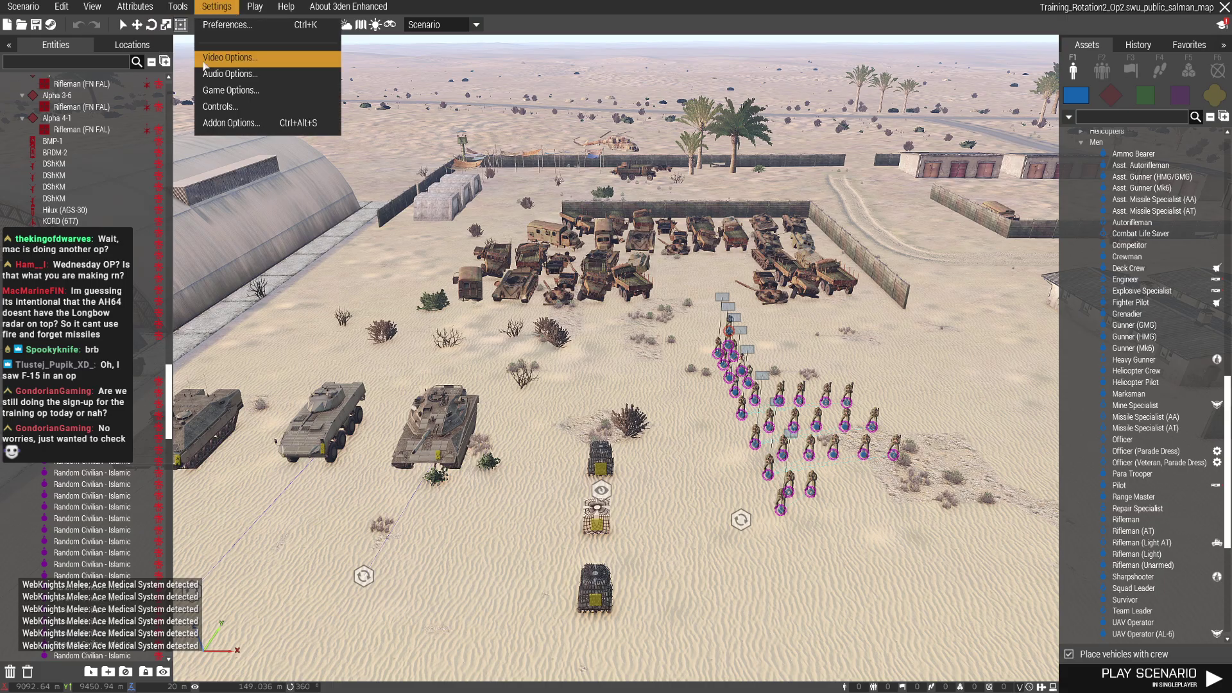
pyautogui.click(209, 124)
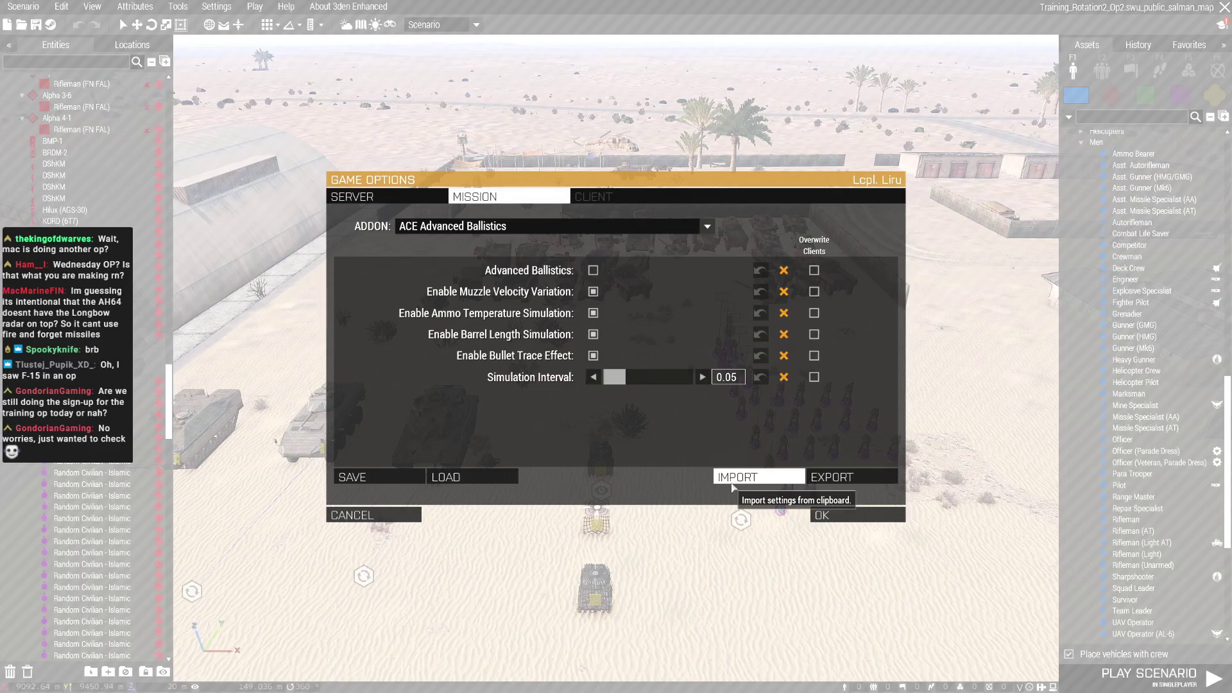
pyautogui.click(819, 470)
pyautogui.hotkey('ctrl', 'v')
pyautogui.click(778, 562)
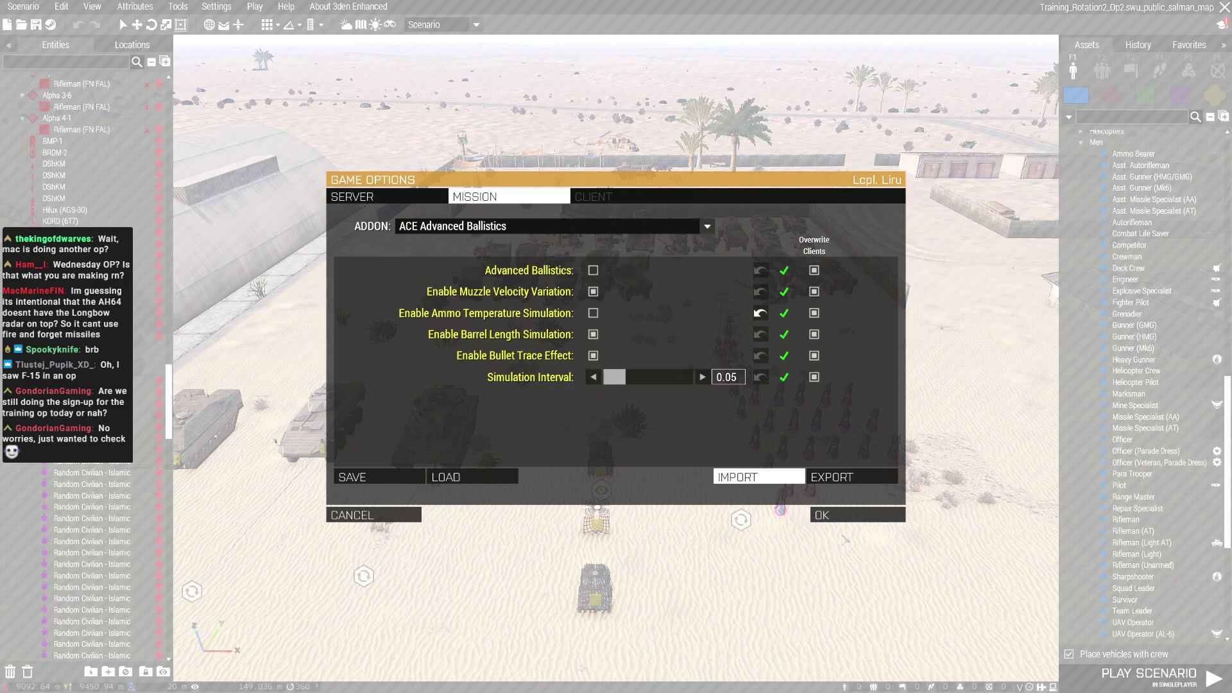
pyautogui.click(824, 516)
# Place a Cover Map module on the 2D map of Al Salman
pyautogui.moveTo(830, 519); pyautogui.dragTo(643, 387, button='right')
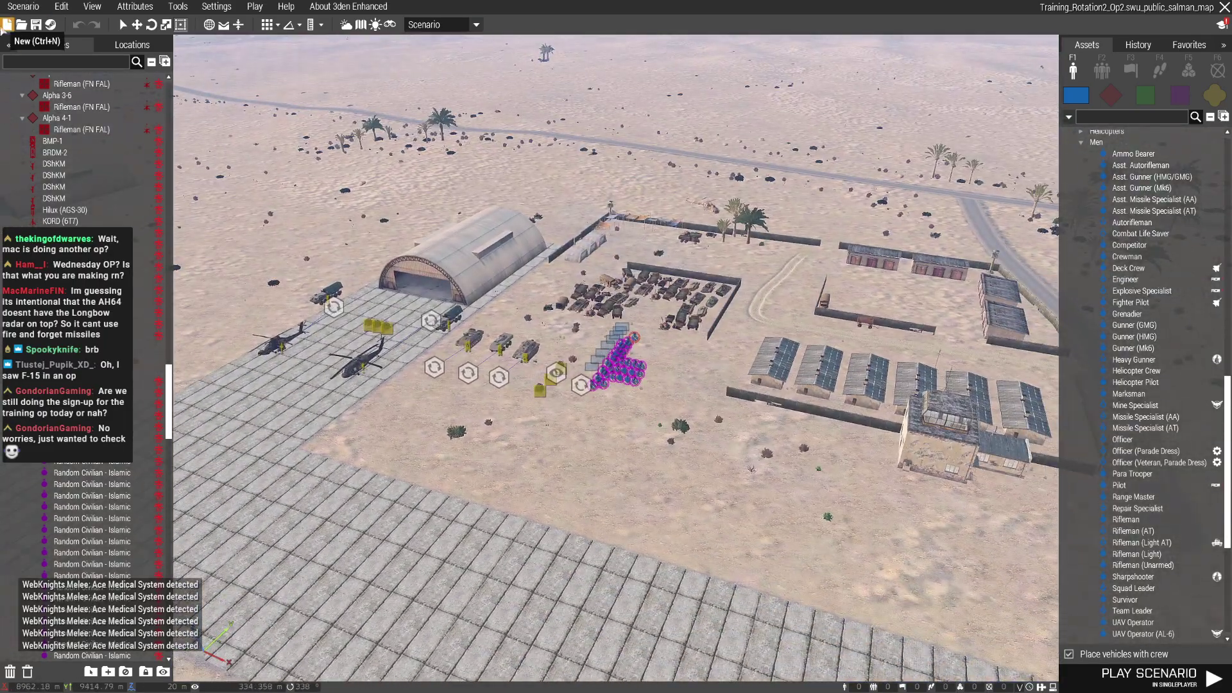
pyautogui.click(8, 44)
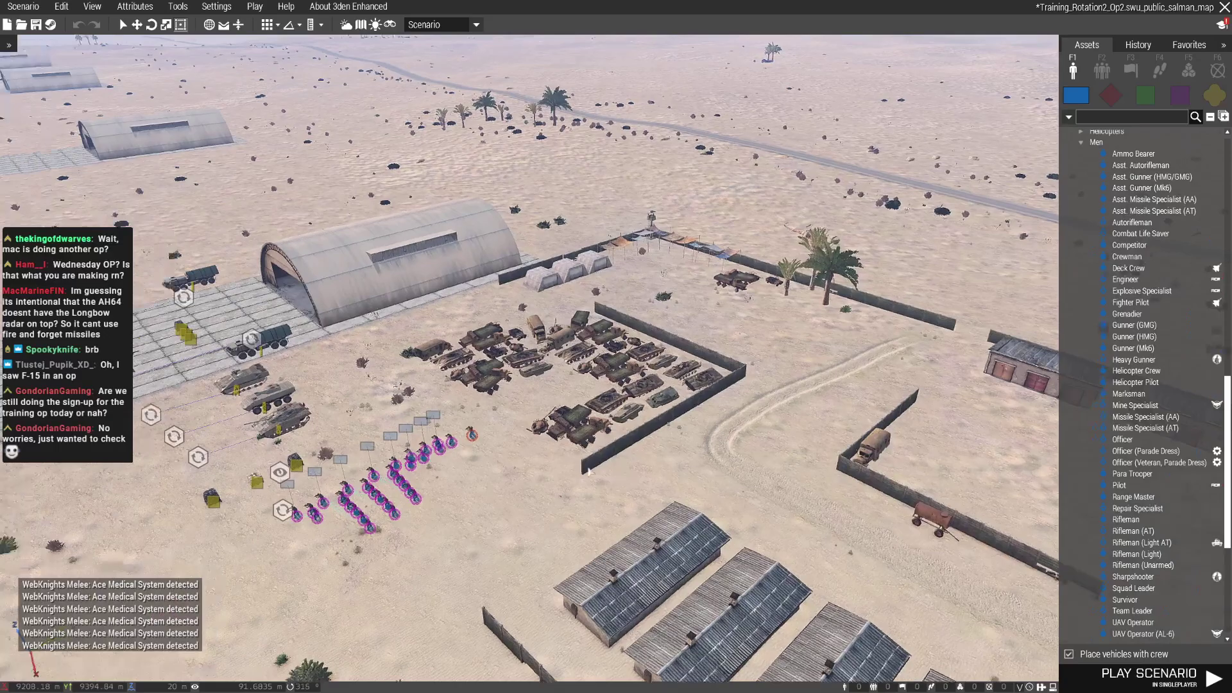
pyautogui.moveTo(706, 488); pyautogui.dragTo(396, 476, button='right')
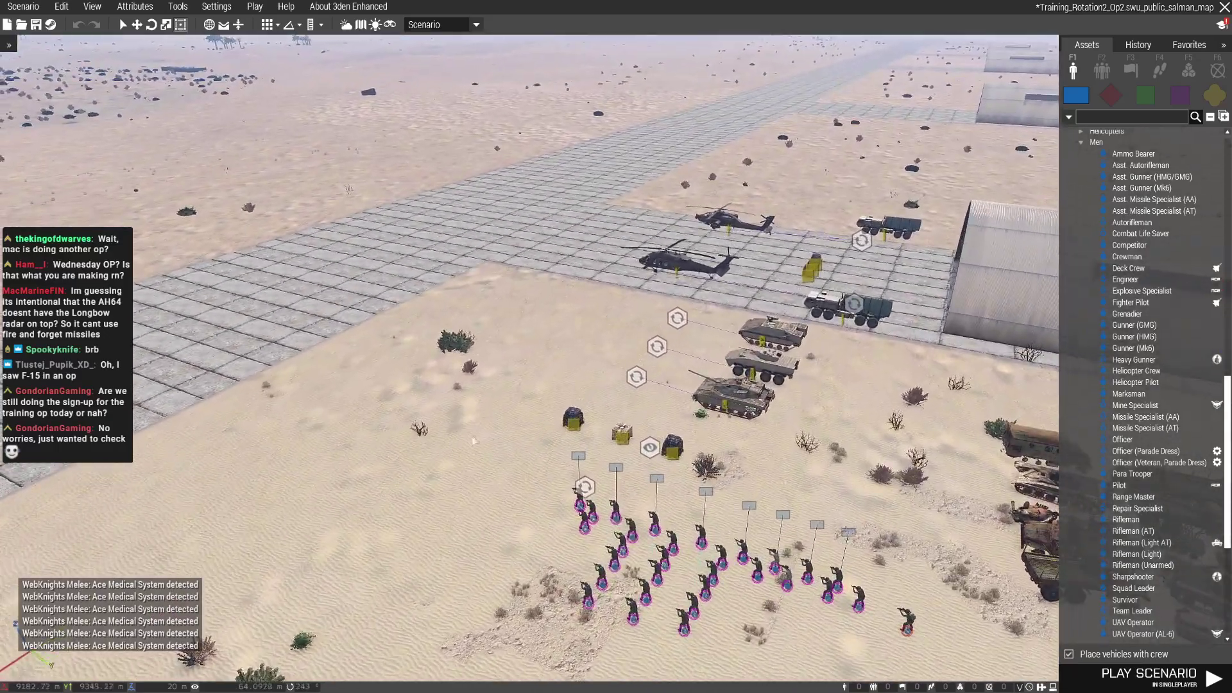
pyautogui.press('m')
pyautogui.scroll(-5, 590, 381)
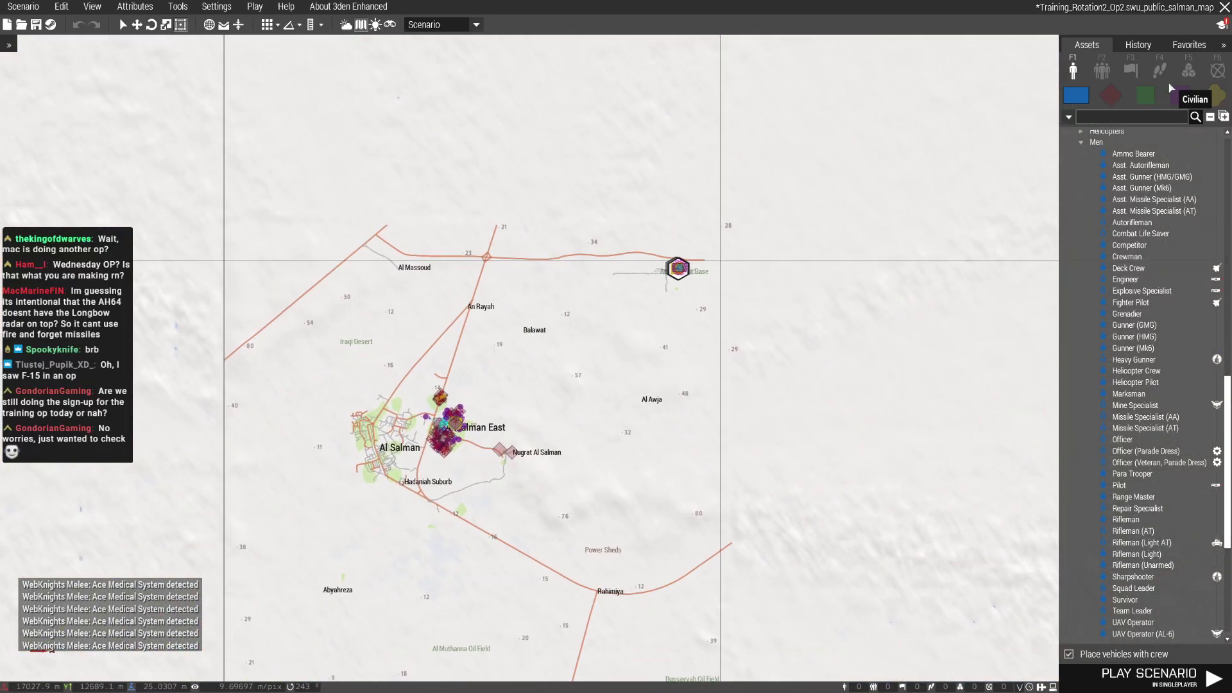
pyautogui.press('F5')
pyautogui.write('cover map')
pyautogui.click(1119, 147)
pyautogui.scroll(2, 732, 196)
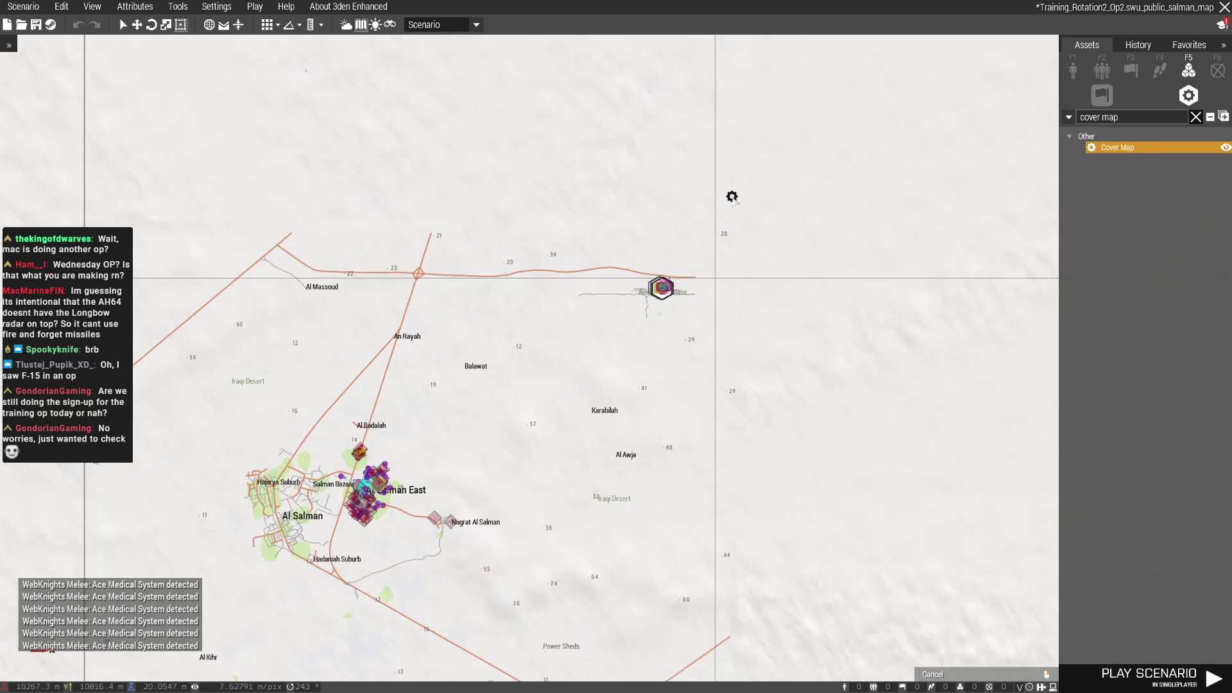
pyautogui.click(731, 196)
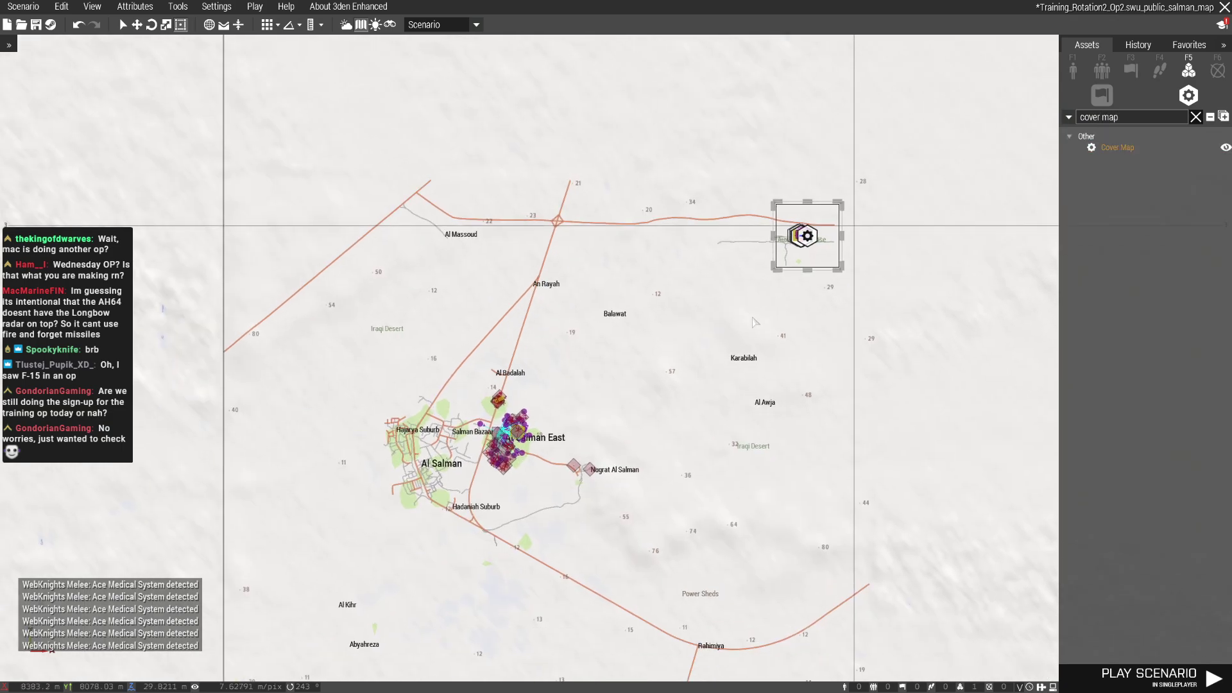
# Stretch the Cover Map area over Al Salman East toward the northeastern airbase
pyautogui.moveTo(663, 287); pyautogui.dragTo(801, 235, button='right')
pyautogui.click(799, 237)
pyautogui.moveTo(715, 305)
pyautogui.mouseDown()
pyautogui.moveTo(443, 497)
pyautogui.moveTo(470, 485)
pyautogui.mouseUp()
pyautogui.click(616, 424)
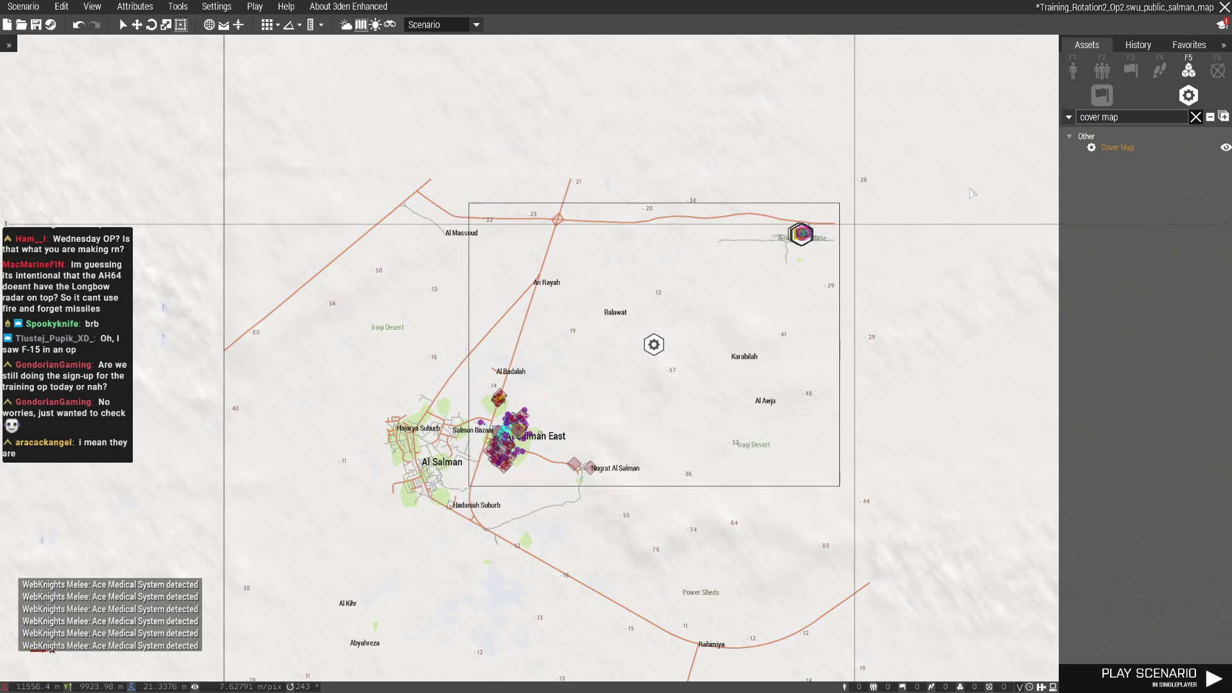
pyautogui.click(1196, 117)
pyautogui.press('F6')
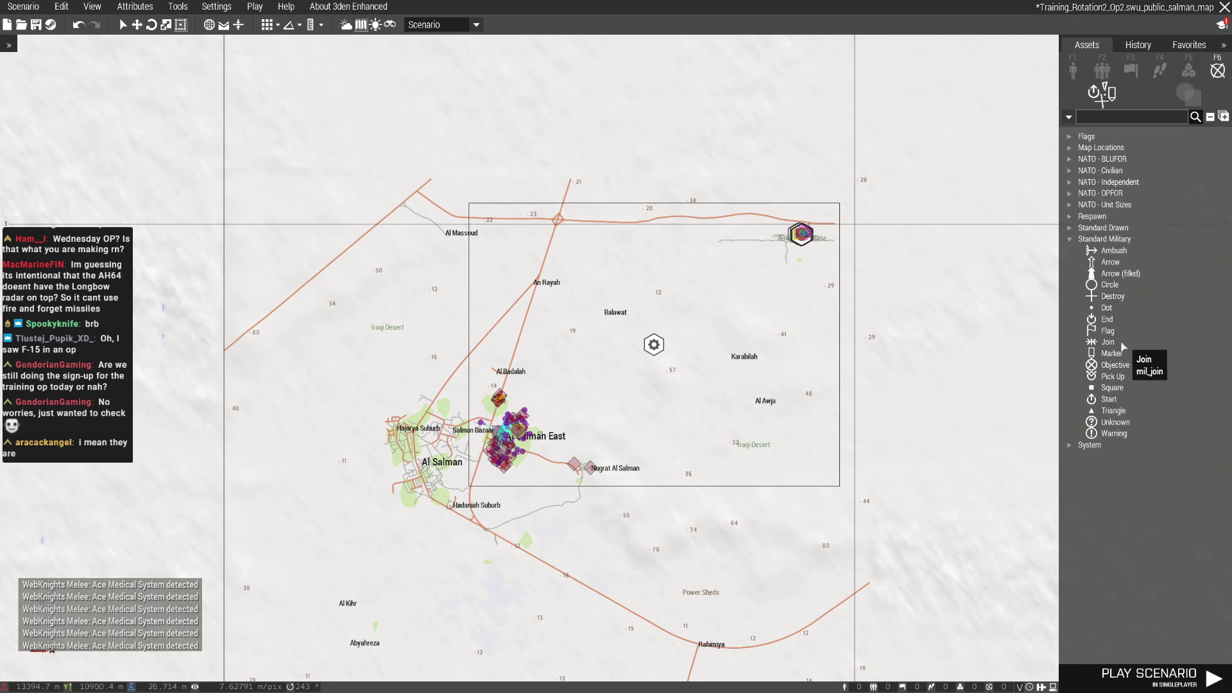
pyautogui.click(810, 309)
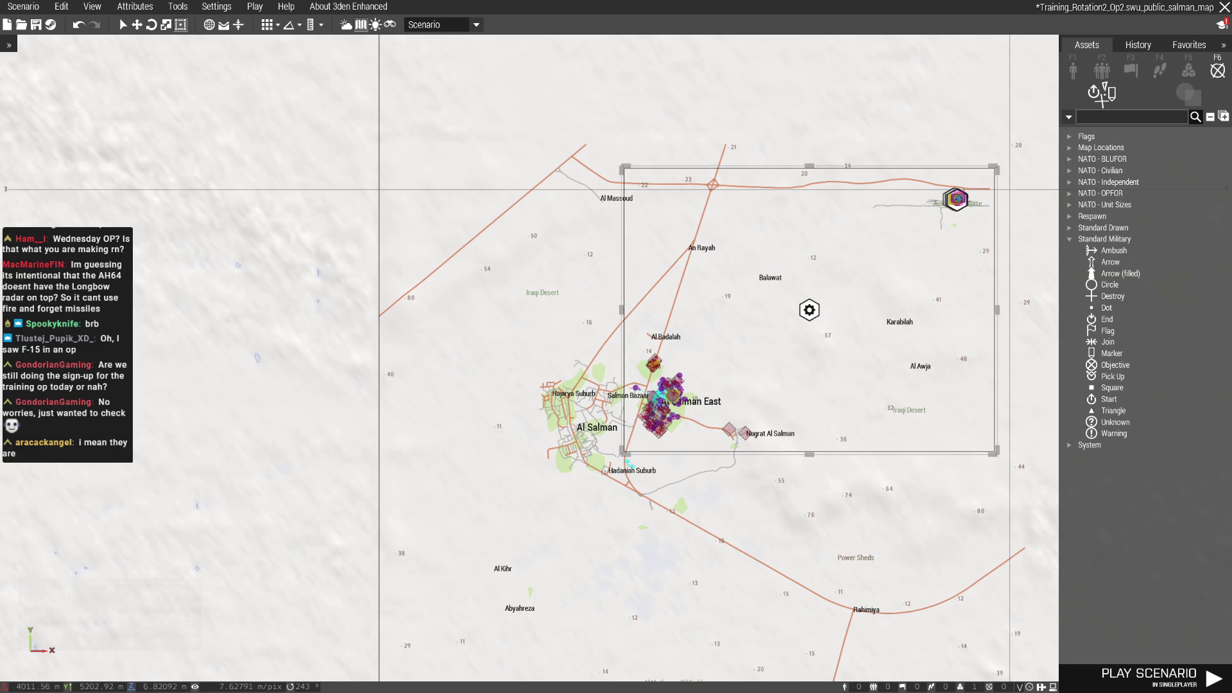
pyautogui.moveTo(623, 452); pyautogui.dragTo(529, 507)
pyautogui.scroll(3, 860, 379)
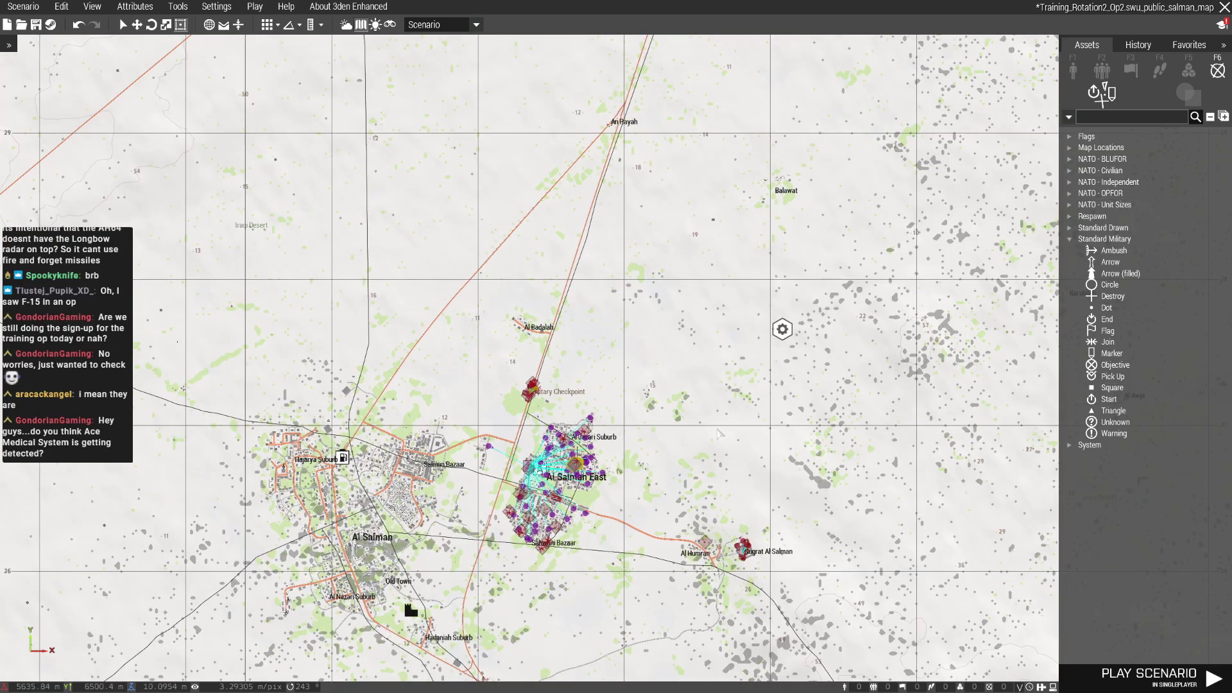
pyautogui.moveTo(719, 433); pyautogui.dragTo(697, 445, button='right')
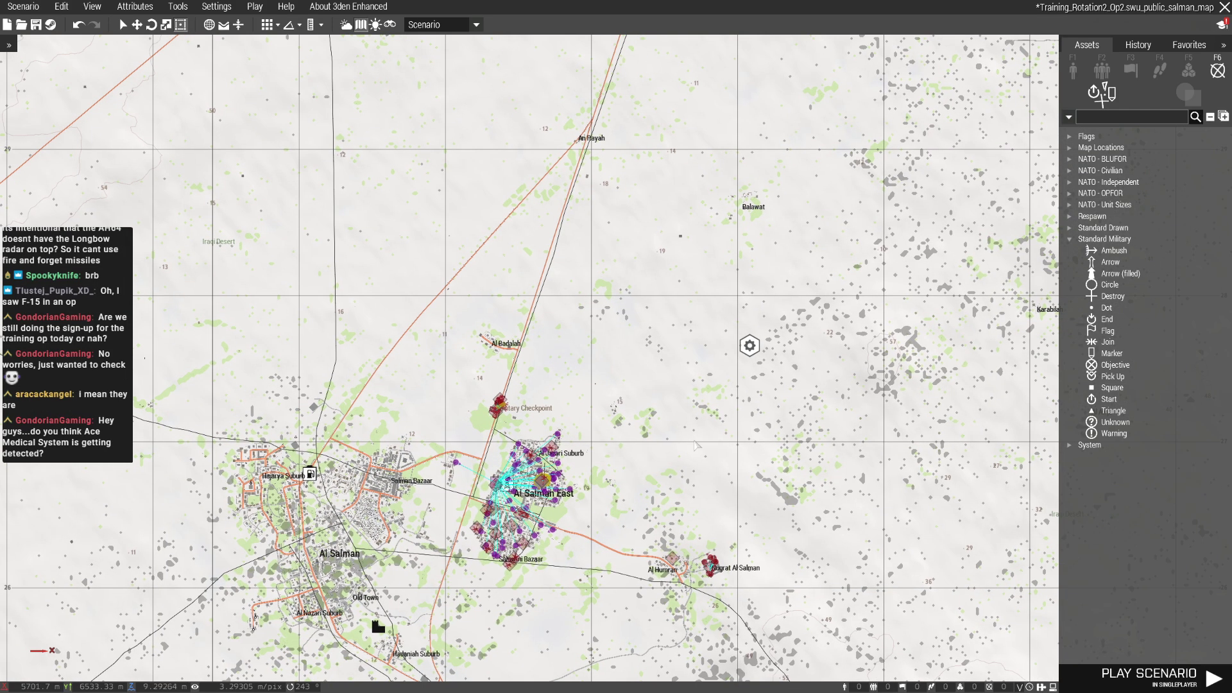
# Place a rectangle area marker, rotated about 30°, over the Nugrat Al Salman compound
pyautogui.click(1190, 94)
pyautogui.click(1107, 147)
pyautogui.scroll(6, 815, 137)
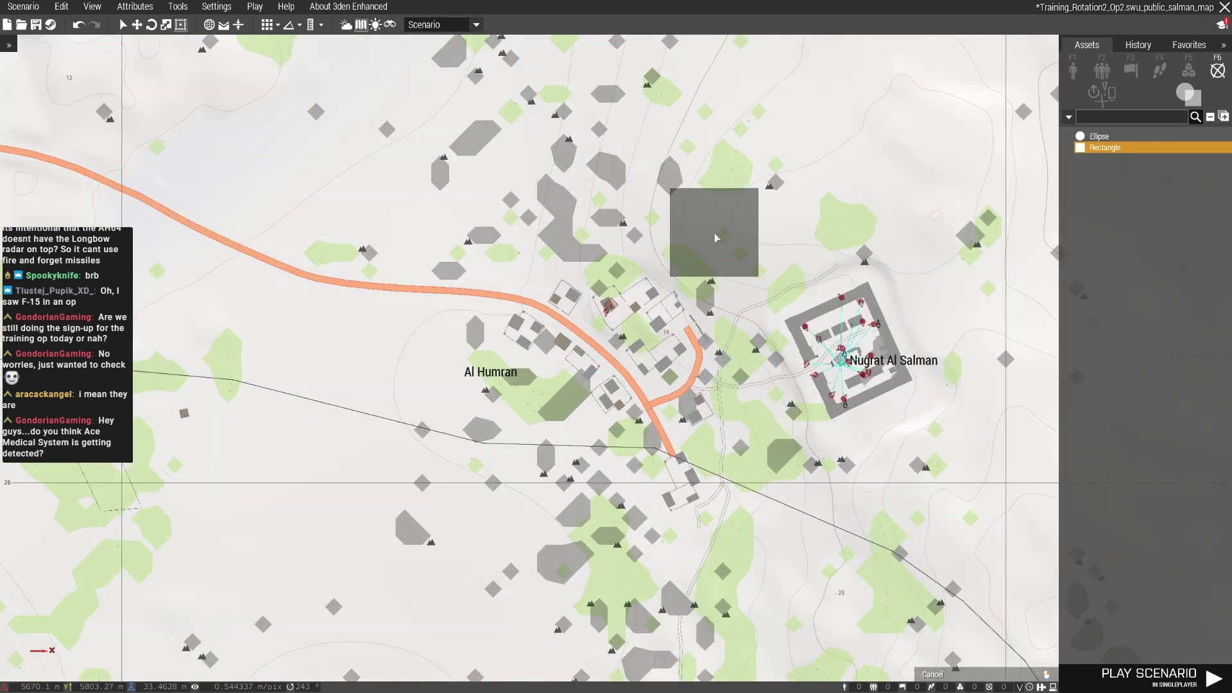
pyautogui.click(716, 238)
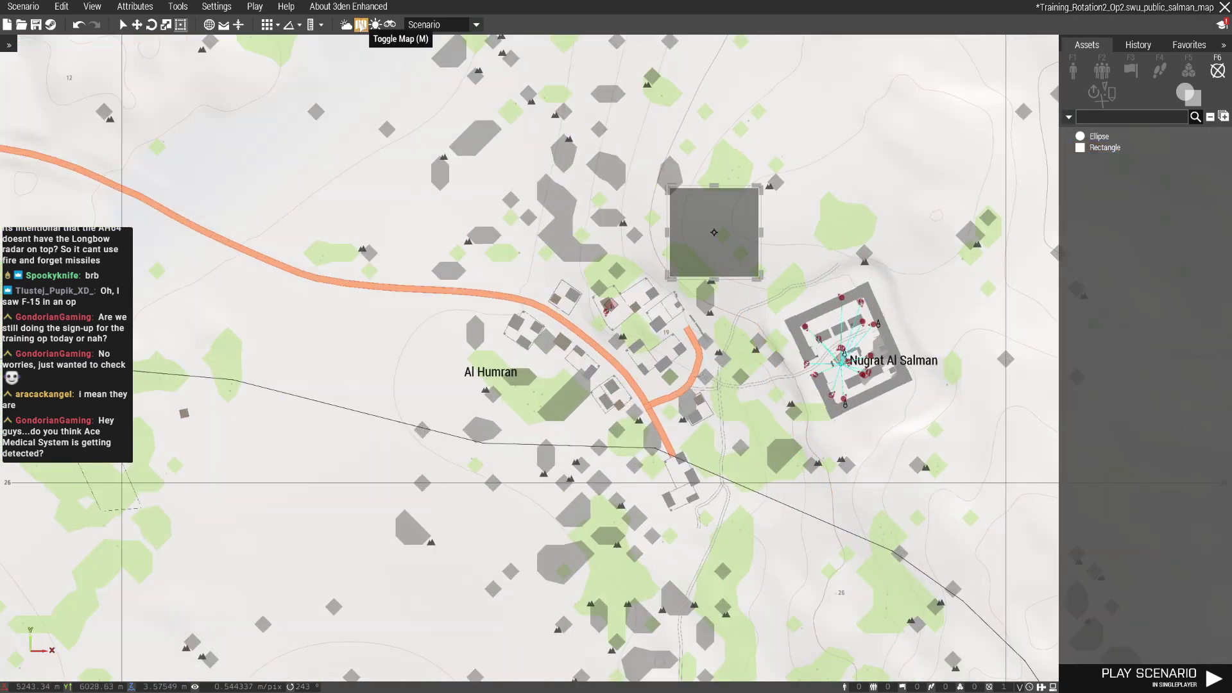
pyautogui.keyDown('shift'); pyautogui.moveTo(724, 235); pyautogui.dragTo(821, 470); pyautogui.keyUp('shift')
pyautogui.moveTo(718, 229); pyautogui.dragTo(843, 328)
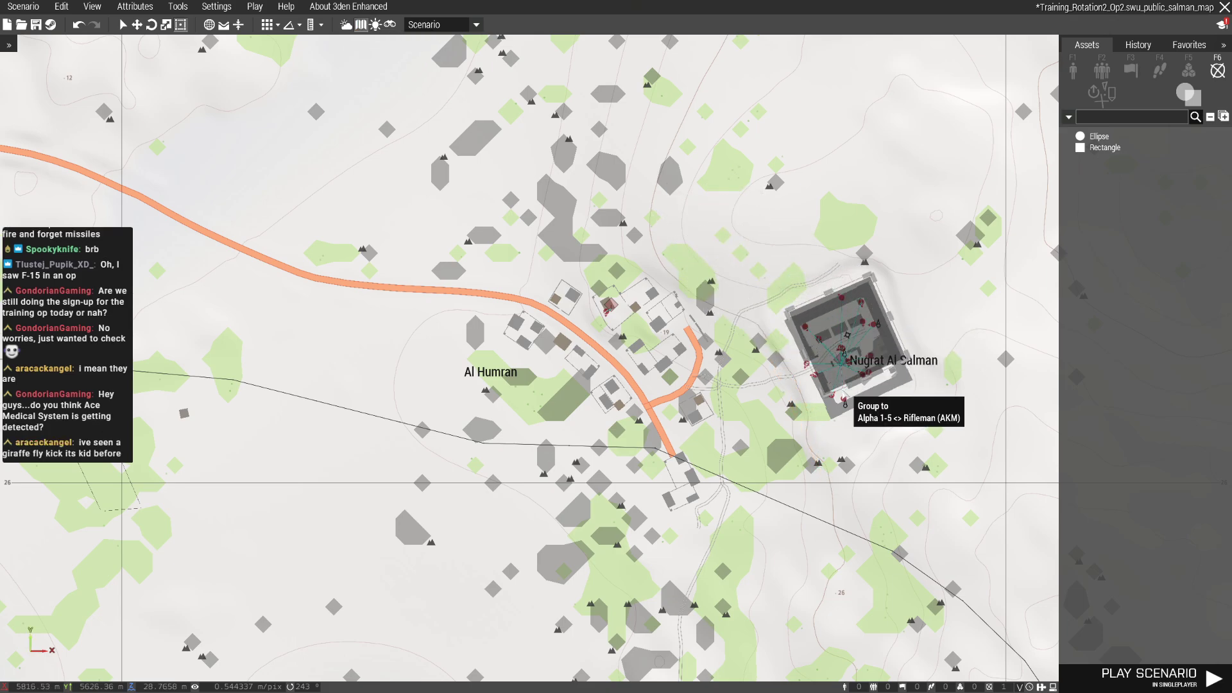
pyautogui.scroll(3, 834, 422)
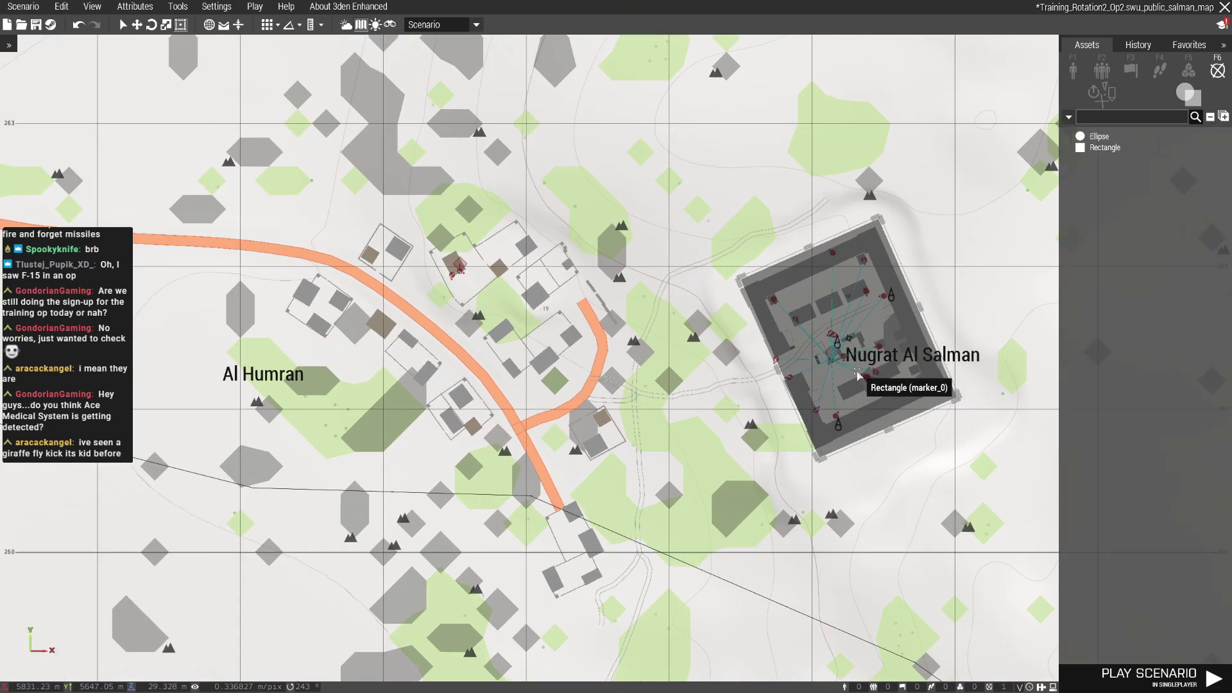
# Give marker_0 a Grid diagonal brush in the OPFOR colour
pyautogui.doubleClick(834, 421)
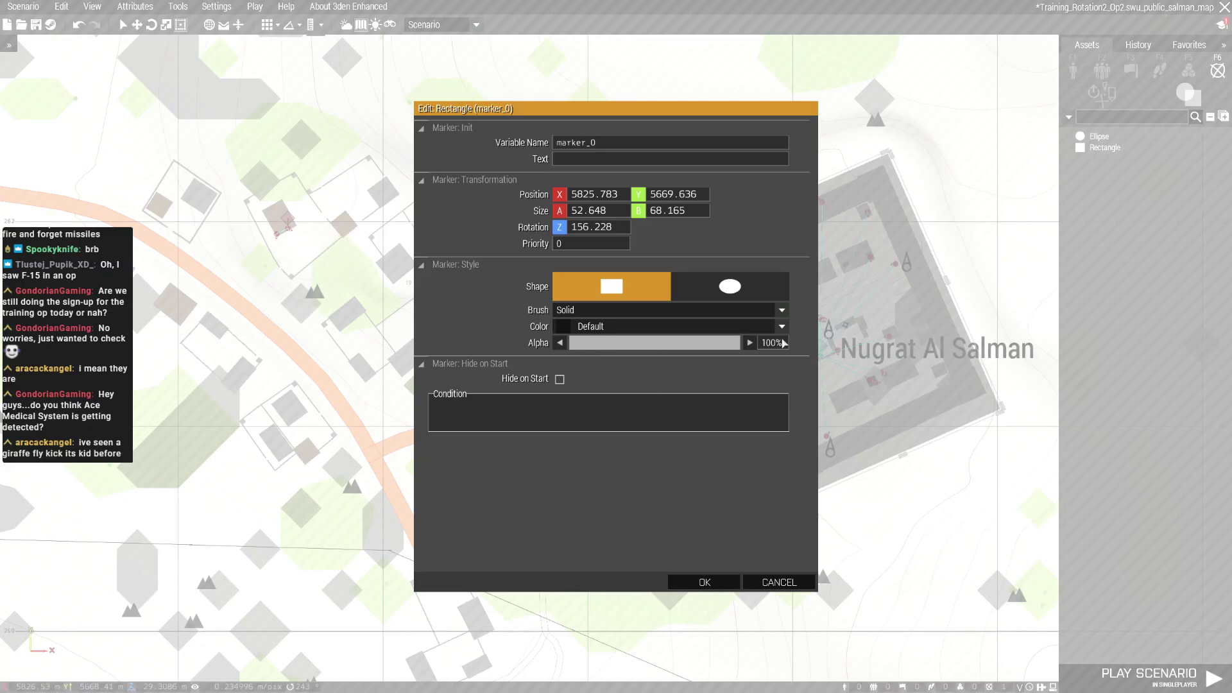
pyautogui.doubleClick(775, 343)
pyautogui.write('55')
pyautogui.click(636, 326)
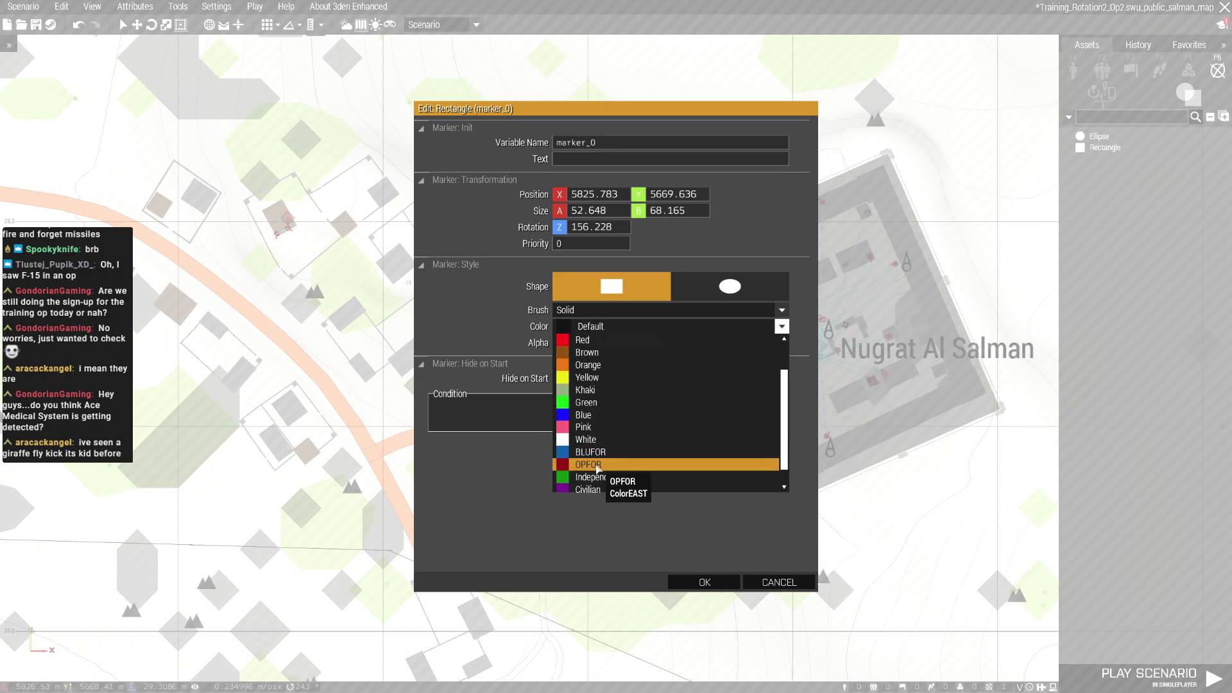
pyautogui.click(596, 466)
pyautogui.click(617, 309)
pyautogui.click(594, 435)
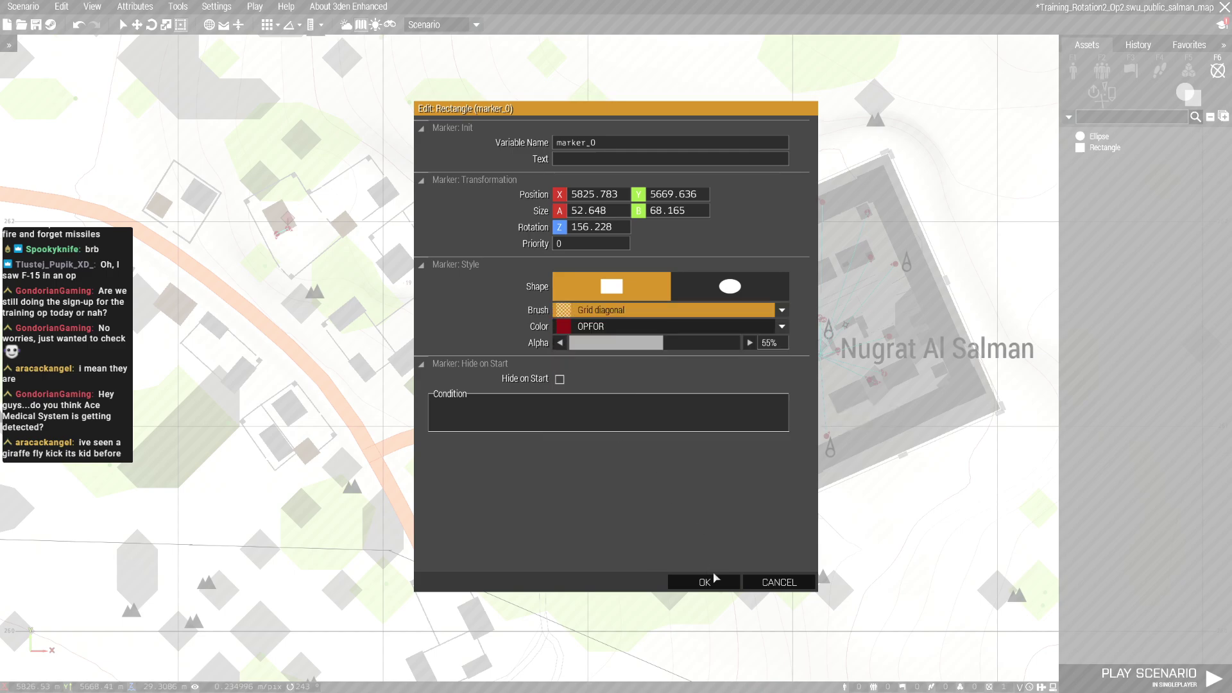
pyautogui.click(704, 582)
# Change marker_1's brush to Border
pyautogui.doubleClick(820, 343)
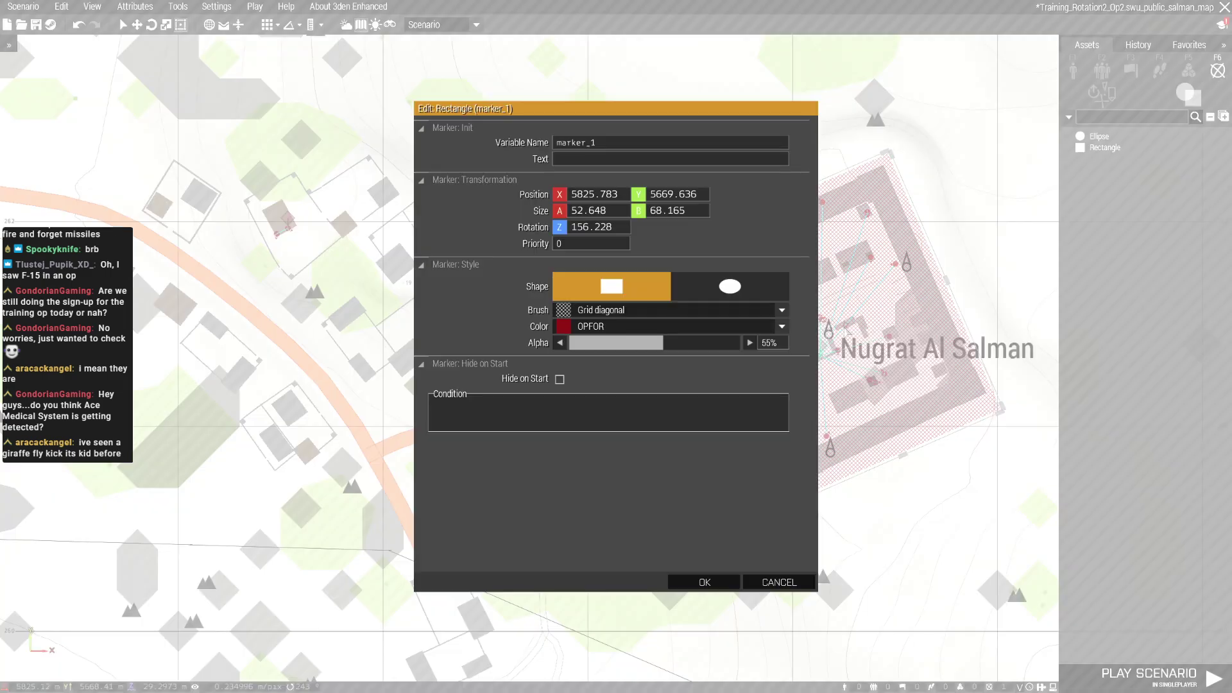
pyautogui.click(609, 314)
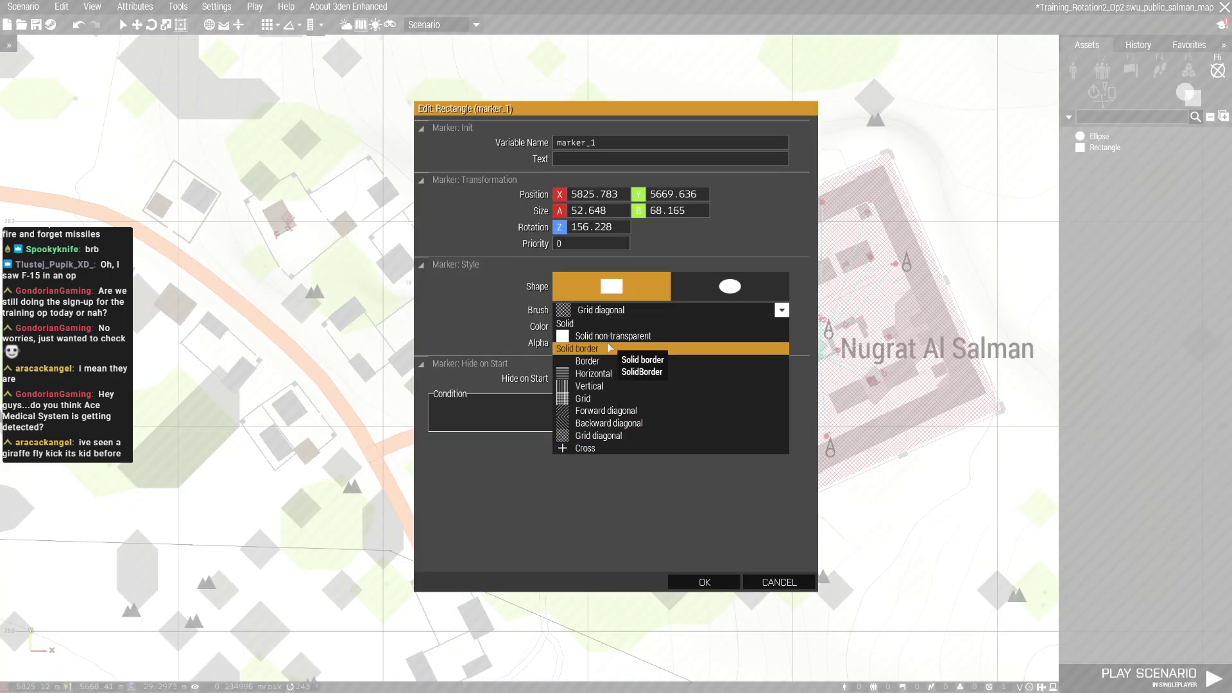
pyautogui.click(621, 361)
pyautogui.click(704, 581)
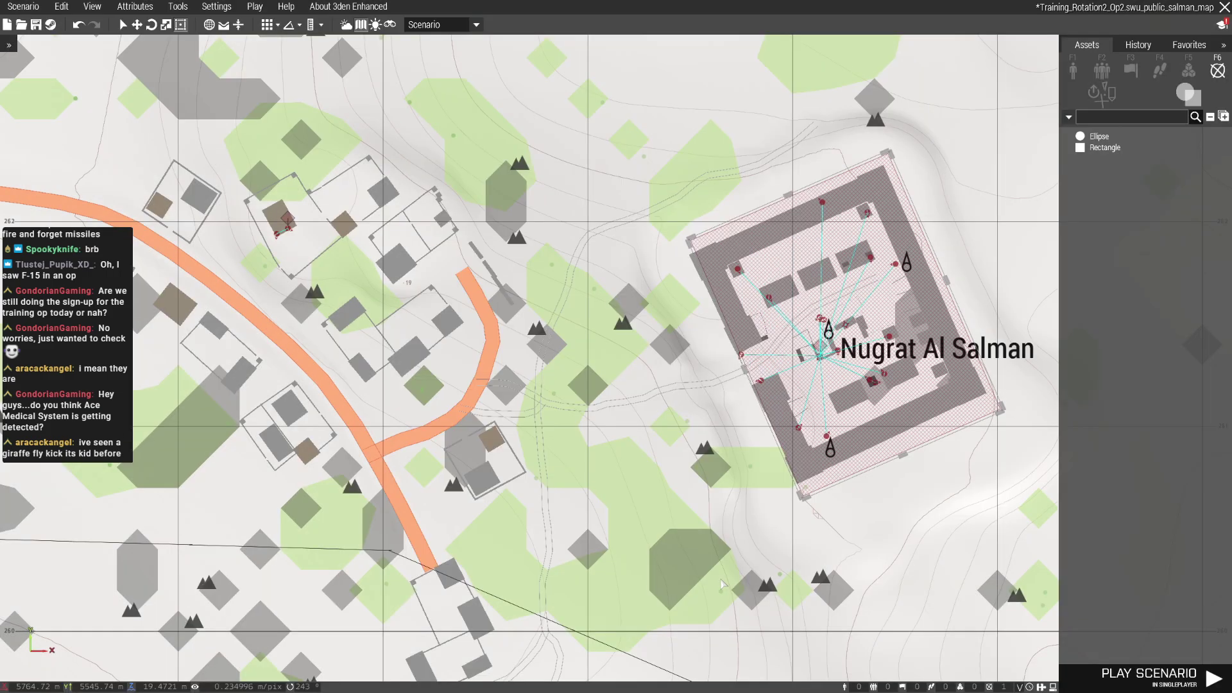
# Place a red Objective icon marker at the compound's centre
pyautogui.click(1111, 93)
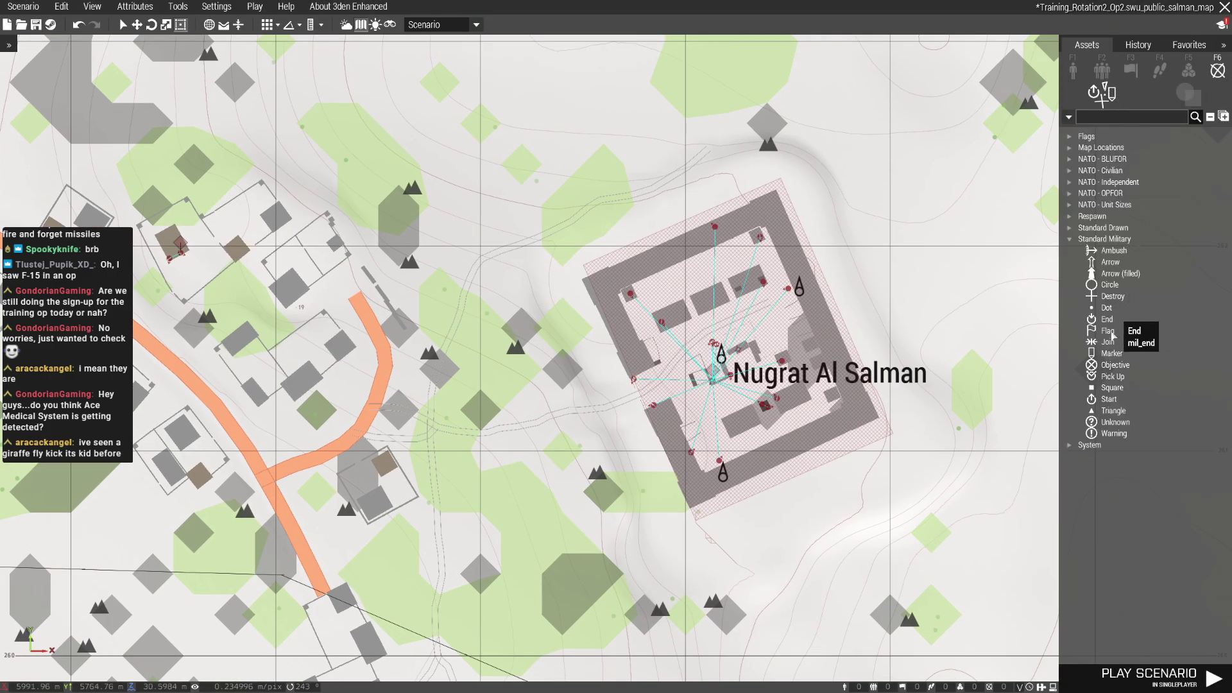
pyautogui.click(1115, 365)
pyautogui.scroll(3, 864, 360)
pyautogui.scroll(3, 649, 344)
pyautogui.doubleClick(666, 349)
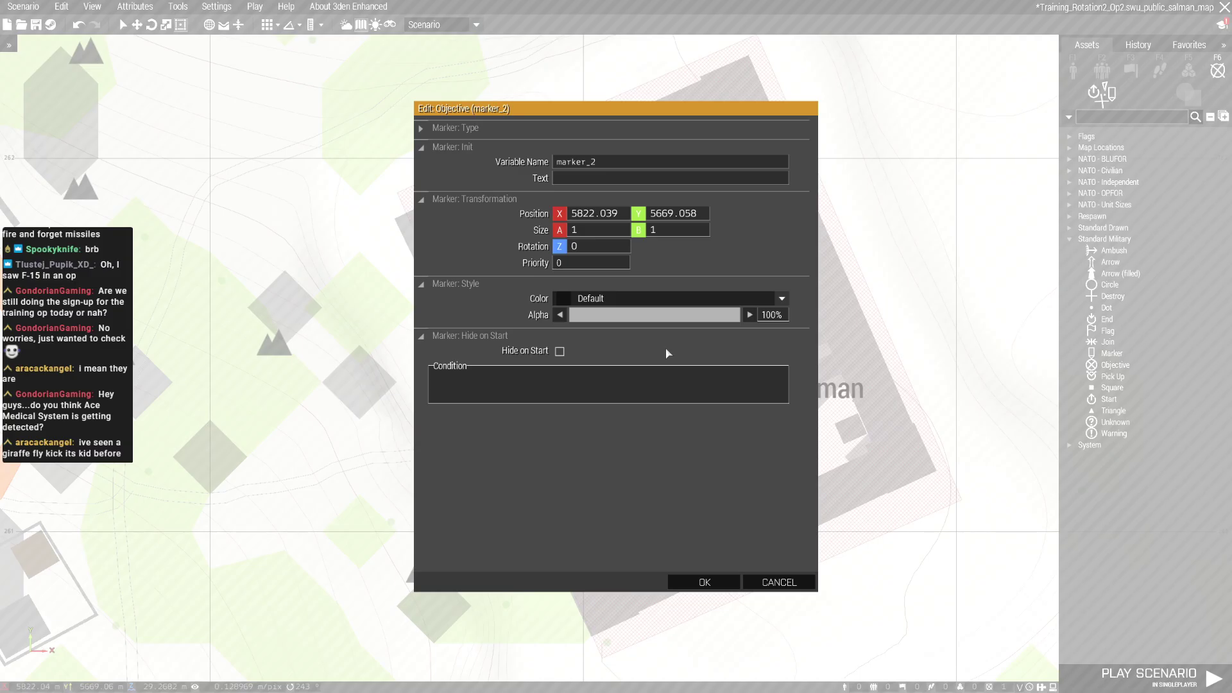
pyautogui.click(651, 300)
pyautogui.scroll(-2, 601, 407)
pyautogui.click(619, 434)
pyautogui.click(717, 582)
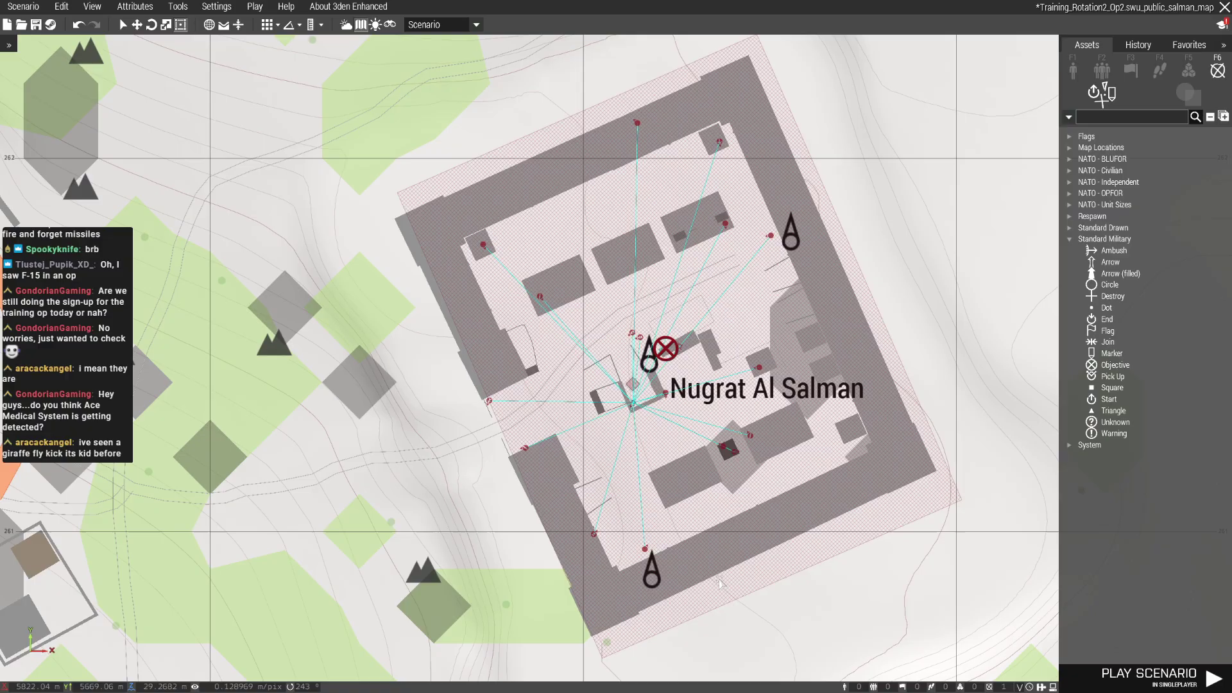
# Fly the 3D camera into the compound building, facing the rug corner
pyautogui.press('m')
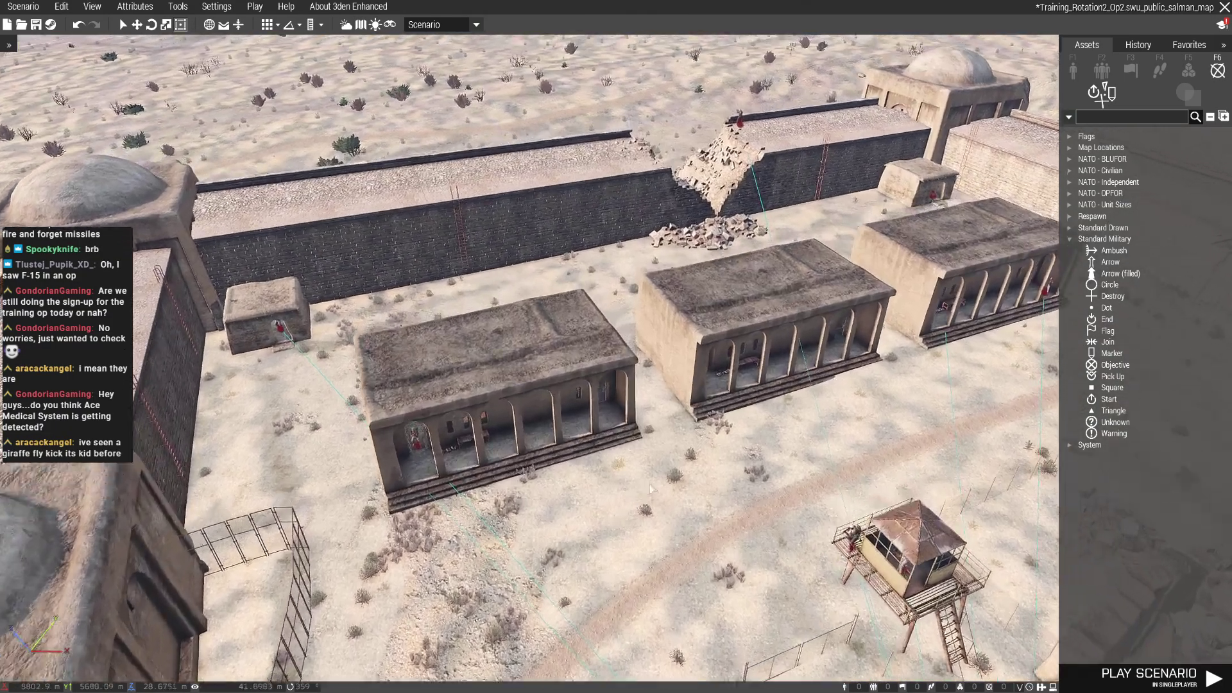
pyautogui.press('w')
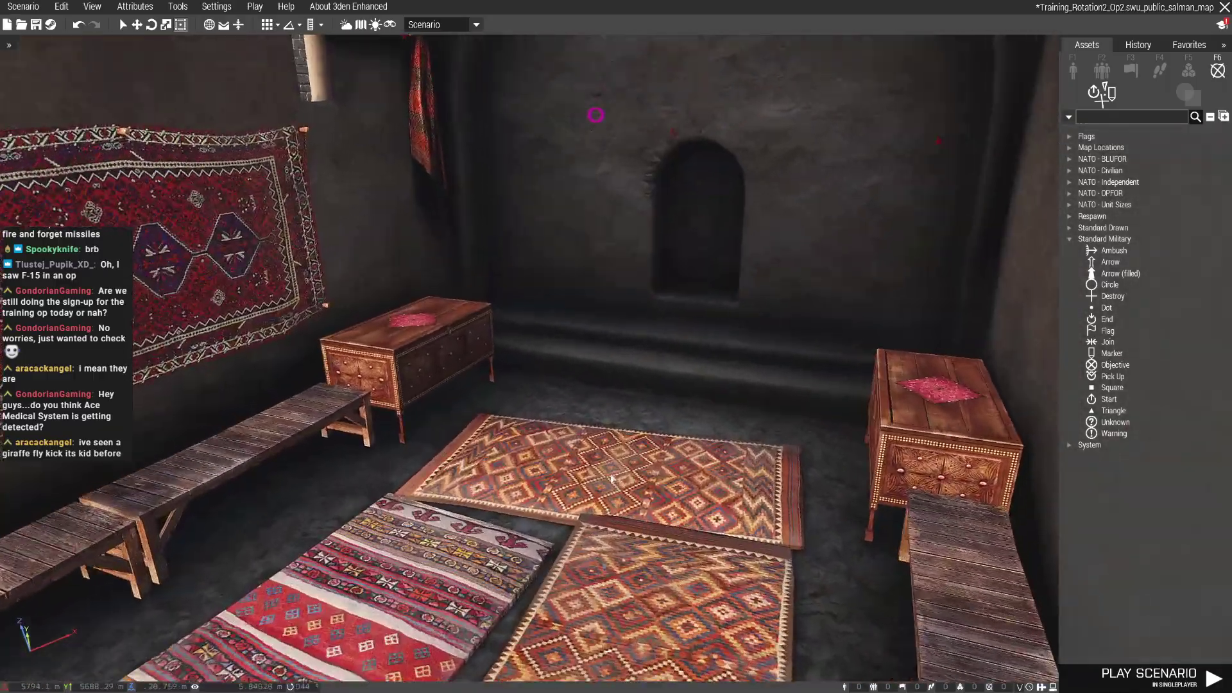
pyautogui.write('s')
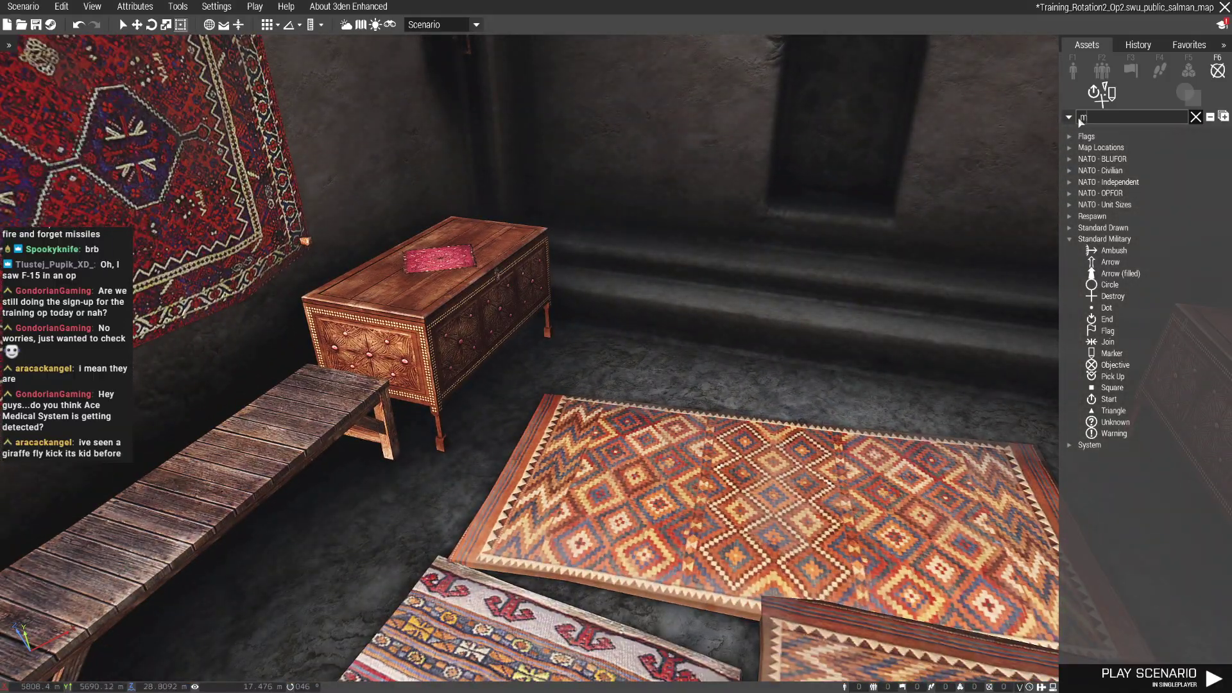
pyautogui.write('p')
pyautogui.press('F1')
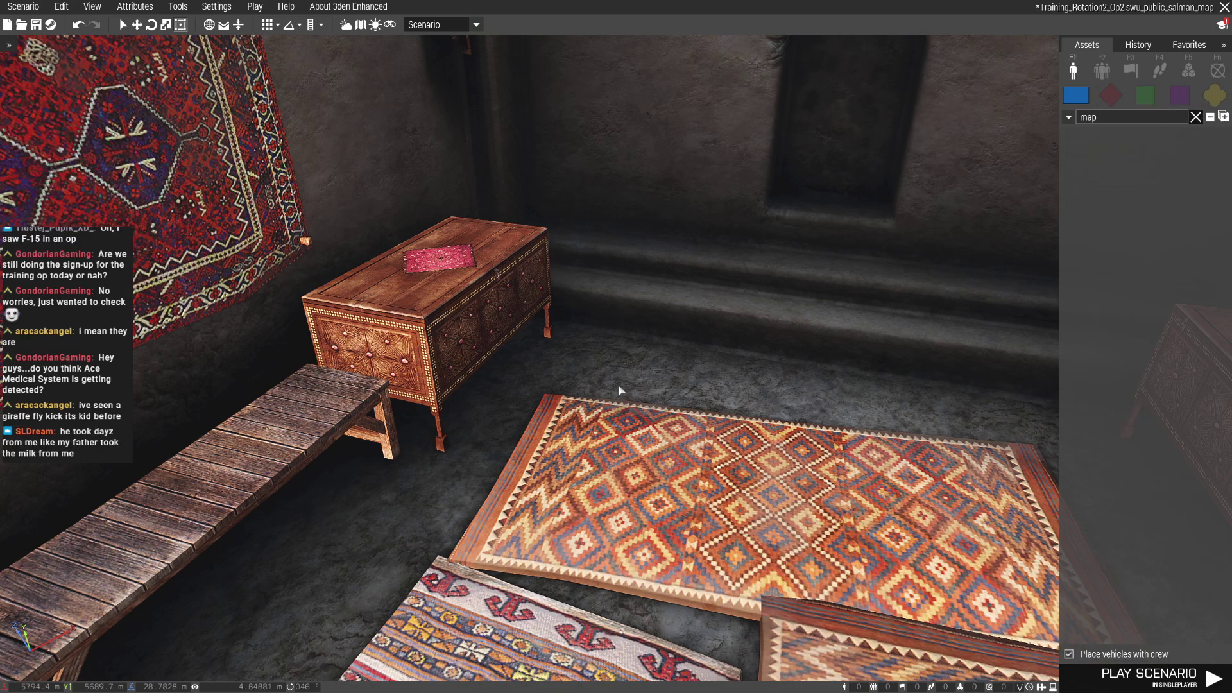
pyautogui.press('s')
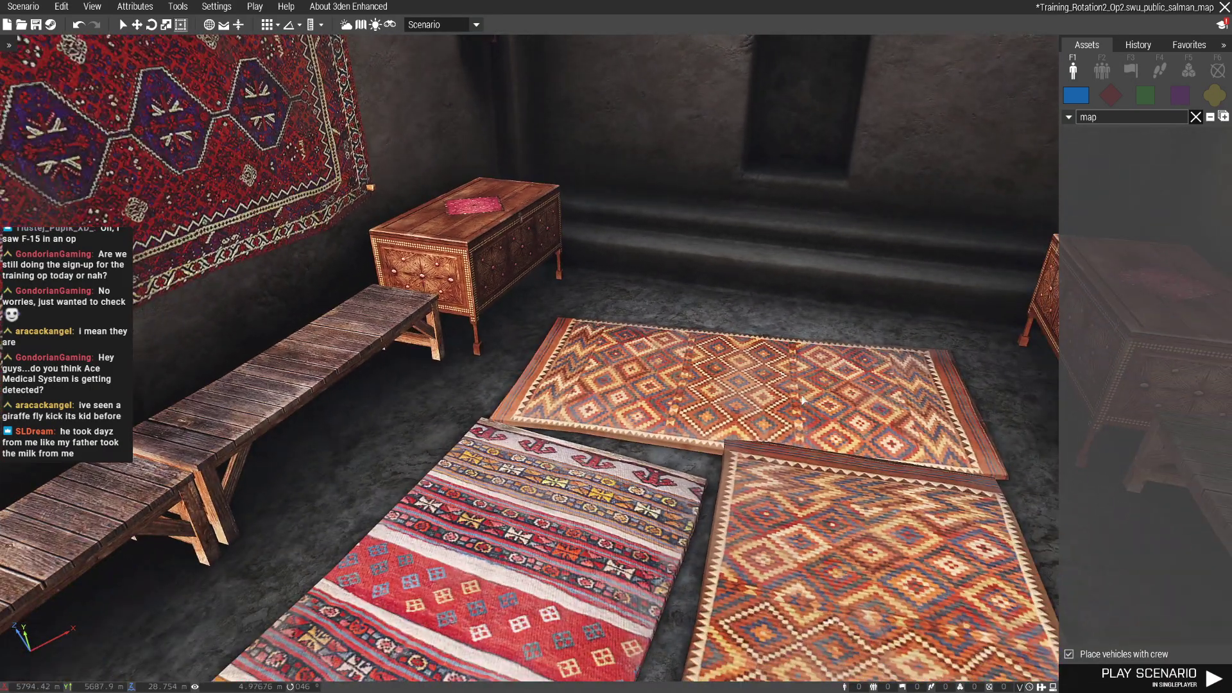
pyautogui.moveTo(802, 400)
pyautogui.mouseDown(button='right')
pyautogui.moveTo(383, 376)
pyautogui.moveTo(343, 349)
pyautogui.moveTo(1010, 183)
pyautogui.mouseUp(button='right')
pyautogui.press('s')
pyautogui.press('s')
# Place a Whiteboard (Map of Tanoa) on the rug, turned to face the room
pyautogui.click(1217, 95)
pyautogui.moveTo(1104, 205)
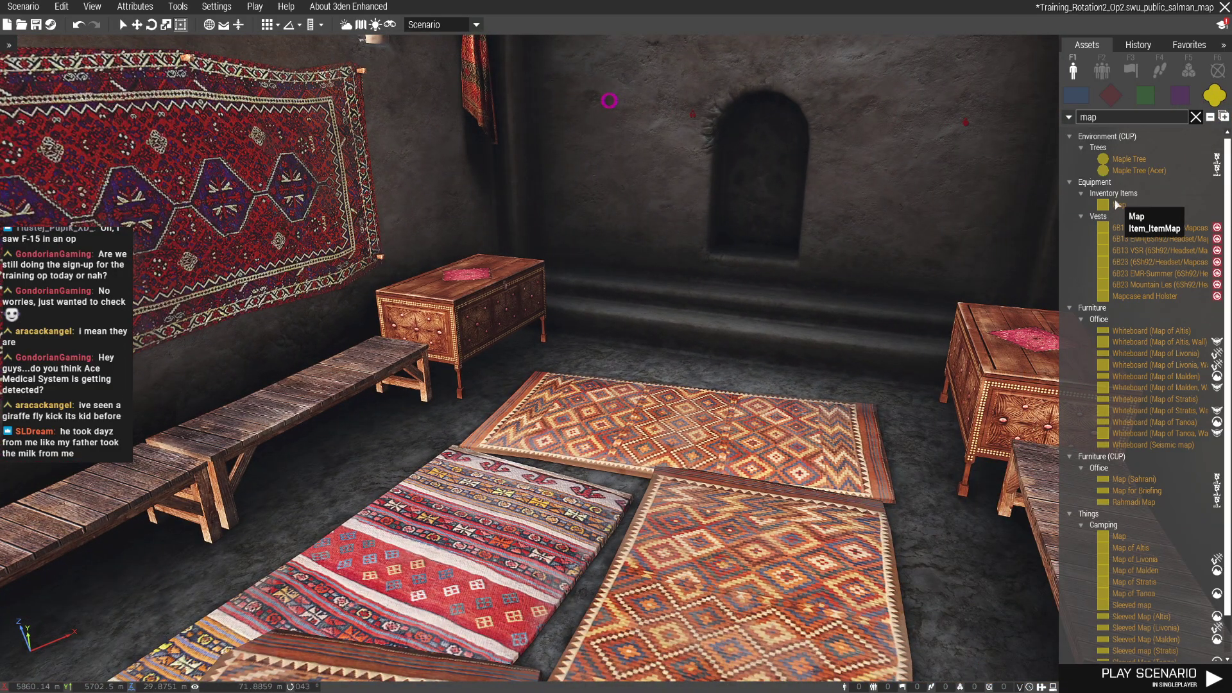
pyautogui.click(1156, 422)
pyautogui.press('w')
pyautogui.click(603, 472)
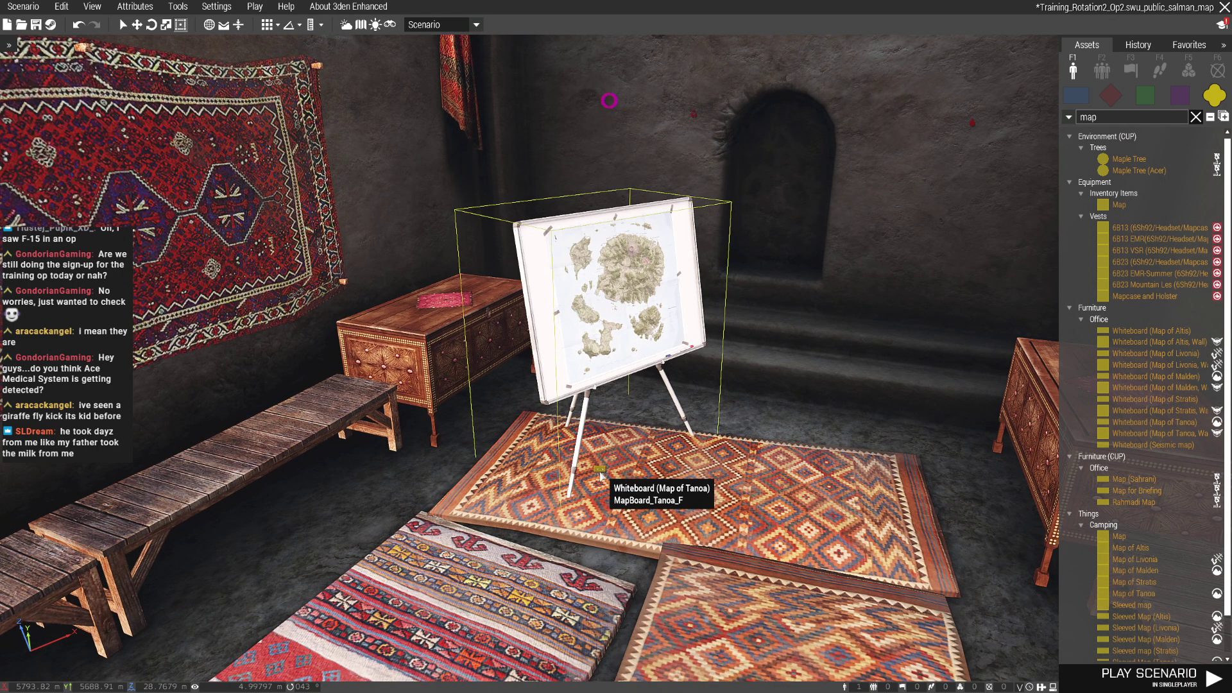
pyautogui.keyDown('shift'); pyautogui.moveTo(602, 472); pyautogui.dragTo(559, 473); pyautogui.keyUp('shift')
pyautogui.moveTo(559, 472); pyautogui.dragTo(462, 507, button='right')
pyautogui.scroll(-5, 462, 508)
pyautogui.scroll(-5, 475, 454)
pyautogui.scroll(-5, 475, 454)
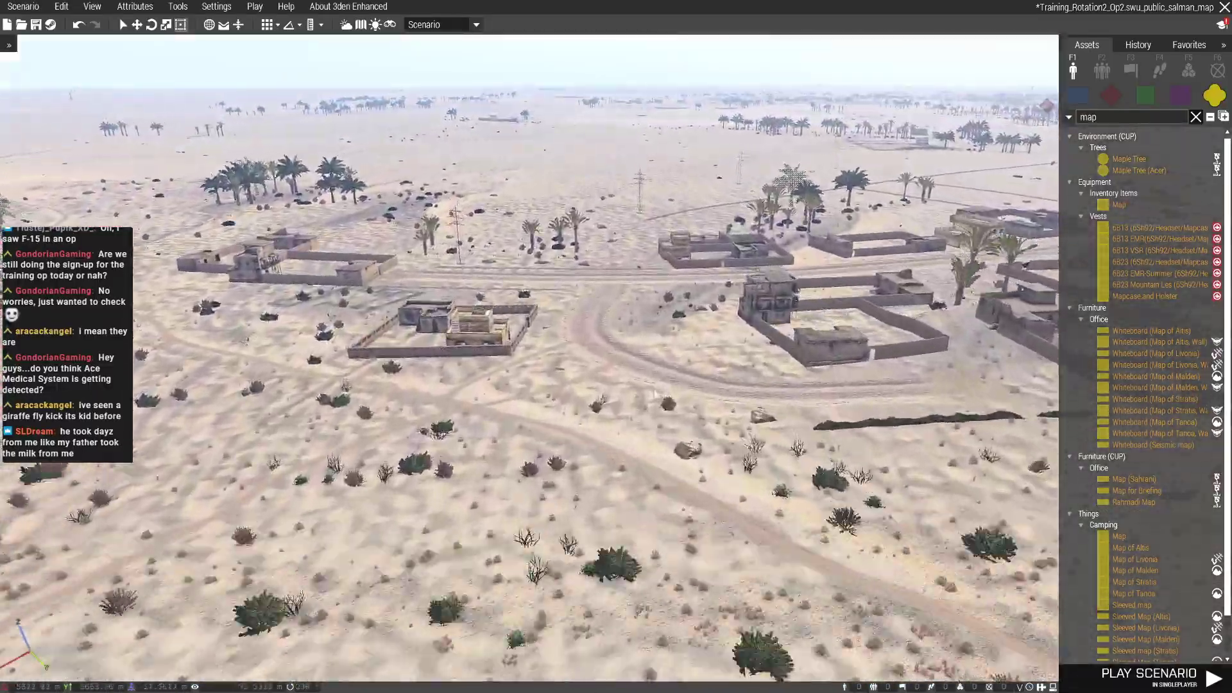
pyautogui.scroll(-5, 712, 359)
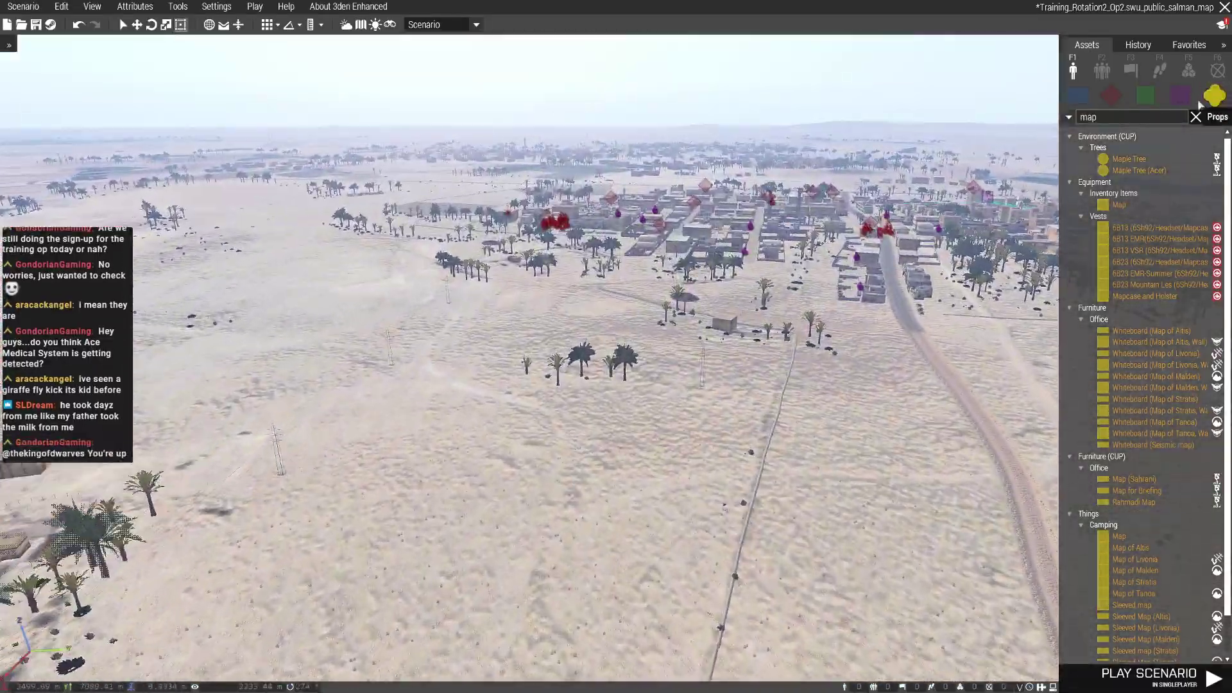
# Place an FIA Weapon Cache and confirm its Equipment Storage settings
pyautogui.click(1195, 116)
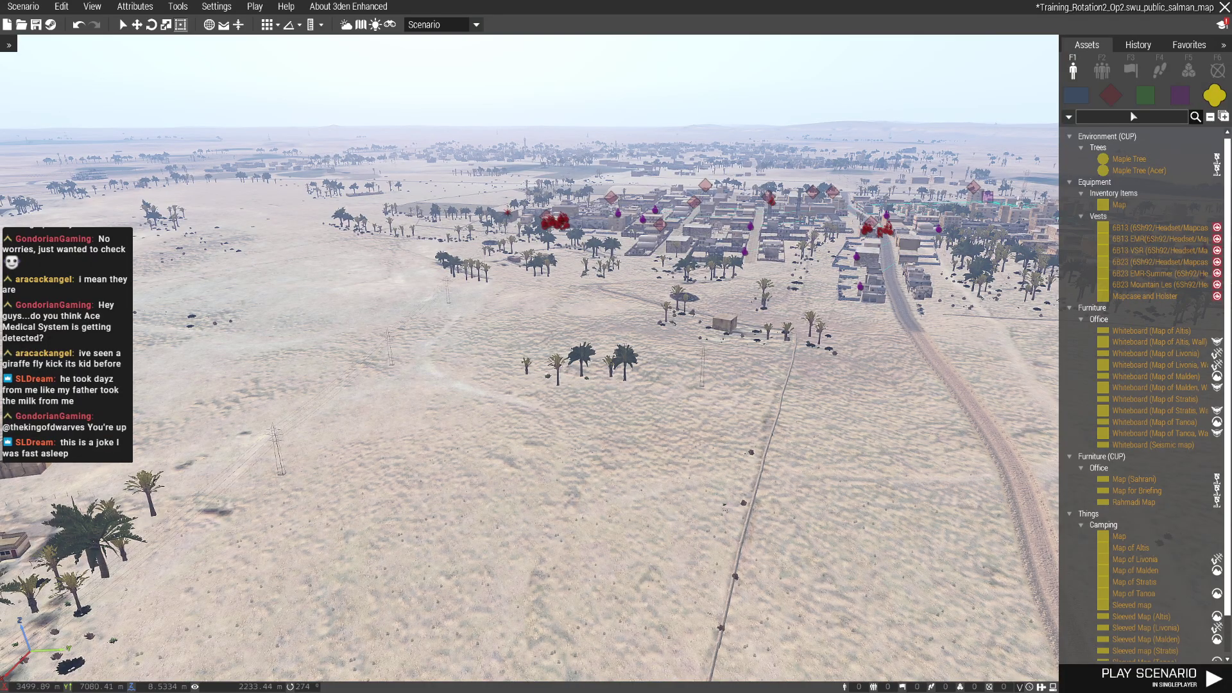
pyautogui.write('cache')
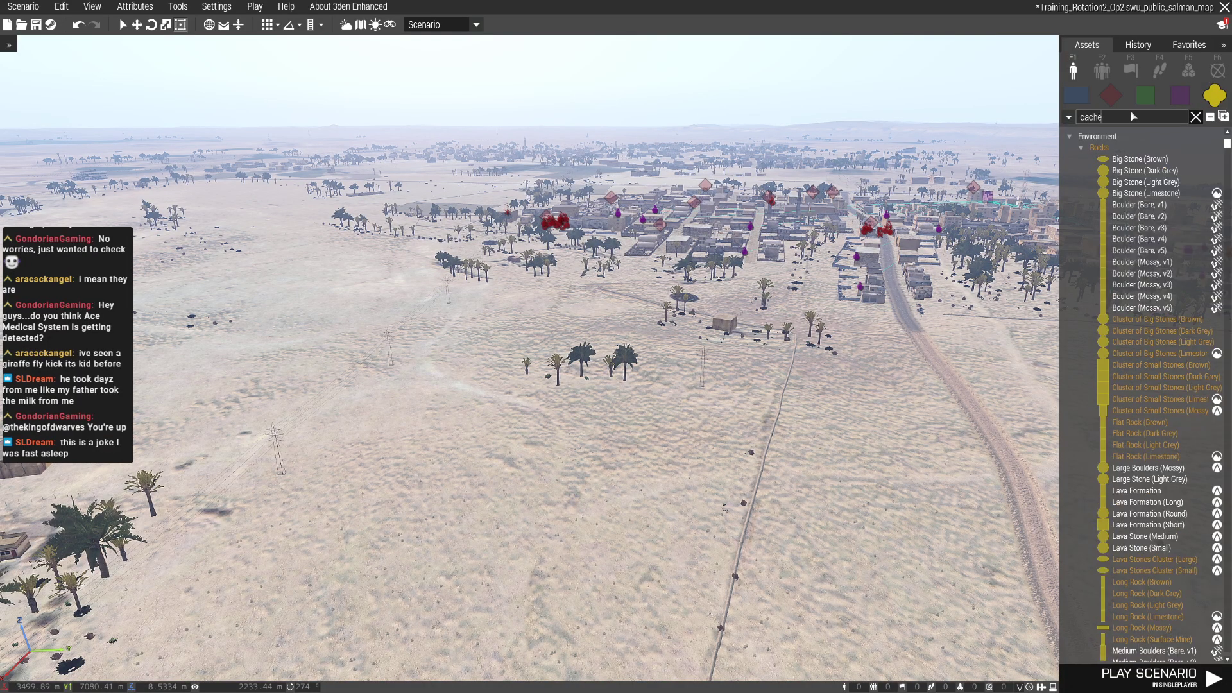
pyautogui.write('w')
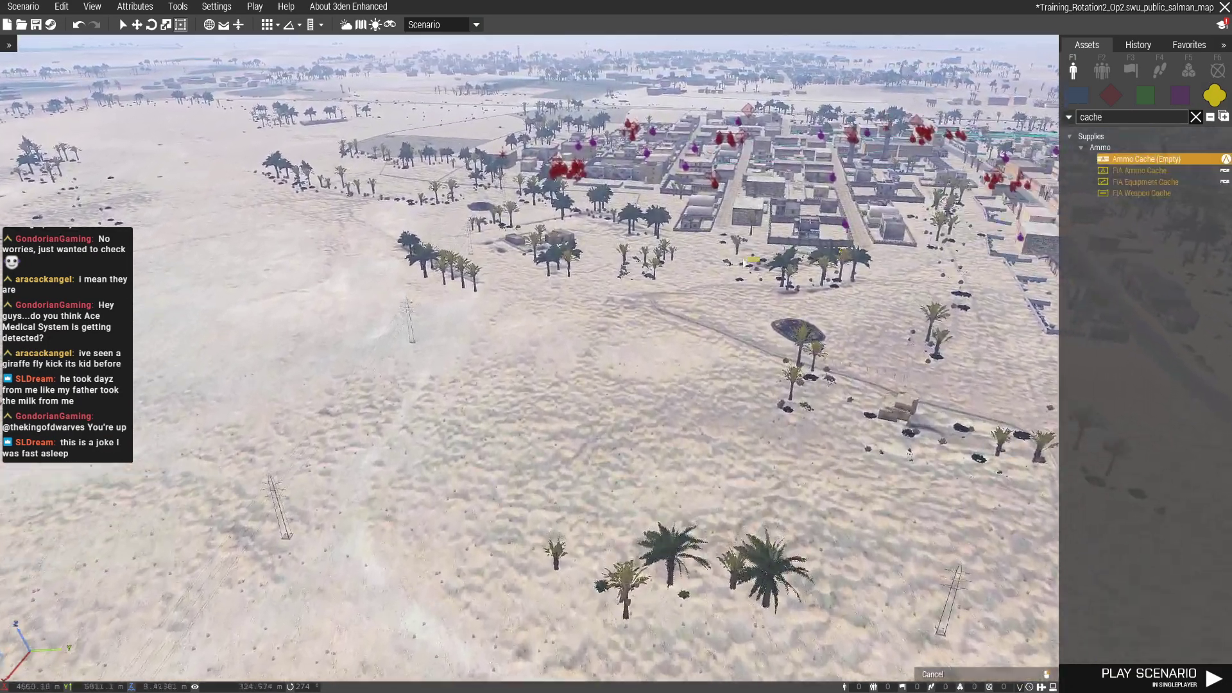
pyautogui.write('w')
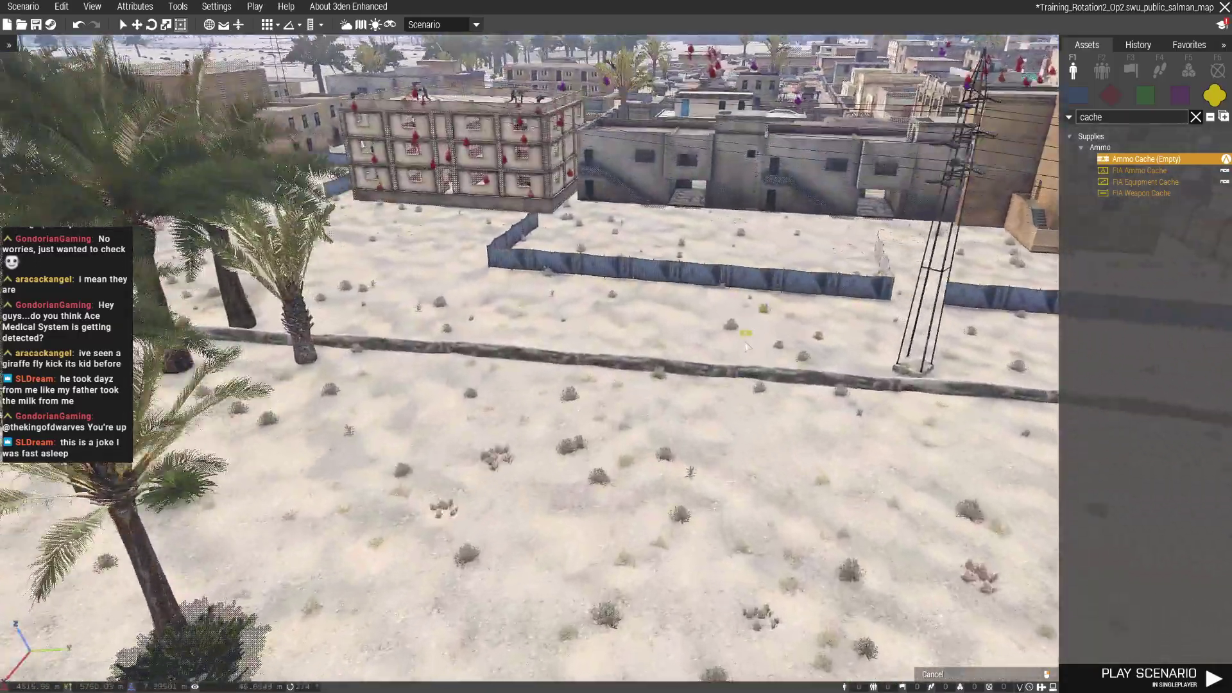
pyautogui.write('w')
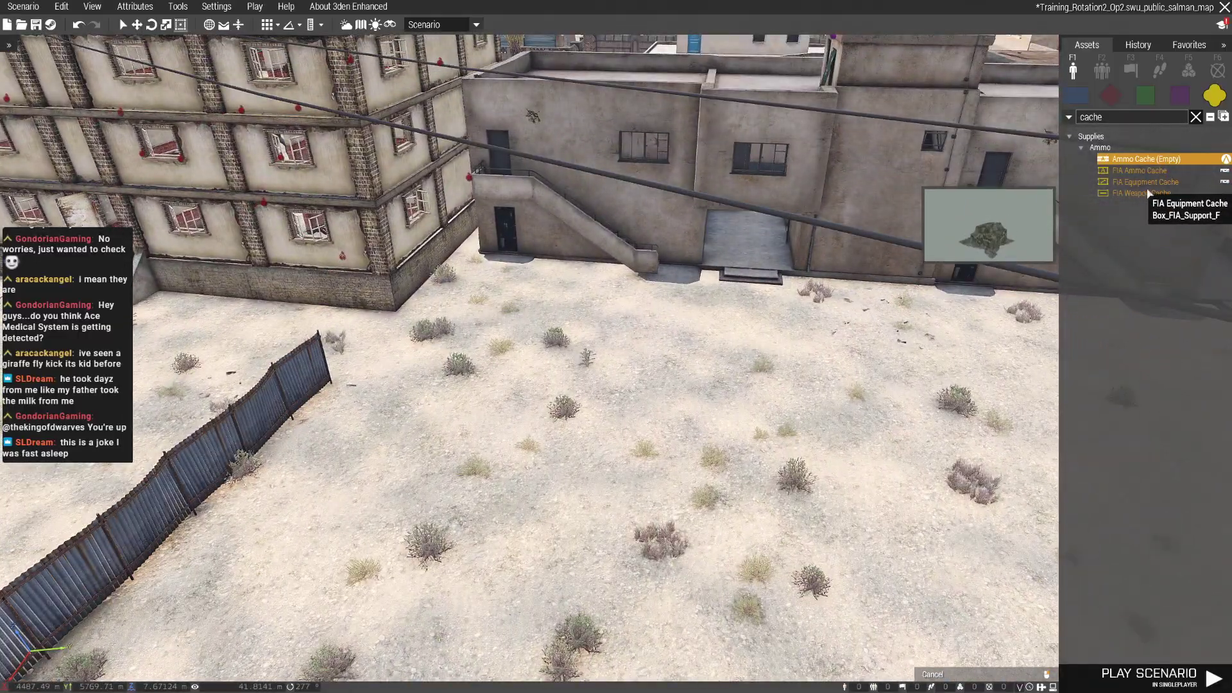
pyautogui.click(1145, 195)
pyautogui.click(579, 621)
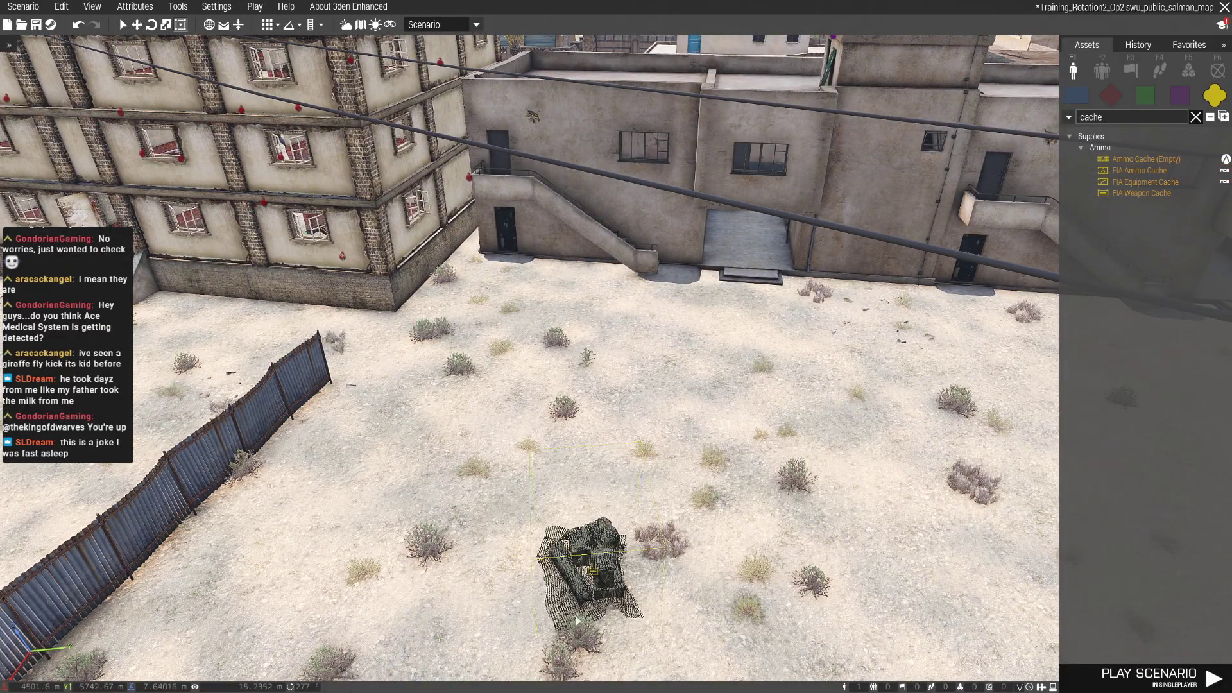
pyautogui.doubleClick(597, 575)
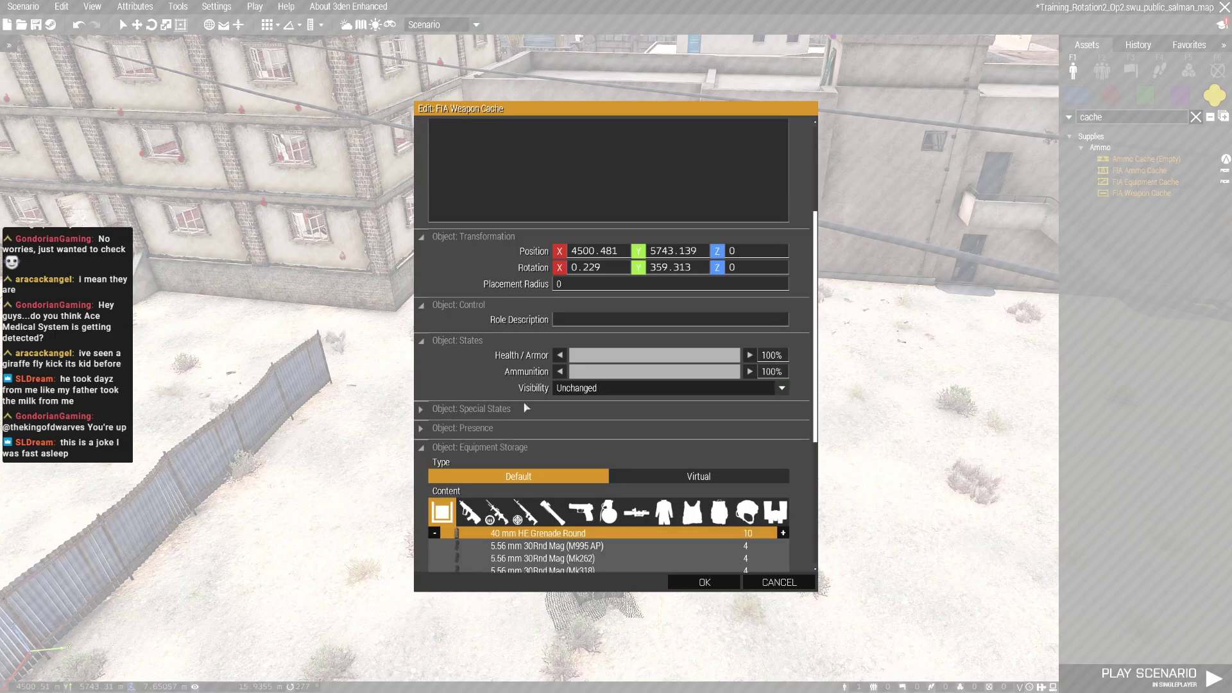
pyautogui.scroll(-2, 626, 452)
pyautogui.scroll(-2, 626, 452)
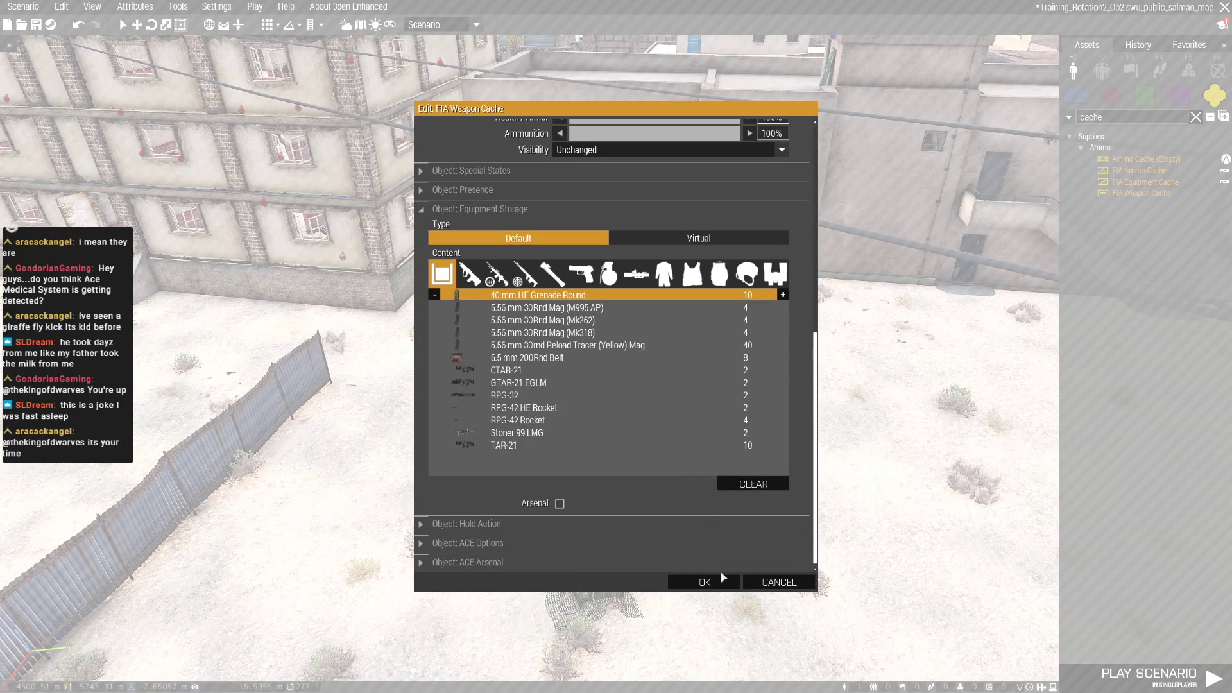
pyautogui.click(706, 583)
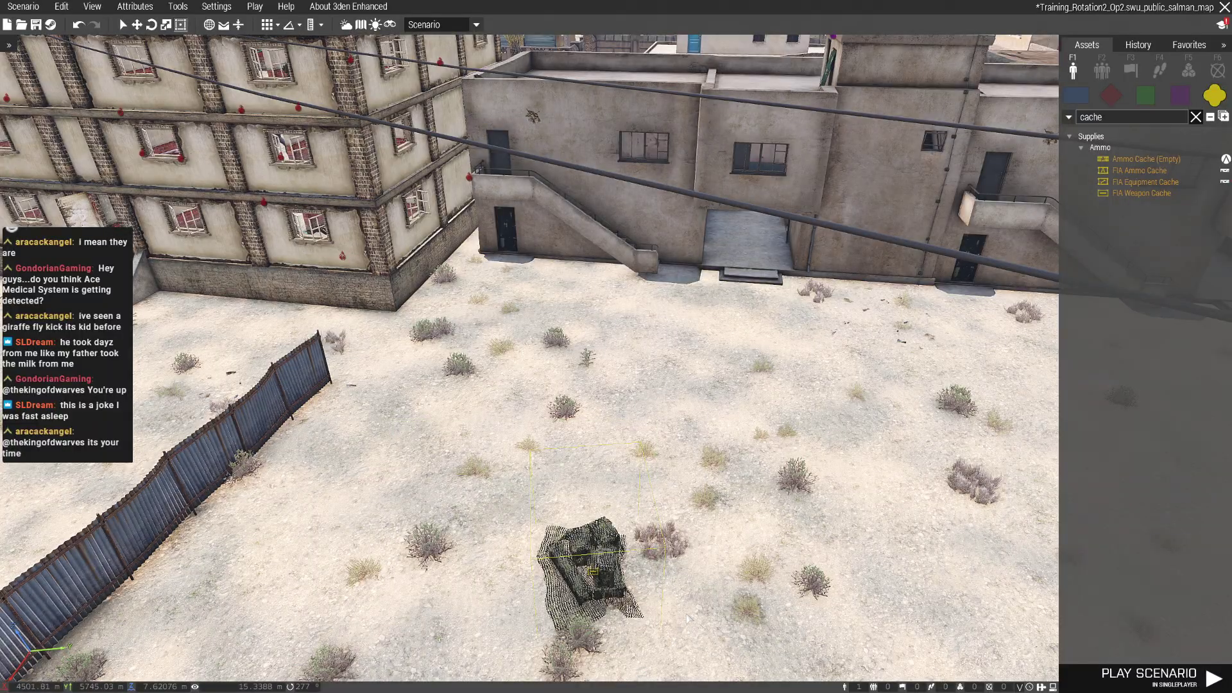
# Move the weapon cache into a room of another compound building
pyautogui.moveTo(616, 385); pyautogui.dragTo(674, 367, button='right')
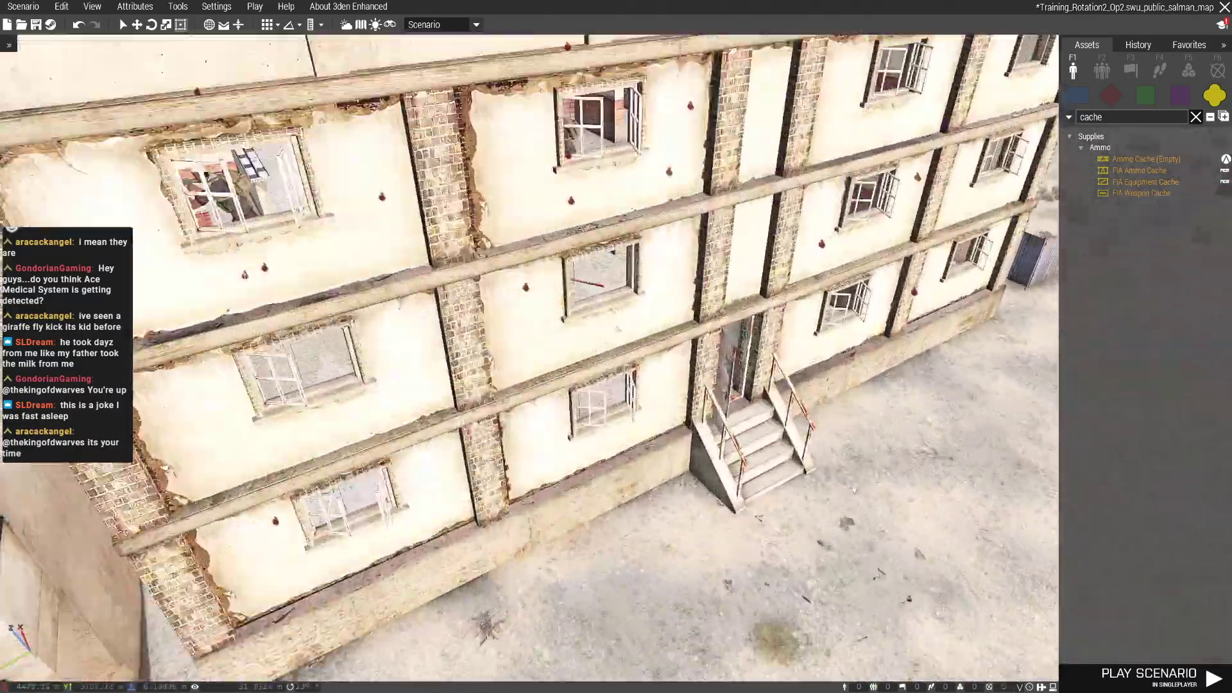
pyautogui.moveTo(568, 392); pyautogui.dragTo(568, 391, button='right')
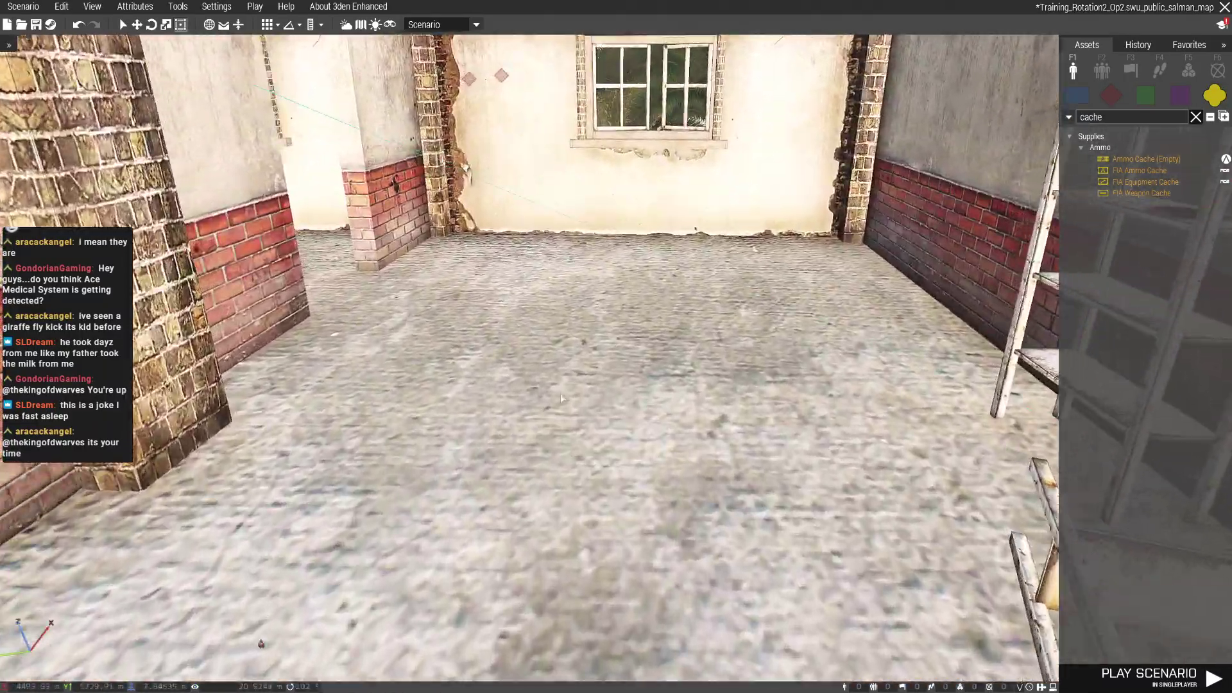
pyautogui.press('s')
pyautogui.moveTo(687, 427); pyautogui.dragTo(752, 339)
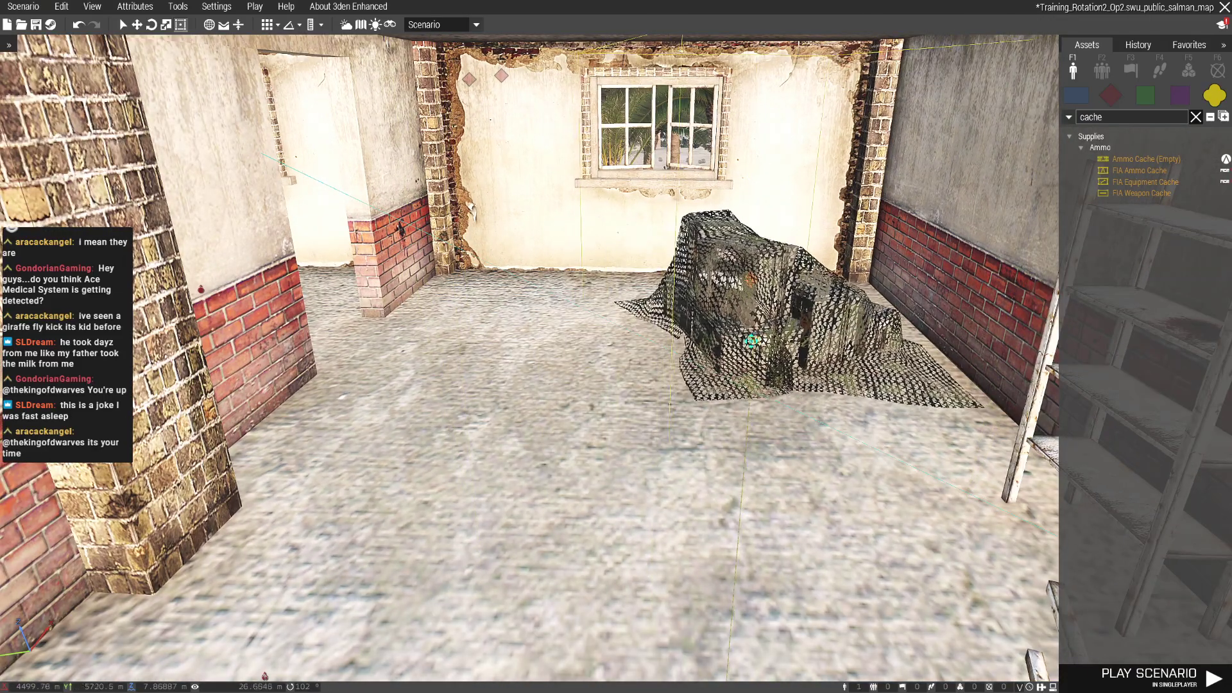
# Place an OPFOR-coloured Flag marker on the Sahwani Bazaar enemy group's building
pyautogui.press('m')
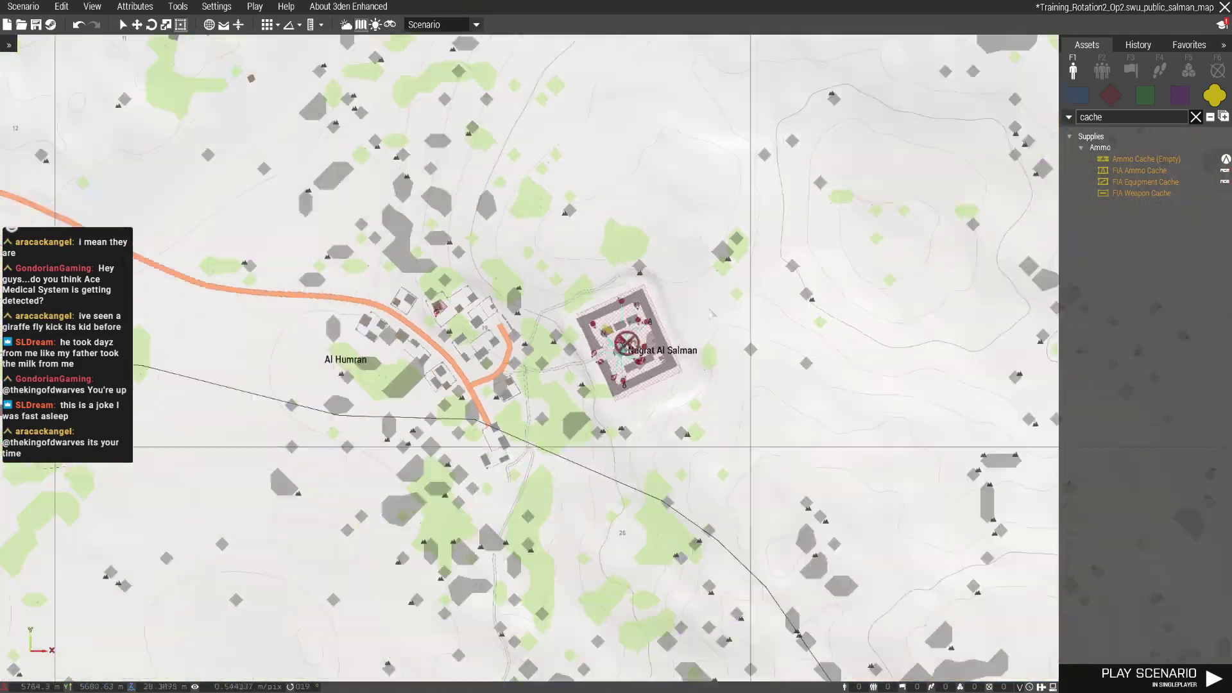
pyautogui.scroll(-3, 739, 312)
pyautogui.moveTo(481, 145); pyautogui.dragTo(665, 289, button='right')
pyautogui.scroll(4, 462, 511)
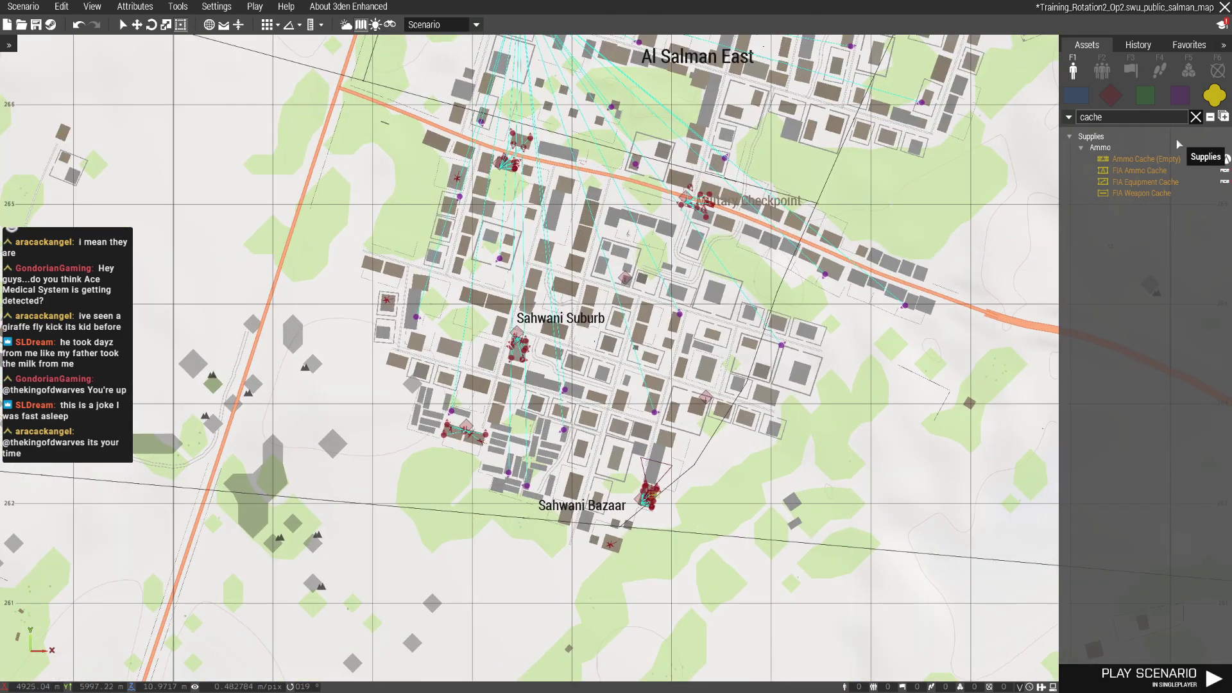
pyautogui.click(1218, 71)
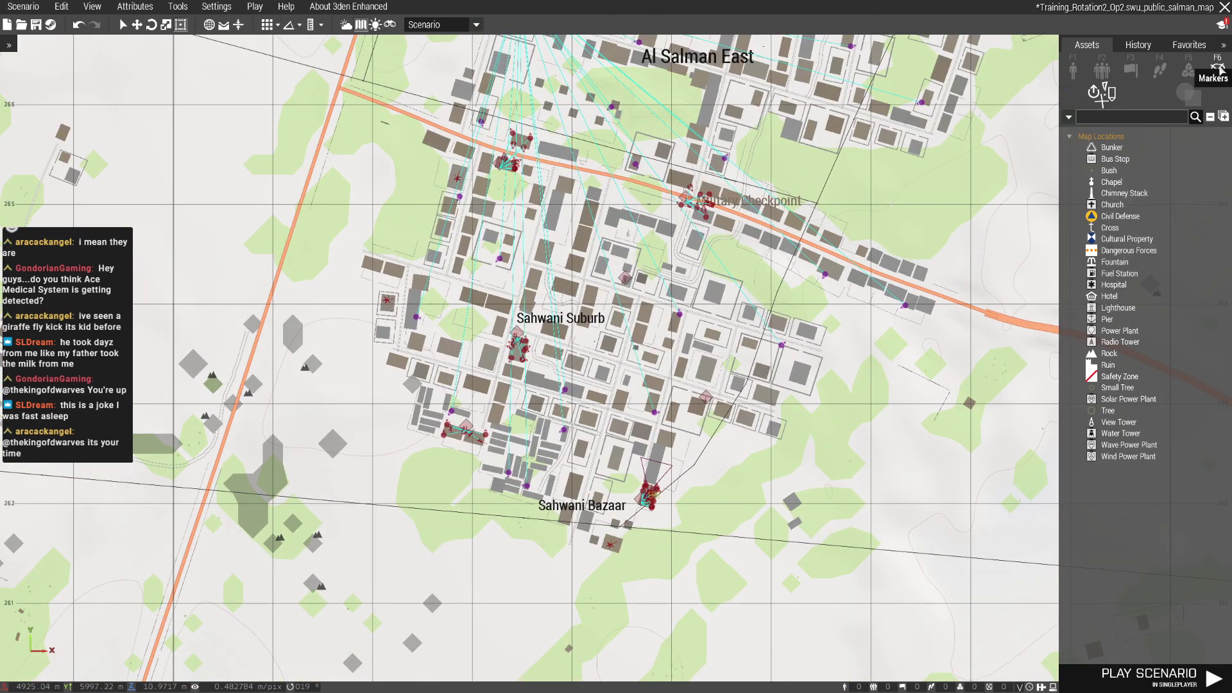
pyautogui.click(1109, 118)
pyautogui.write('m')
pyautogui.press('BackSpace')
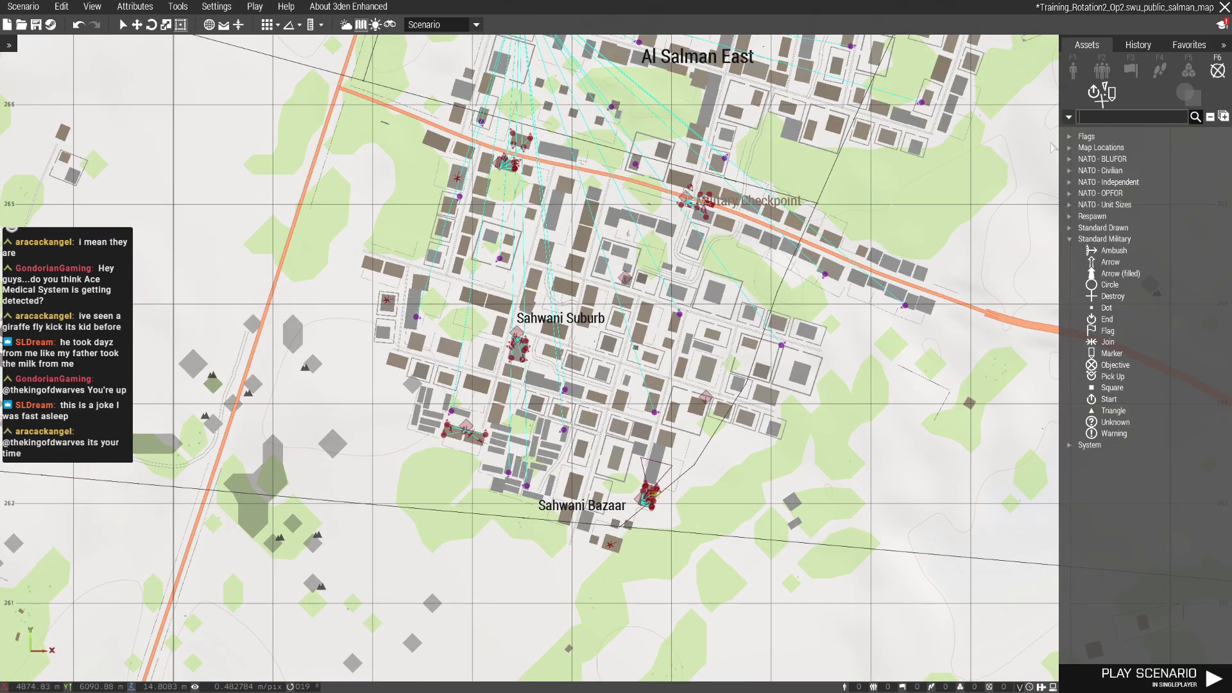
pyautogui.click(1108, 331)
pyautogui.scroll(5, 651, 493)
pyautogui.scroll(5, 674, 462)
pyautogui.scroll(3, 733, 424)
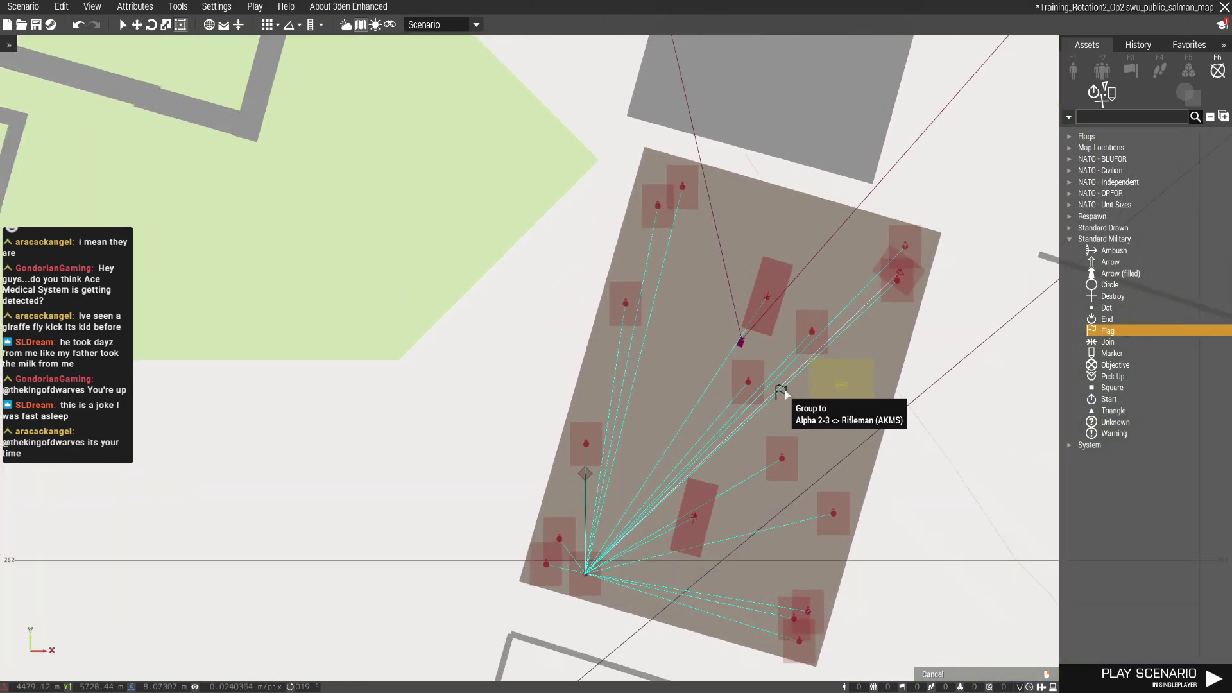
pyautogui.doubleClick(786, 388)
pyautogui.click(674, 299)
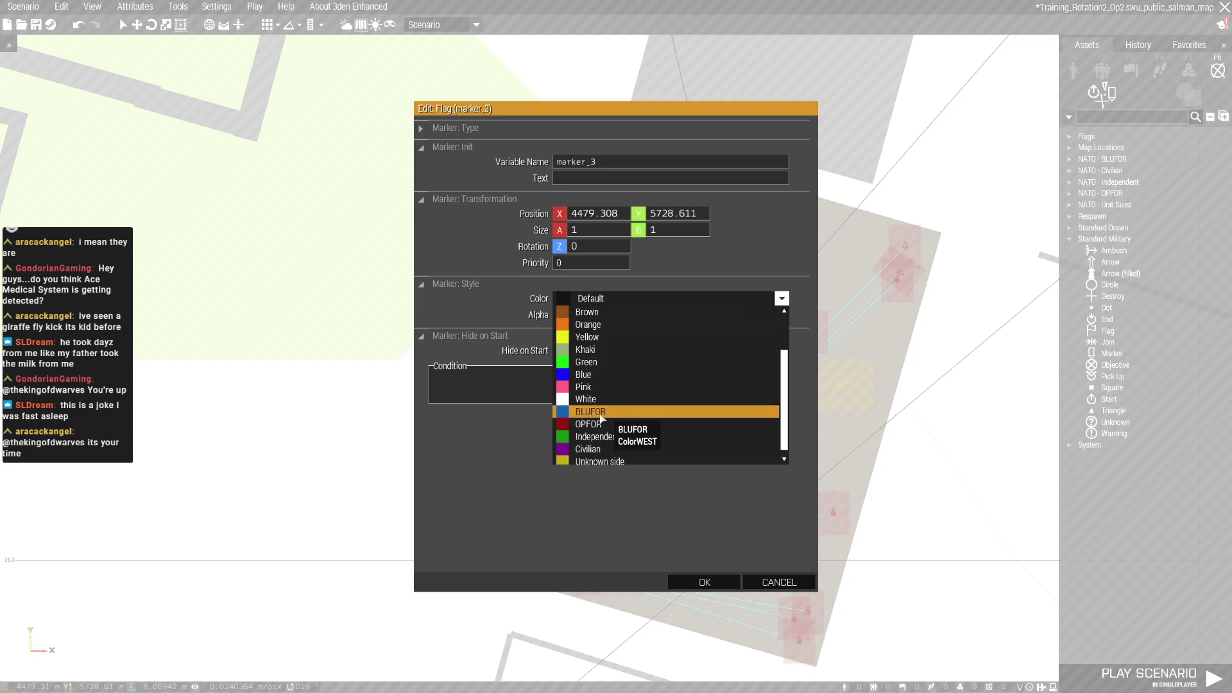
pyautogui.click(589, 424)
pyautogui.click(680, 580)
pyautogui.scroll(-3, 500, 409)
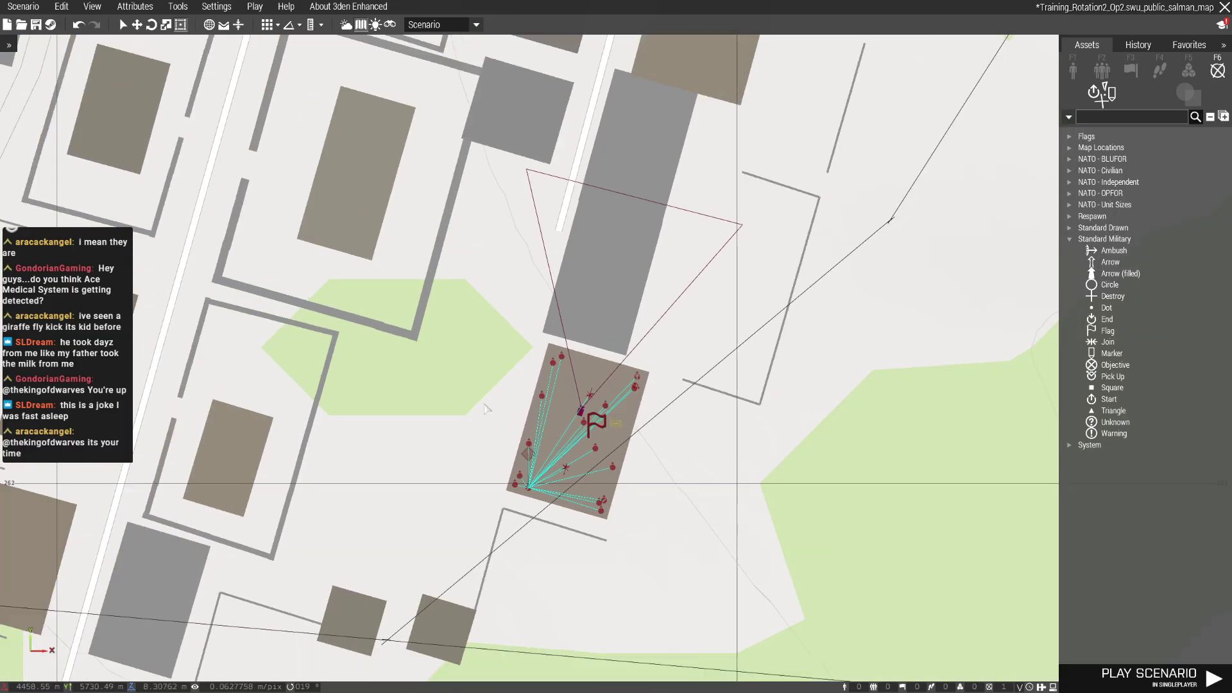
pyautogui.scroll(-3, 501, 410)
pyautogui.scroll(-3, 501, 409)
pyautogui.scroll(2, 600, 353)
pyautogui.scroll(1, 600, 353)
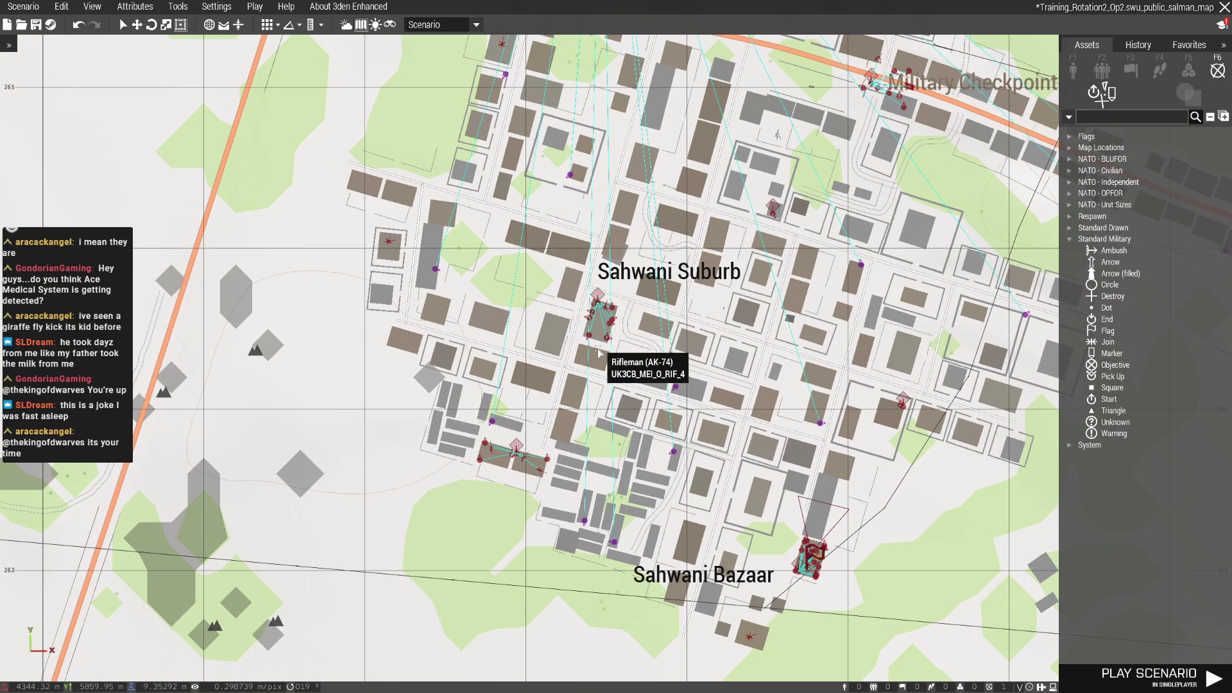
pyautogui.scroll(-3, 600, 354)
pyautogui.scroll(2, 606, 347)
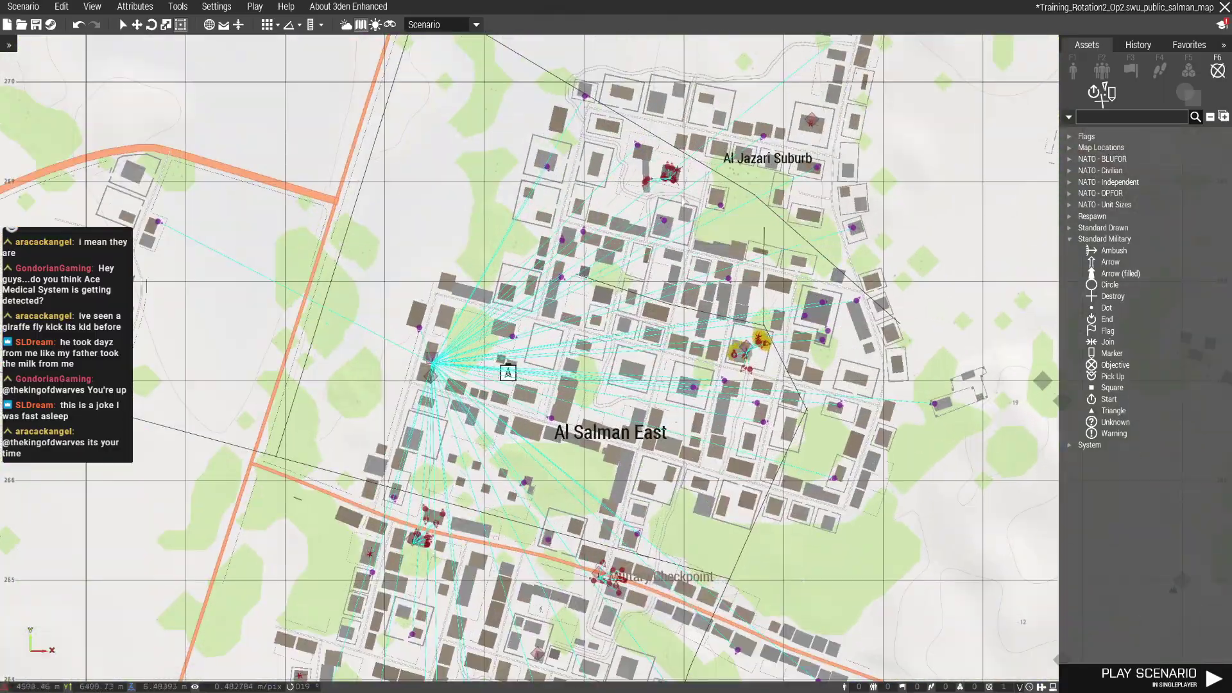
pyautogui.scroll(2, 605, 346)
# Fly the 3D camera into the building to inspect the weapon cache
pyautogui.press('m')
pyautogui.press('w')
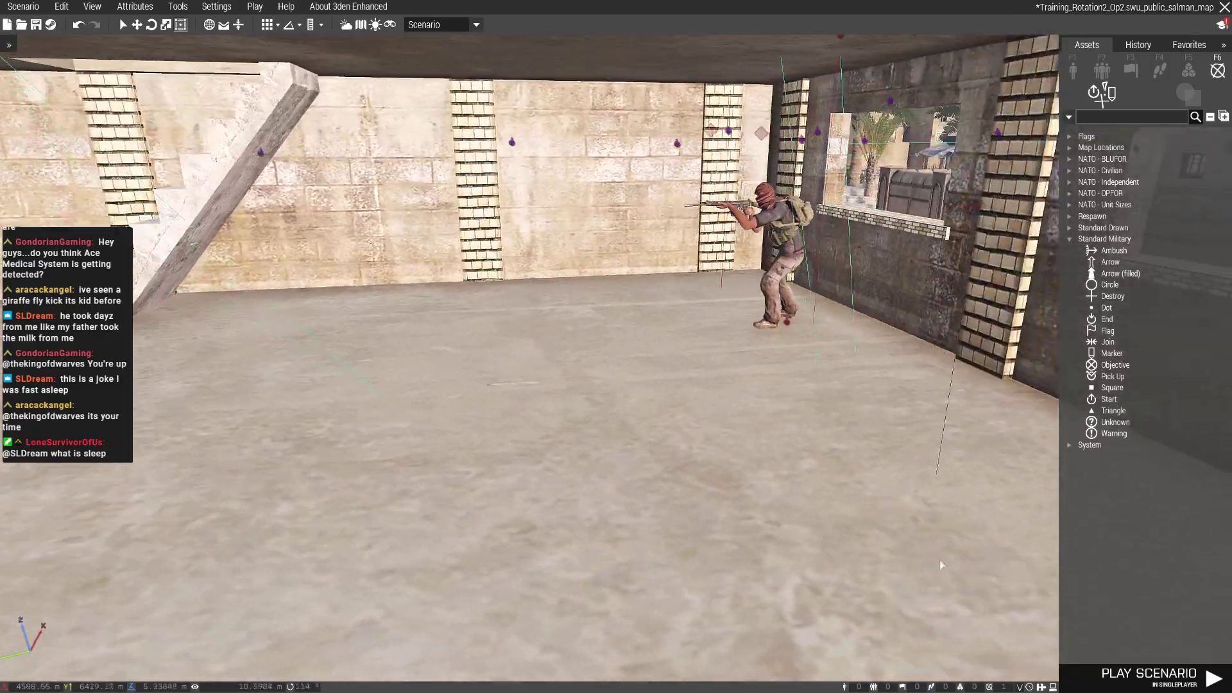
pyautogui.moveTo(942, 564); pyautogui.dragTo(628, 442, button='right')
pyautogui.hotkey('ctrl', 'v')
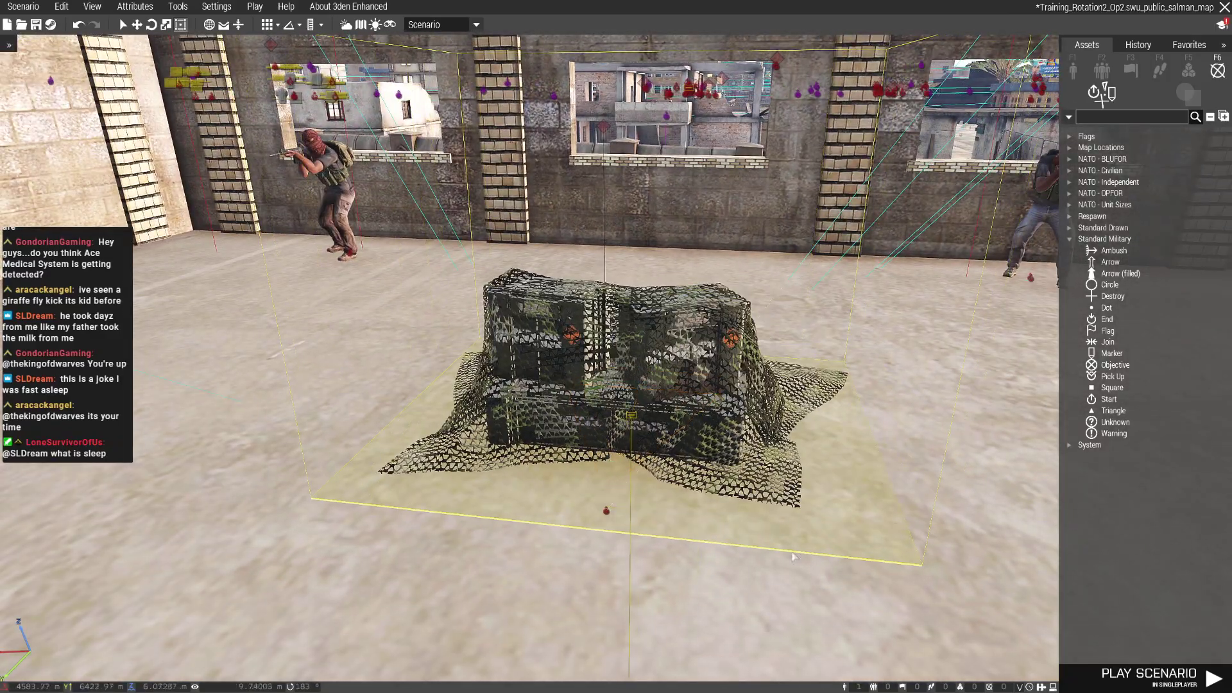
pyautogui.press('m')
pyautogui.scroll(3, 547, 381)
pyautogui.scroll(5, 549, 378)
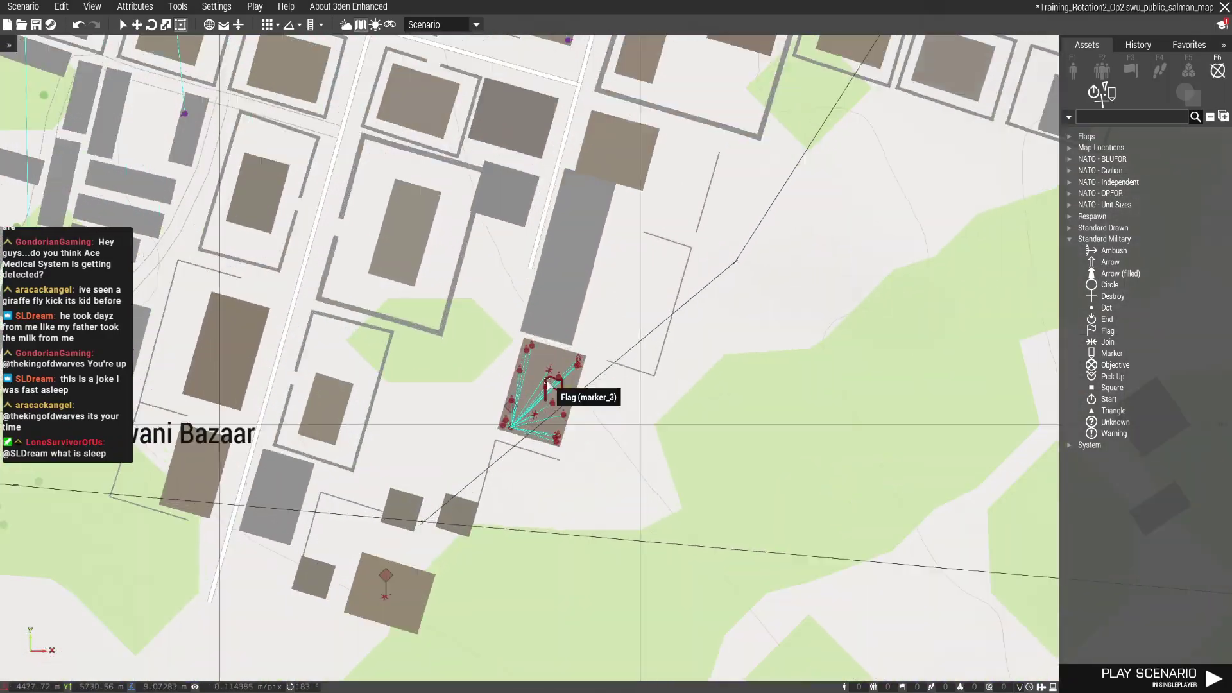
pyautogui.scroll(3, 549, 377)
pyautogui.scroll(-5, 651, 312)
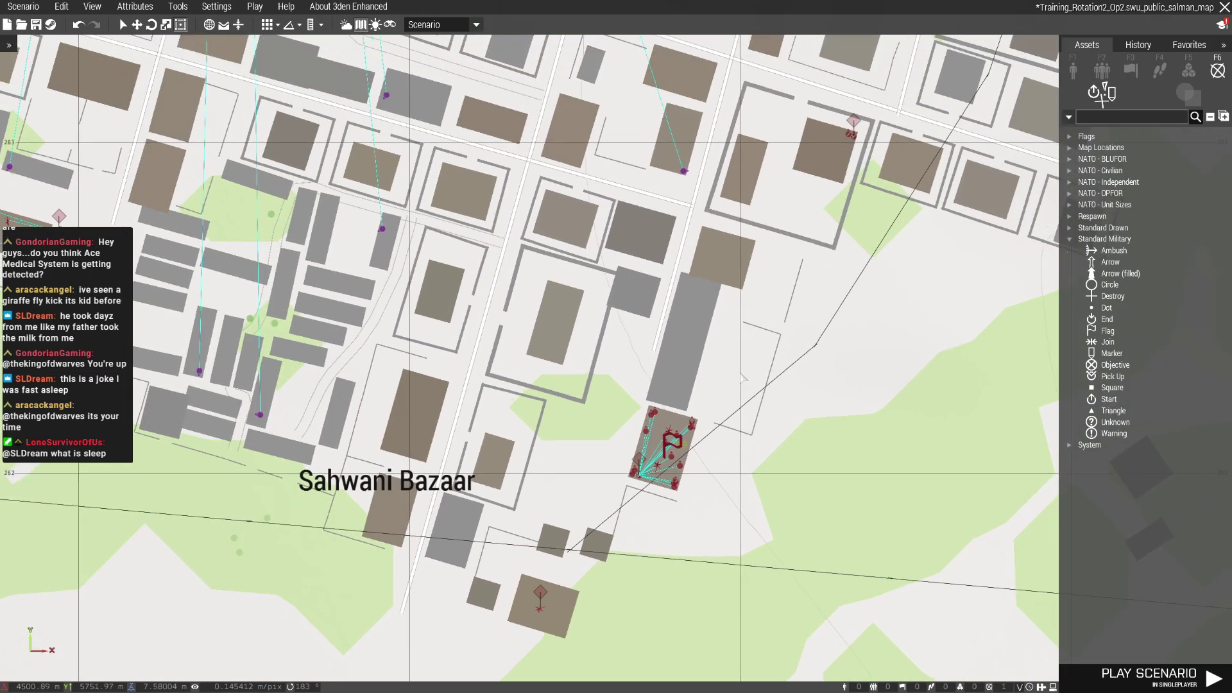
pyautogui.scroll(-3, 650, 311)
pyautogui.scroll(3, 724, 311)
pyautogui.scroll(2, 723, 310)
pyautogui.scroll(3, 725, 306)
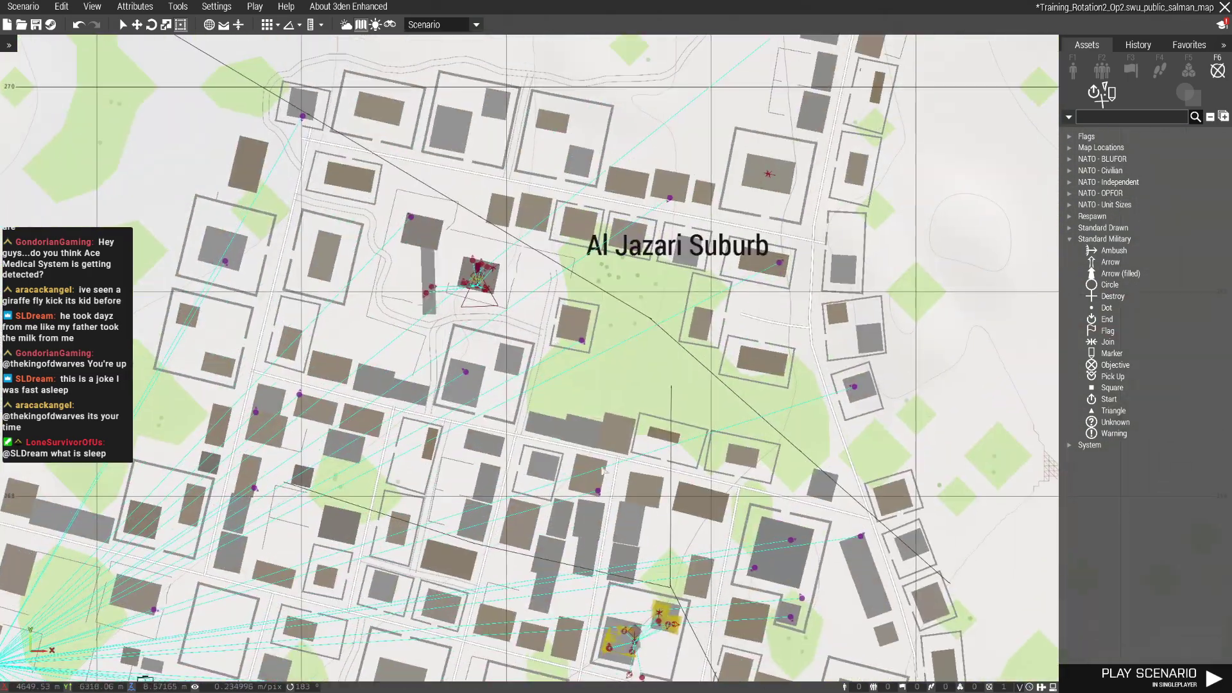
pyautogui.scroll(3, 488, 254)
pyautogui.scroll(-3, 473, 273)
pyautogui.scroll(-3, 501, 308)
pyautogui.scroll(-3, 718, 328)
pyautogui.scroll(3, 545, 339)
pyautogui.scroll(3, 500, 318)
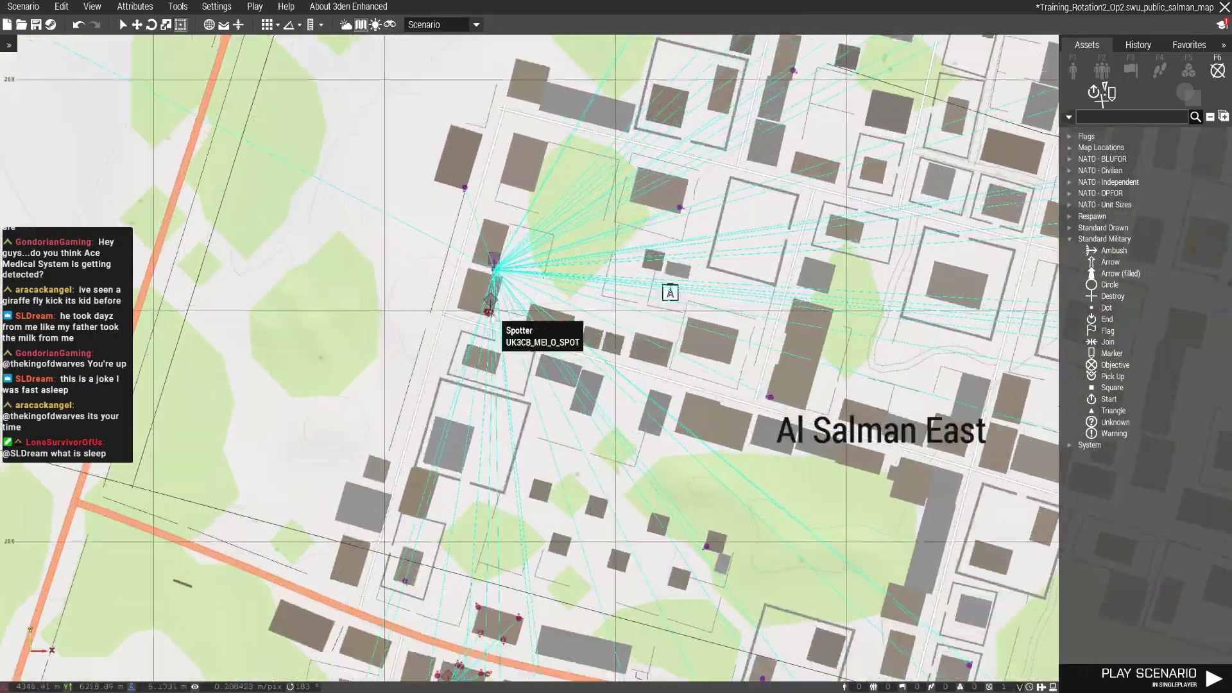
pyautogui.scroll(2, 495, 322)
# Fly the camera over the town into the roofless brick building's room
pyautogui.press('m')
pyautogui.press('w')
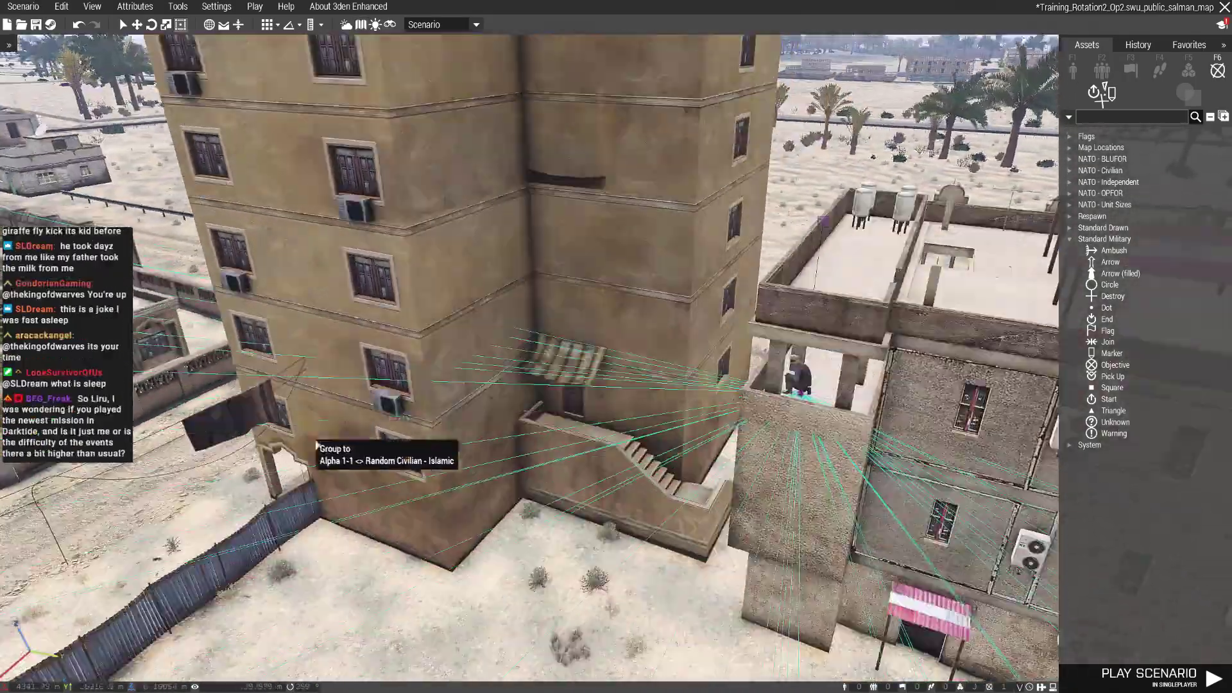
pyautogui.press('w')
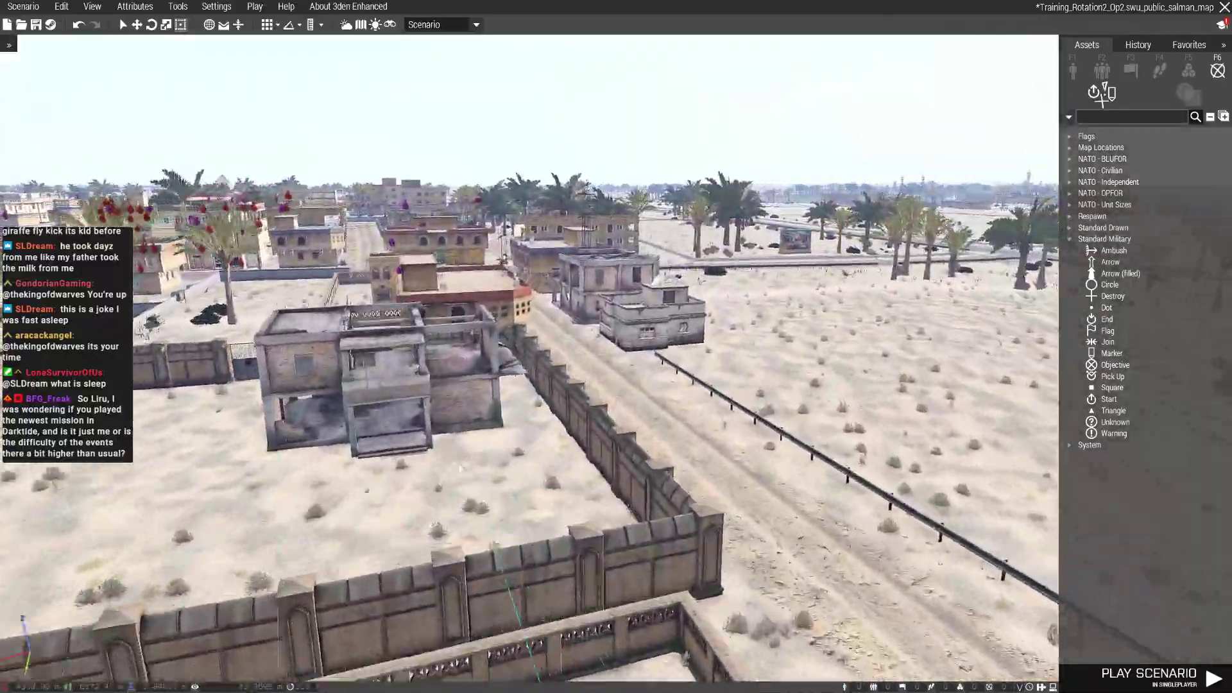
pyautogui.press('w')
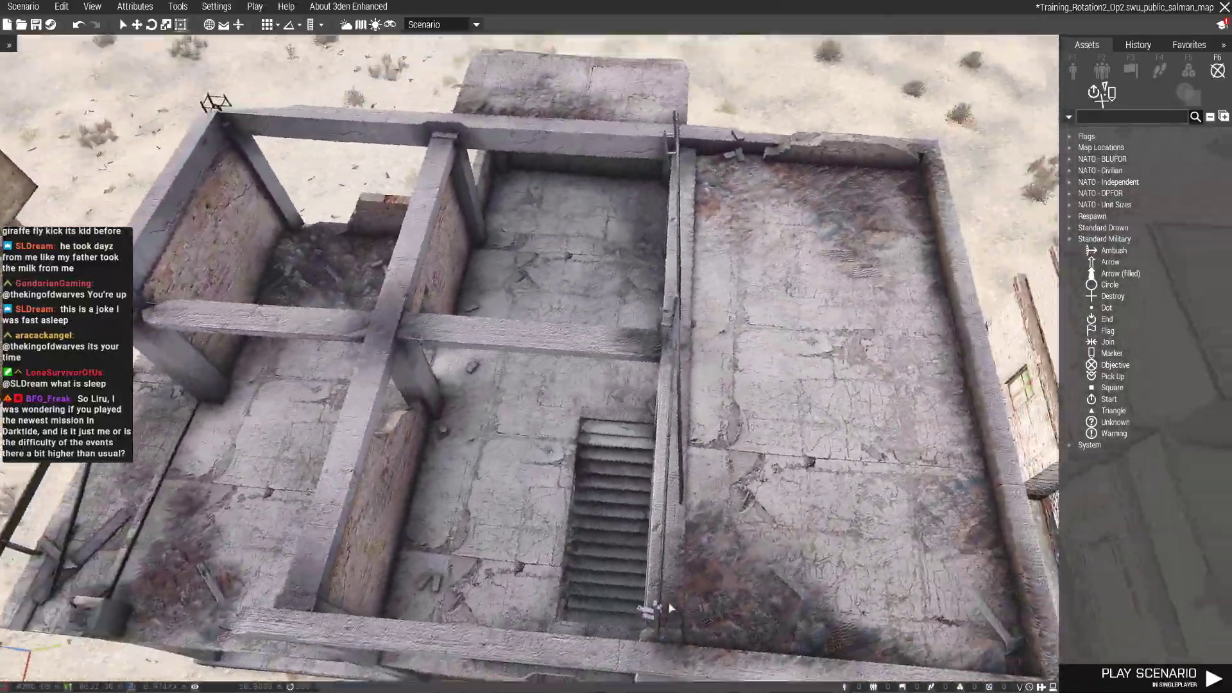
pyautogui.press('m')
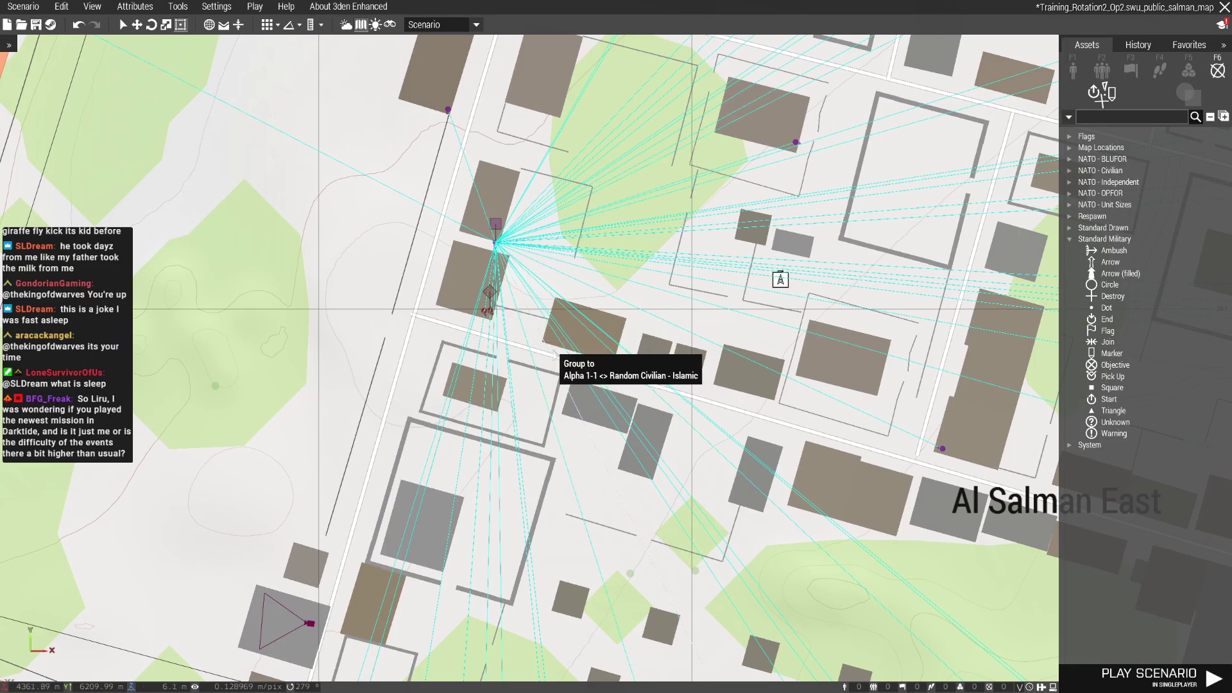
pyautogui.press('m')
pyautogui.press('w')
pyautogui.scroll(-3, 571, 421)
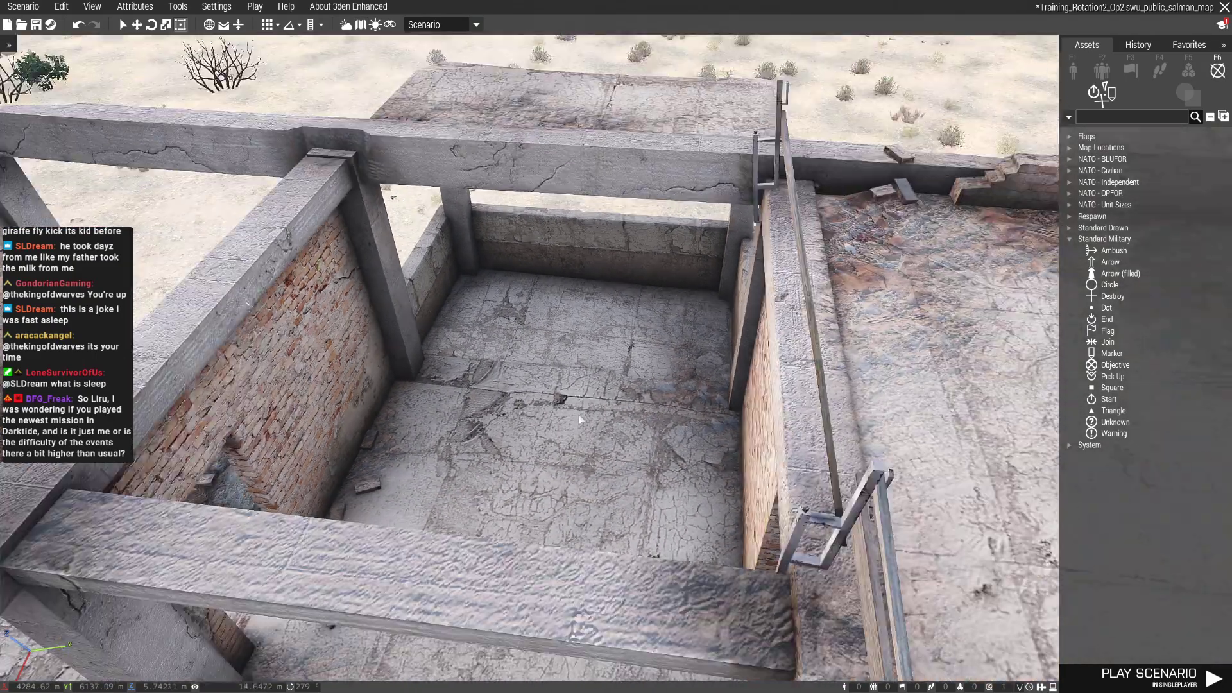
pyautogui.press('m')
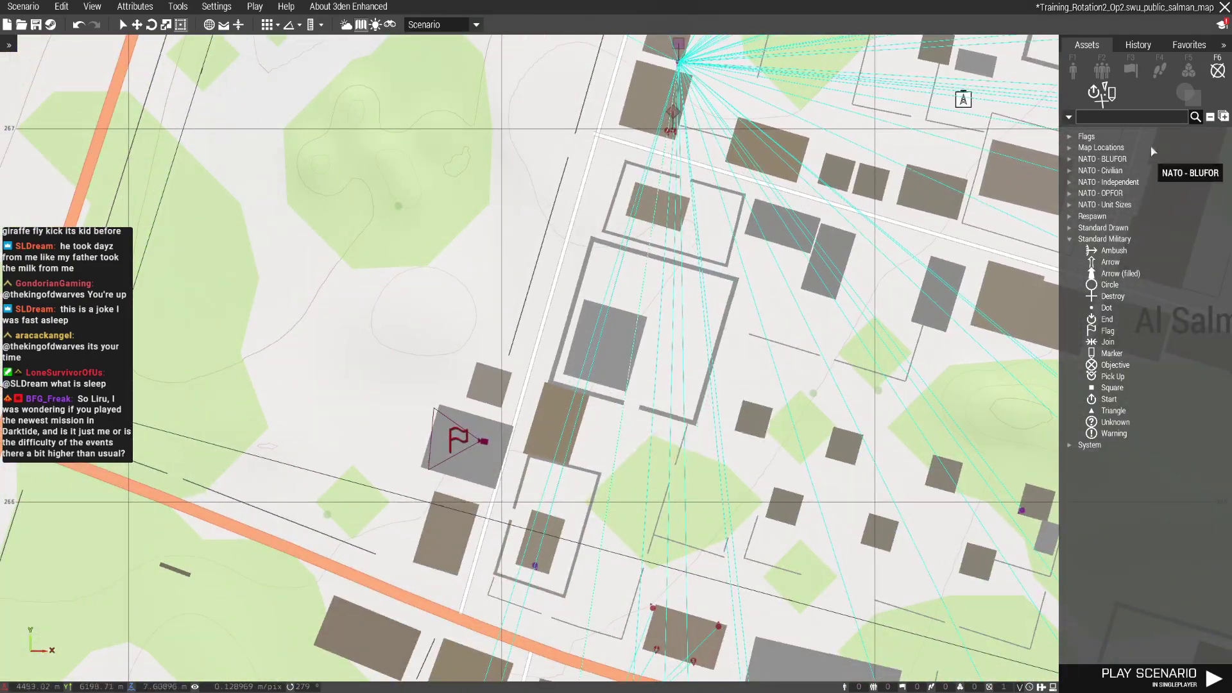
# Drop an FIA Weapon Cache onto the roofless brick building's room floor
pyautogui.press('F1')
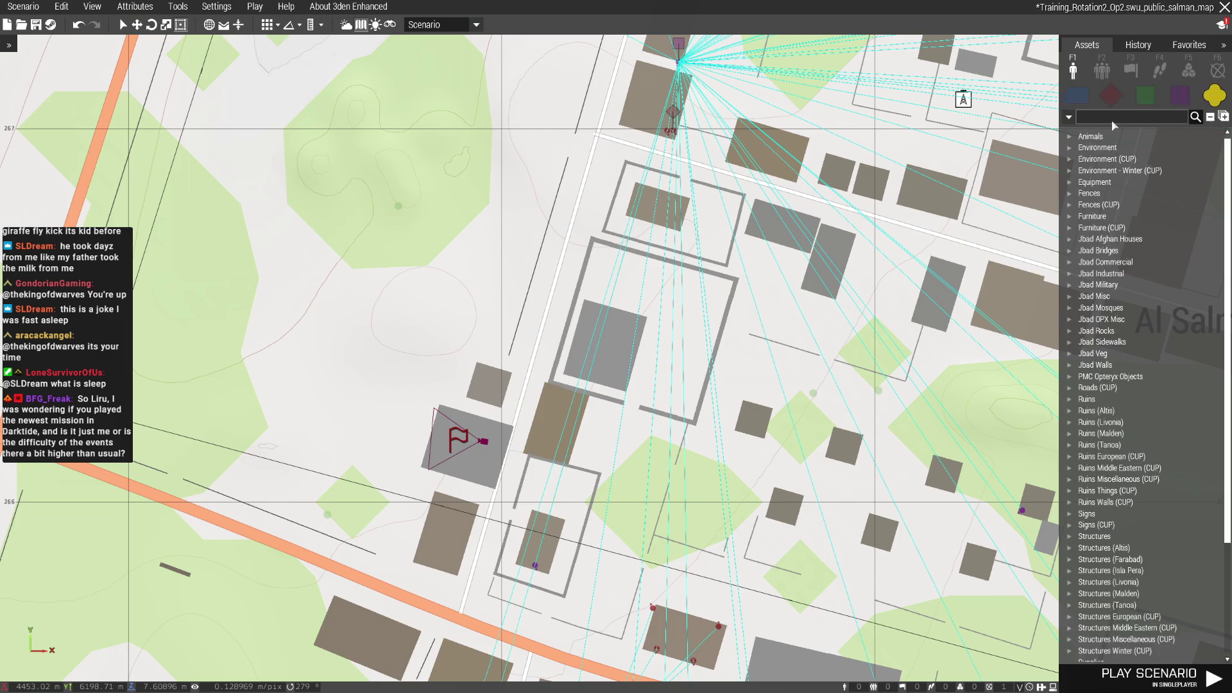
pyautogui.write('cache')
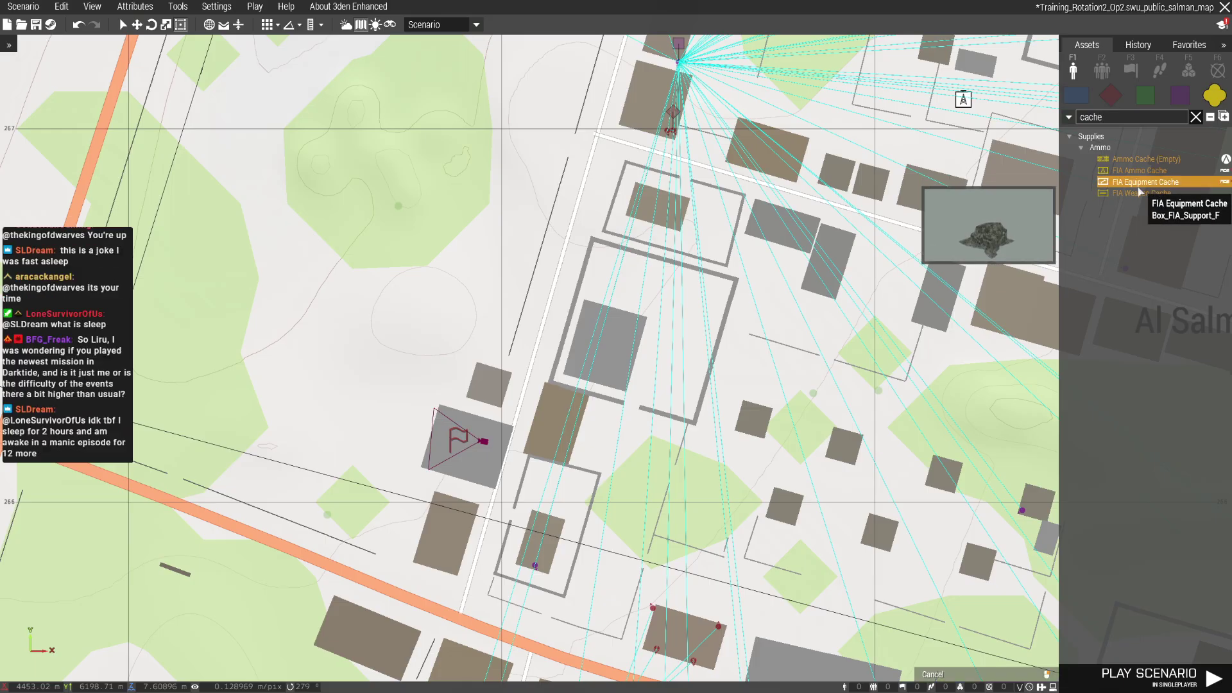
pyautogui.click(1143, 193)
pyautogui.press('m')
pyautogui.click(578, 380)
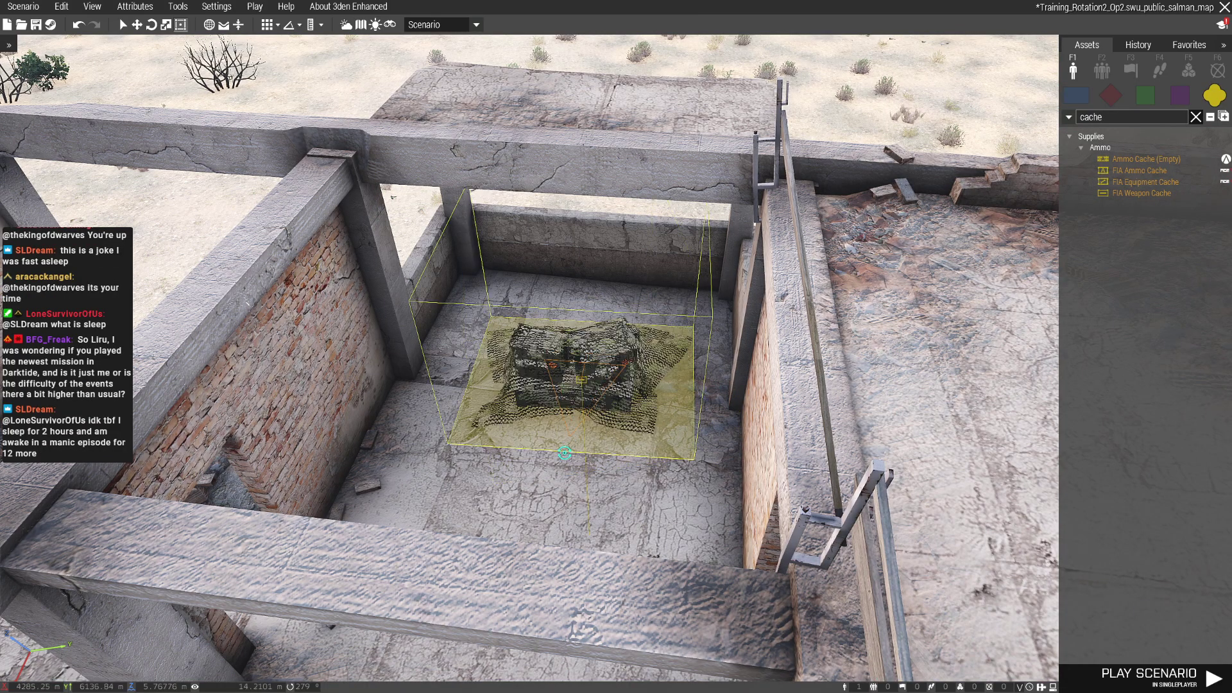
pyautogui.press('m')
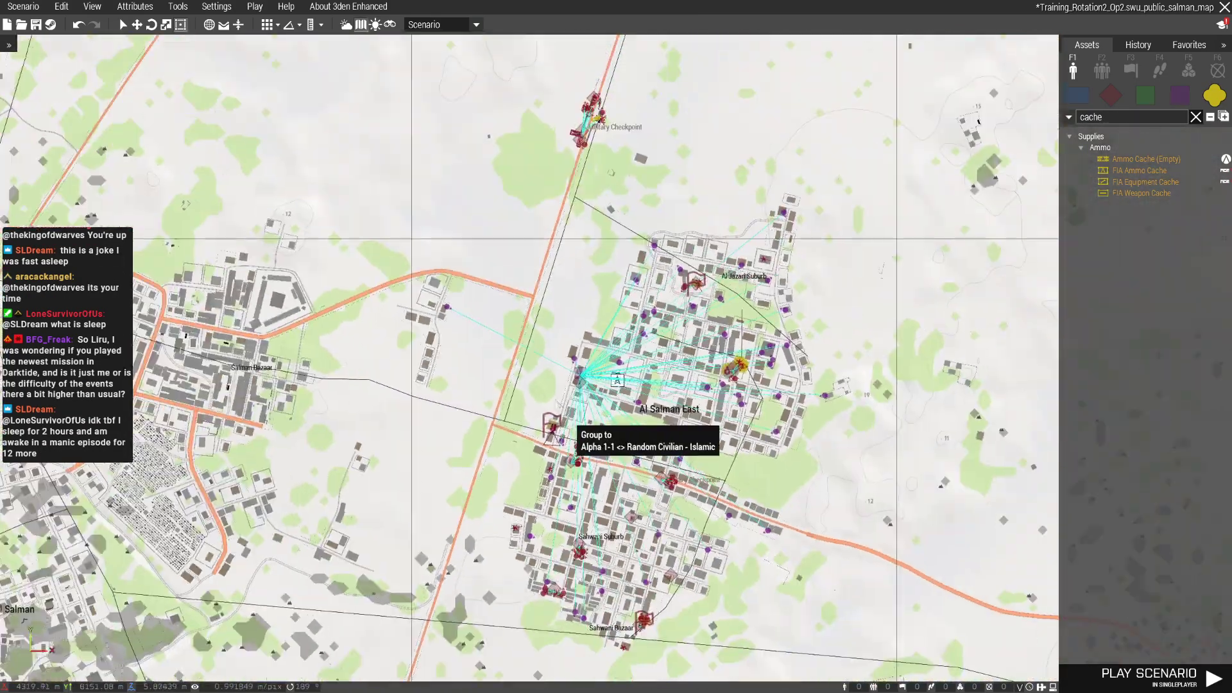
pyautogui.scroll(3, 636, 387)
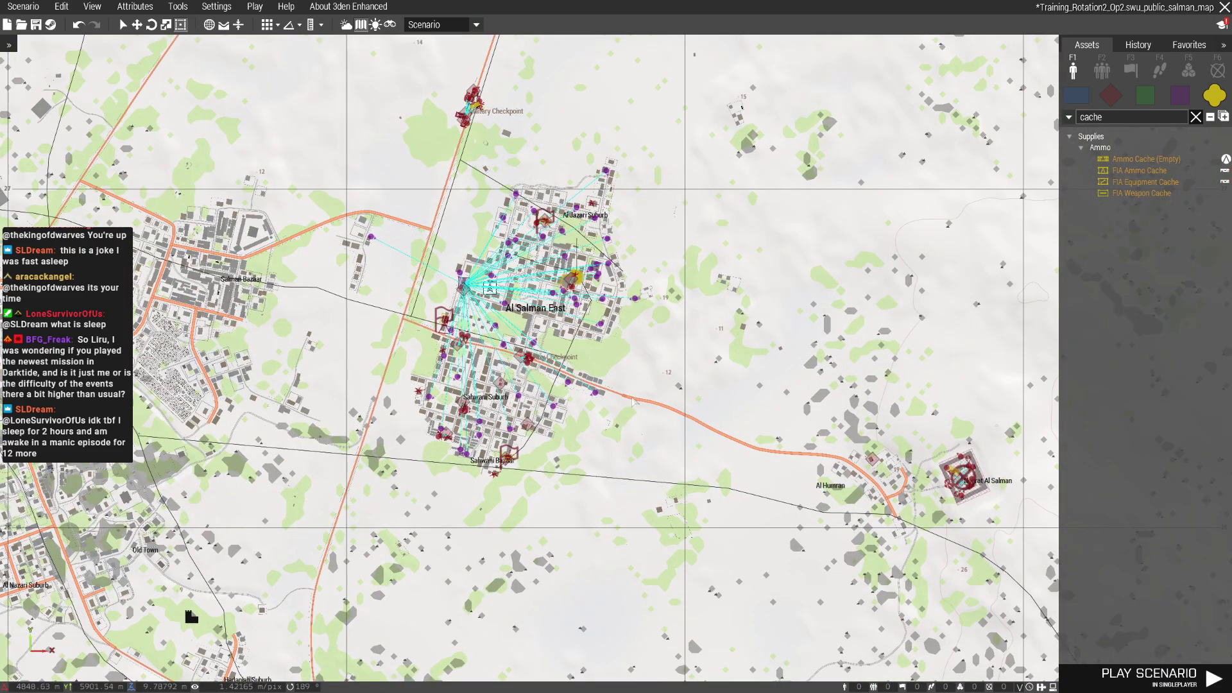
pyautogui.press('m')
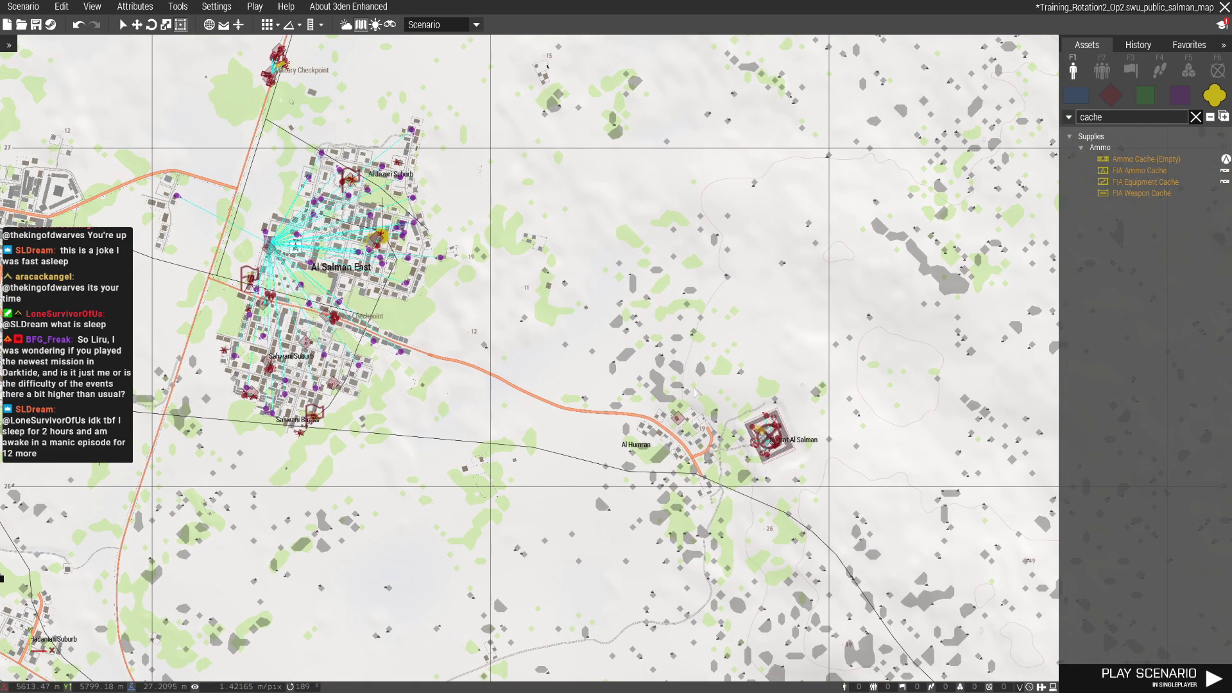
# Launch Play in Multiplayer and confirm hosting the local server
pyautogui.click(256, 8)
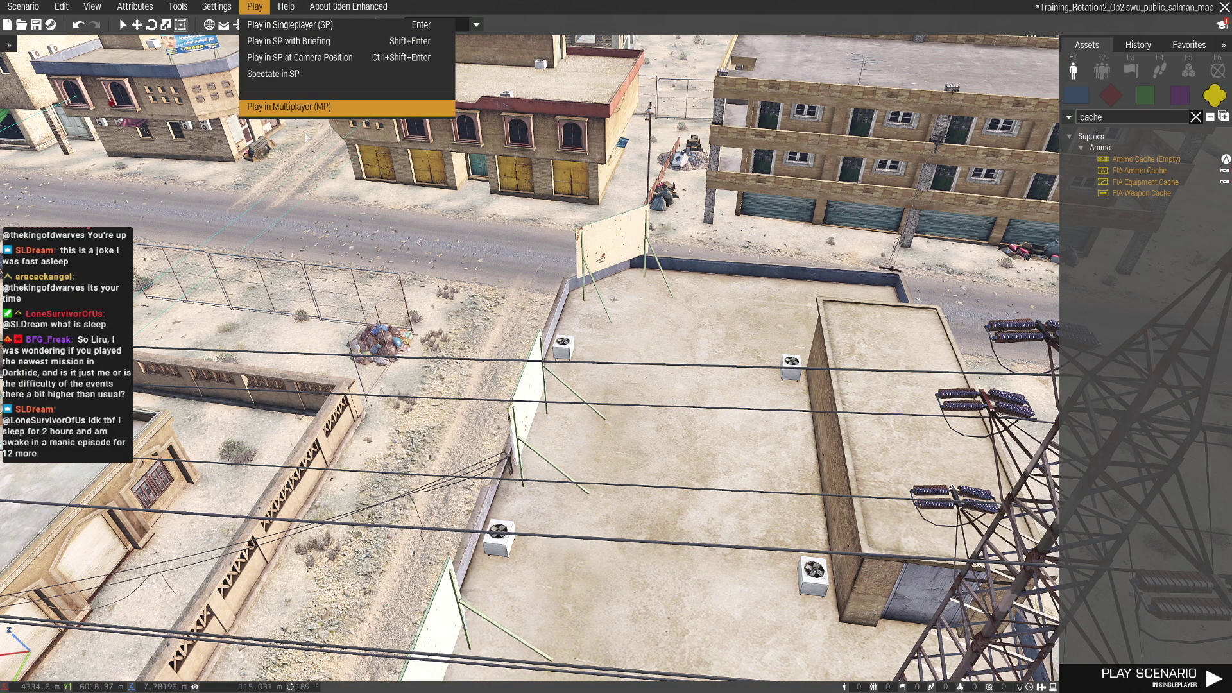
pyautogui.click(289, 105)
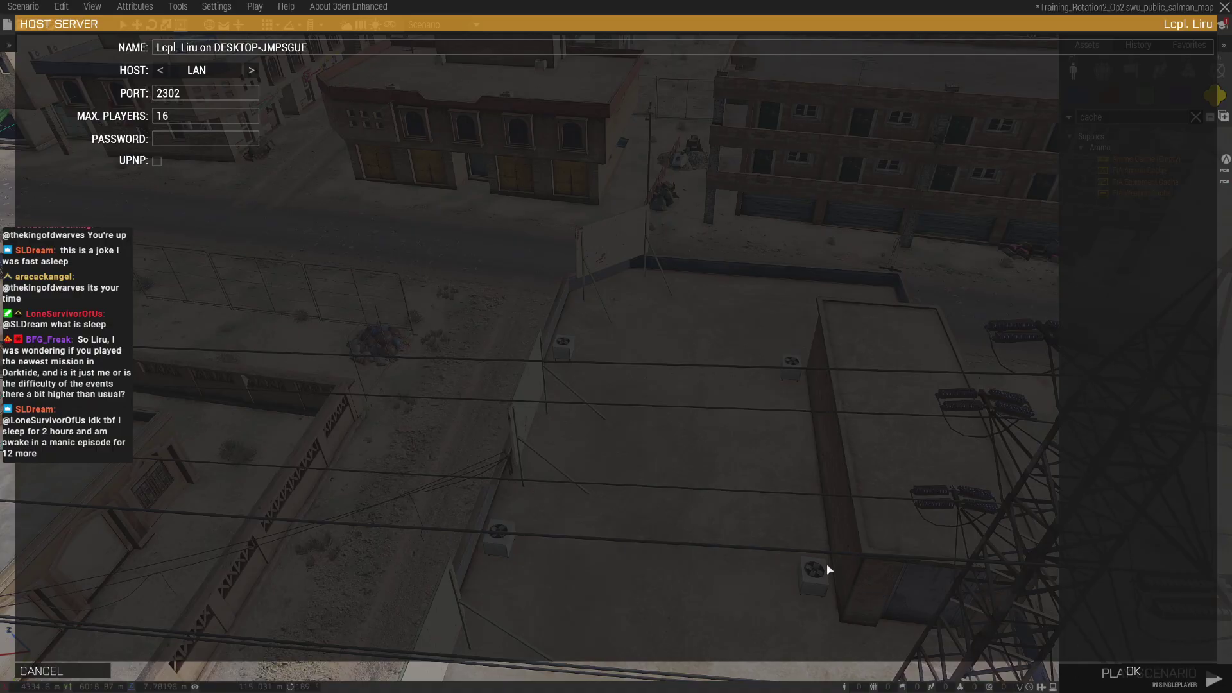
pyautogui.press('Return')
pyautogui.scroll(-3, 183, 178)
pyautogui.scroll(3, 174, 173)
pyautogui.scroll(-5, 159, 155)
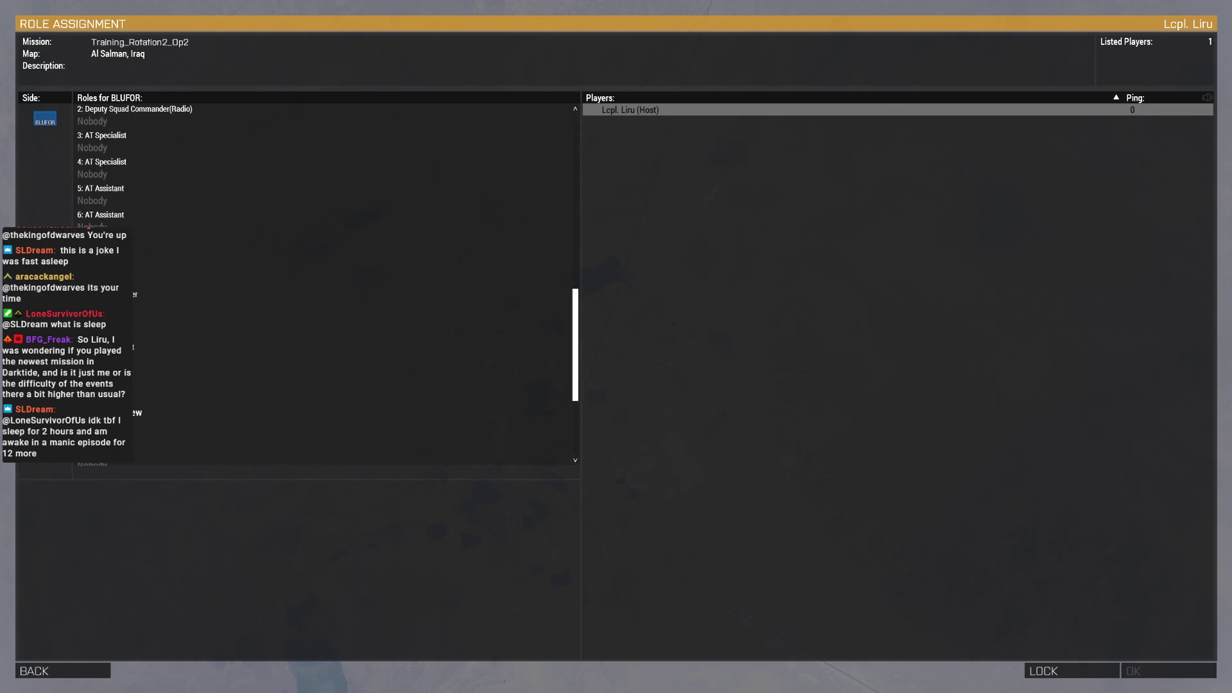
pyautogui.scroll(-2, 290, 280)
pyautogui.scroll(-2, 289, 280)
pyautogui.scroll(2, 288, 279)
pyautogui.scroll(5, 289, 279)
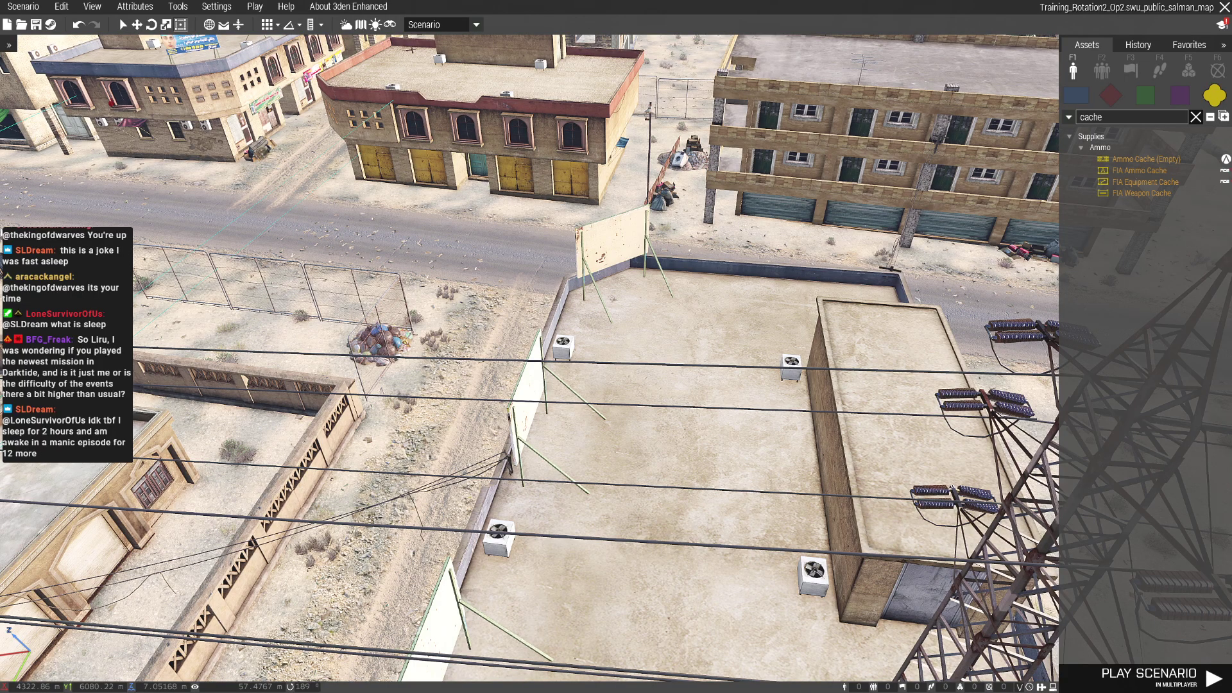
# Fly to the airfield infantry formation and confirm the officer's attributes
pyautogui.press('m')
pyautogui.scroll(-3, 663, 271)
pyautogui.scroll(3, 664, 270)
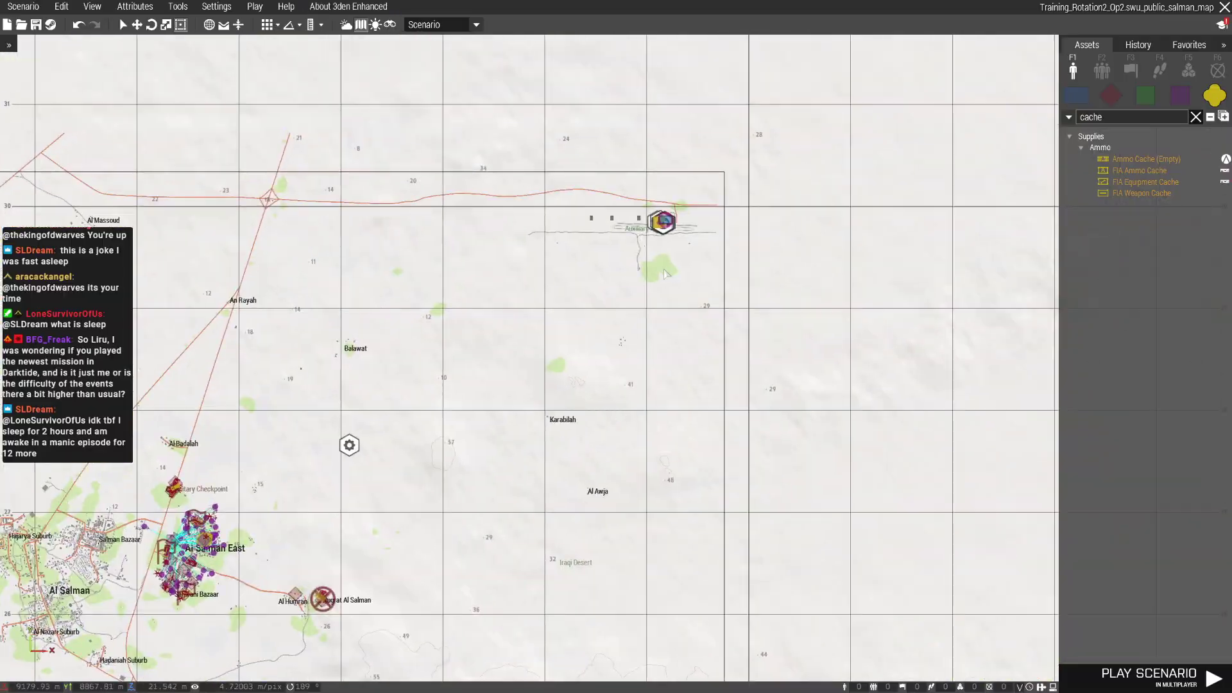
pyautogui.press('m')
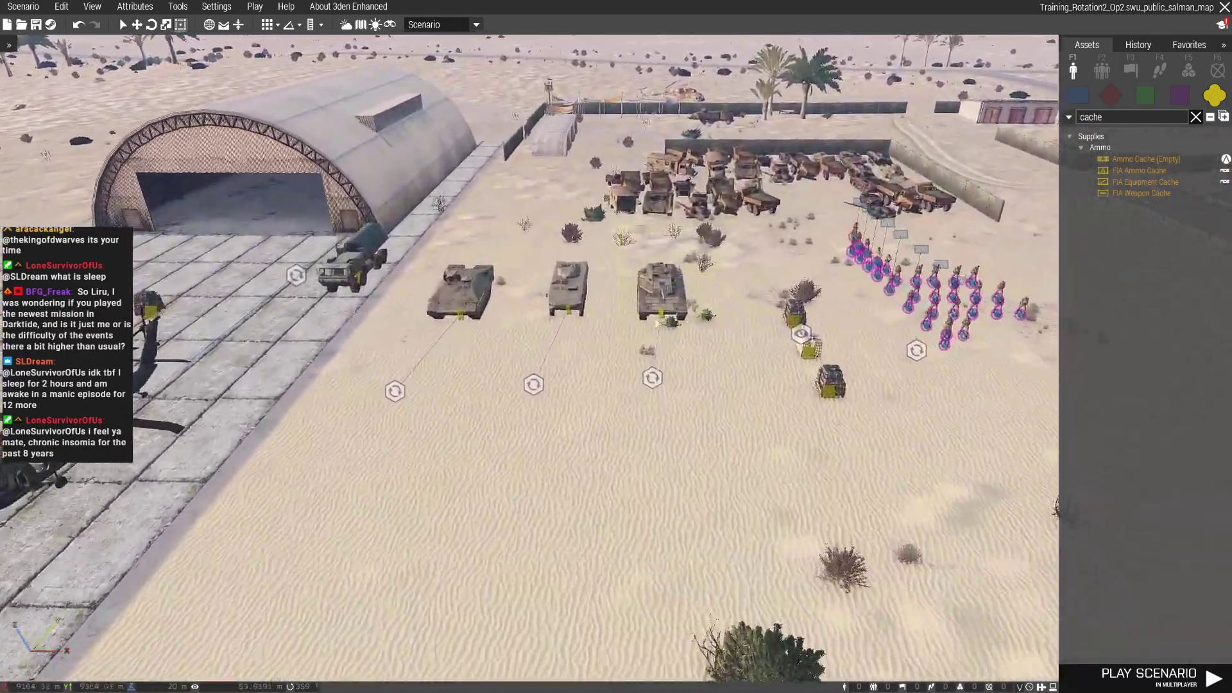
pyautogui.press('w')
pyautogui.press('d')
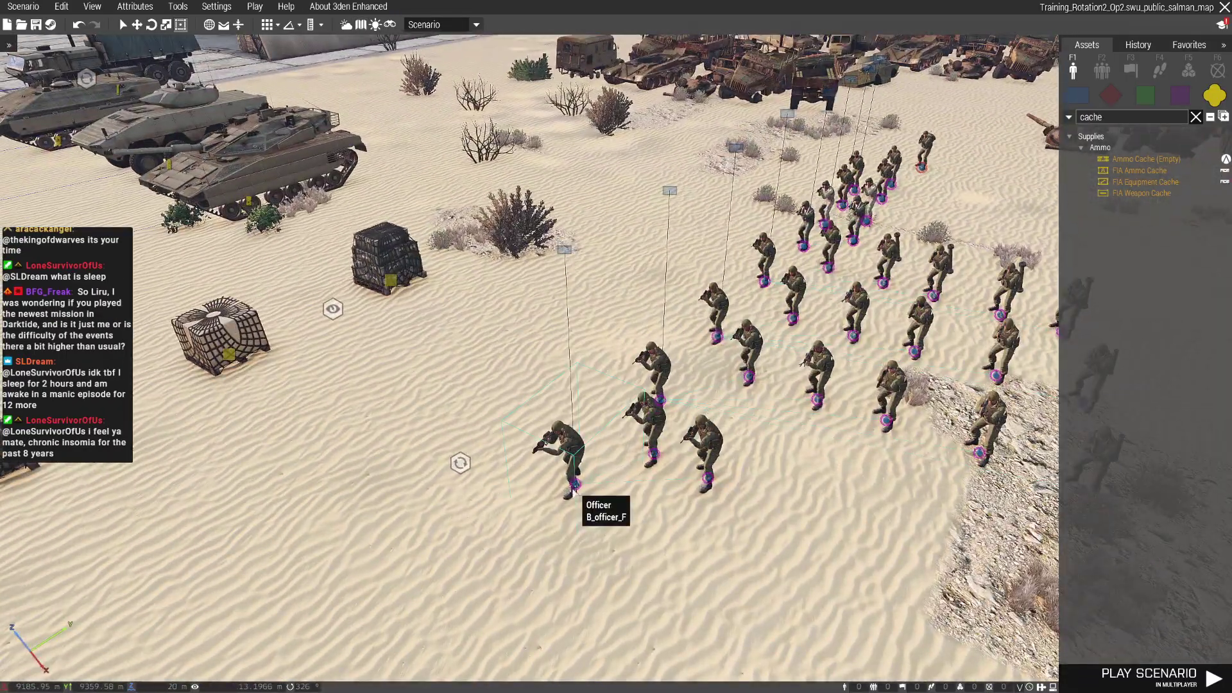
pyautogui.doubleClick(573, 489)
pyautogui.write('1: Officer@Command Team')
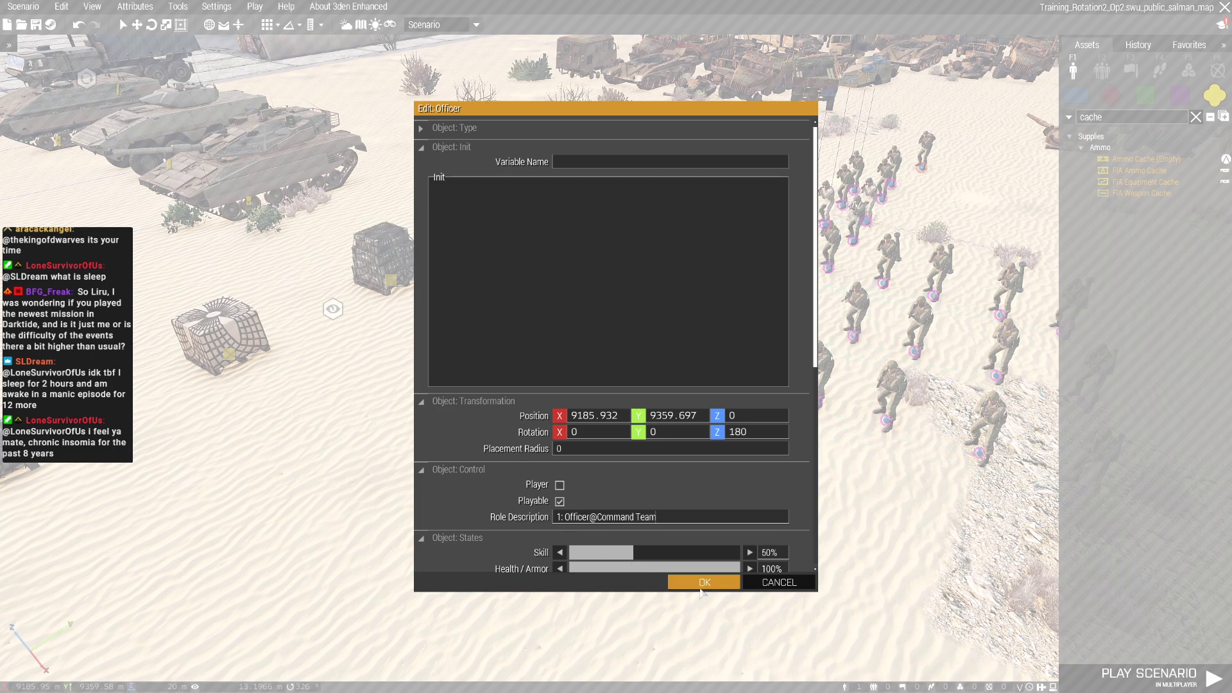
pyautogui.click(704, 583)
pyautogui.press('d')
pyautogui.press('w')
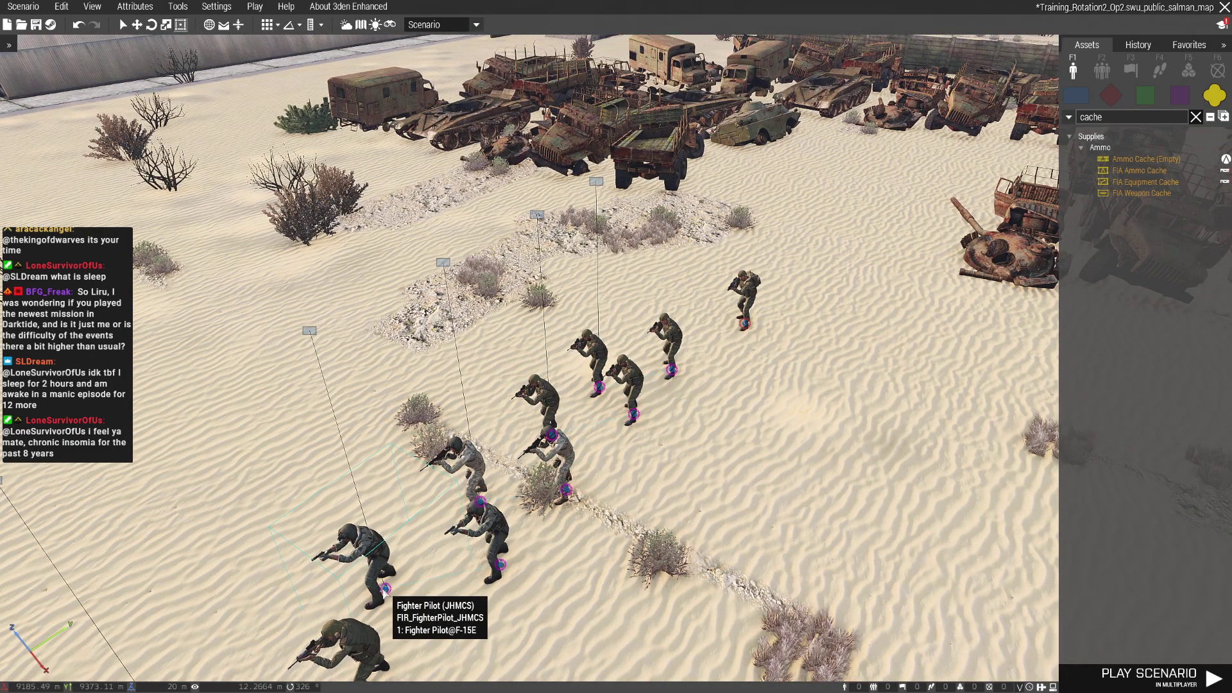
# Set the fighter pilots' role descriptions to '1: Pilot@AH-64' and '2: Gunner'
pyautogui.doubleClick(384, 585)
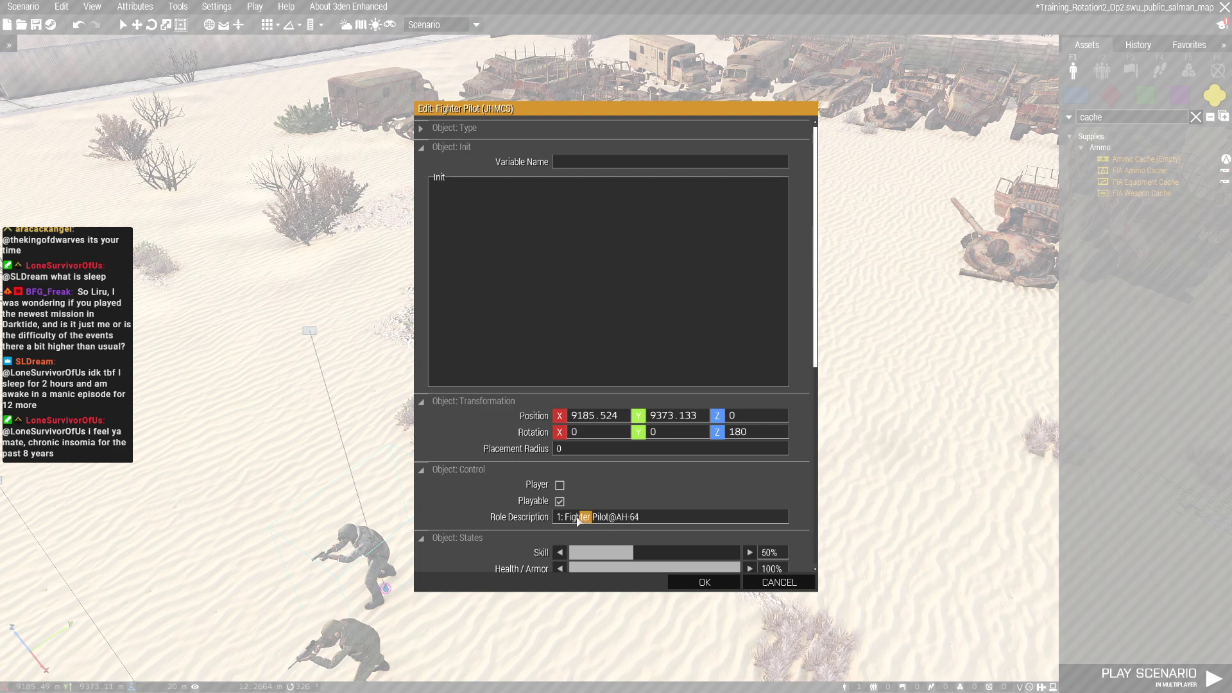
pyautogui.click(692, 583)
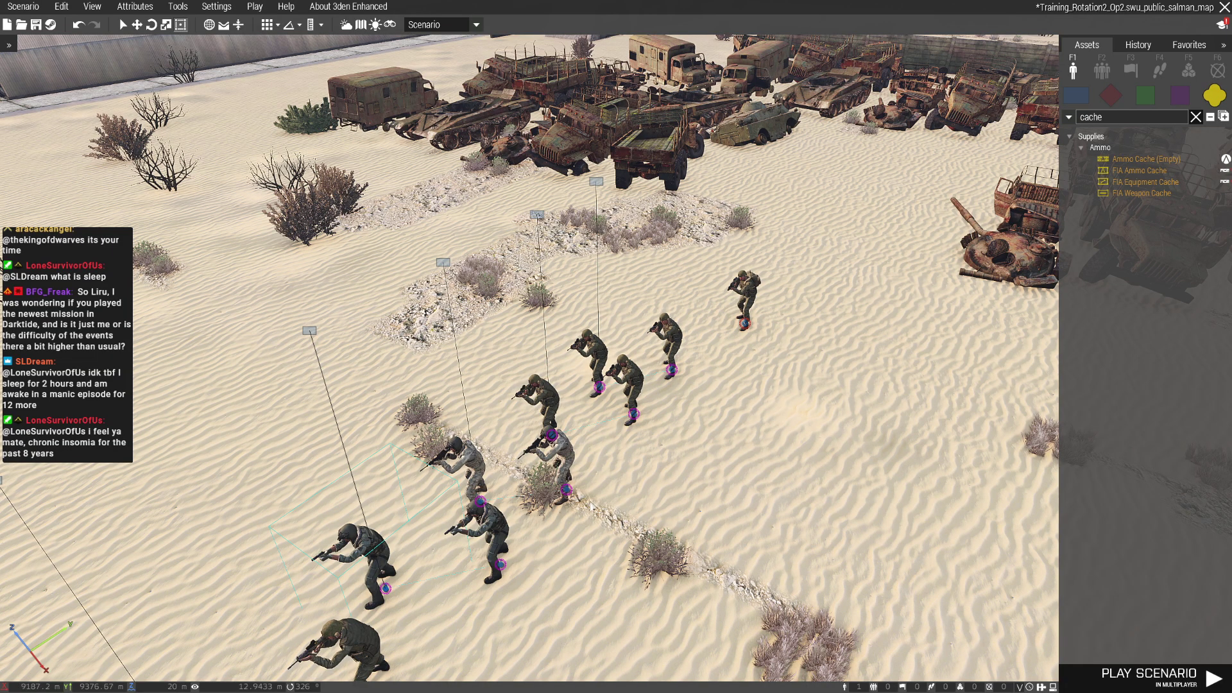
pyautogui.doubleClick(614, 533)
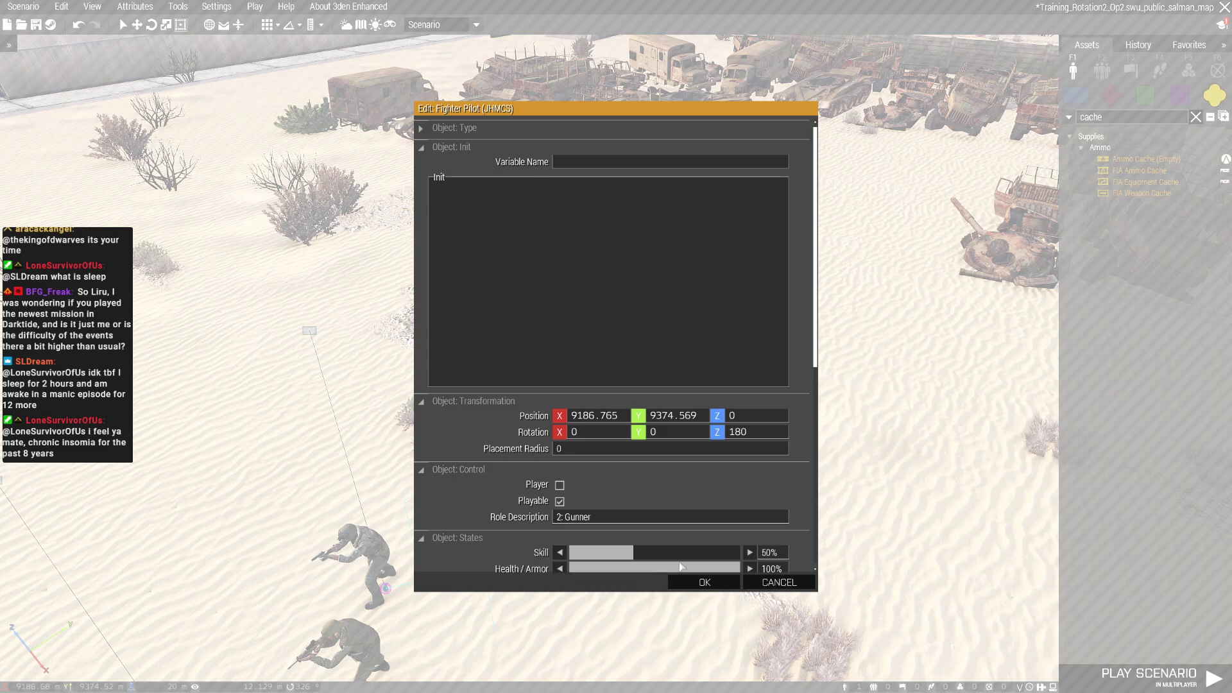
pyautogui.click(701, 582)
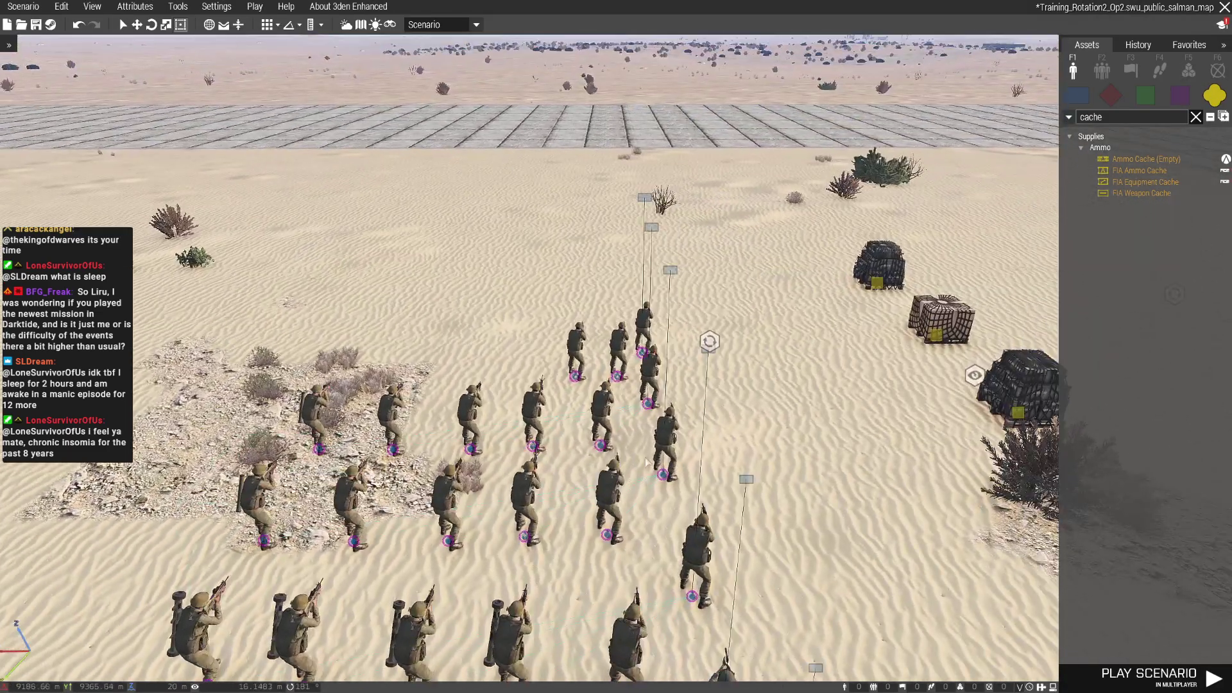
pyautogui.moveTo(690, 535); pyautogui.dragTo(691, 535, button='right')
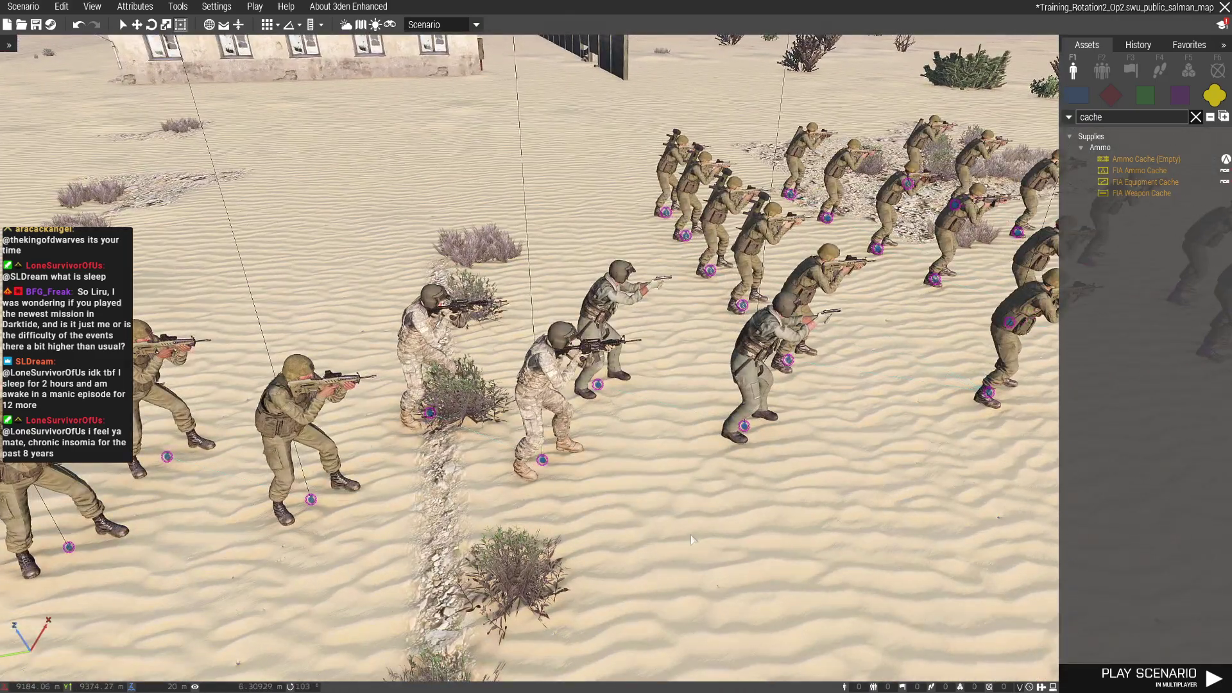
pyautogui.moveTo(690, 534); pyautogui.dragTo(765, 507, button='right')
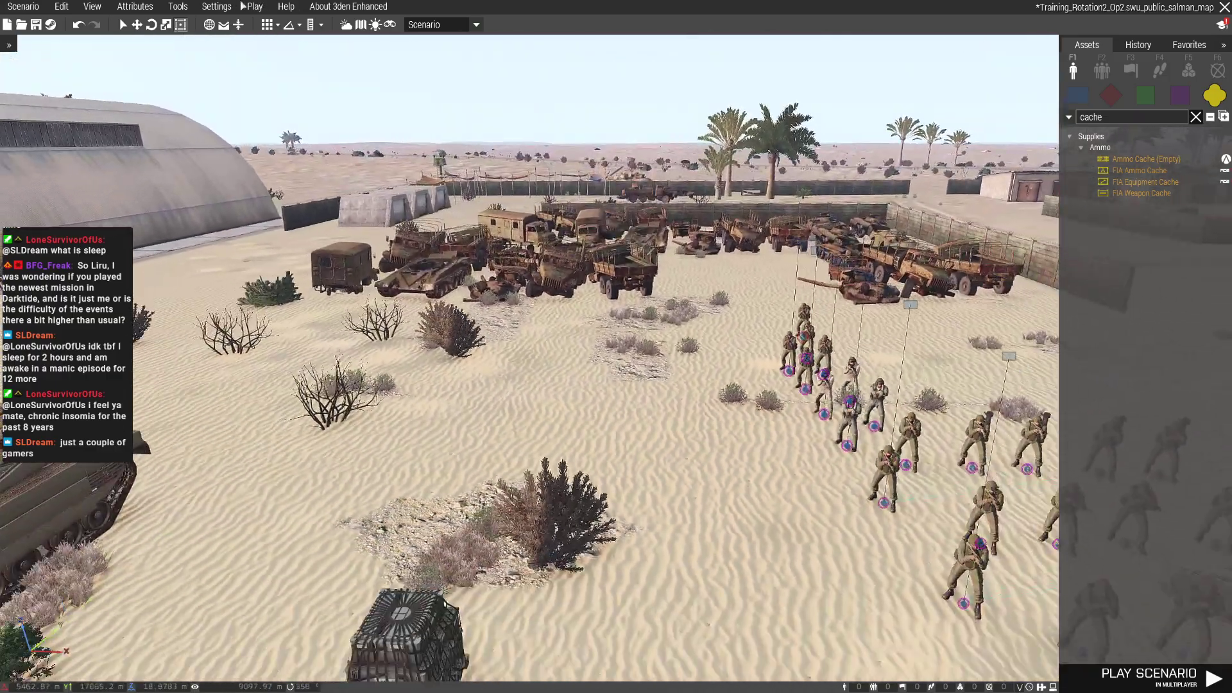
# Launch Play in Multiplayer to check the separate Pilot and Gunner slots
pyautogui.click(252, 8)
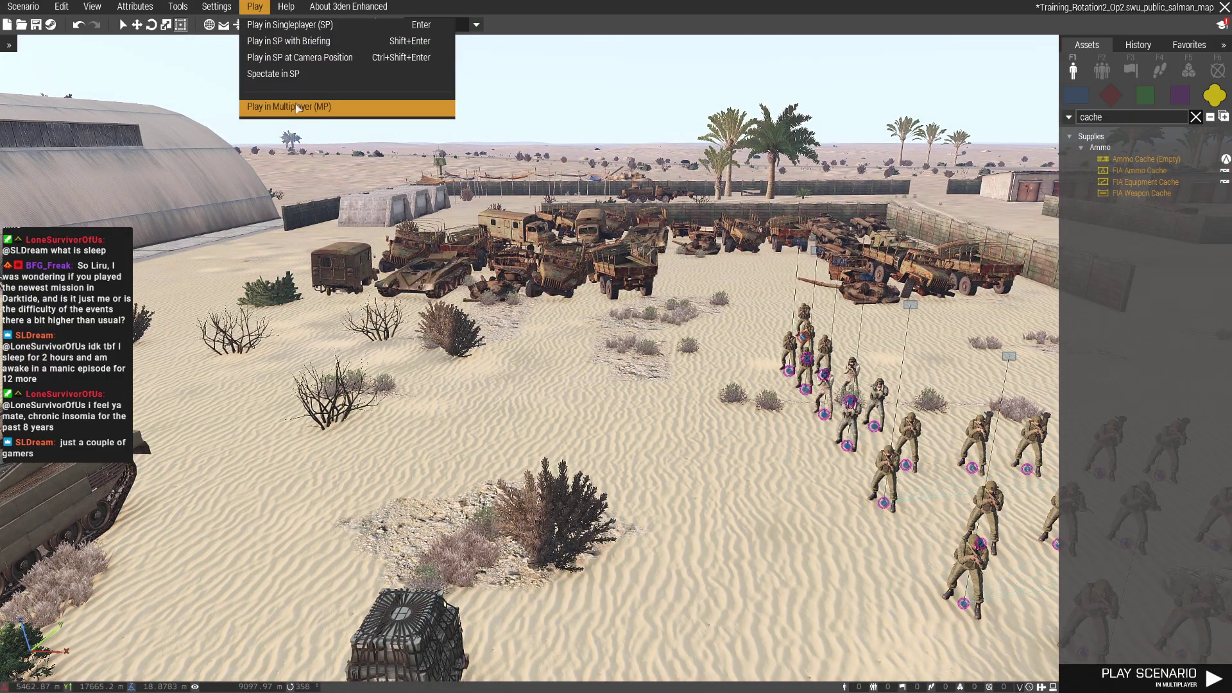
pyautogui.click(297, 108)
pyautogui.scroll(-1, 349, 177)
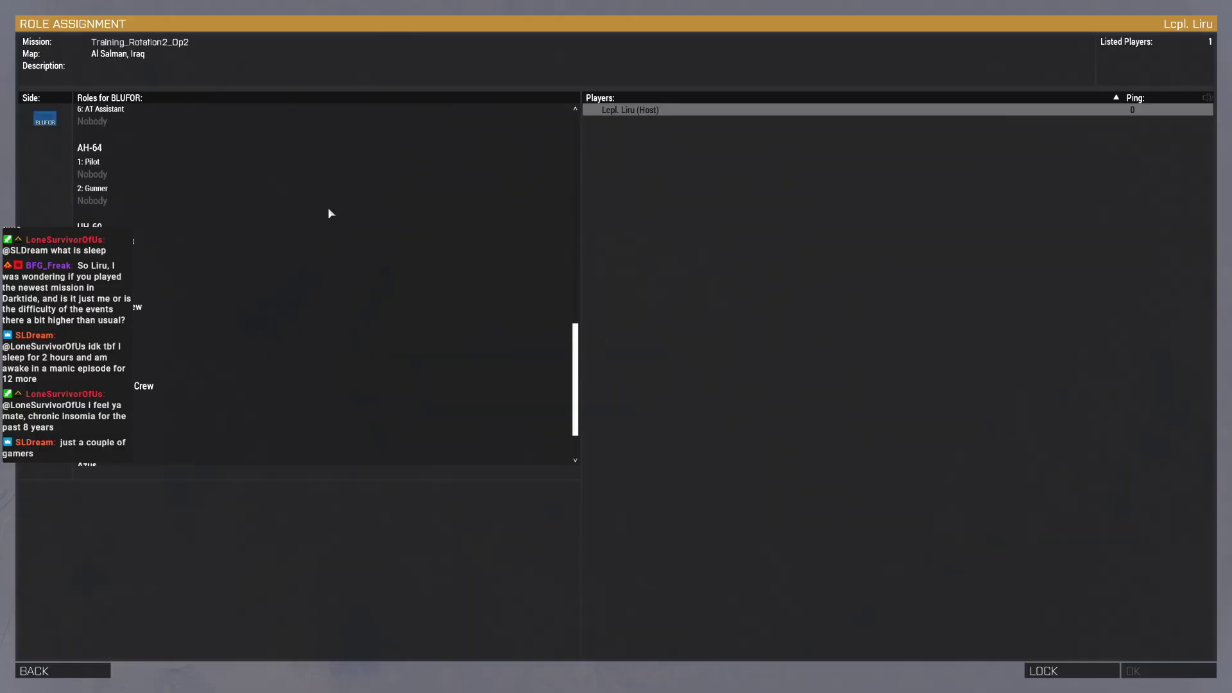
pyautogui.scroll(-1, 329, 214)
pyautogui.scroll(3, 160, 329)
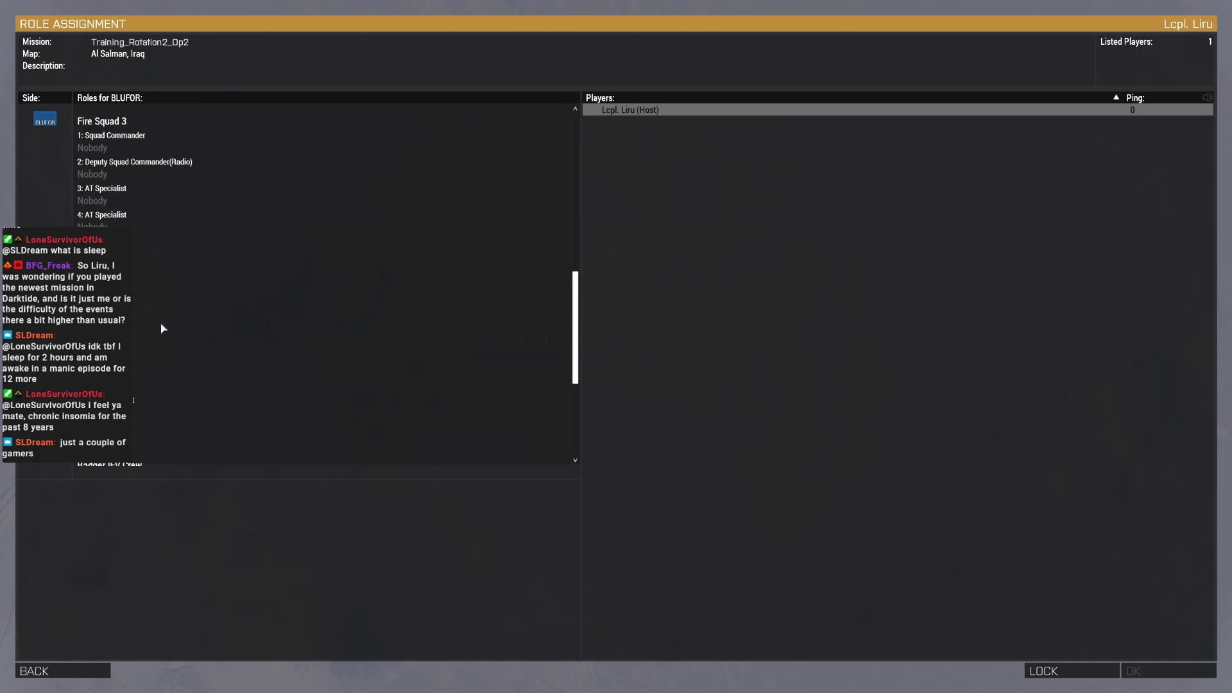
pyautogui.scroll(3, 161, 330)
pyautogui.scroll(3, 161, 329)
pyautogui.scroll(2, 160, 329)
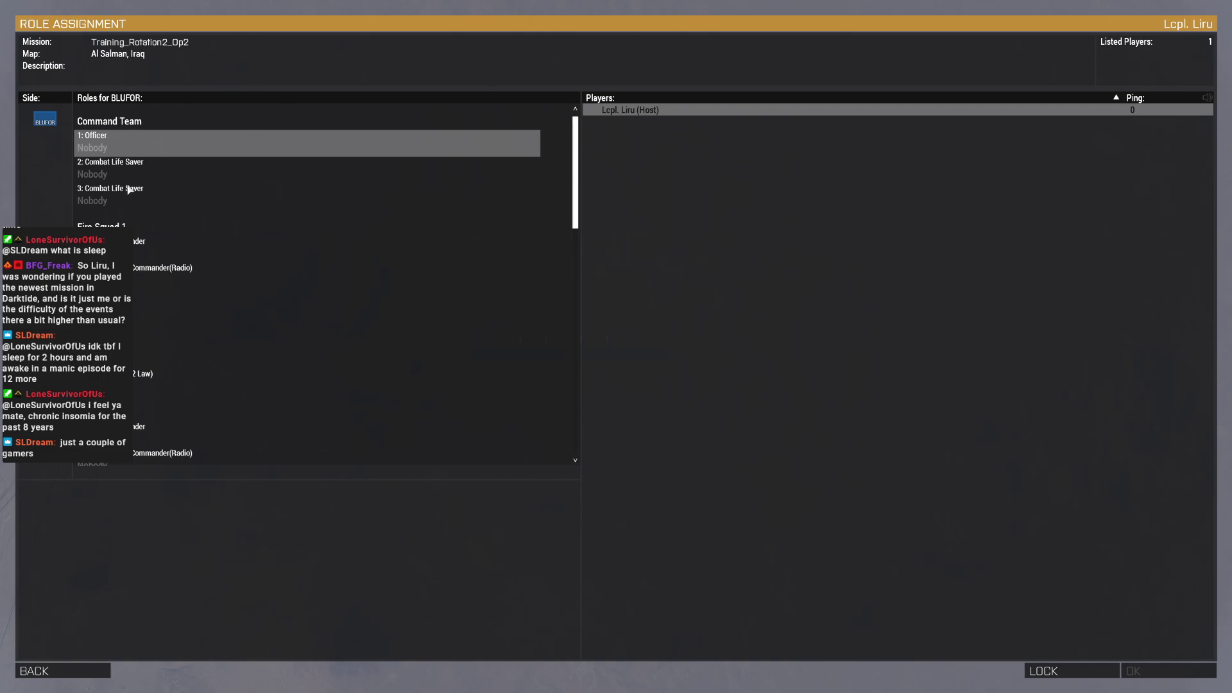
pyautogui.scroll(-5, 128, 190)
pyautogui.scroll(-5, 124, 199)
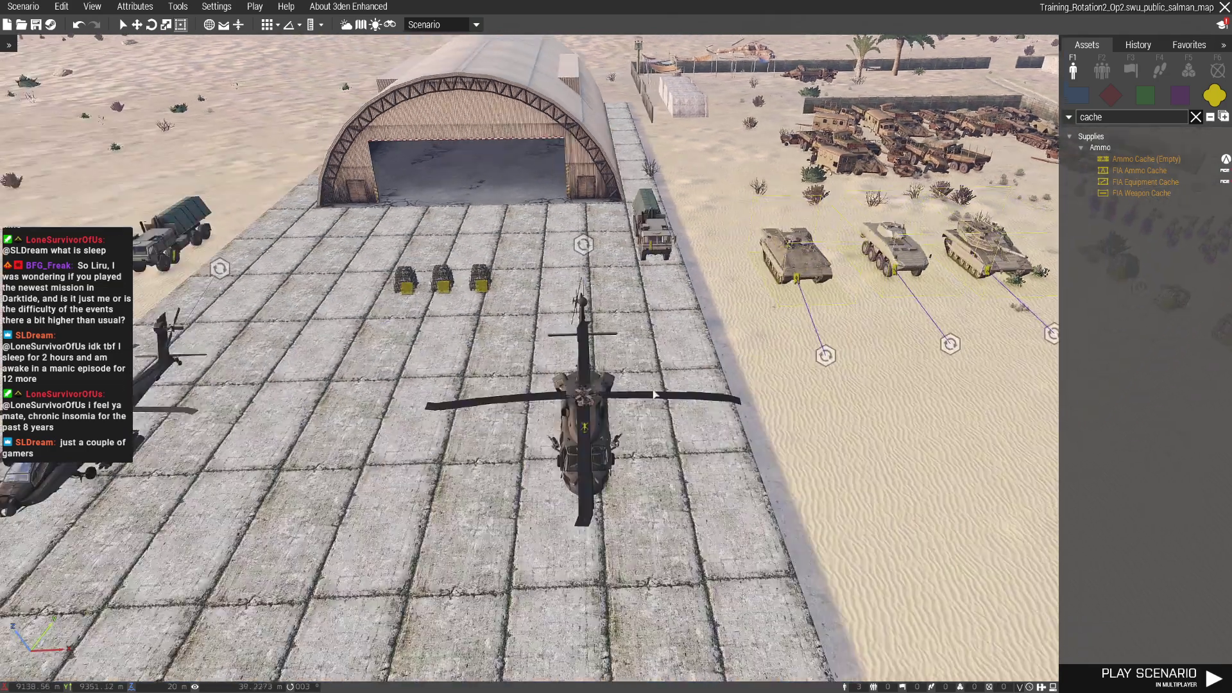
# Adjust ACE Arsenal and ACE Options for the UH-60 and three other objects
pyautogui.rightClick(628, 316)
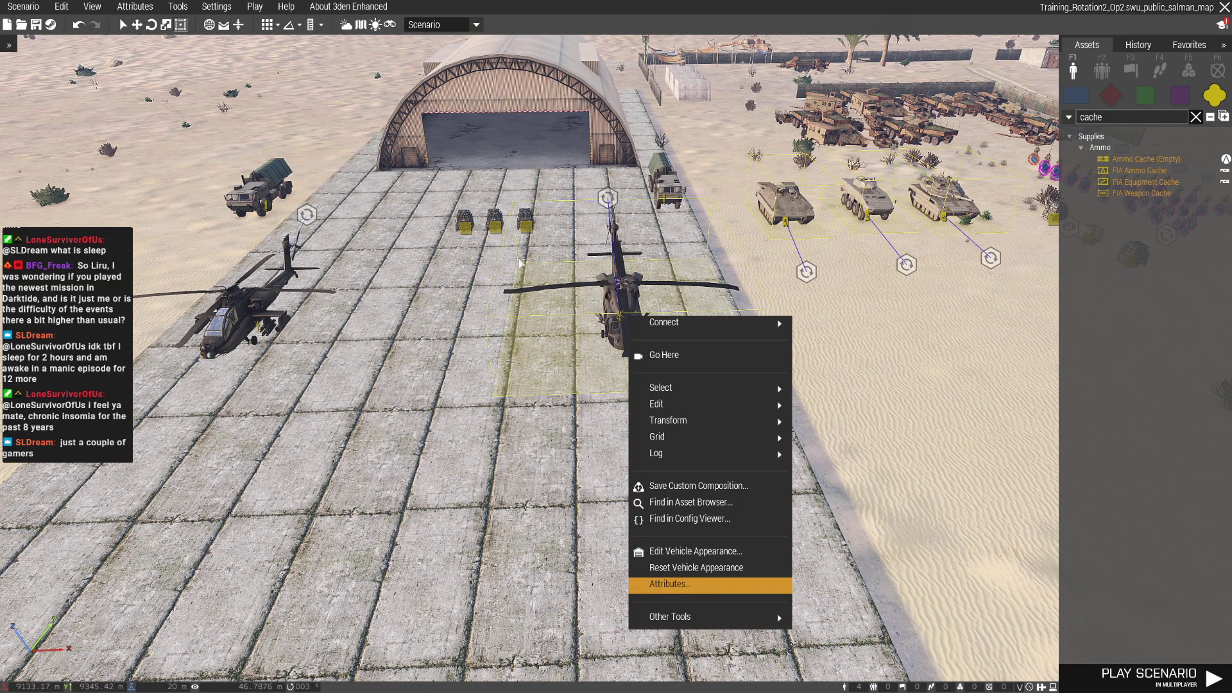
pyautogui.press('Return')
pyautogui.scroll(-5, 515, 290)
pyautogui.scroll(-5, 512, 324)
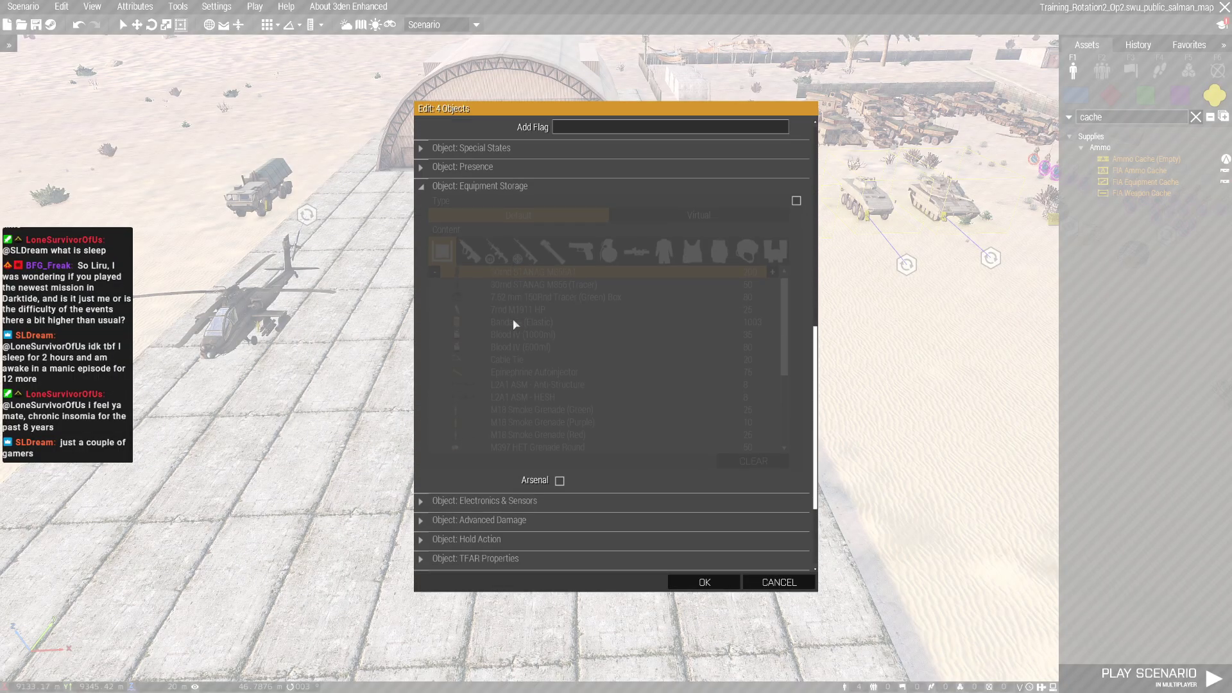
pyautogui.scroll(-3, 514, 325)
pyautogui.click(492, 462)
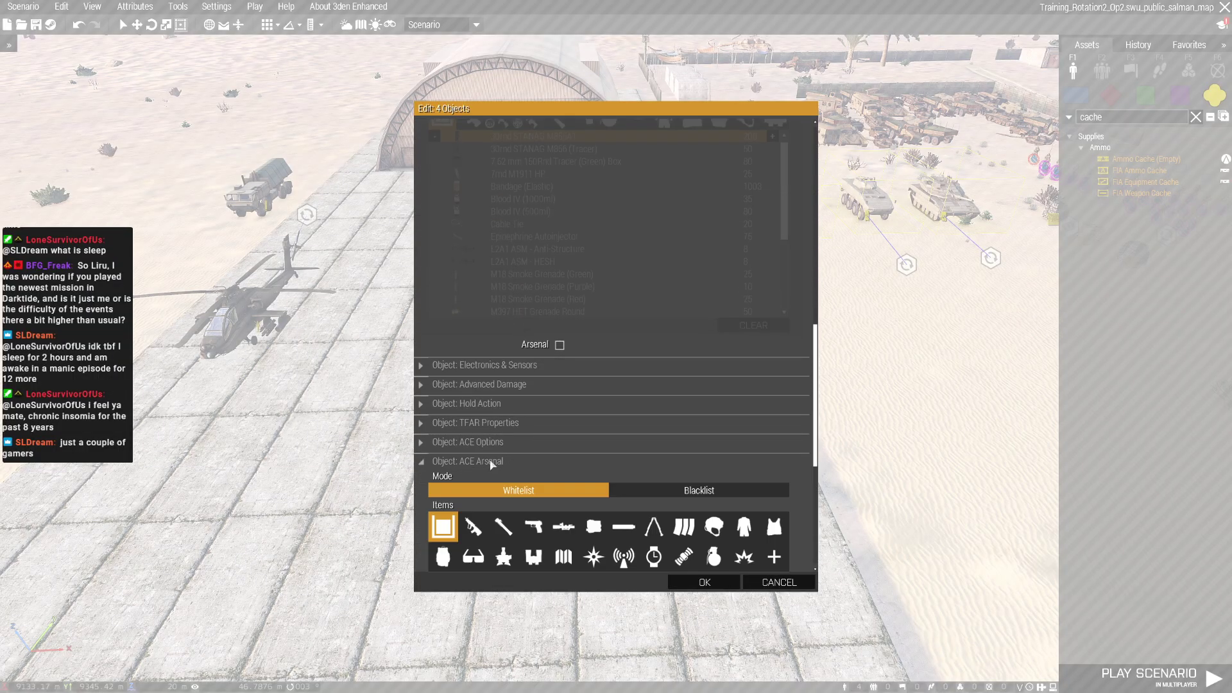
pyautogui.click(492, 463)
pyautogui.click(481, 442)
pyautogui.scroll(-2, 664, 438)
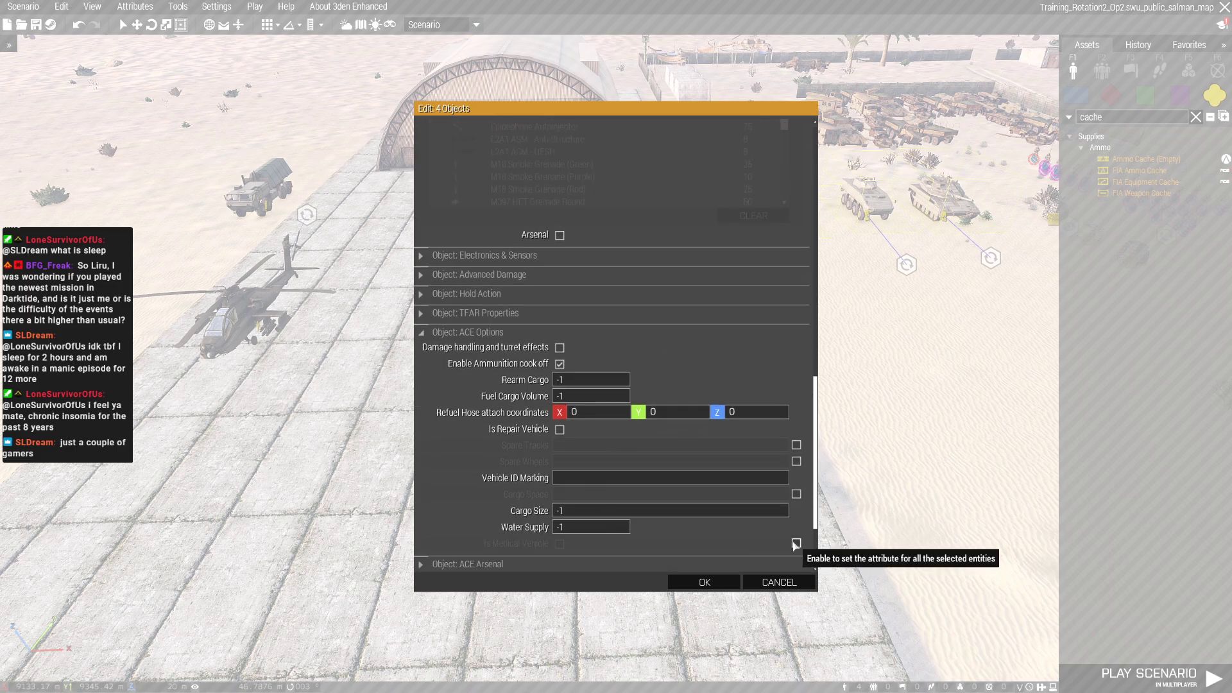
pyautogui.click(685, 582)
pyautogui.press('d')
# Start a multiplayer test in a chosen role and view the briefing map's flag markers
pyautogui.click(255, 7)
pyautogui.click(284, 107)
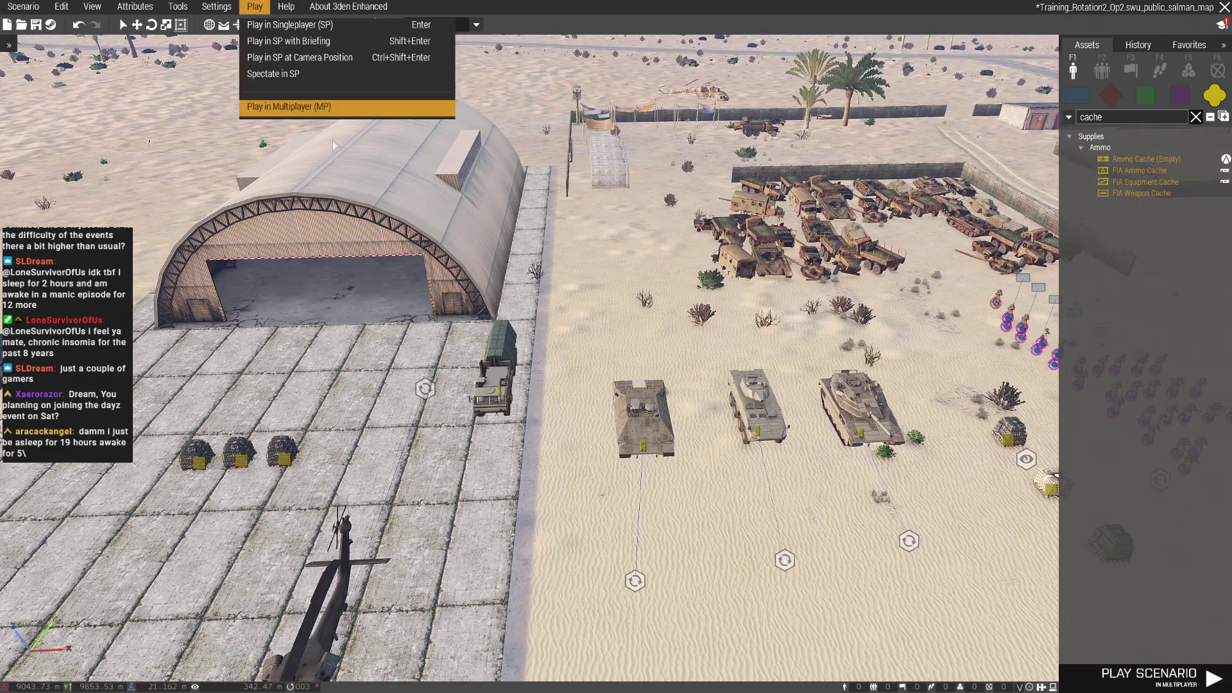
pyautogui.scroll(-10, 306, 308)
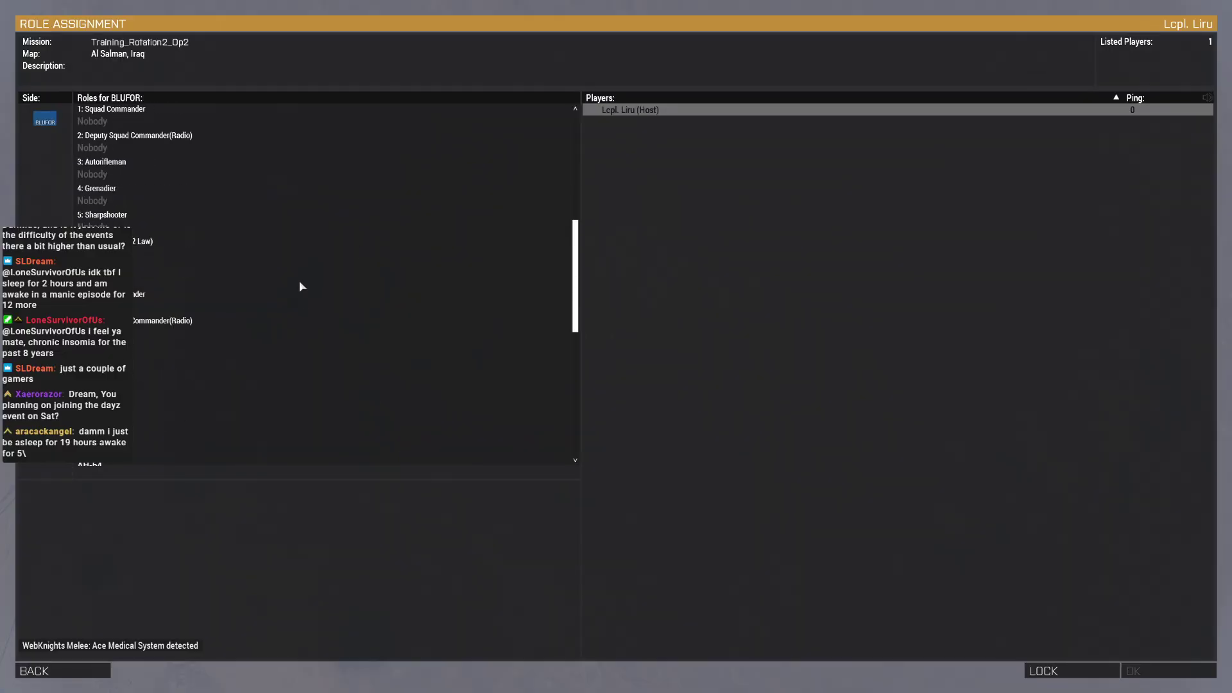
pyautogui.click(481, 434)
pyautogui.click(1135, 666)
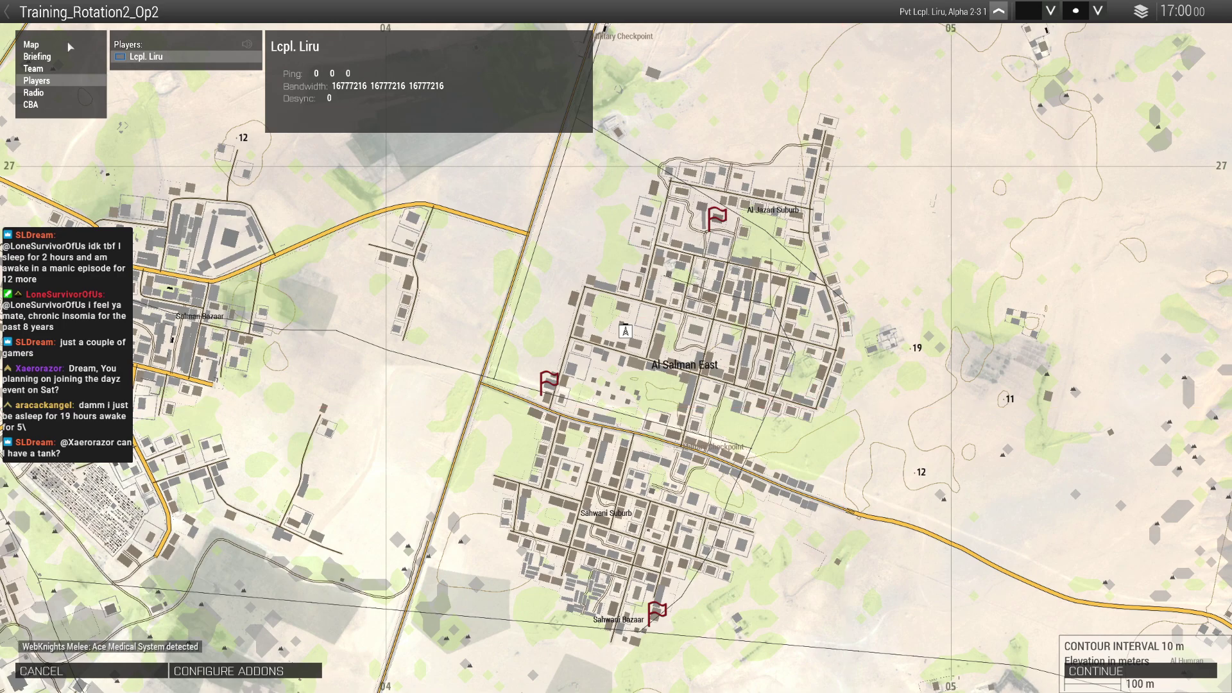
pyautogui.click(68, 47)
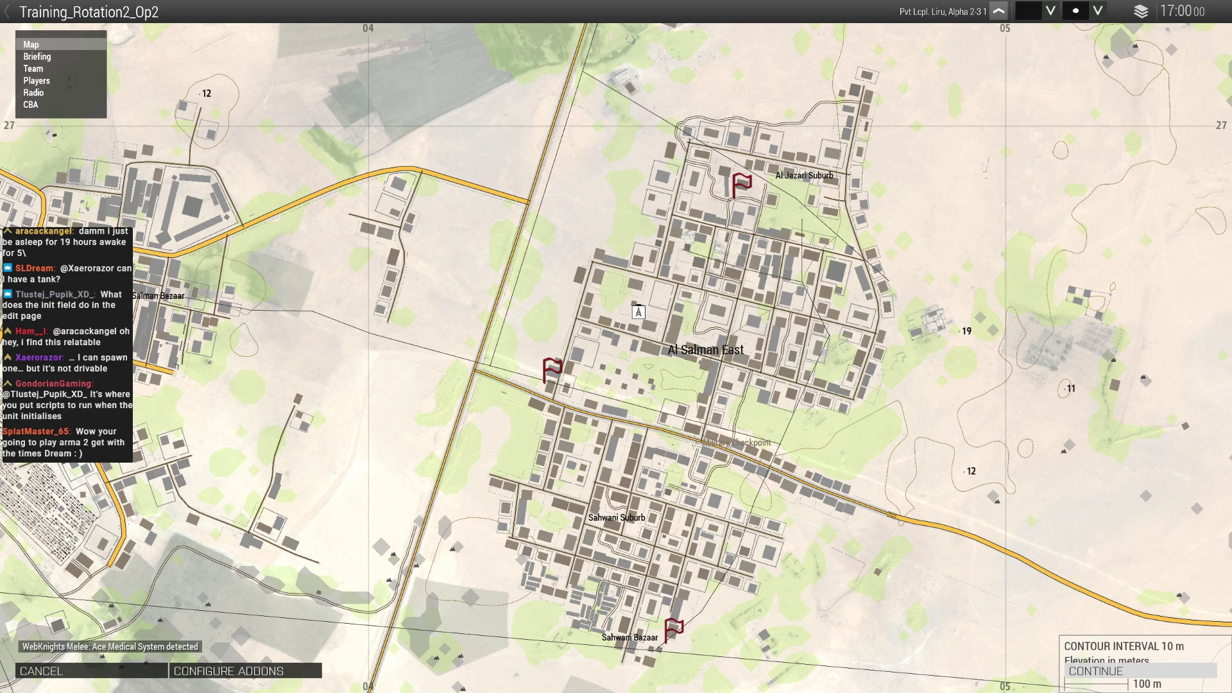
# Abort the running mission and return to the editor without closing it
pyautogui.press('Escape')
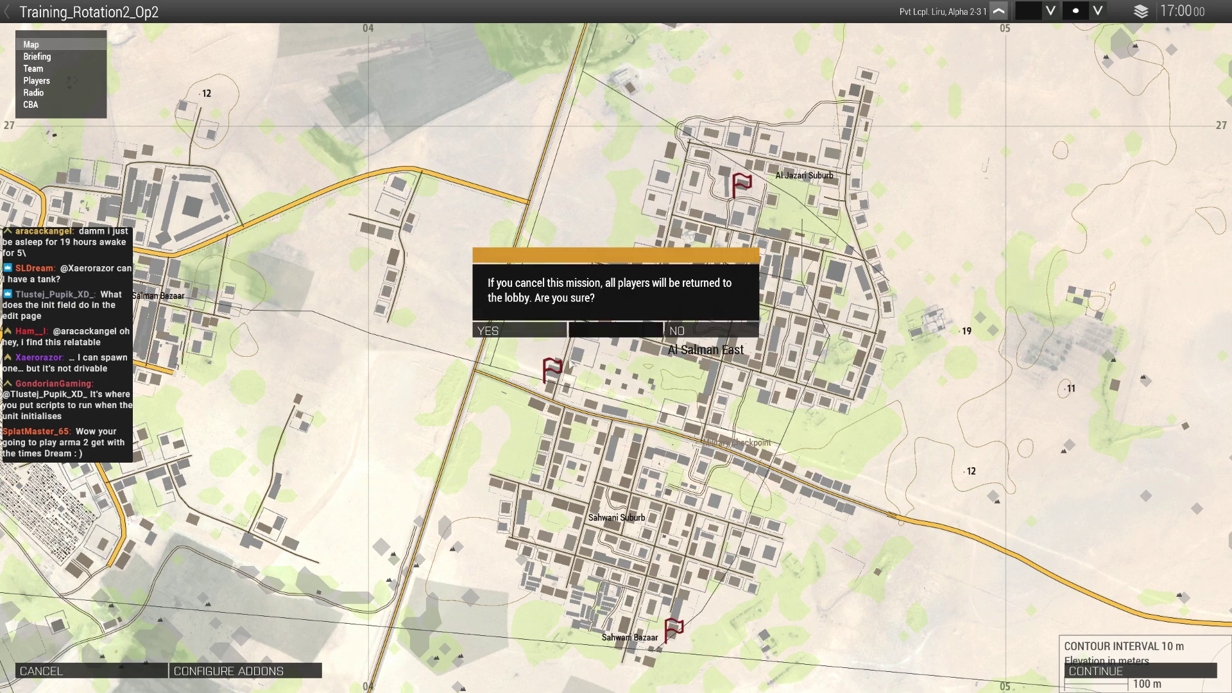
pyautogui.click(553, 332)
pyautogui.press('Escape')
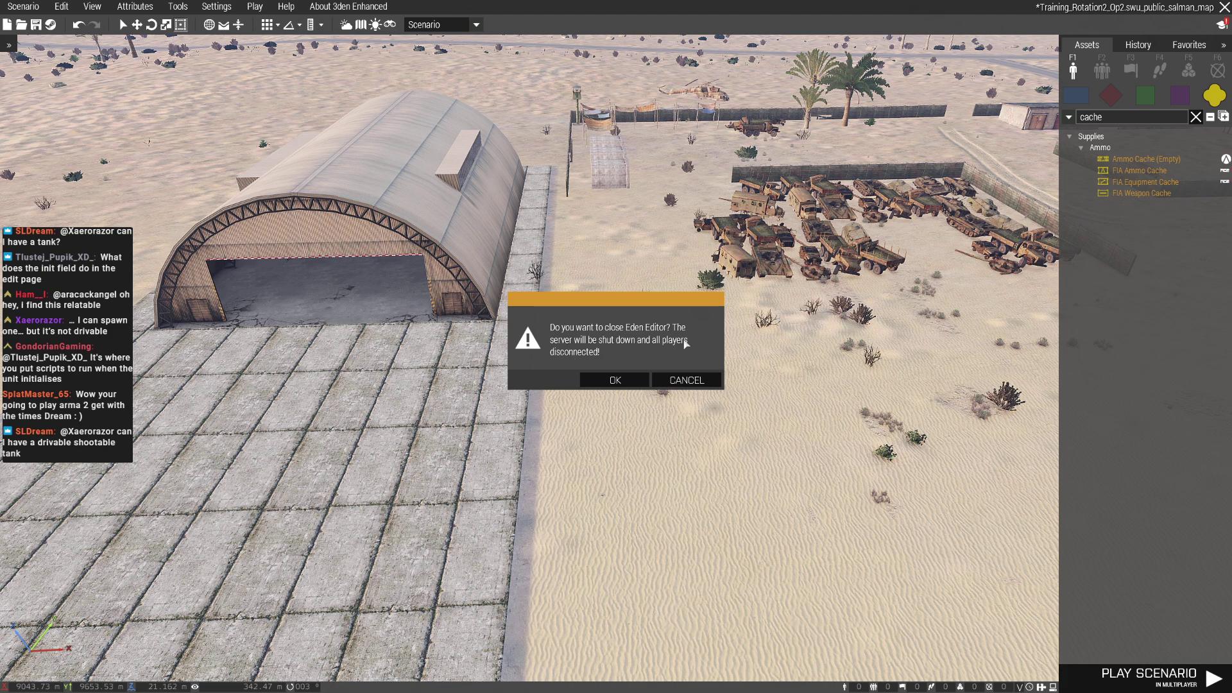
pyautogui.press('Escape')
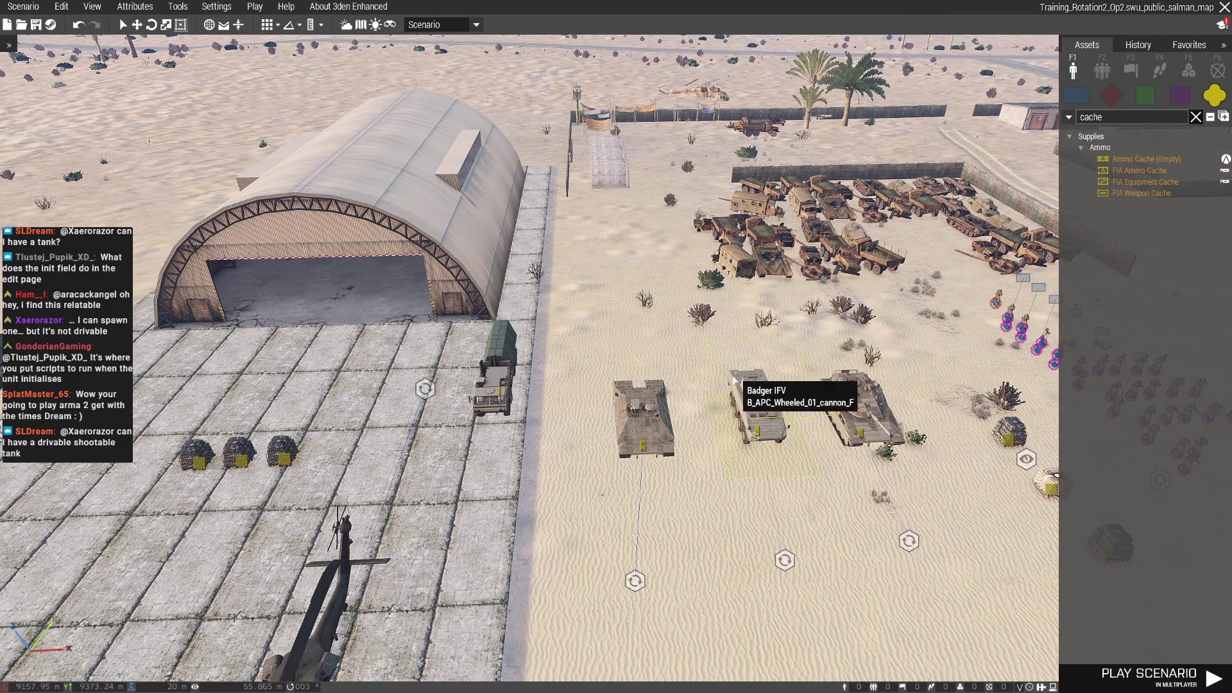
# Replace the map whiteboard's Texture #0 with thing1.JPG and confirm with OK
pyautogui.press('m')
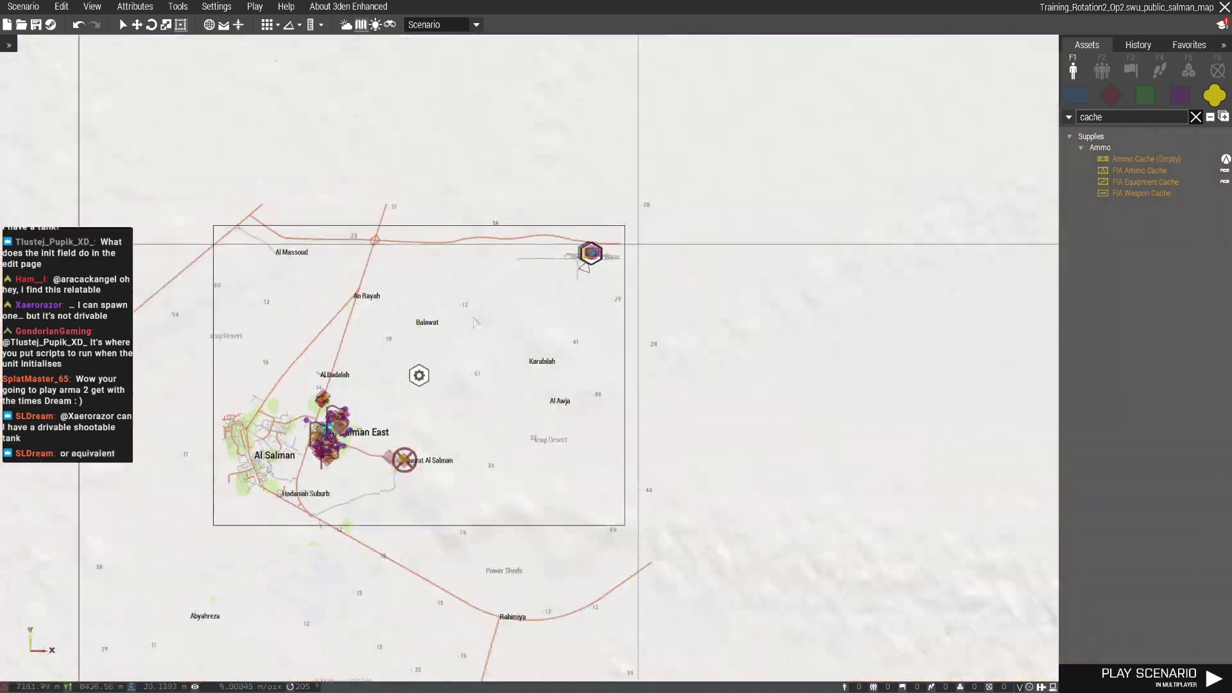
pyautogui.scroll(3, 482, 450)
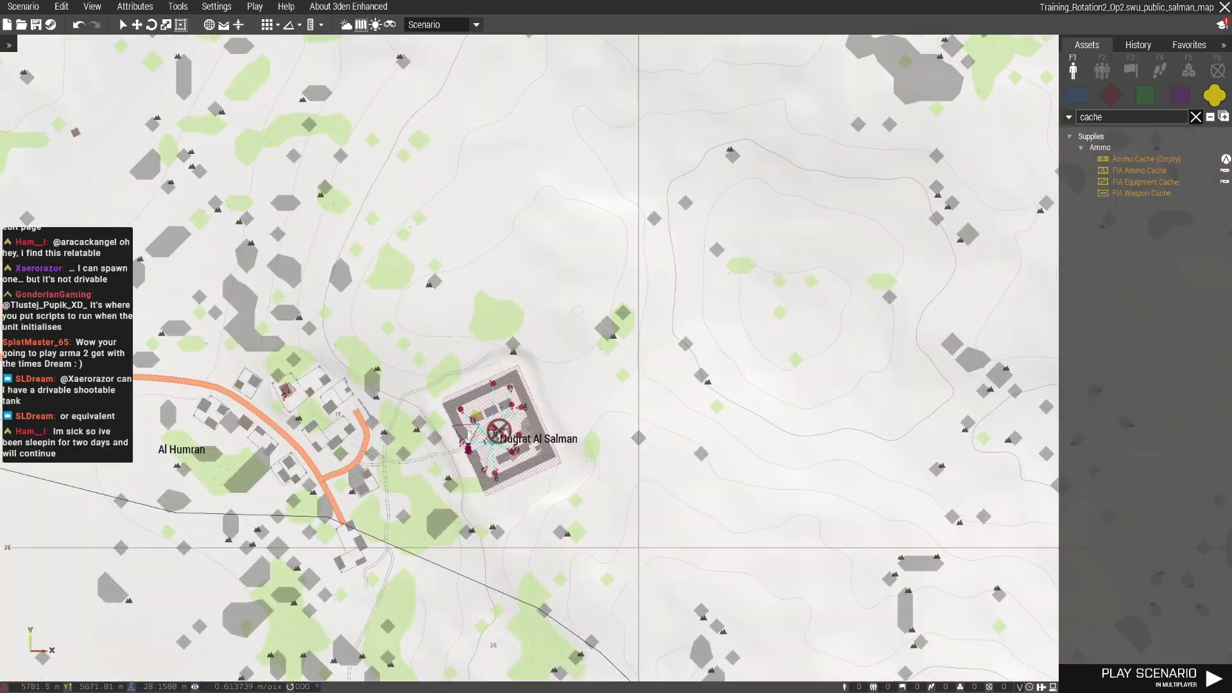
pyautogui.press('m')
pyautogui.scroll(5, 701, 468)
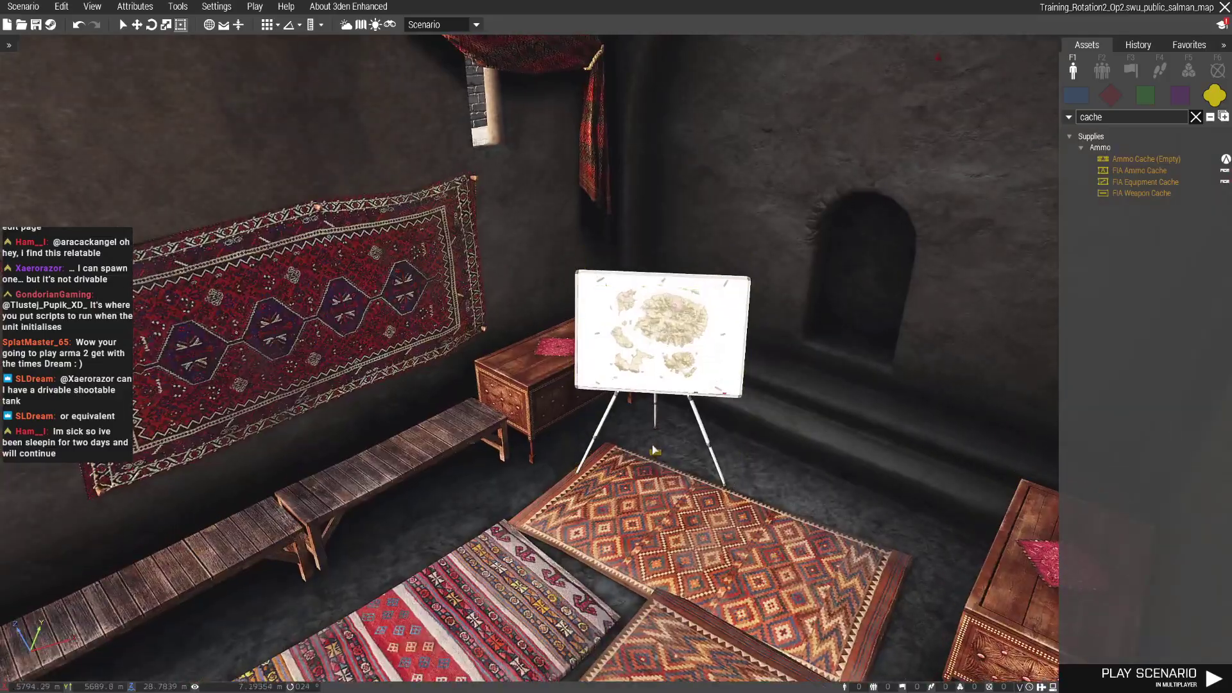
pyautogui.moveTo(701, 467)
pyautogui.mouseDown(button='right')
pyautogui.moveTo(193, 453)
pyautogui.moveTo(789, 285)
pyautogui.mouseUp(button='right')
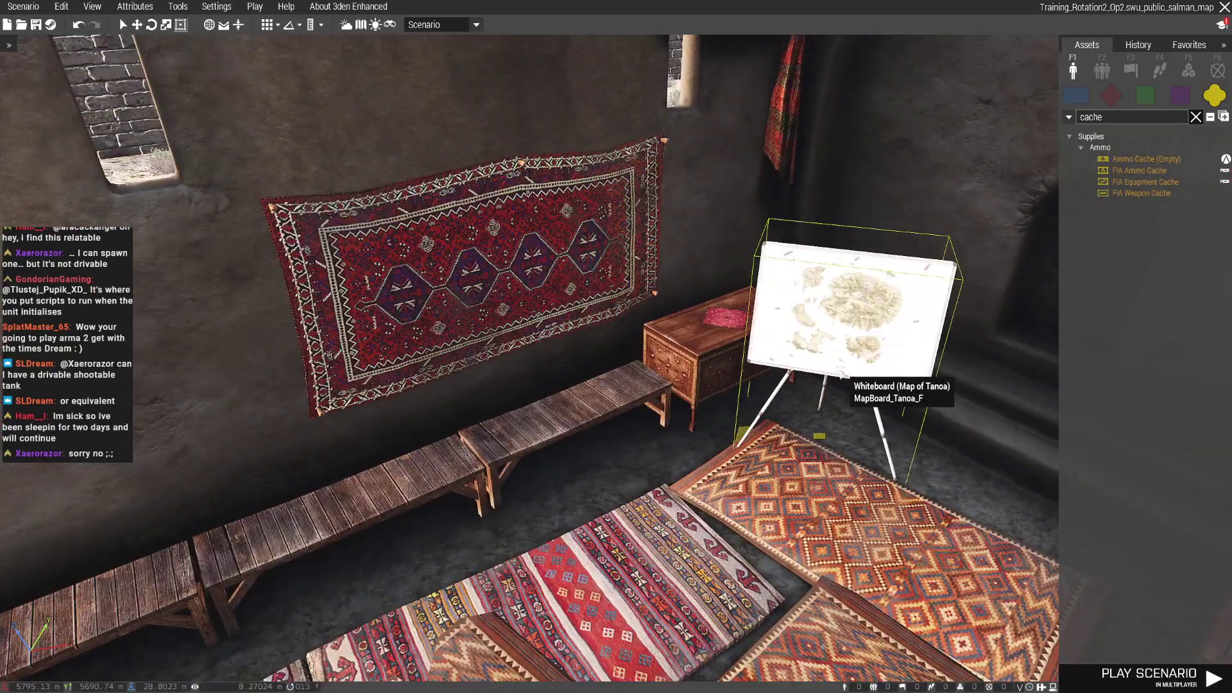
pyautogui.doubleClick(790, 284)
pyautogui.scroll(-1, 625, 457)
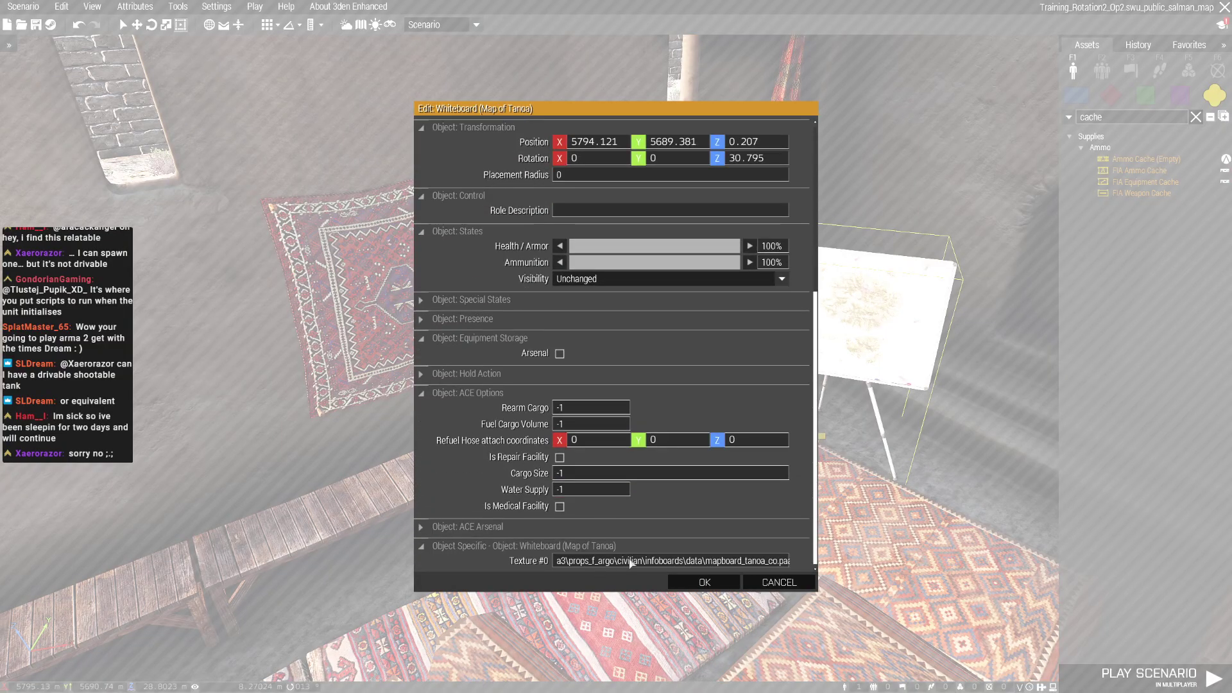
pyautogui.click(635, 563)
pyautogui.hotkey('ctrl', 'a')
pyautogui.press('BackSpace')
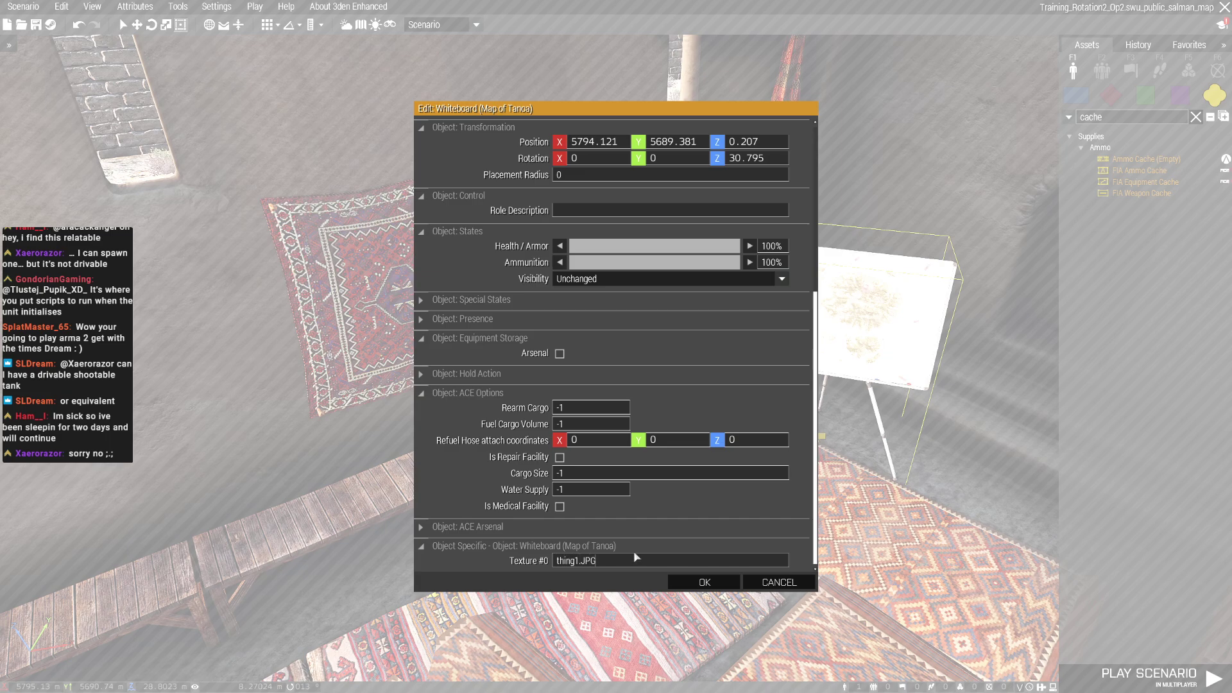
pyautogui.click(704, 583)
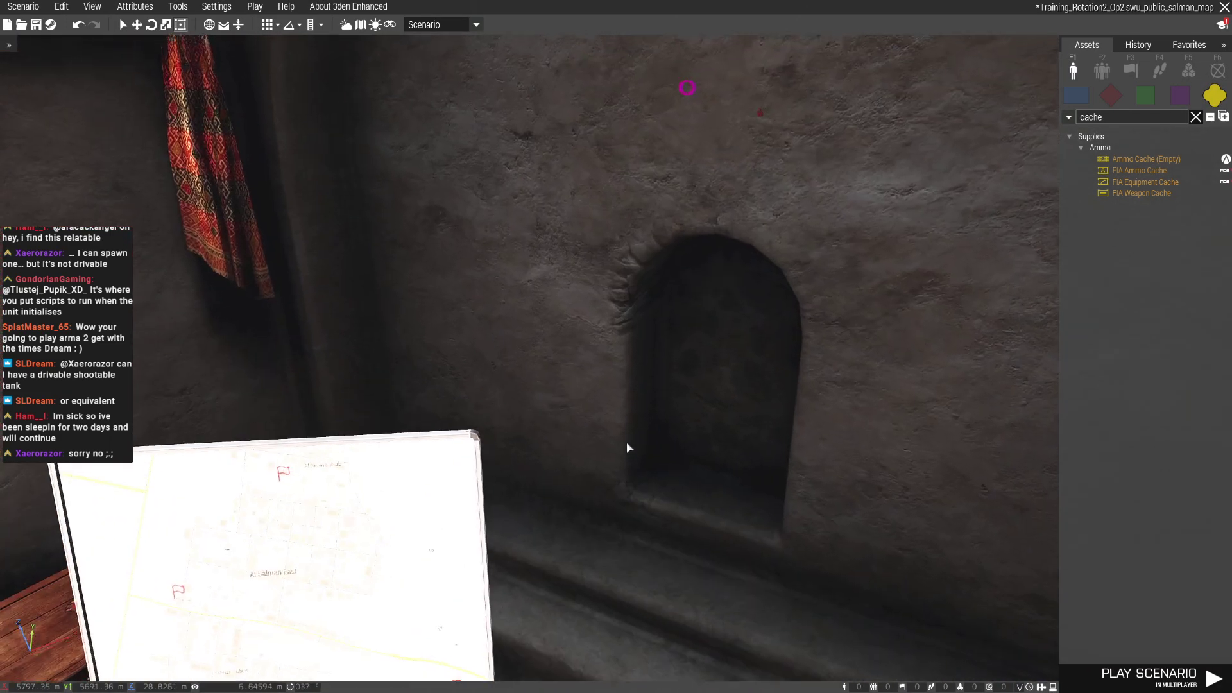
pyautogui.scroll(-5, 626, 448)
pyautogui.scroll(-3, 579, 627)
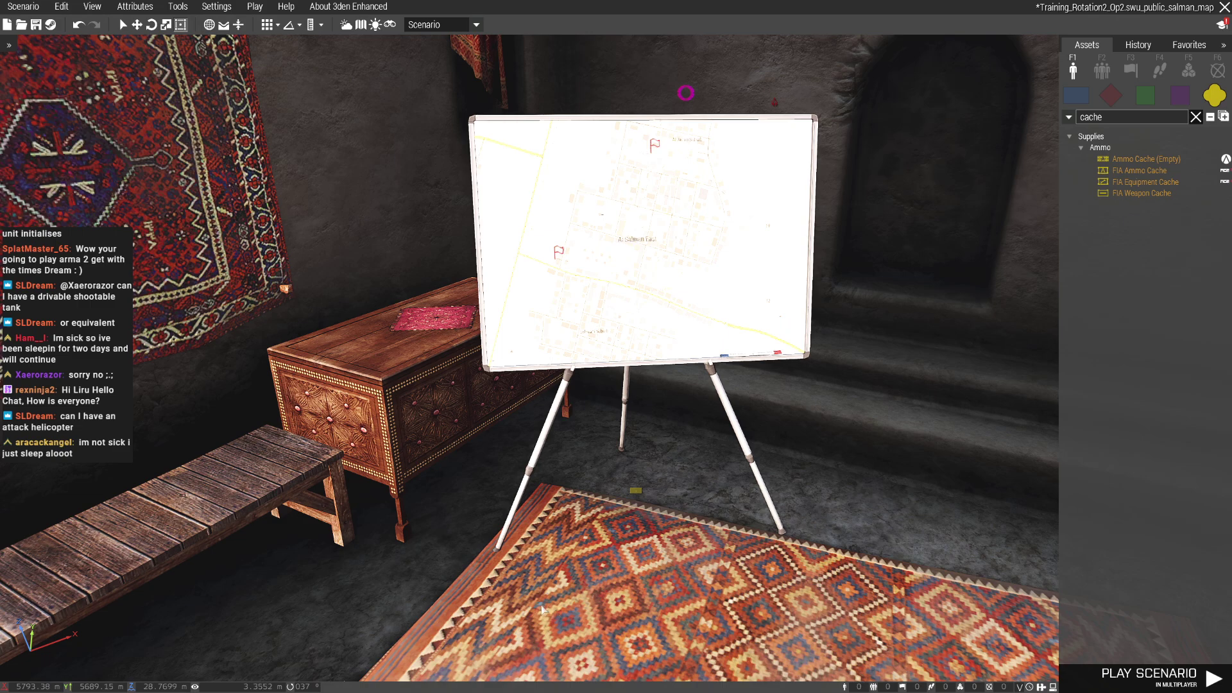
# Nudge the camera around the whiteboard, then open the Play menu from the top bar
pyautogui.press('w')
pyautogui.press('a')
pyautogui.press('s')
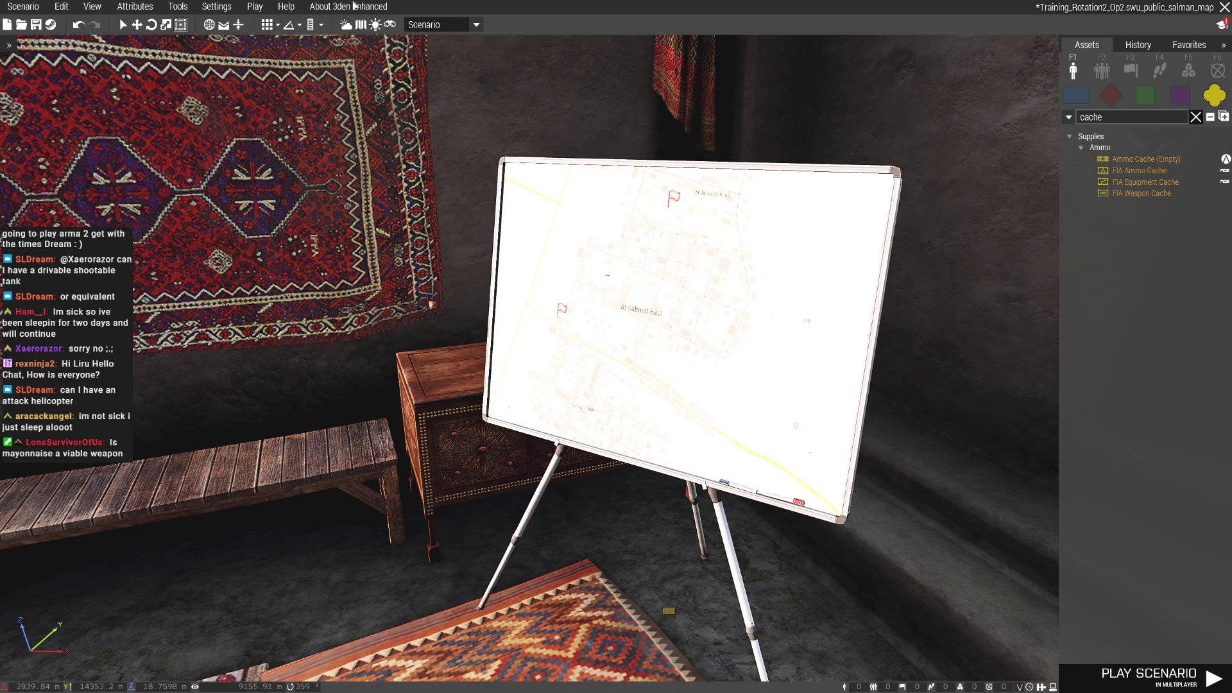
pyautogui.click(287, 7)
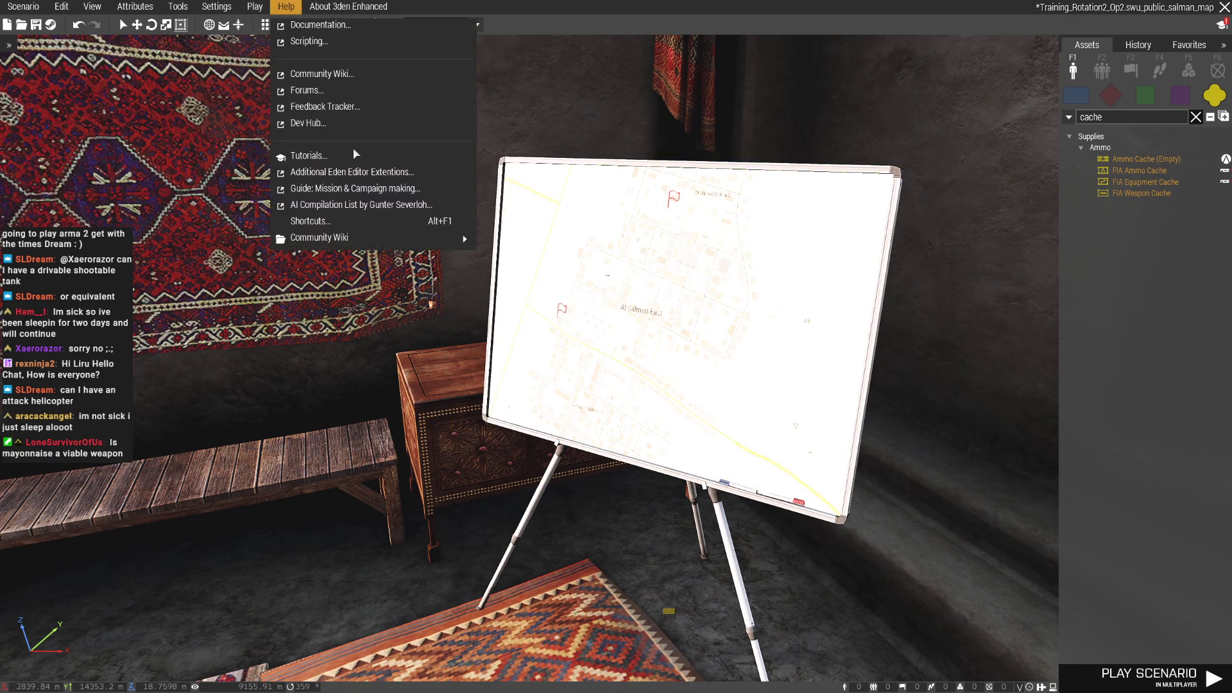
# On the 2D map, place a Dot marker near Al Jazari Suburb from the markers list
pyautogui.click(256, 7)
pyautogui.press('m')
pyautogui.scroll(5, 495, 221)
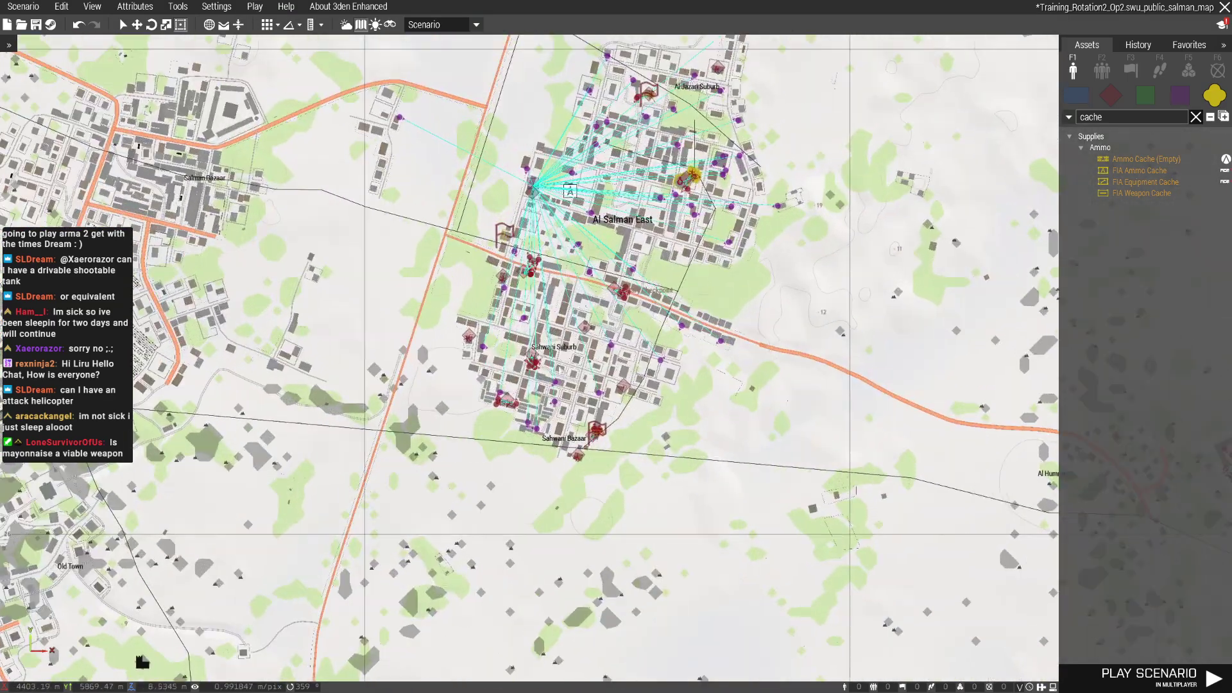
pyautogui.scroll(1, 495, 221)
pyautogui.scroll(2, 625, 468)
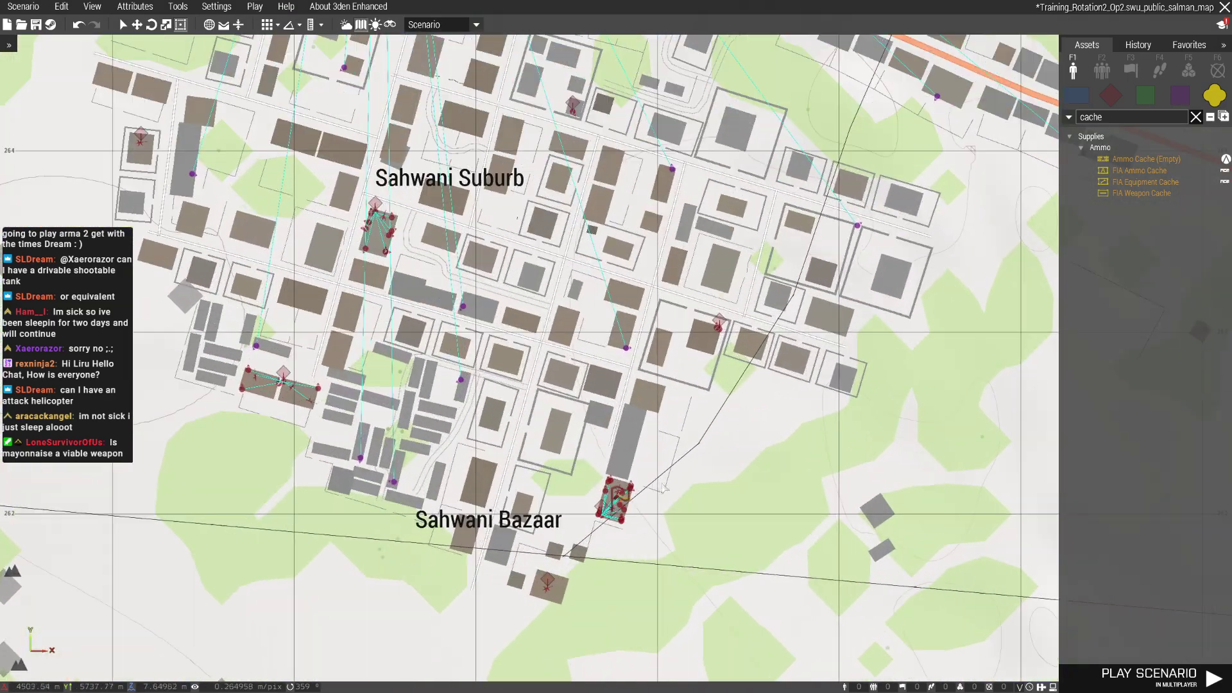
pyautogui.scroll(2, 614, 501)
pyautogui.scroll(2, 602, 498)
pyautogui.scroll(-3, 603, 499)
pyautogui.scroll(-1, 737, 178)
pyautogui.scroll(1, 683, 198)
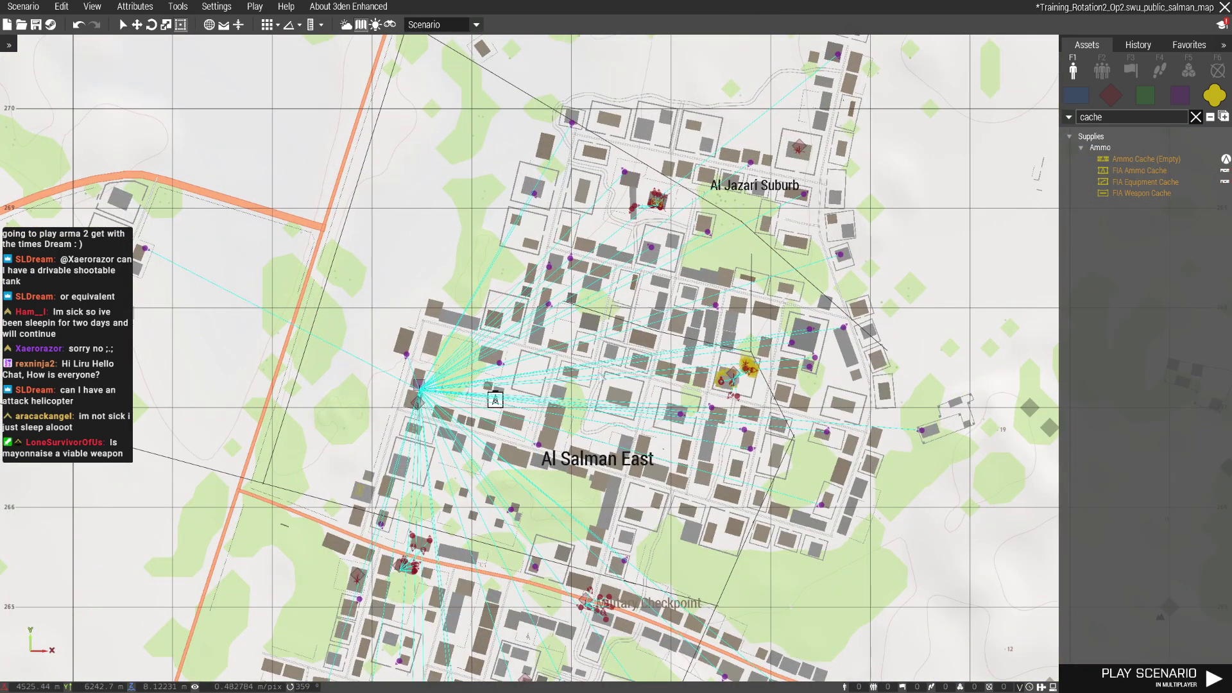
pyautogui.scroll(-2, 657, 200)
pyautogui.scroll(2, 625, 346)
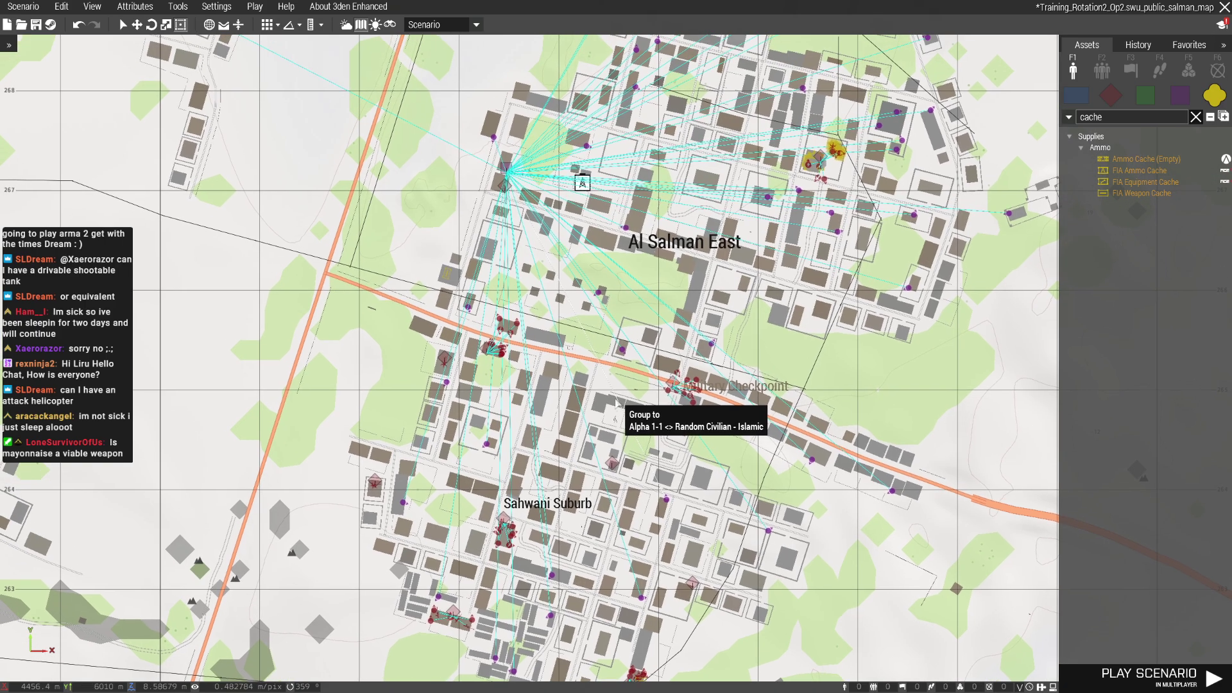
pyautogui.moveTo(606, 376); pyautogui.dragTo(622, 404, button='right')
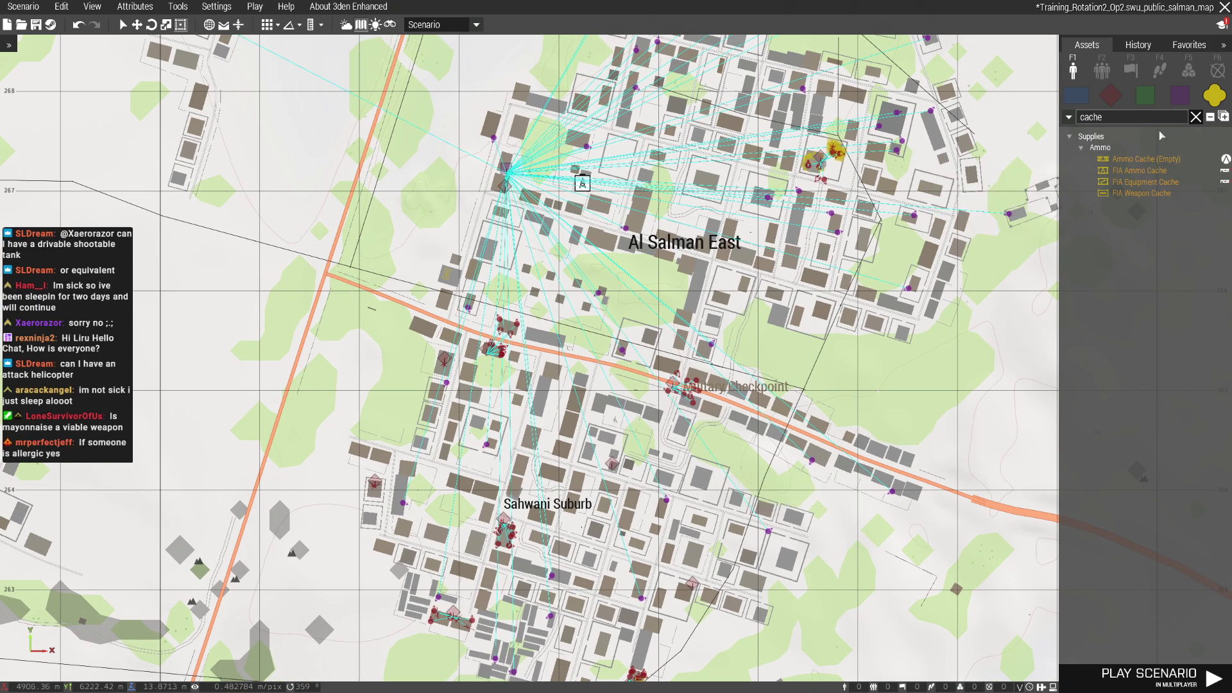
pyautogui.click(1196, 117)
pyautogui.click(1218, 69)
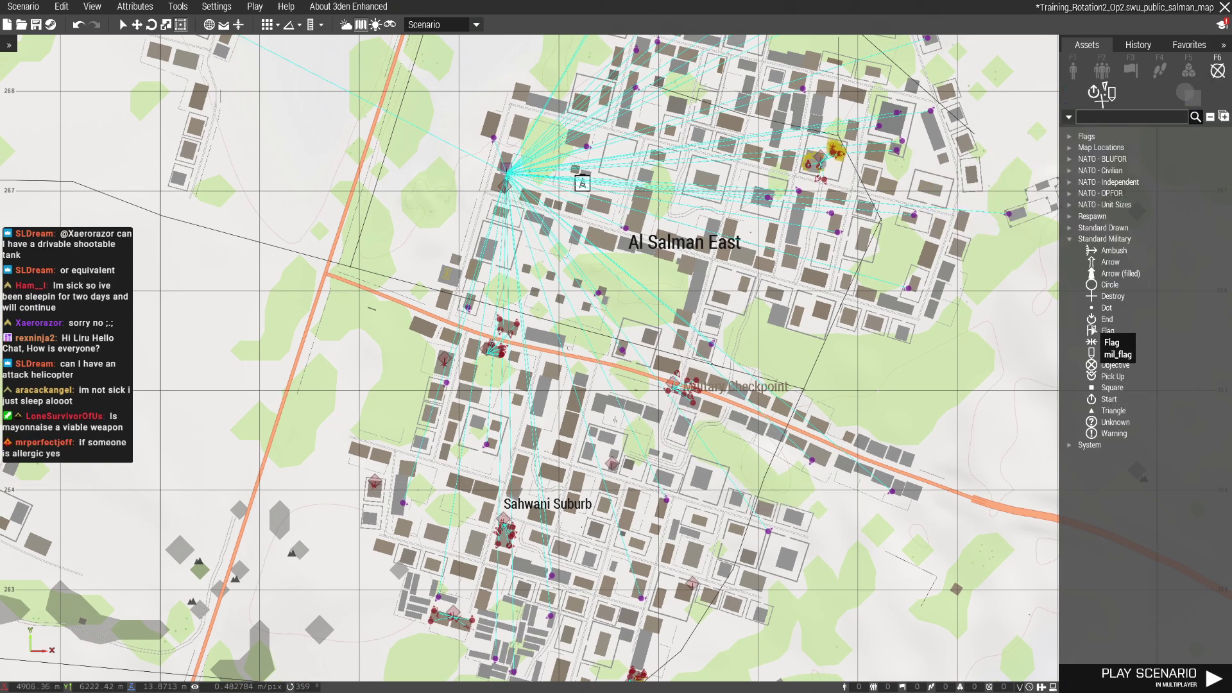
pyautogui.click(1107, 308)
pyautogui.scroll(3, 799, 337)
pyautogui.scroll(2, 710, 87)
pyautogui.click(689, 134)
pyautogui.doubleClick(689, 133)
pyautogui.press('Escape')
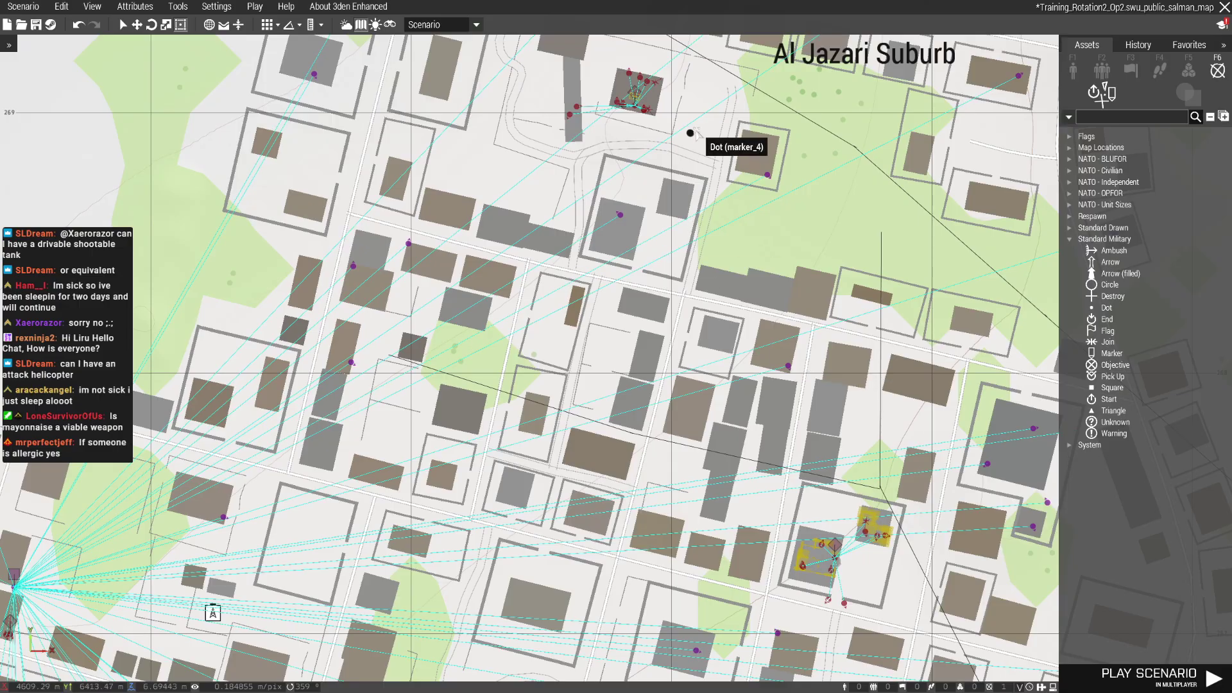
# Place a Square marker on the map, give it a red colour and confirm
pyautogui.click(1112, 388)
pyautogui.click(592, 312)
pyautogui.doubleClick(593, 314)
pyautogui.click(617, 298)
pyautogui.click(623, 398)
pyautogui.click(703, 582)
pyautogui.scroll(-3, 606, 189)
pyautogui.scroll(-2, 607, 189)
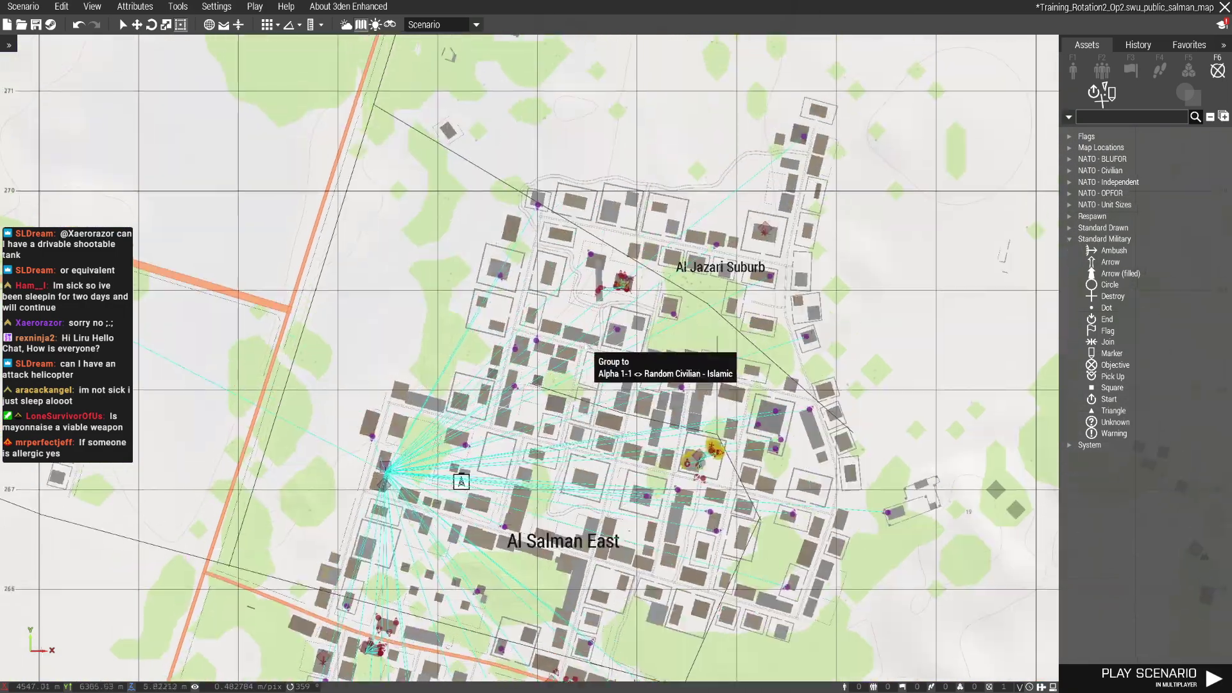
pyautogui.scroll(5, 616, 376)
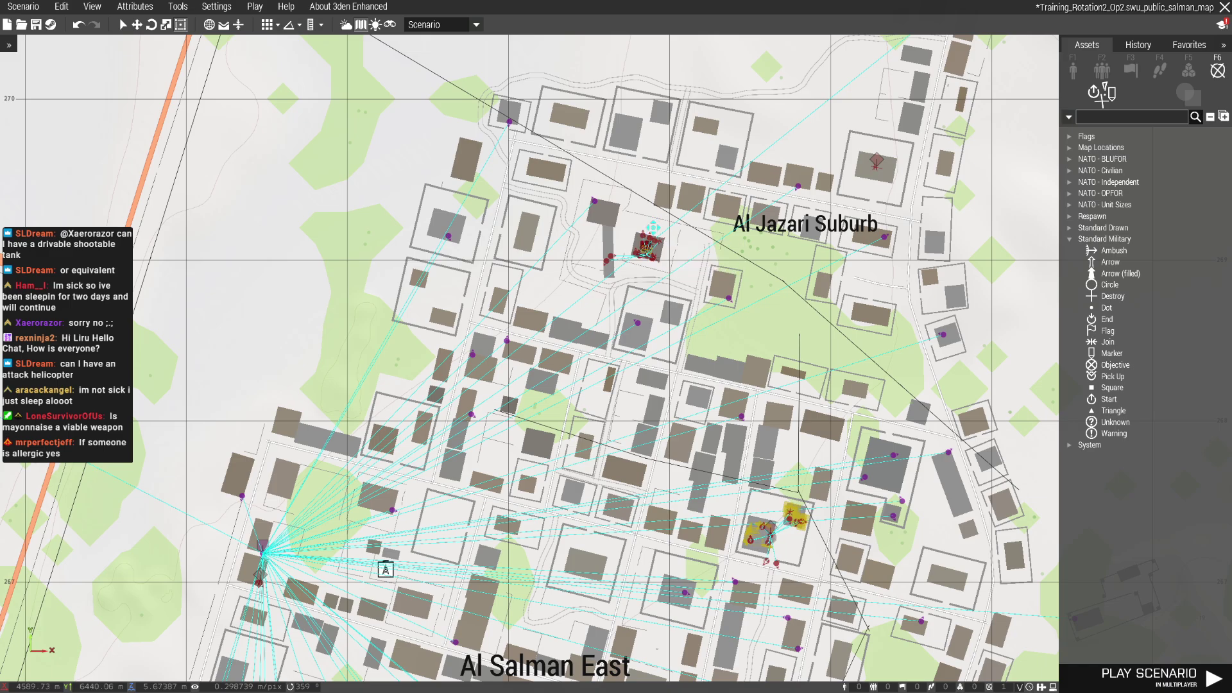
# Pan the map toward Sahwani and back, glancing at the 3D compound view
pyautogui.press('s')
pyautogui.scroll(-2, 653, 223)
pyautogui.scroll(2, 624, 555)
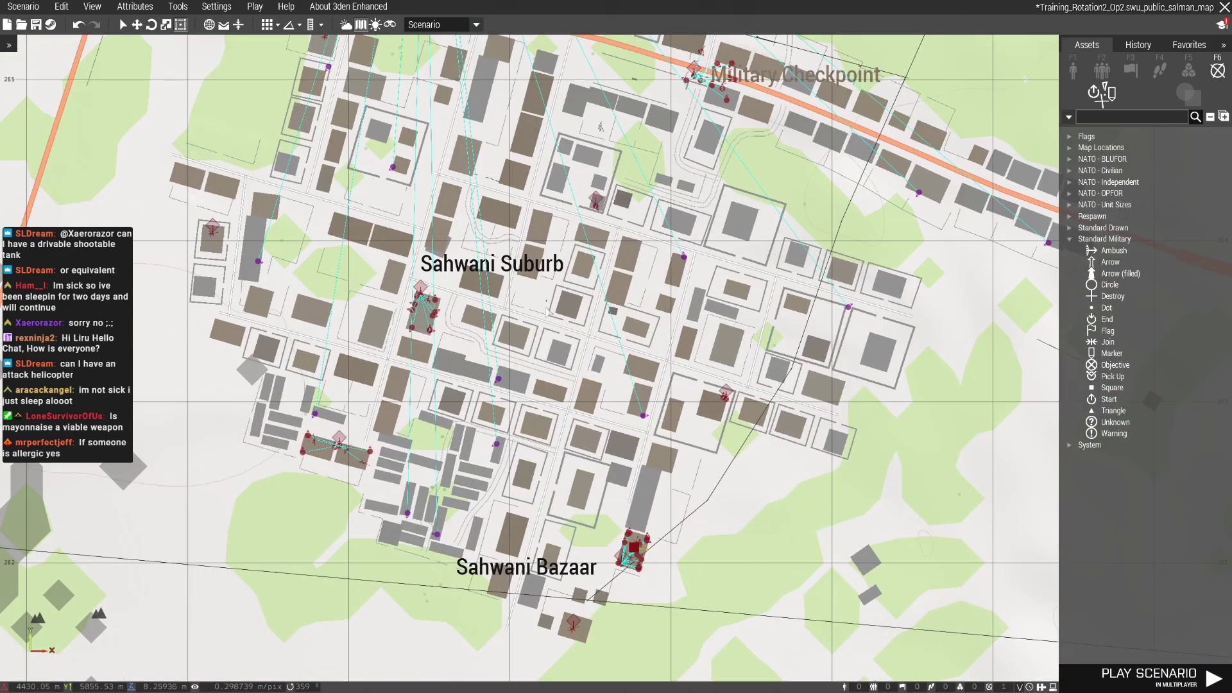
pyautogui.press('w')
pyautogui.scroll(-2, 674, 433)
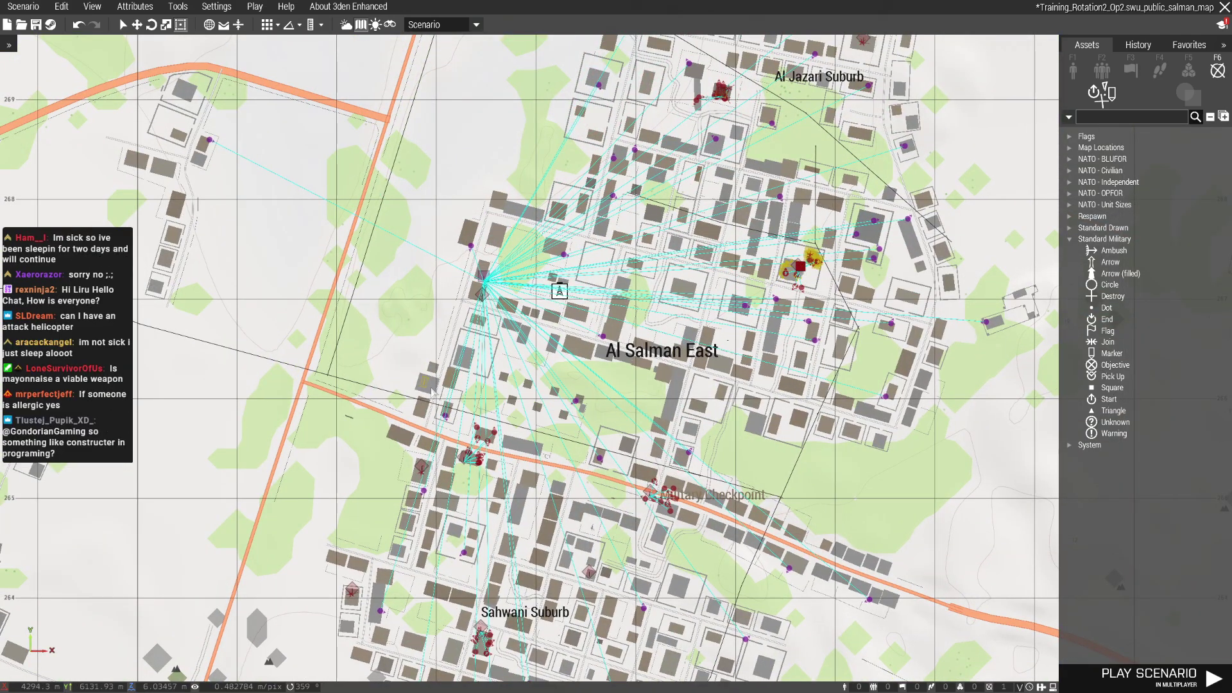
pyautogui.scroll(3, 804, 264)
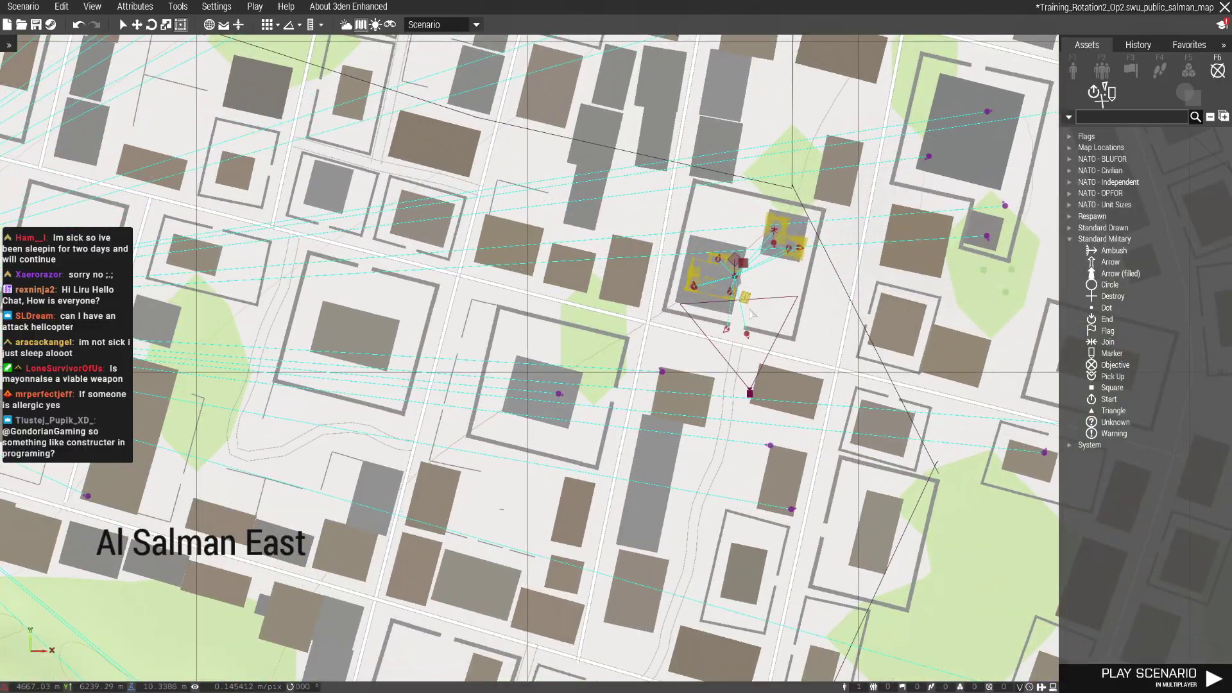
pyautogui.press('m')
pyautogui.scroll(3, 661, 424)
pyautogui.scroll(5, 661, 425)
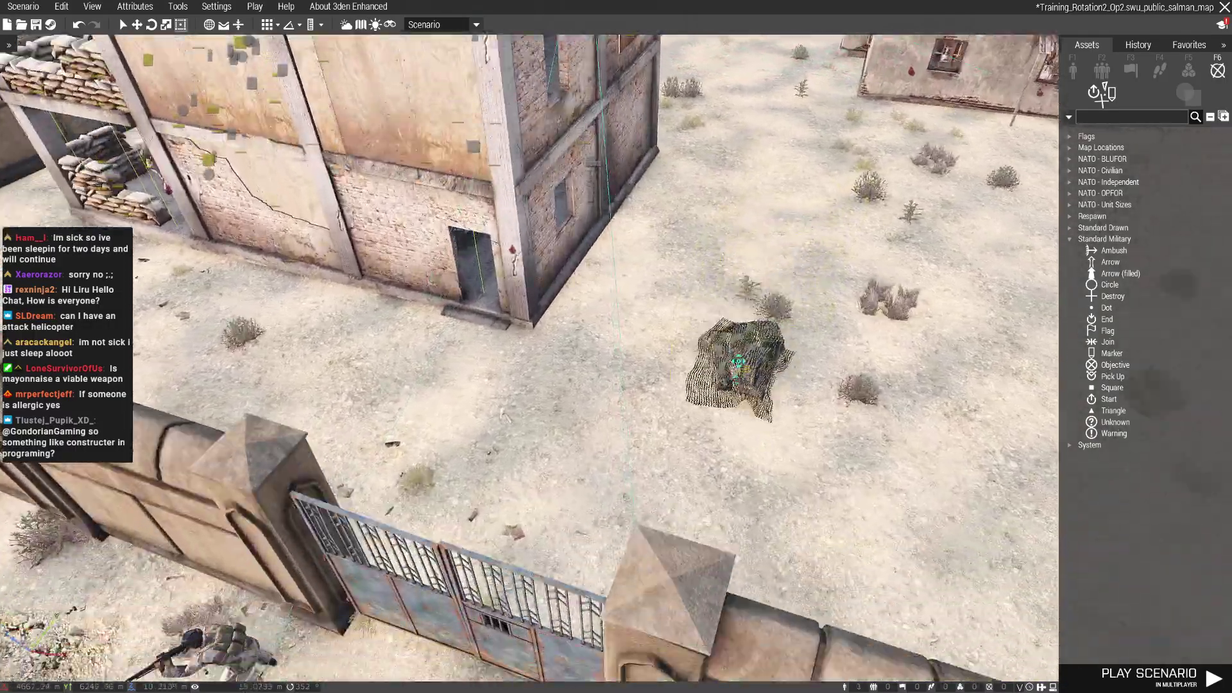
pyautogui.scroll(5, 661, 425)
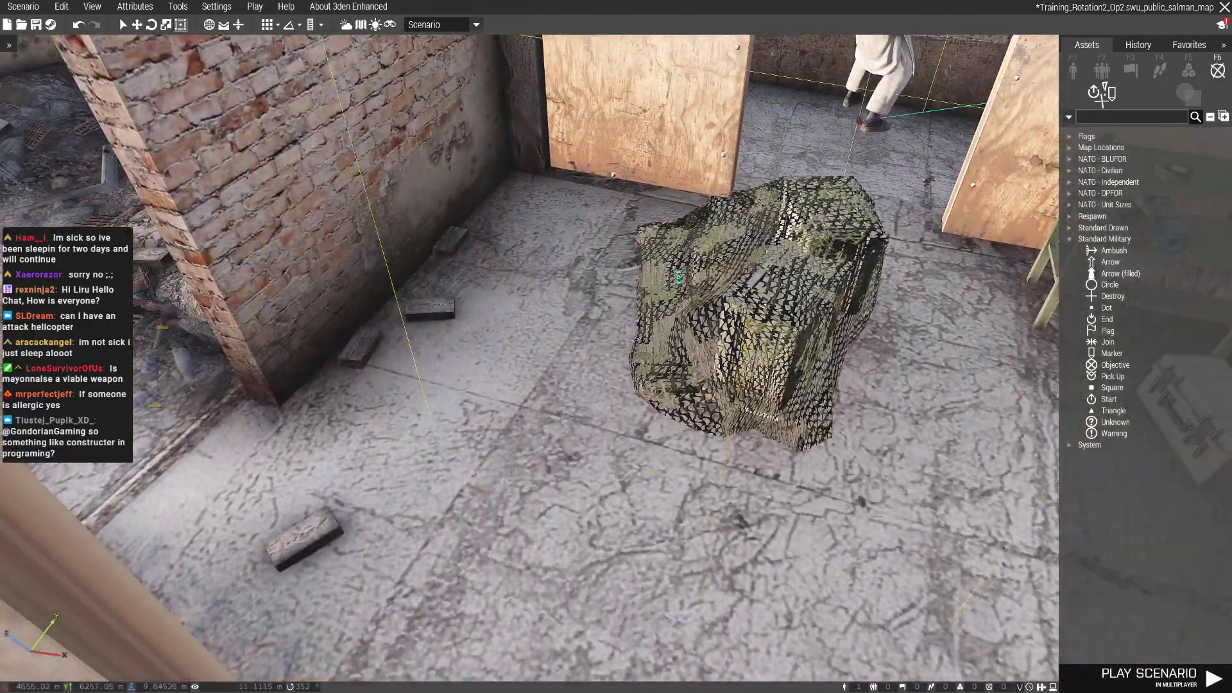
pyautogui.scroll(-5, 668, 369)
pyautogui.press('m')
pyautogui.scroll(-5, 716, 478)
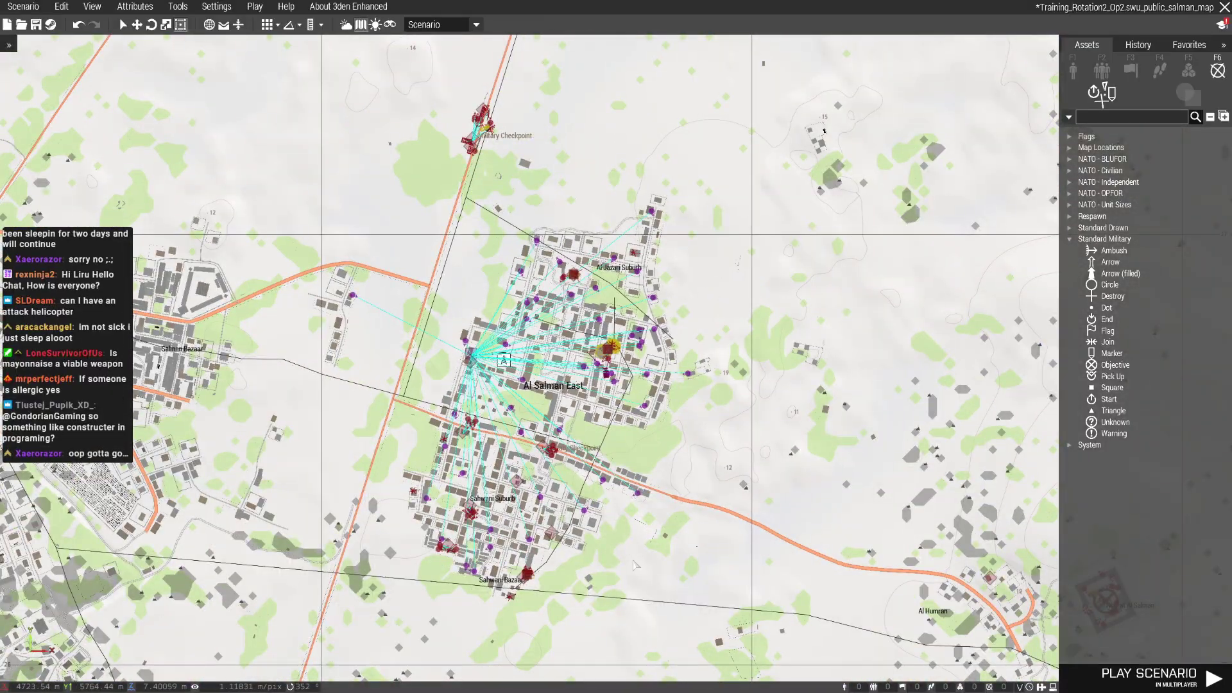
pyautogui.scroll(3, 448, 544)
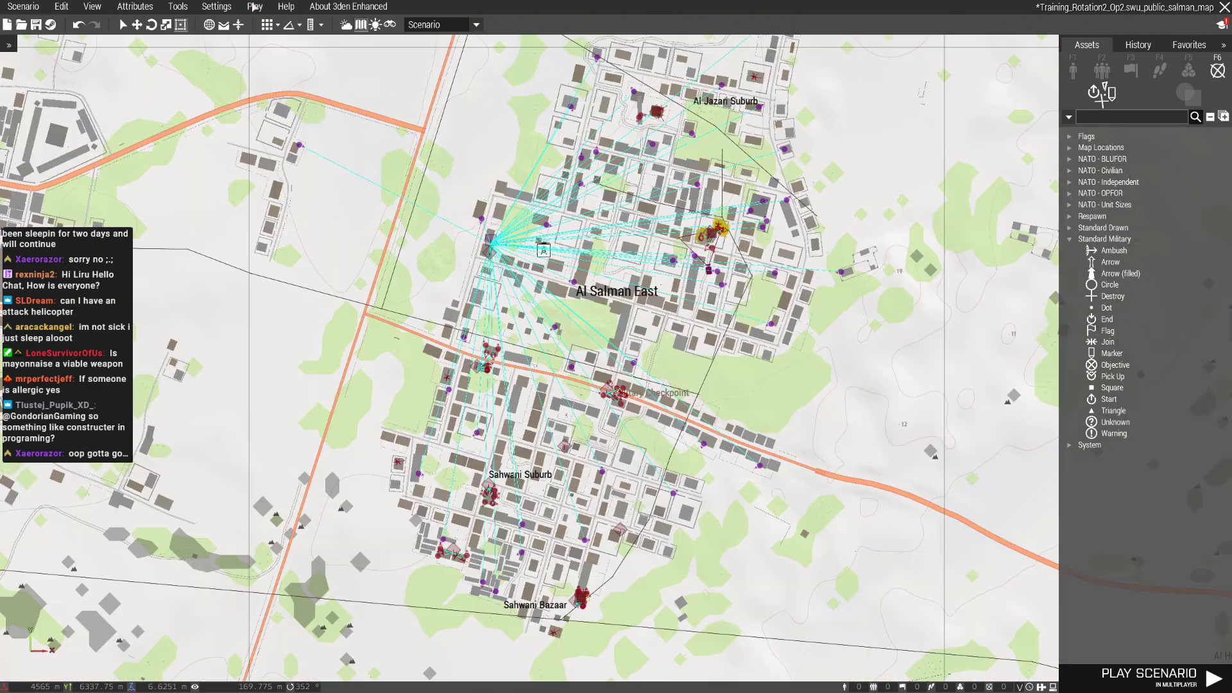
# Launch Play in Multiplayer, take the Officer slot and start the mission
pyautogui.click(255, 7)
pyautogui.click(289, 106)
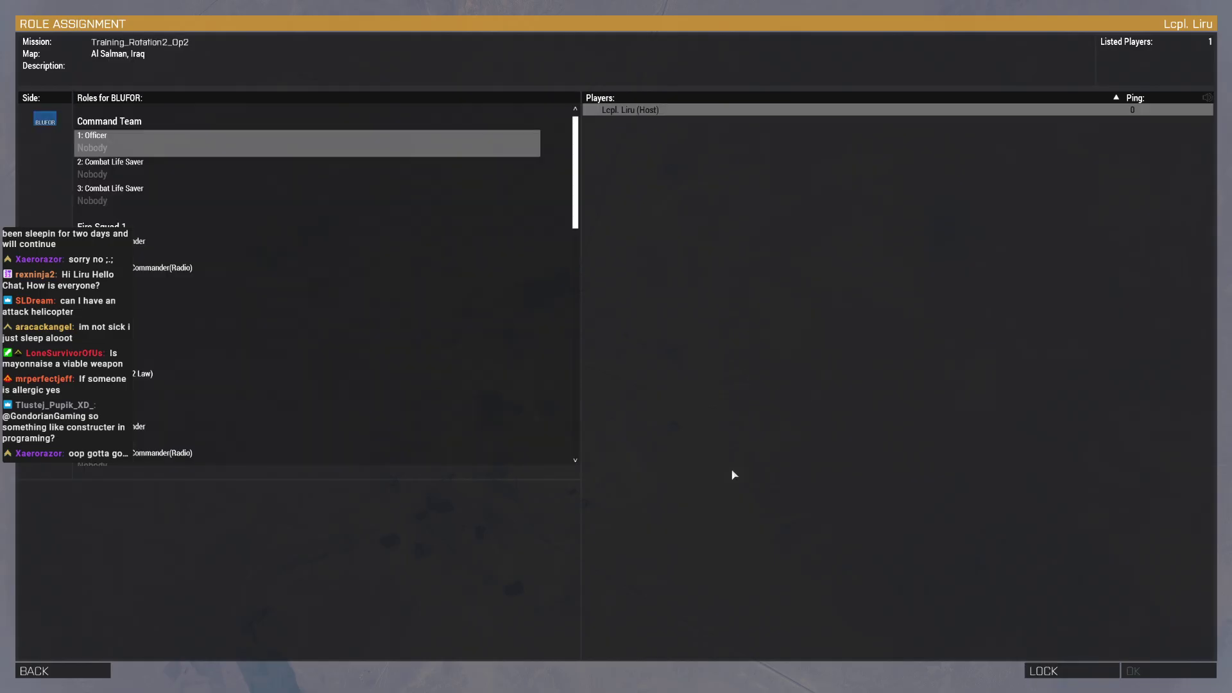
pyautogui.click(205, 151)
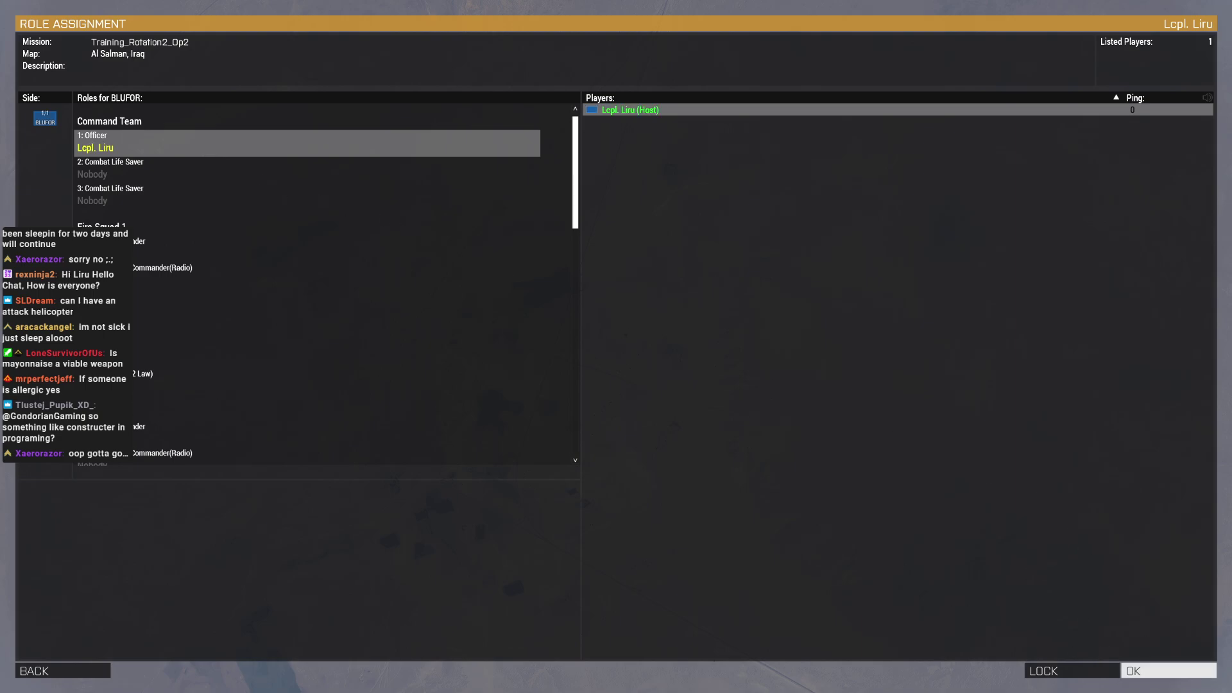
pyautogui.click(1165, 673)
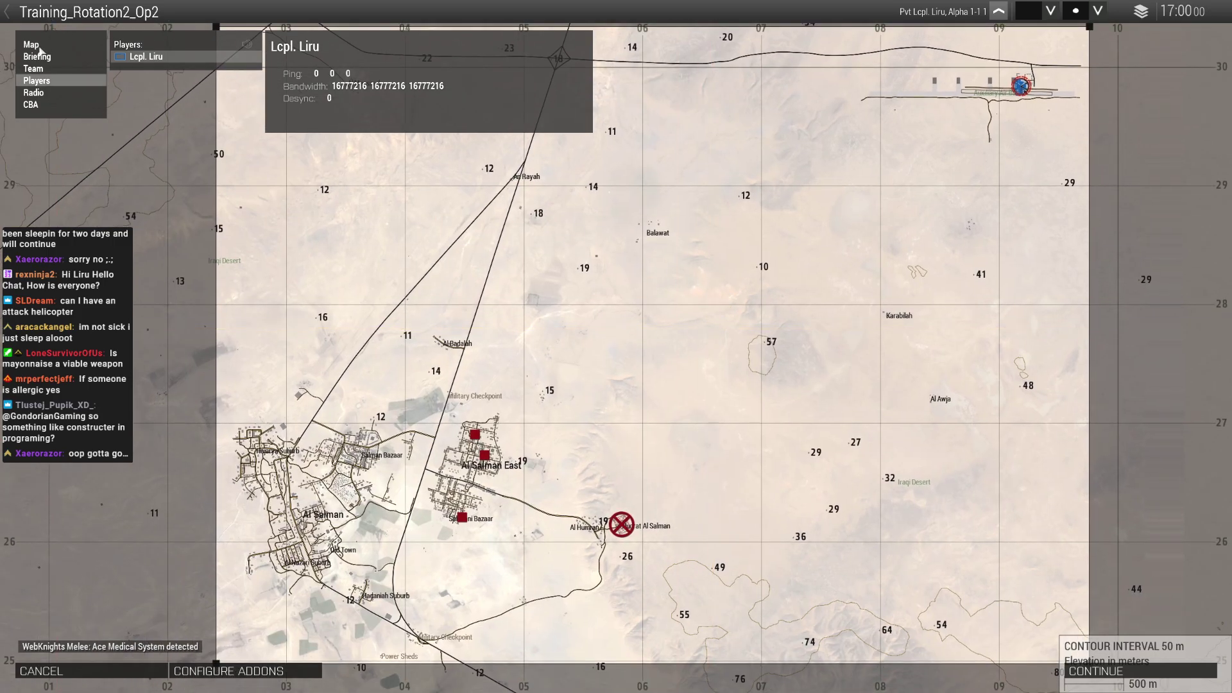
# View the red square markers on the briefing map, then cancel the mission
pyautogui.click(39, 45)
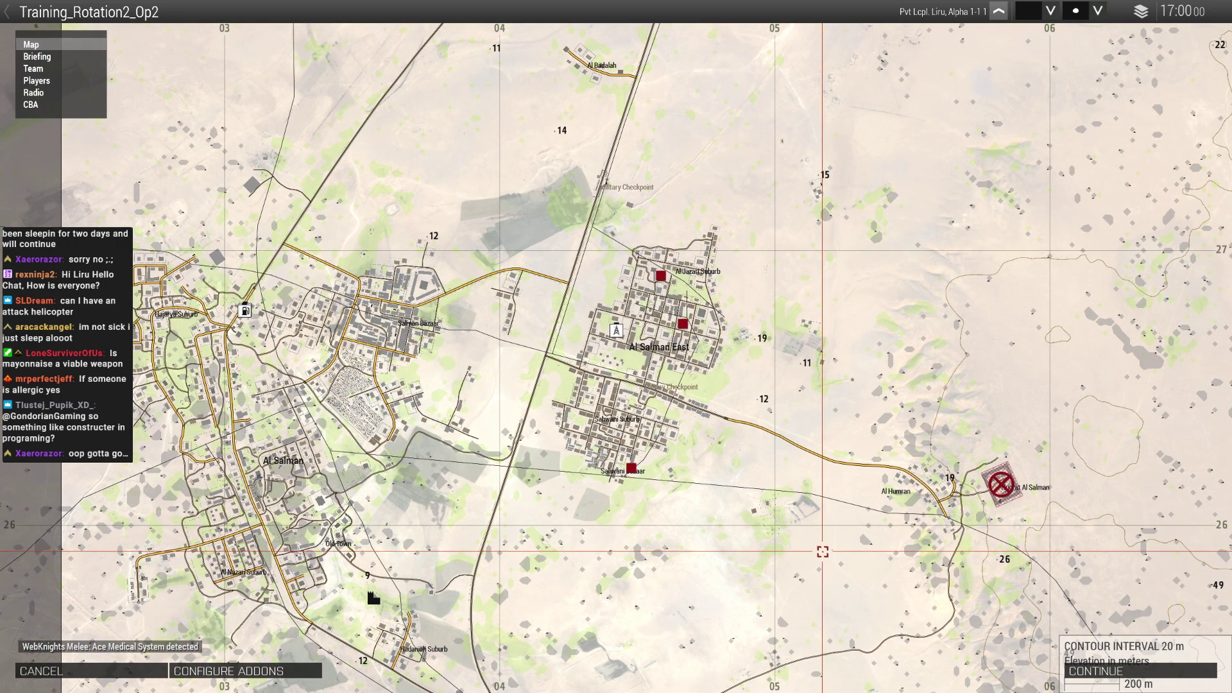
pyautogui.scroll(1, 789, 511)
pyautogui.scroll(2, 748, 481)
pyautogui.scroll(2, 748, 482)
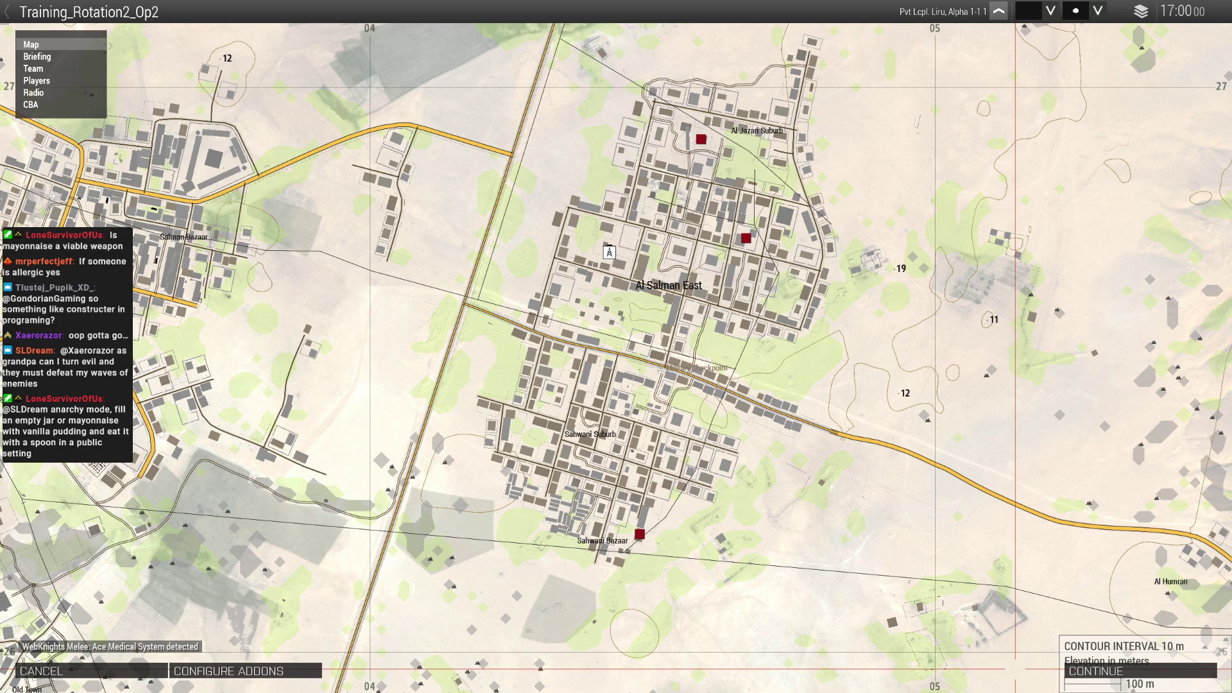
pyautogui.press('Escape')
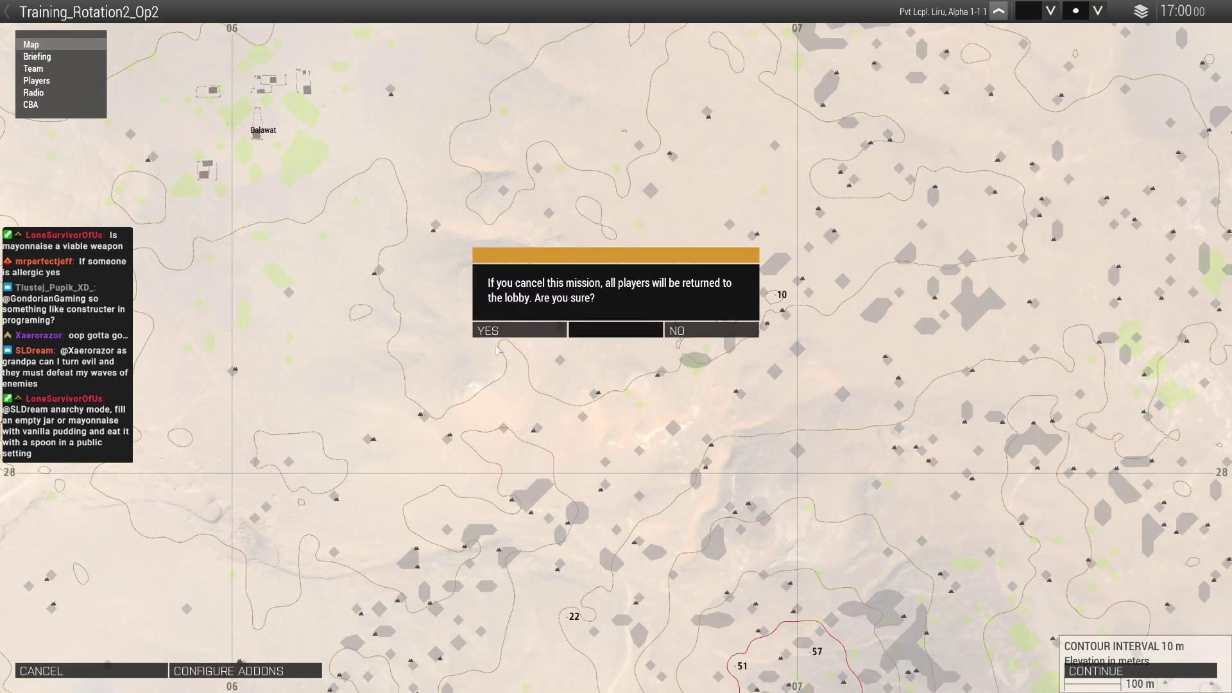
pyautogui.click(499, 334)
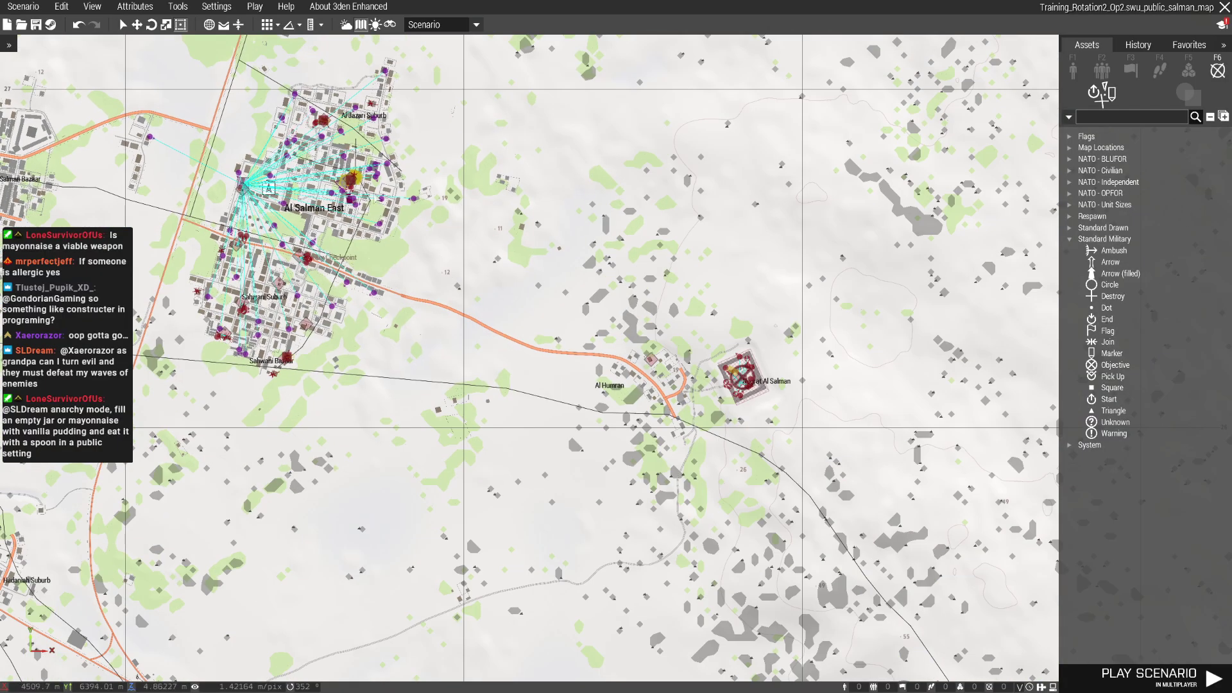
# In 3D view, check the whiteboard's Texture #0 is thing1.JPG and close its attributes
pyautogui.press('m')
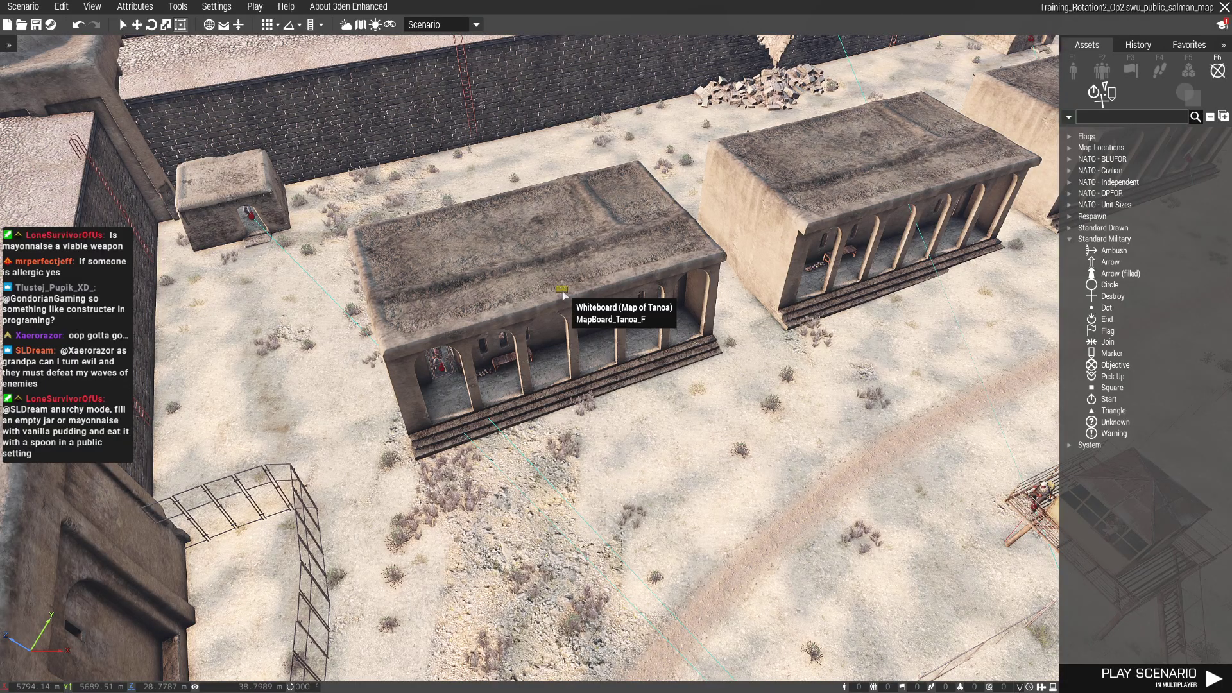
pyautogui.doubleClick(567, 295)
pyautogui.scroll(-5, 590, 507)
pyautogui.scroll(-1, 590, 508)
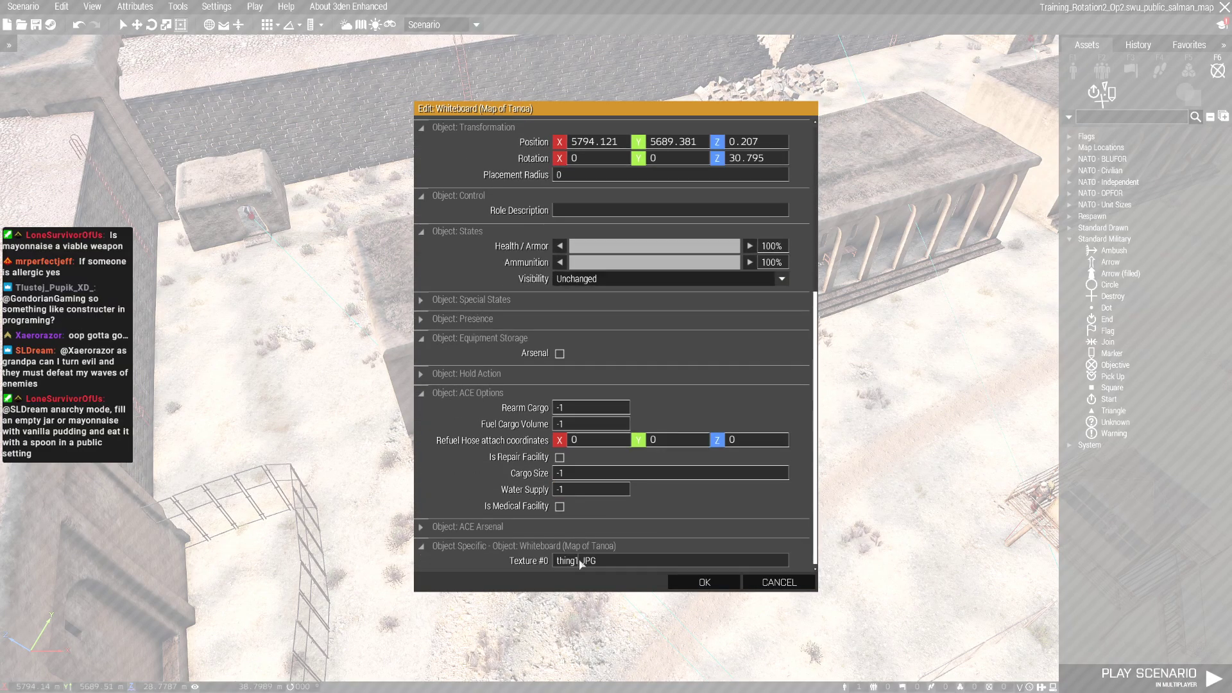
pyautogui.click(705, 583)
pyautogui.scroll(5, 572, 428)
pyautogui.scroll(5, 572, 429)
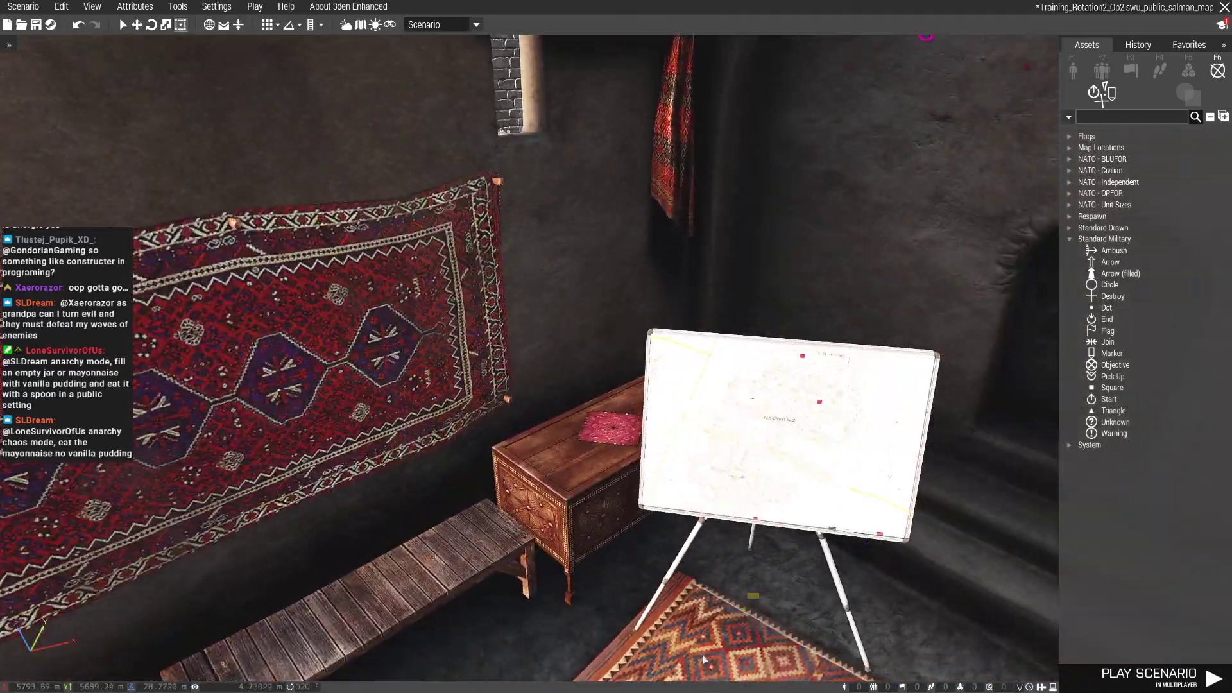
pyautogui.scroll(5, 683, 490)
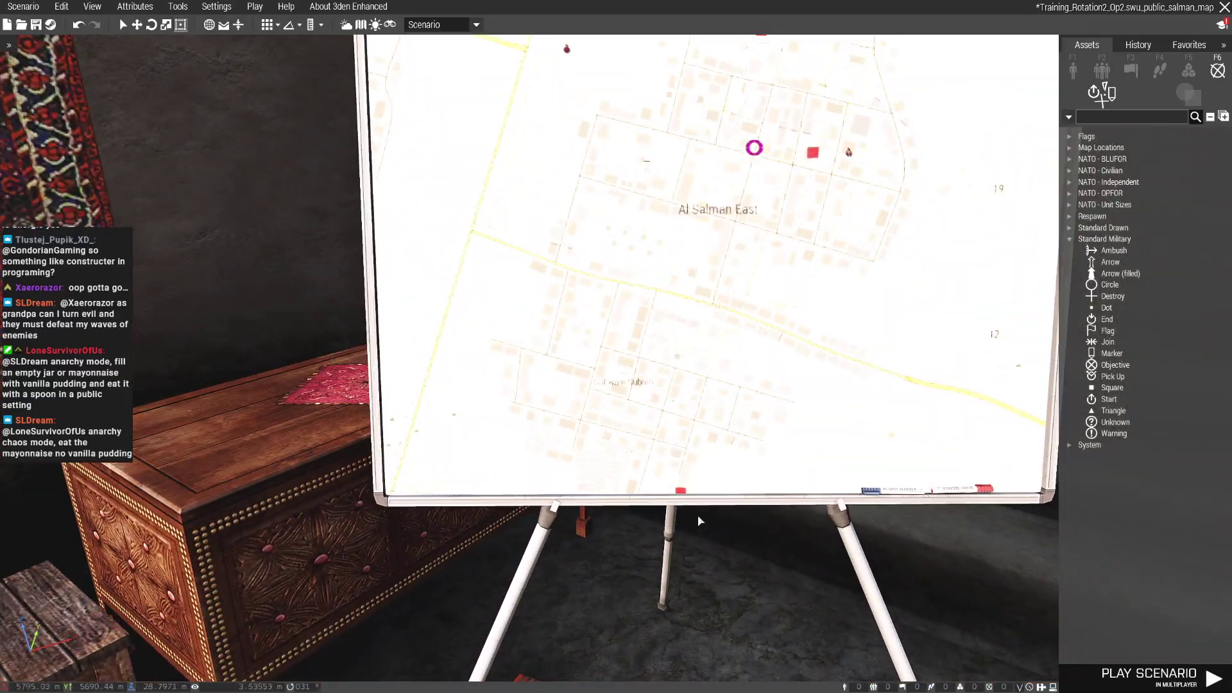
pyautogui.scroll(-5, 684, 490)
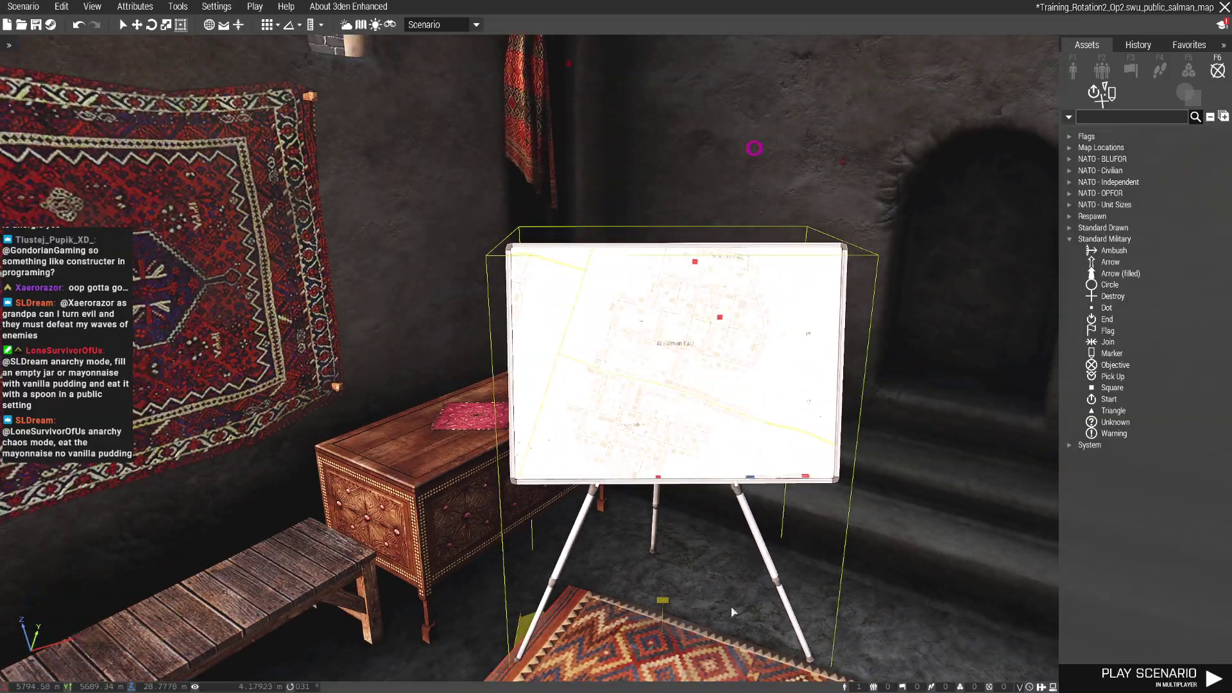
pyautogui.scroll(3, 626, 597)
pyautogui.moveTo(523, 622)
pyautogui.mouseDown(button='right')
pyautogui.moveTo(671, 592)
pyautogui.moveTo(162, 650)
pyautogui.moveTo(19, 636)
pyautogui.mouseUp(button='right')
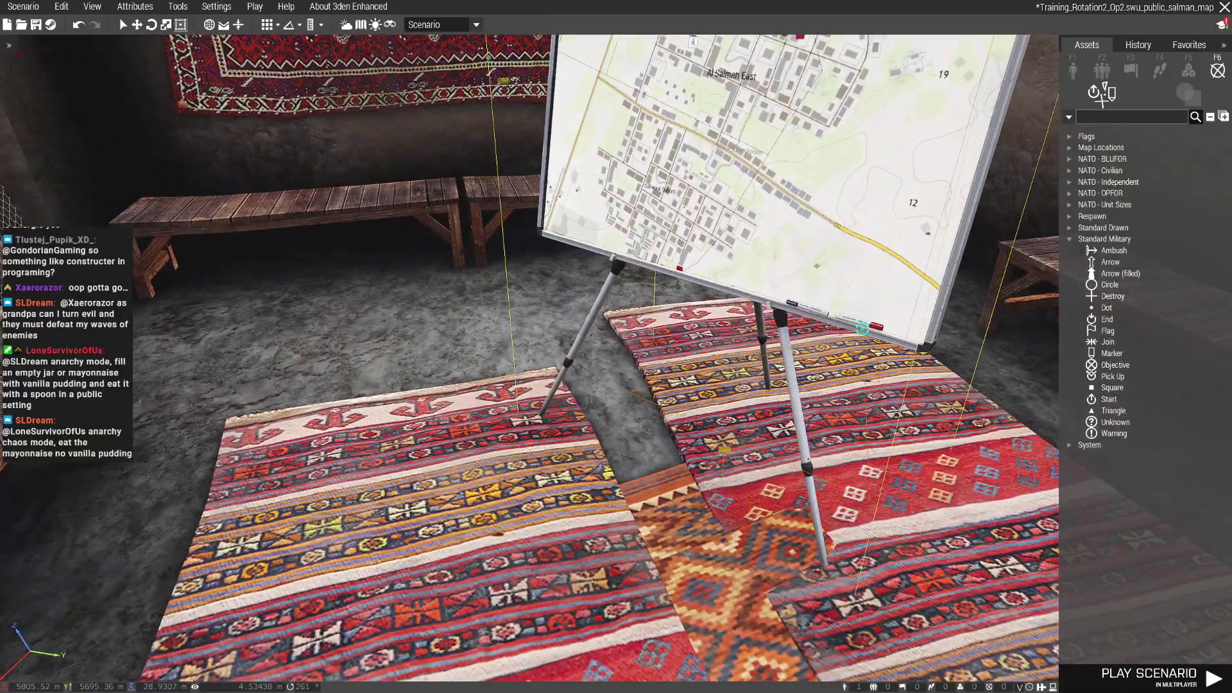
pyautogui.moveTo(783, 399); pyautogui.dragTo(602, 398, button='right')
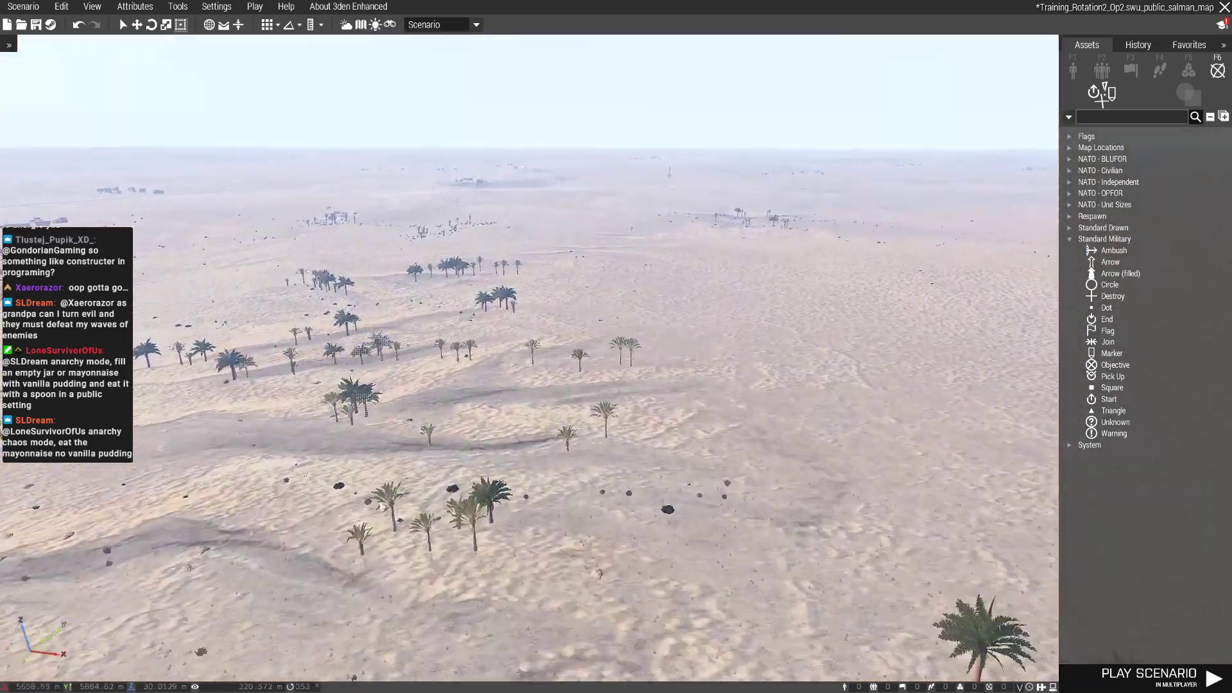
pyautogui.press('m')
pyautogui.scroll(4, 472, 395)
pyautogui.scroll(-6, 464, 395)
pyautogui.scroll(4, 616, 405)
pyautogui.scroll(2, 695, 223)
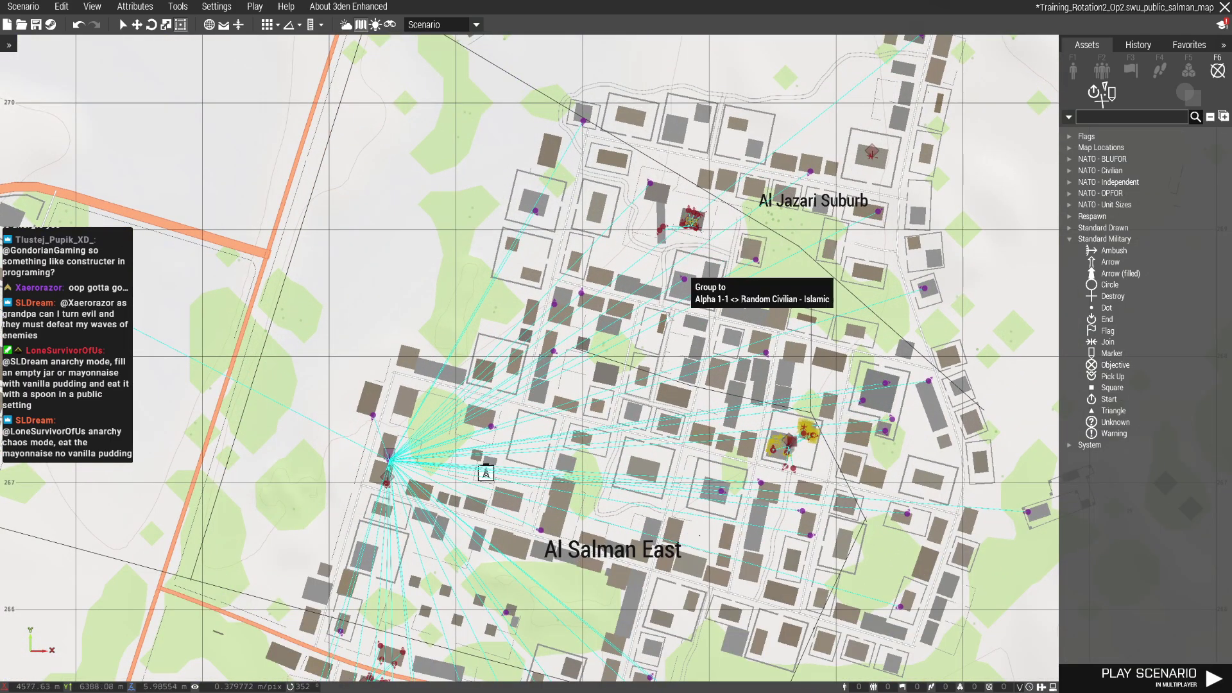
pyautogui.scroll(-2, 790, 438)
pyautogui.scroll(3, 818, 395)
pyautogui.scroll(-3, 739, 326)
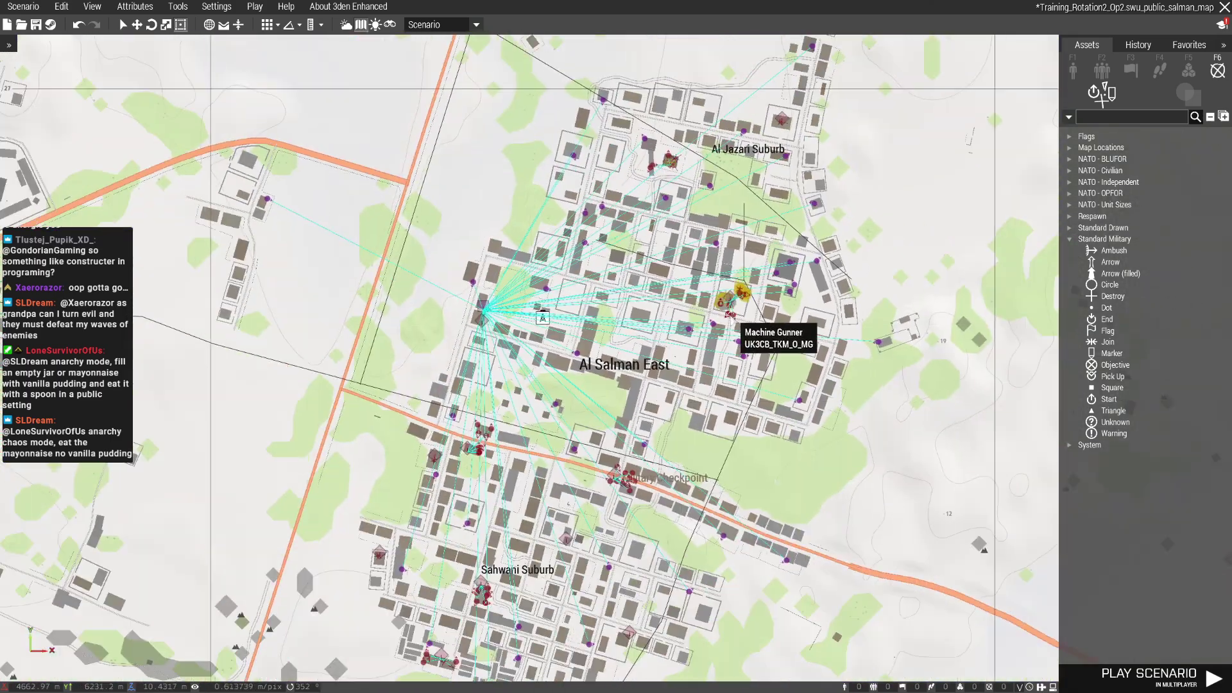
pyautogui.scroll(-5, 738, 326)
pyautogui.scroll(2, 944, 626)
pyautogui.press('m')
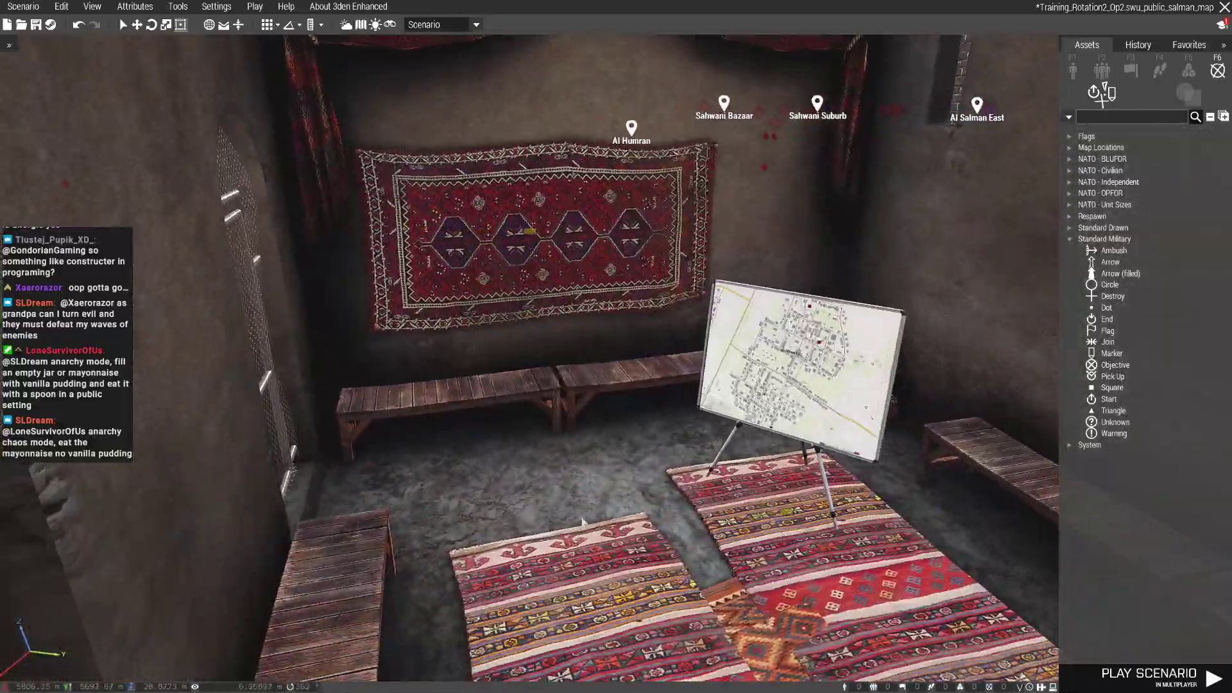
pyautogui.press('BackSpace')
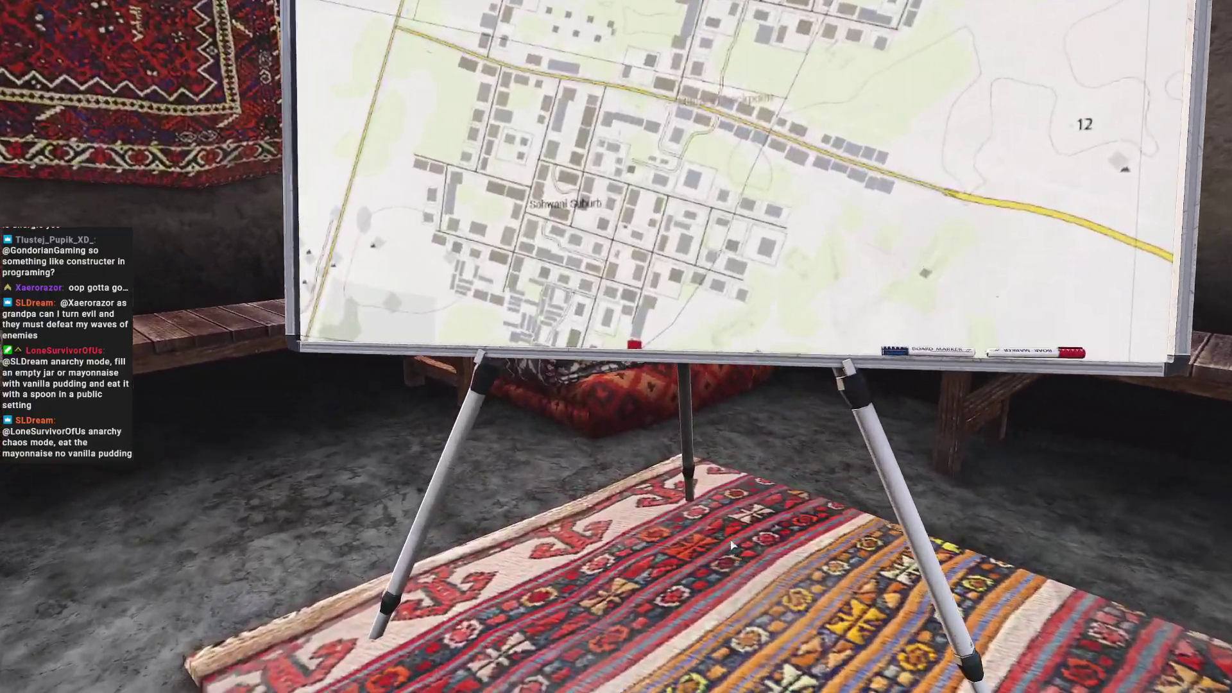
pyautogui.press('s')
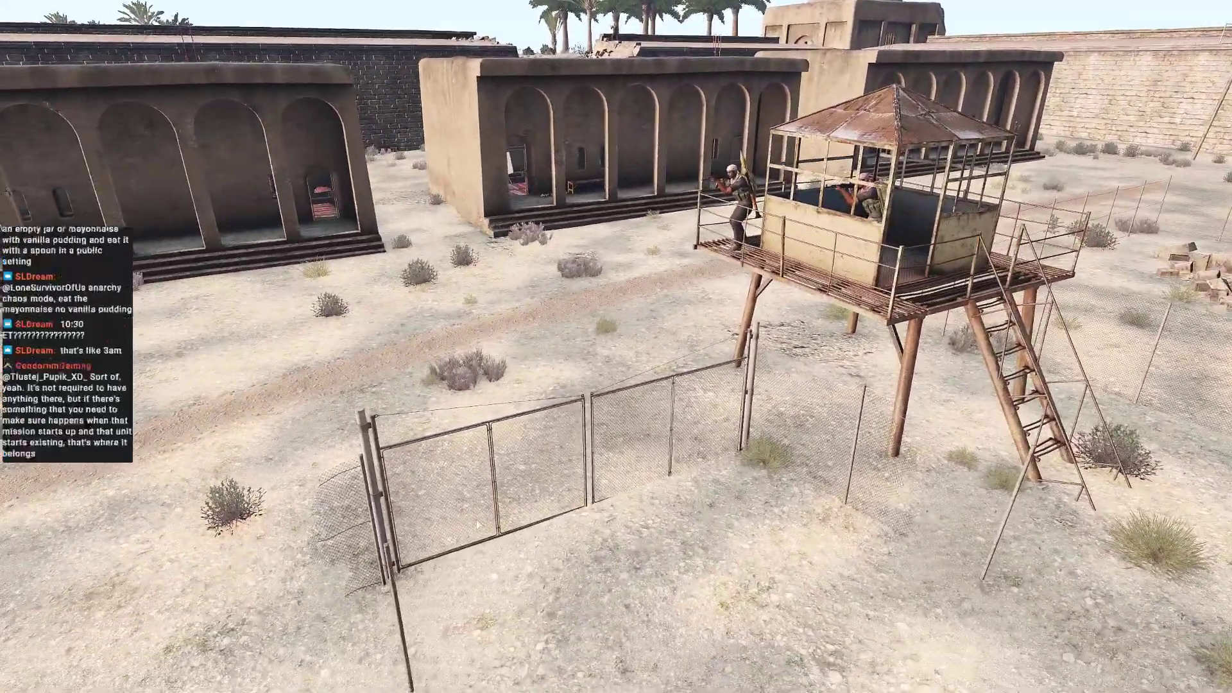
pyautogui.press('BackSpace')
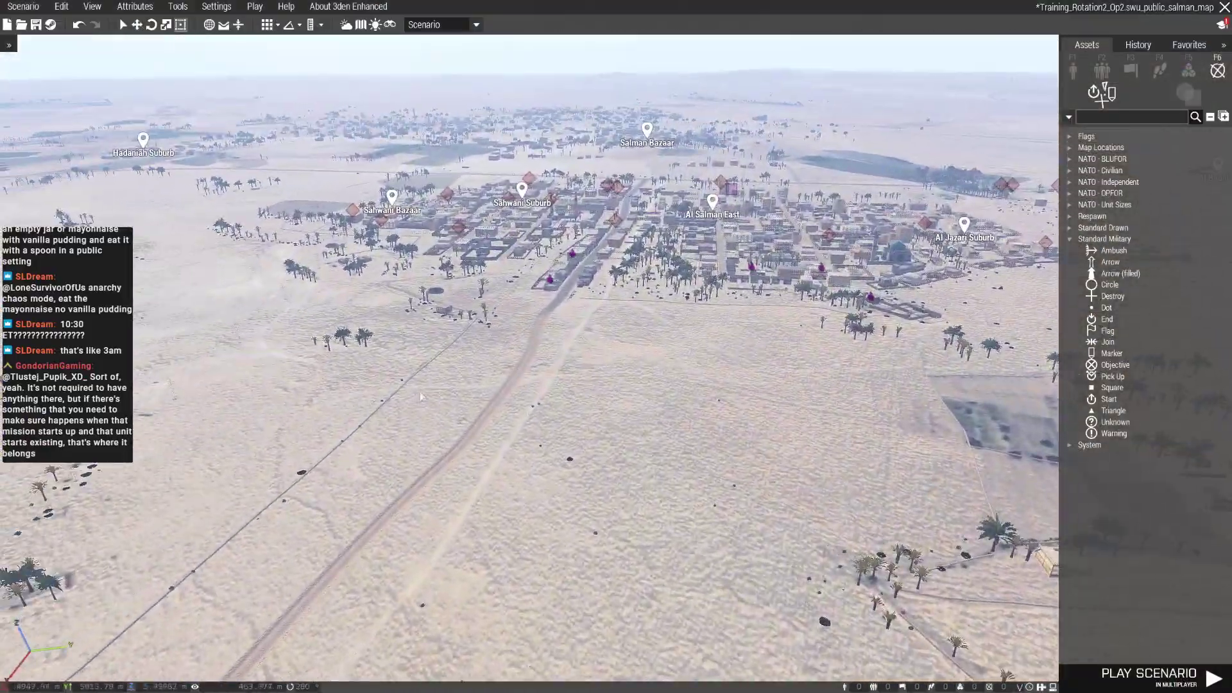
pyautogui.press('m')
pyautogui.scroll(3, 481, 337)
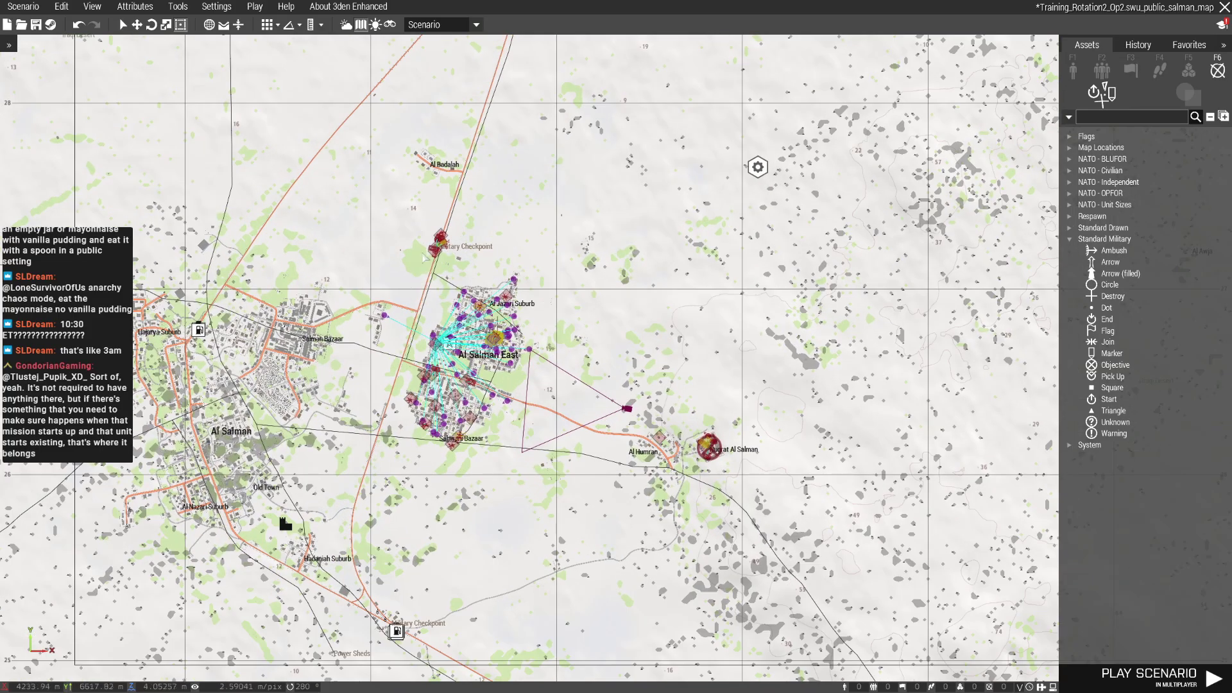
pyautogui.scroll(3, 481, 337)
pyautogui.scroll(3, 481, 336)
pyautogui.press('m')
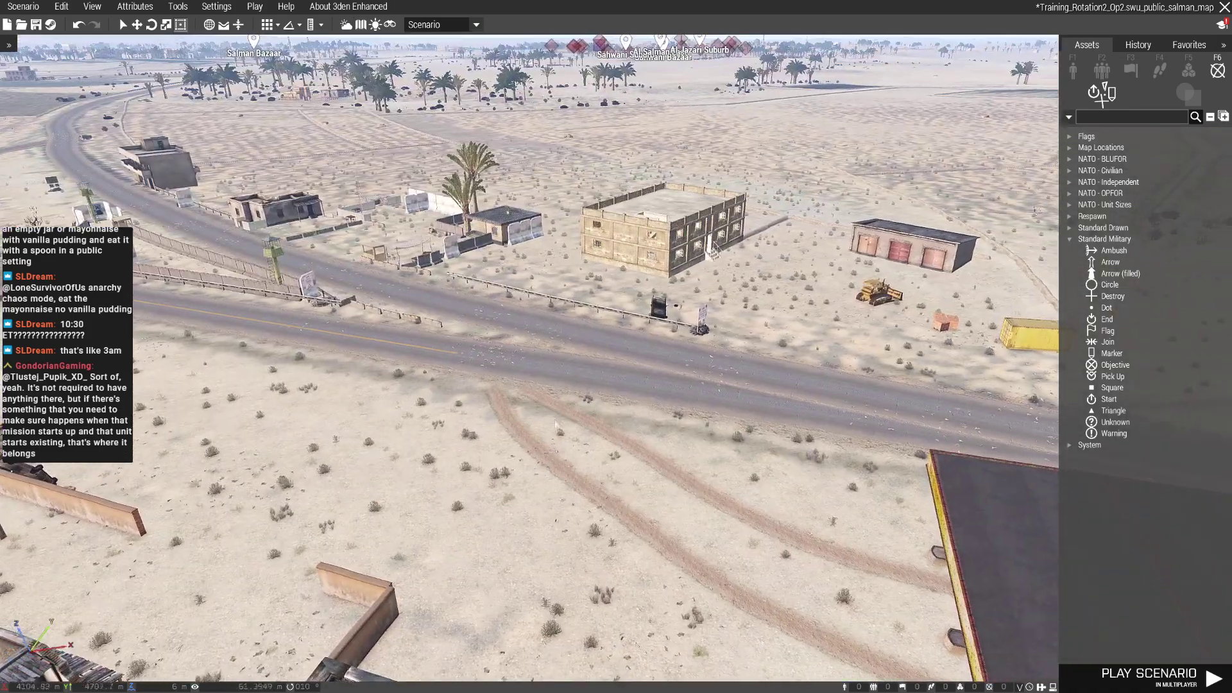
# Select the BTR-60 from OPFOR > 3CB Middle East Extremists > APCs
pyautogui.press('F1')
pyautogui.press('w')
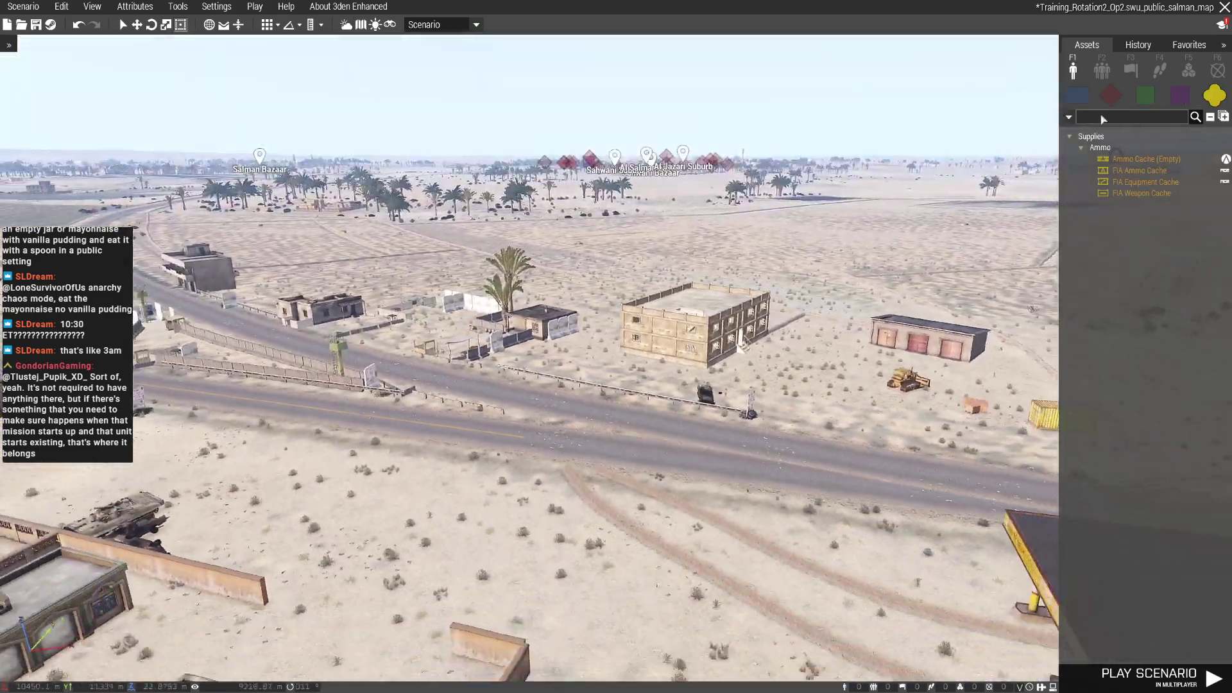
pyautogui.click(1109, 94)
pyautogui.press('w')
pyautogui.scroll(5, 1117, 289)
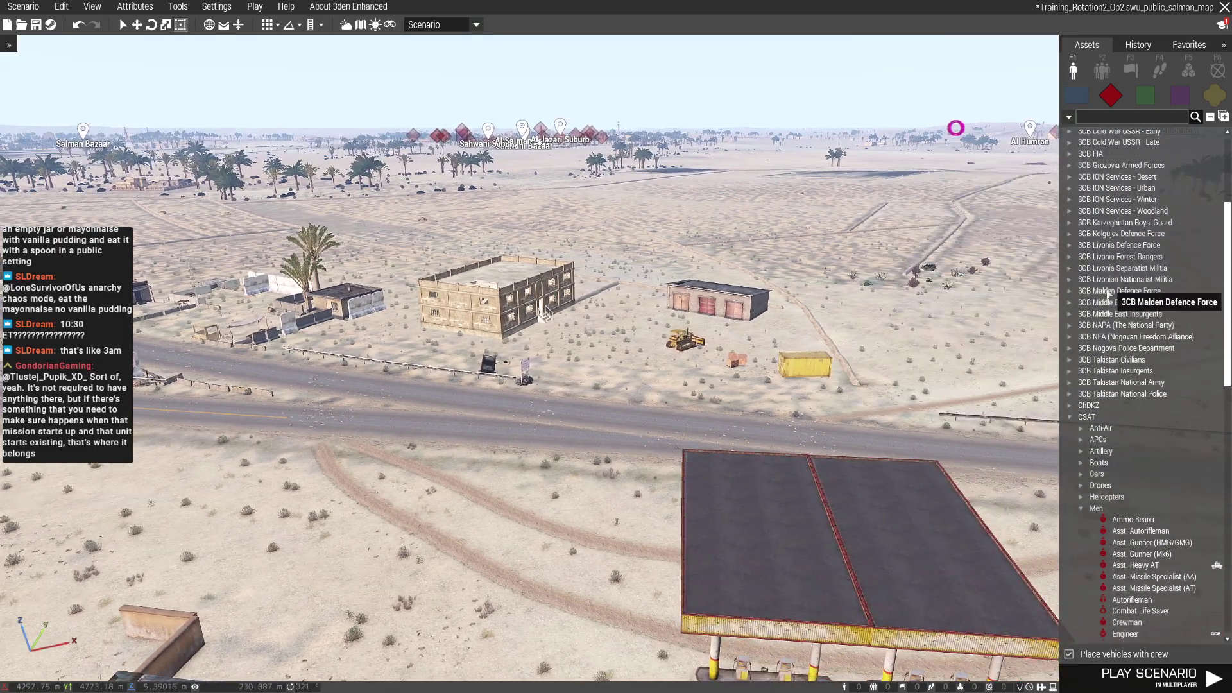
pyautogui.click(1069, 302)
pyautogui.press('w')
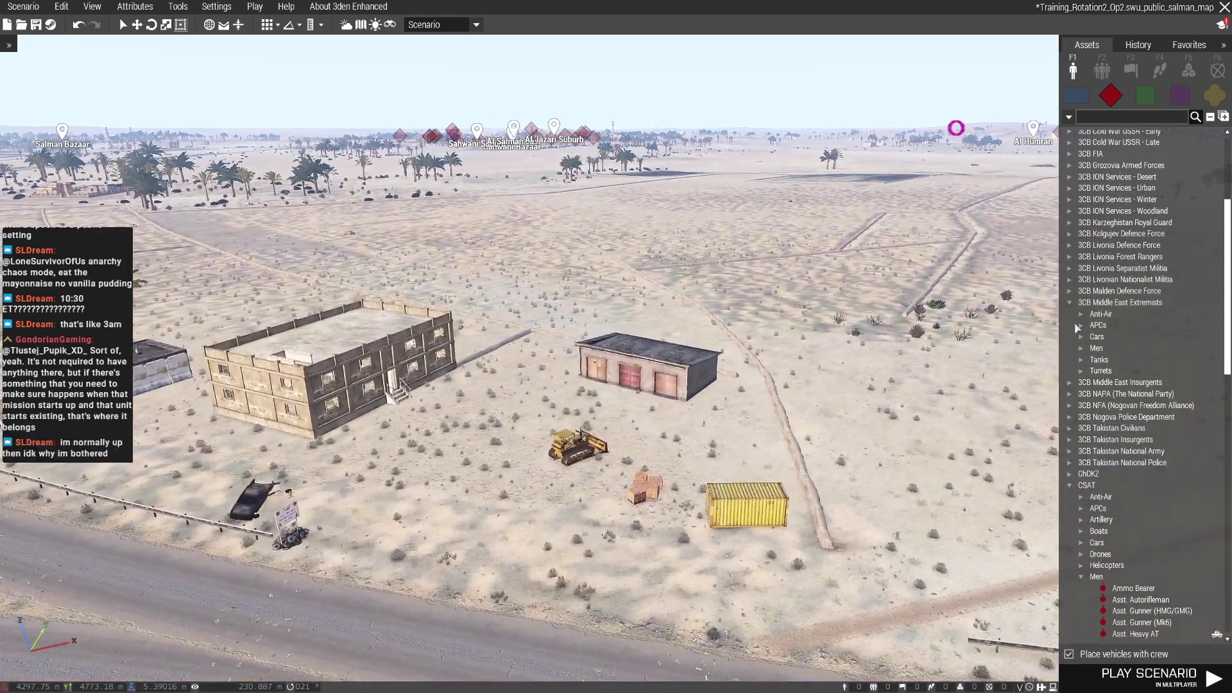
pyautogui.click(1081, 326)
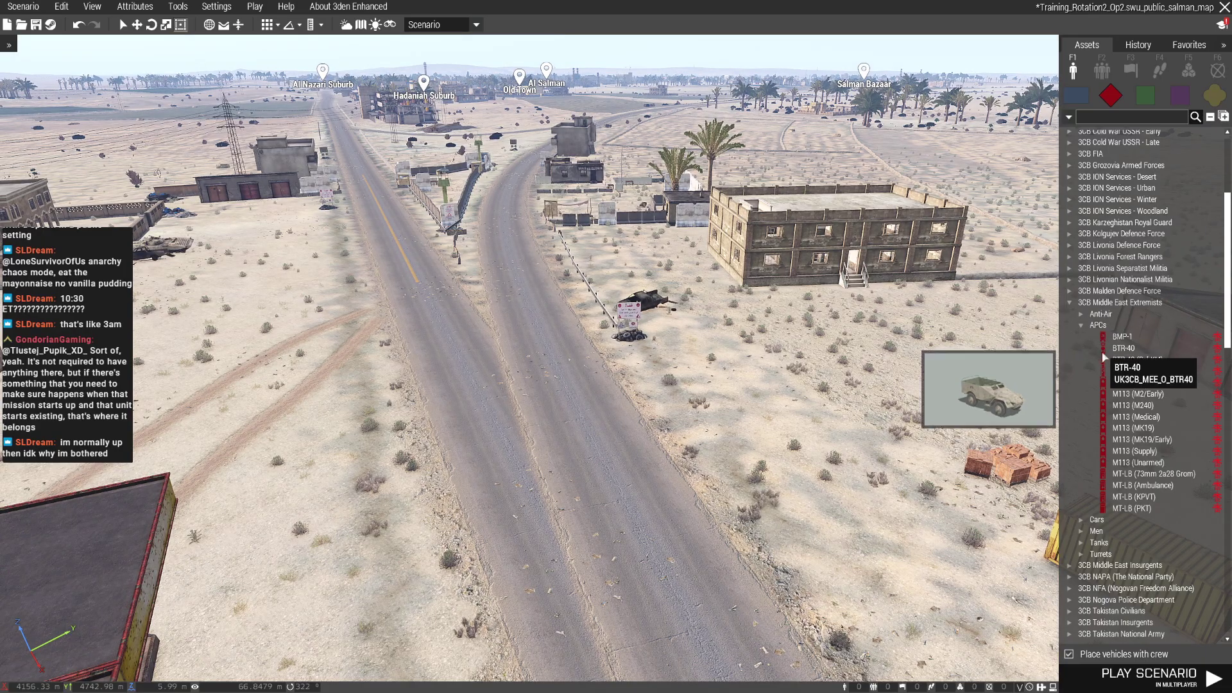
pyautogui.click(1125, 371)
pyautogui.moveTo(1129, 382)
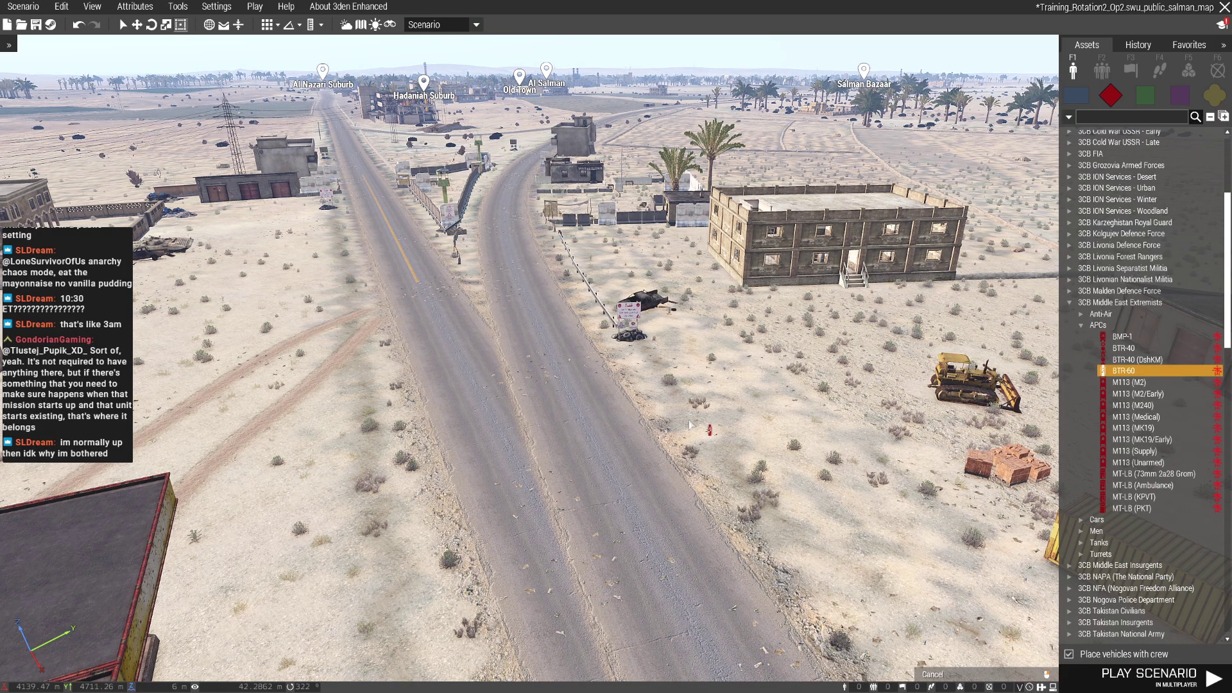
# Place the BTR-60 on the ground beside the desert compound
pyautogui.moveTo(605, 490); pyautogui.dragTo(605, 489, button='right')
pyautogui.keyDown('shift'); pyautogui.moveTo(605, 489); pyautogui.dragTo(578, 489); pyautogui.keyUp('shift')
pyautogui.press('w')
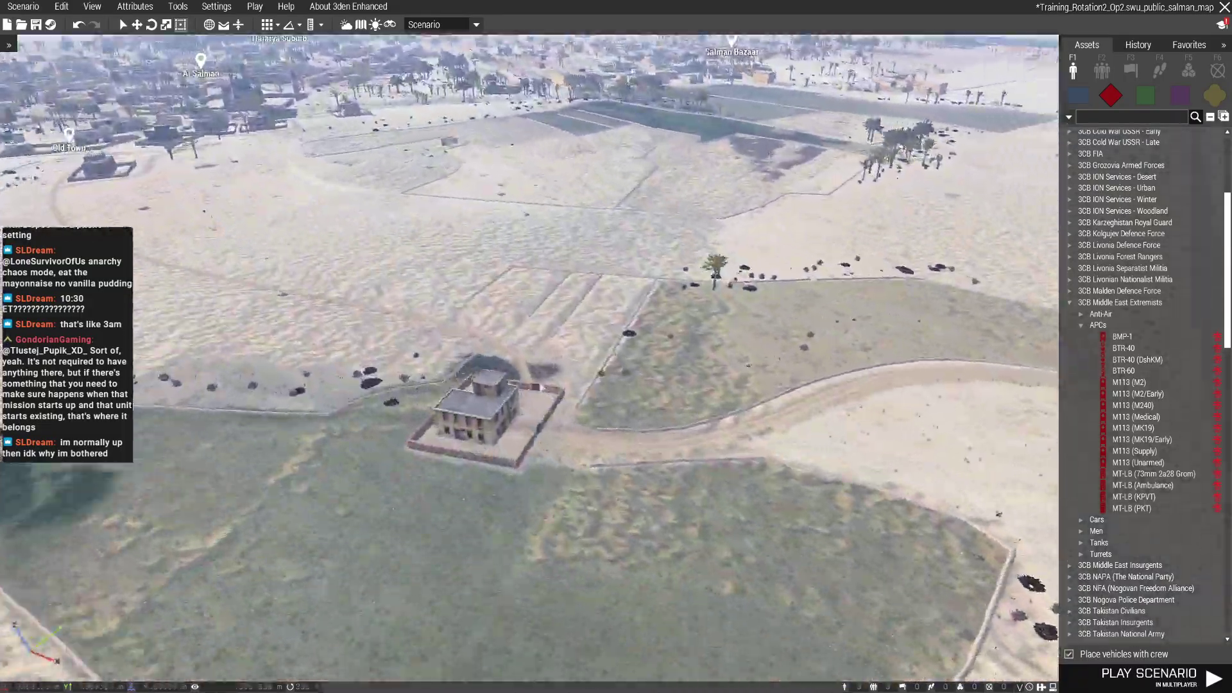
pyautogui.moveTo(541, 388); pyautogui.dragTo(465, 483, button='right')
pyautogui.press('z')
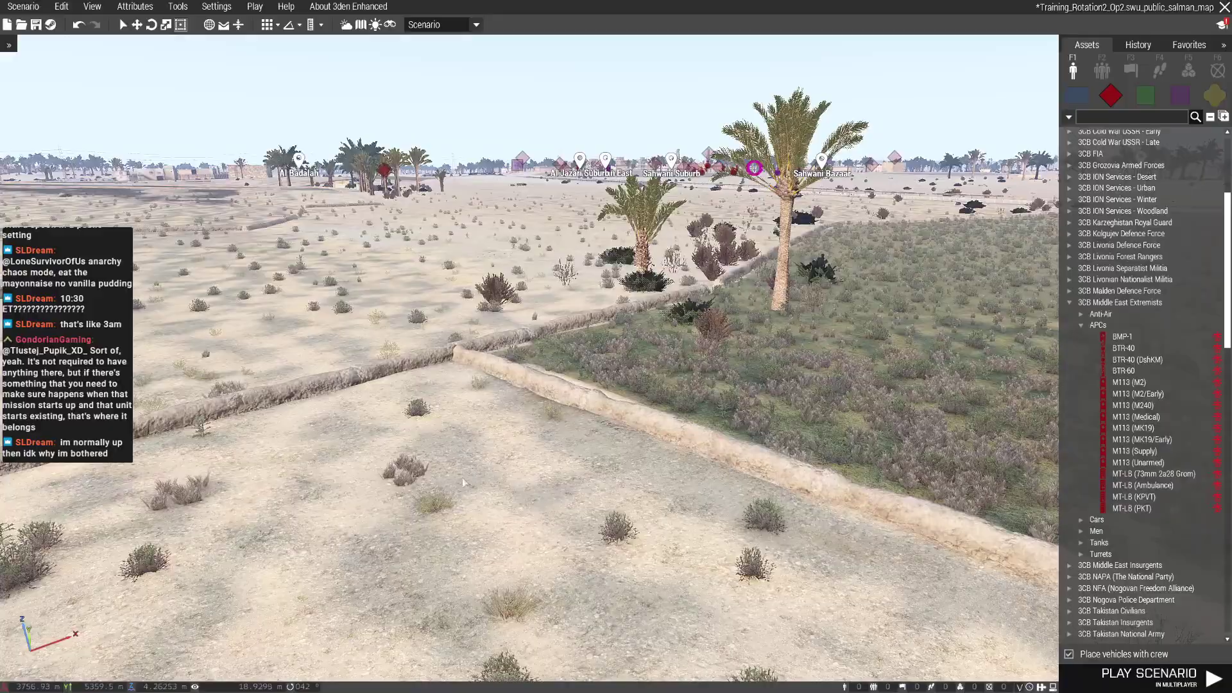
pyautogui.click(463, 481)
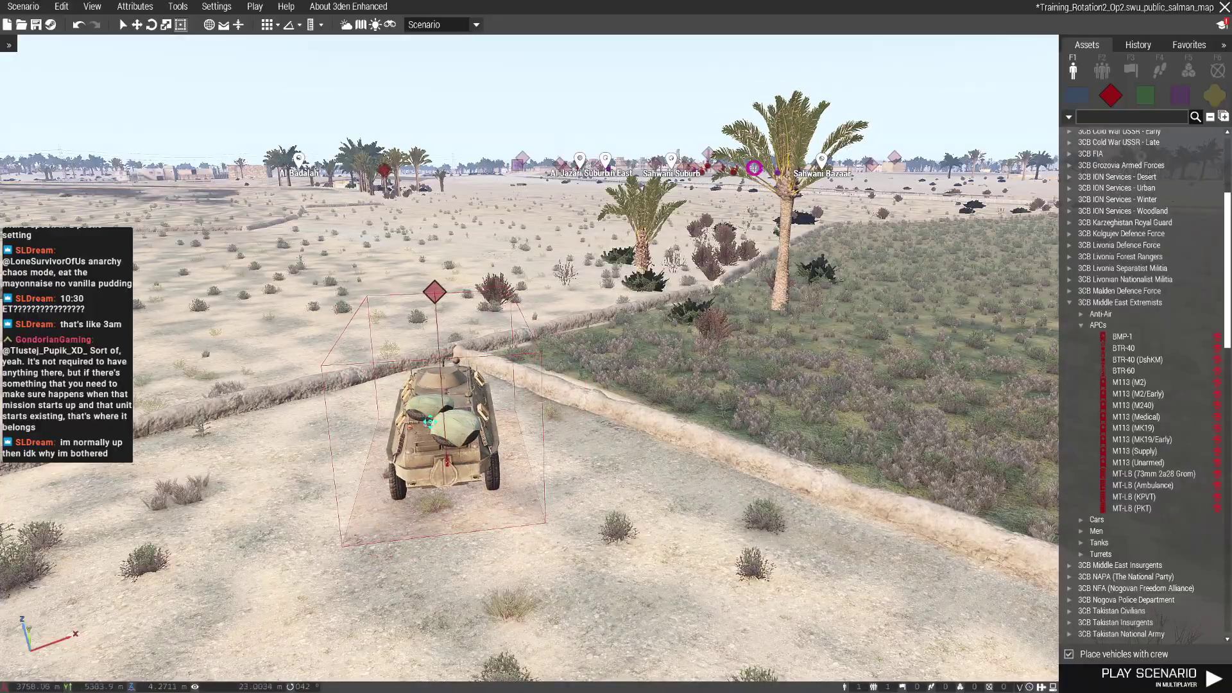
# Place two T-55A tanks, one near the town and one beside the compound
pyautogui.press('q')
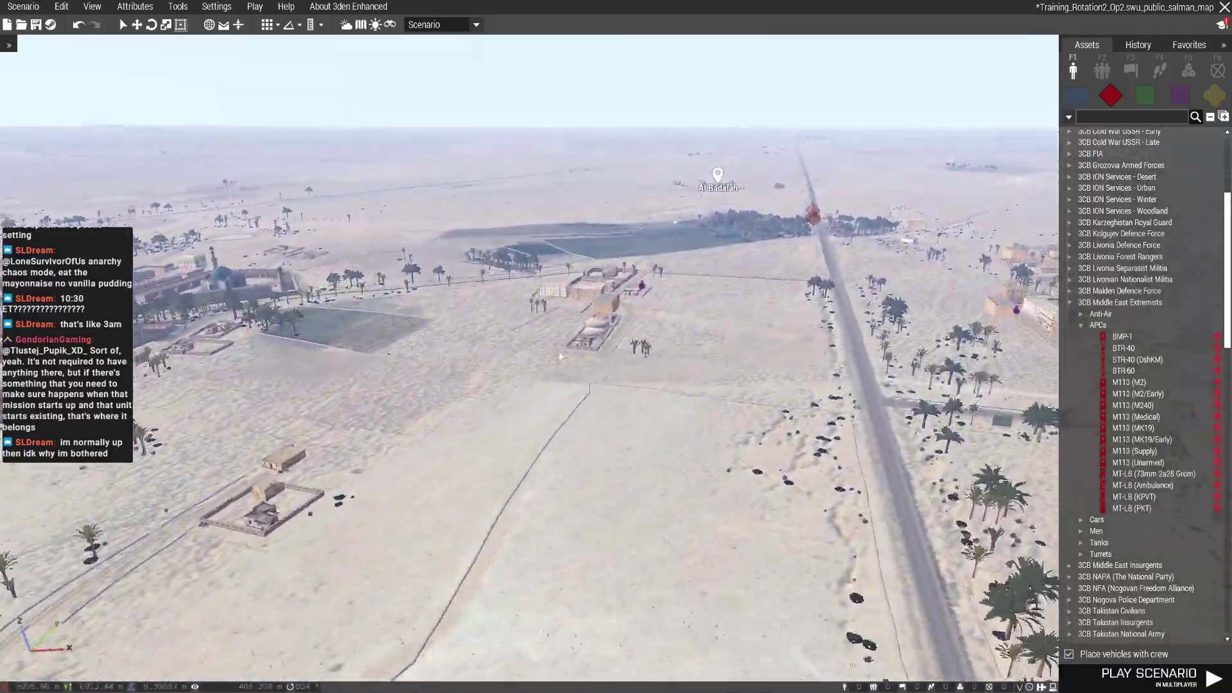
pyautogui.scroll(5, 561, 354)
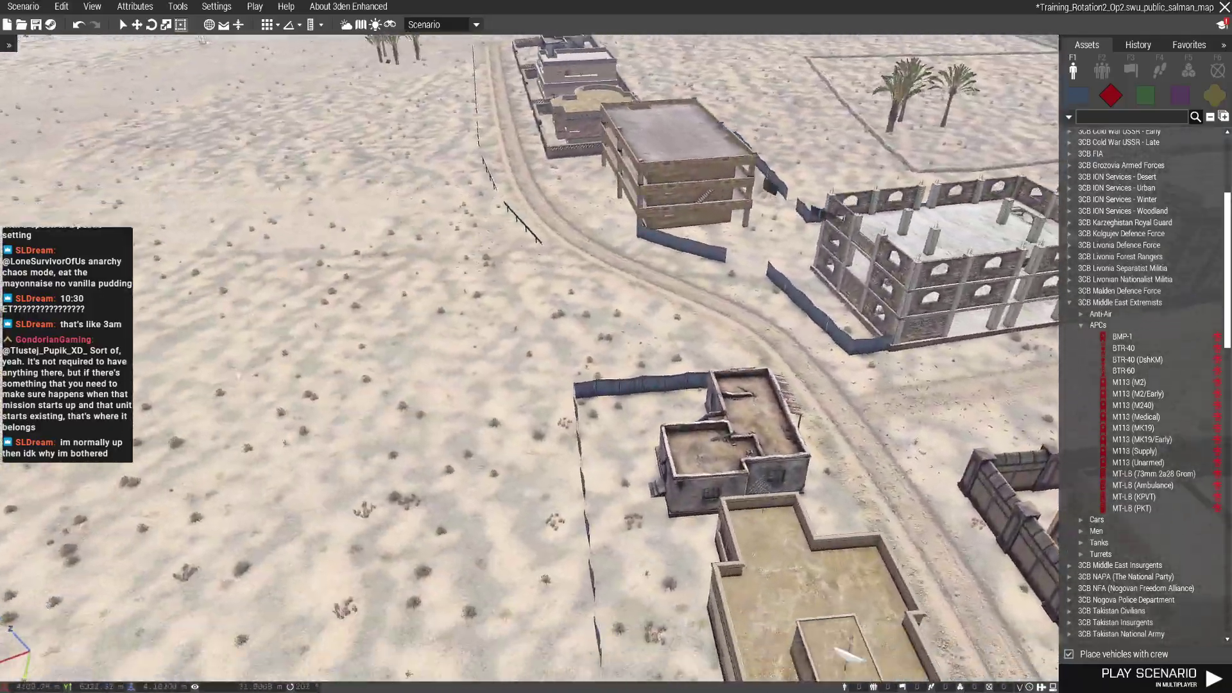
pyautogui.press('w')
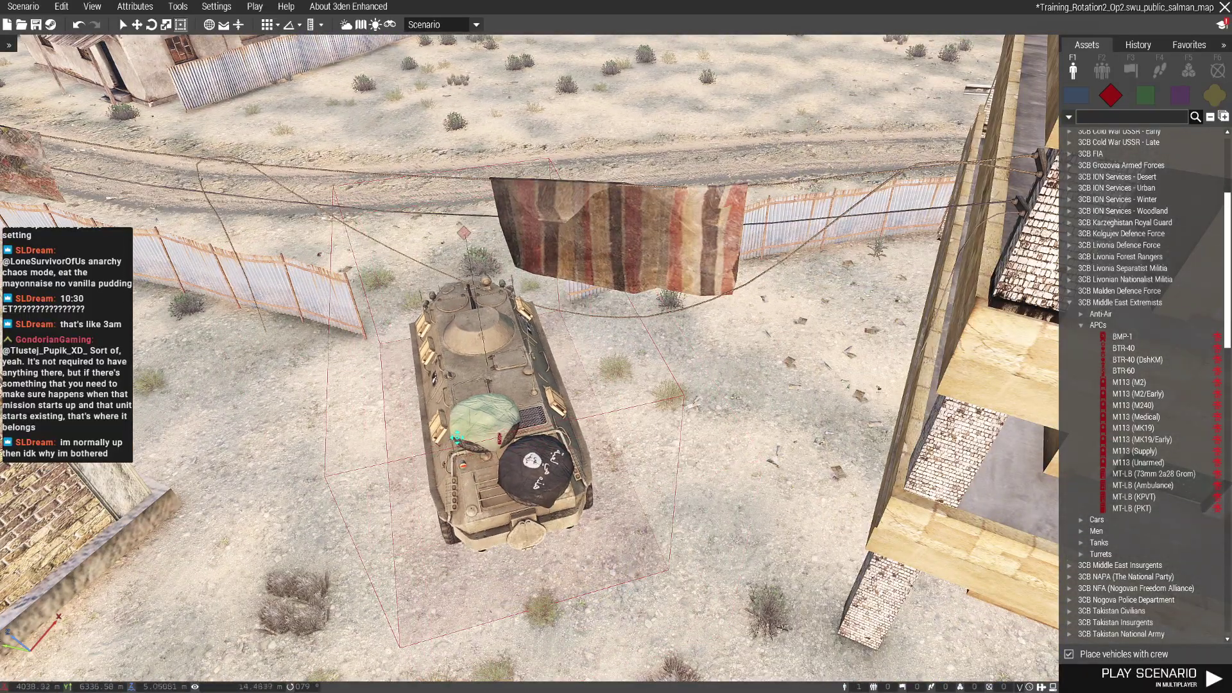
pyautogui.press('q')
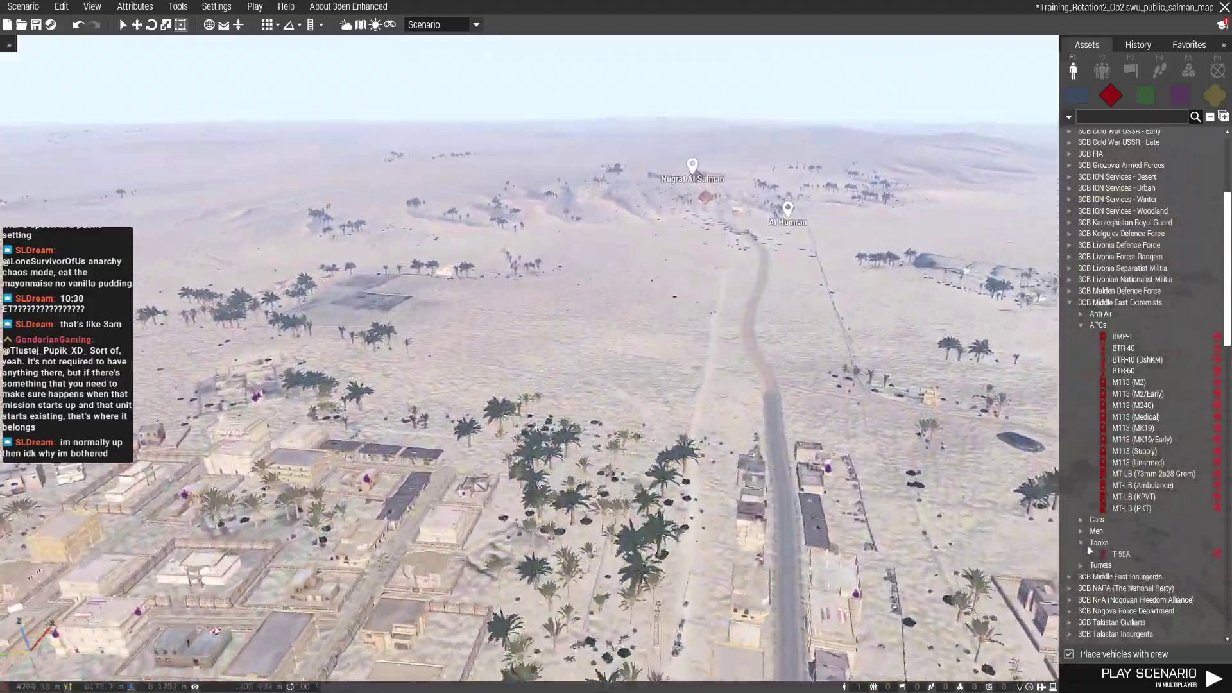
pyautogui.click(1117, 555)
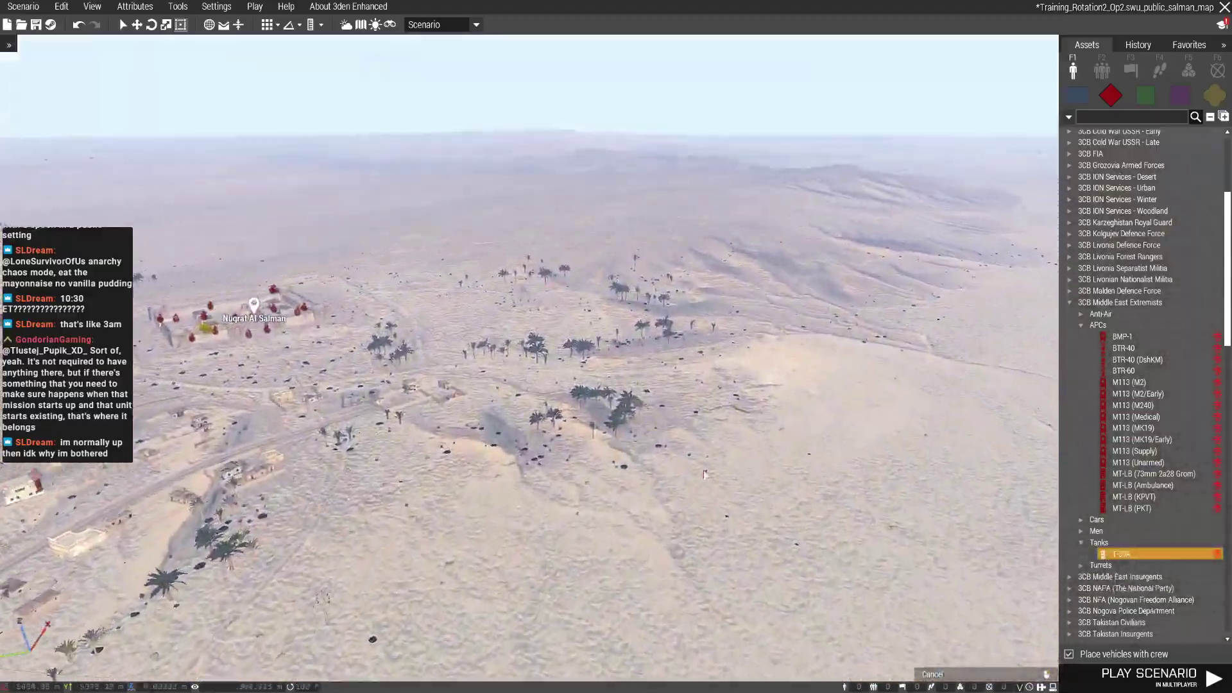
pyautogui.moveTo(704, 473); pyautogui.dragTo(486, 491, button='right')
pyautogui.scroll(5, 487, 490)
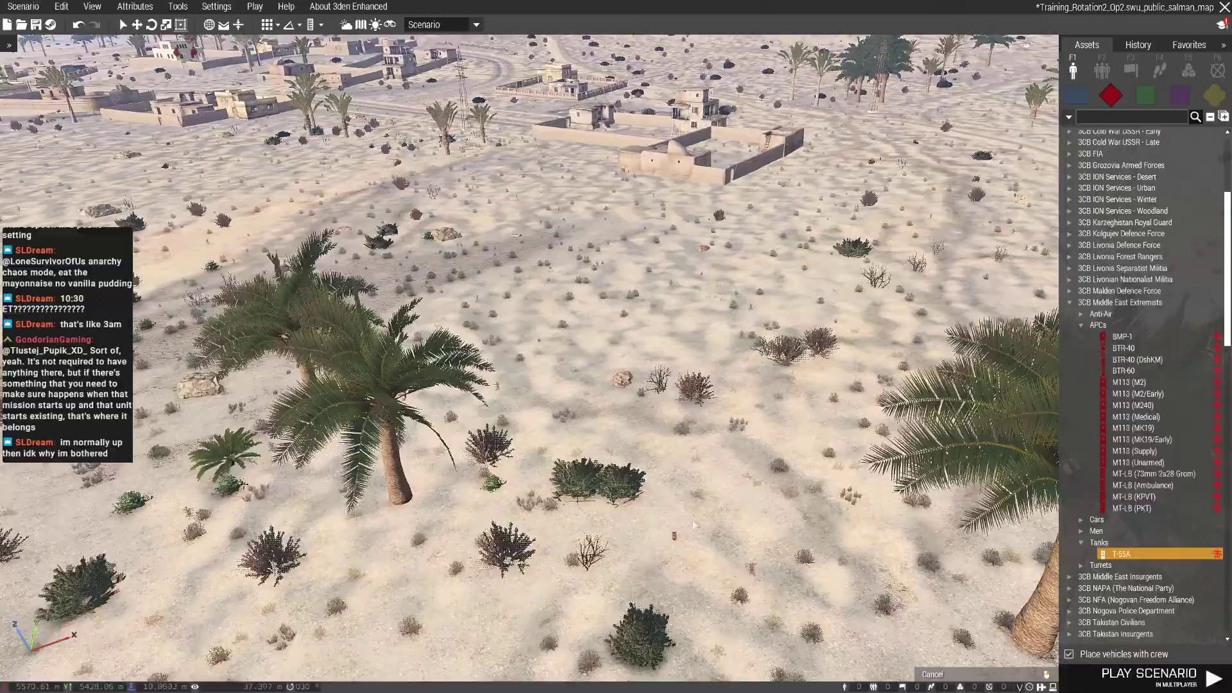
pyautogui.click(717, 520)
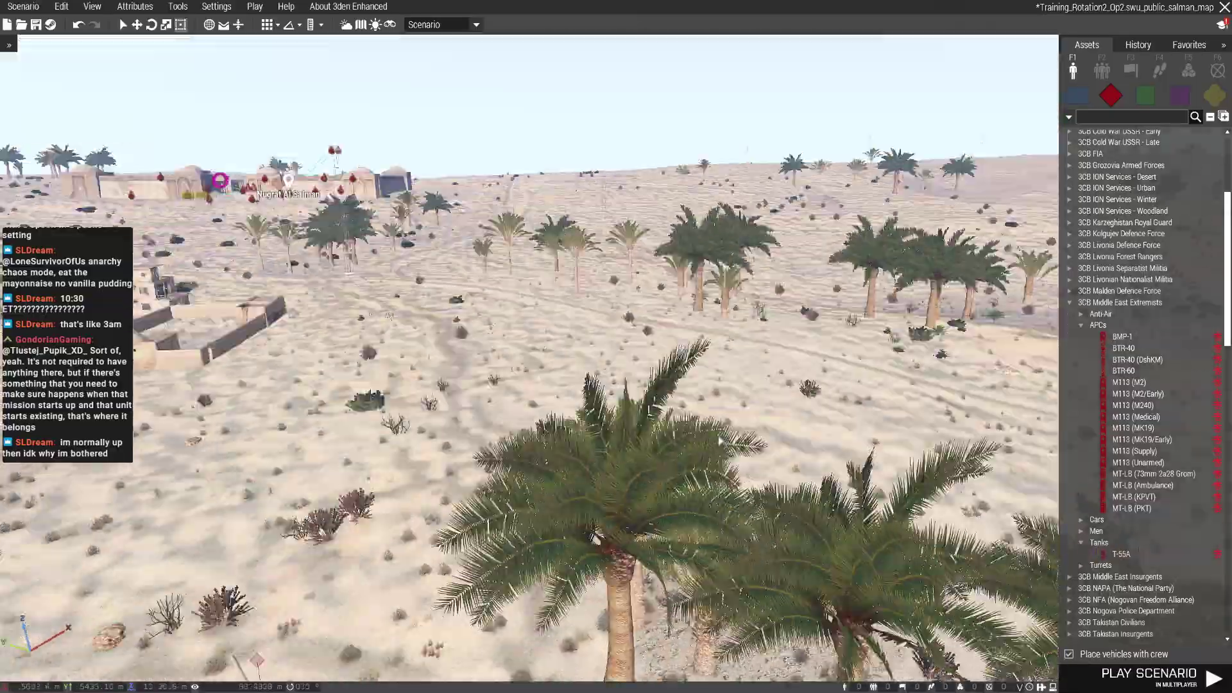
pyautogui.moveTo(679, 441); pyautogui.dragTo(680, 443, button='right')
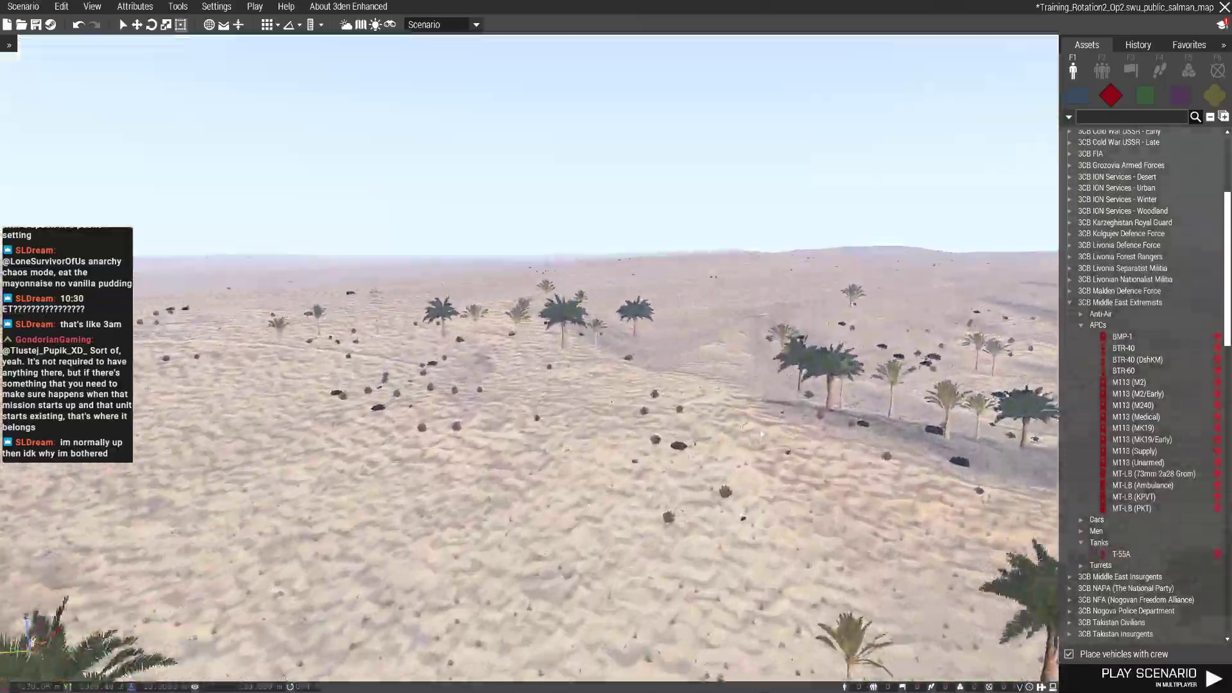
pyautogui.scroll(5, 679, 442)
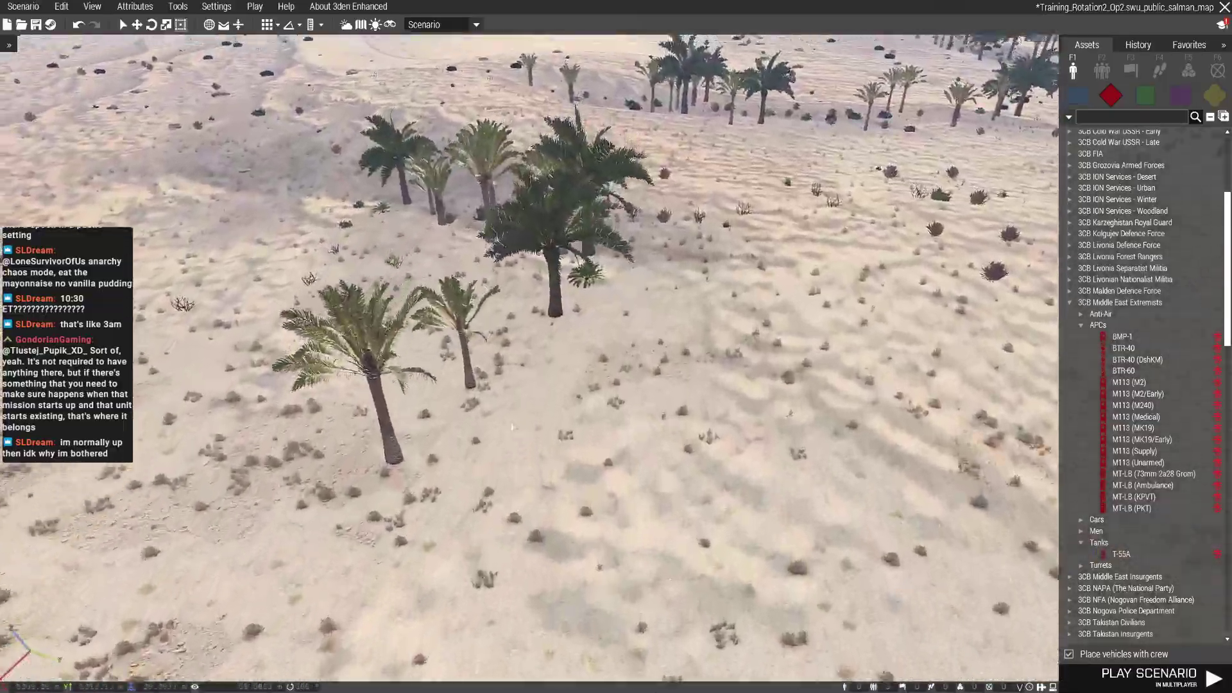
pyautogui.scroll(-5, 549, 383)
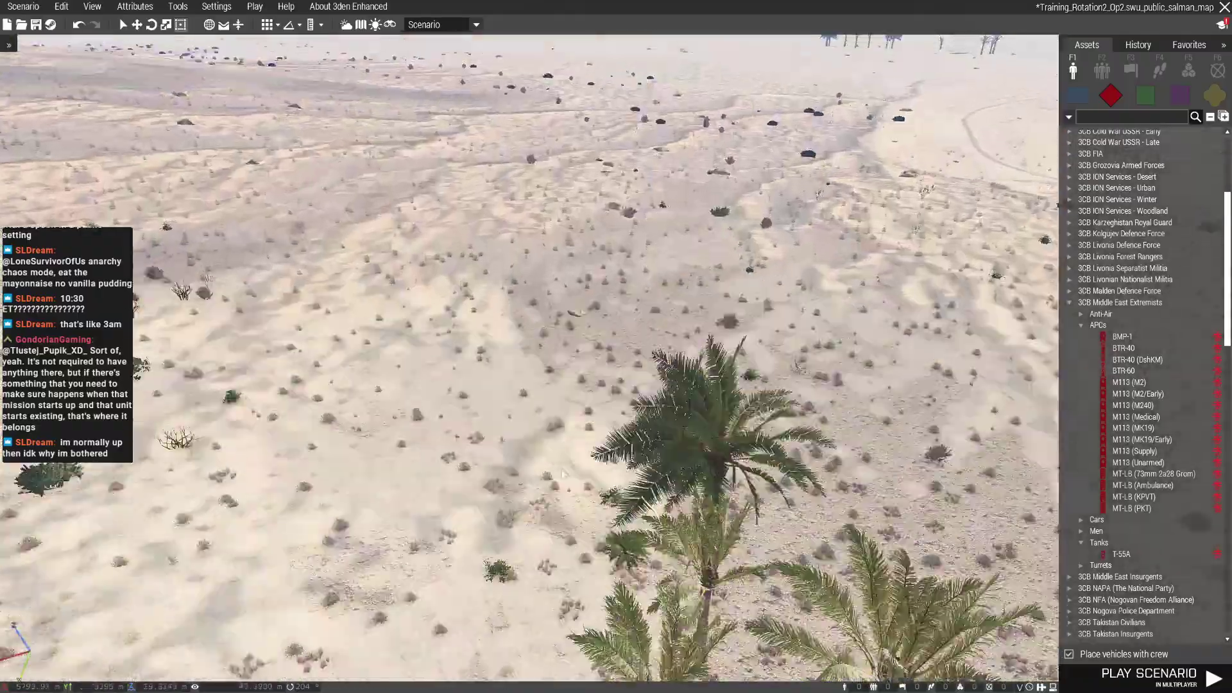
pyautogui.scroll(5, 694, 436)
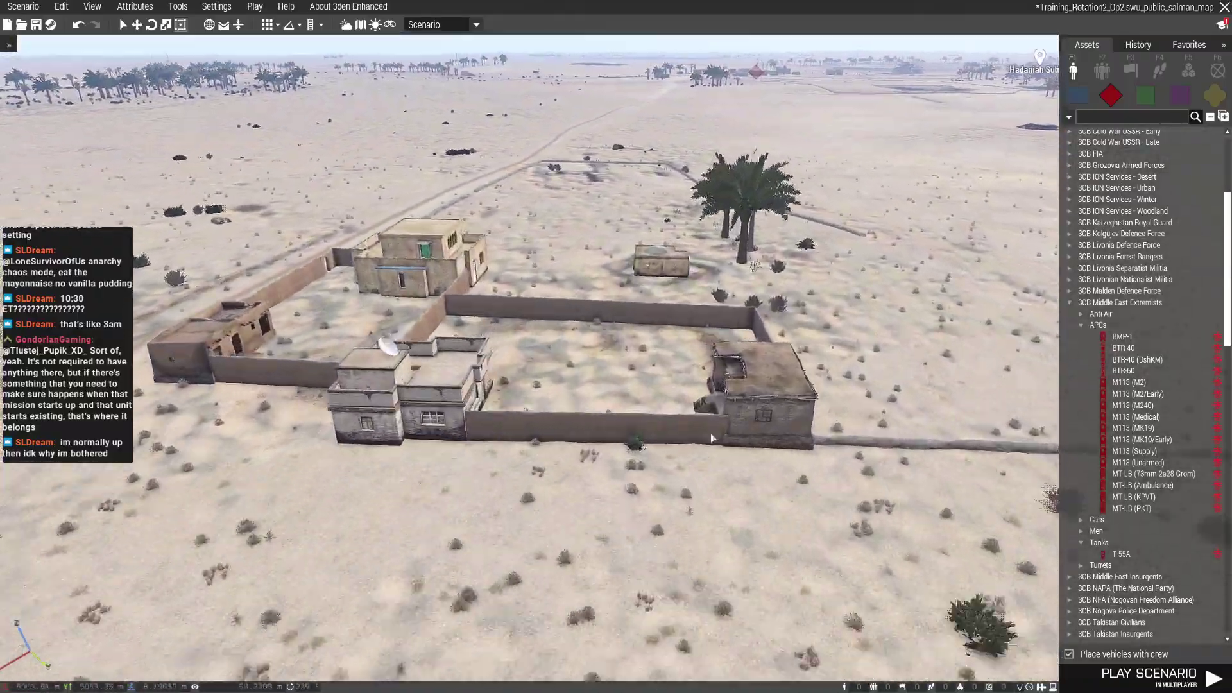
pyautogui.click(713, 437)
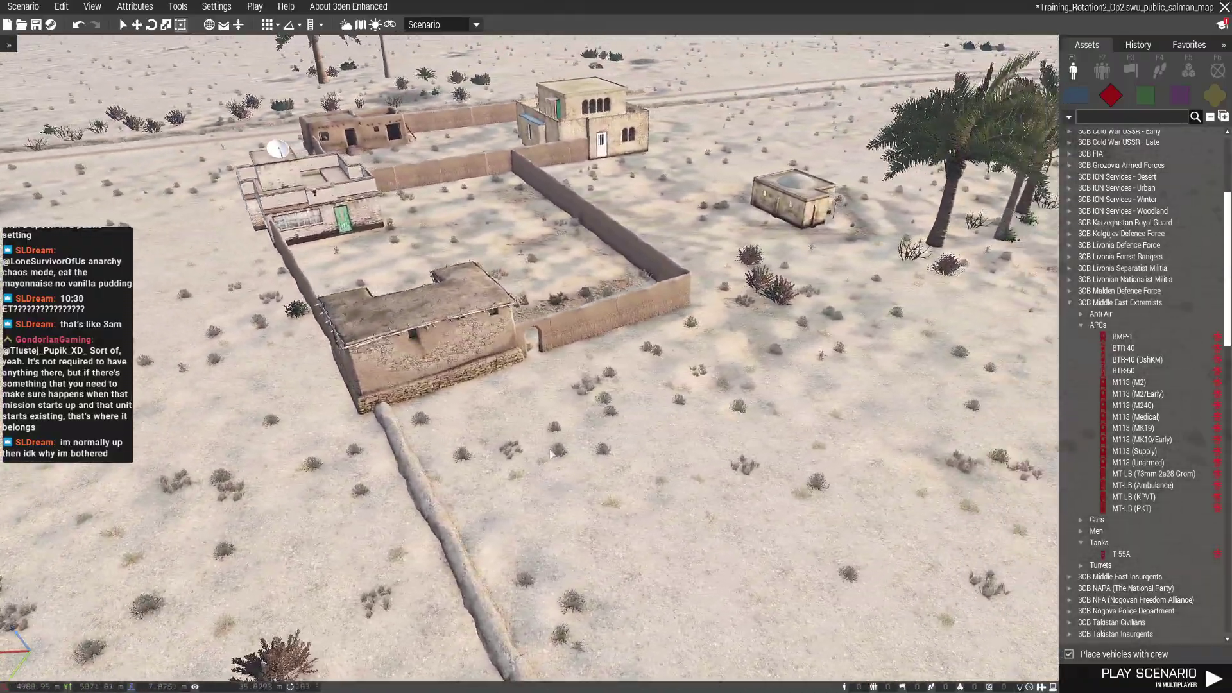
pyautogui.scroll(-5, 530, 386)
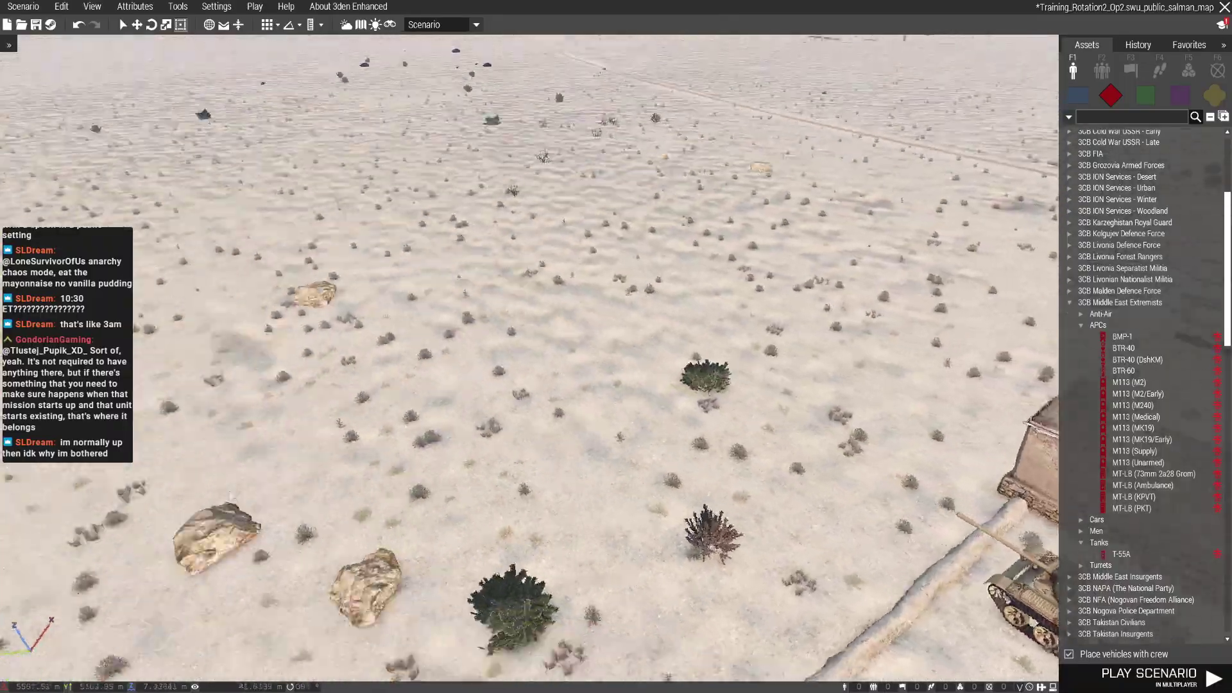
pyautogui.scroll(5, 529, 385)
# Check the vehicle placements on the top-down map, then return to 3D view
pyautogui.press('d')
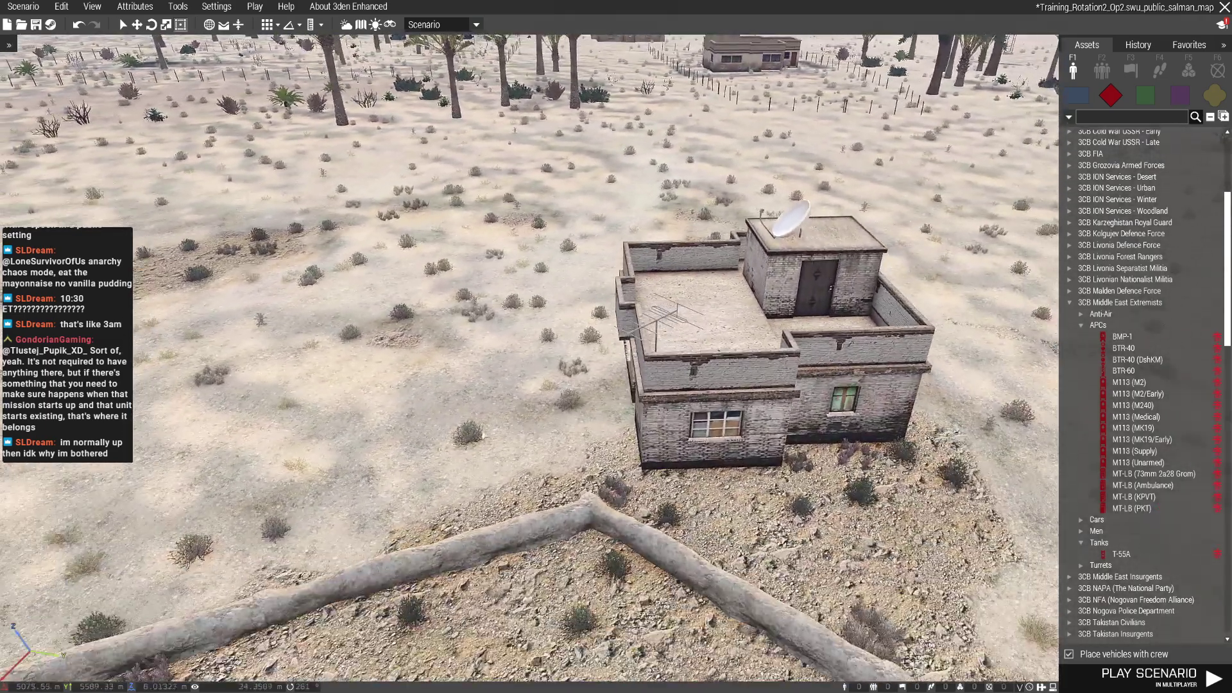
pyautogui.press('m')
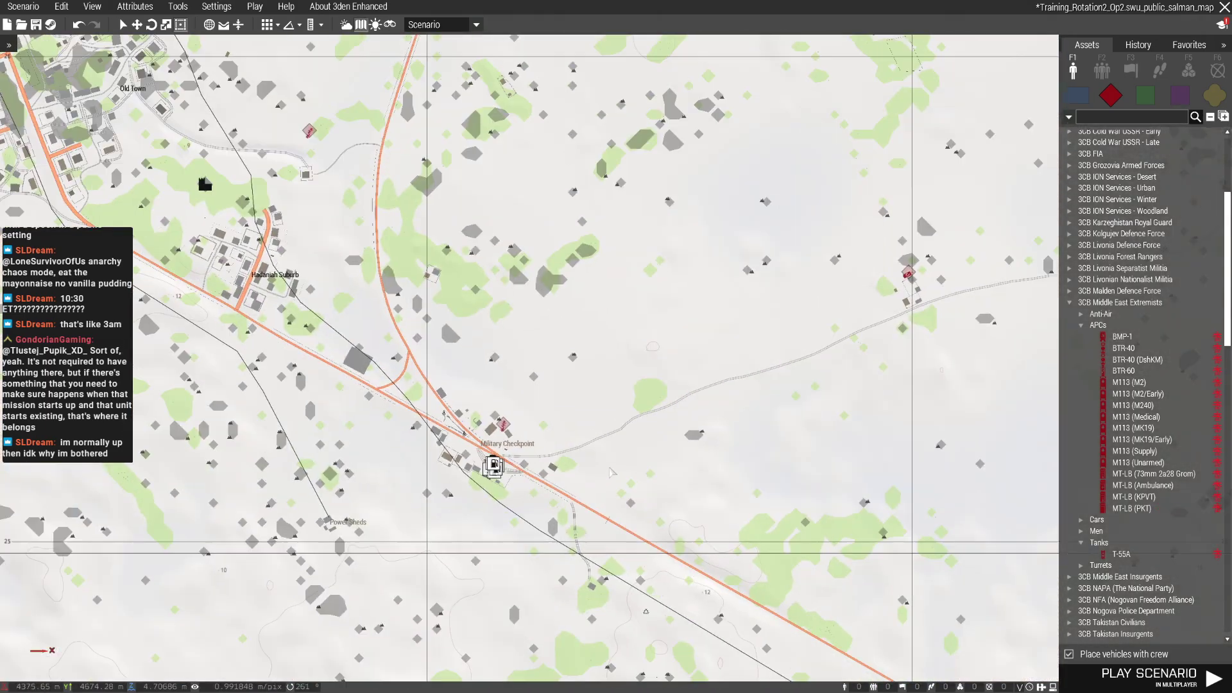
pyautogui.scroll(-5, 616, 347)
pyautogui.moveTo(617, 346); pyautogui.dragTo(579, 419, button='right')
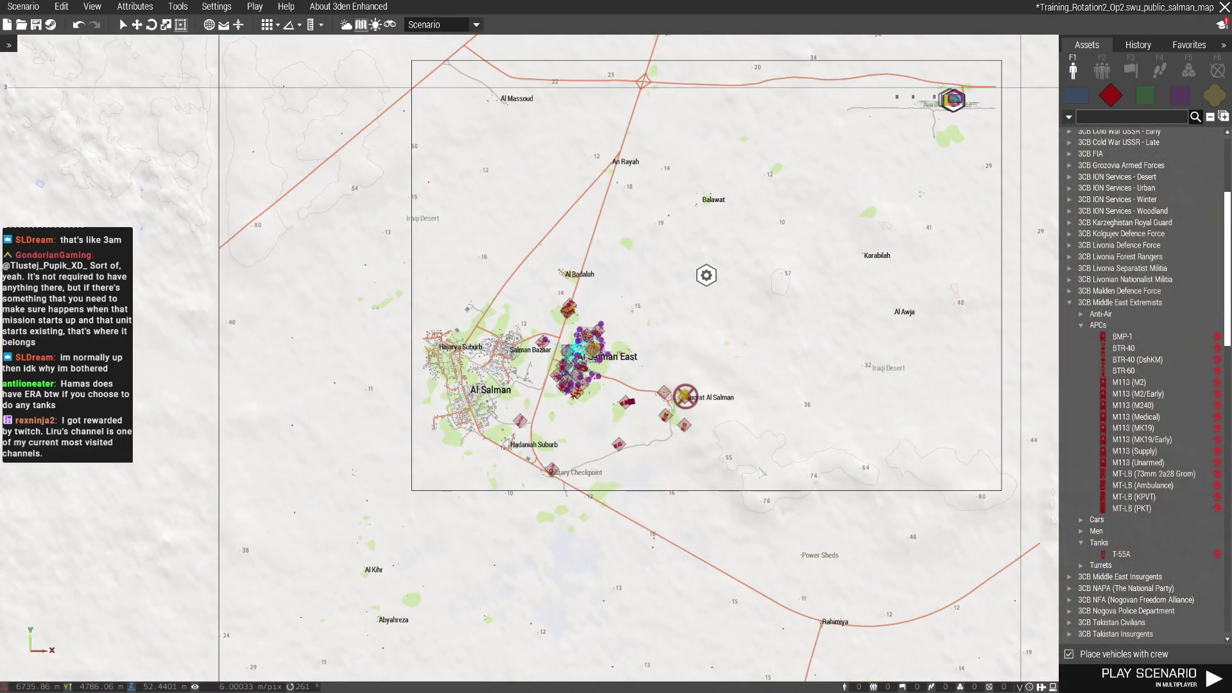
pyautogui.press('m')
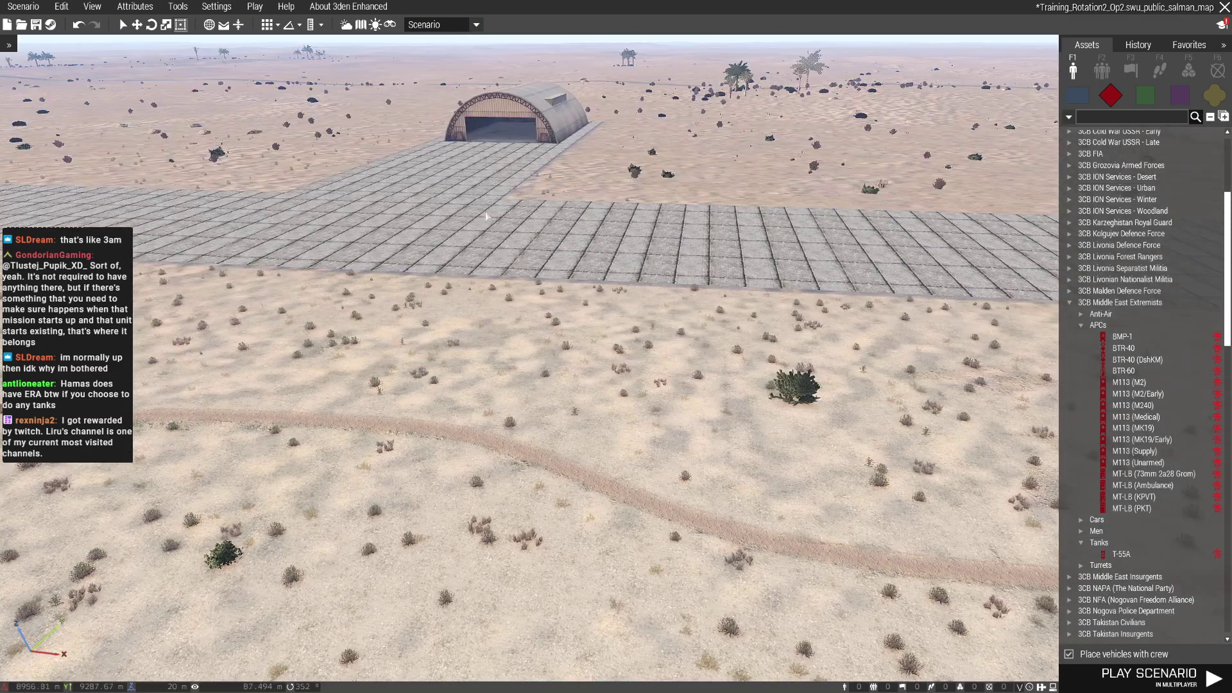
# Launch a multiplayer test from the Play menu and confirm the role screen
pyautogui.click(254, 6)
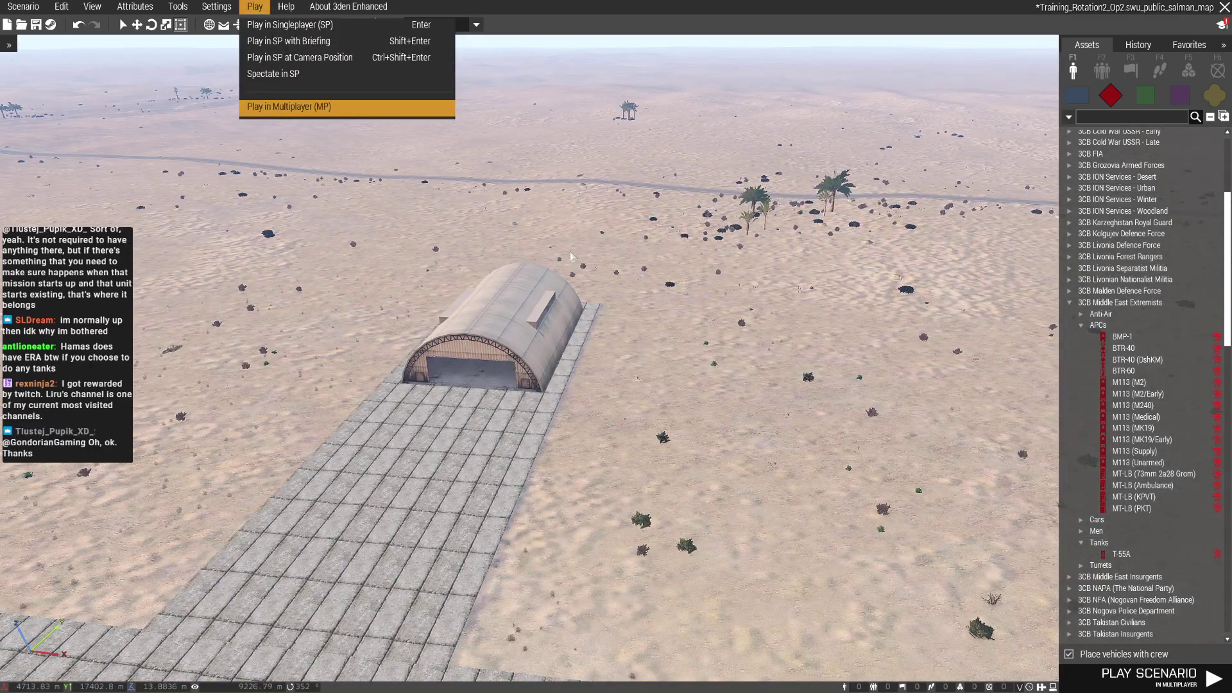
pyautogui.press('Return')
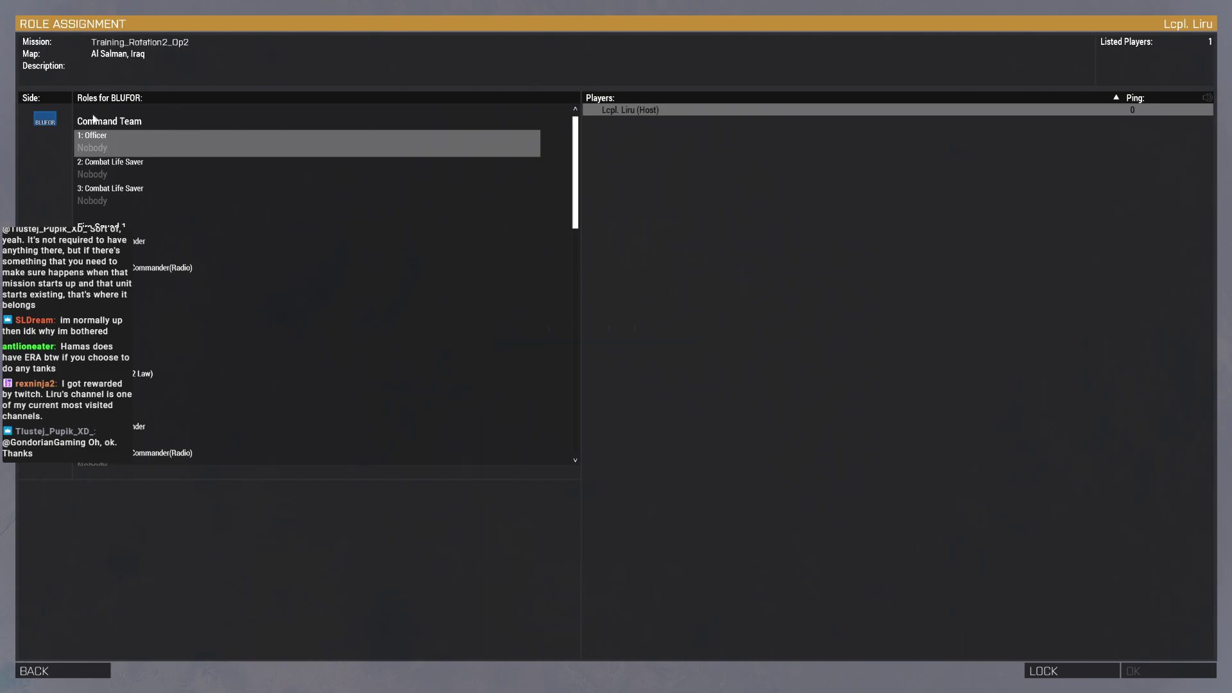
pyautogui.scroll(-3, 179, 231)
pyautogui.scroll(-3, 183, 231)
pyautogui.scroll(-5, 182, 231)
pyautogui.scroll(-5, 183, 231)
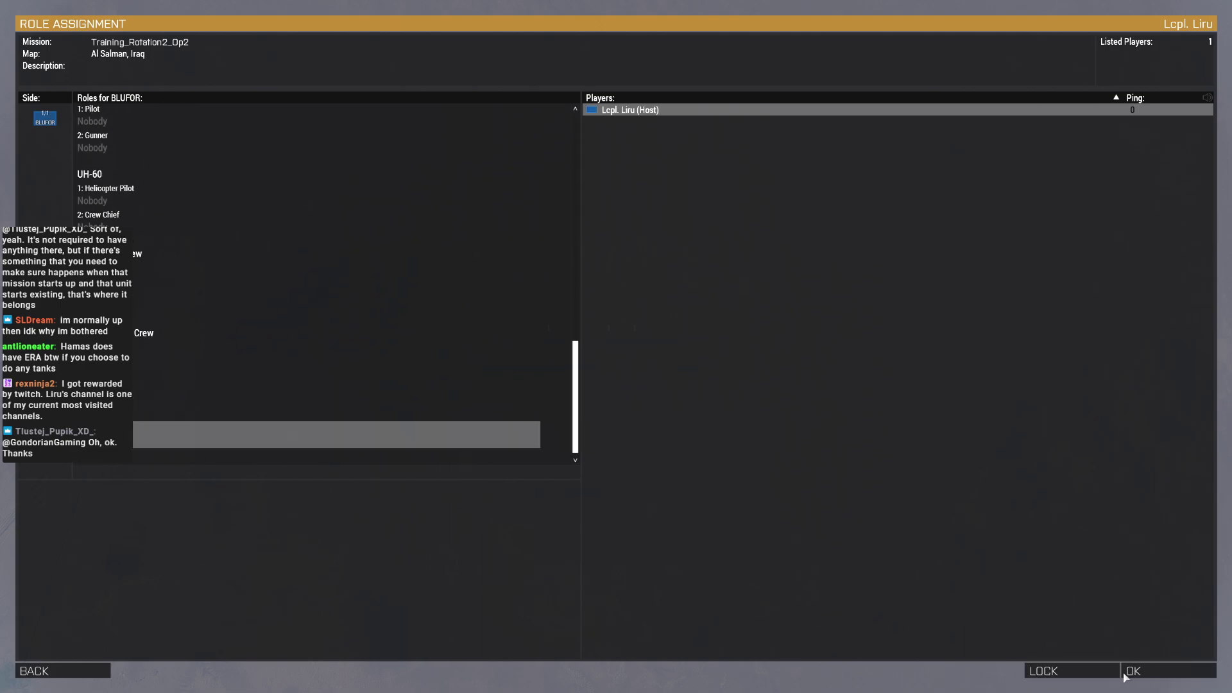
pyautogui.press('Return')
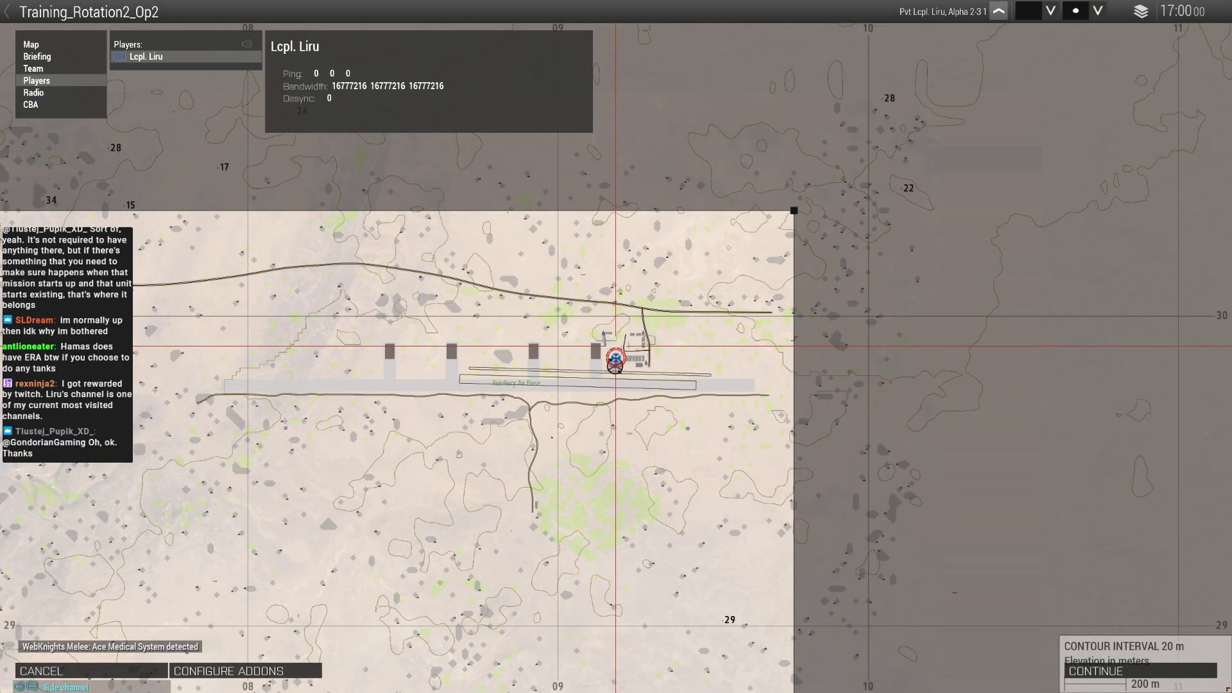
pyautogui.scroll(-3, 828, 396)
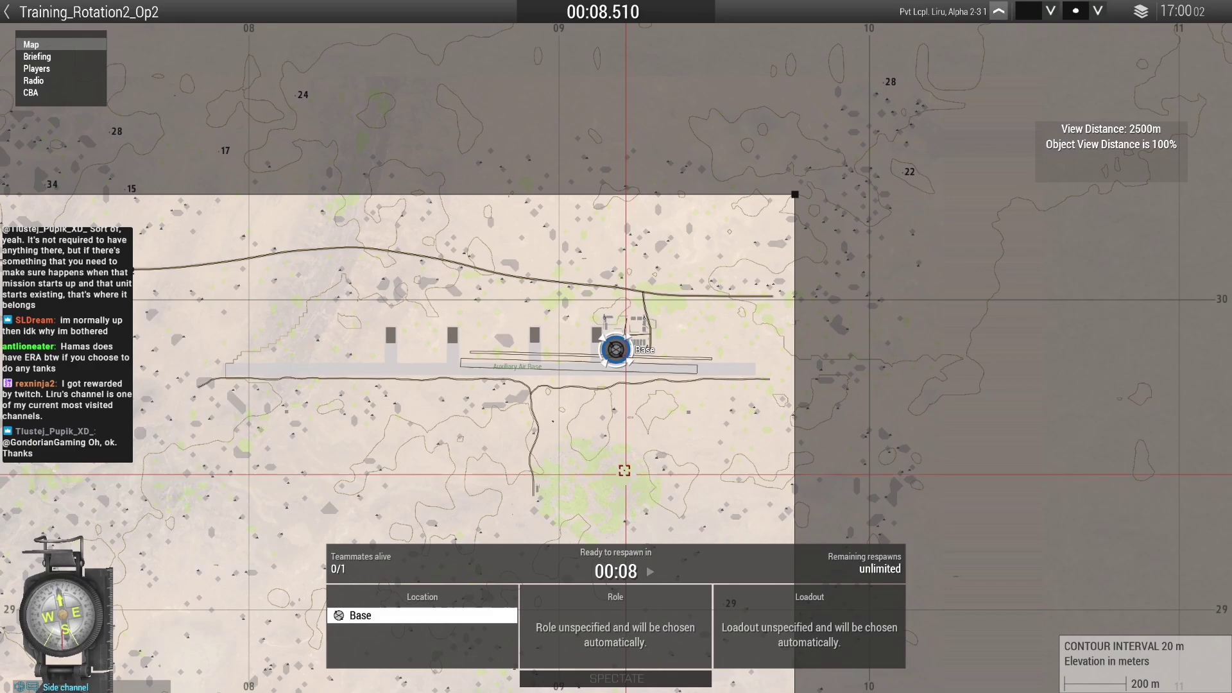
# Abort the running mission and confirm sending everyone back to the lobby
pyautogui.press('Escape')
pyautogui.click(57, 638)
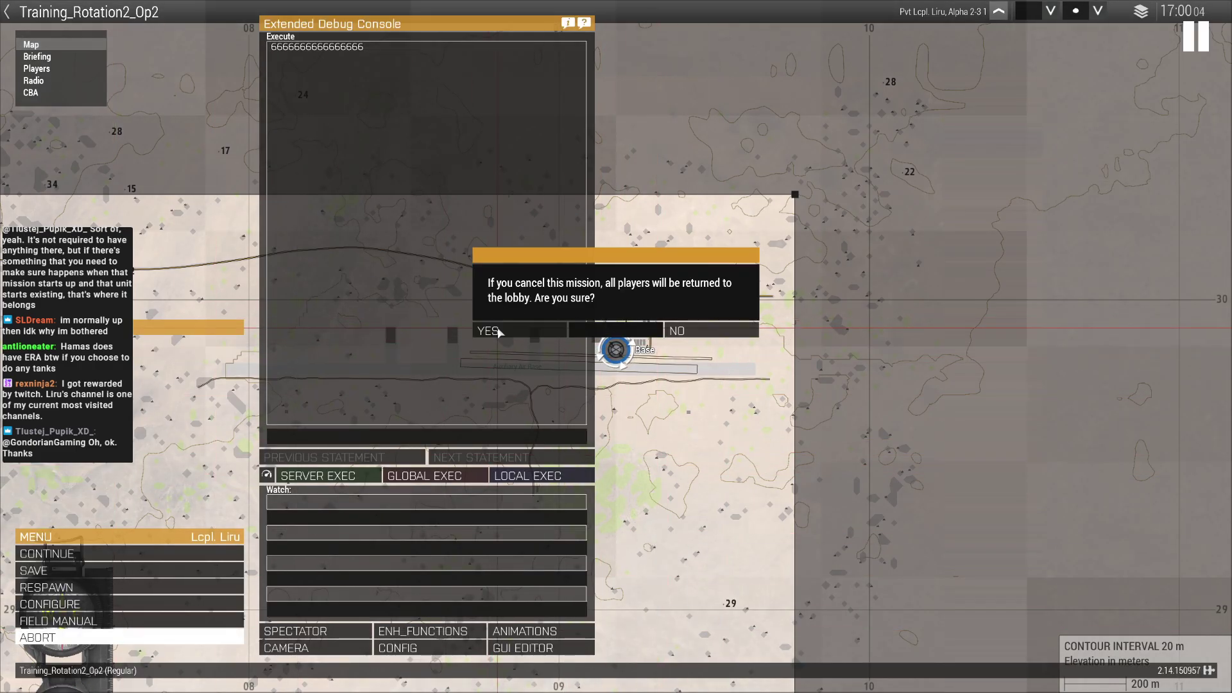
pyautogui.click(499, 331)
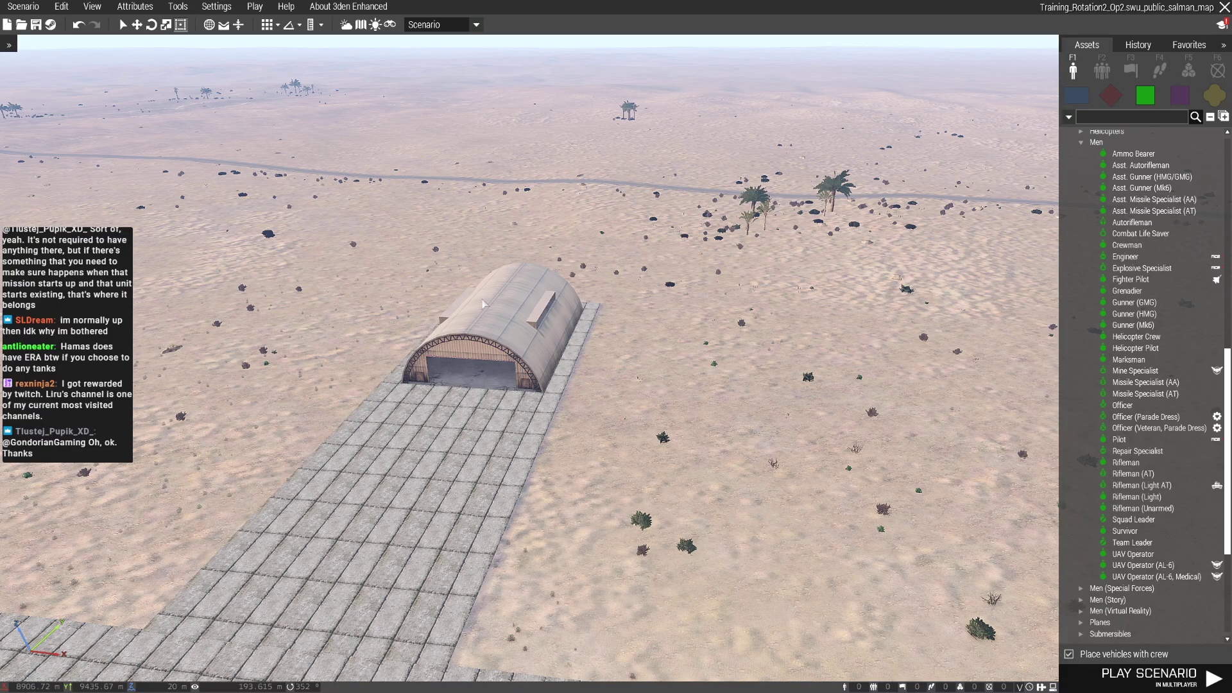
# Tilt the camera down over the hangar runway and open the Play menu
pyautogui.moveTo(533, 346); pyautogui.dragTo(526, 410, button='right')
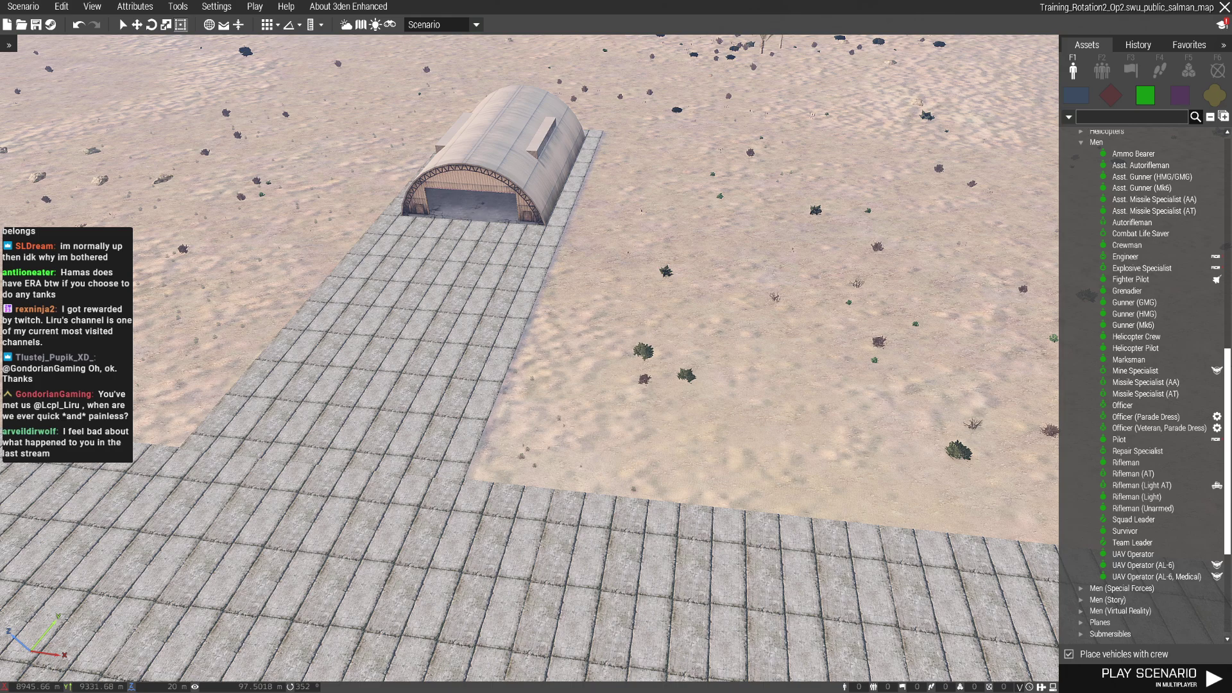
pyautogui.click(254, 6)
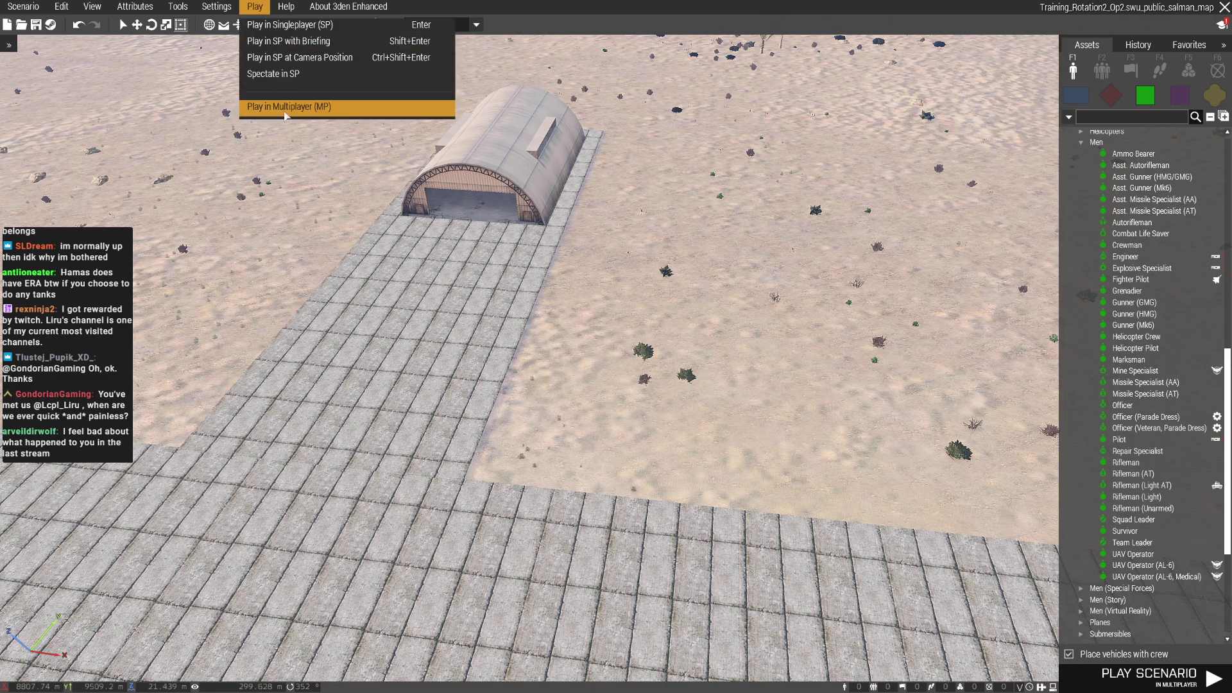
pyautogui.scroll(-10, 308, 211)
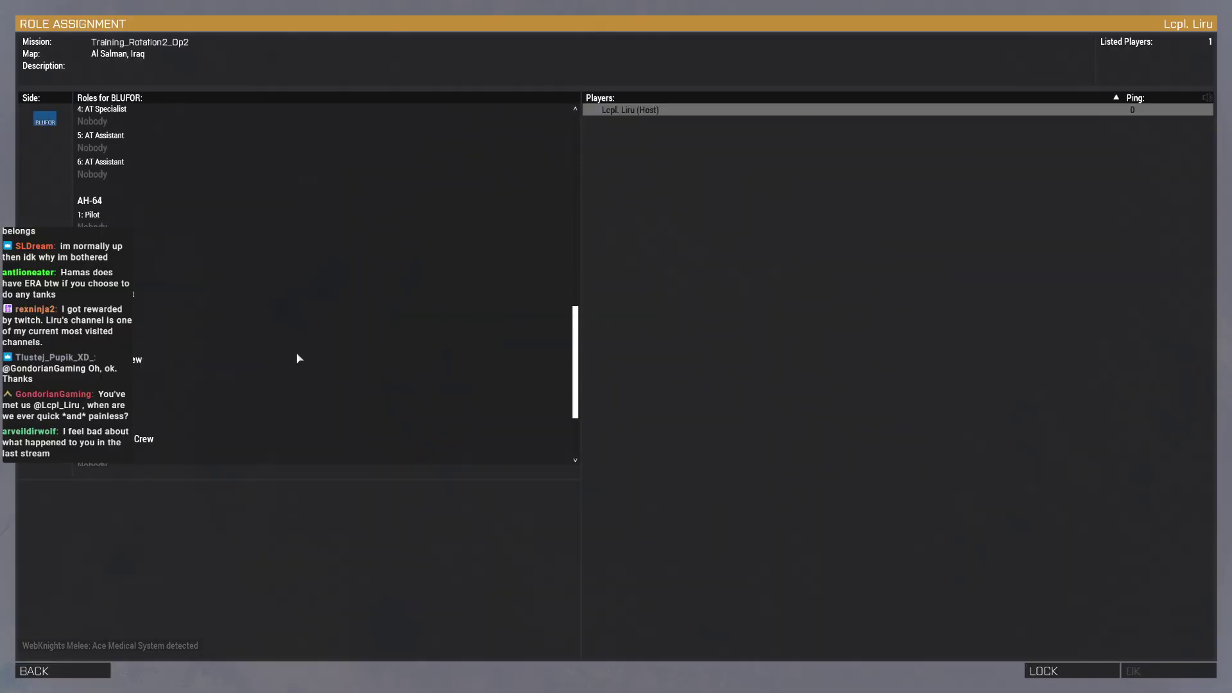
pyautogui.scroll(-5, 298, 355)
# Take a role slot, load the mission, pan the briefing map and continue to spawn
pyautogui.click(264, 428)
pyautogui.click(1168, 671)
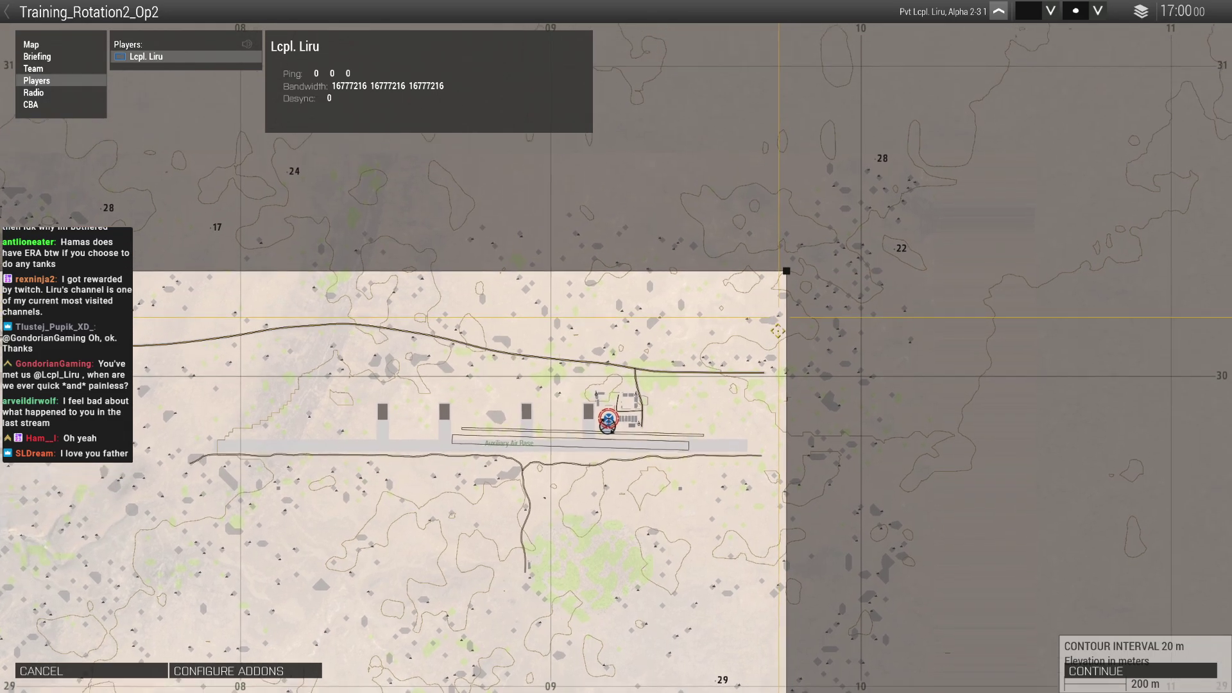
pyautogui.moveTo(808, 153); pyautogui.dragTo(781, 354, button='right')
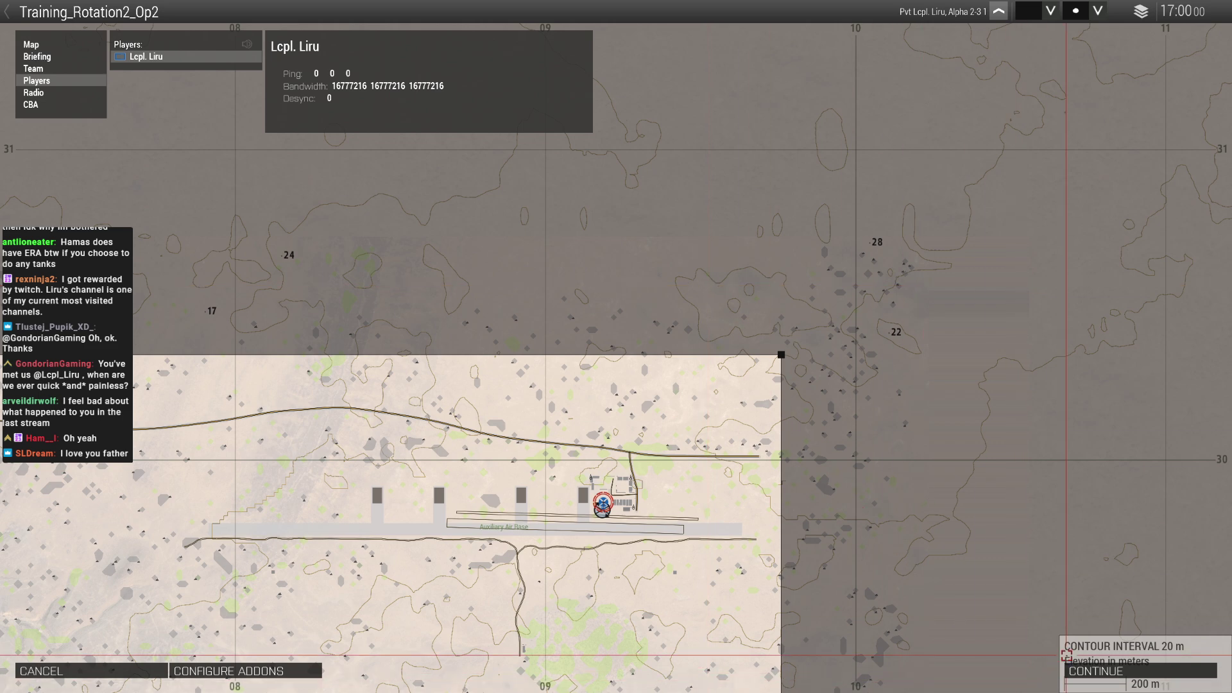
pyautogui.click(1083, 671)
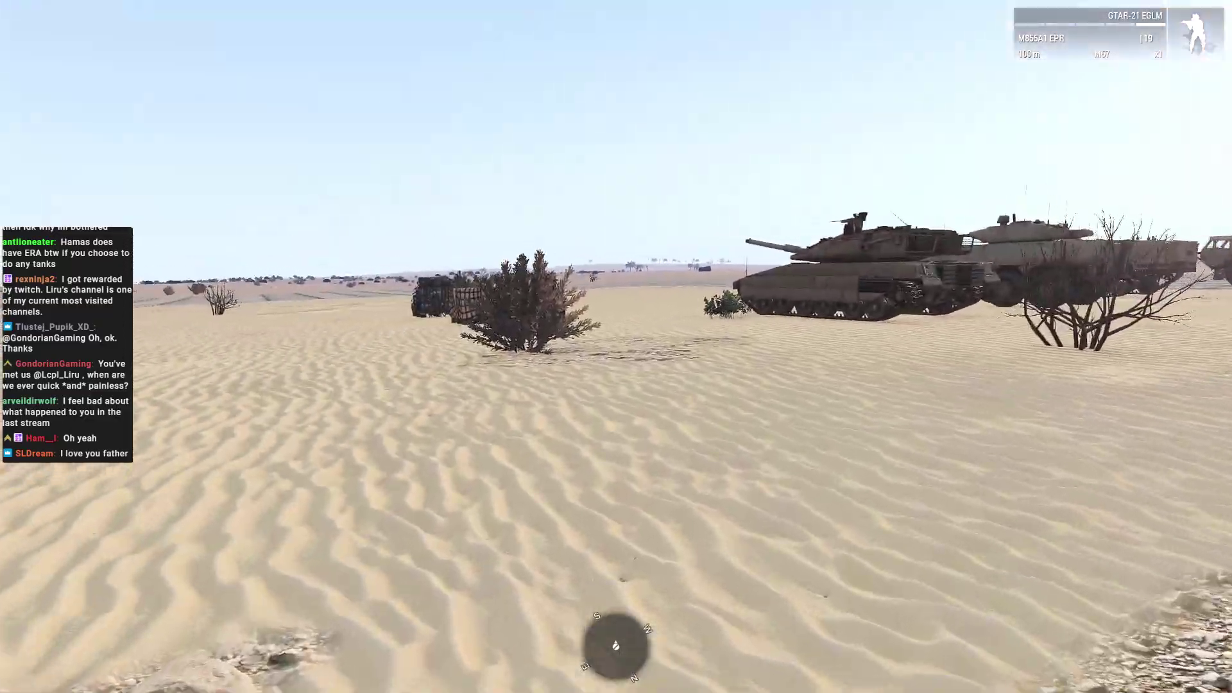
# Walk past the tank to the netted cargo crate and check its inventory
pyautogui.press('w')
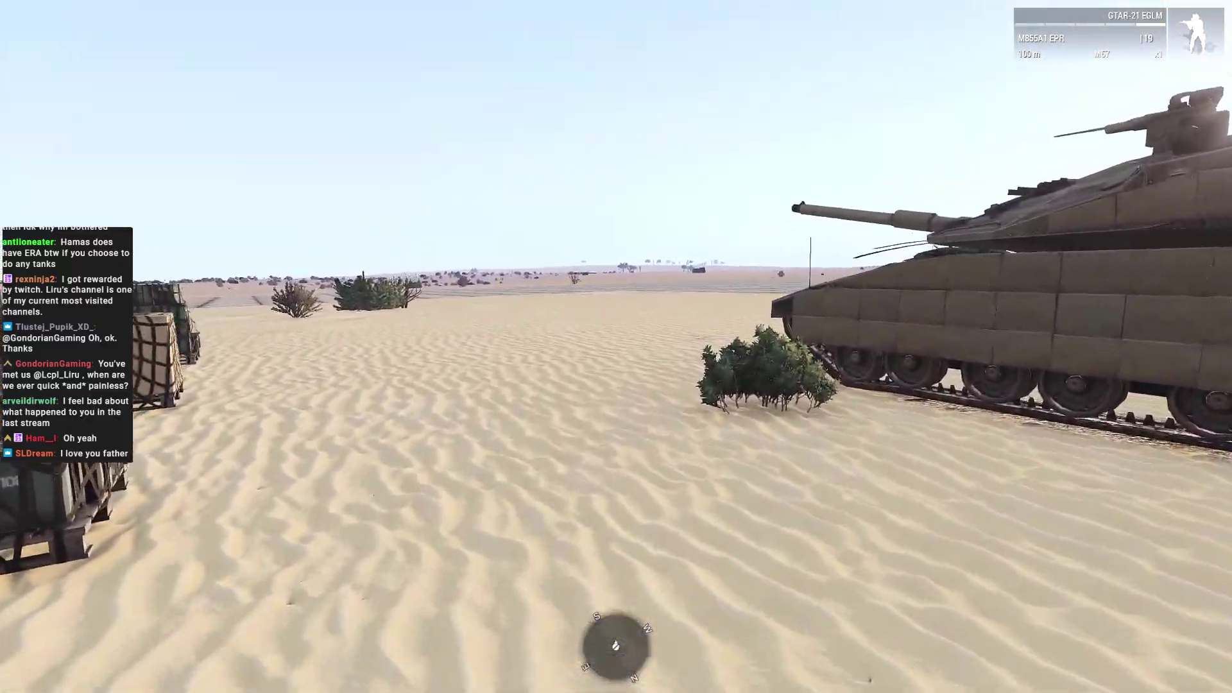
pyautogui.press('w')
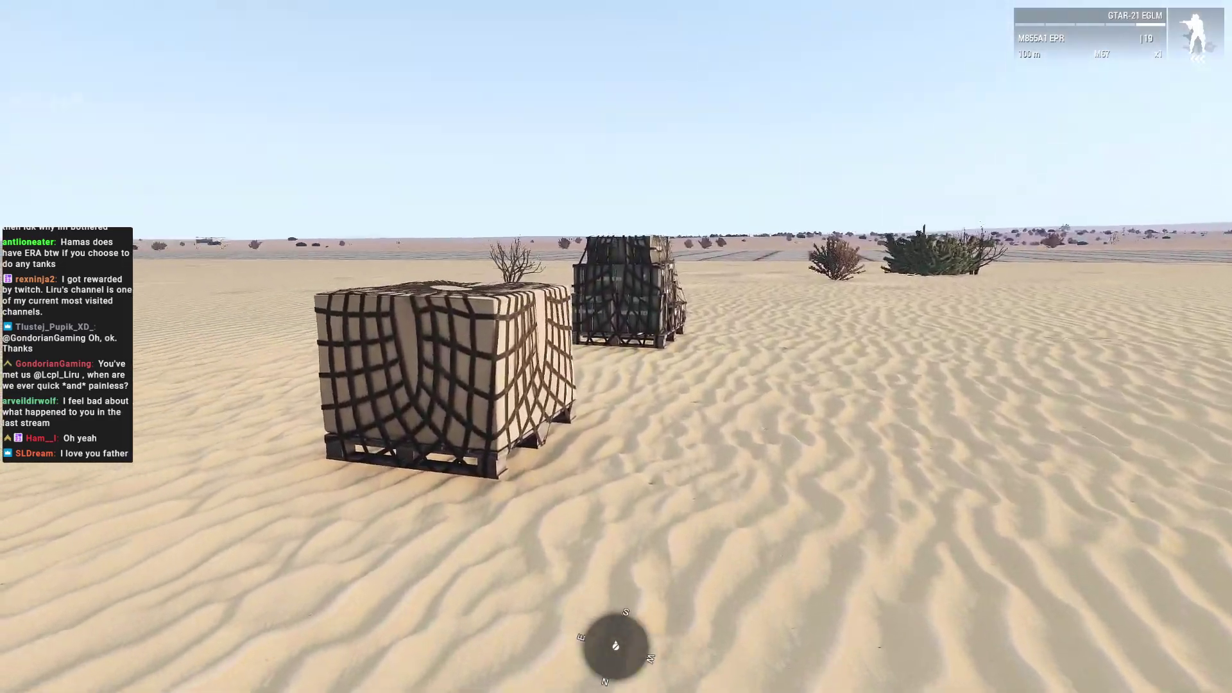
pyautogui.press('i')
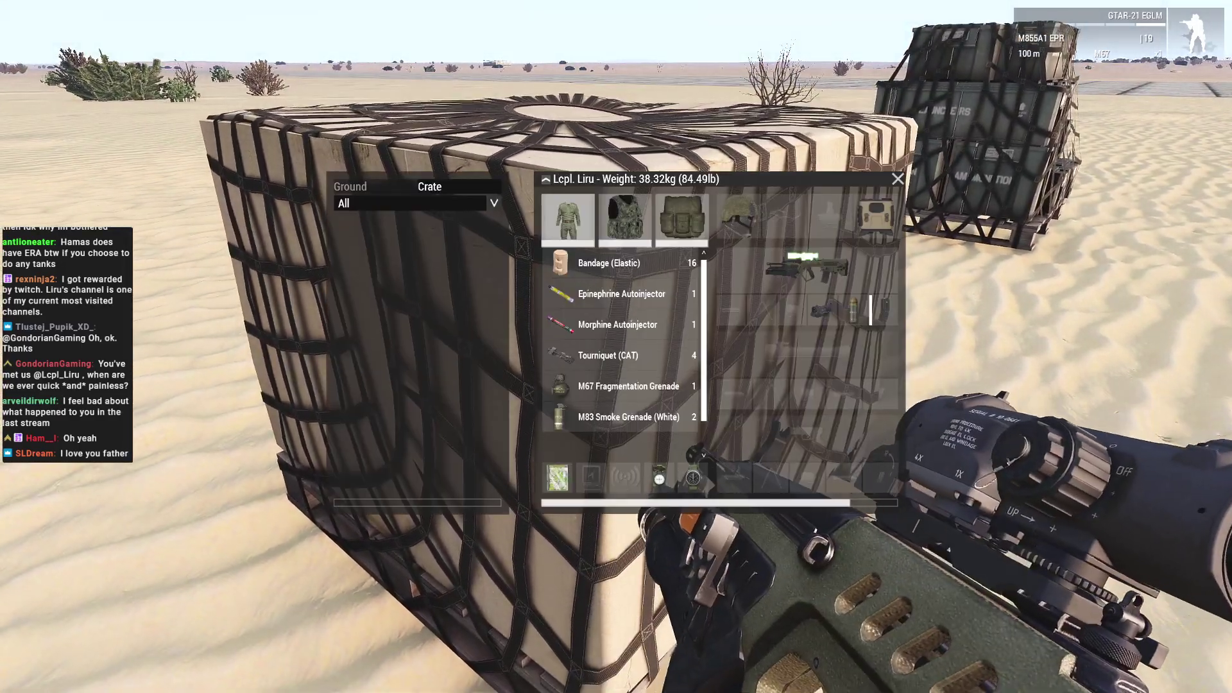
pyautogui.press('i')
# Walk toward the helicopters, take out the compass, and switch into Zeus
pyautogui.press('s')
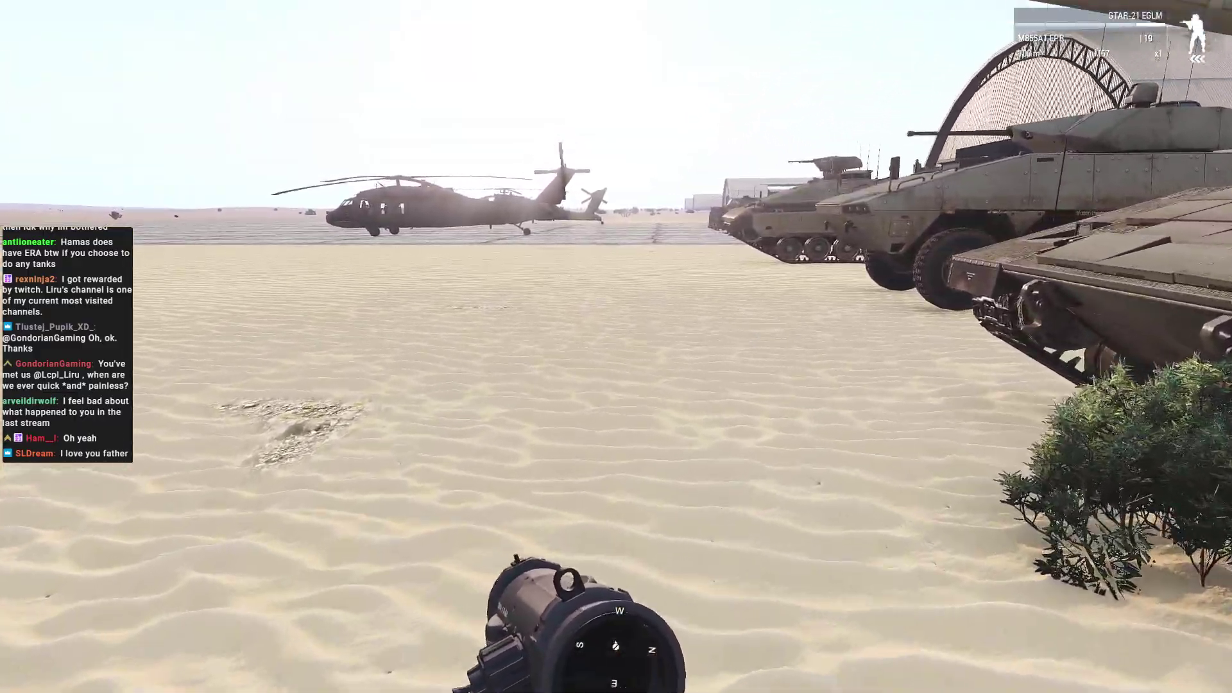
pyautogui.press('w')
pyautogui.press('k')
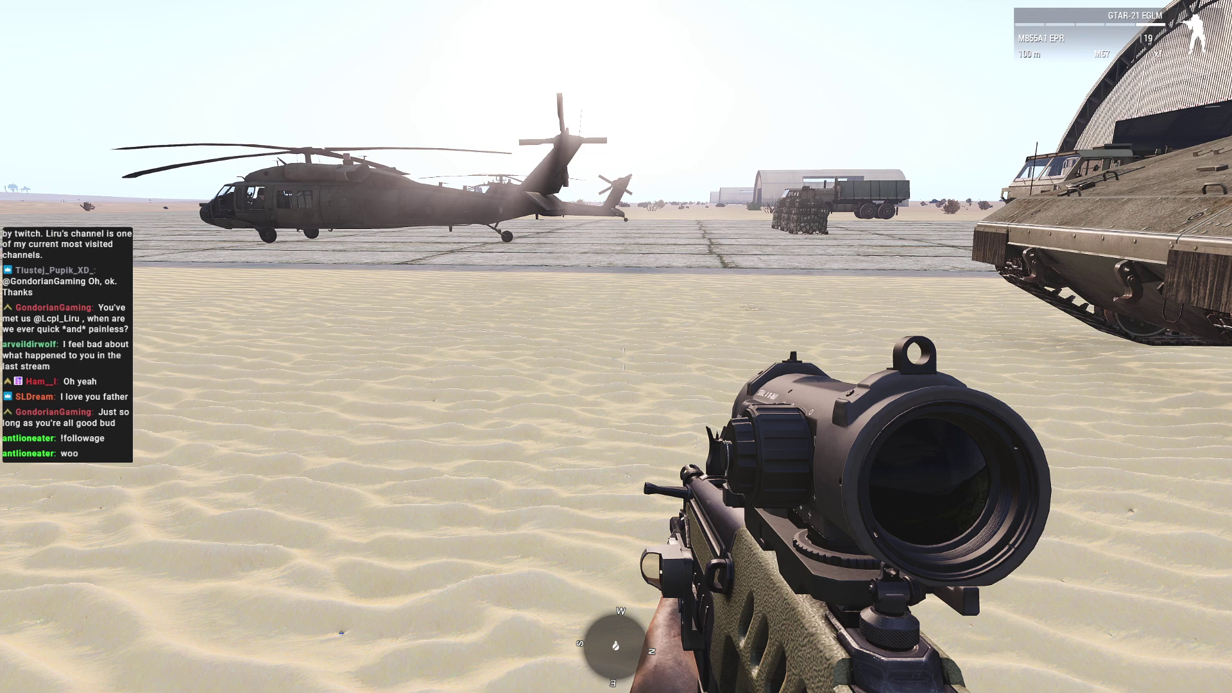
pyautogui.press('y')
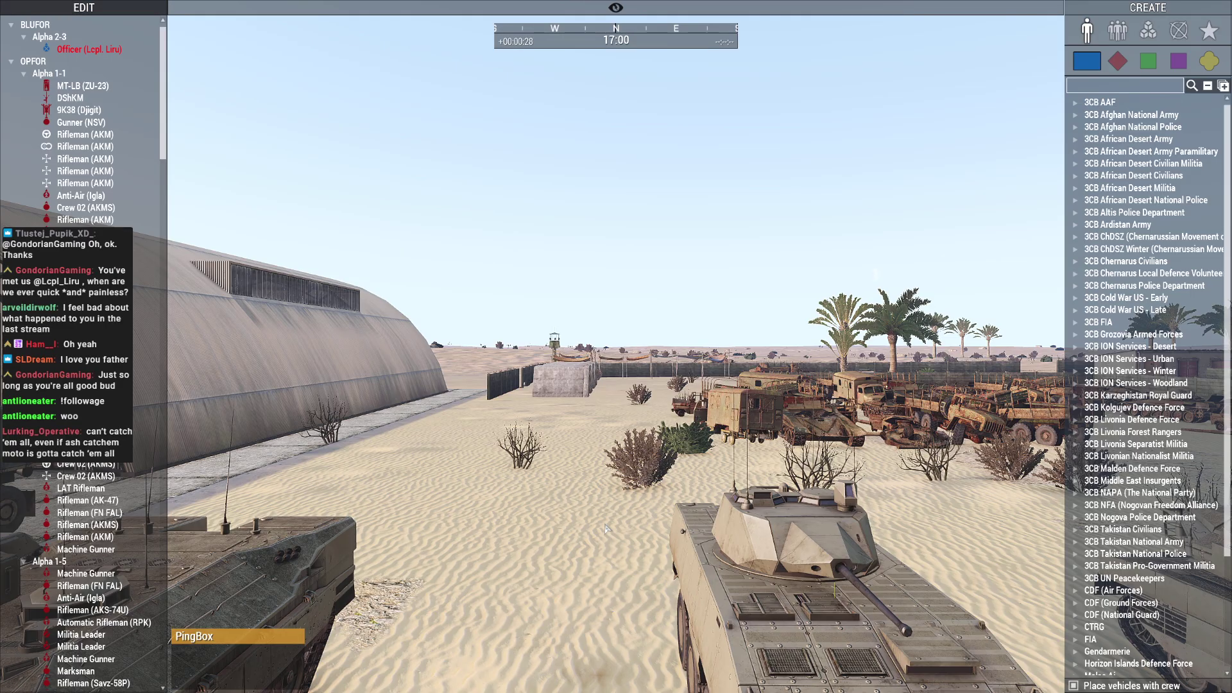
# Swing the Zeus camera over the hangar and delete the tank on the sand
pyautogui.press('s')
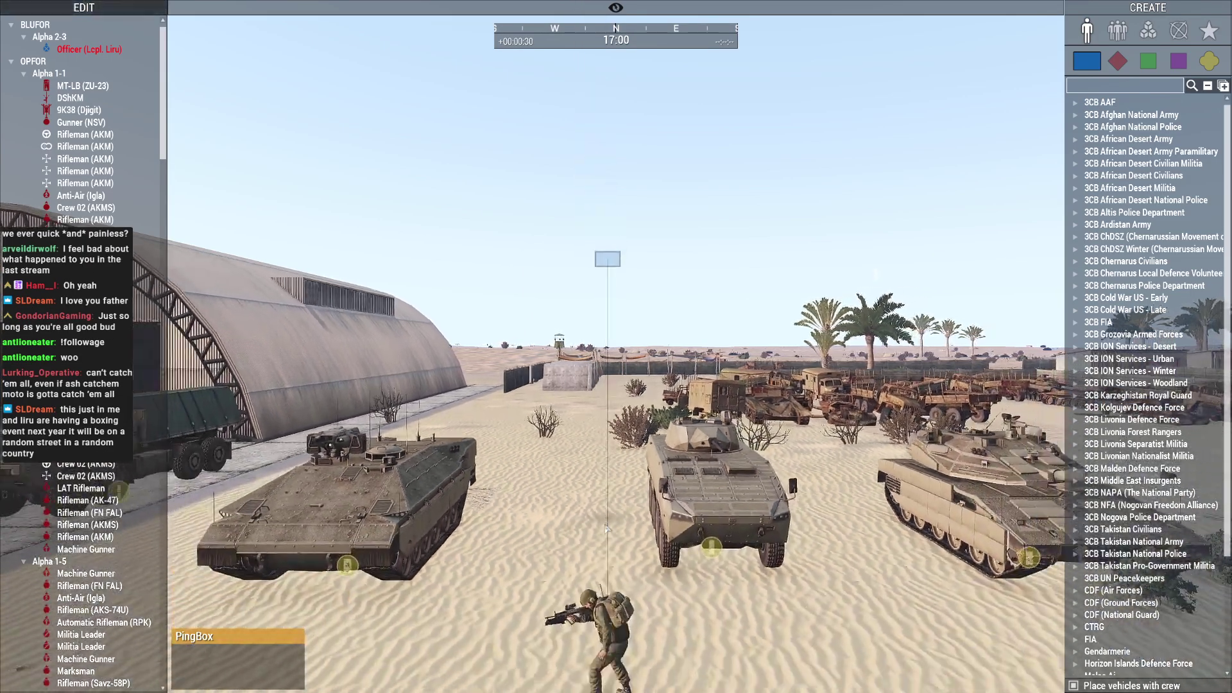
pyautogui.moveTo(616, 347); pyautogui.dragTo(539, 405, button='right')
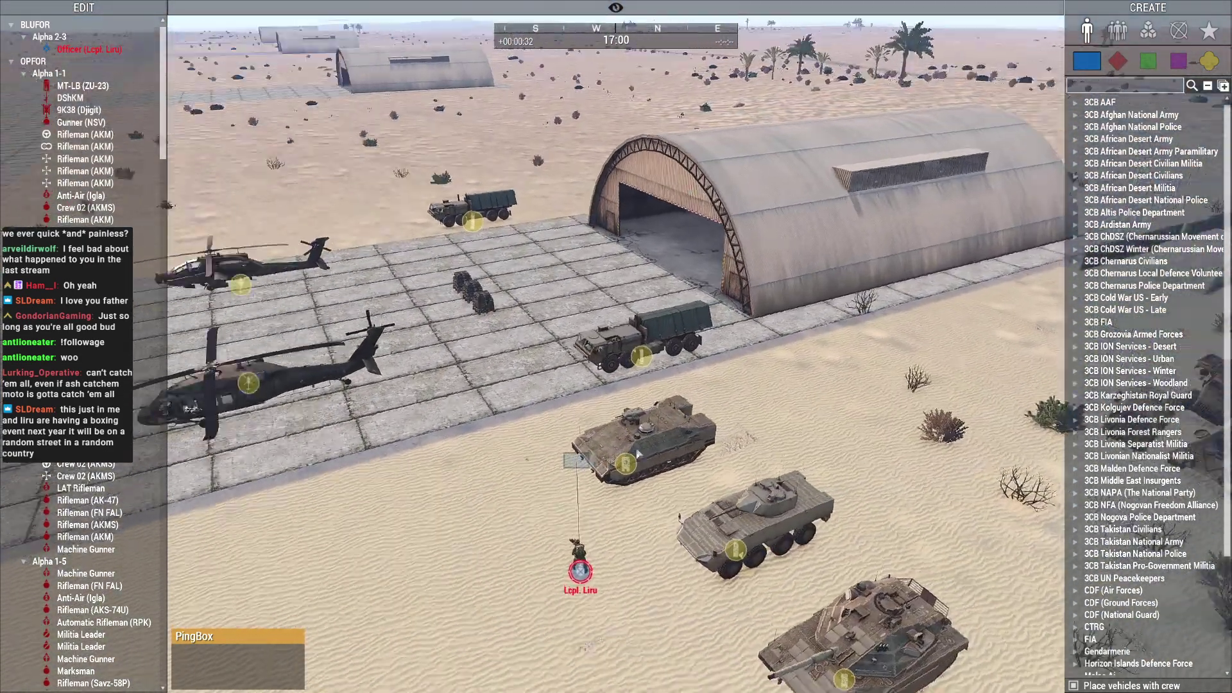
pyautogui.moveTo(613, 453); pyautogui.dragTo(629, 394, button='right')
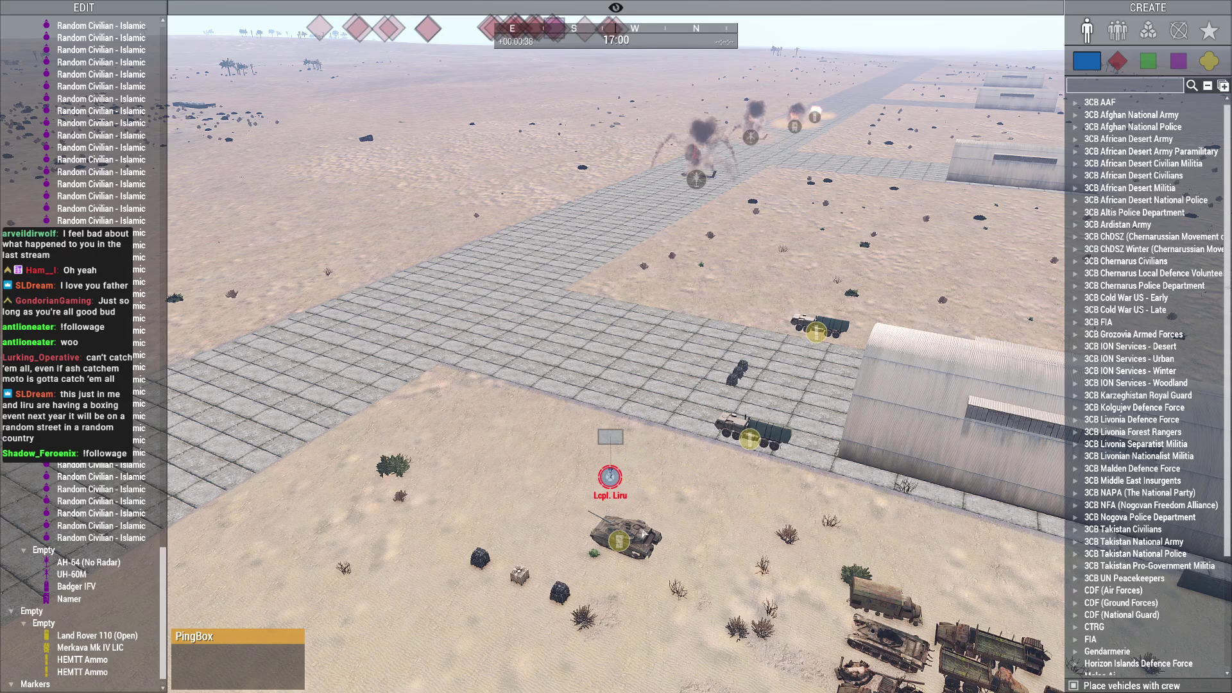
pyautogui.press('Delete')
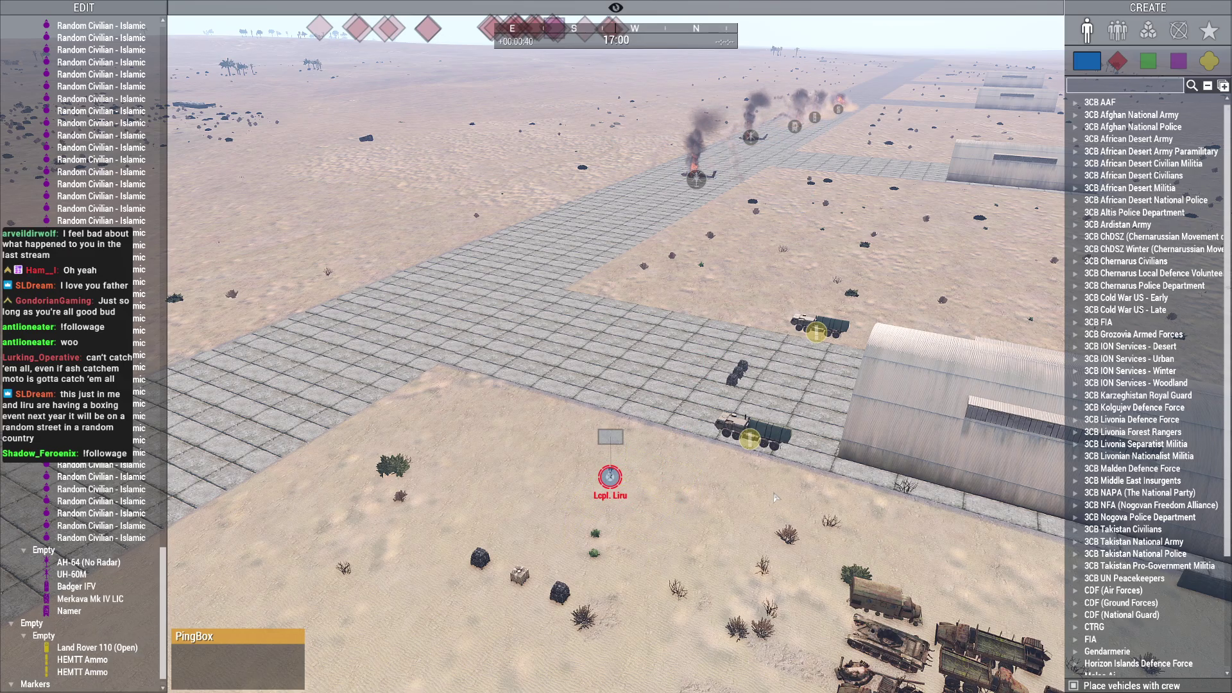
# Fly to the desert fort and pick Explosive Satchel from the Empty objects list
pyautogui.press('a')
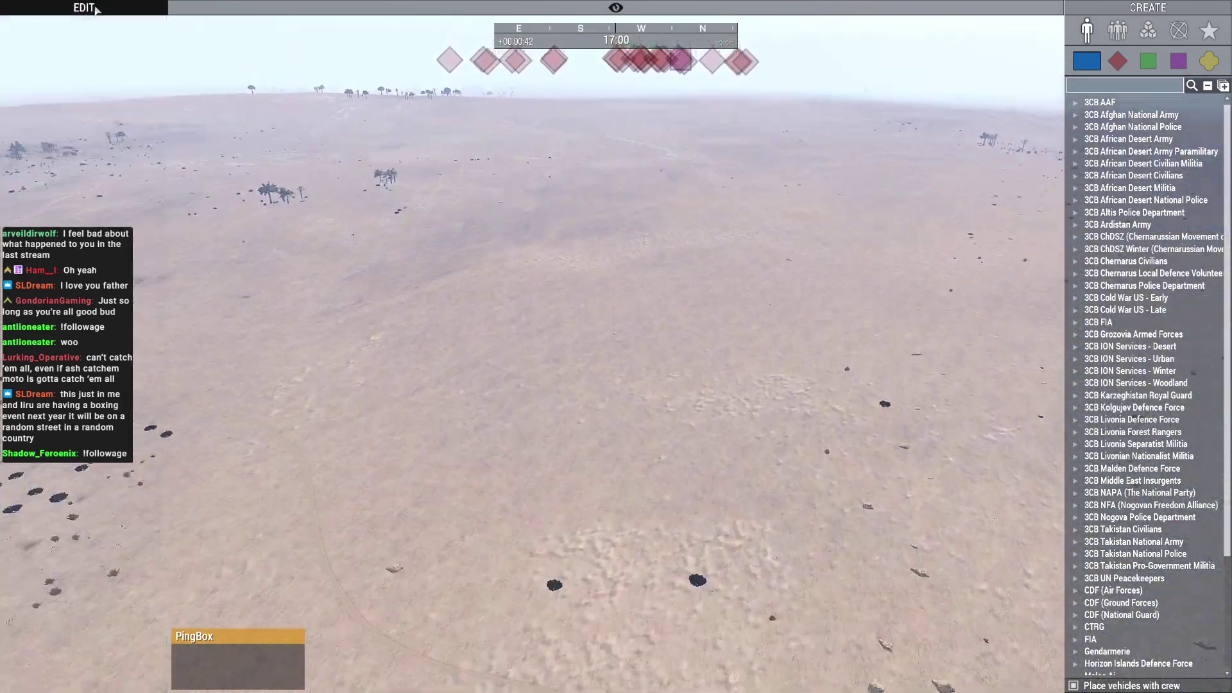
pyautogui.press('q')
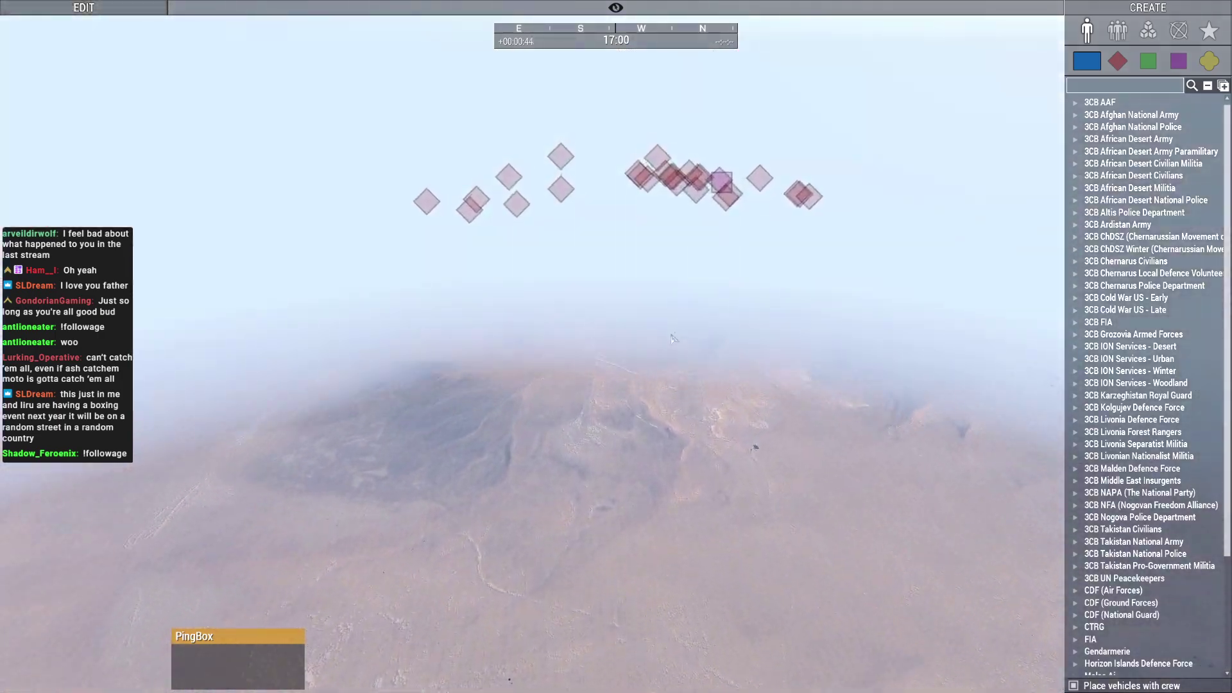
pyautogui.press('w')
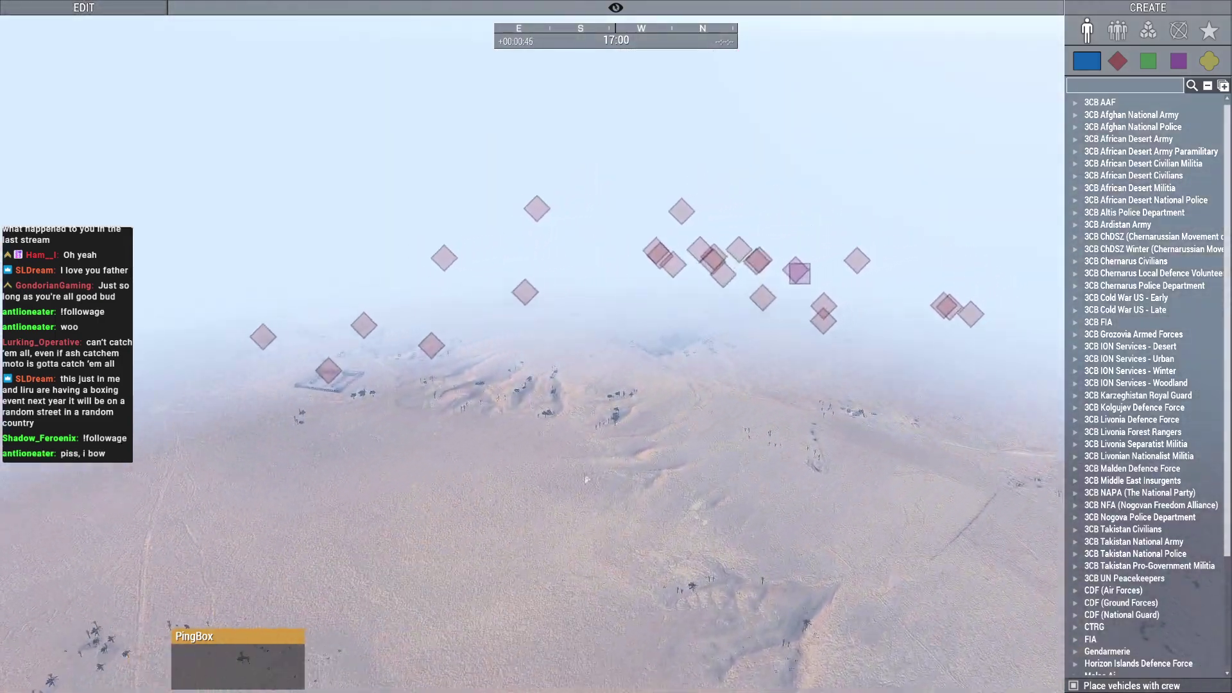
pyautogui.scroll(5, 574, 485)
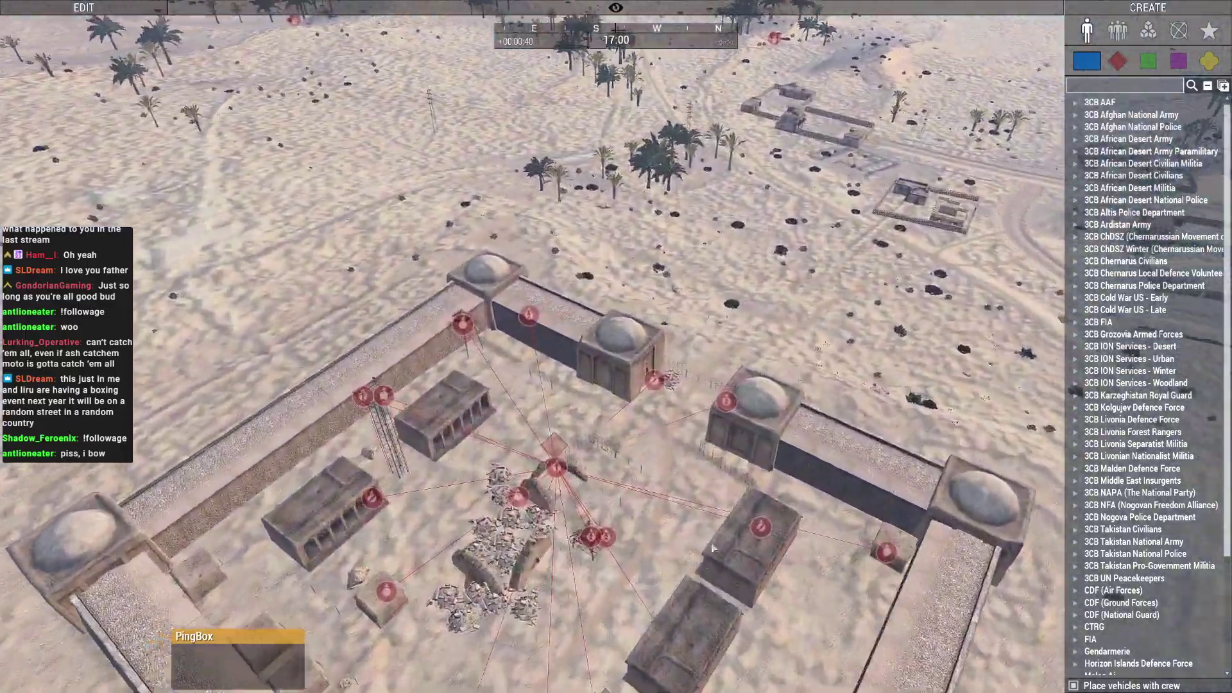
pyautogui.scroll(10, 717, 543)
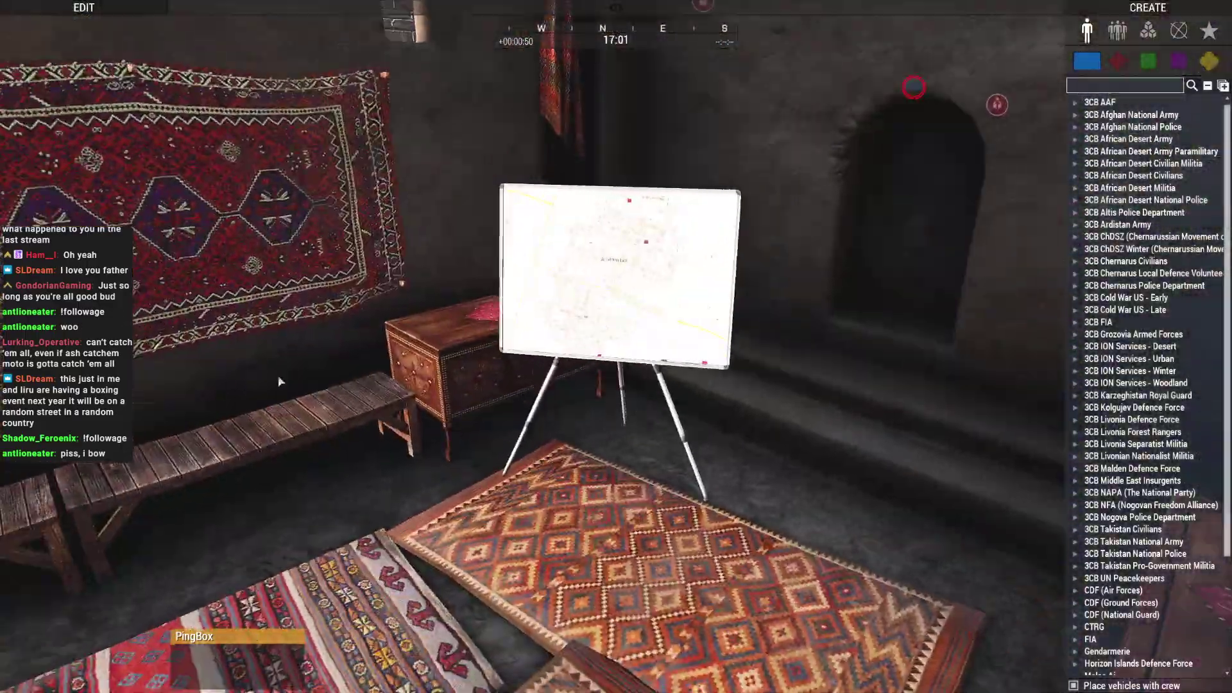
pyautogui.press('F3')
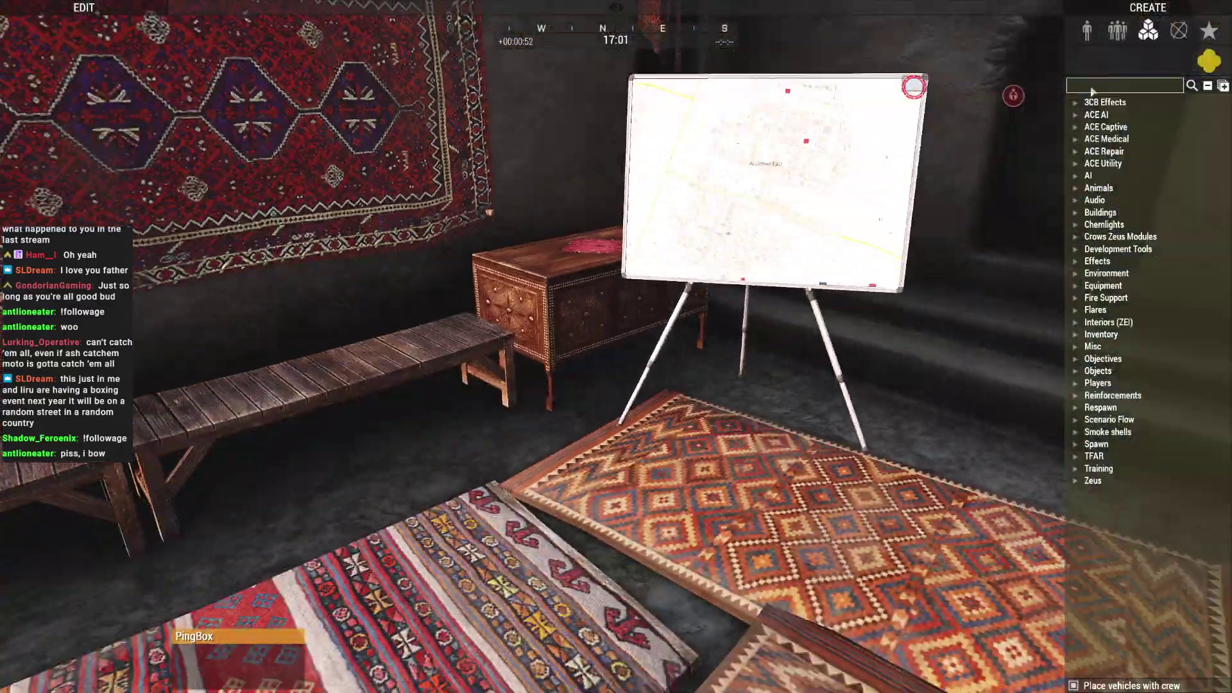
pyautogui.write('explo')
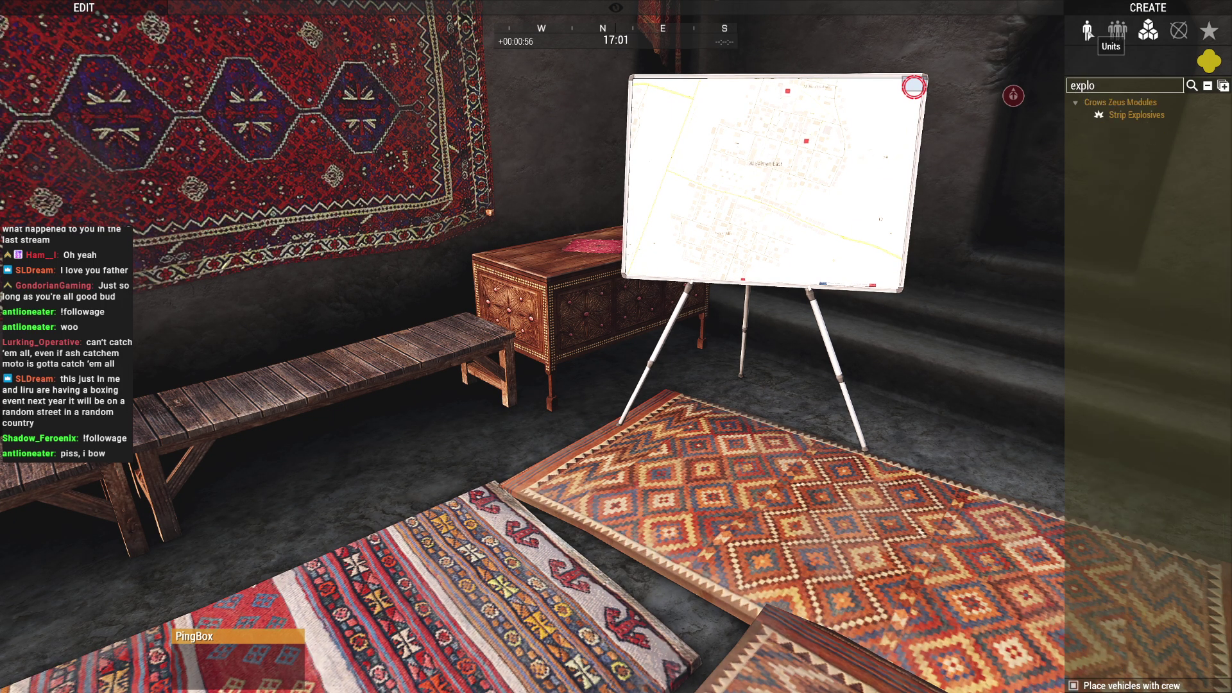
pyautogui.click(1087, 31)
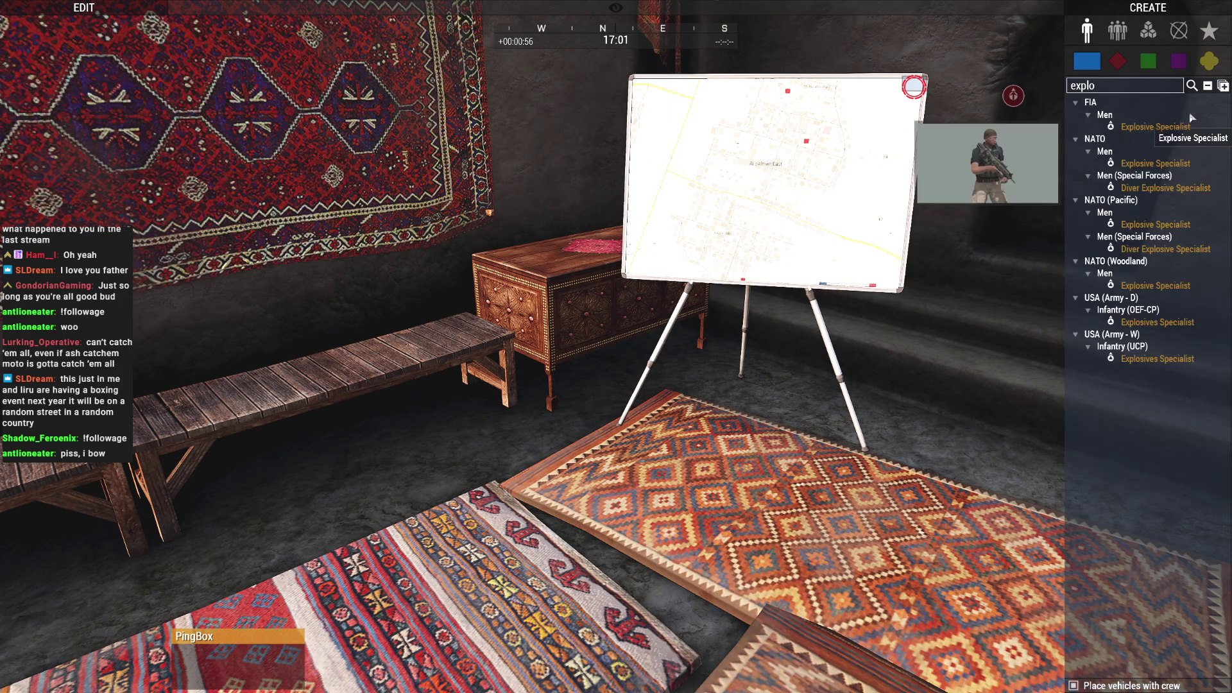
pyautogui.click(1209, 61)
pyautogui.press('w')
pyautogui.click(1074, 283)
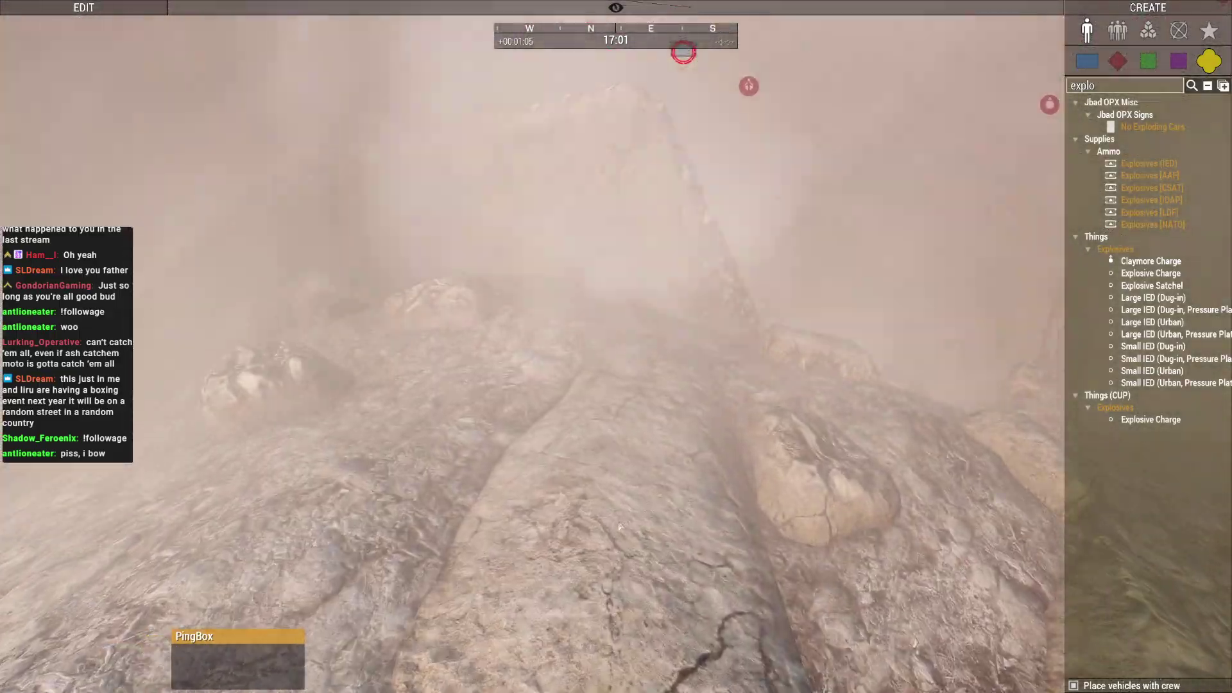
# Make the compound's objects within 10 m editable
pyautogui.moveTo(699, 525); pyautogui.dragTo(260, 528, button='right')
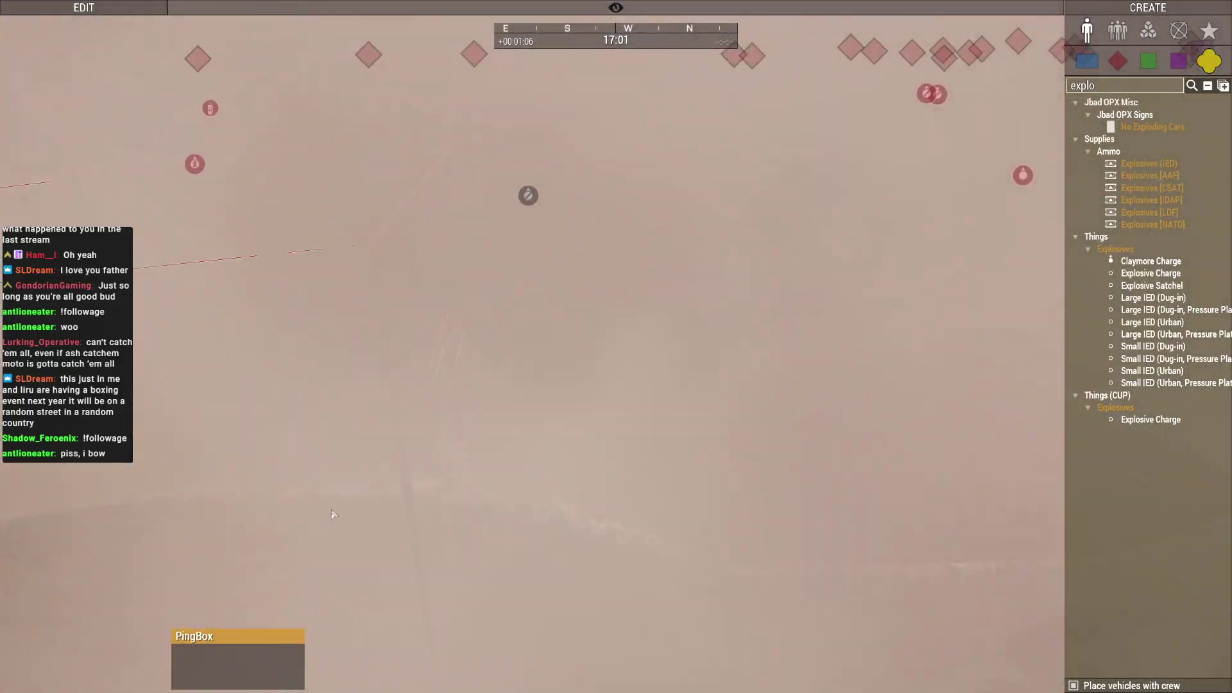
pyautogui.scroll(5, 386, 530)
pyautogui.moveTo(534, 536); pyautogui.dragTo(506, 543, button='right')
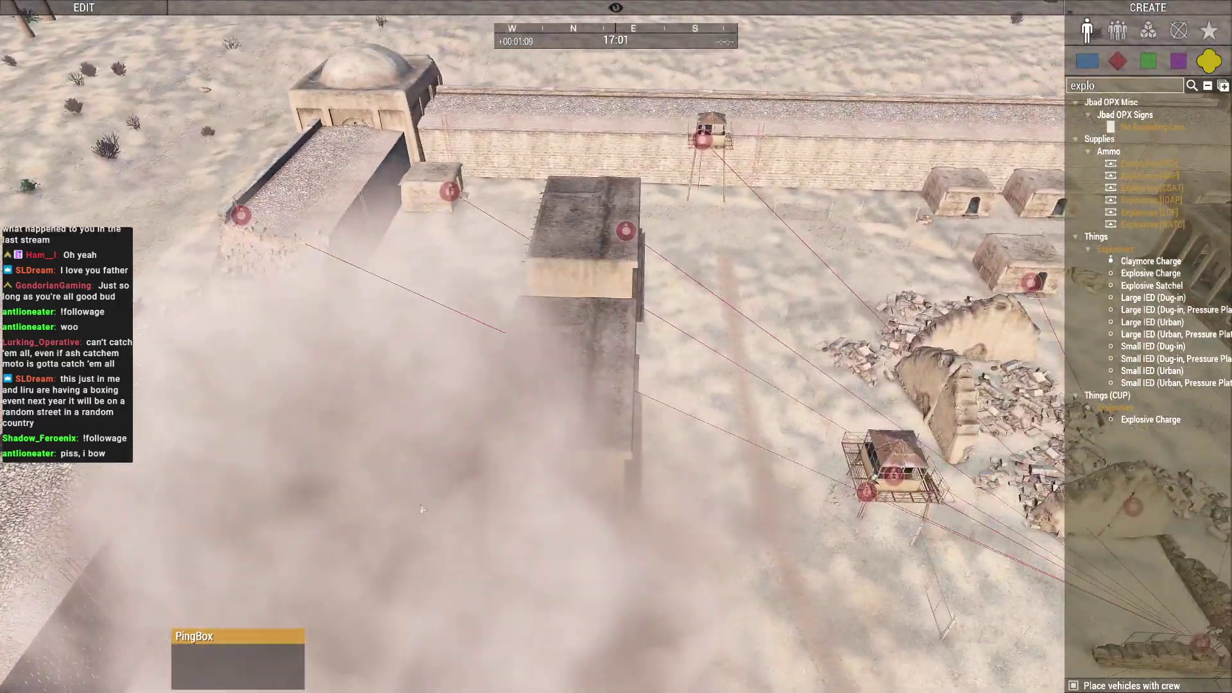
pyautogui.rightClick(506, 544)
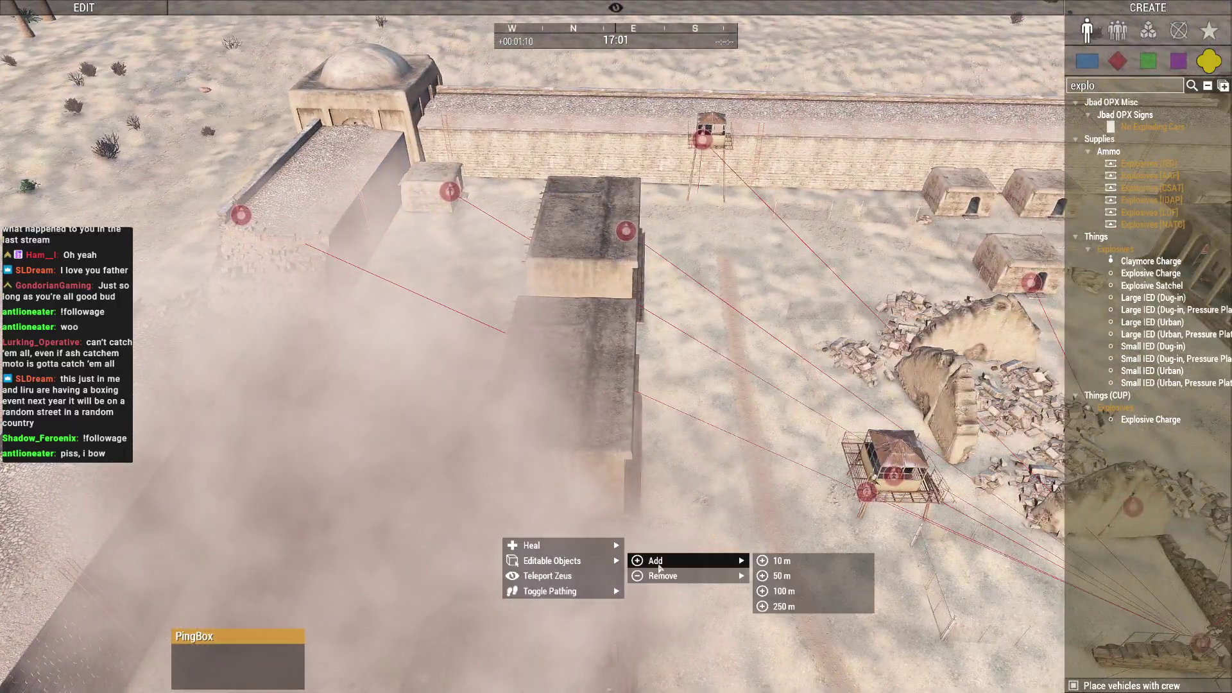
pyautogui.click(782, 573)
pyautogui.scroll(-5, 781, 573)
pyautogui.scroll(-5, 674, 563)
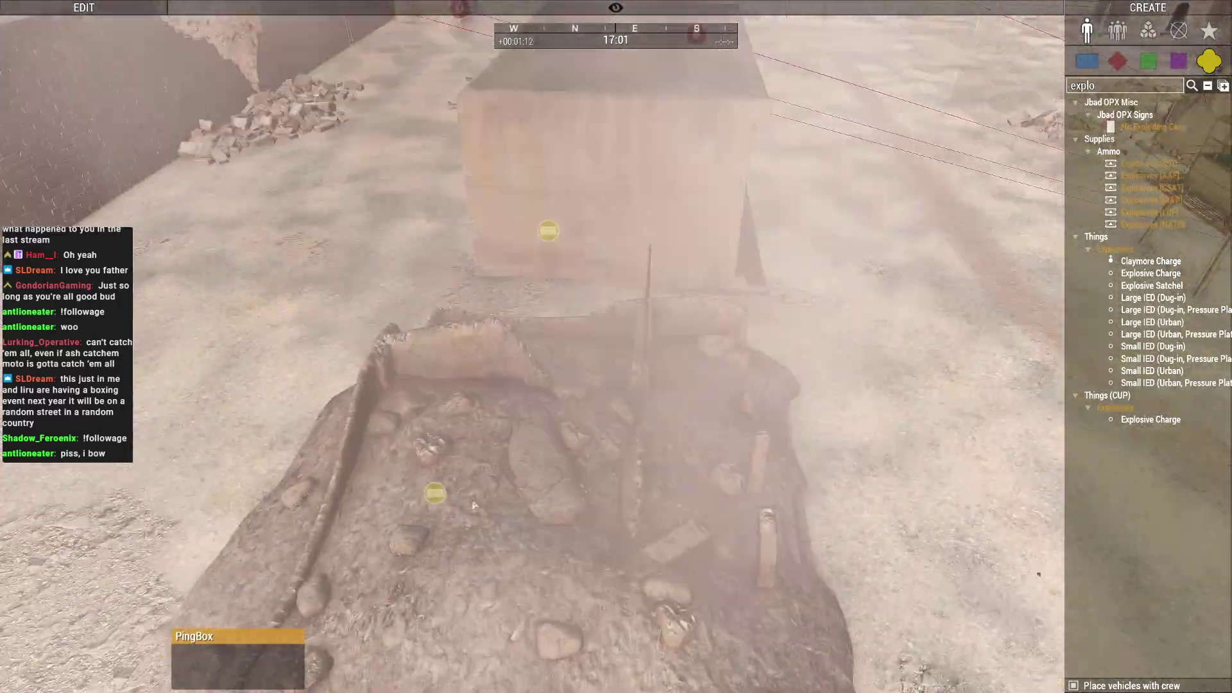
pyautogui.scroll(-3, 577, 554)
# Fly over the bunker mound and into the room, then inspect the courtyard map signs
pyautogui.press('w')
pyautogui.scroll(3, 713, 180)
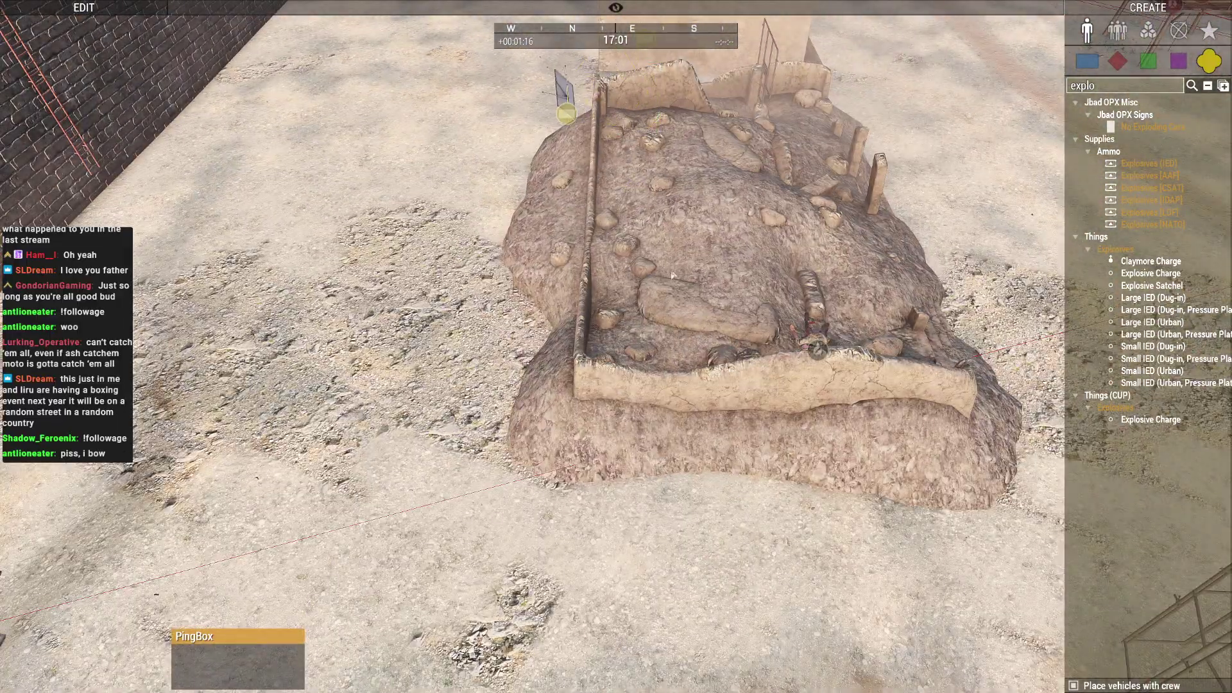
pyautogui.press('w')
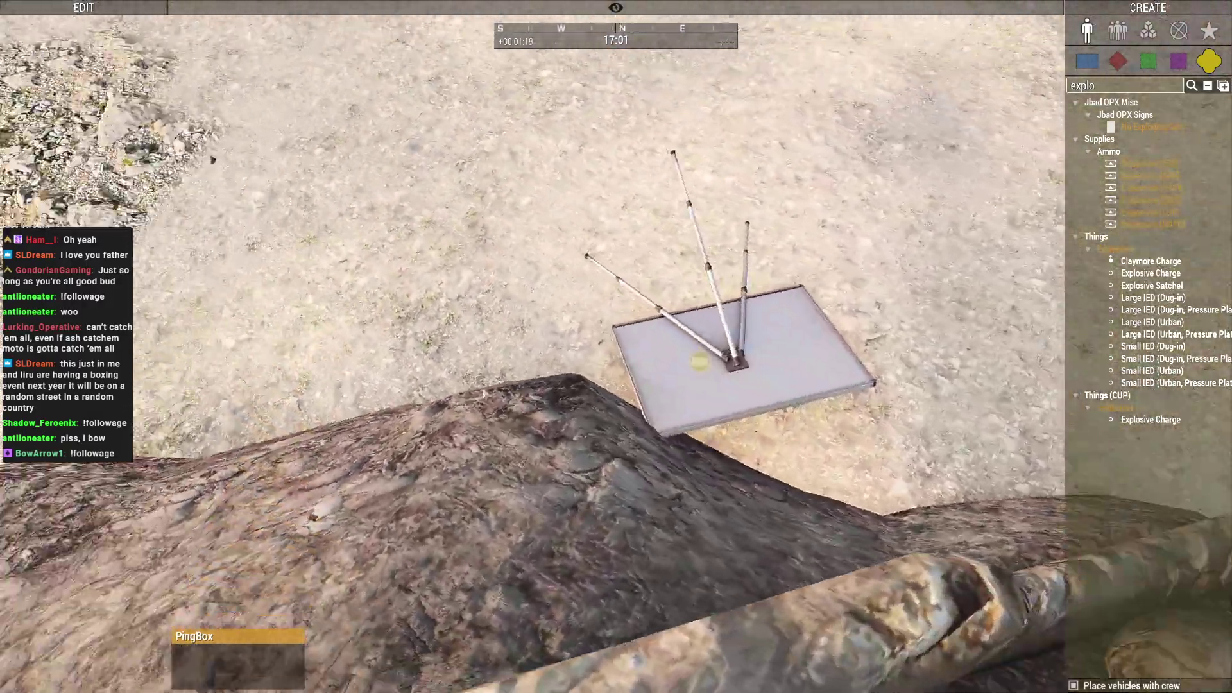
pyautogui.moveTo(700, 362); pyautogui.dragTo(666, 350, button='right')
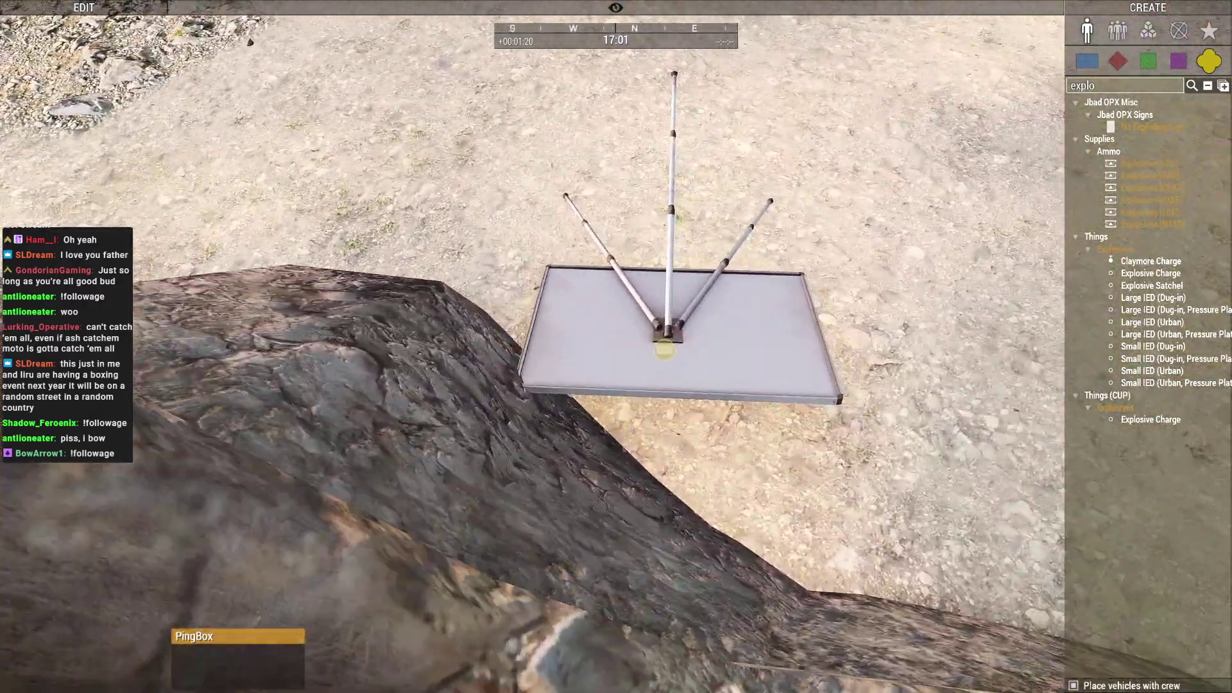
pyautogui.press('s')
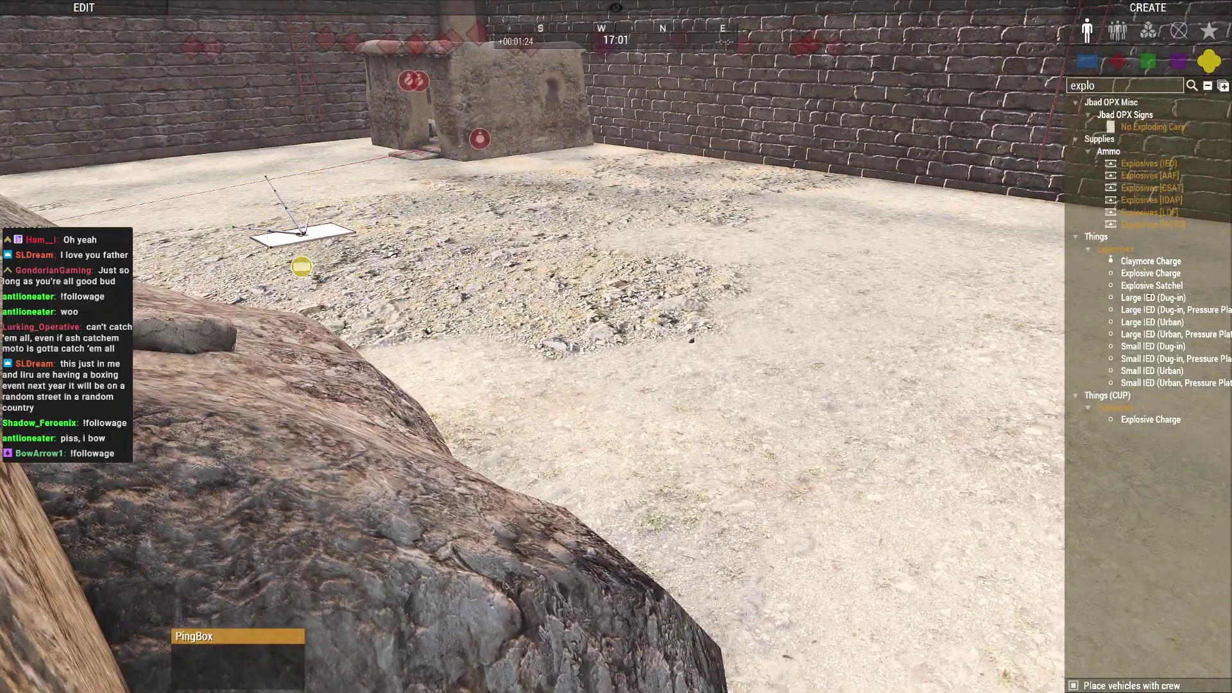
pyautogui.press('w')
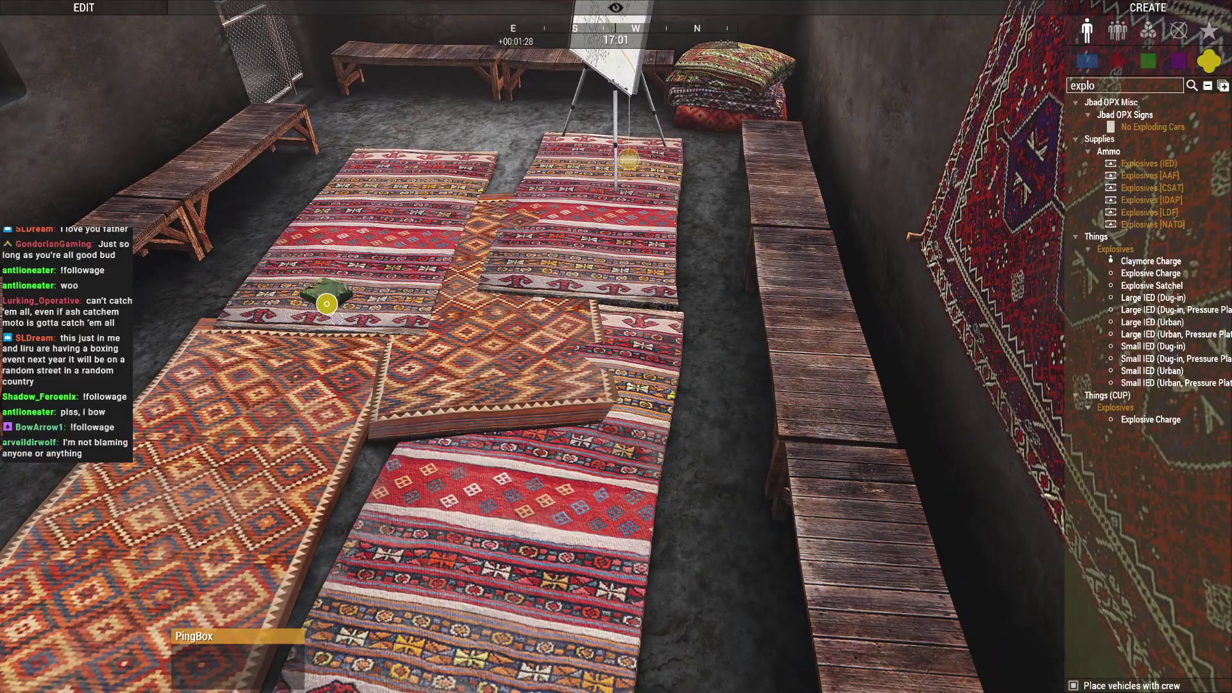
pyautogui.press('s')
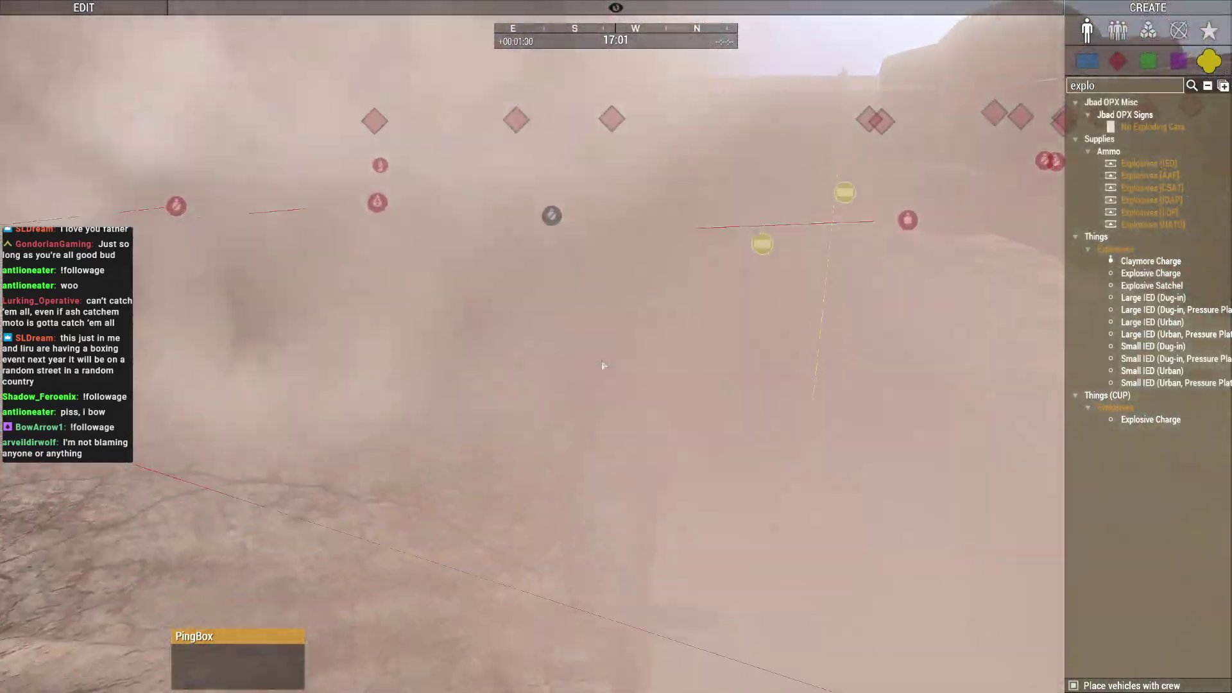
pyautogui.press('w')
pyautogui.press('BackSpace')
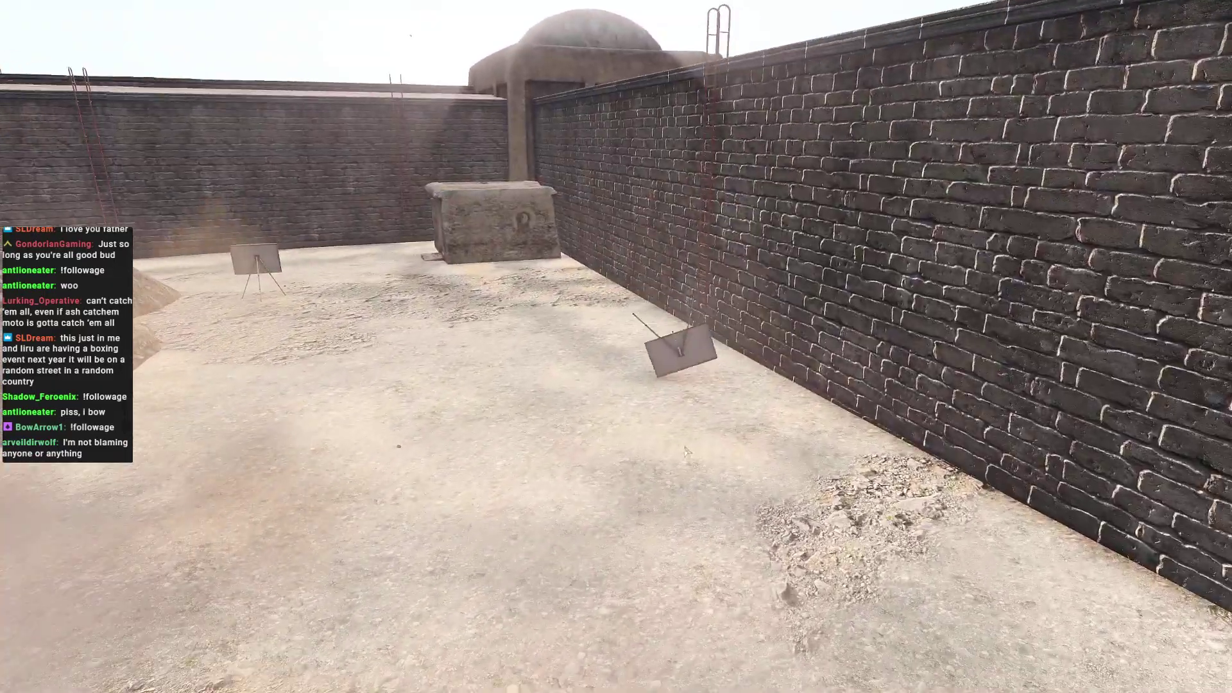
pyautogui.press('w')
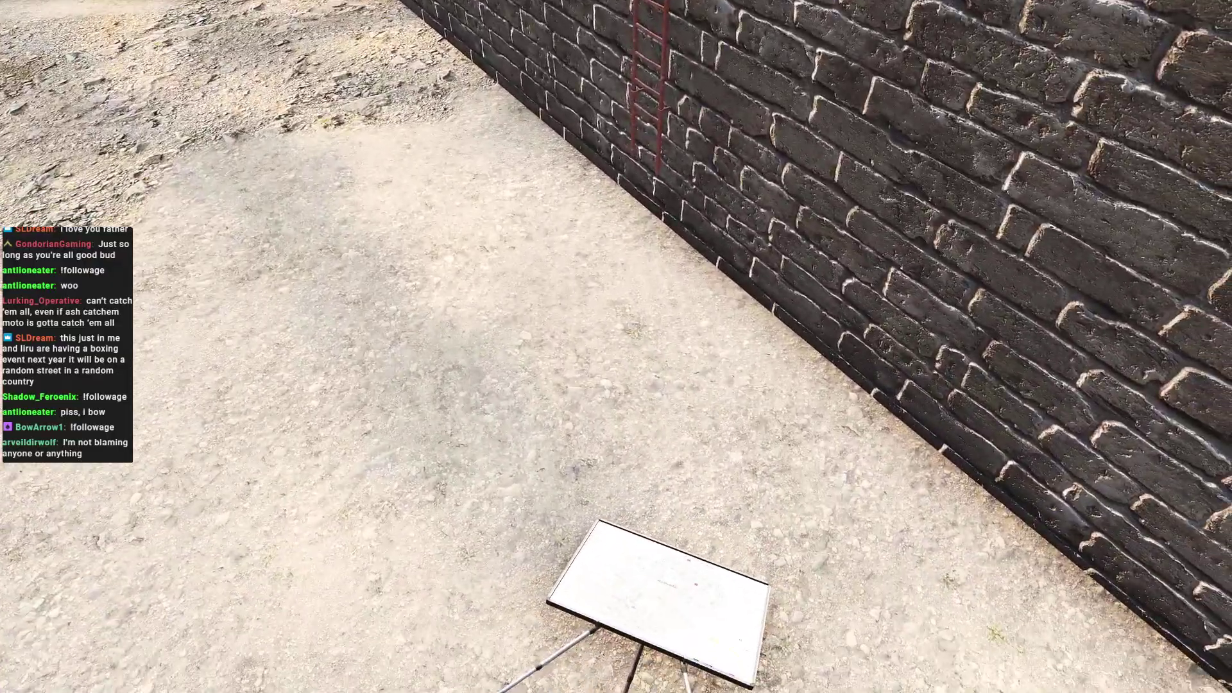
pyautogui.press('w')
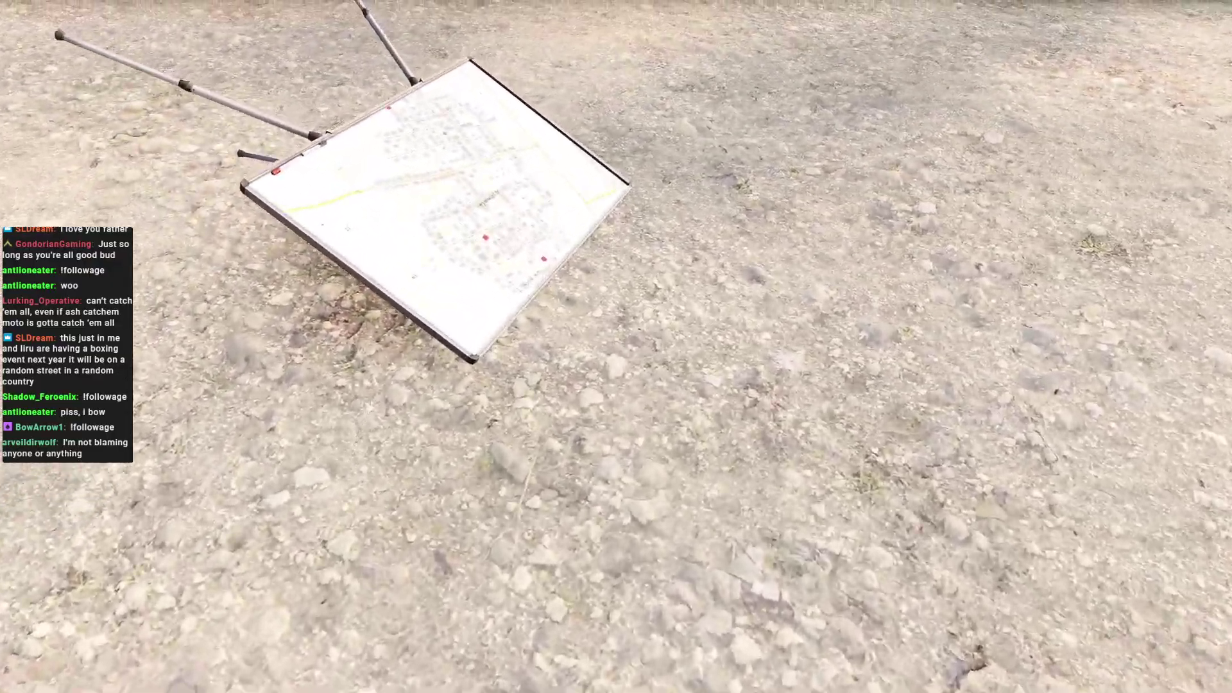
pyautogui.press('q')
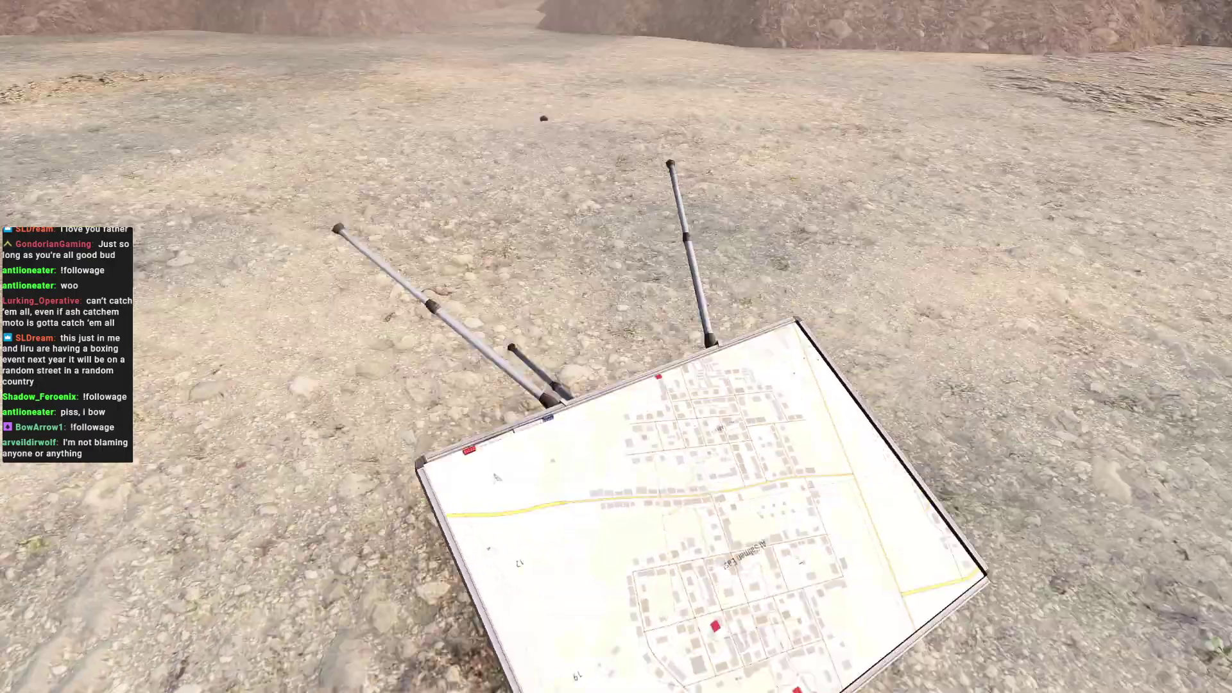
# Restore the Zeus interface and view Al Salman East on the overview map
pyautogui.press('BackSpace')
pyautogui.press('m')
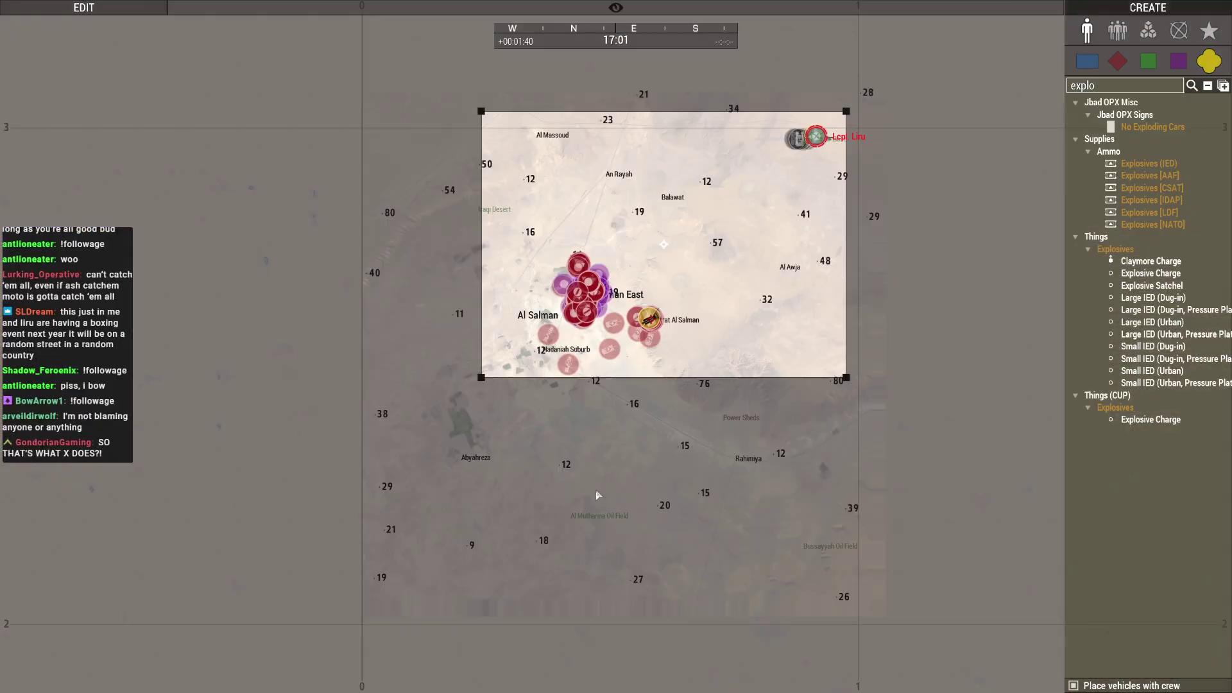
pyautogui.scroll(2, 749, 213)
pyautogui.scroll(2, 749, 213)
pyautogui.scroll(3, 749, 212)
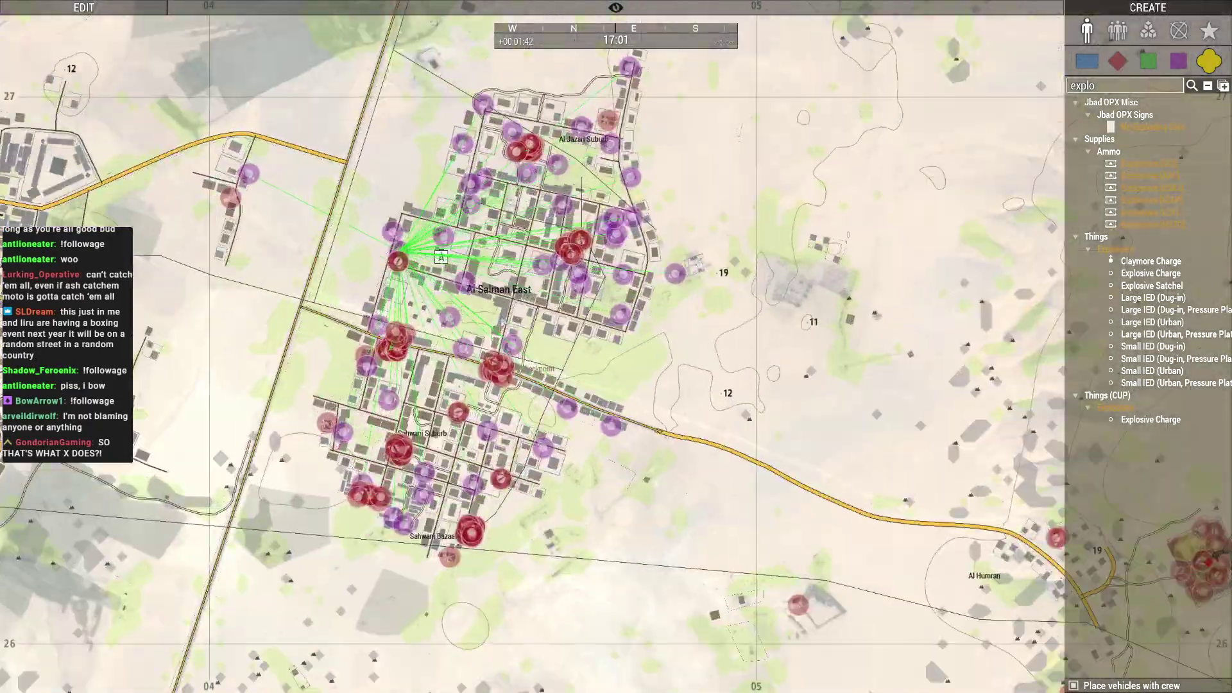
pyautogui.press('m')
# Fly the Zeus camera across Al Salman East toward the mosque
pyautogui.moveTo(551, 421); pyautogui.dragTo(490, 351, button='right')
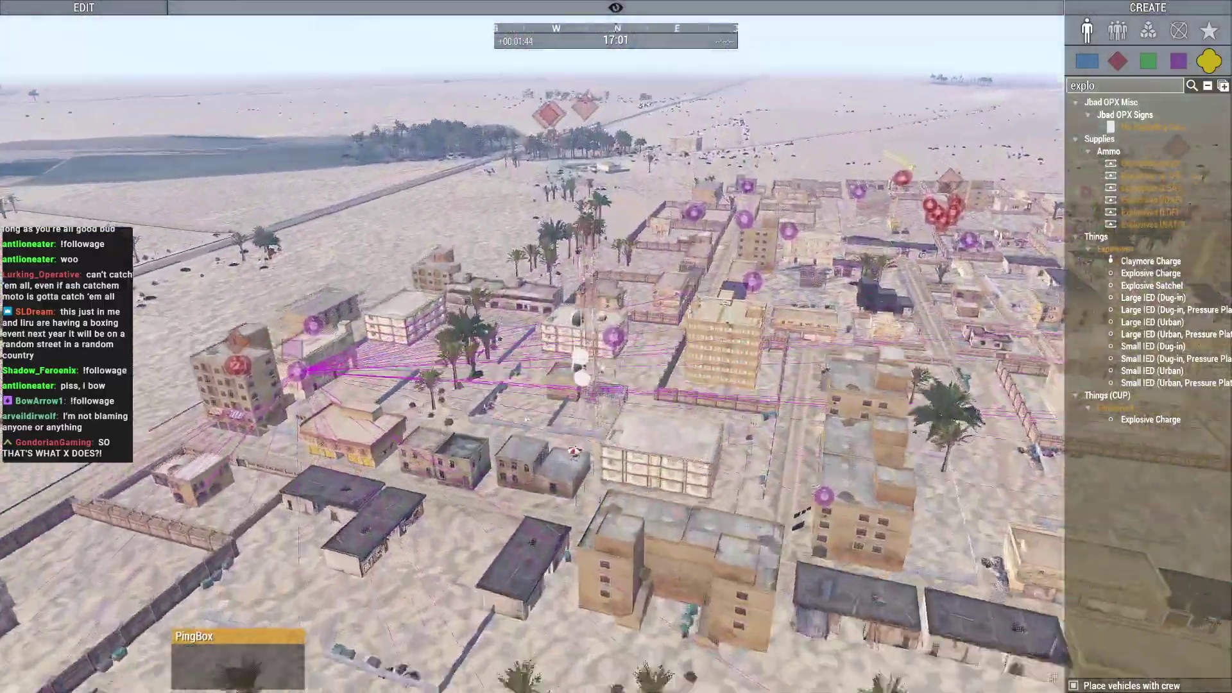
pyautogui.scroll(-5, 488, 350)
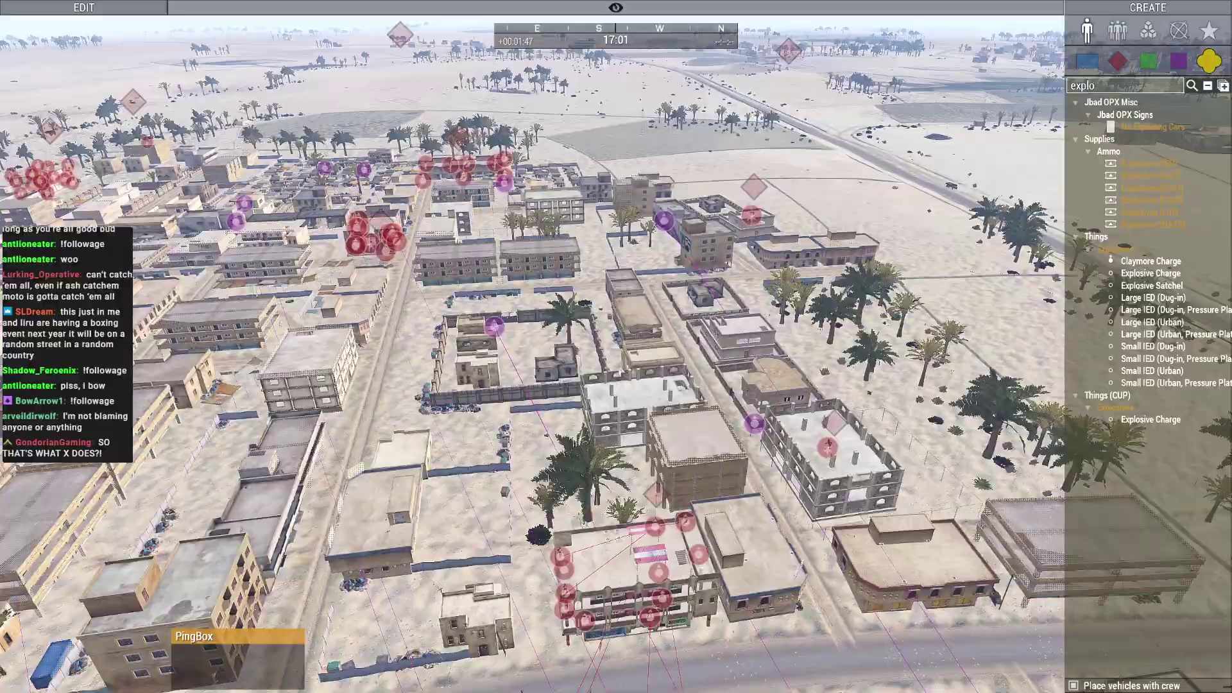
pyautogui.moveTo(490, 351); pyautogui.dragTo(511, 289, button='right')
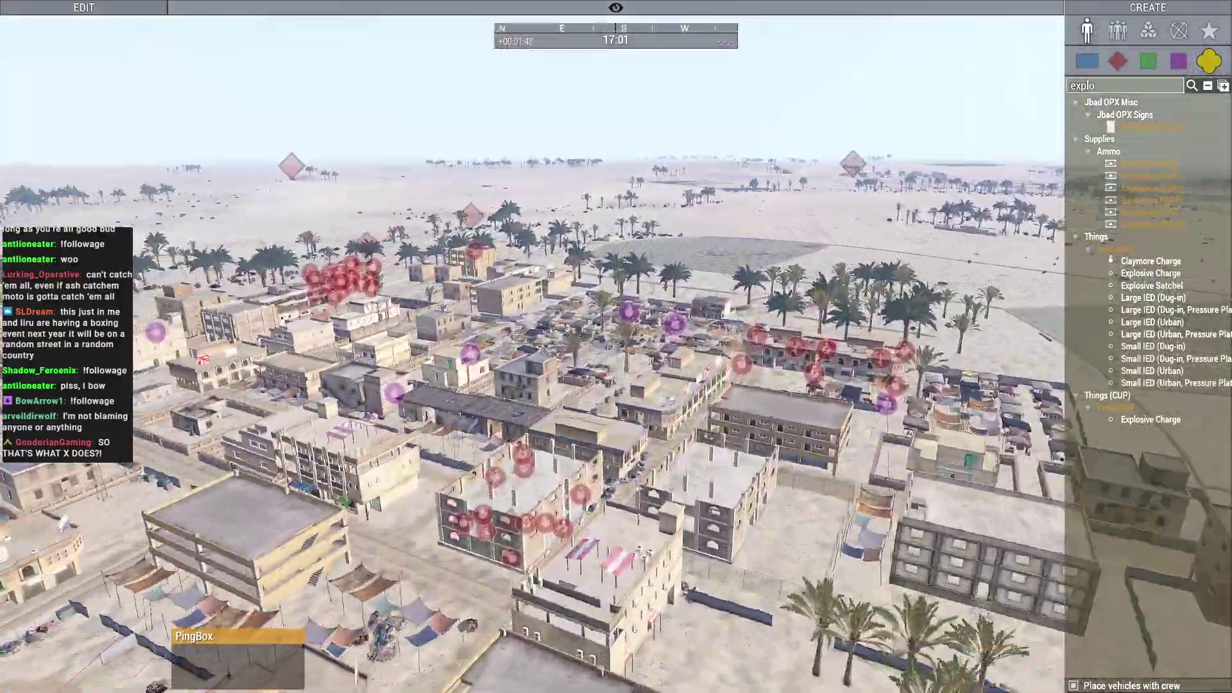
pyautogui.press('w')
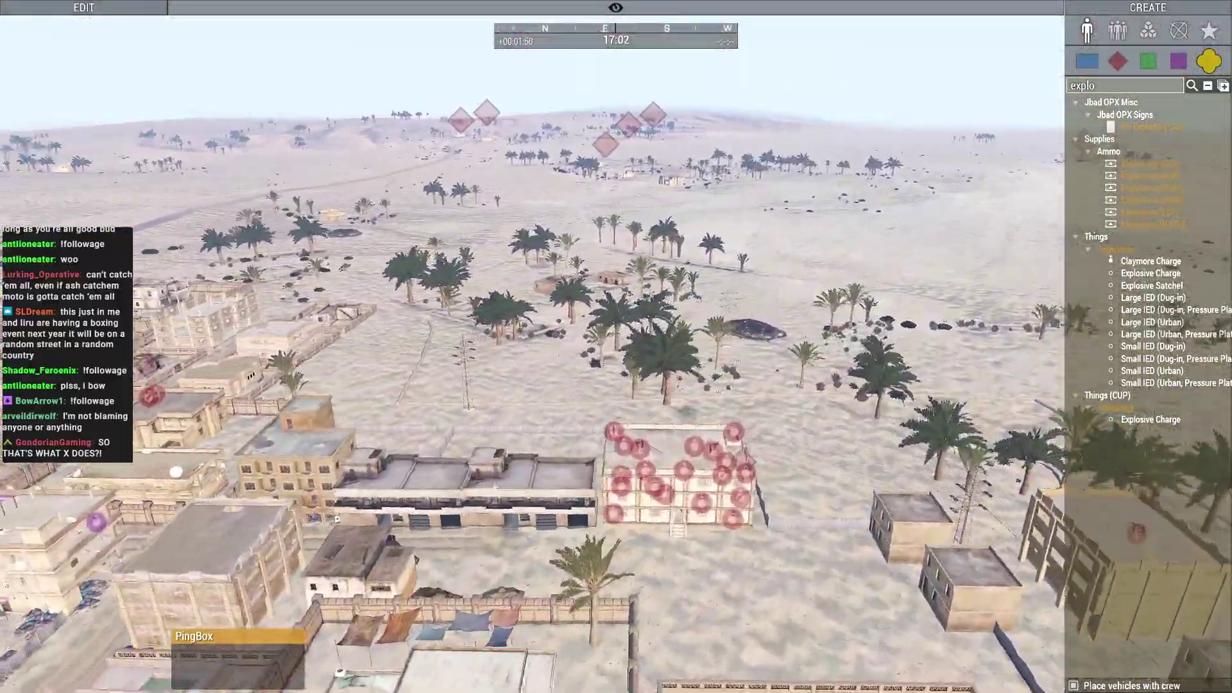
pyautogui.moveTo(616, 347); pyautogui.dragTo(501, 347, button='right')
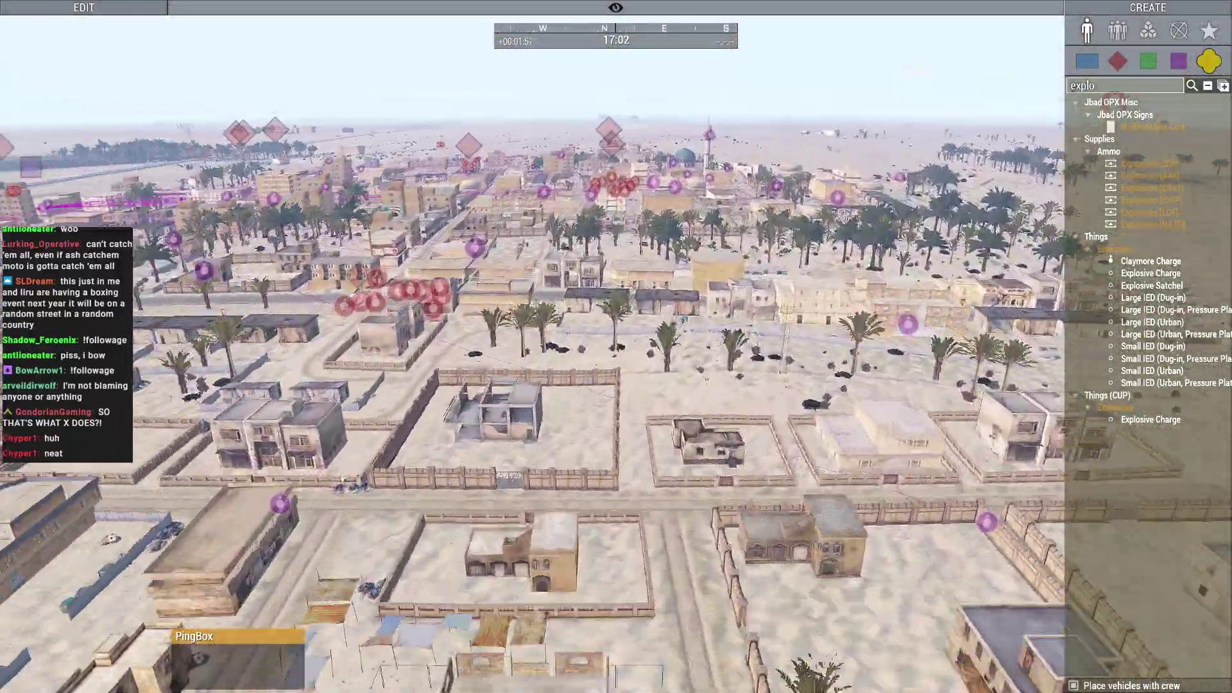
pyautogui.press('w')
pyautogui.press('w')
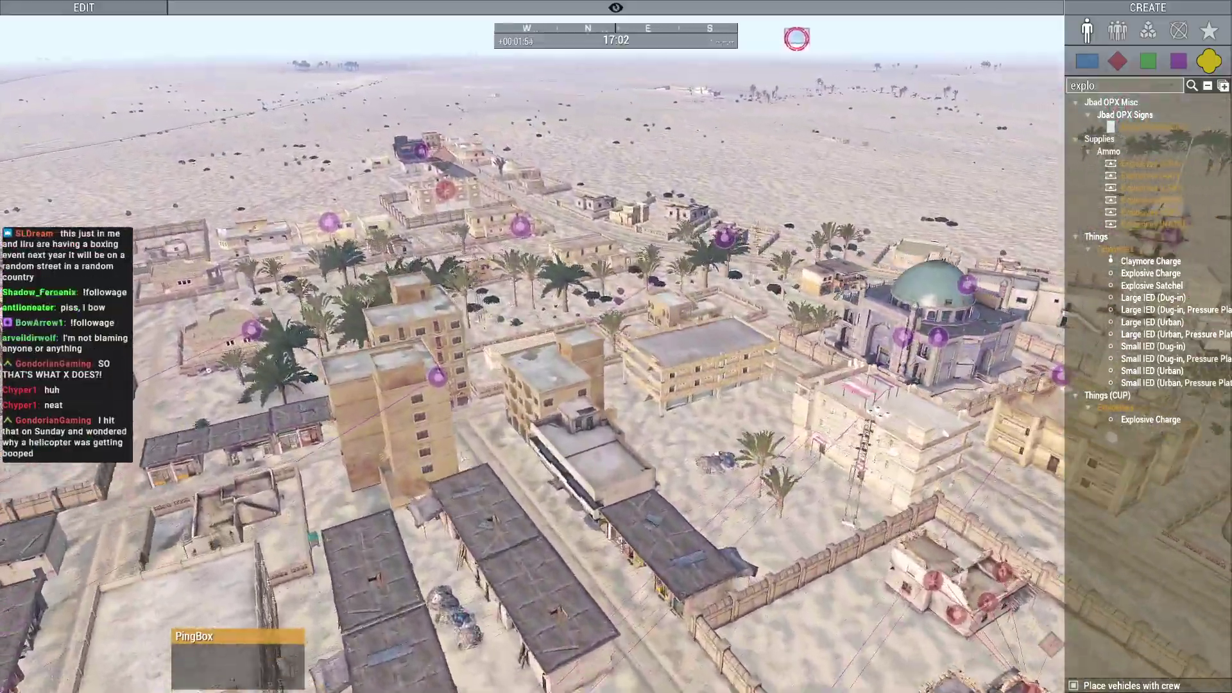
pyautogui.moveTo(643, 440); pyautogui.dragTo(627, 357, button='right')
pyautogui.press('w')
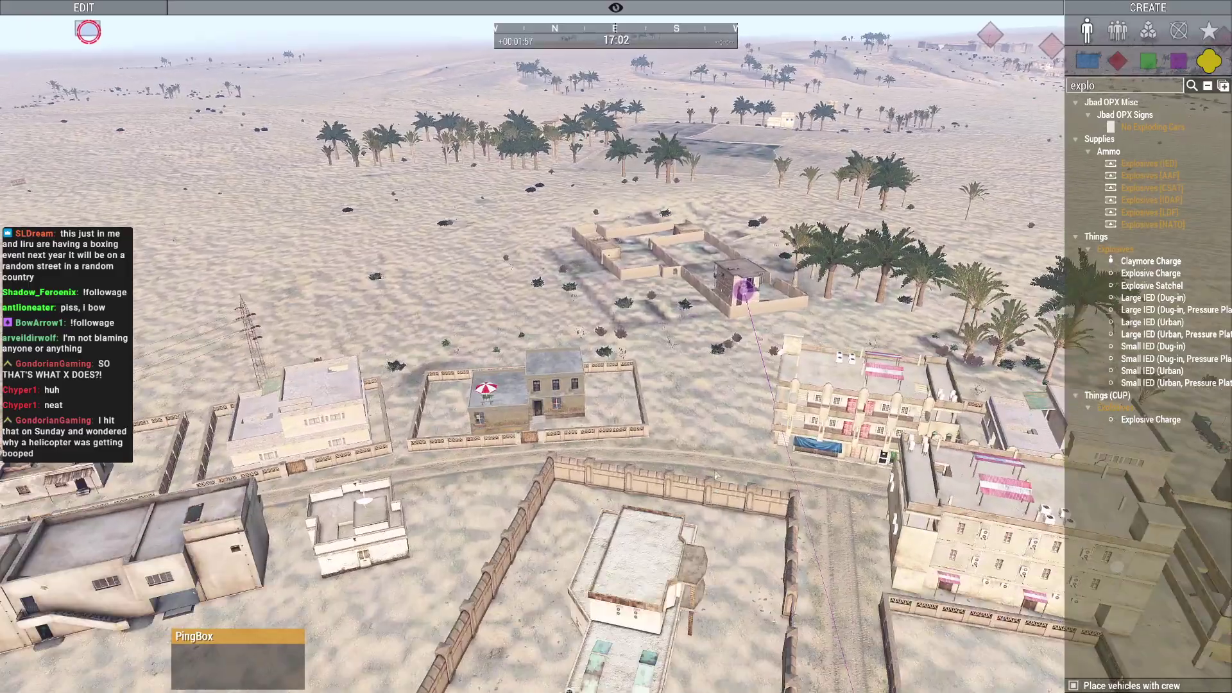
pyautogui.moveTo(716, 476); pyautogui.dragTo(674, 433, button='right')
# Jump to the player's unit and review the Badger IFV's inventory
pyautogui.doubleClick(731, 124)
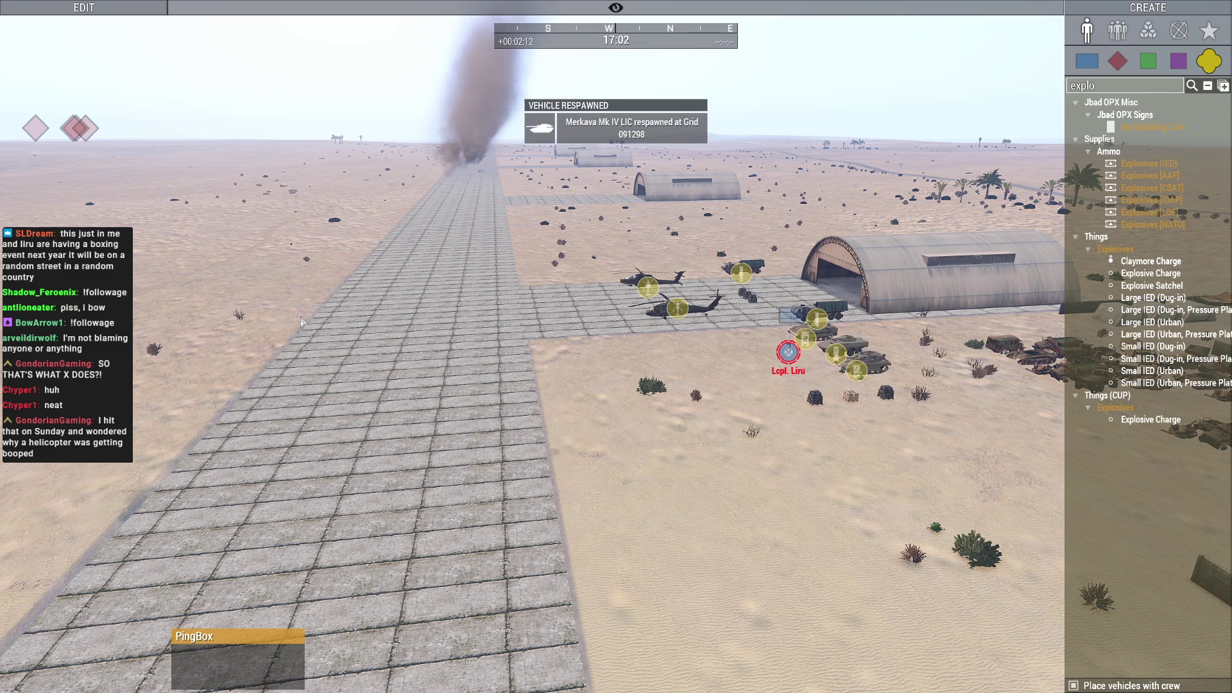
pyautogui.scroll(3, 301, 323)
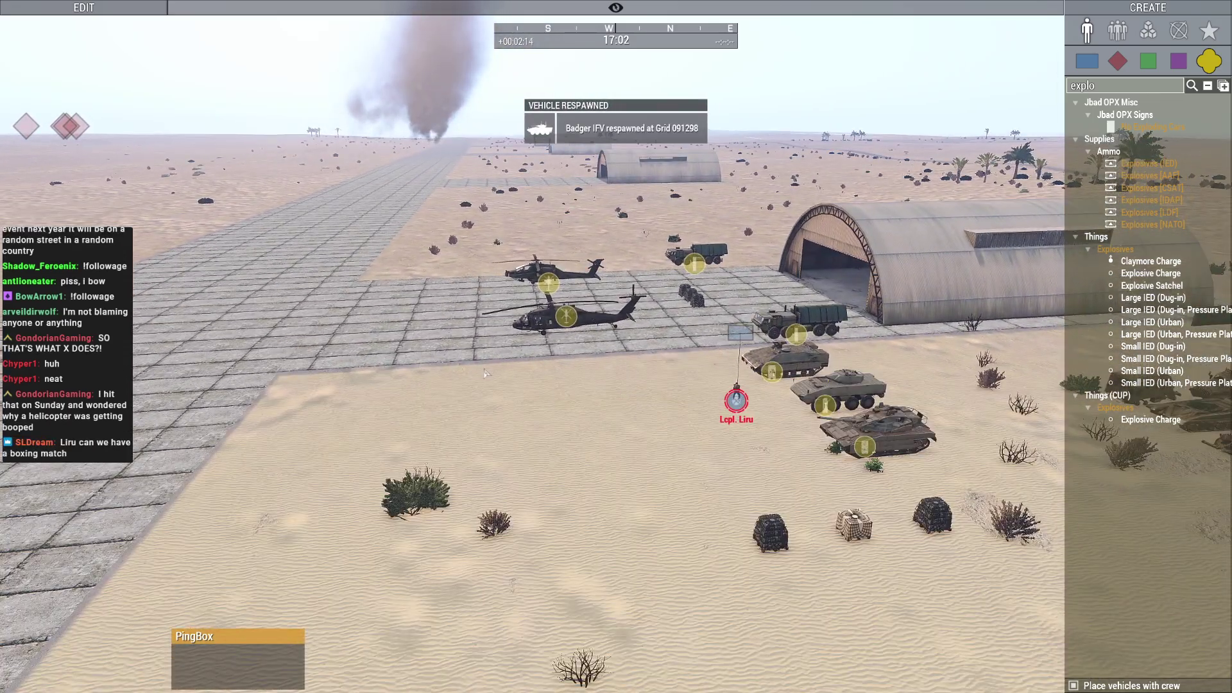
pyautogui.scroll(2, 491, 376)
pyautogui.doubleClick(723, 474)
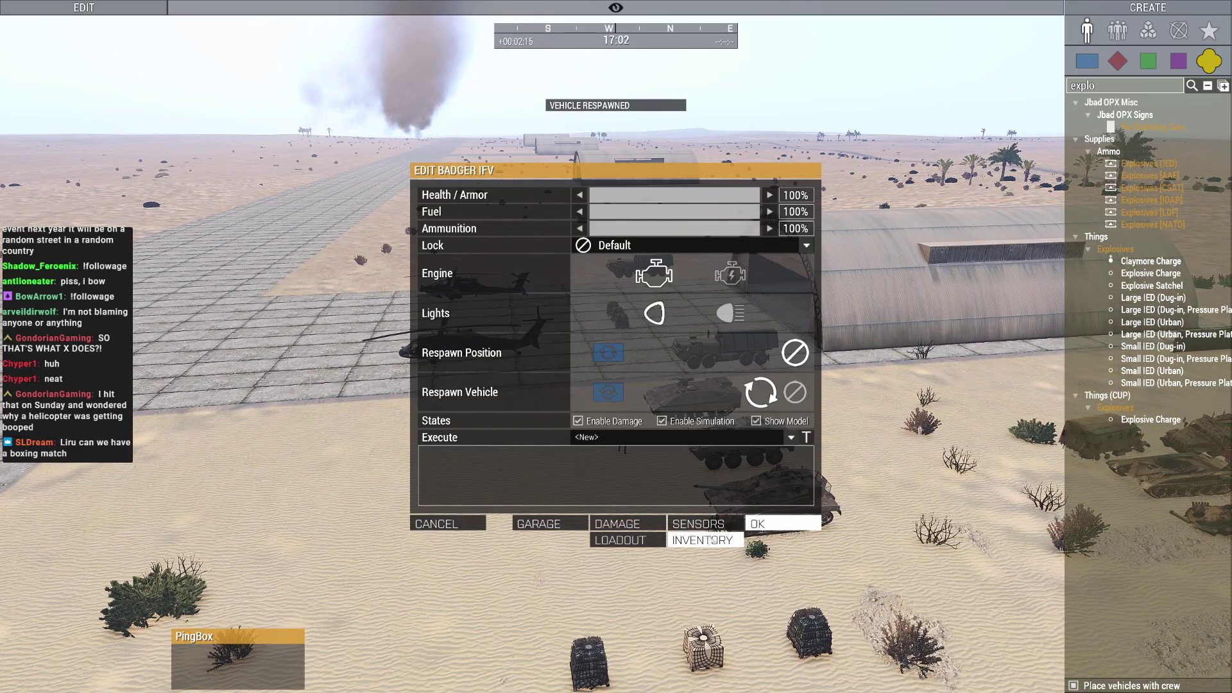
pyautogui.click(702, 528)
pyautogui.click(463, 513)
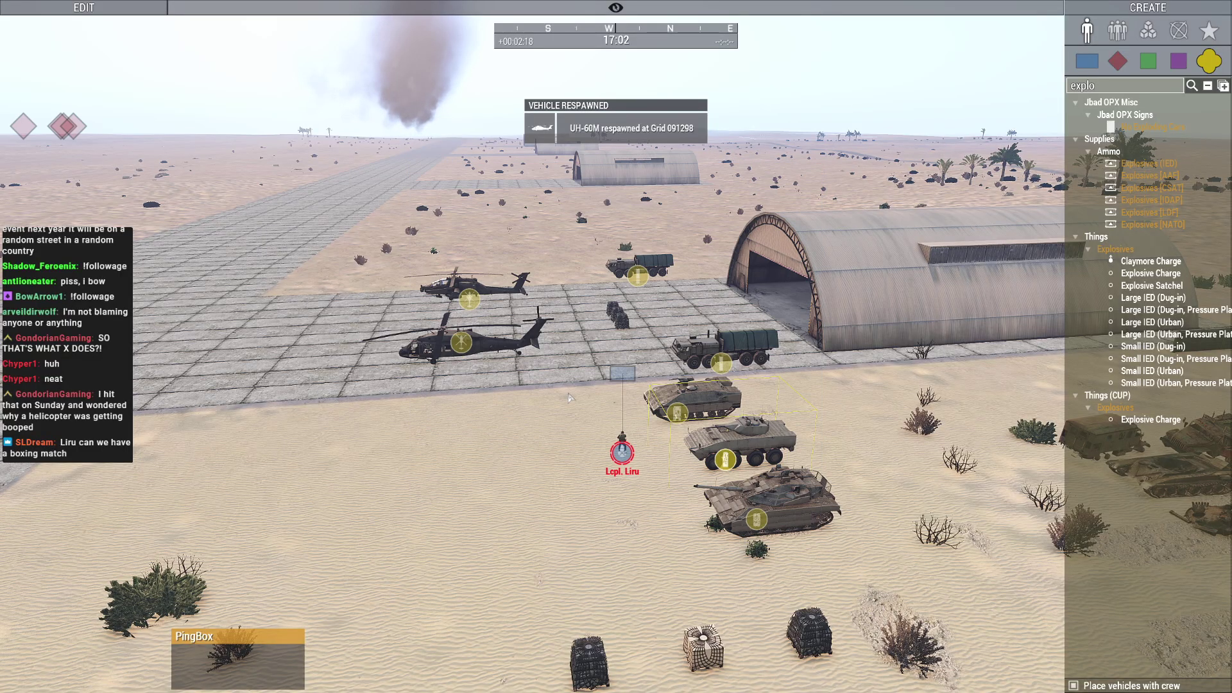
pyautogui.scroll(3, 487, 498)
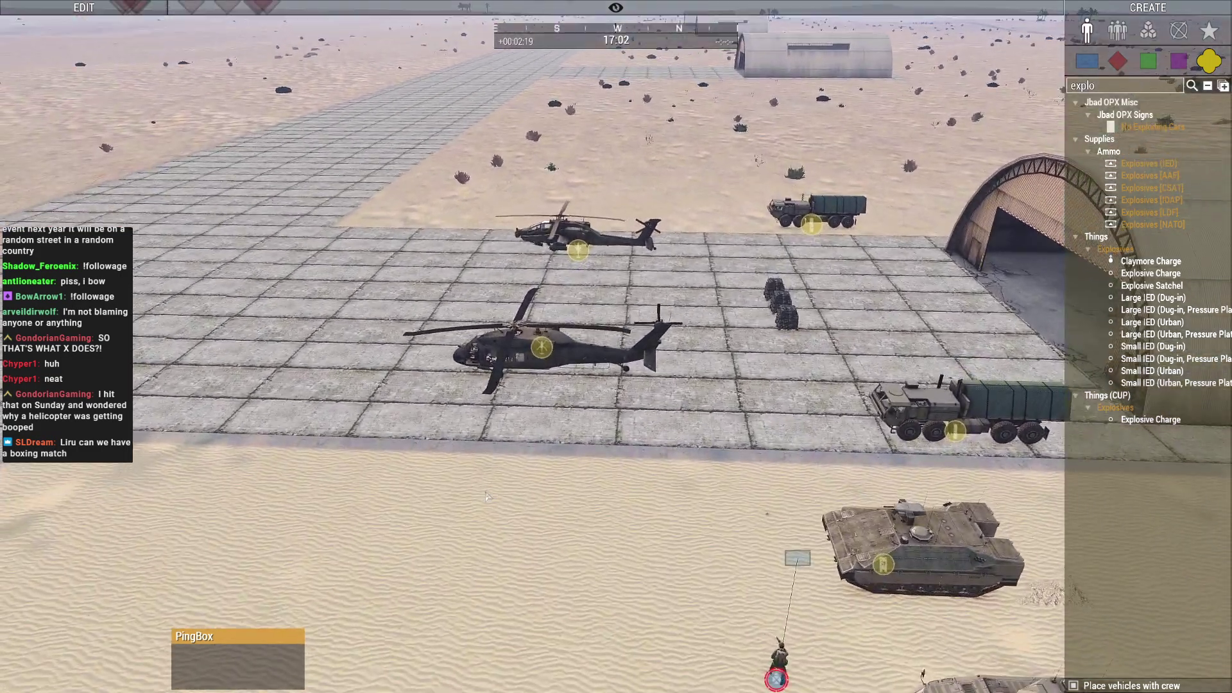
pyautogui.scroll(-3, 486, 495)
pyautogui.scroll(-3, 486, 496)
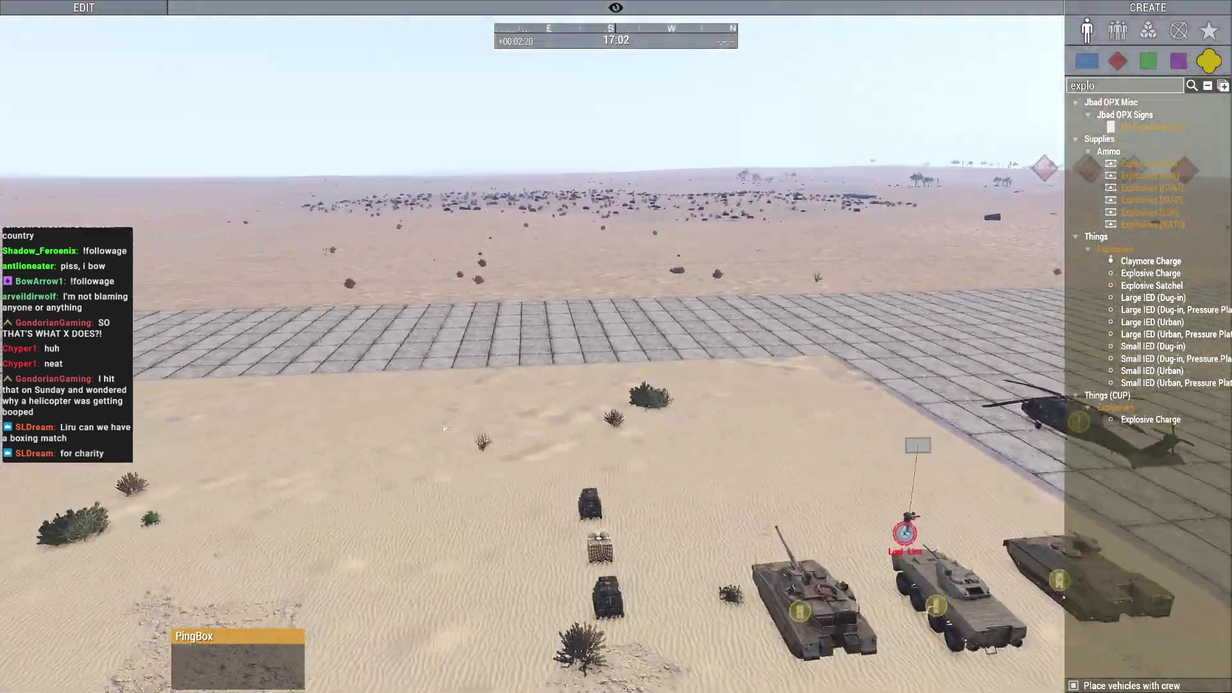
pyautogui.scroll(-3, 486, 496)
# Check the overview map twice while looking across the airfield
pyautogui.press('m')
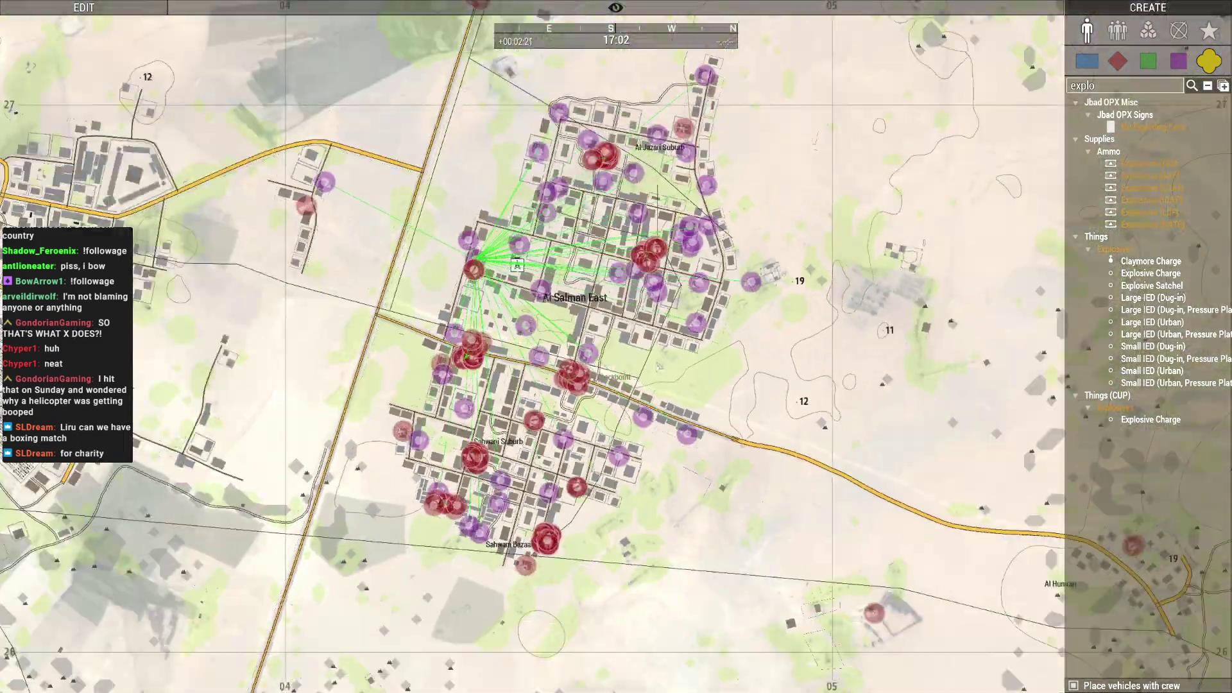
pyautogui.scroll(-3, 486, 495)
pyautogui.press('m')
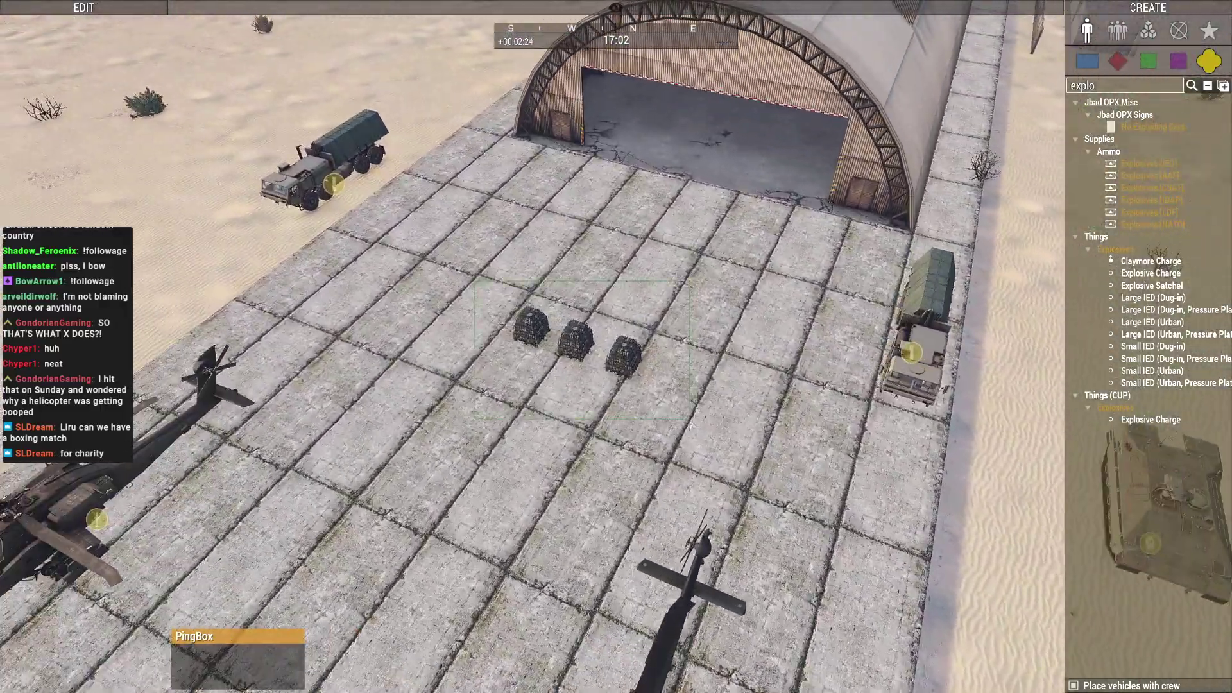
pyautogui.moveTo(485, 496); pyautogui.dragTo(541, 369, button='right')
pyautogui.press('m')
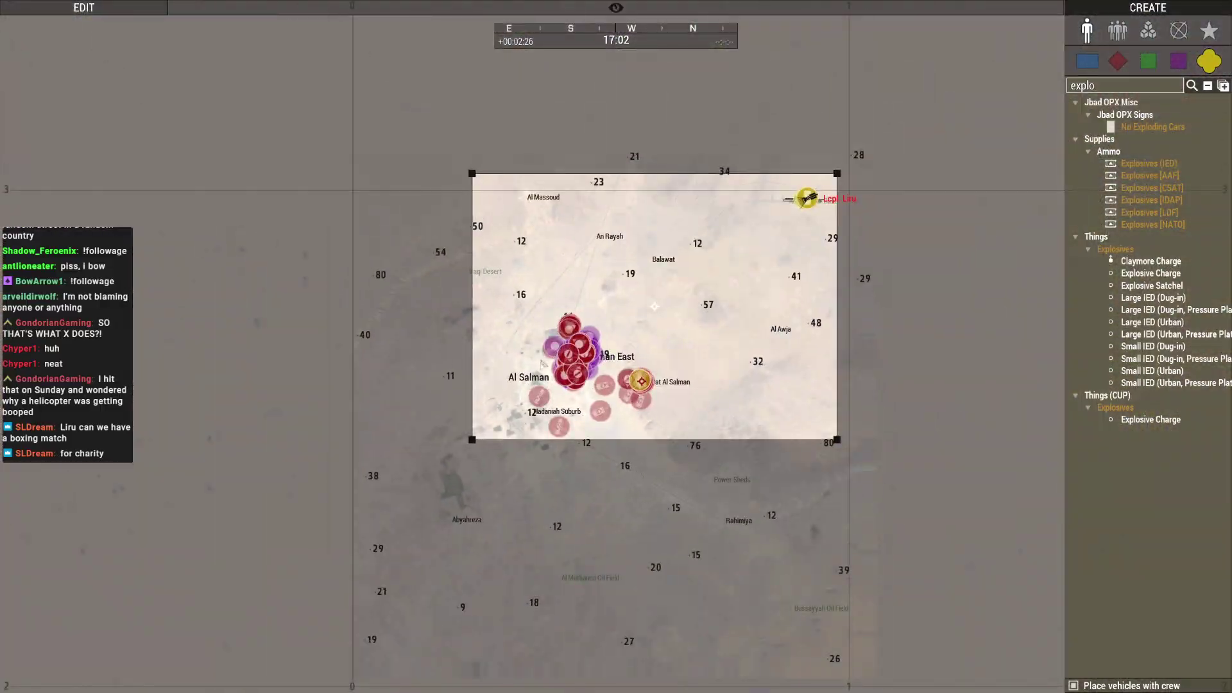
pyautogui.press('m')
# Leave the test mission for the lobby and select the NATO ammo cargo net
pyautogui.press('Escape')
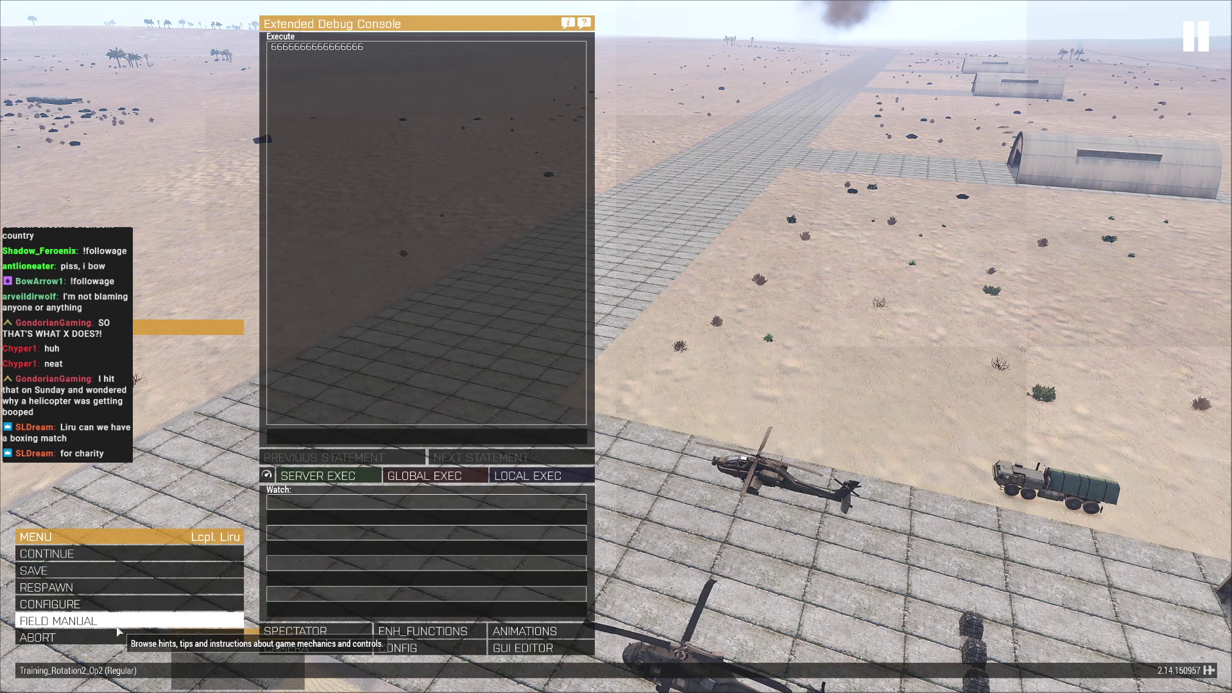
pyautogui.click(114, 638)
pyautogui.click(545, 336)
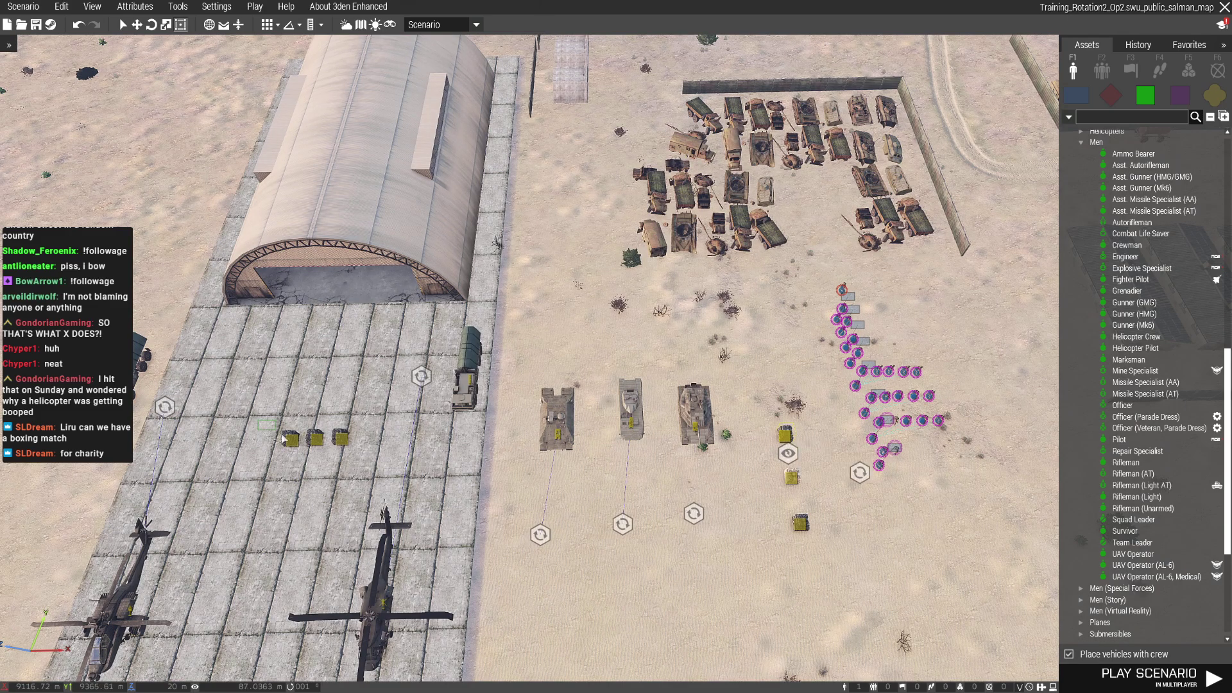
pyautogui.moveTo(809, 519)
pyautogui.mouseDown()
pyautogui.moveTo(836, 553)
pyautogui.moveTo(785, 445)
pyautogui.mouseUp()
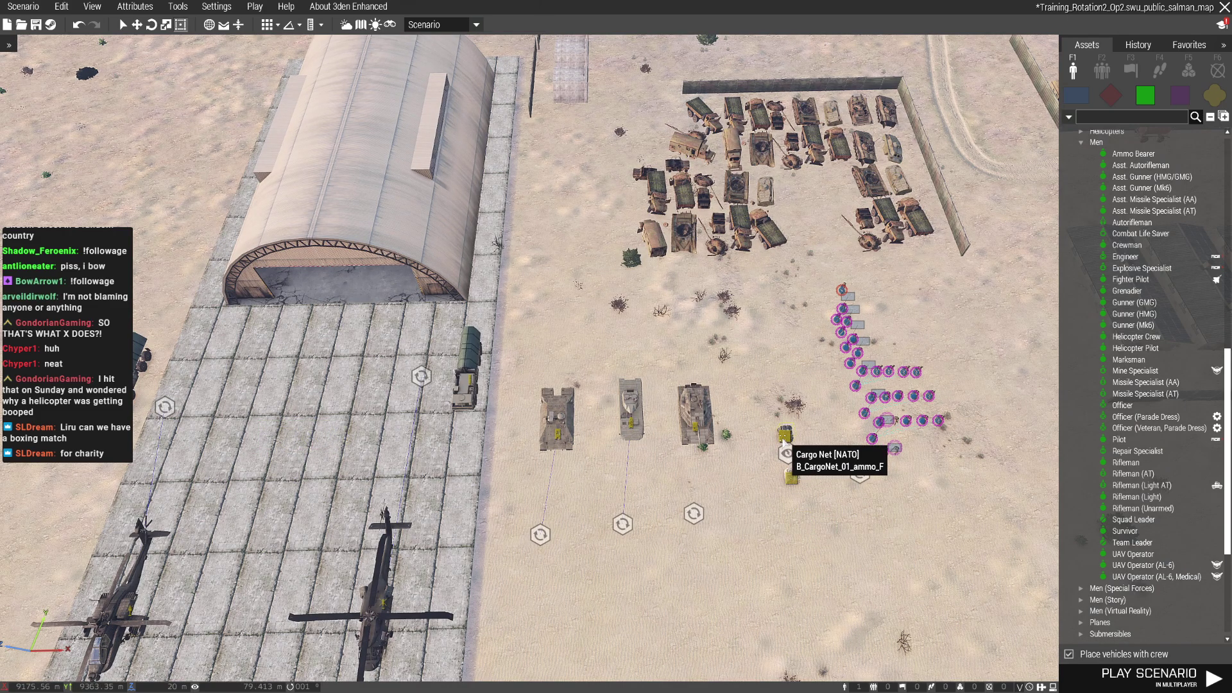
# Swap the cargo net's FFV502 HEDP rounds for FFV751 HEAT under M3 MAAWS and save
pyautogui.doubleClick(786, 445)
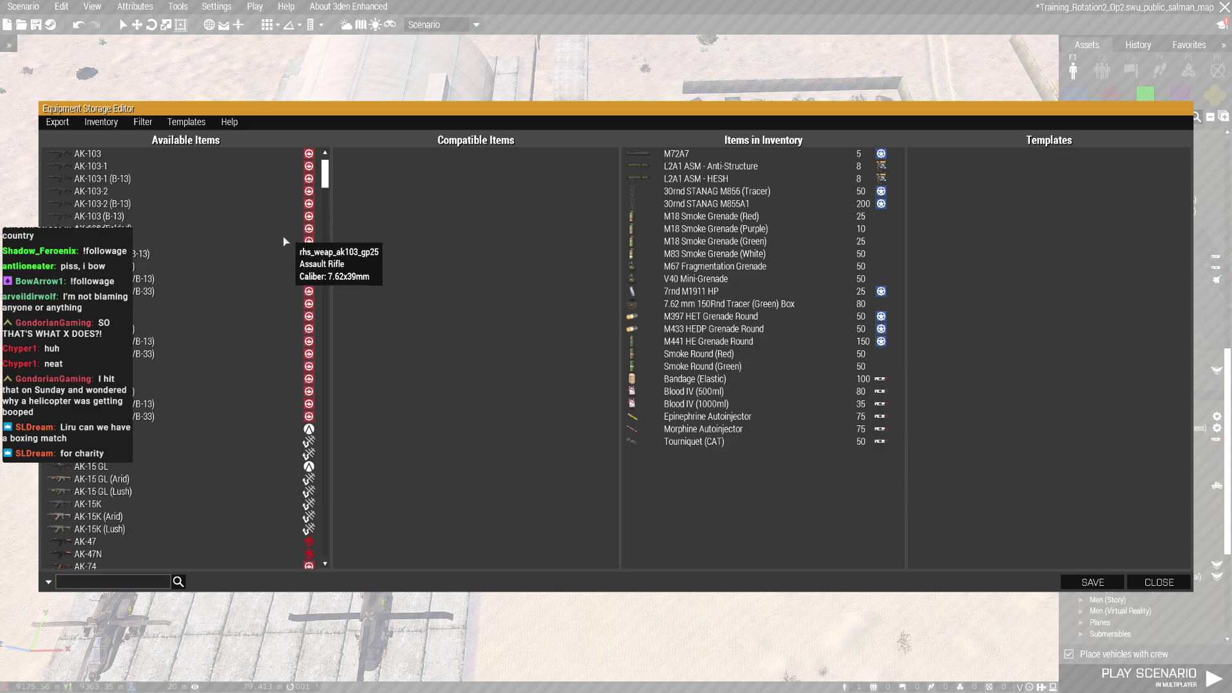
pyautogui.scroll(-3, 280, 245)
pyautogui.click(144, 122)
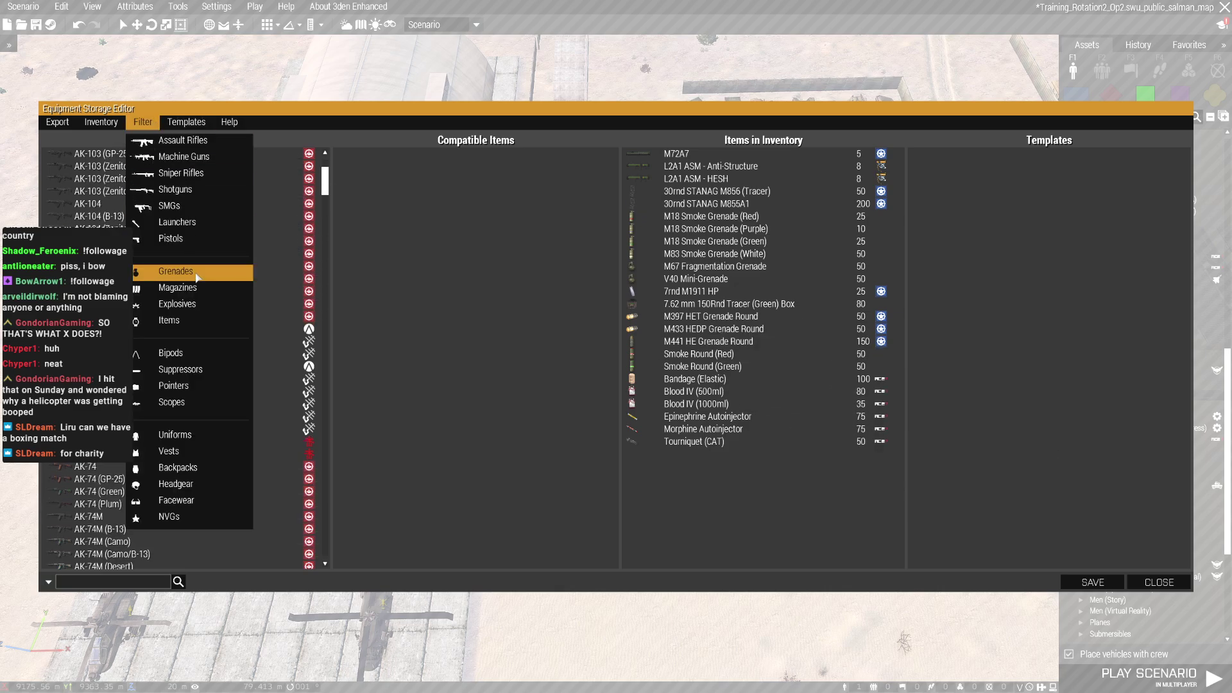
pyautogui.click(193, 224)
pyautogui.scroll(-1, 152, 548)
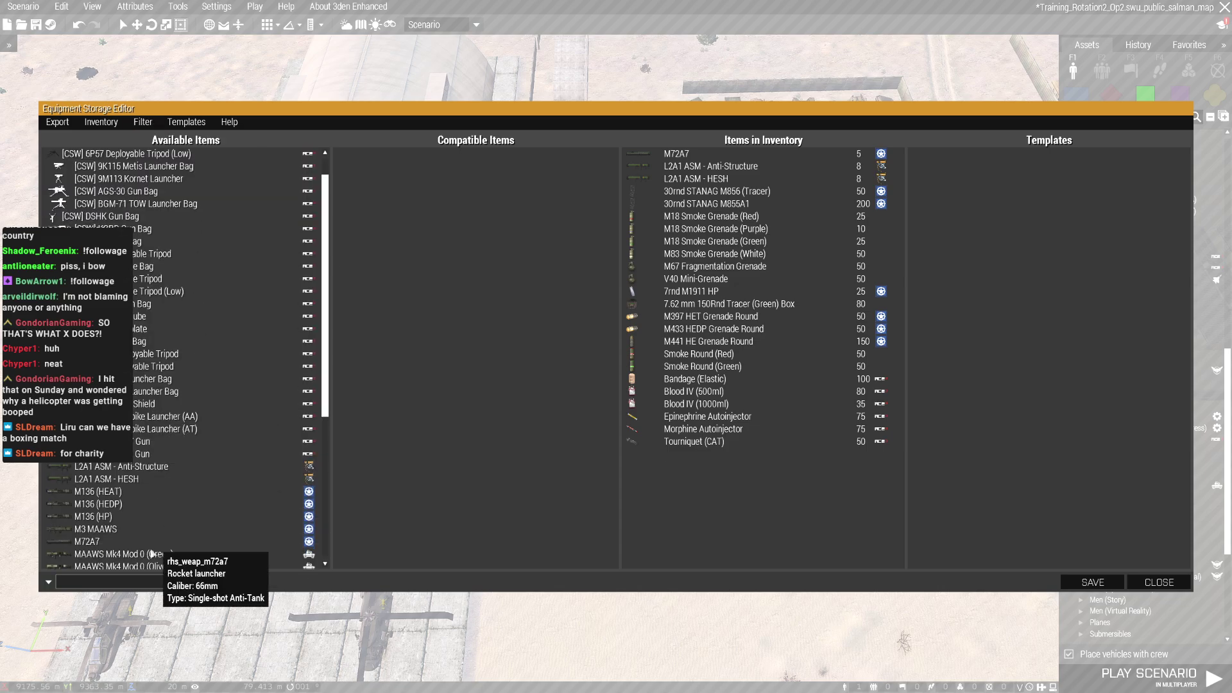
pyautogui.click(113, 529)
pyautogui.click(408, 206)
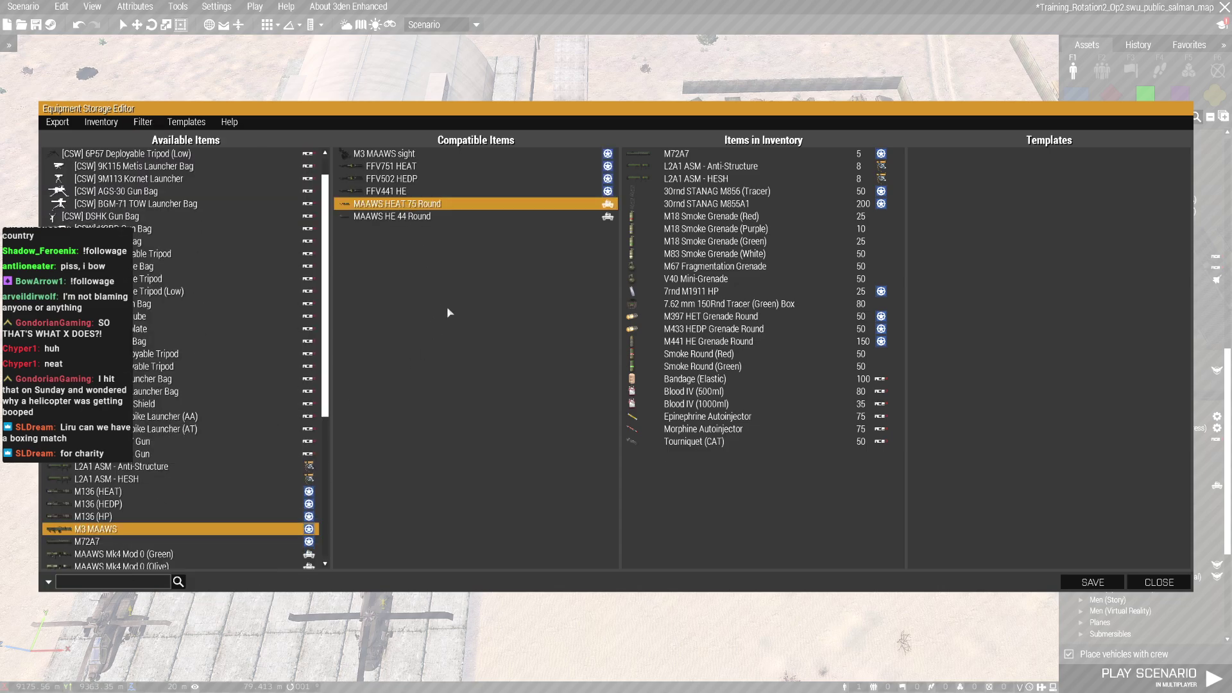
pyautogui.press('Up')
pyautogui.press('Up')
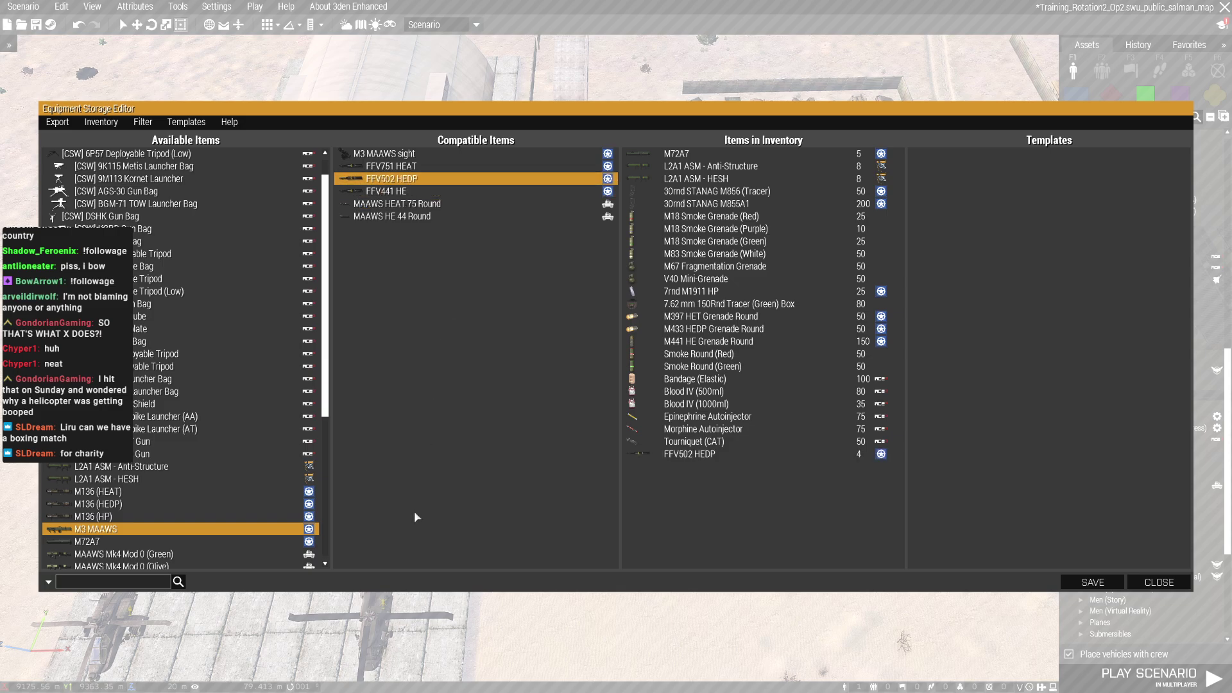
pyautogui.click(698, 457)
pyautogui.click(689, 456)
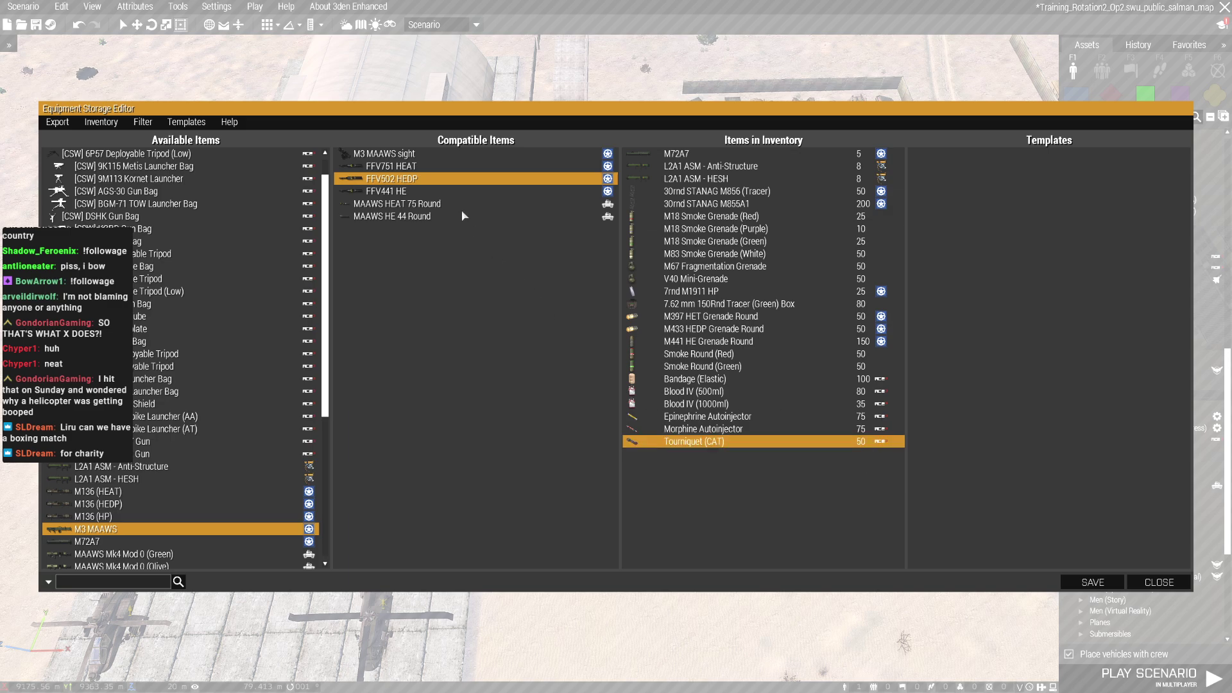
pyautogui.press('Up')
pyautogui.press('Down')
pyautogui.press('Down')
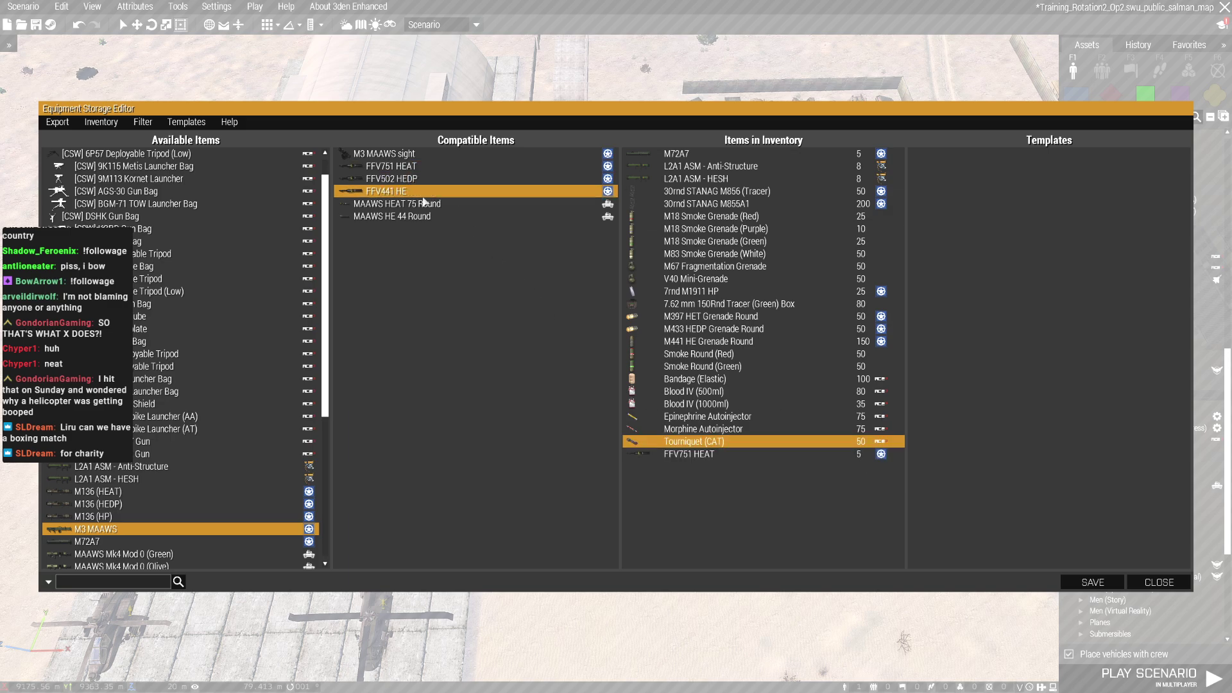
pyautogui.click(1092, 582)
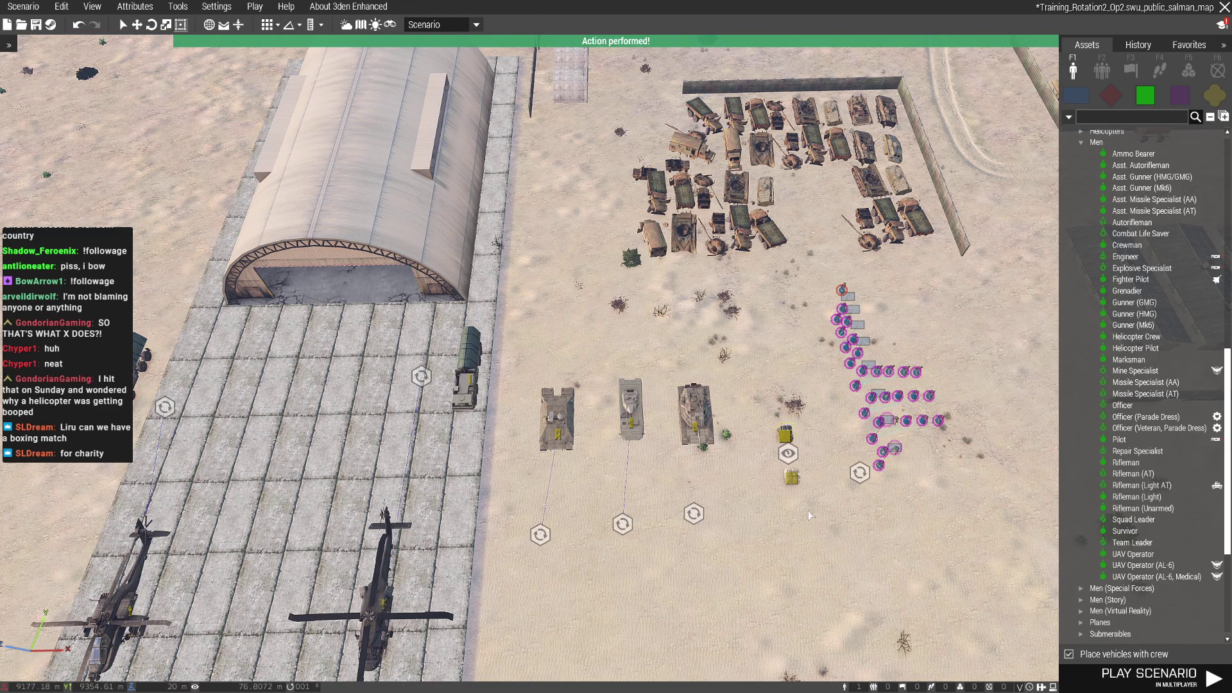
# Paste four copies of the cargo net in a row on the hangar tarmac
pyautogui.hotkey('ctrl', 'v')
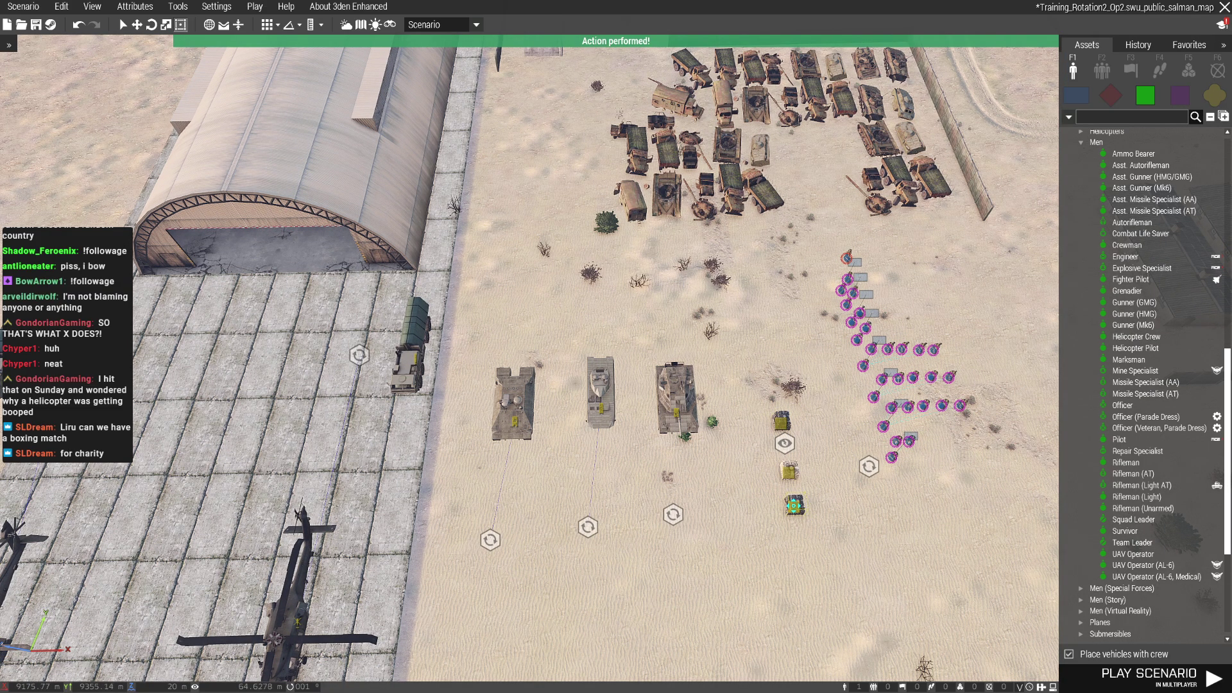
pyautogui.moveTo(793, 503); pyautogui.dragTo(684, 374)
pyautogui.press('a')
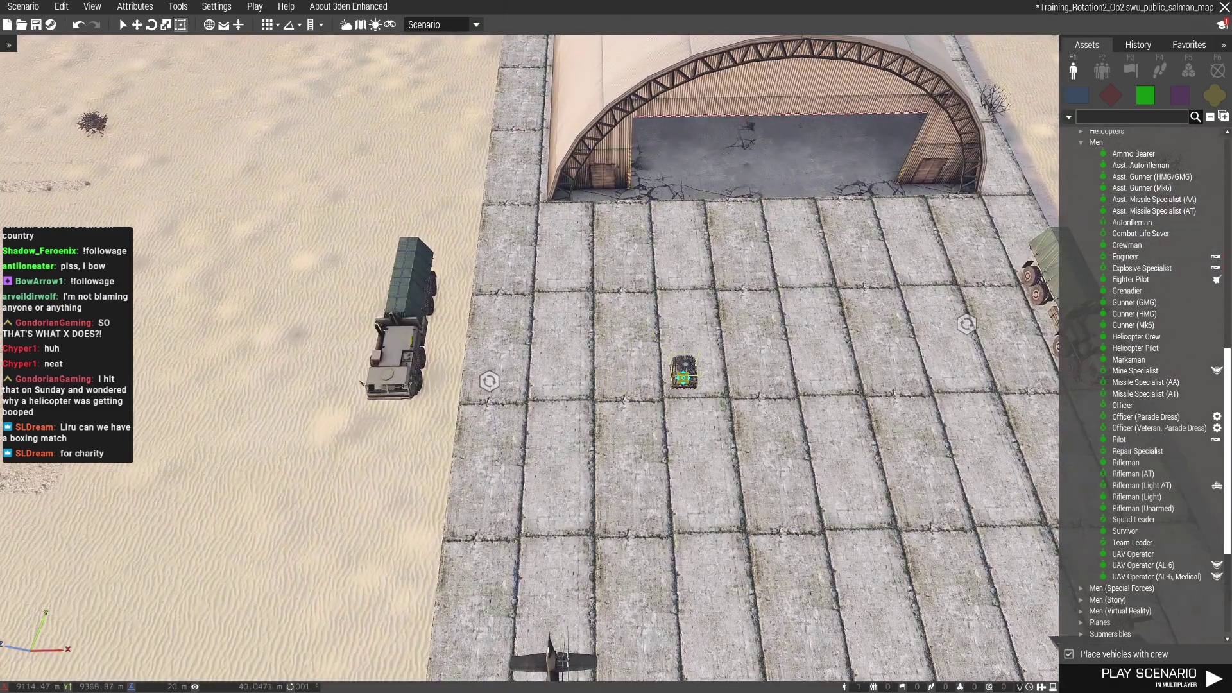
pyautogui.scroll(5, 605, 399)
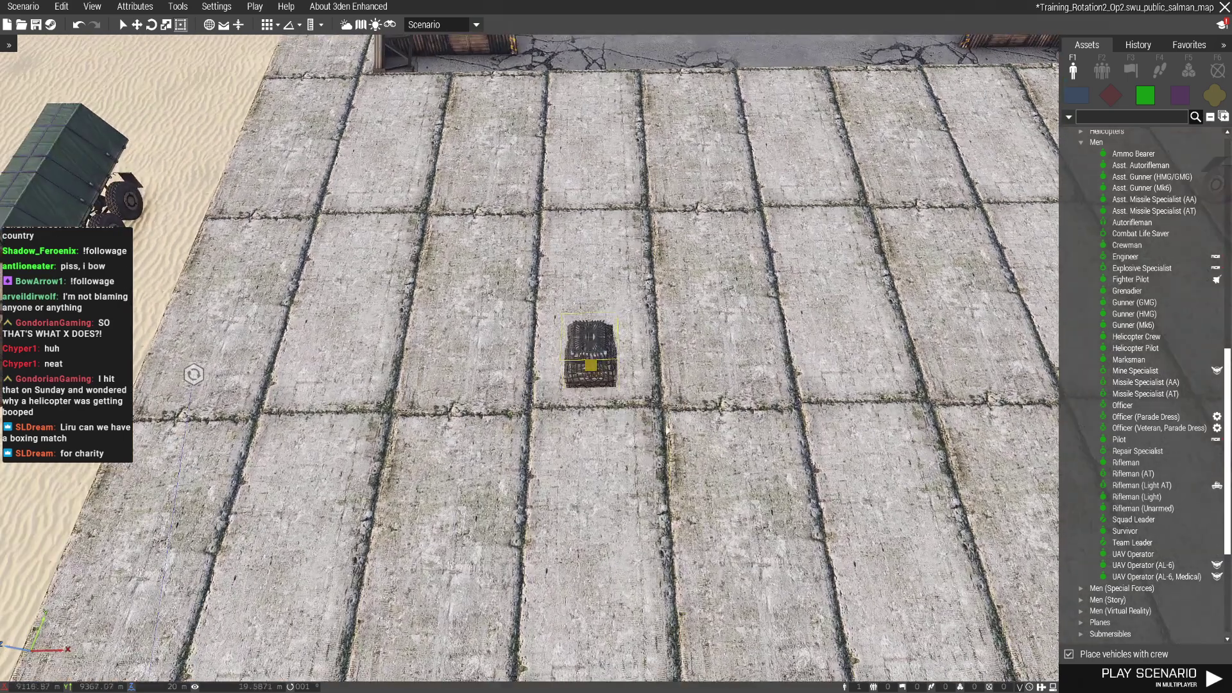
pyautogui.hotkey('ctrl', 'v')
pyautogui.moveTo(710, 407); pyautogui.dragTo(718, 363)
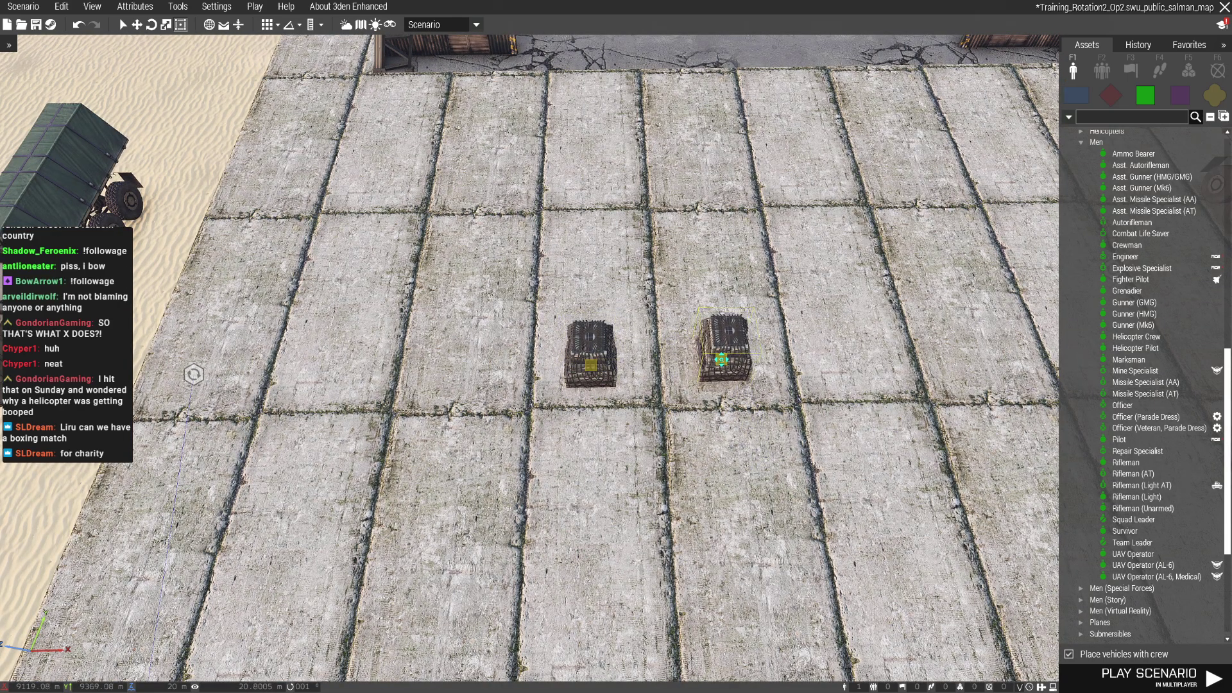
pyautogui.hotkey('ctrl', 'v')
pyautogui.moveTo(895, 363); pyautogui.dragTo(850, 355)
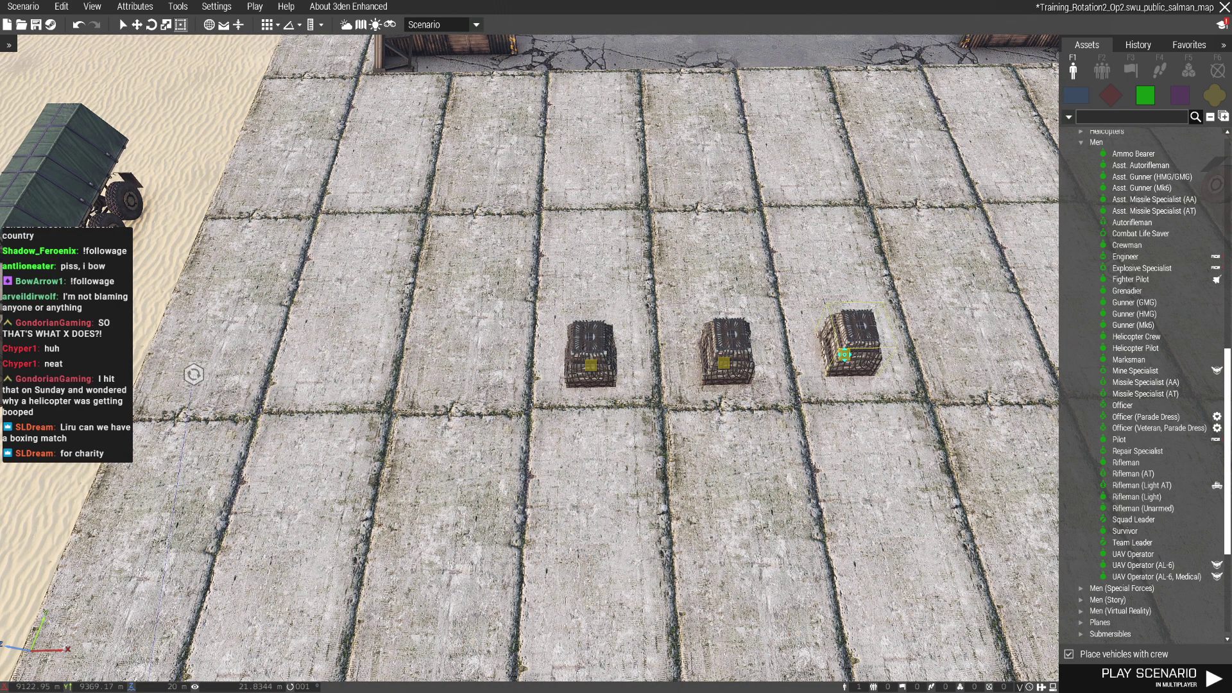
pyautogui.press('d')
pyautogui.hotkey('ctrl', 'v')
pyautogui.moveTo(743, 349); pyautogui.dragTo(729, 352)
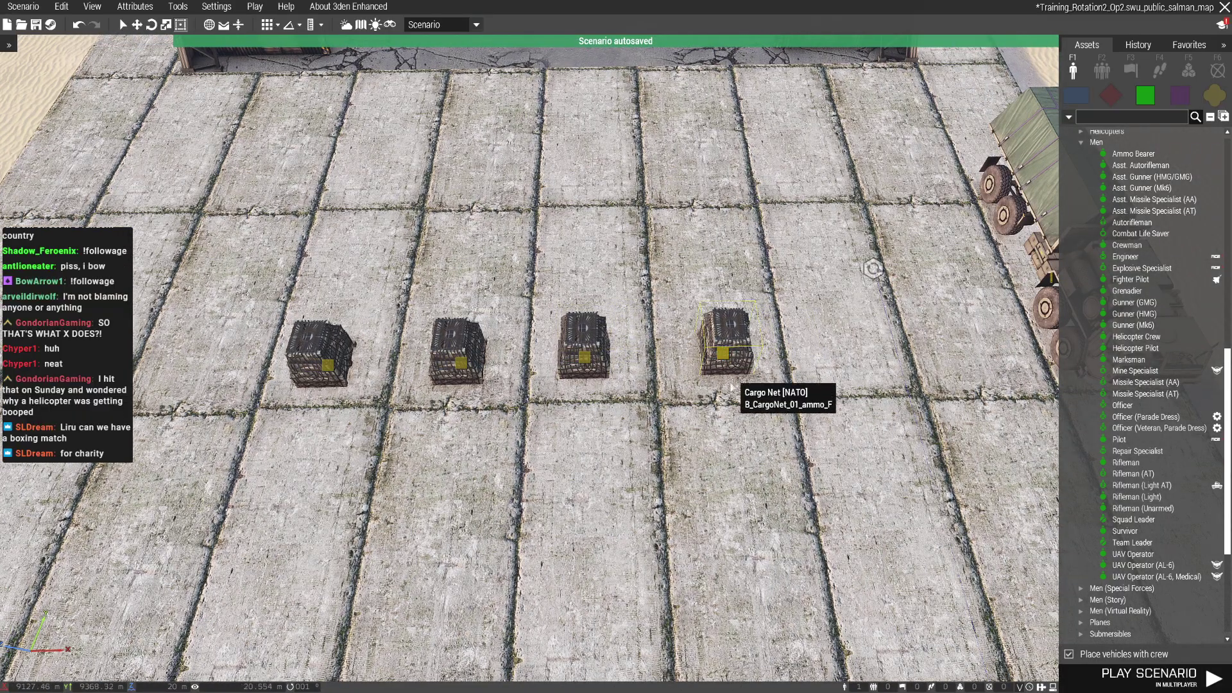
pyautogui.scroll(-5, 729, 409)
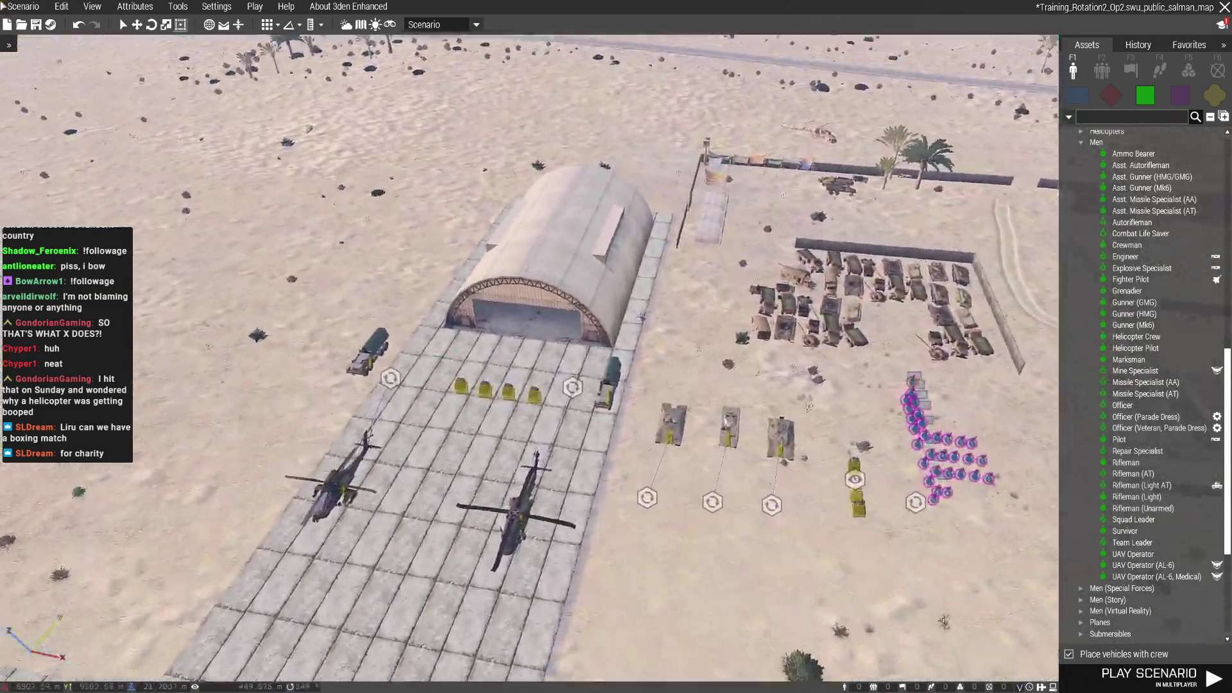
# Save the scenario and export it to multiplayer
pyautogui.click(23, 7)
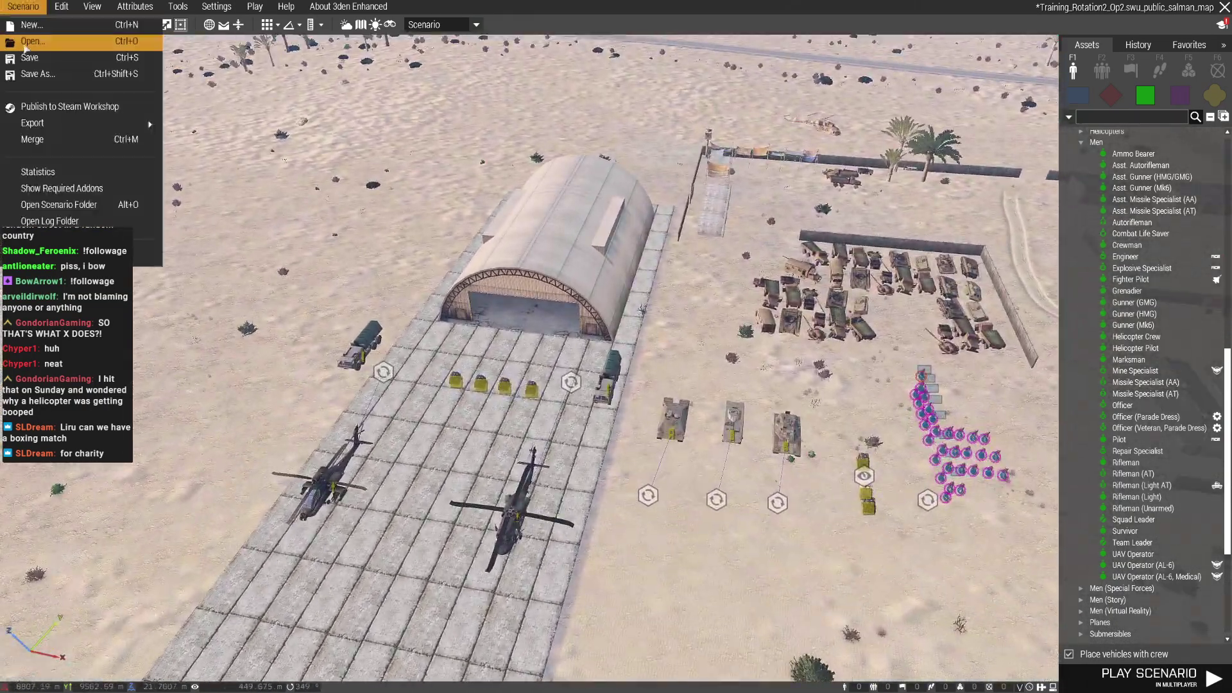
pyautogui.click(29, 57)
pyautogui.click(23, 7)
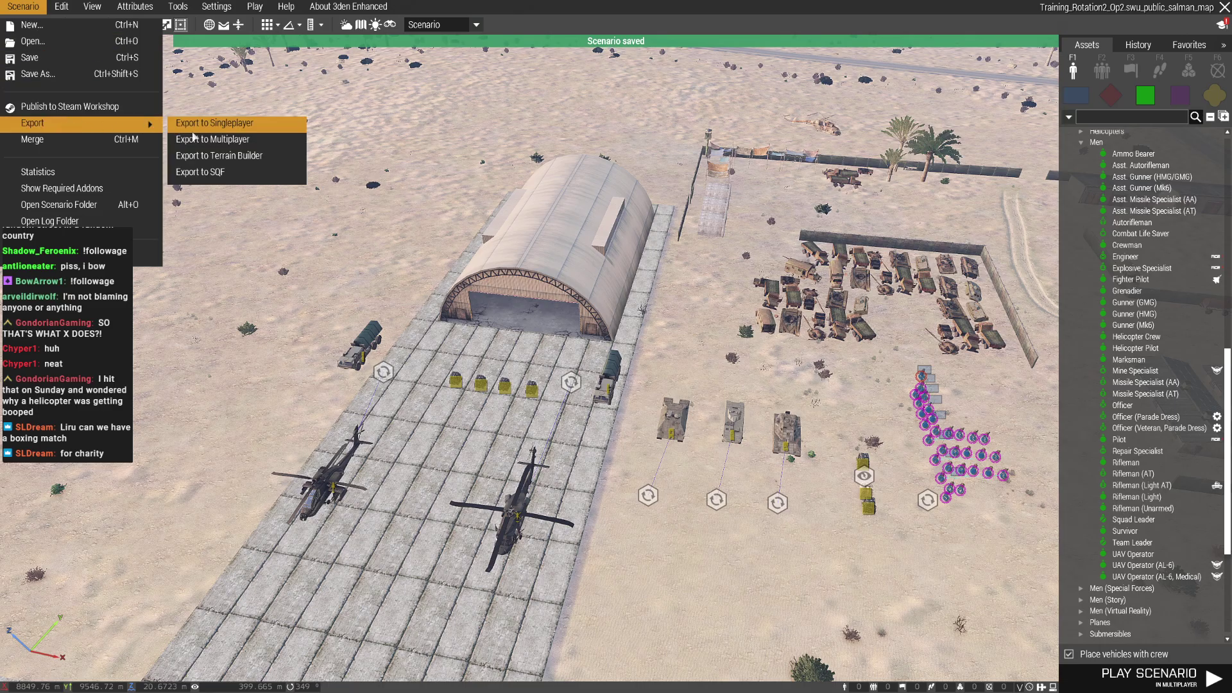
pyautogui.click(212, 138)
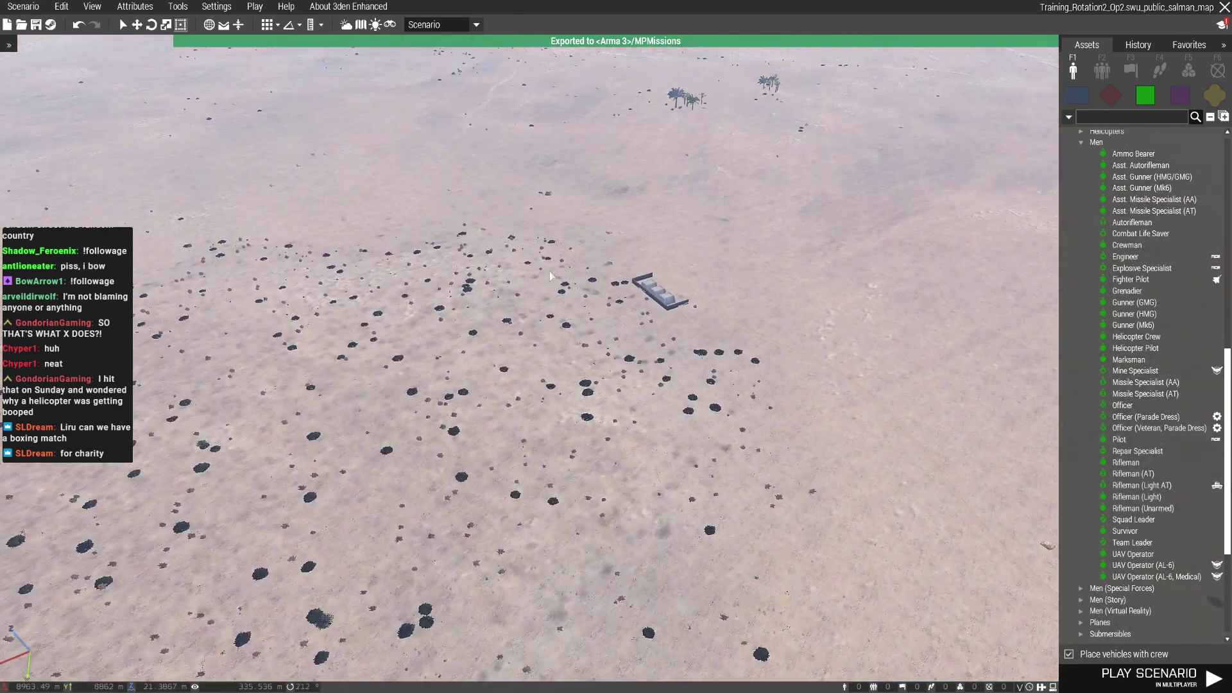
# Check the map, then fly the camera over Al Salman toward the airstrip marker
pyautogui.press('m')
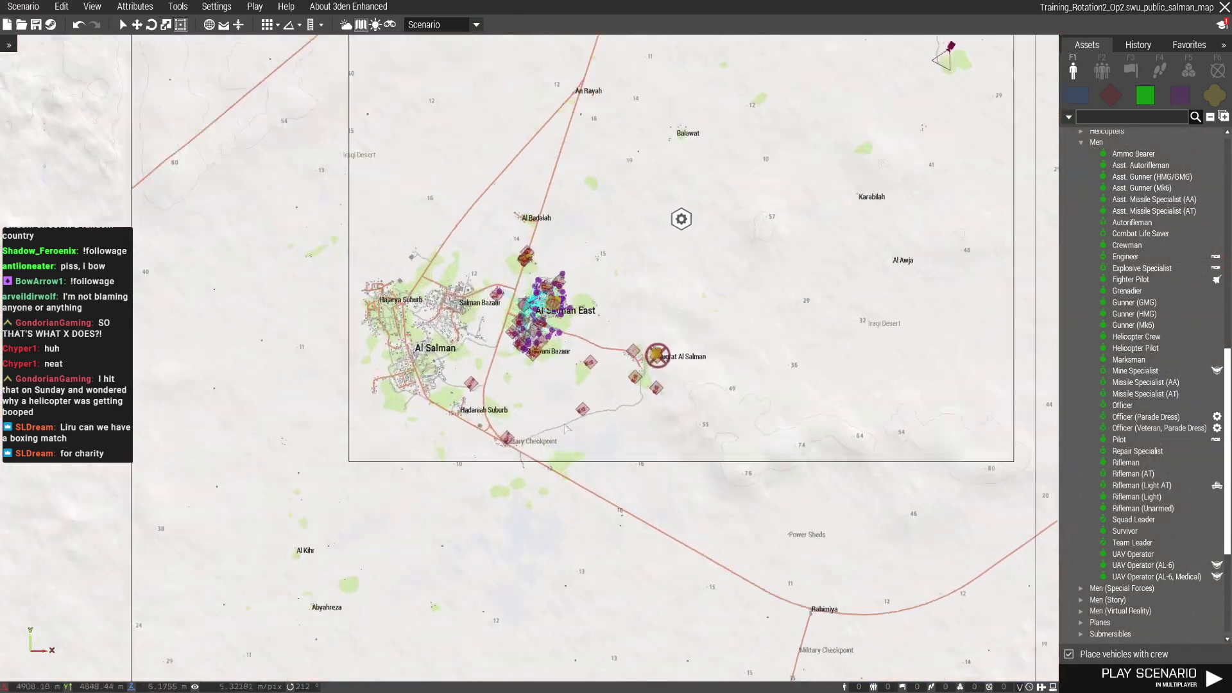
pyautogui.scroll(5, 188, 382)
pyautogui.scroll(3, 291, 499)
pyautogui.press('m')
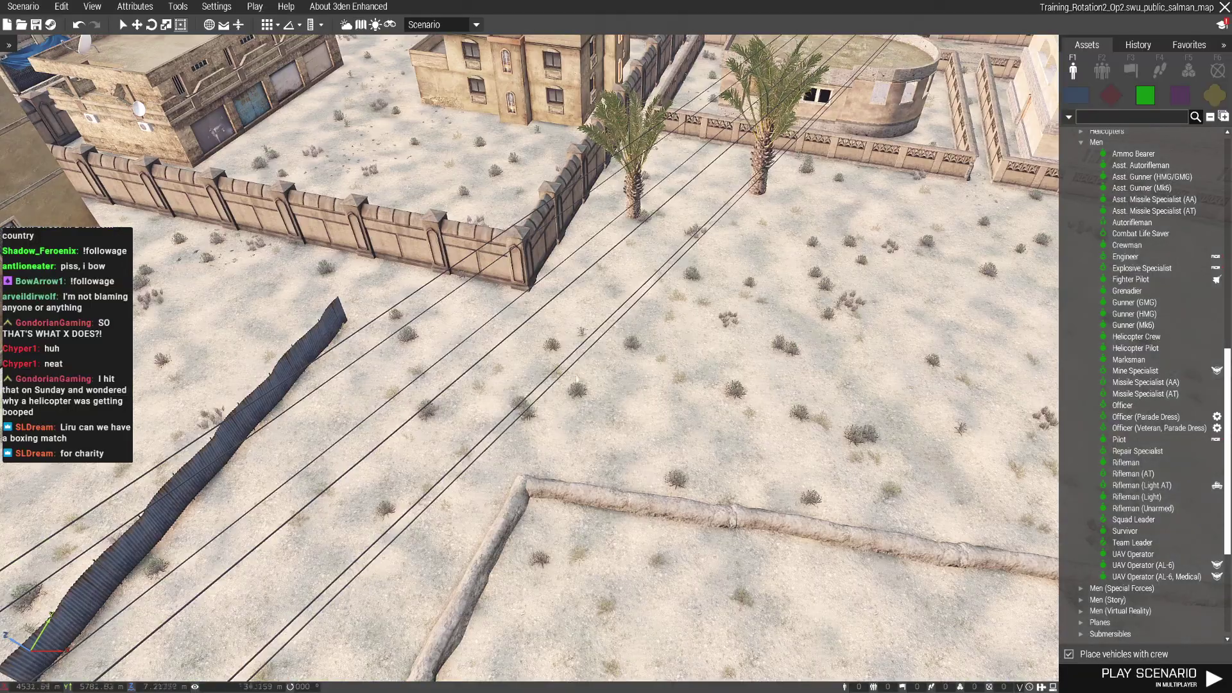
pyautogui.scroll(-3, 530, 356)
pyautogui.scroll(-3, 530, 357)
pyautogui.scroll(-2, 530, 357)
pyautogui.moveTo(558, 289); pyautogui.dragTo(560, 374, button='right')
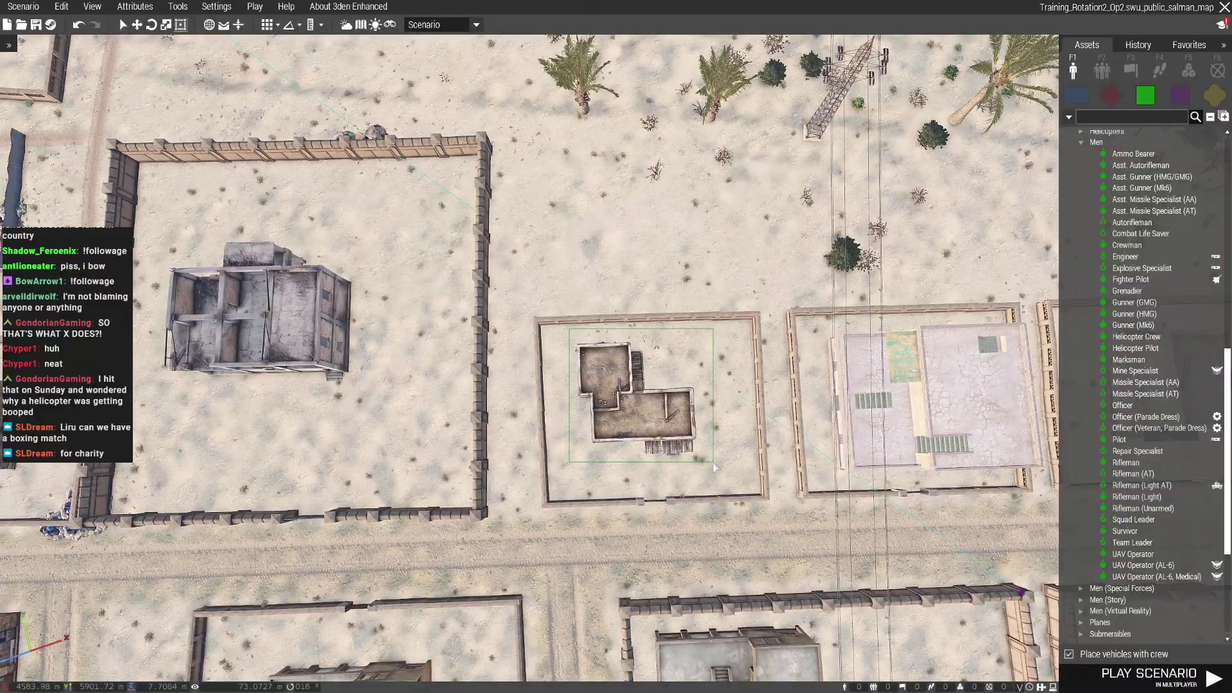
pyautogui.moveTo(714, 466); pyautogui.dragTo(715, 415, button='right')
pyautogui.scroll(-3, 715, 414)
pyautogui.scroll(-2, 714, 414)
pyautogui.scroll(-2, 715, 414)
pyautogui.moveTo(617, 462)
pyautogui.mouseDown(button='right')
pyautogui.moveTo(758, 421)
pyautogui.moveTo(630, 372)
pyautogui.mouseUp(button='right')
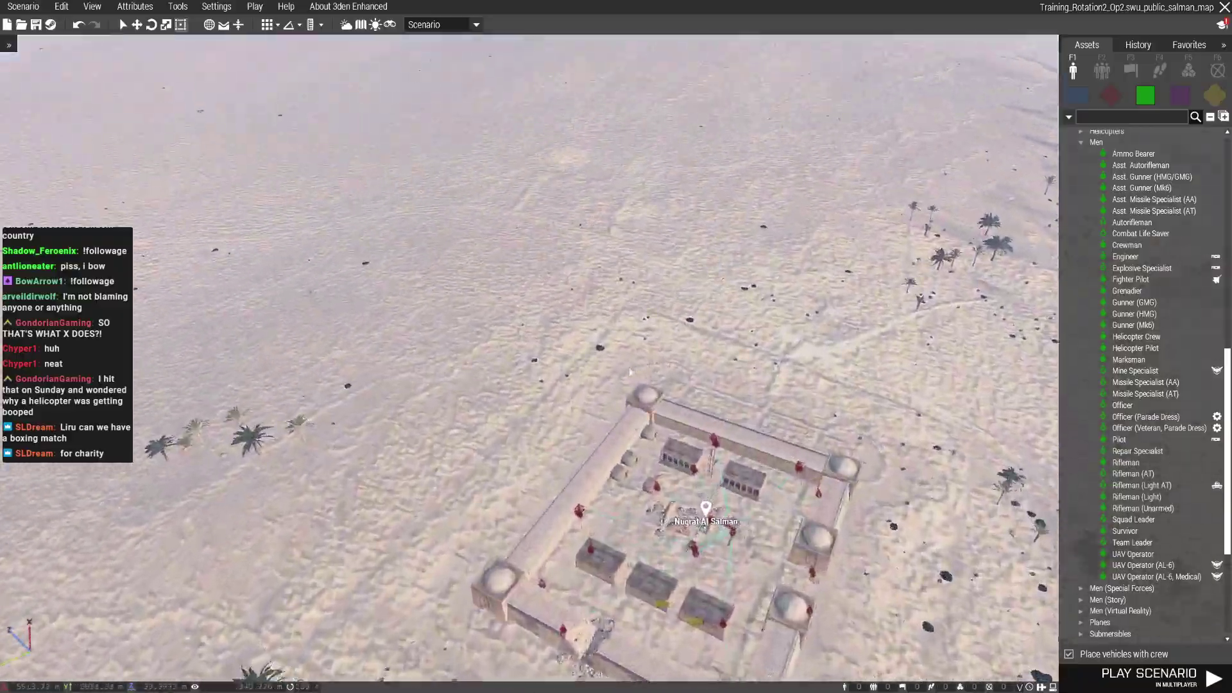
pyautogui.scroll(3, 630, 372)
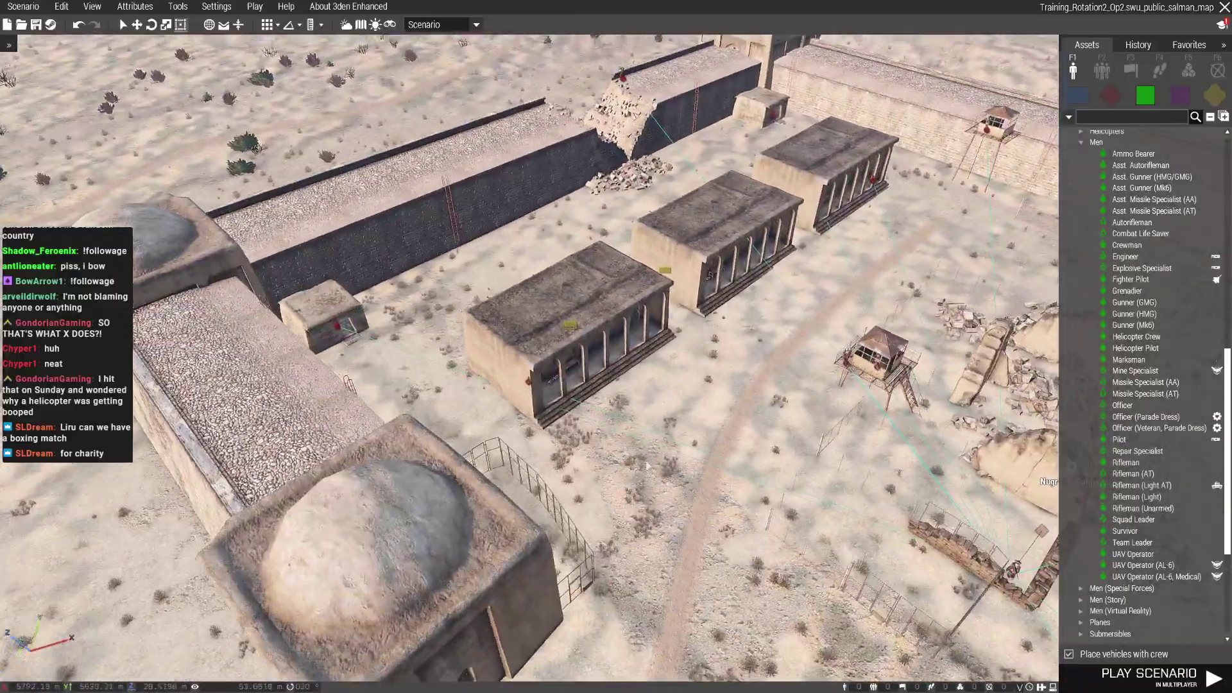
pyautogui.moveTo(630, 372); pyautogui.dragTo(704, 404, button='right')
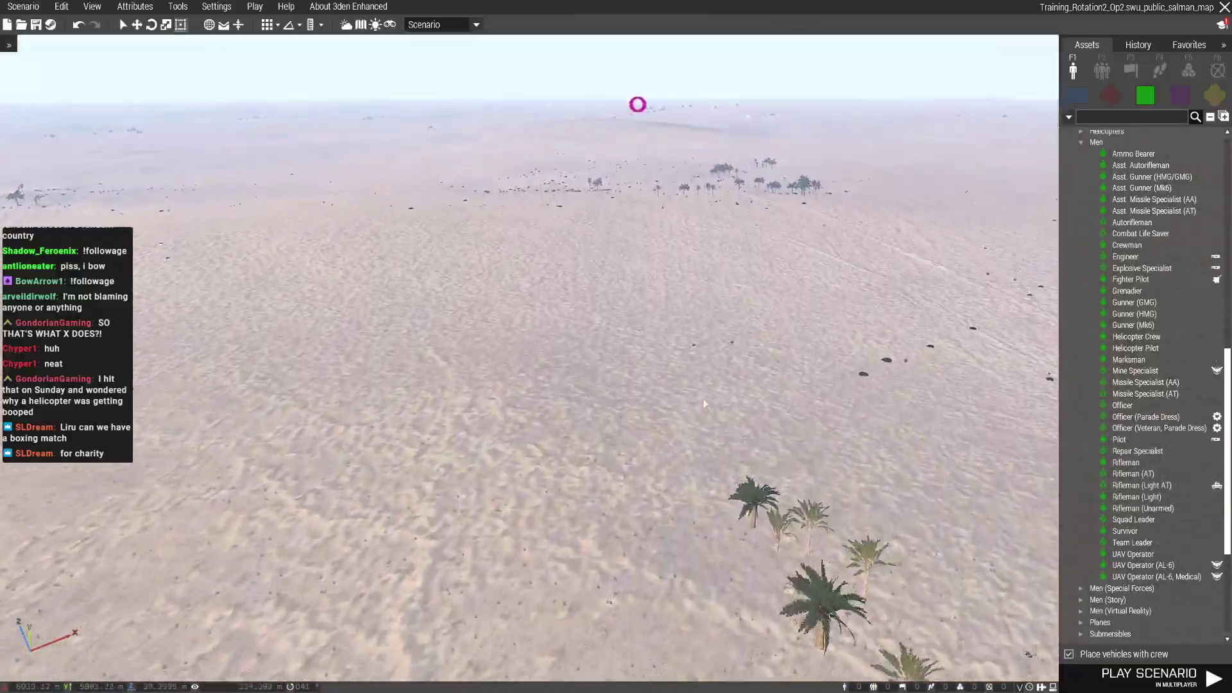
pyautogui.scroll(-5, 704, 405)
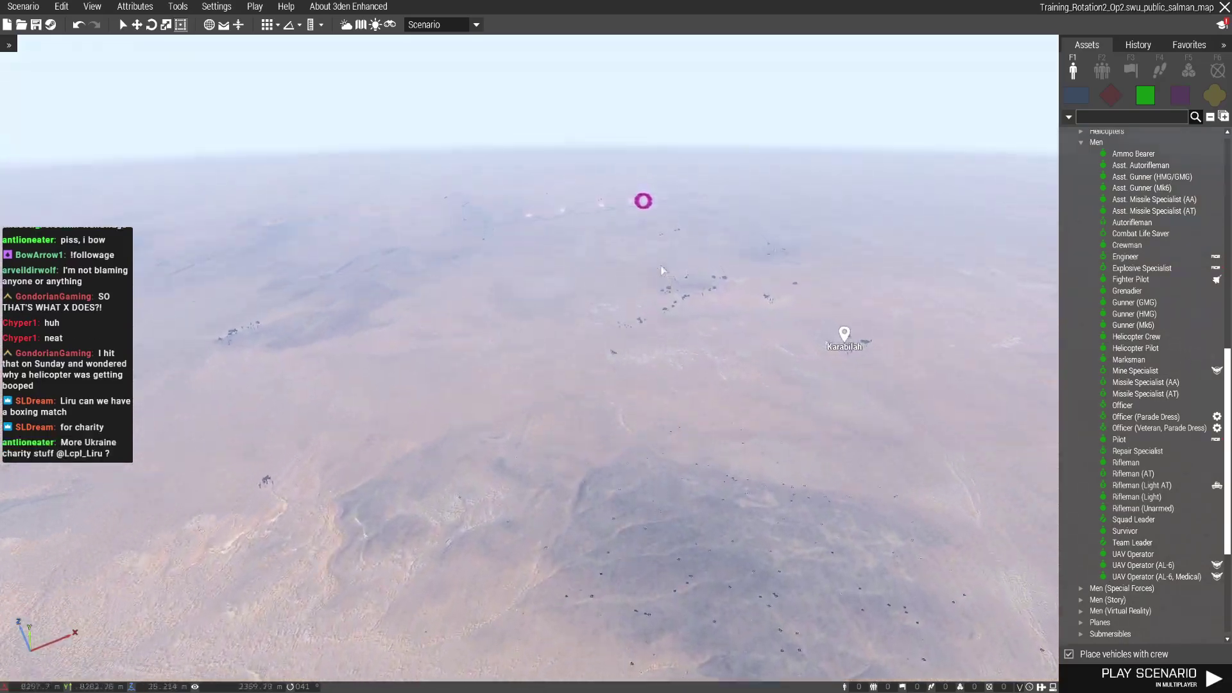
pyautogui.moveTo(661, 270); pyautogui.dragTo(282, 187, button='right')
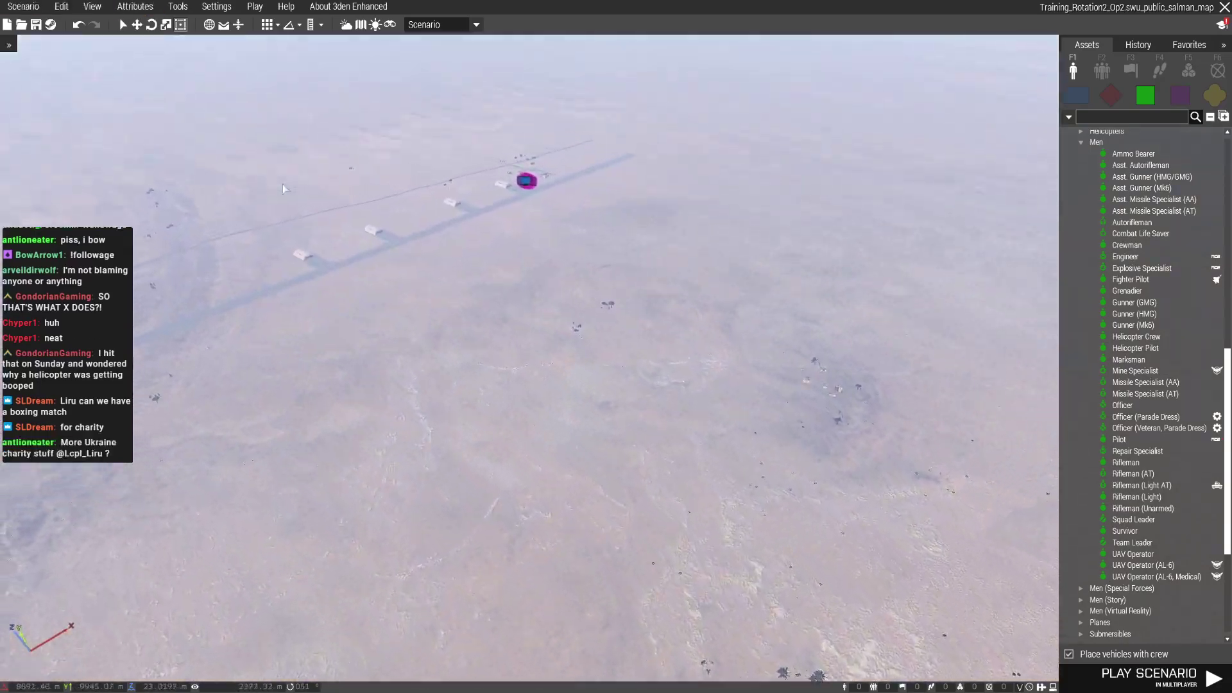
pyautogui.scroll(5, 281, 183)
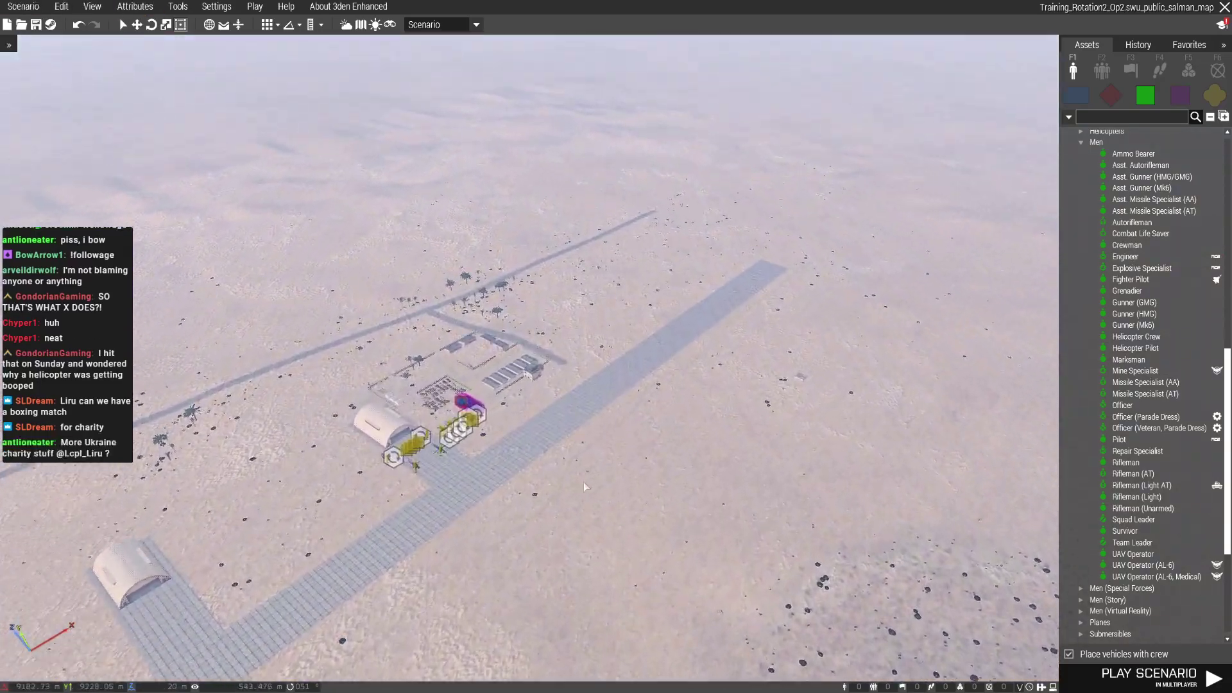
pyautogui.scroll(5, 578, 489)
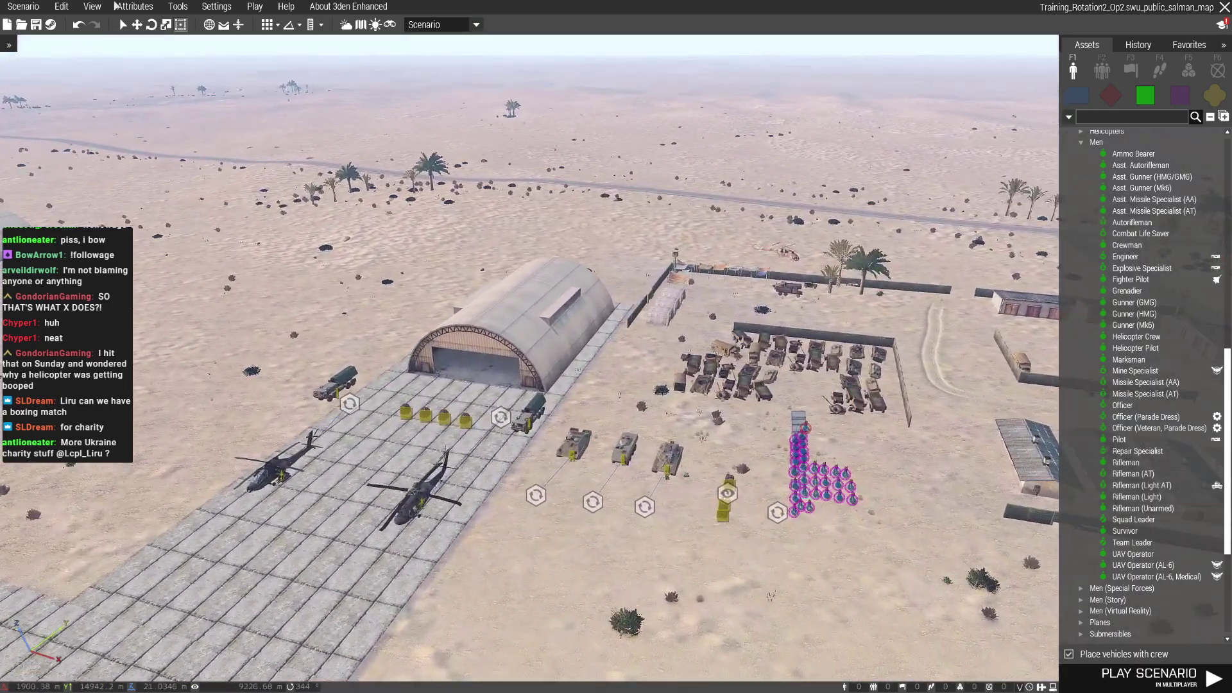
# Open the multiplayer settings and close them without changes
pyautogui.click(135, 6)
pyautogui.click(144, 75)
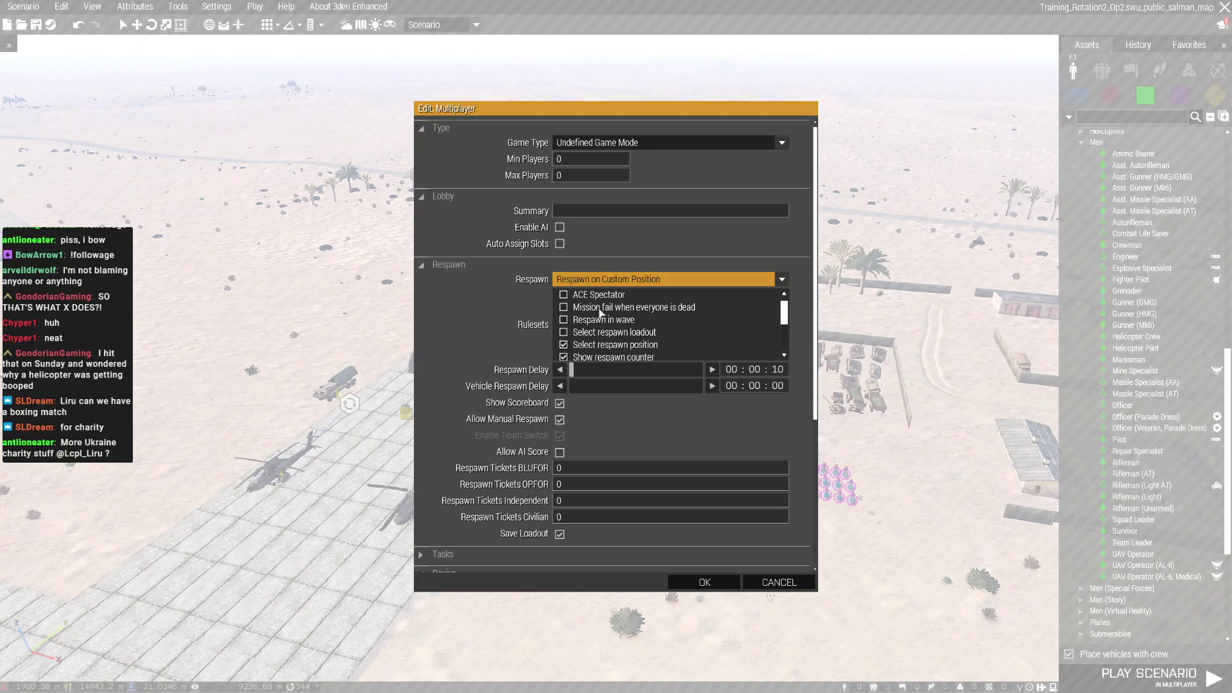
pyautogui.scroll(-3, 602, 313)
pyautogui.scroll(-2, 591, 337)
pyautogui.scroll(-4, 578, 376)
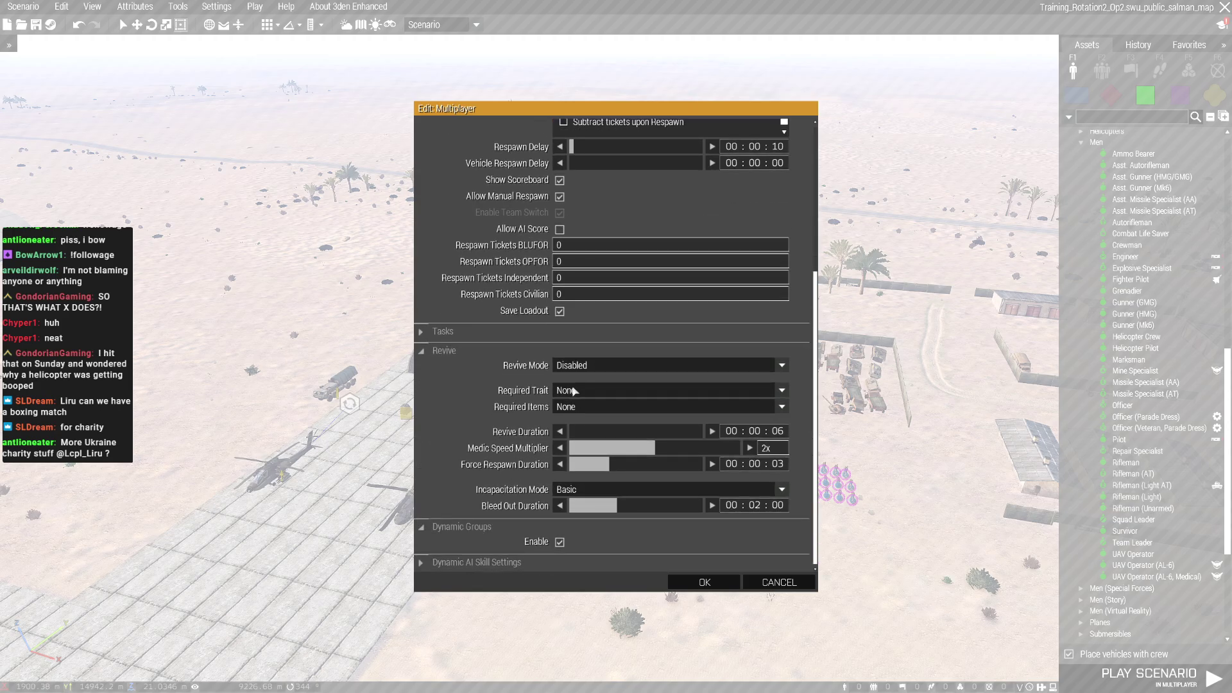
pyautogui.press('Escape')
# Browse the ACE Pointing and ACE Pylons game options, then close and confirm
pyautogui.click(157, 14)
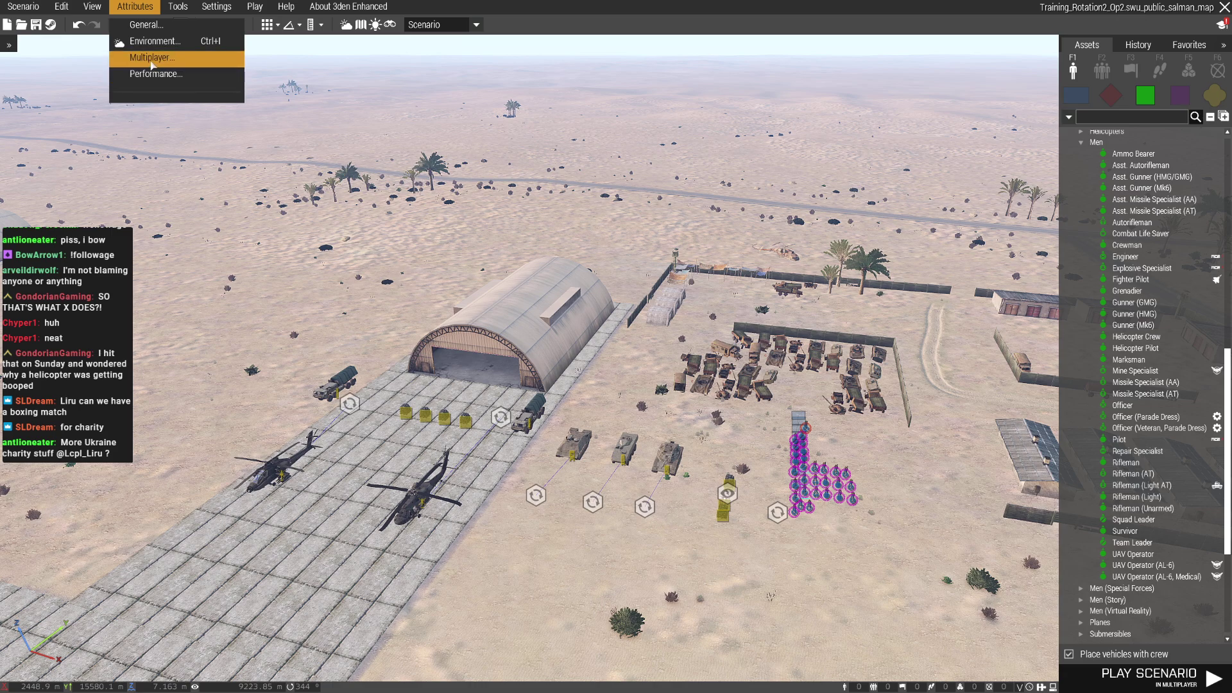
pyautogui.click(221, 130)
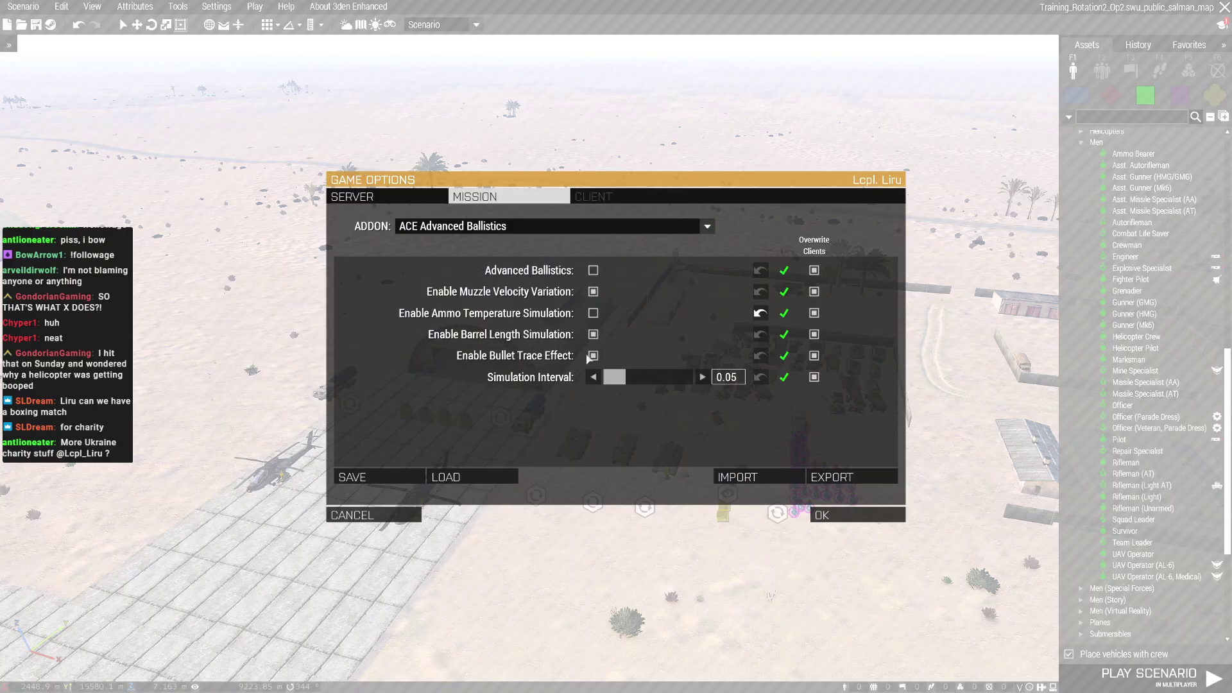
pyautogui.click(578, 225)
pyautogui.scroll(-2, 500, 306)
pyautogui.scroll(-3, 500, 306)
pyautogui.scroll(-3, 500, 306)
pyautogui.scroll(-2, 500, 307)
pyautogui.scroll(-1, 501, 307)
pyautogui.click(501, 306)
pyautogui.click(468, 228)
pyautogui.click(471, 320)
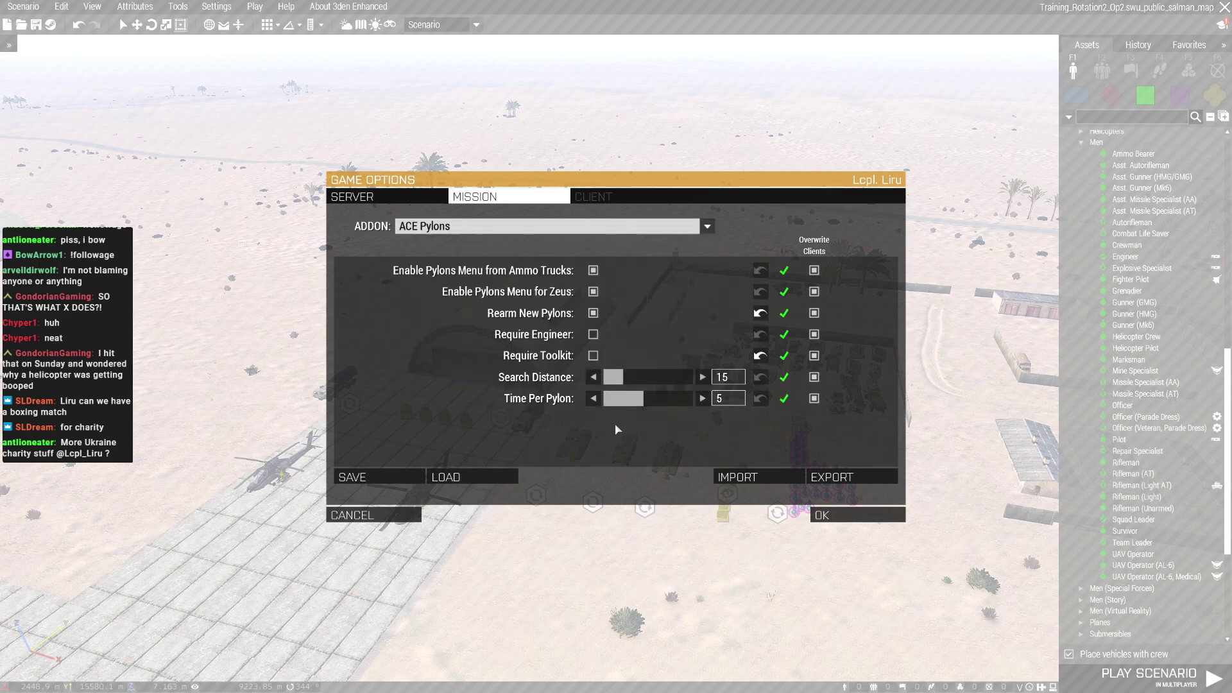
pyautogui.press('Escape')
pyautogui.press('Return')
pyautogui.scroll(5, 800, 548)
pyautogui.scroll(4, 732, 511)
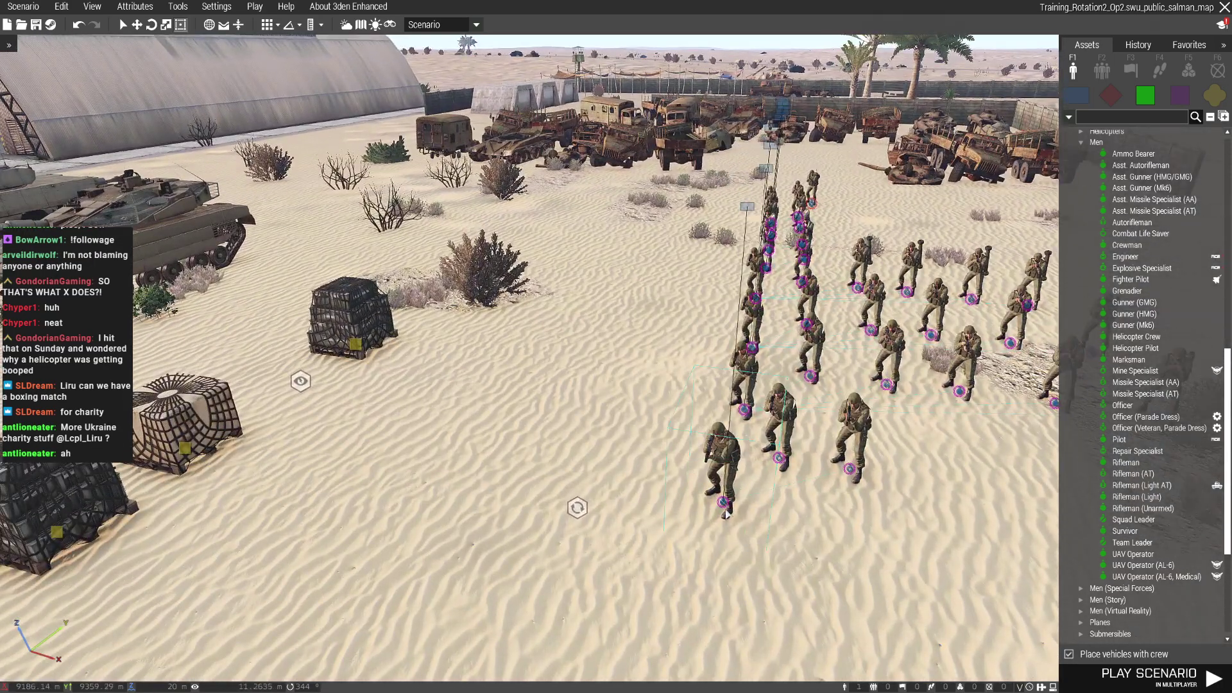
# Check the radios available in the first soldier's ACE Arsenal loadout
pyautogui.rightClick(721, 502)
pyautogui.click(692, 600)
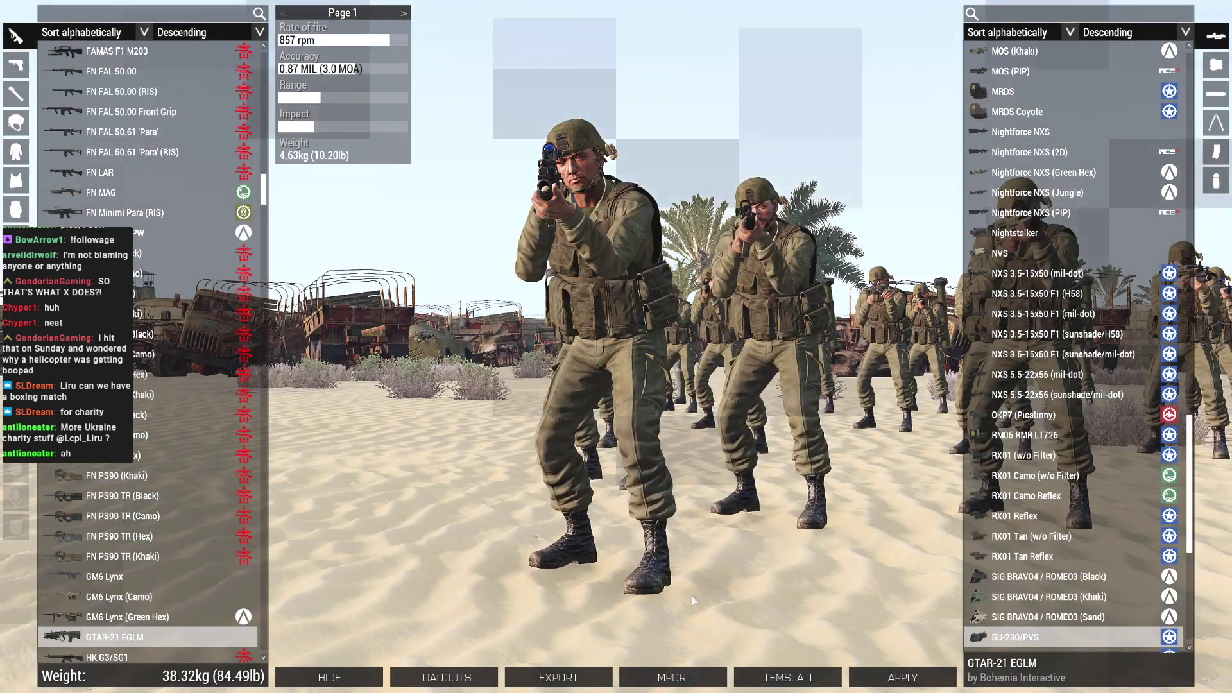
pyautogui.click(15, 377)
pyautogui.click(16, 407)
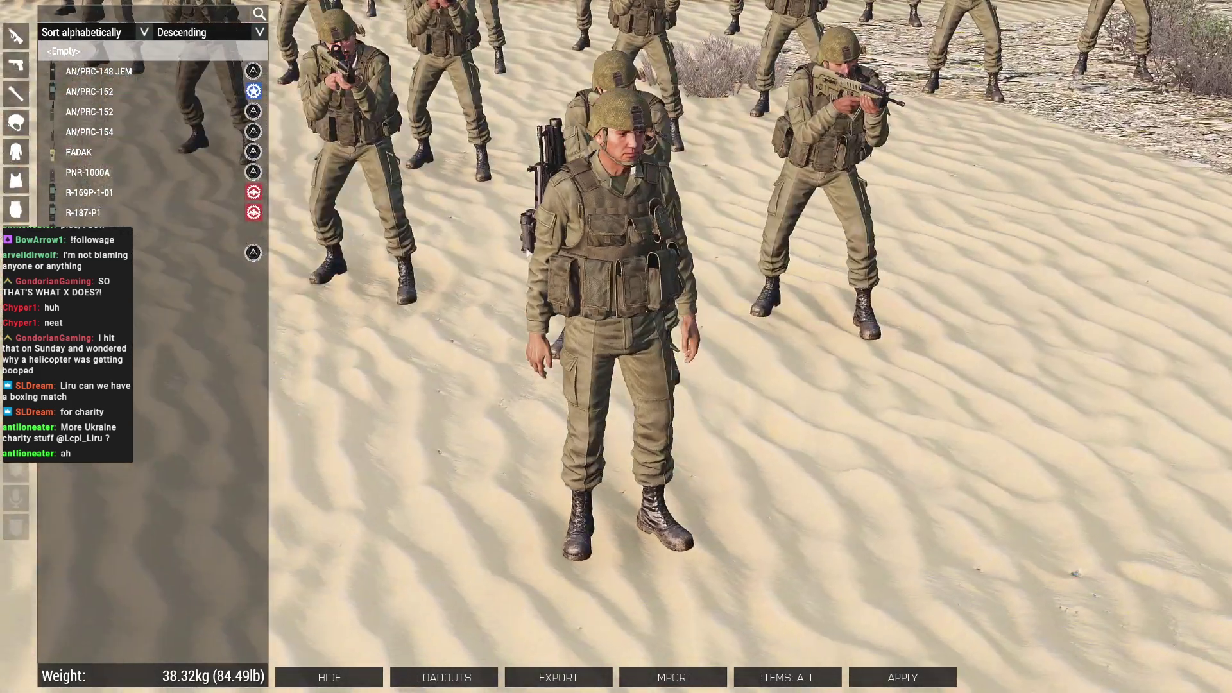
pyautogui.press('Escape')
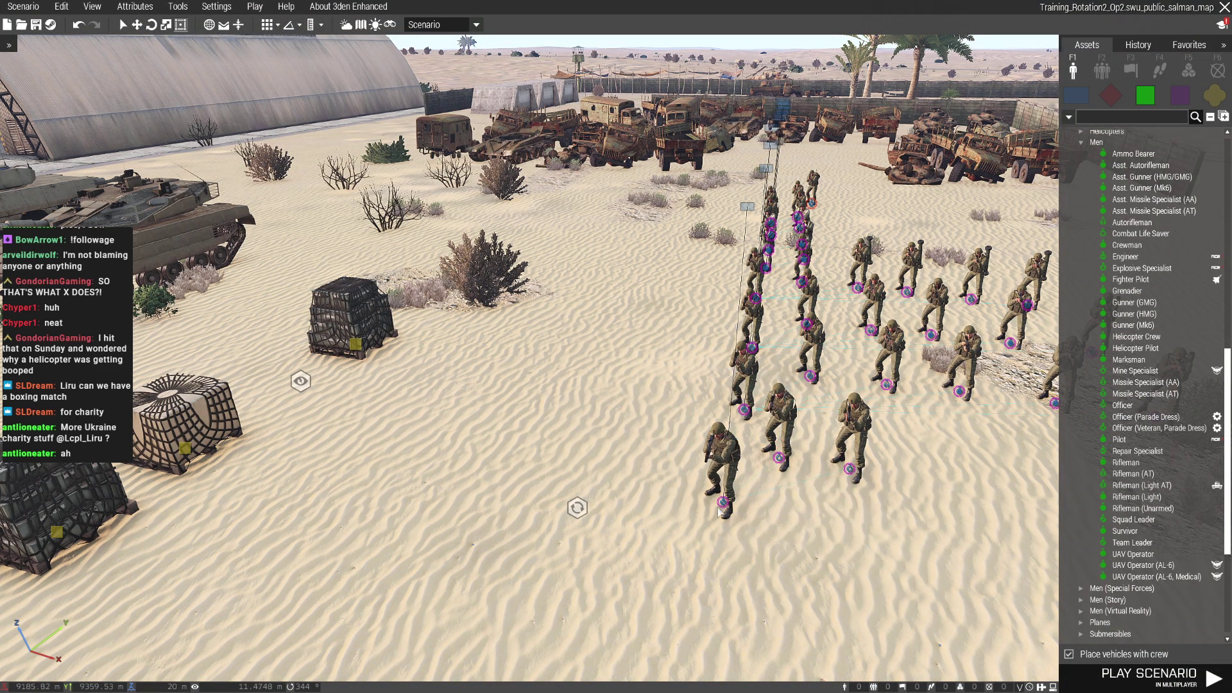
# Apply the radio loadout to a second soldier and review a third's loadout
pyautogui.rightClick(724, 502)
pyautogui.moveTo(771, 604)
pyautogui.click(688, 597)
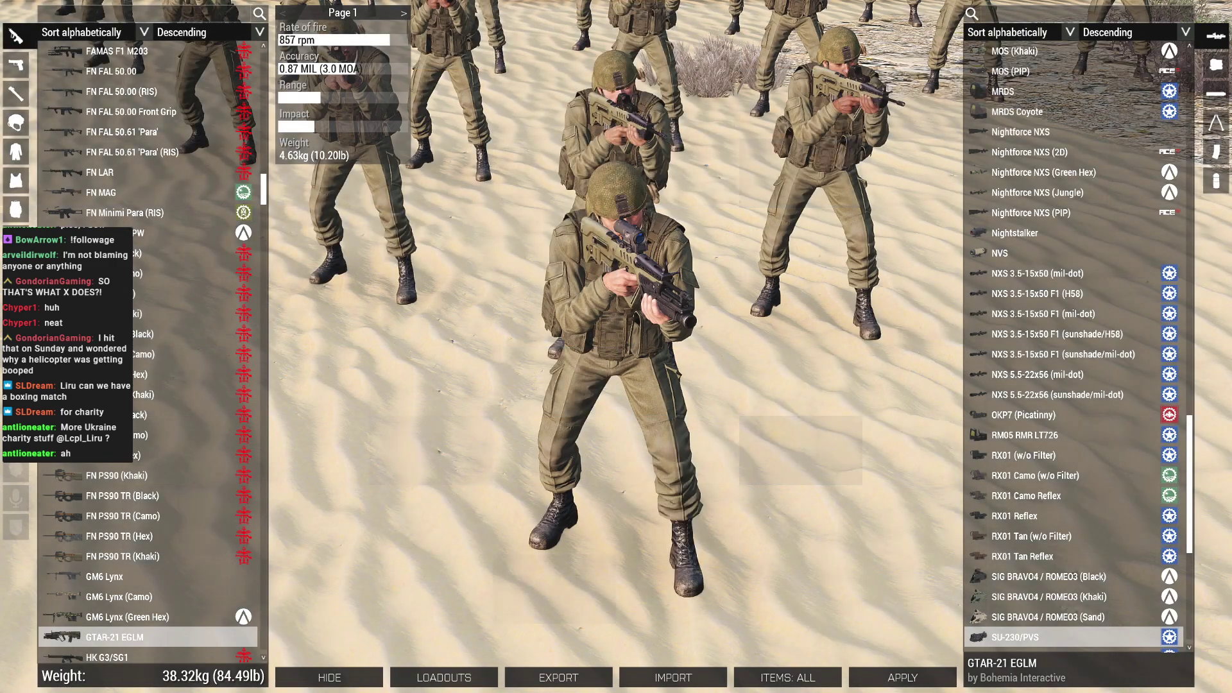
pyautogui.click(883, 674)
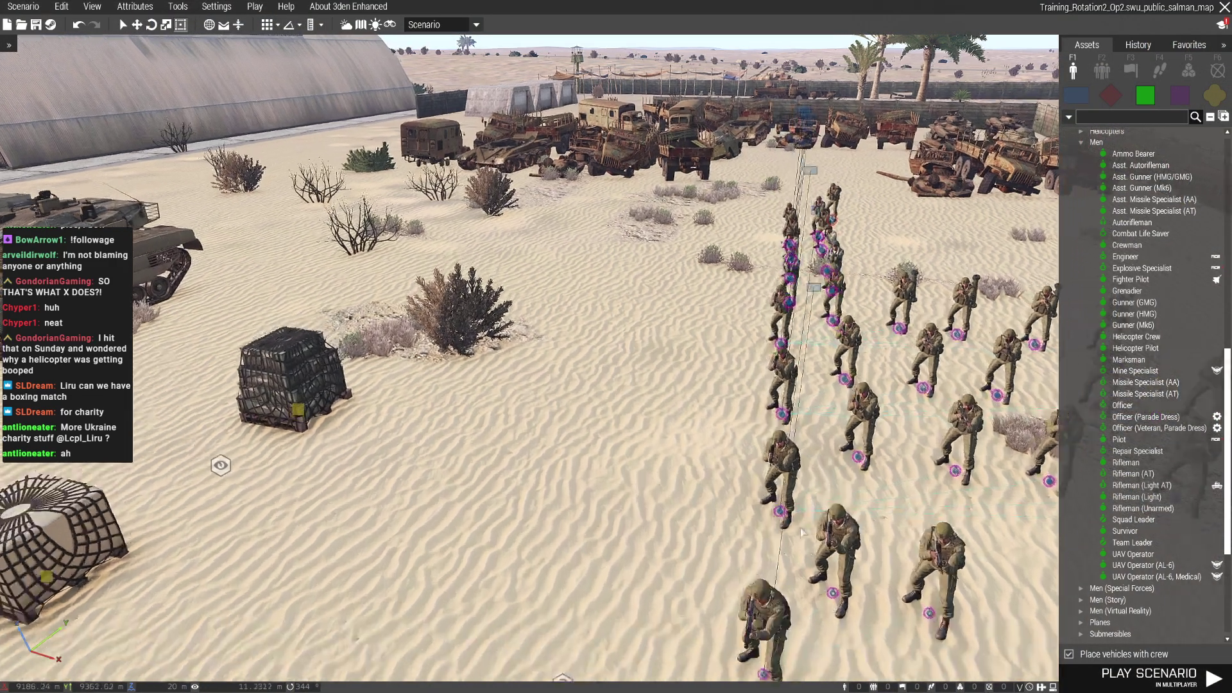
pyautogui.rightClick(858, 461)
pyautogui.moveTo(901, 596)
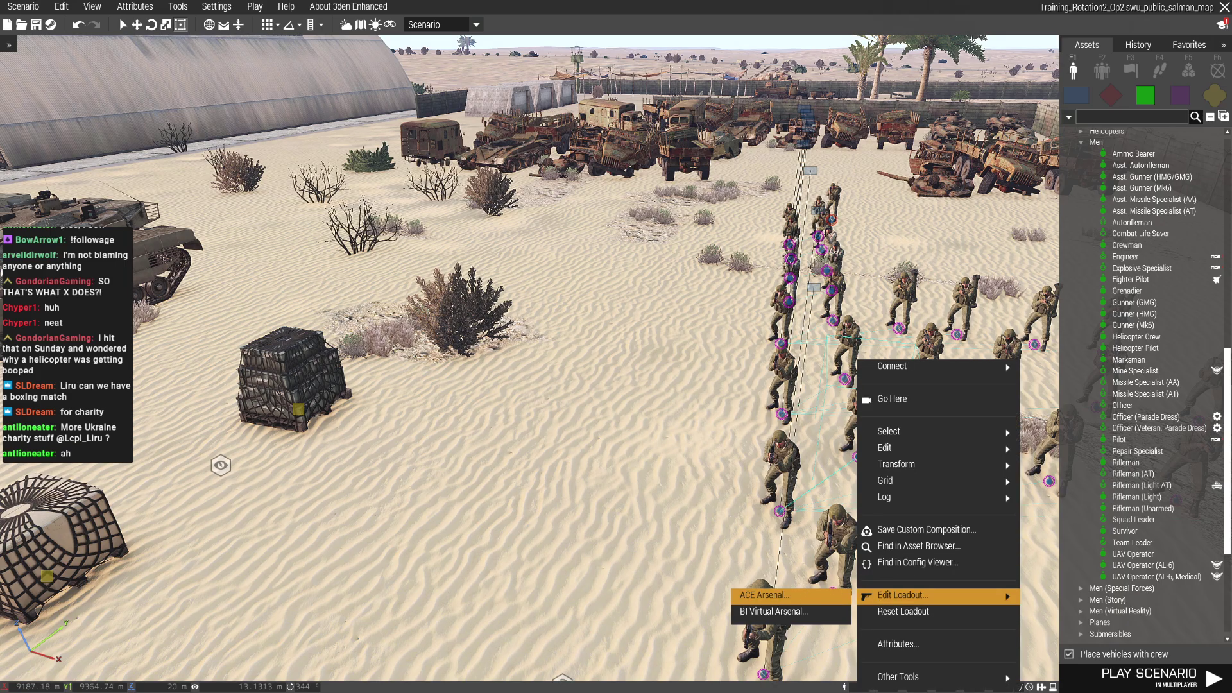
pyautogui.click(771, 595)
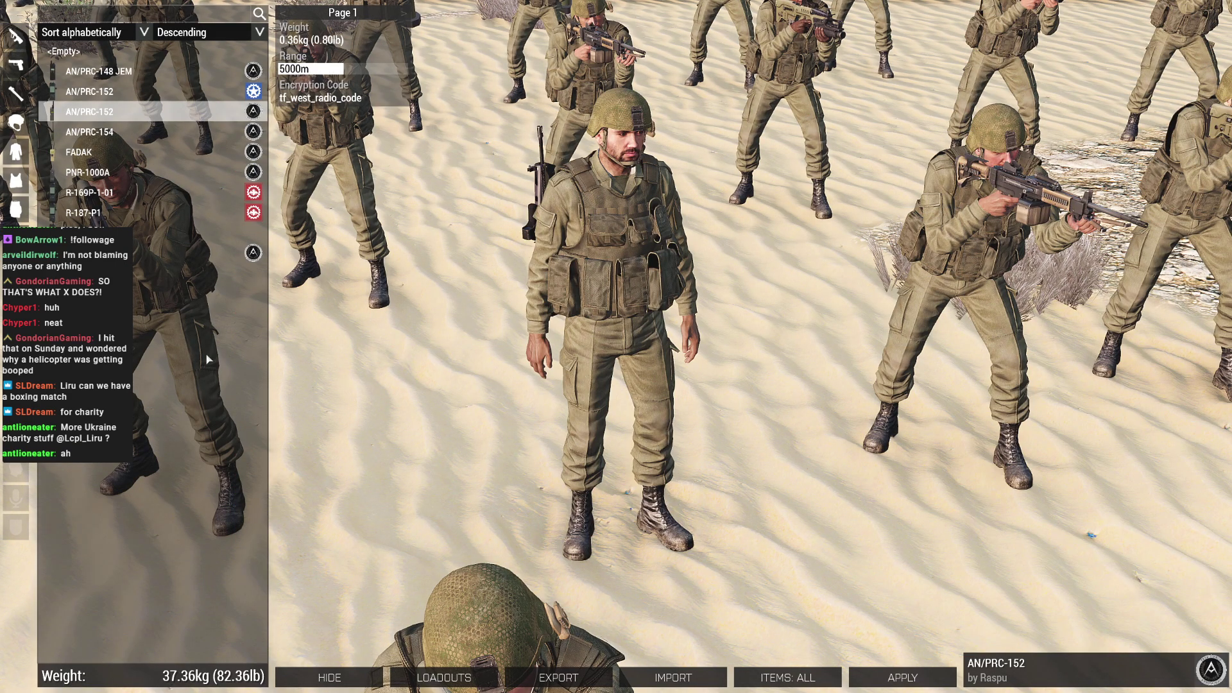
pyautogui.press('Escape')
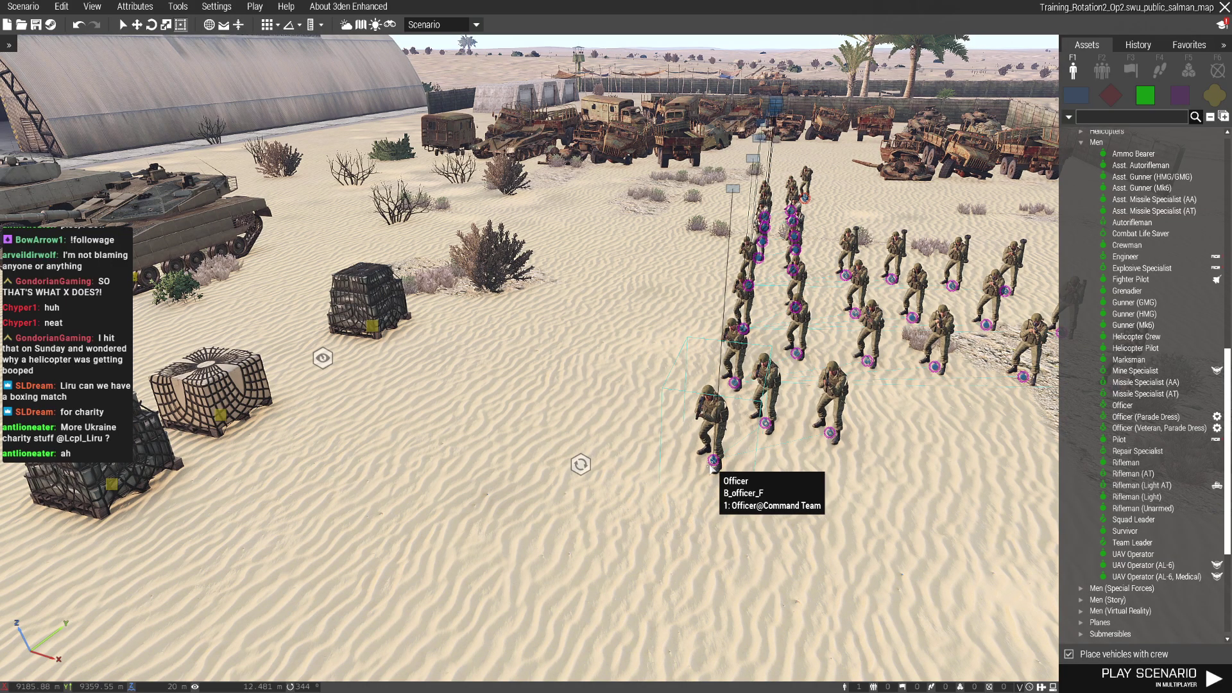
# Confirm the officer carries an AN/PRC-152 radio and apply the loadout
pyautogui.moveTo(671, 503); pyautogui.dragTo(560, 266, button='right')
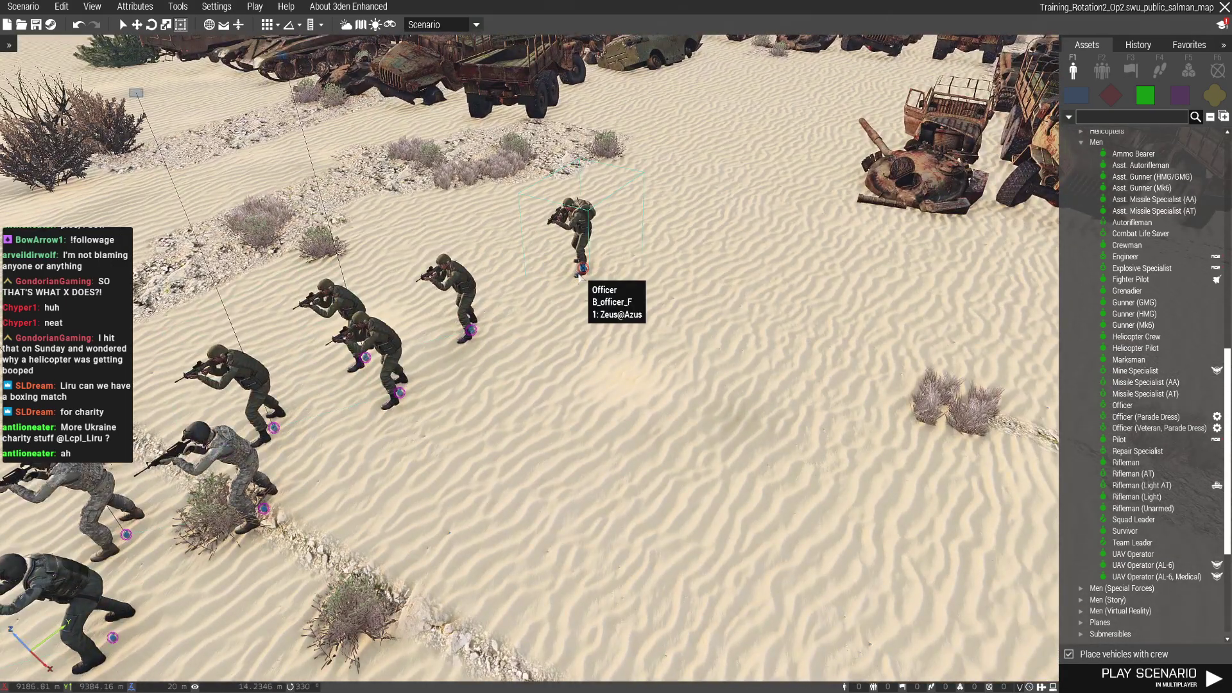
pyautogui.rightClick(578, 272)
pyautogui.moveTo(622, 509)
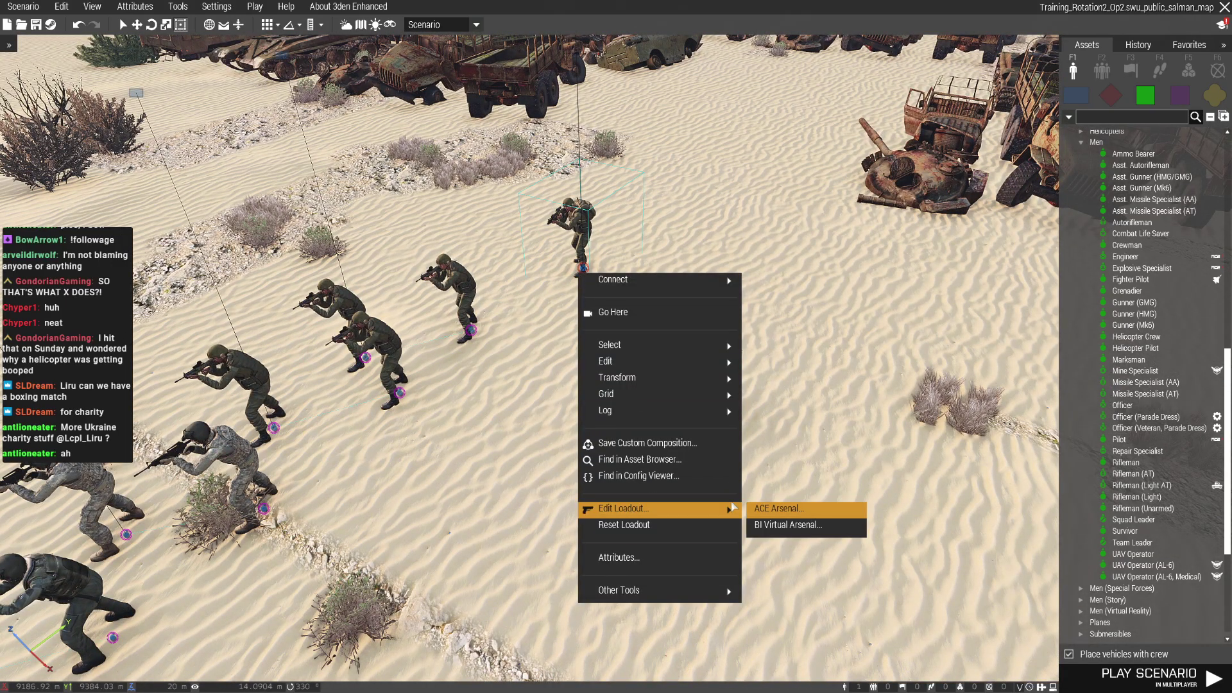
pyautogui.click(779, 509)
pyautogui.click(16, 390)
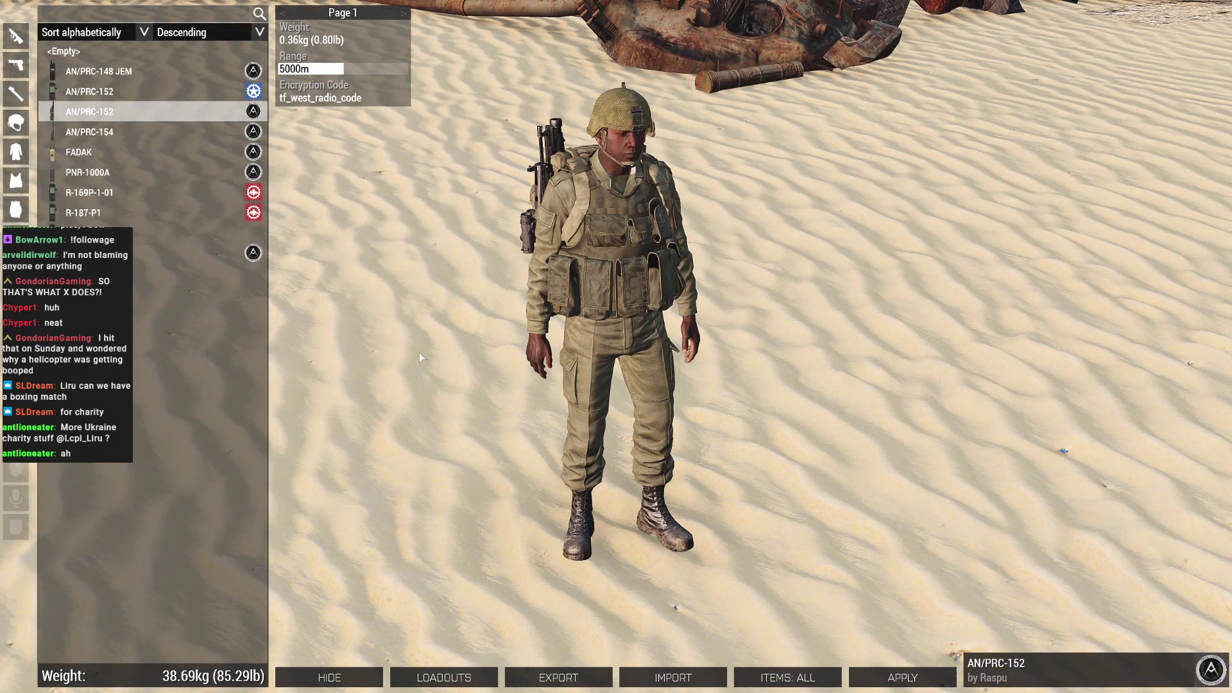
pyautogui.click(901, 677)
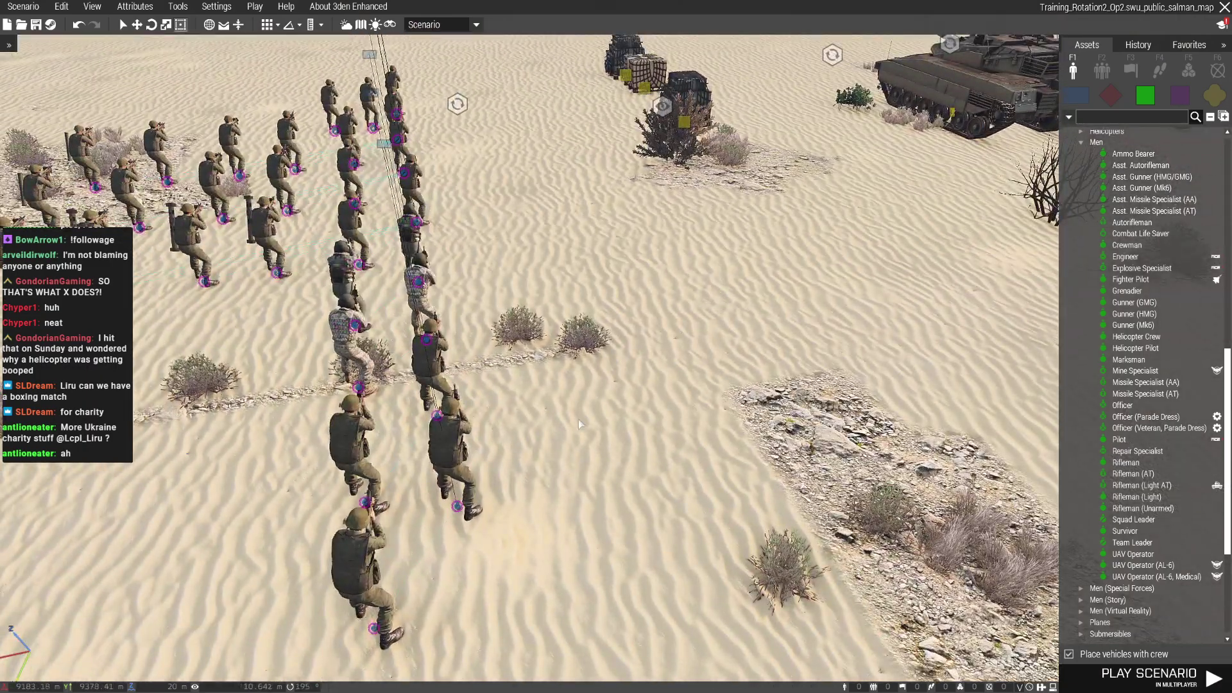
# Review the team leader's ACE Arsenal loadout, then pan toward the vehicles
pyautogui.moveTo(579, 418); pyautogui.dragTo(441, 426, button='right')
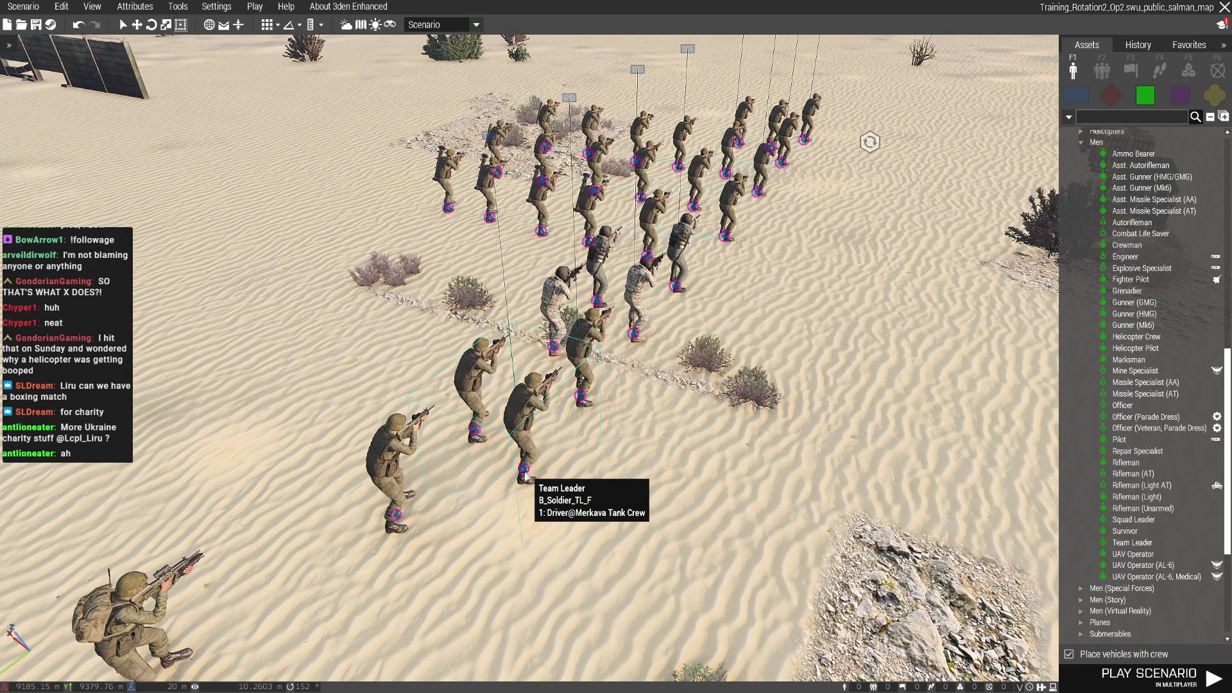
pyautogui.moveTo(528, 474)
pyautogui.mouseDown(button='right')
pyautogui.moveTo(506, 490)
pyautogui.moveTo(486, 437)
pyautogui.mouseUp(button='right')
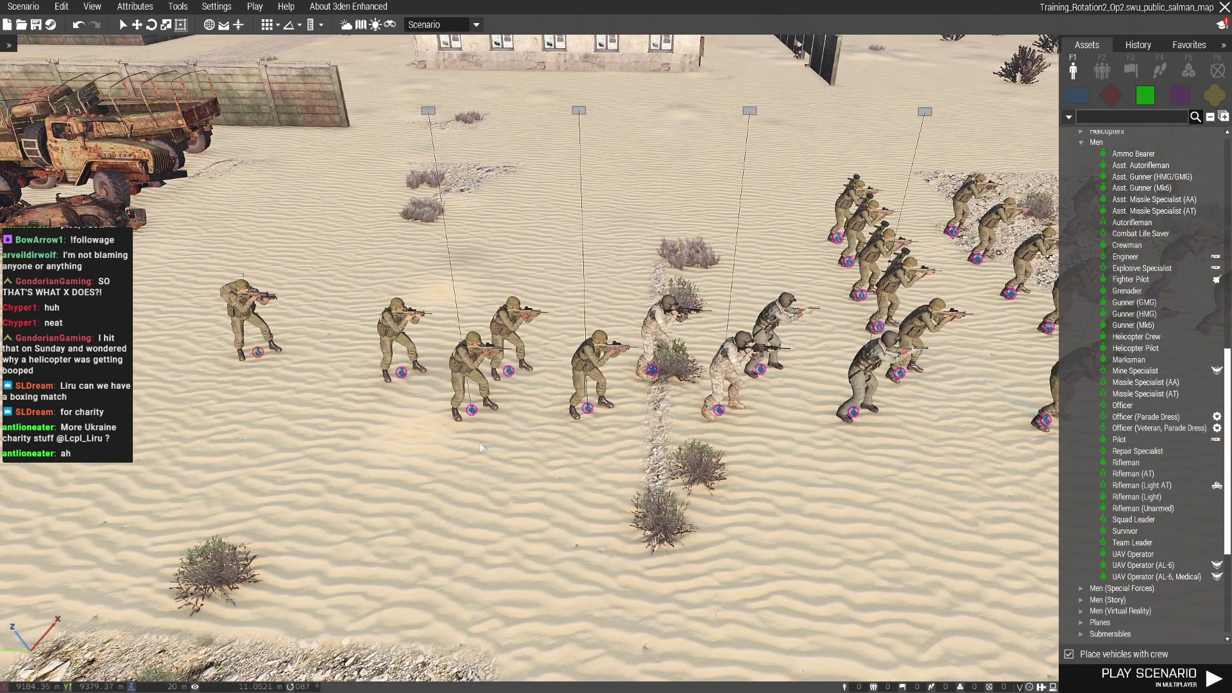
pyautogui.rightClick(589, 417)
pyautogui.click(800, 592)
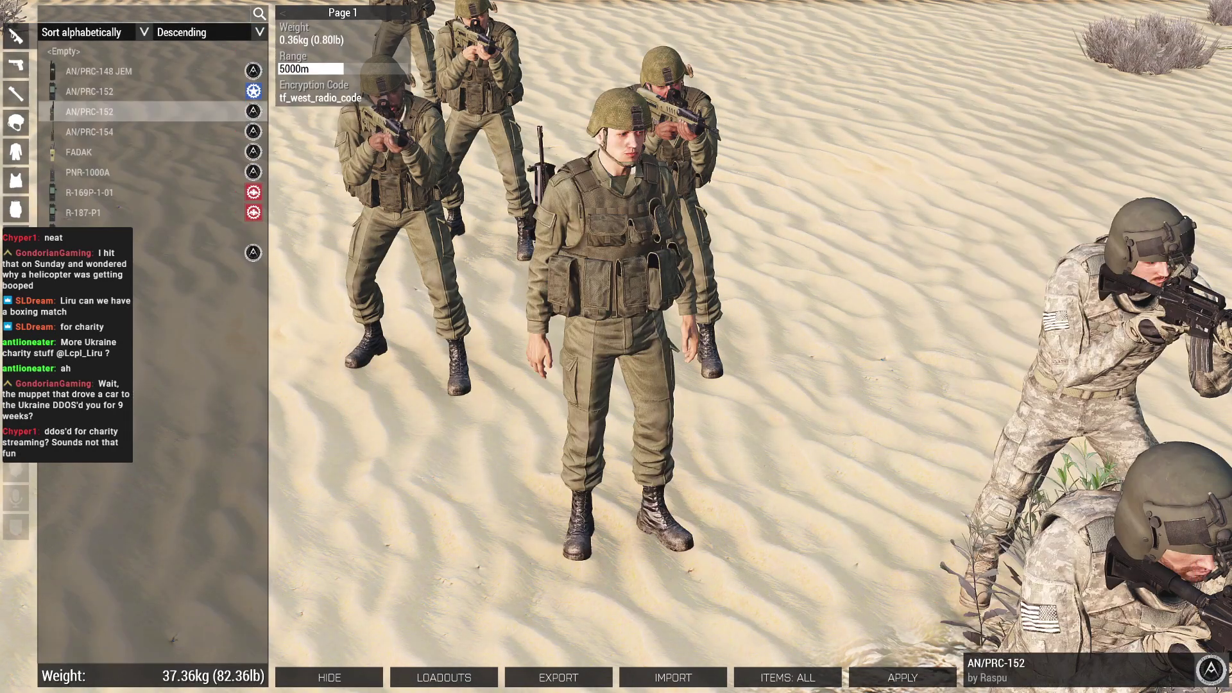
pyautogui.press('Escape')
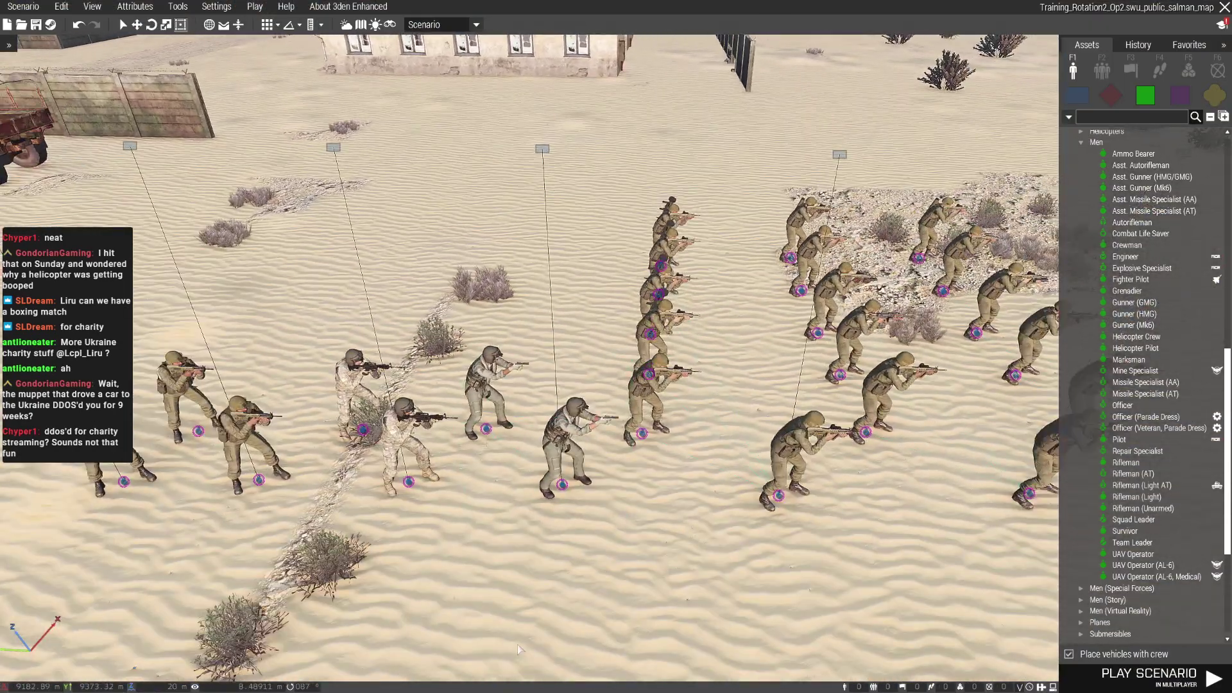
pyautogui.moveTo(499, 335); pyautogui.dragTo(397, 302, button='right')
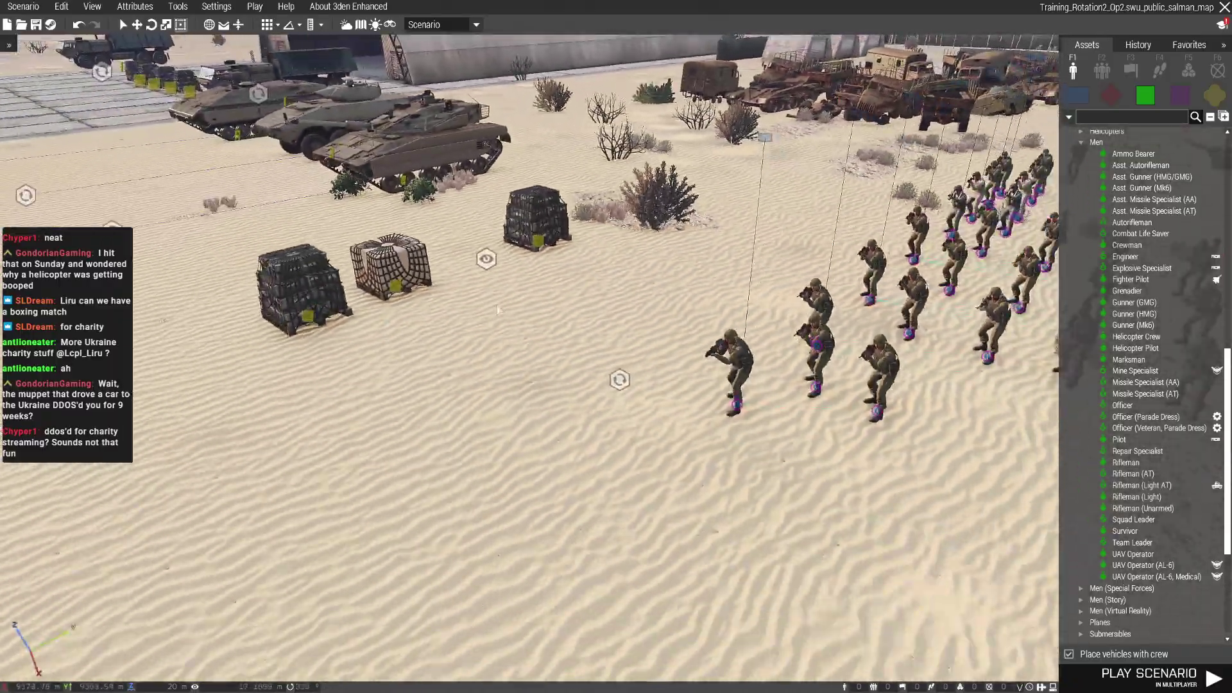
pyautogui.scroll(-2, 454, 288)
pyautogui.scroll(-3, 402, 280)
pyautogui.scroll(-2, 401, 281)
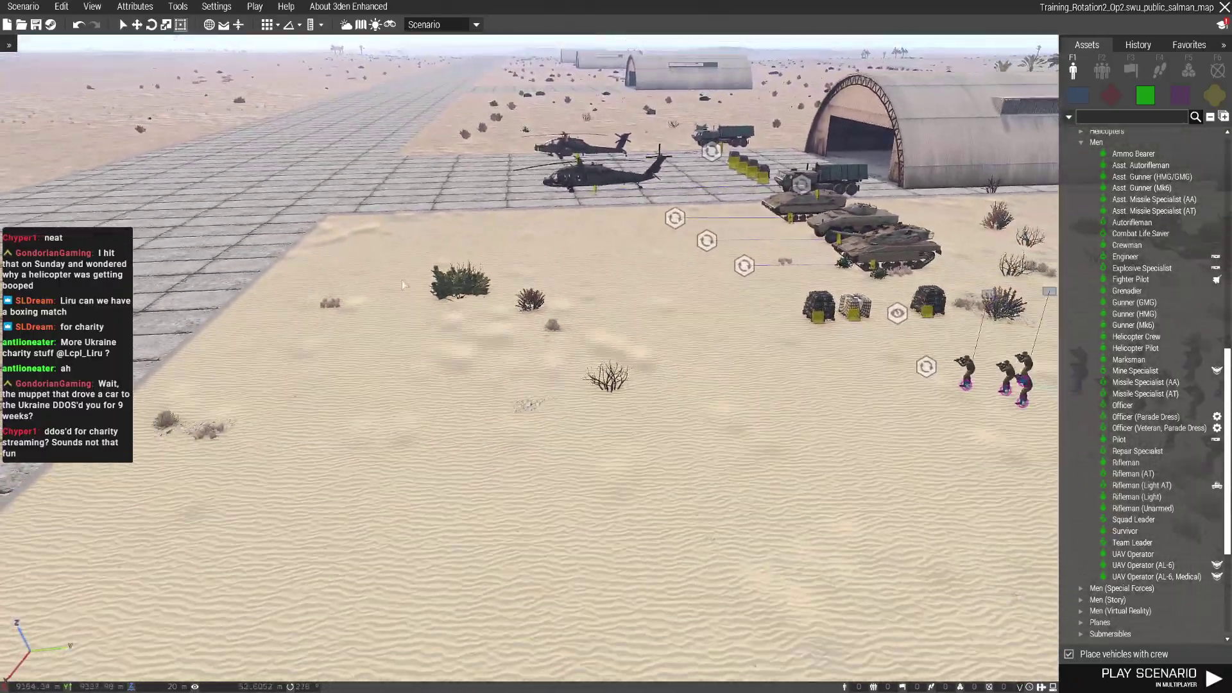
pyautogui.scroll(-2, 436, 289)
pyautogui.scroll(2, 436, 288)
pyautogui.scroll(2, 439, 289)
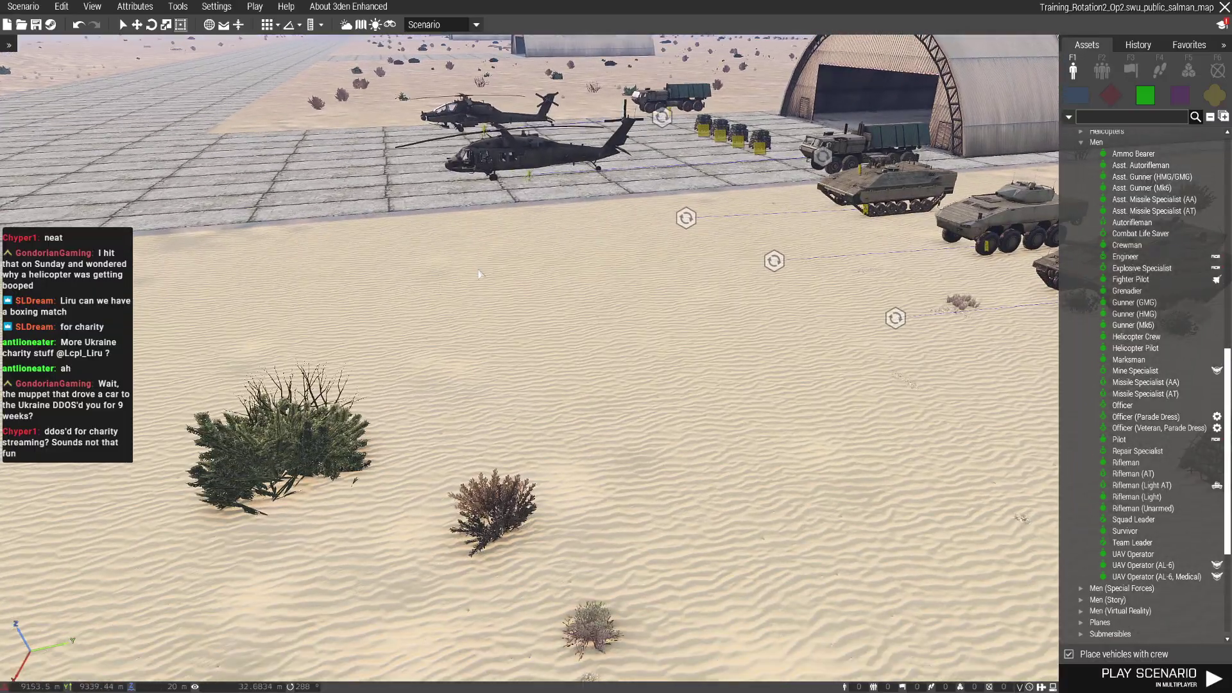
pyautogui.scroll(2, 478, 274)
pyautogui.scroll(2, 454, 295)
pyautogui.scroll(1, 454, 295)
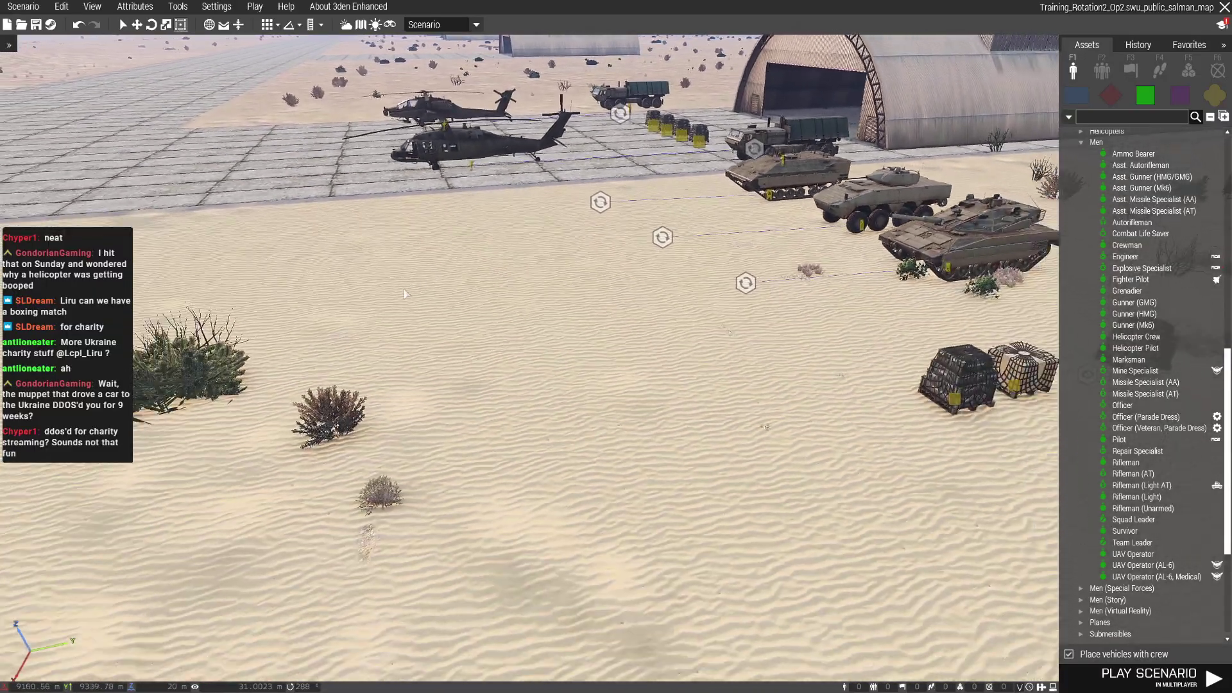
pyautogui.scroll(2, 487, 448)
pyautogui.scroll(2, 489, 447)
pyautogui.scroll(2, 489, 448)
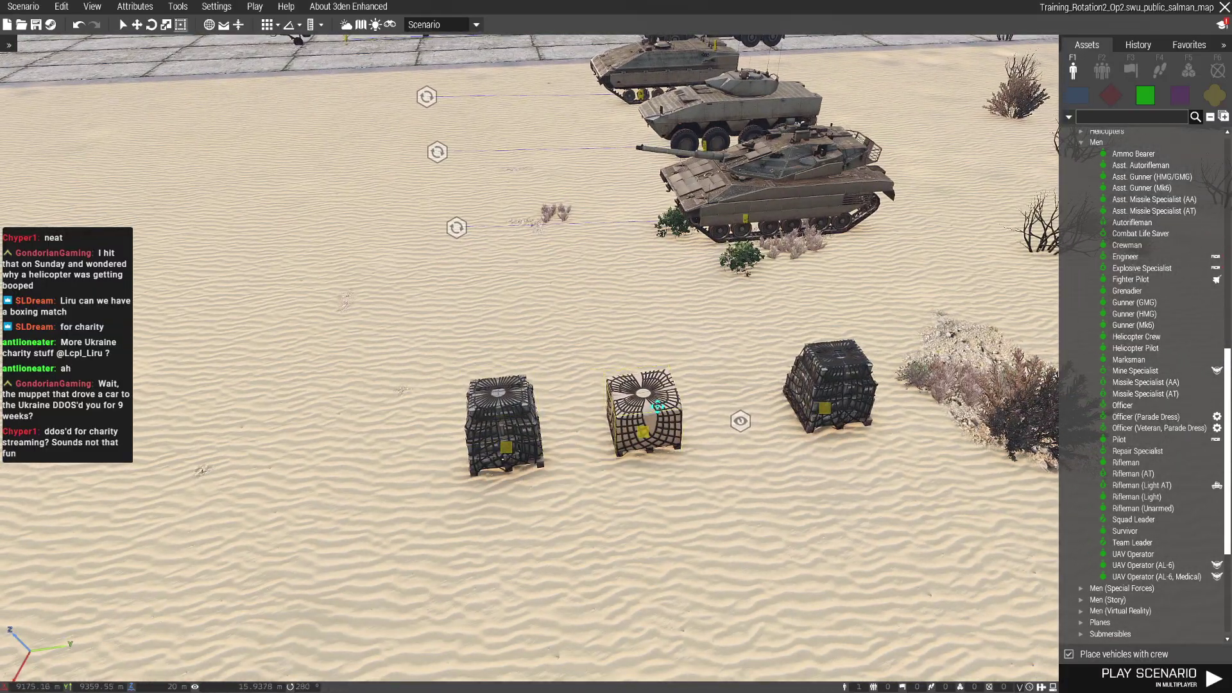
pyautogui.scroll(-3, 691, 544)
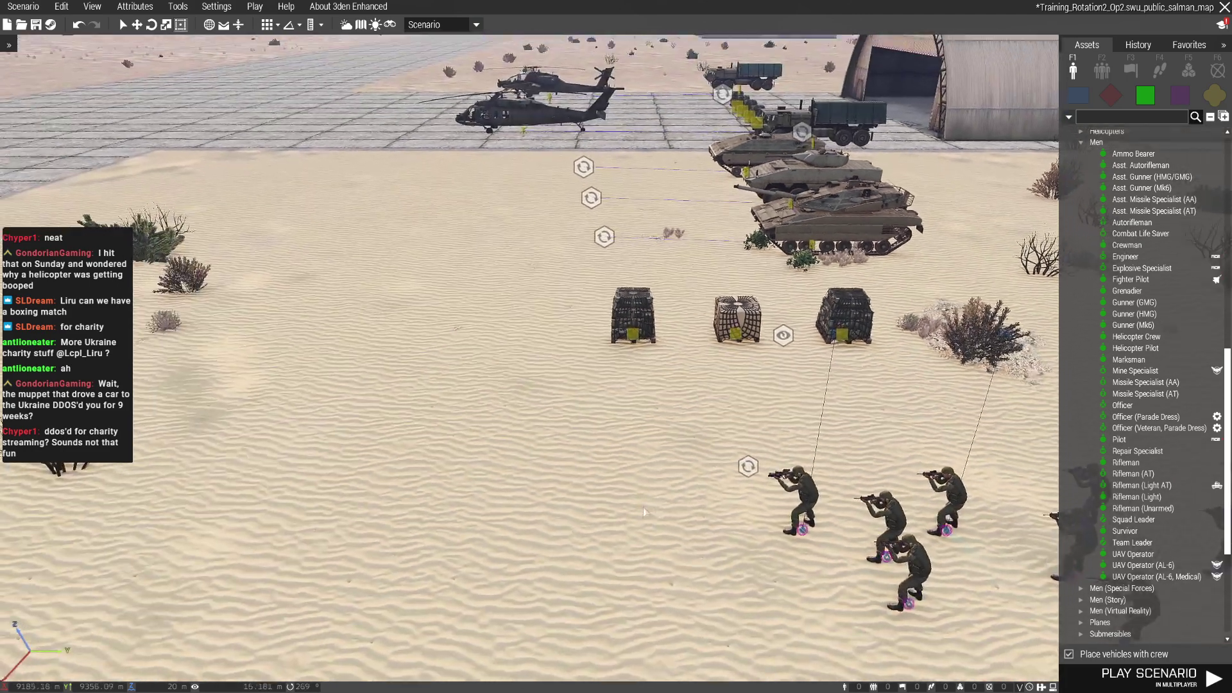
pyautogui.scroll(1, 589, 459)
pyautogui.scroll(3, 589, 459)
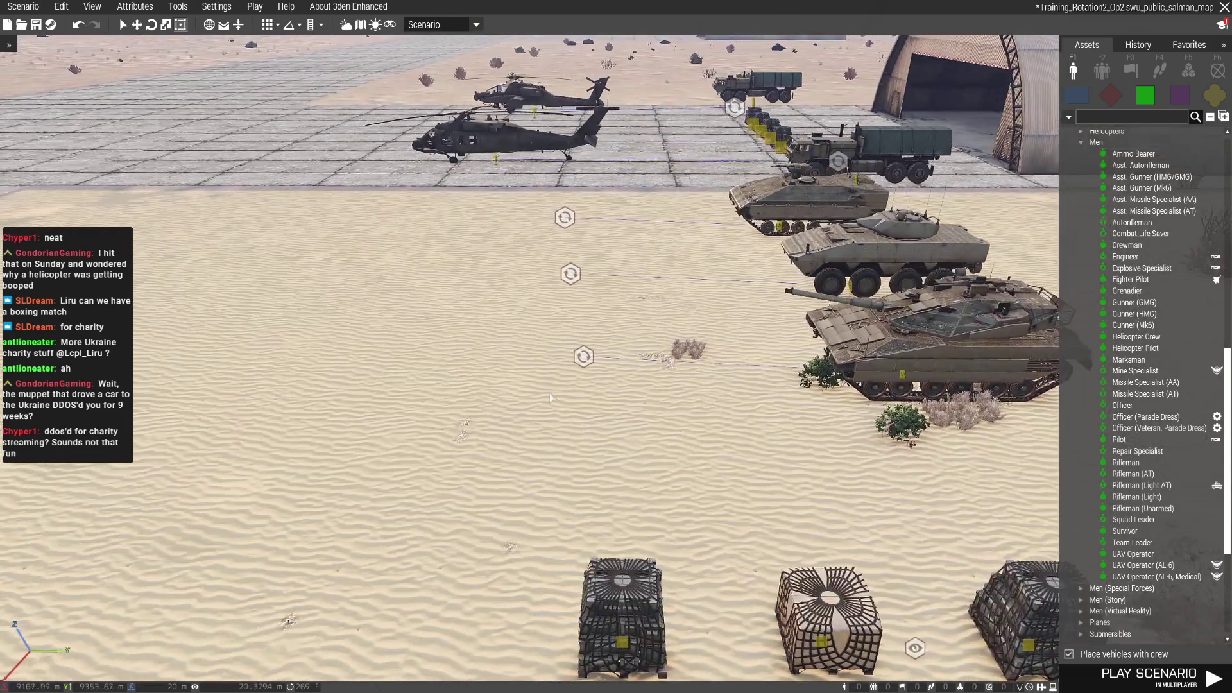
# Shift the lower and middle Vehicle Respawn modules left into line, then box-select all three
pyautogui.moveTo(583, 357); pyautogui.dragTo(558, 353)
pyautogui.moveTo(570, 275); pyautogui.dragTo(554, 272)
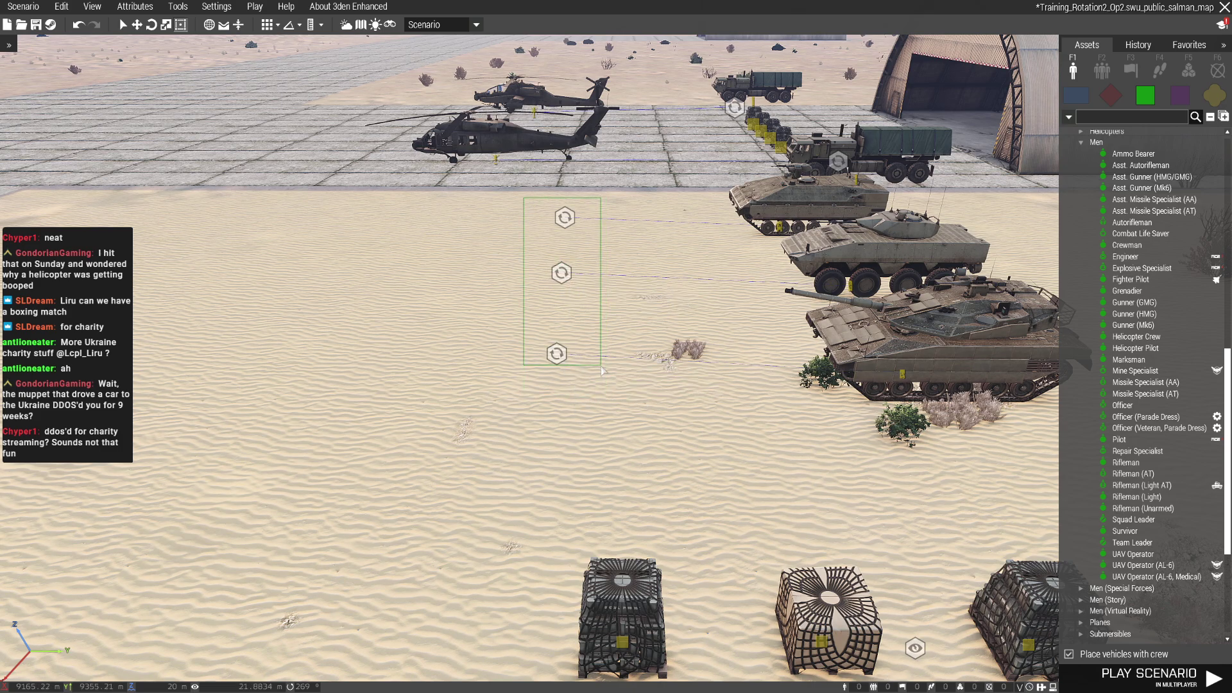
pyautogui.moveTo(601, 369); pyautogui.dragTo(498, 323)
pyautogui.moveTo(497, 323)
pyautogui.mouseDown(button='right')
pyautogui.moveTo(452, 340)
pyautogui.moveTo(520, 286)
pyautogui.mouseUp(button='right')
pyautogui.moveTo(543, 225); pyautogui.dragTo(622, 472)
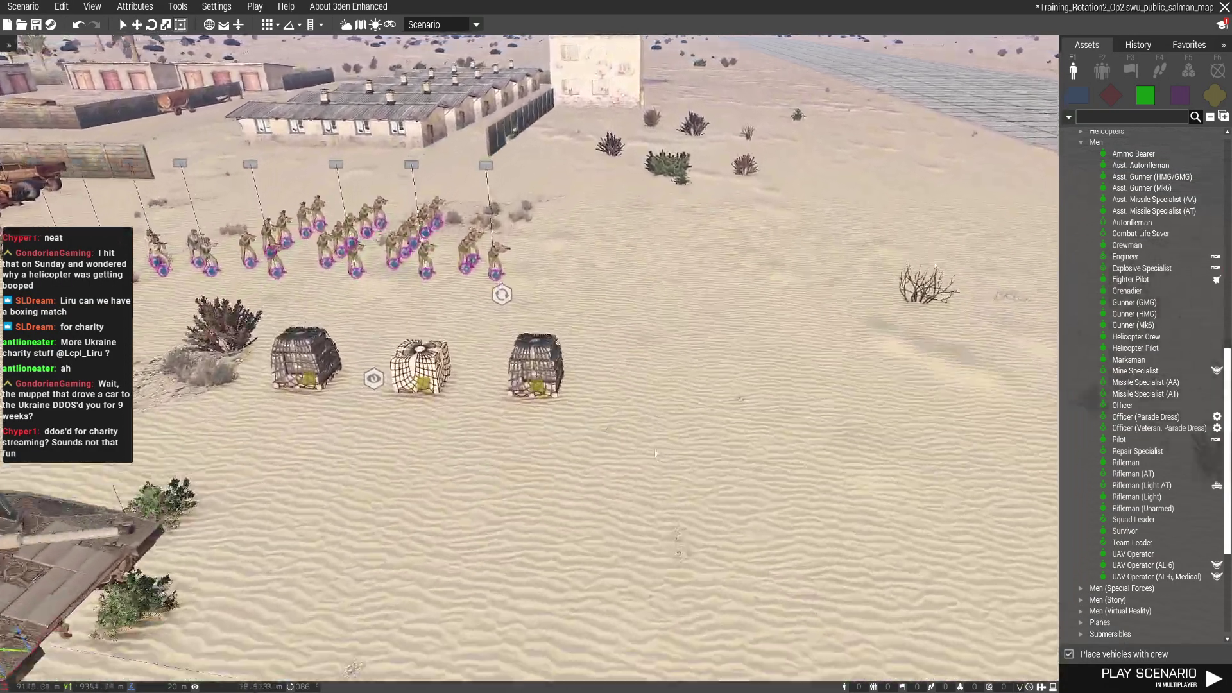
# Toggle the 2D map and come back to the 3D view of the hangar helicopters
pyautogui.moveTo(623, 472); pyautogui.dragTo(209, 423, button='right')
pyautogui.press('m')
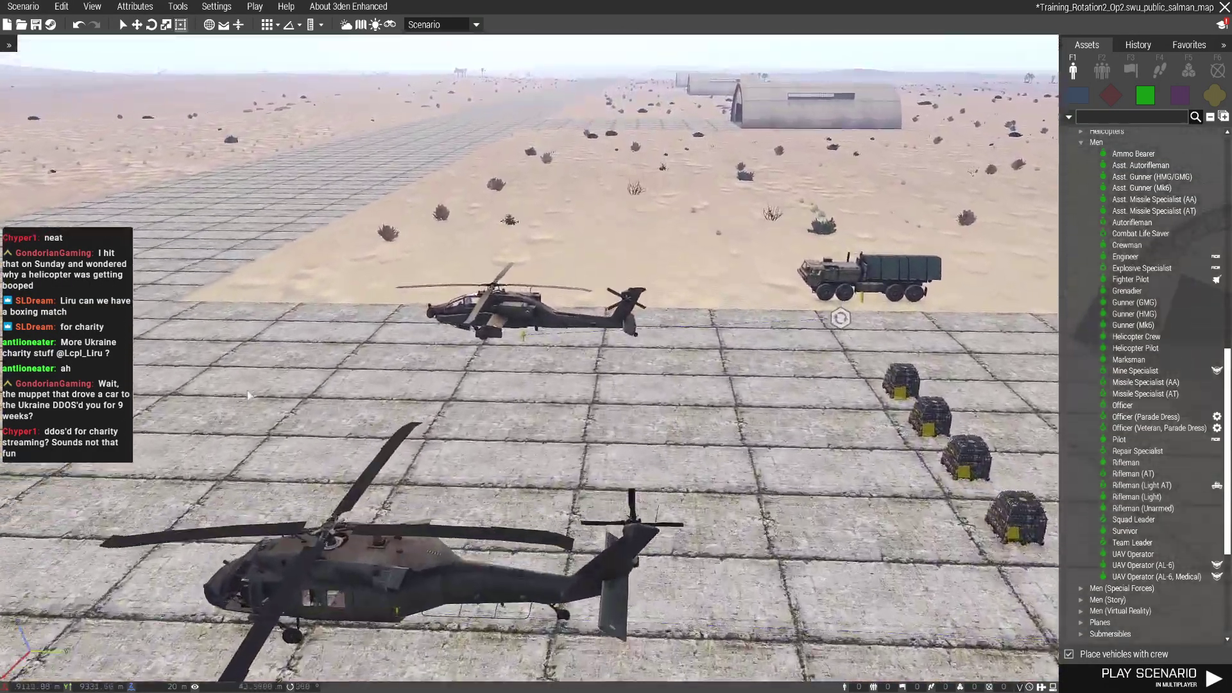
pyautogui.scroll(-5, 430, 284)
pyautogui.scroll(3, 410, 320)
pyautogui.scroll(2, 409, 320)
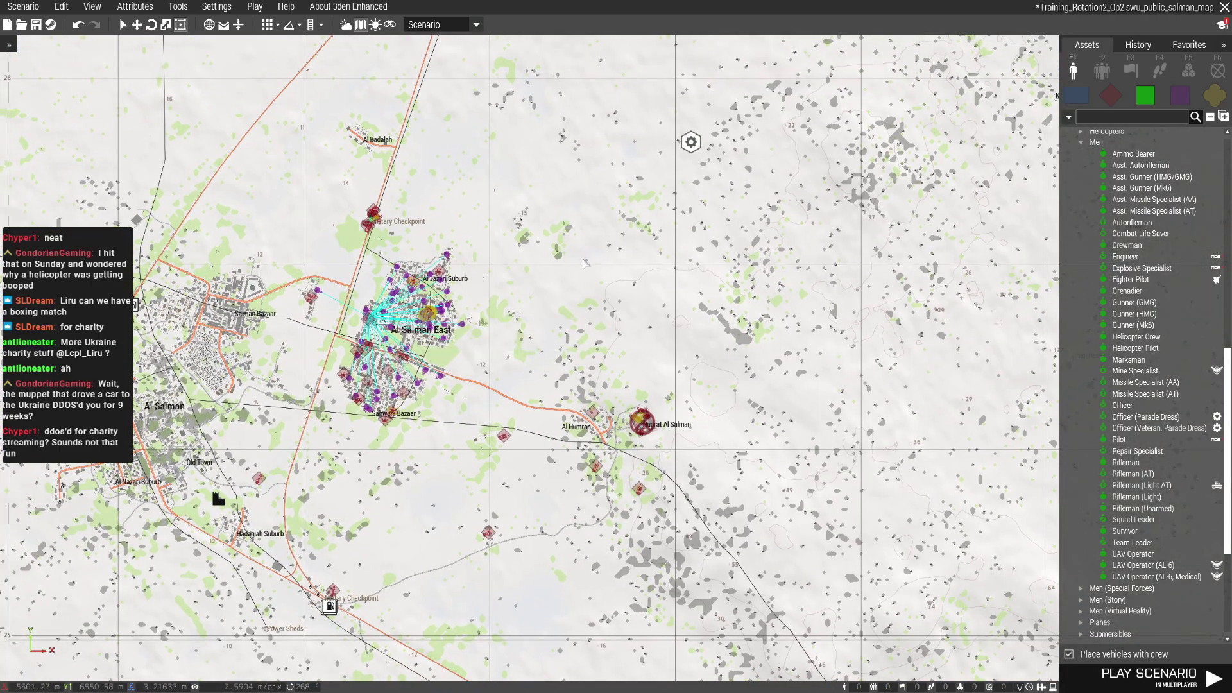
pyautogui.scroll(-3, 580, 258)
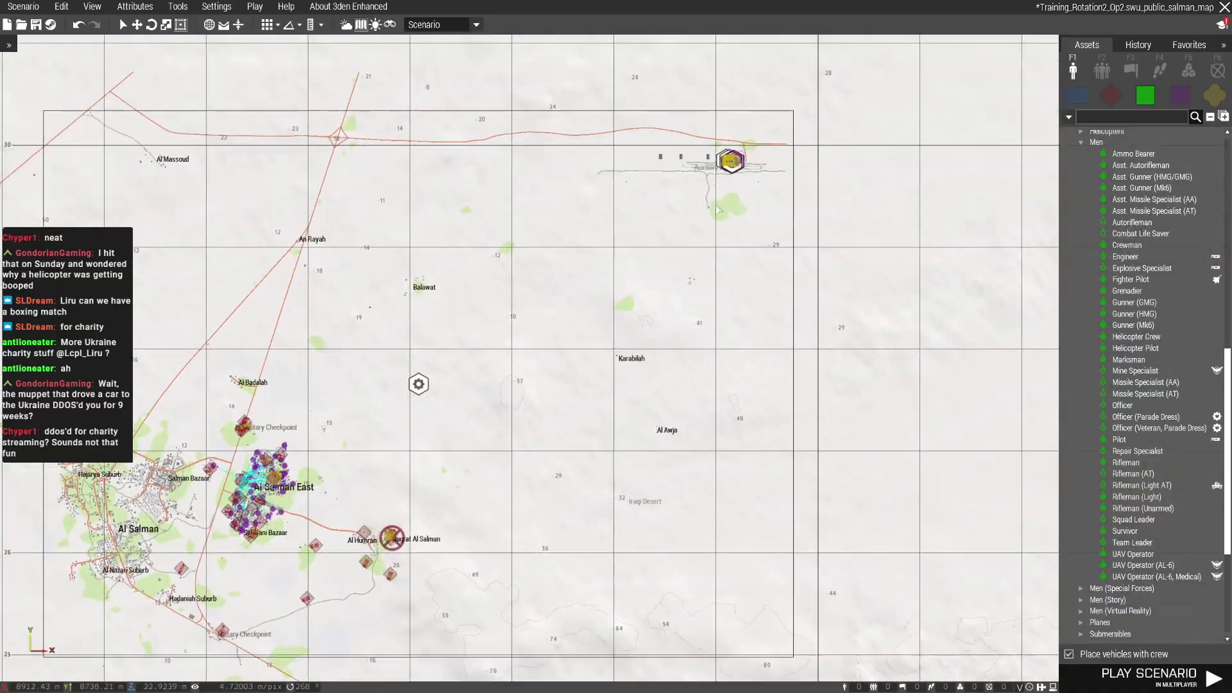
pyautogui.press('m')
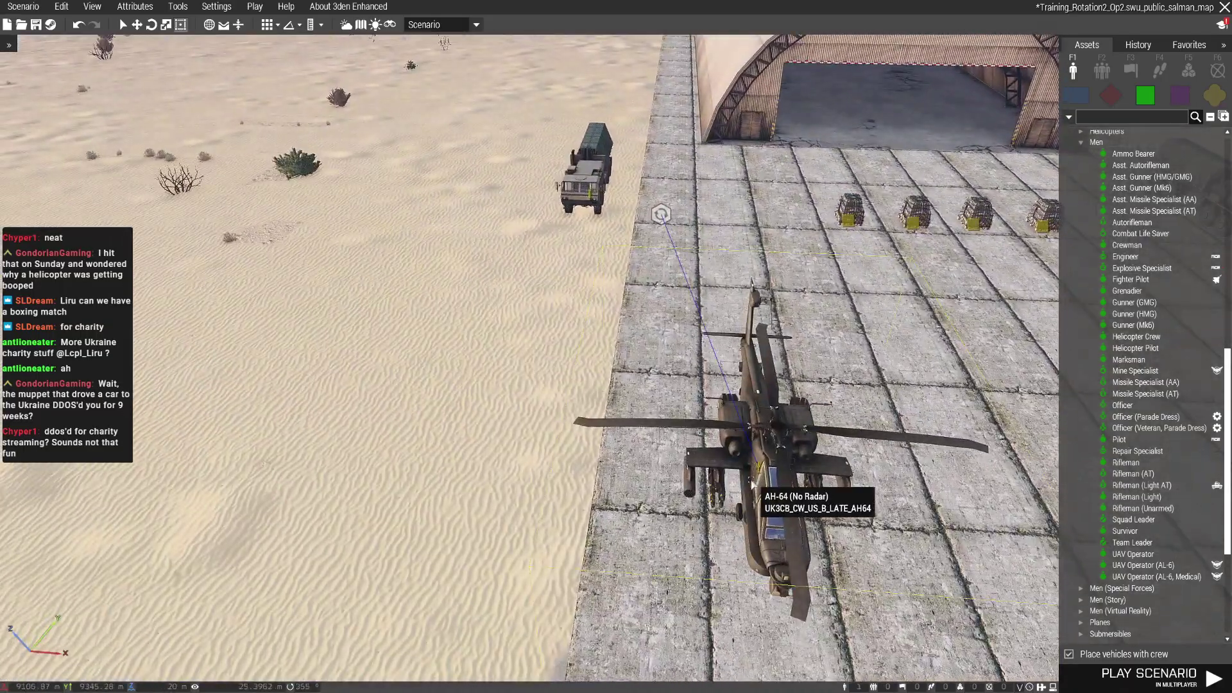
# Open the AH-64's Pylons Settings and set its upper-right pylon to empty
pyautogui.rightClick(748, 376)
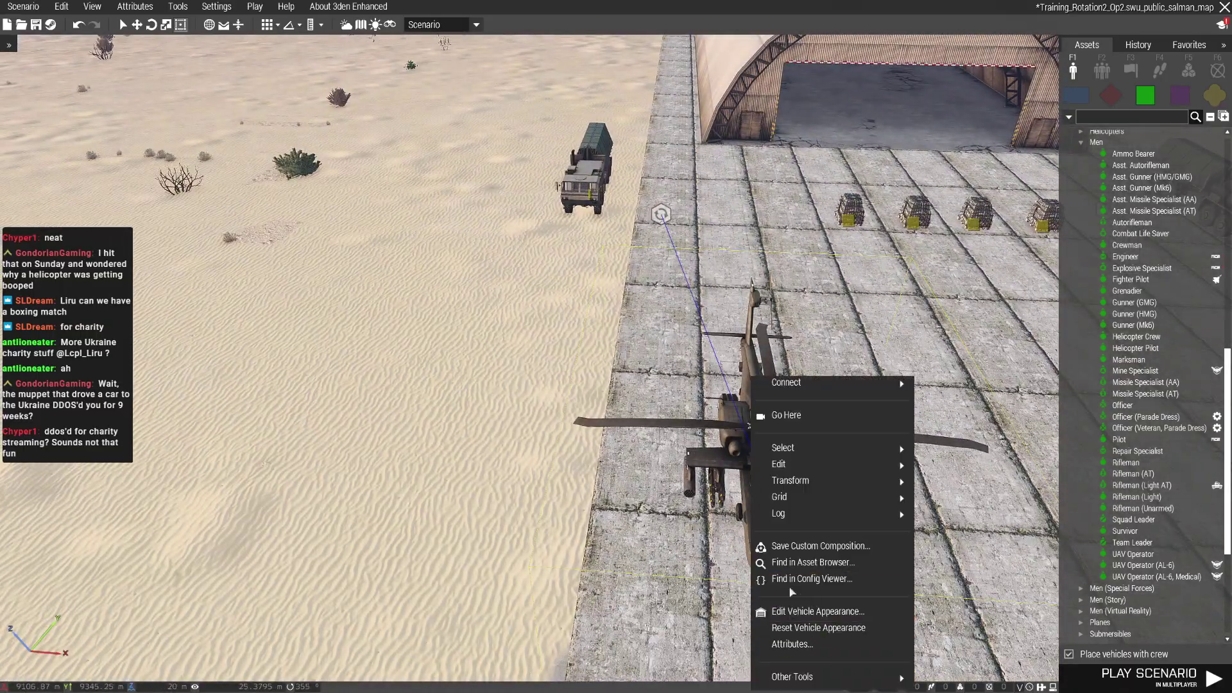
pyautogui.click(825, 578)
pyautogui.rightClick(617, 458)
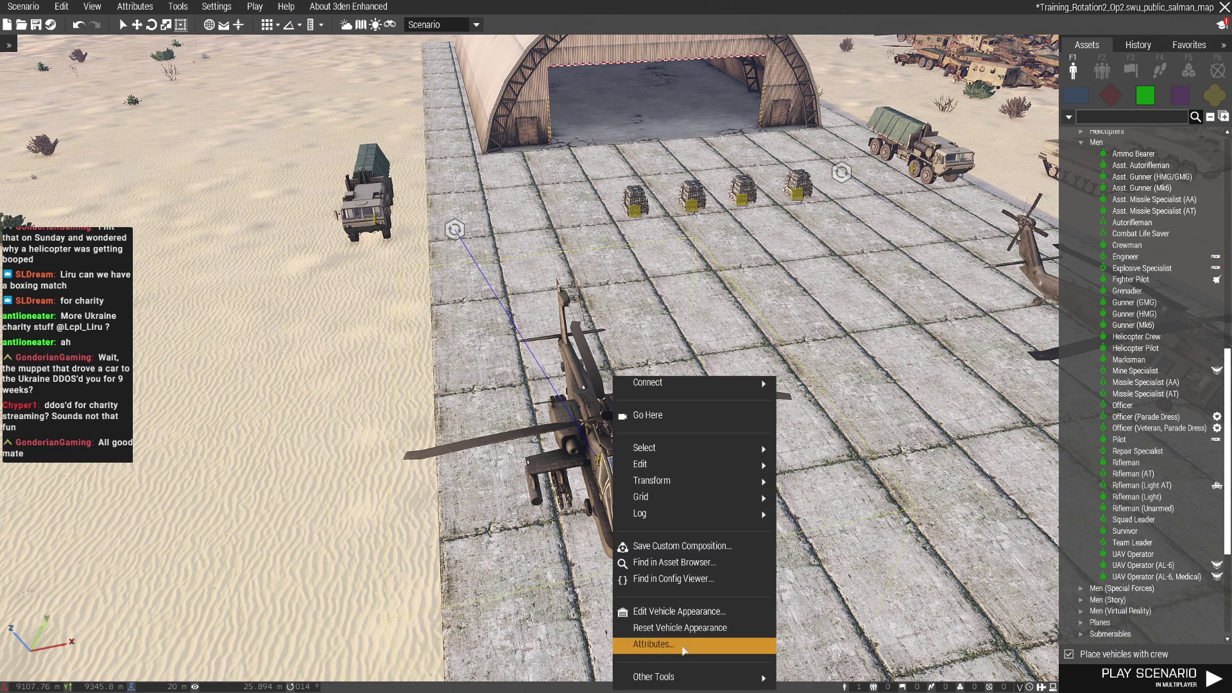
pyautogui.click(654, 644)
pyautogui.scroll(-4, 586, 380)
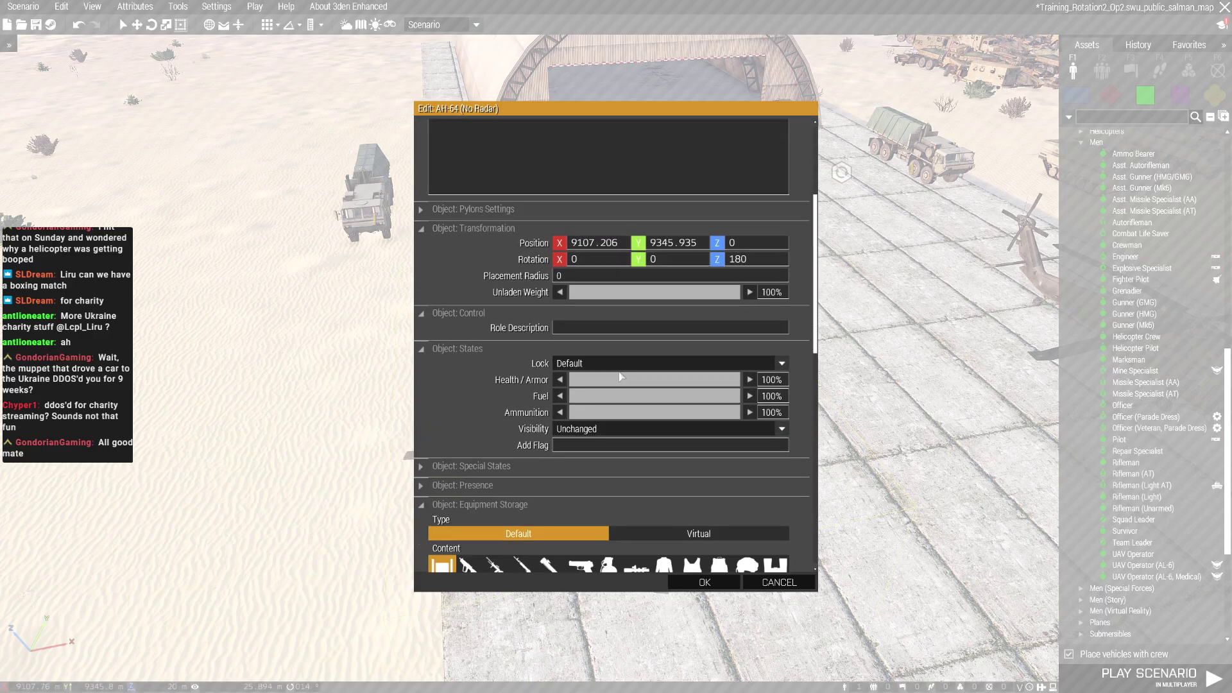
pyautogui.click(488, 210)
pyautogui.click(729, 319)
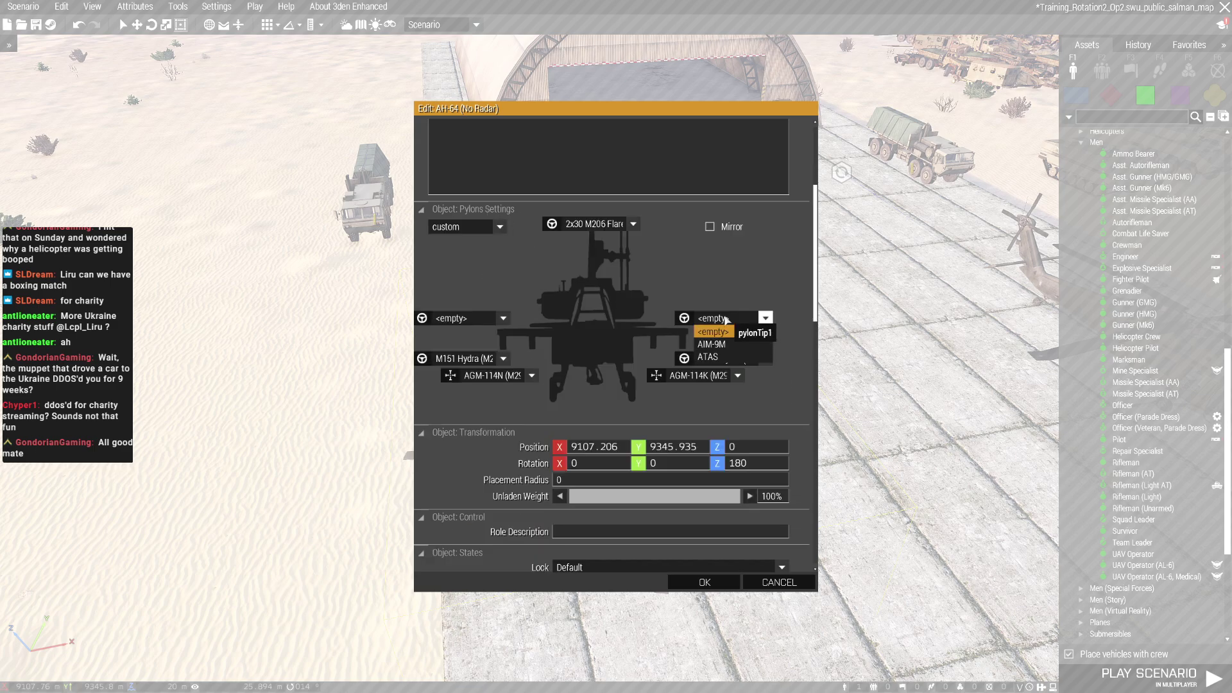
pyautogui.click(724, 333)
pyautogui.click(728, 362)
pyautogui.scroll(-1, 771, 424)
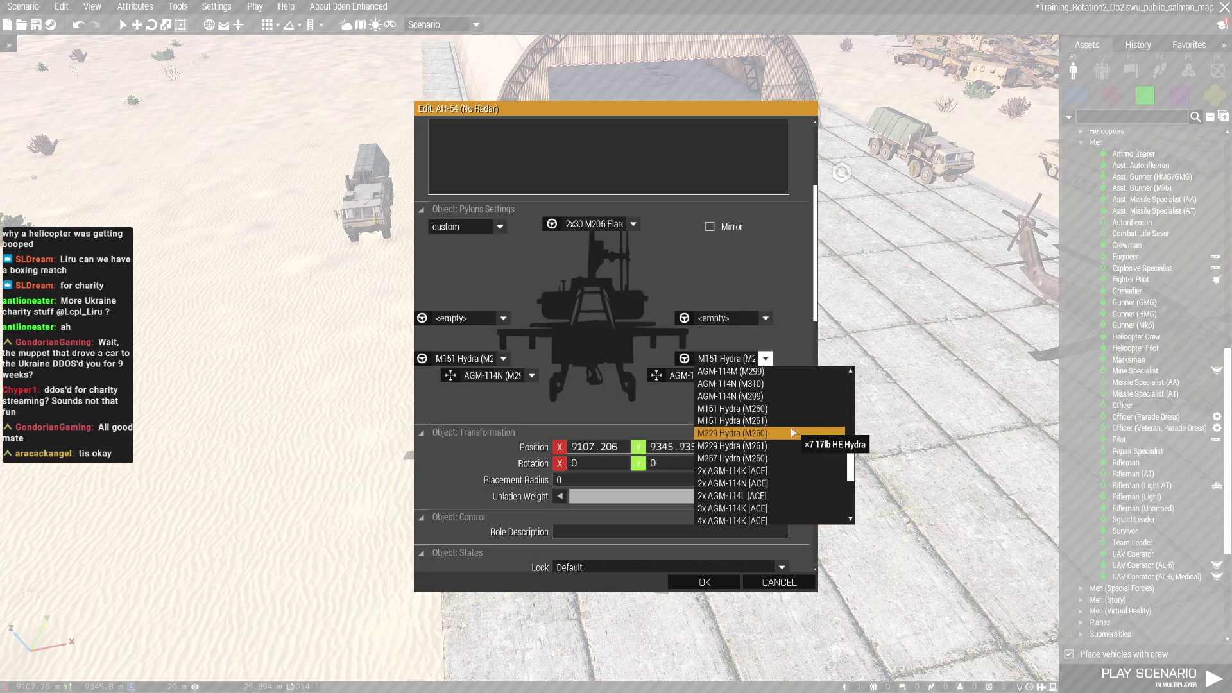
pyautogui.scroll(2, 792, 436)
pyautogui.scroll(2, 791, 432)
pyautogui.scroll(2, 789, 428)
pyautogui.scroll(2, 787, 423)
pyautogui.scroll(2, 787, 423)
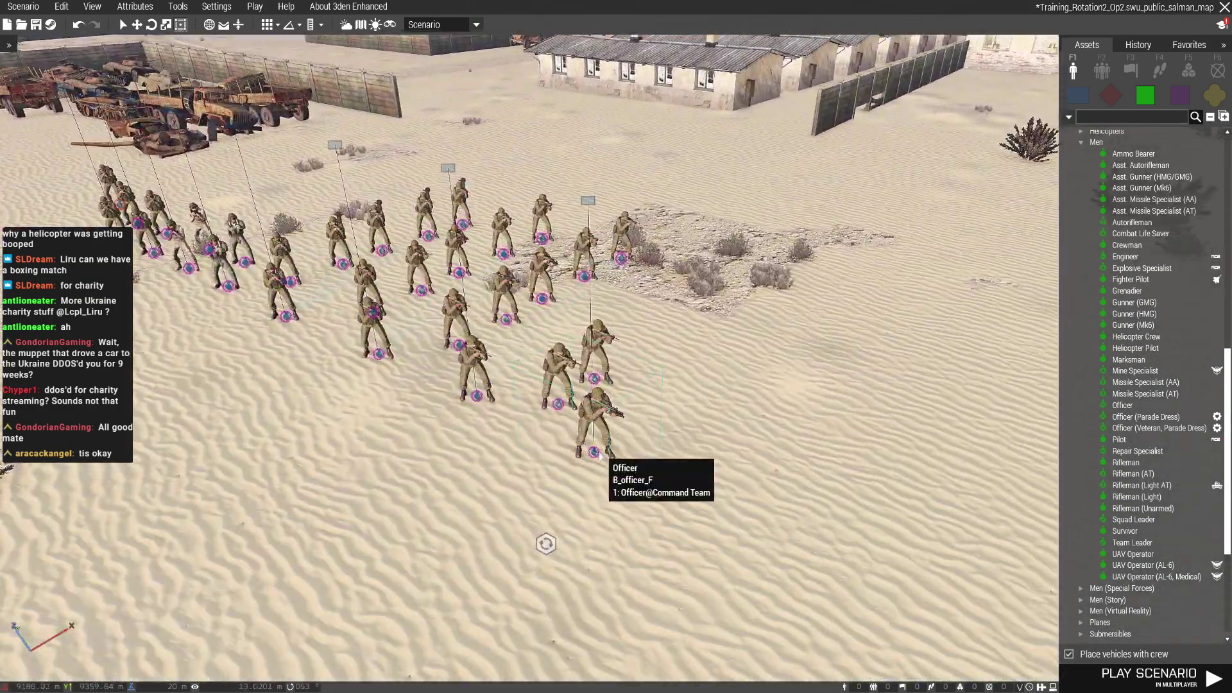
pyautogui.rightClick(595, 433)
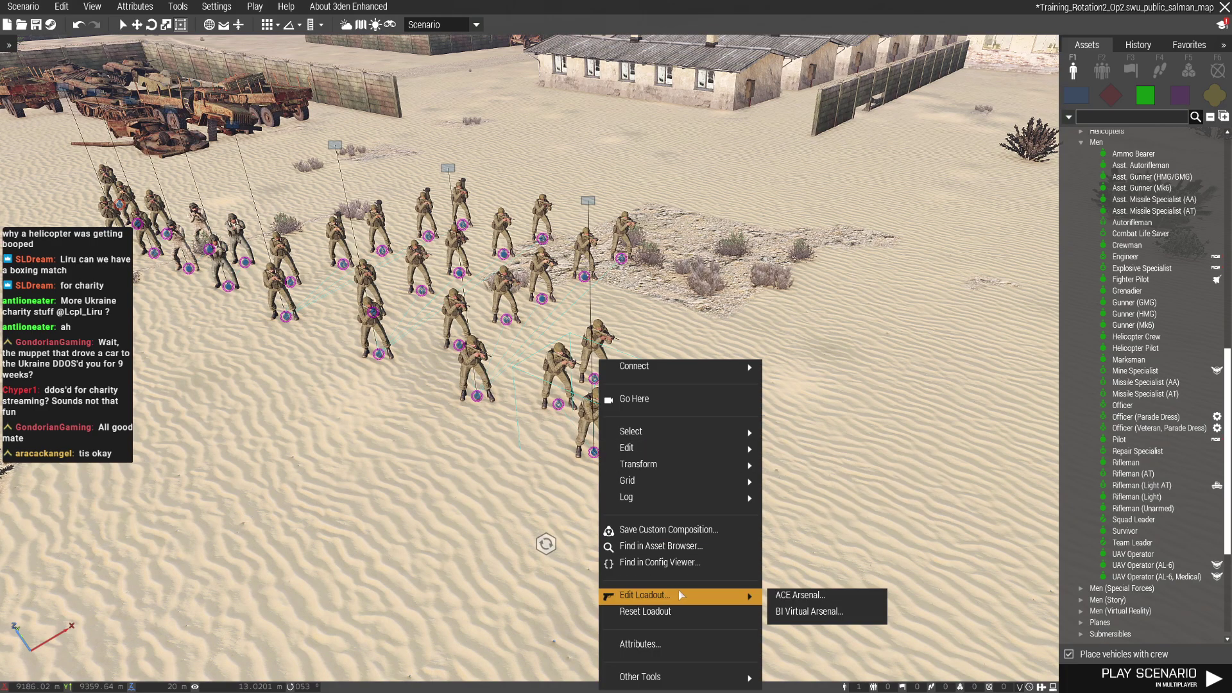
pyautogui.moveTo(644, 595)
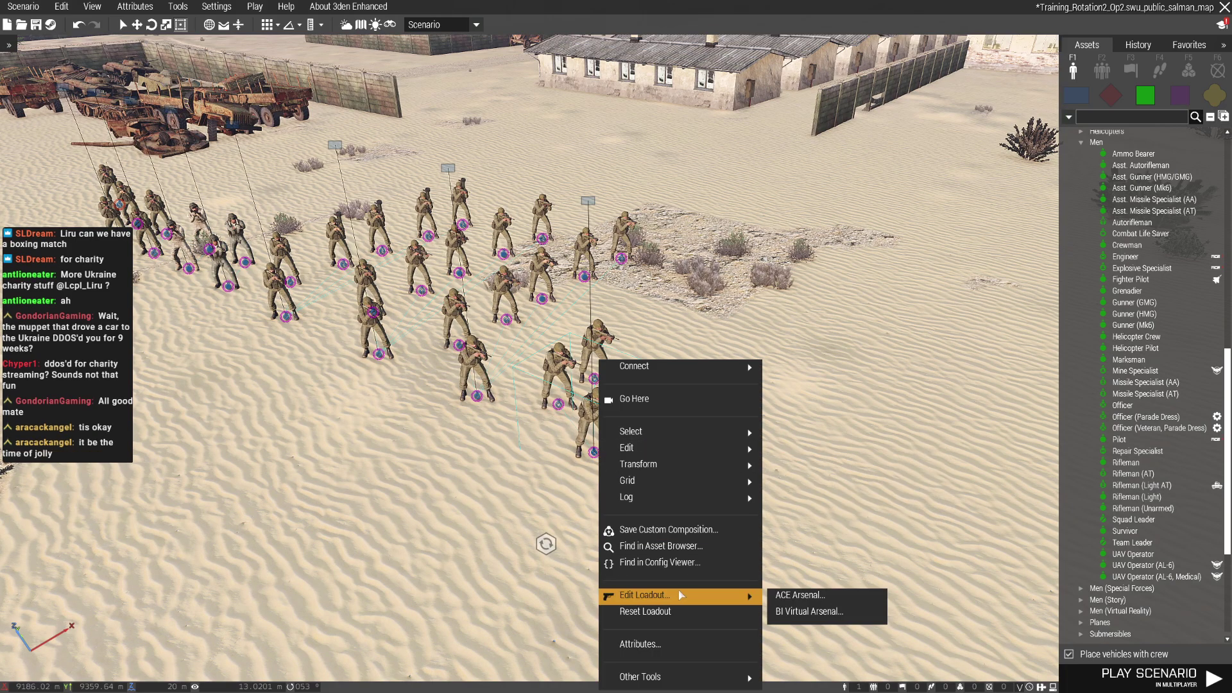
pyautogui.click(800, 596)
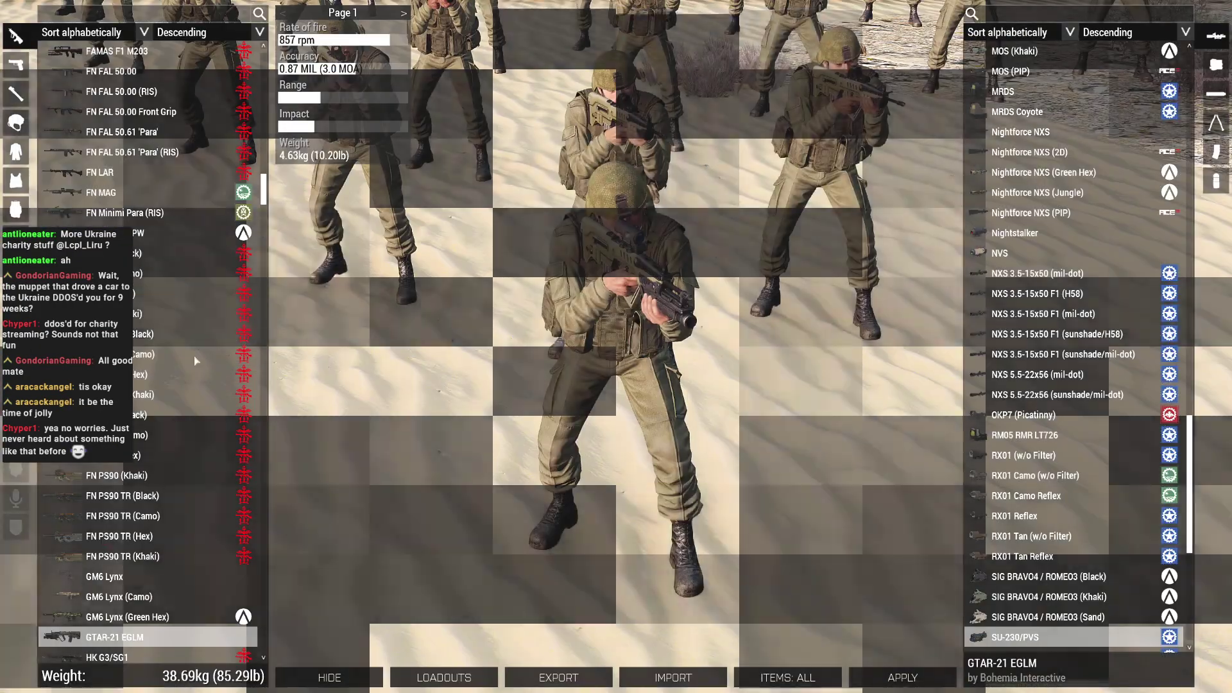
pyautogui.press('Escape')
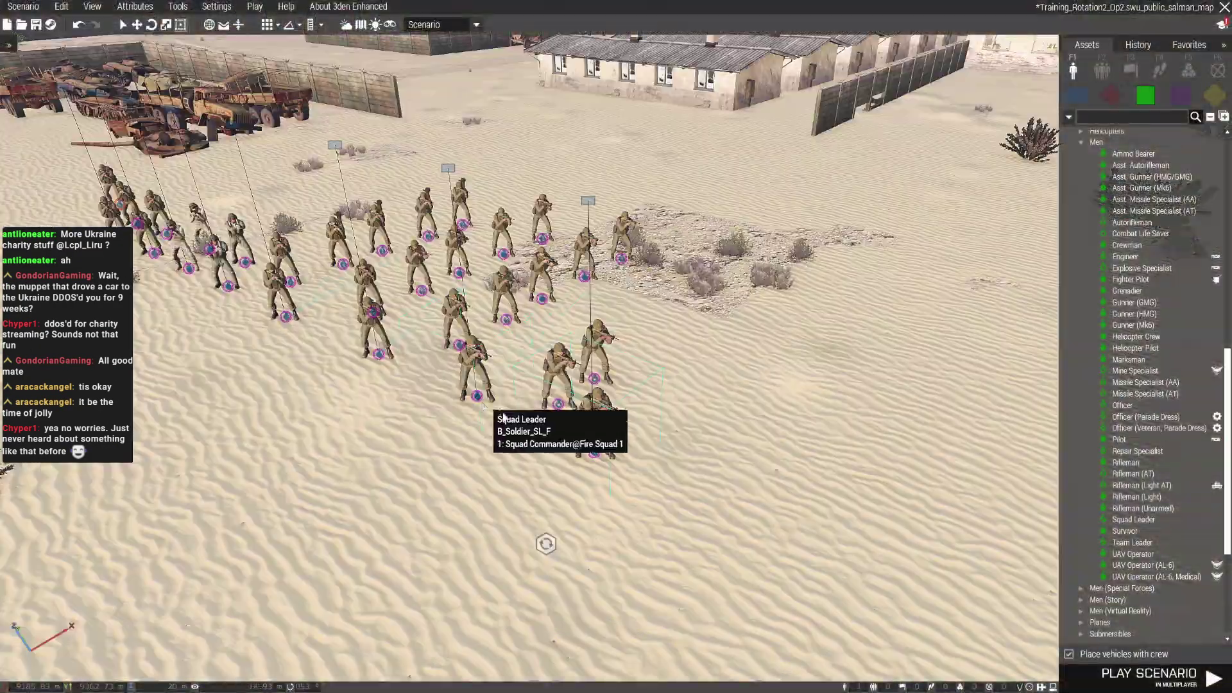
pyautogui.press('a')
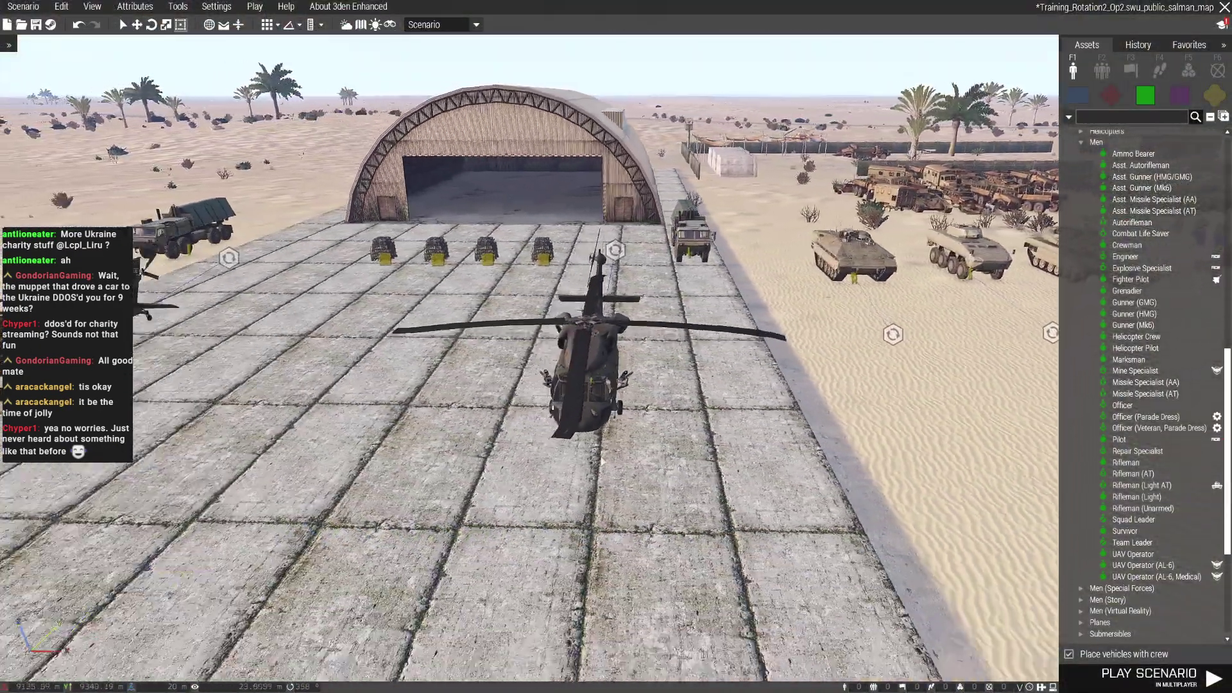
# Place a BLUFOR UH-60M (EWS) on the apron and delete the extra UH-60 placed
pyautogui.click(1076, 96)
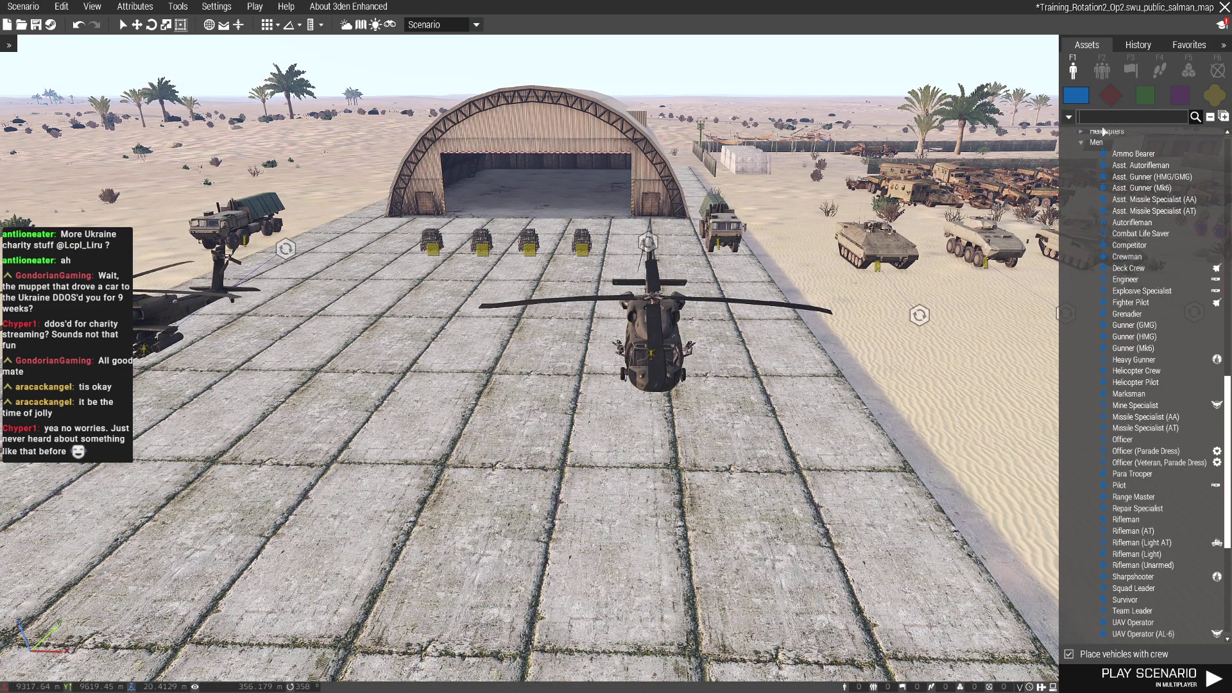
pyautogui.write('UH-60')
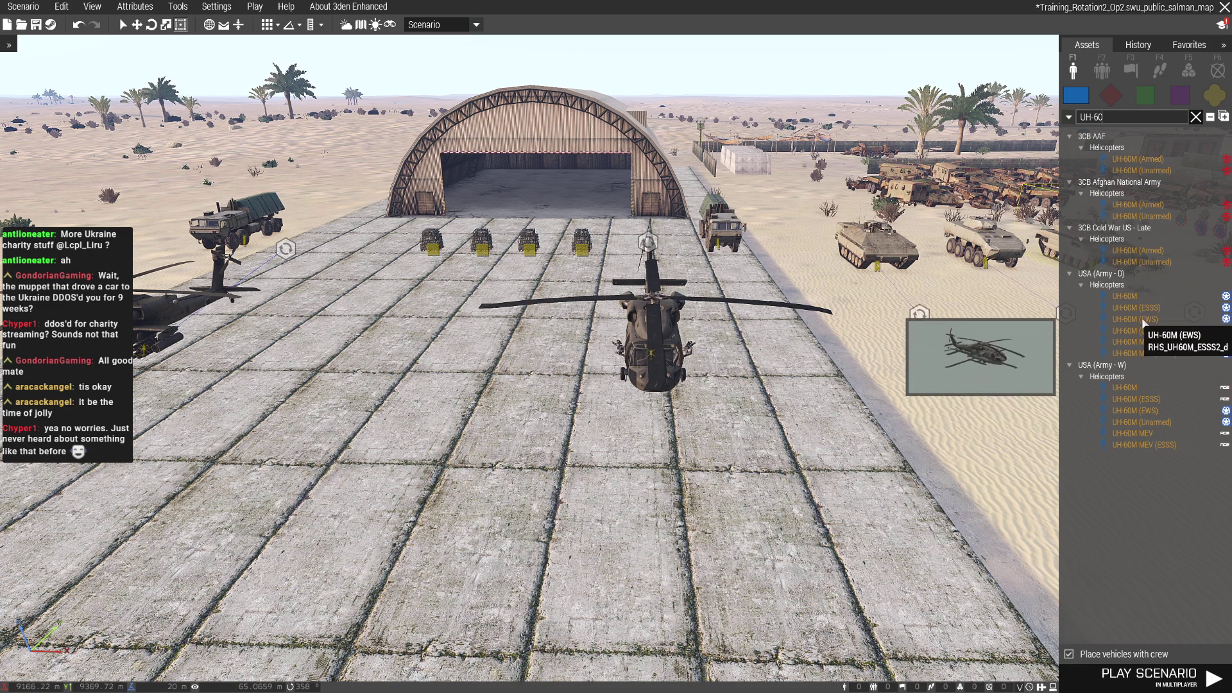
pyautogui.moveTo(1142, 325); pyautogui.dragTo(536, 461)
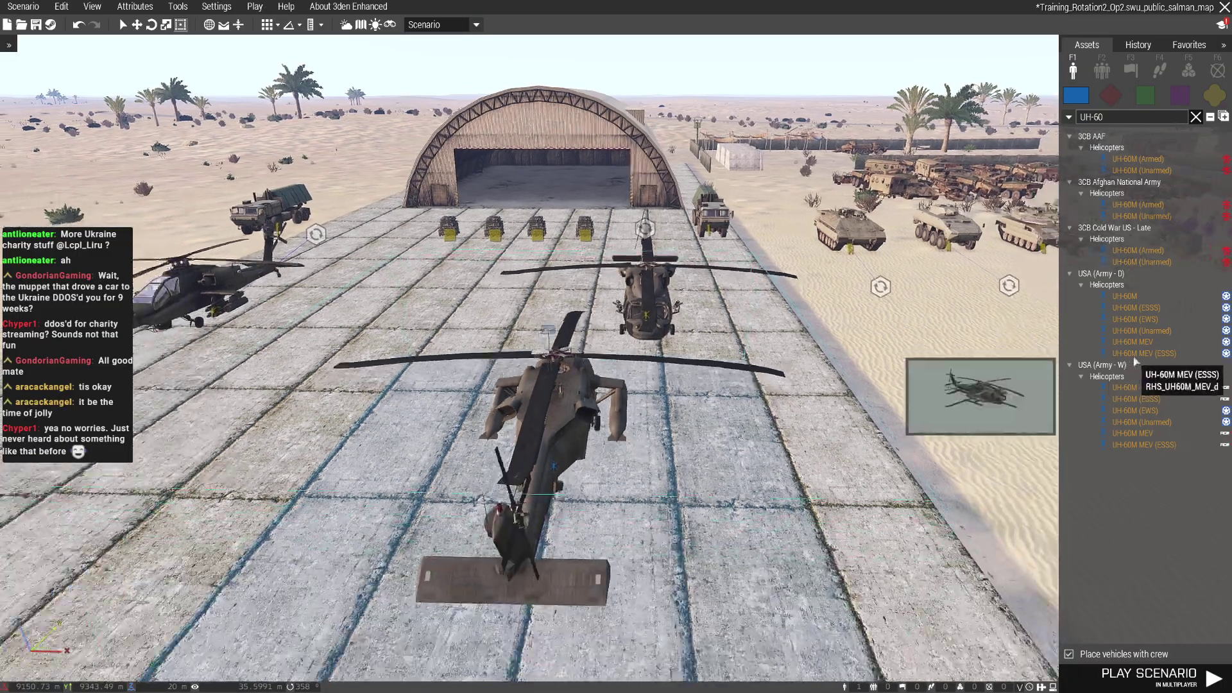
pyautogui.moveTo(544, 529)
pyautogui.mouseDown(button='right')
pyautogui.moveTo(1126, 315)
pyautogui.moveTo(599, 281)
pyautogui.mouseUp(button='right')
pyautogui.click(598, 282)
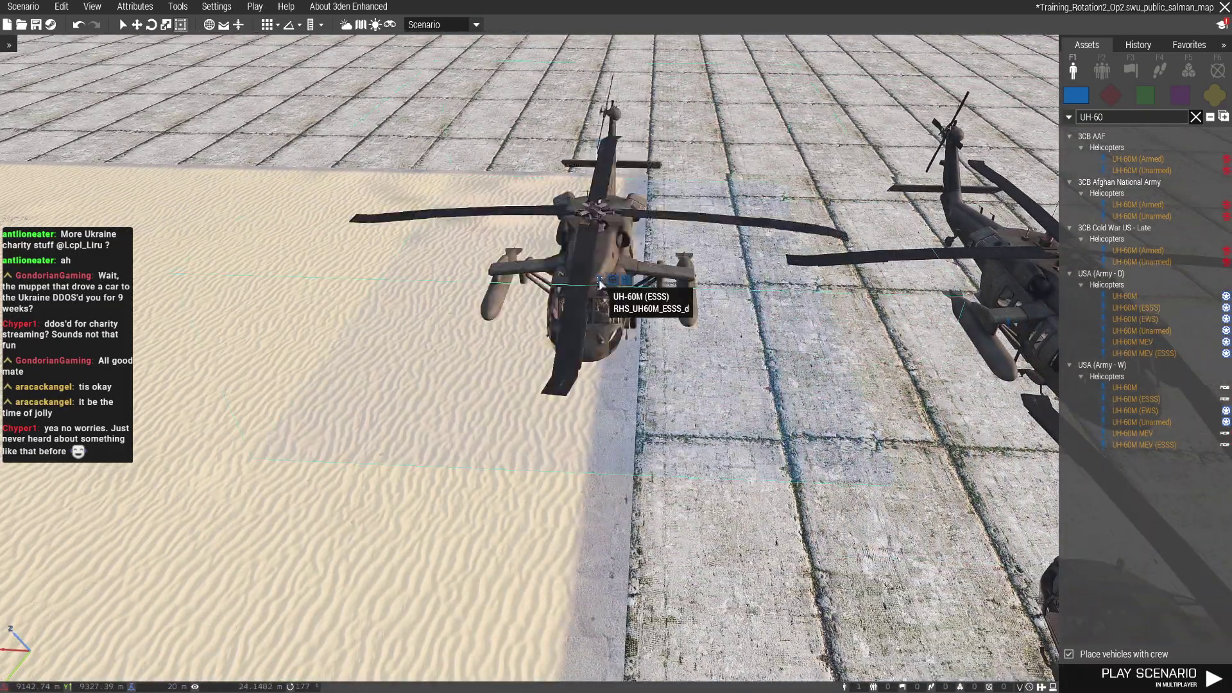
pyautogui.press('a')
pyautogui.click(1142, 353)
pyautogui.click(482, 349)
pyautogui.press('Delete')
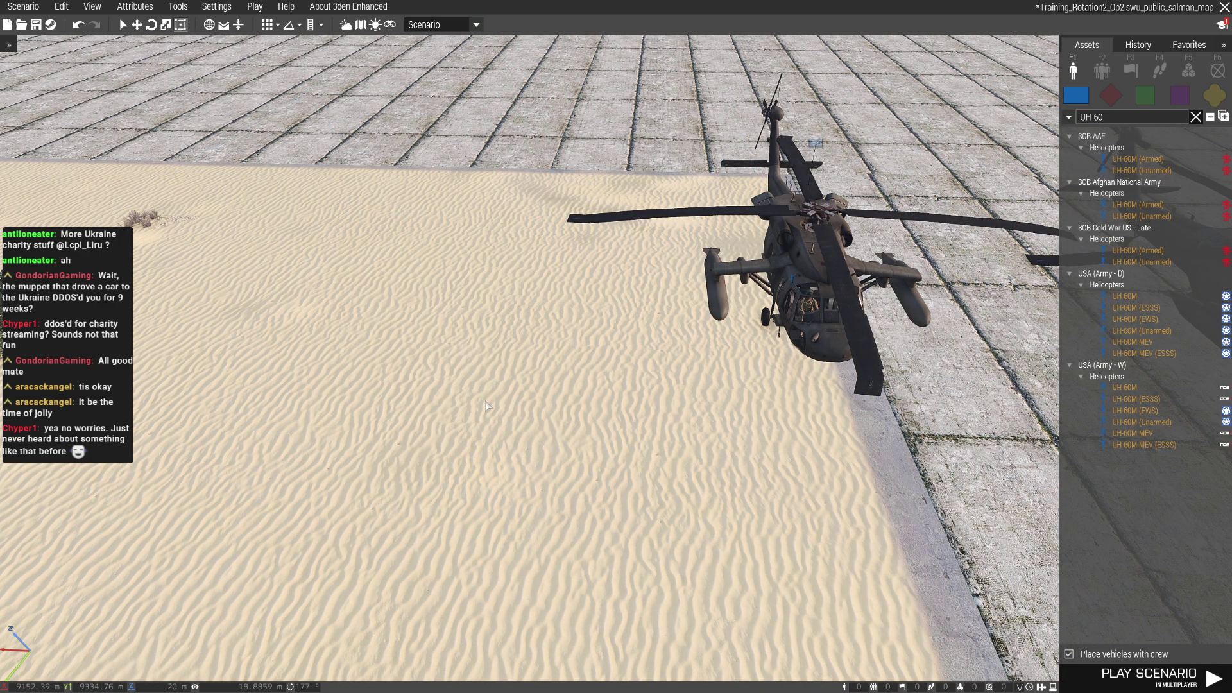
pyautogui.press('d')
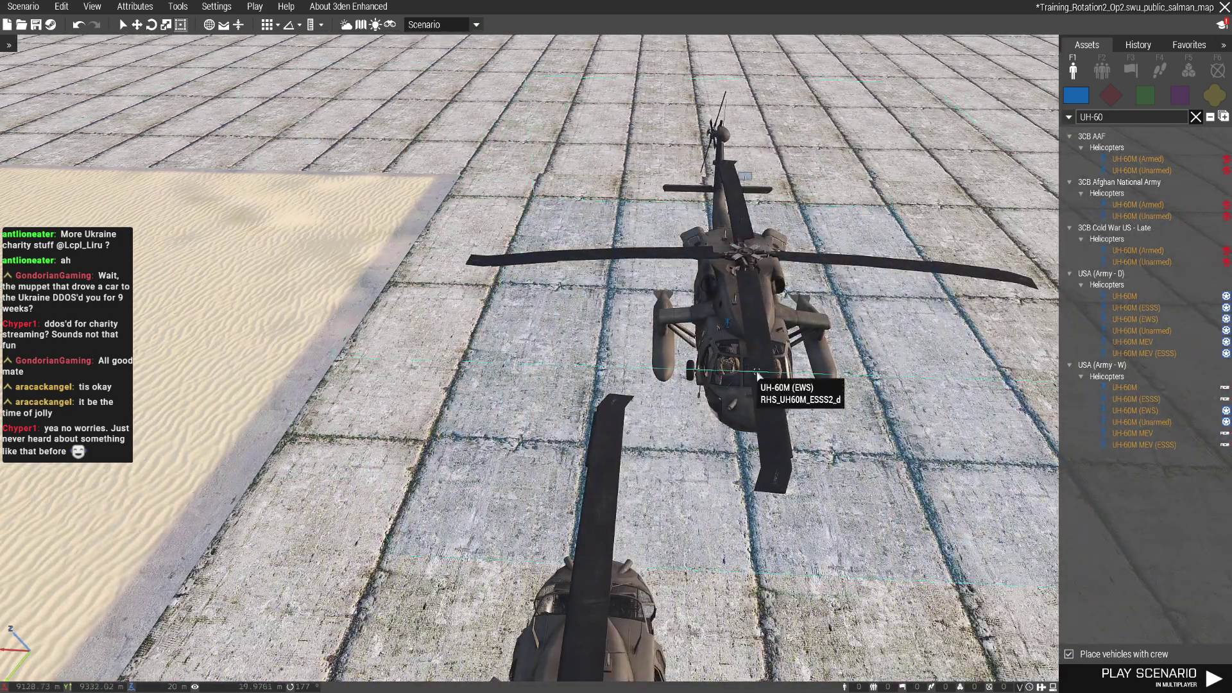
# Set the UH-60M (EWS)'s left and right pylons to <empty> and confirm the change
pyautogui.rightClick(747, 368)
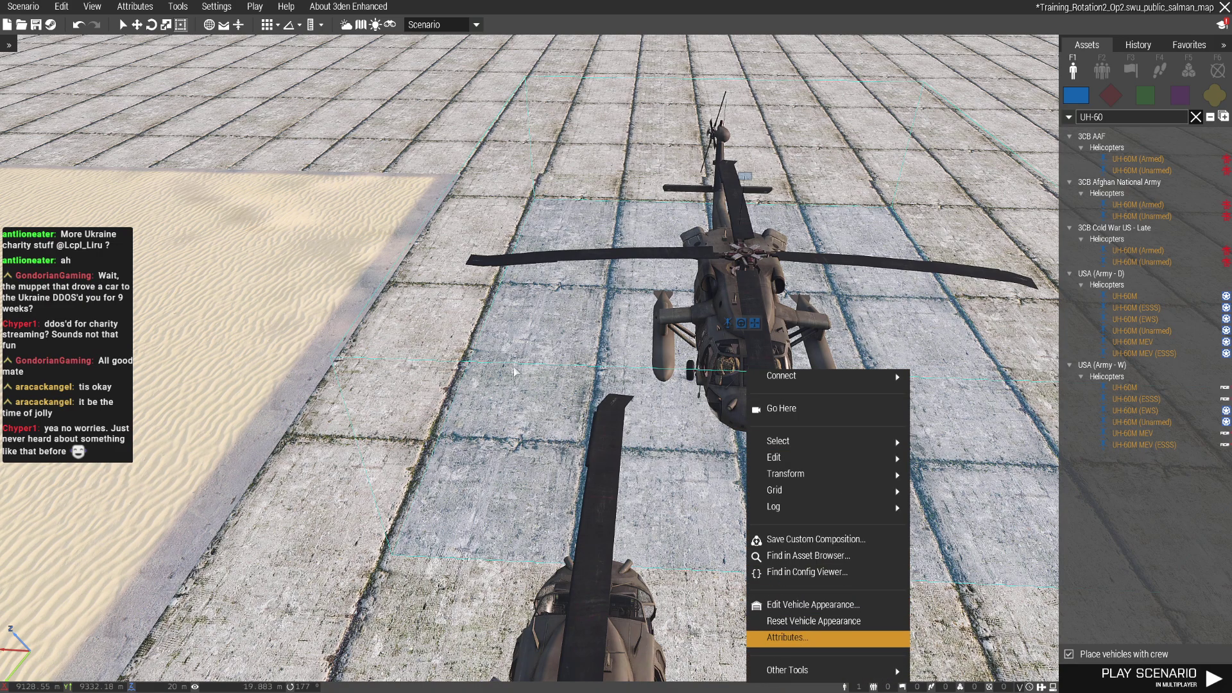
pyautogui.scroll(-3, 513, 358)
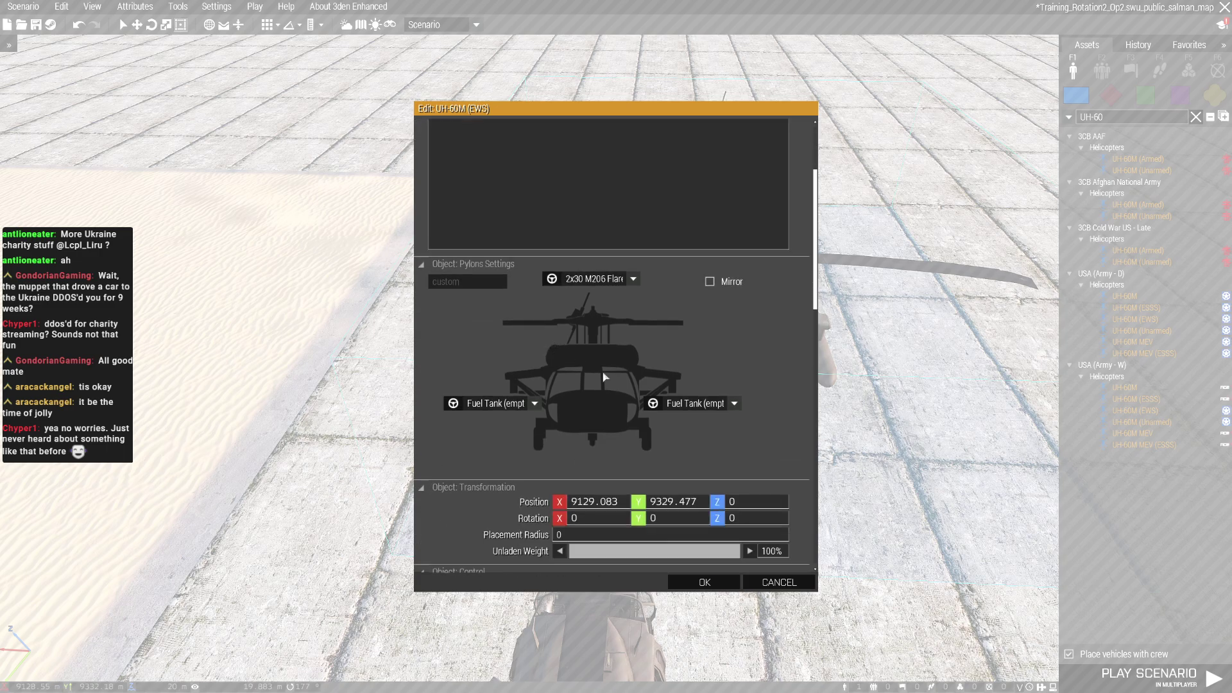
pyautogui.click(535, 405)
pyautogui.scroll(3, 550, 431)
pyautogui.scroll(10, 583, 424)
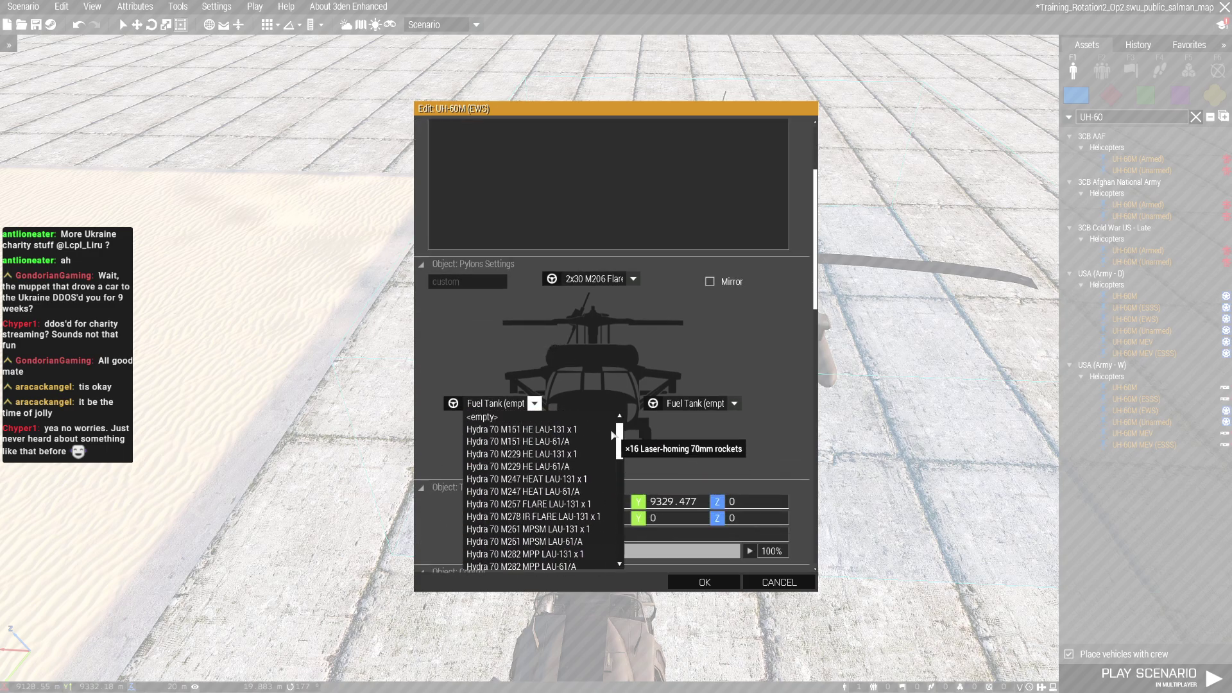
pyautogui.click(583, 417)
pyautogui.click(733, 403)
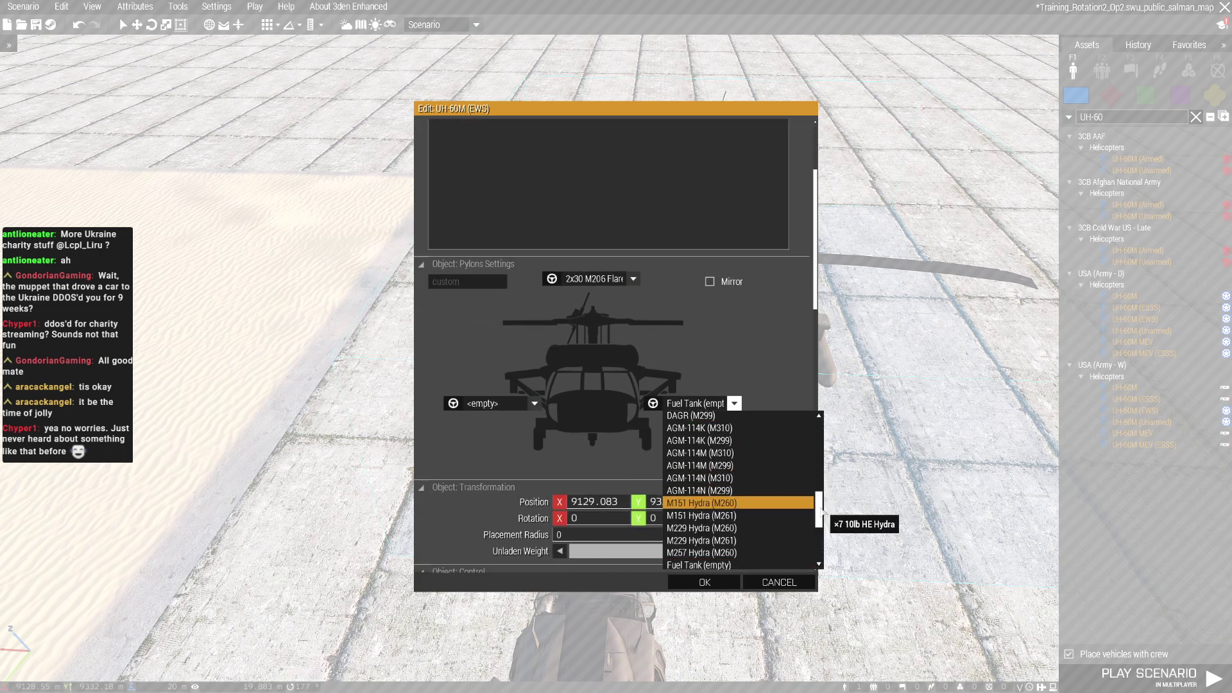
pyautogui.scroll(-1, 810, 445)
pyautogui.scroll(2, 809, 445)
pyautogui.click(722, 414)
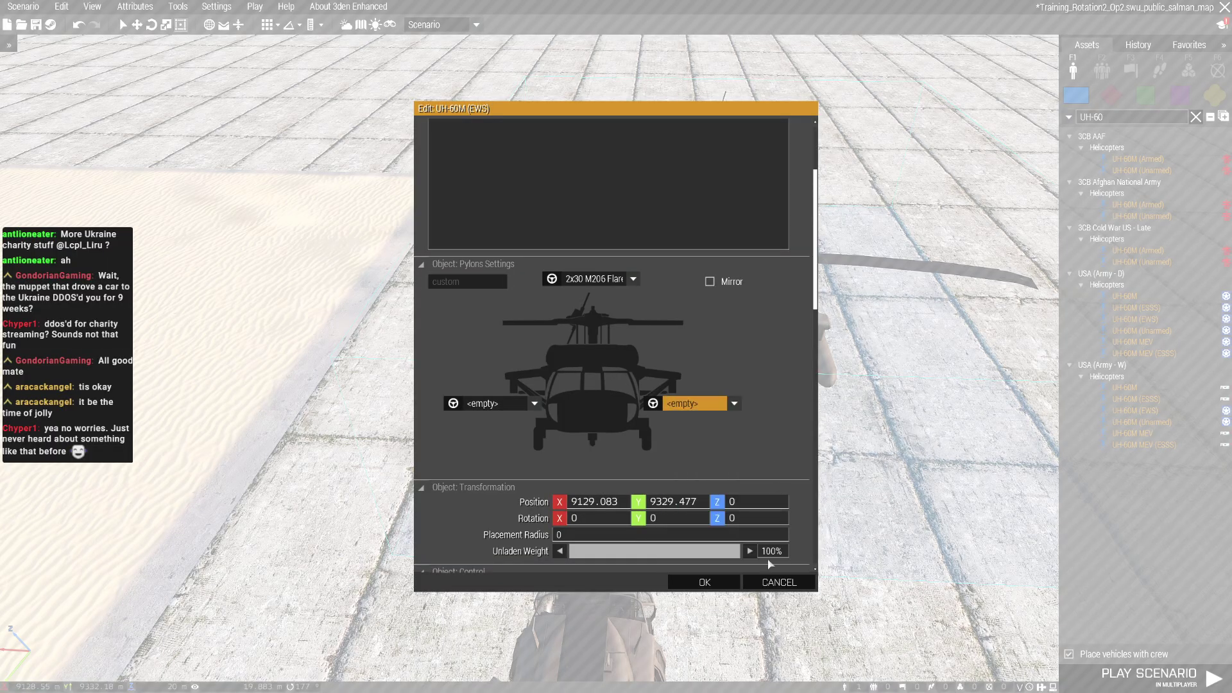
pyautogui.click(721, 584)
pyautogui.moveTo(720, 584); pyautogui.dragTo(523, 423, button='right')
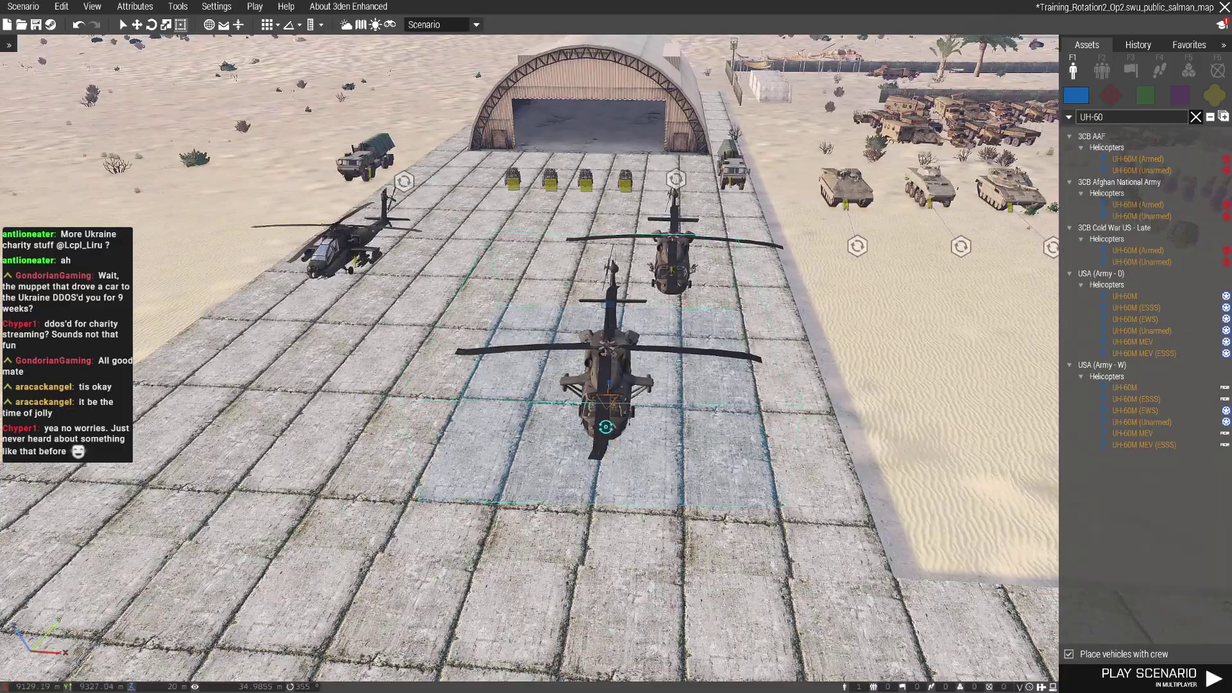
# Delete the middle UH-60M and move the front UH-60M into its spot
pyautogui.keyDown('shift'); pyautogui.moveTo(522, 423); pyautogui.dragTo(624, 394); pyautogui.keyUp('shift')
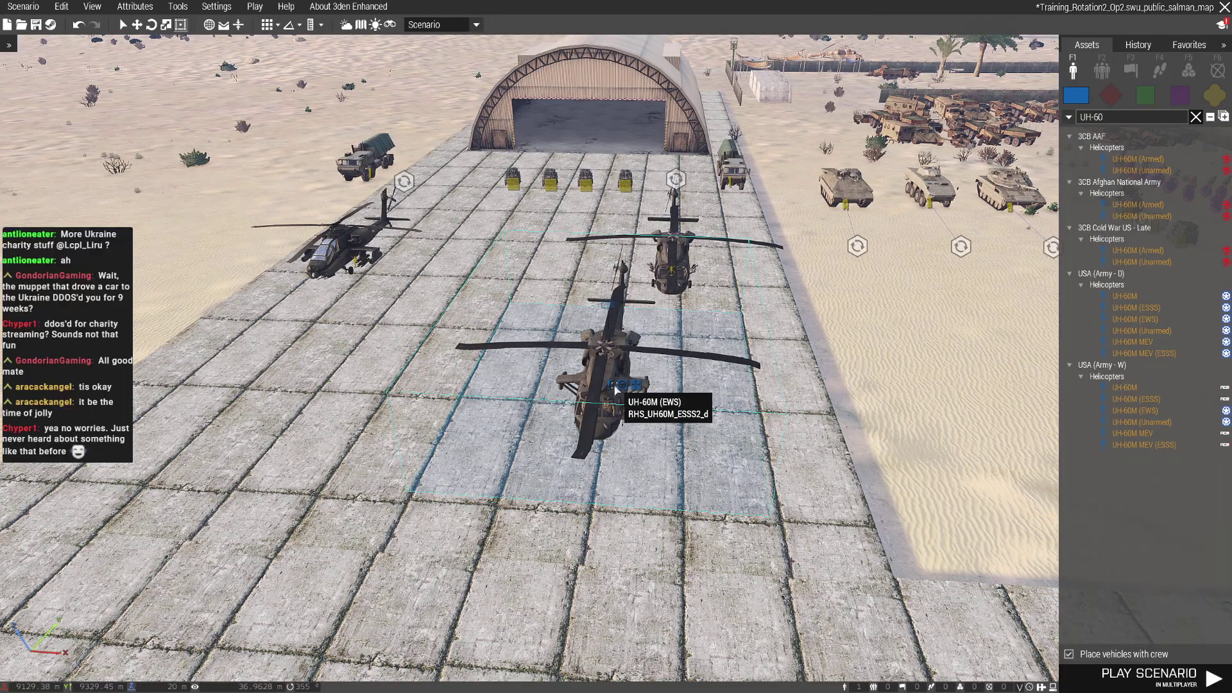
pyautogui.scroll(-5, 606, 424)
pyautogui.scroll(3, 597, 439)
pyautogui.scroll(3, 521, 477)
pyautogui.scroll(3, 488, 486)
pyautogui.scroll(-3, 488, 486)
pyautogui.scroll(-3, 635, 472)
pyautogui.scroll(-2, 664, 409)
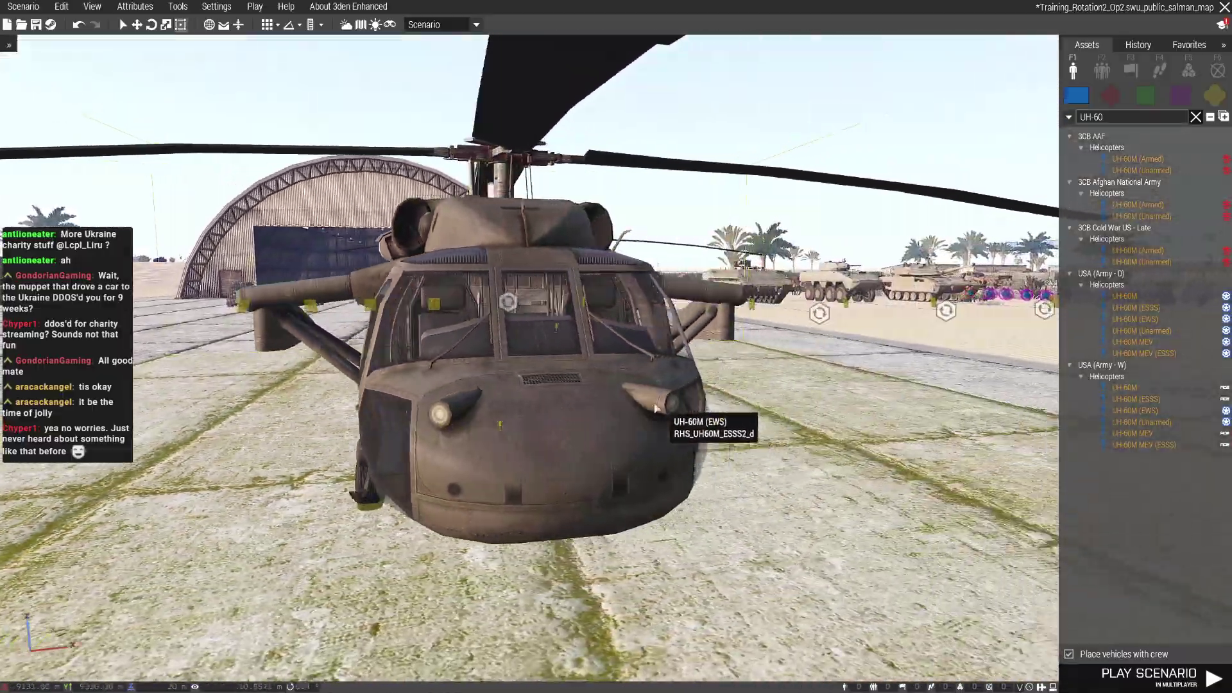
pyautogui.scroll(3, 638, 427)
pyautogui.scroll(3, 606, 454)
pyautogui.scroll(2, 591, 472)
pyautogui.scroll(2, 237, 453)
pyautogui.scroll(-3, 201, 469)
pyautogui.scroll(-3, 510, 443)
pyautogui.scroll(-2, 689, 409)
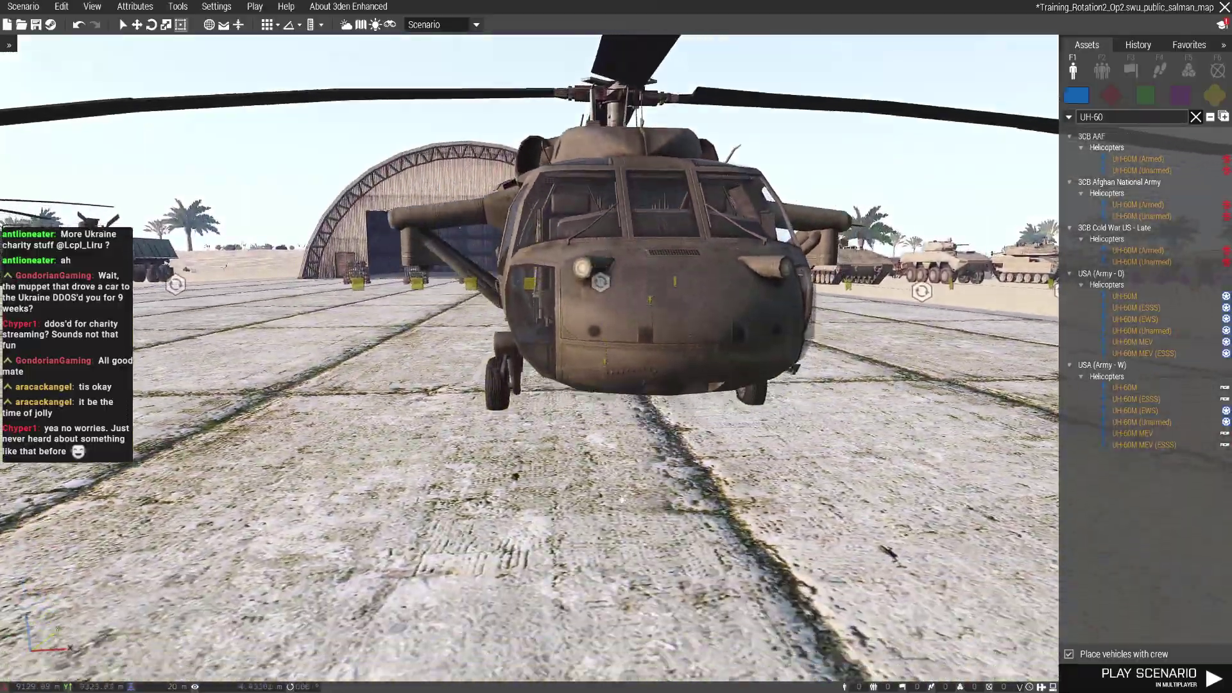
pyautogui.scroll(3, 616, 386)
pyautogui.scroll(2, 616, 385)
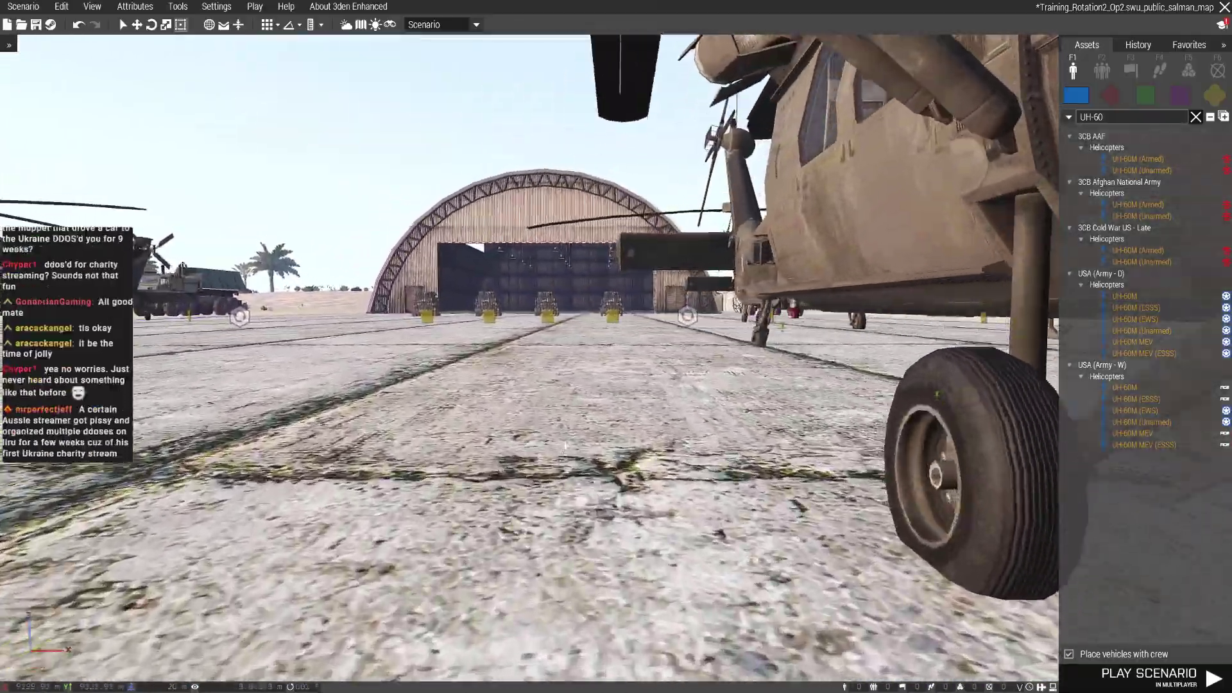
pyautogui.moveTo(616, 385); pyautogui.dragTo(697, 420, button='right')
pyautogui.scroll(-2, 697, 419)
pyautogui.scroll(2, 674, 424)
pyautogui.scroll(2, 616, 443)
pyautogui.scroll(3, 546, 461)
pyautogui.scroll(-3, 545, 460)
pyautogui.scroll(-3, 529, 472)
pyautogui.scroll(-3, 578, 492)
pyautogui.scroll(-4, 512, 502)
pyautogui.scroll(2, 511, 504)
pyautogui.scroll(3, 482, 477)
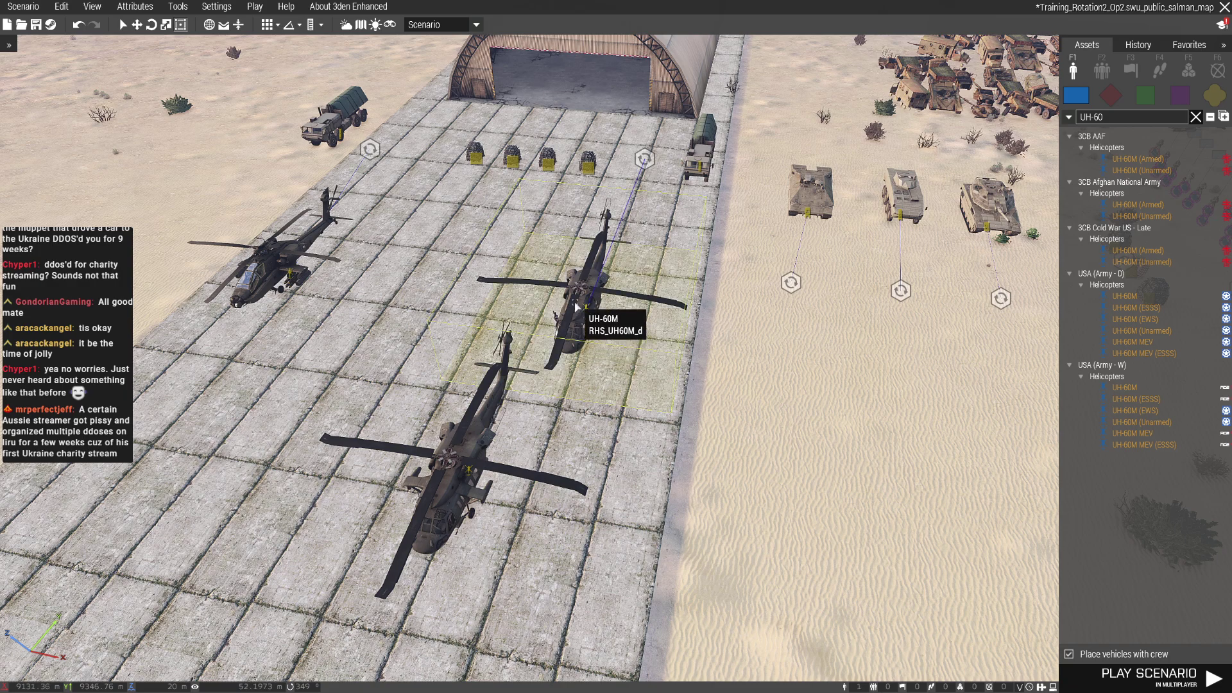
pyautogui.click(575, 307)
pyautogui.press('Delete')
pyautogui.moveTo(490, 478); pyautogui.dragTo(595, 325)
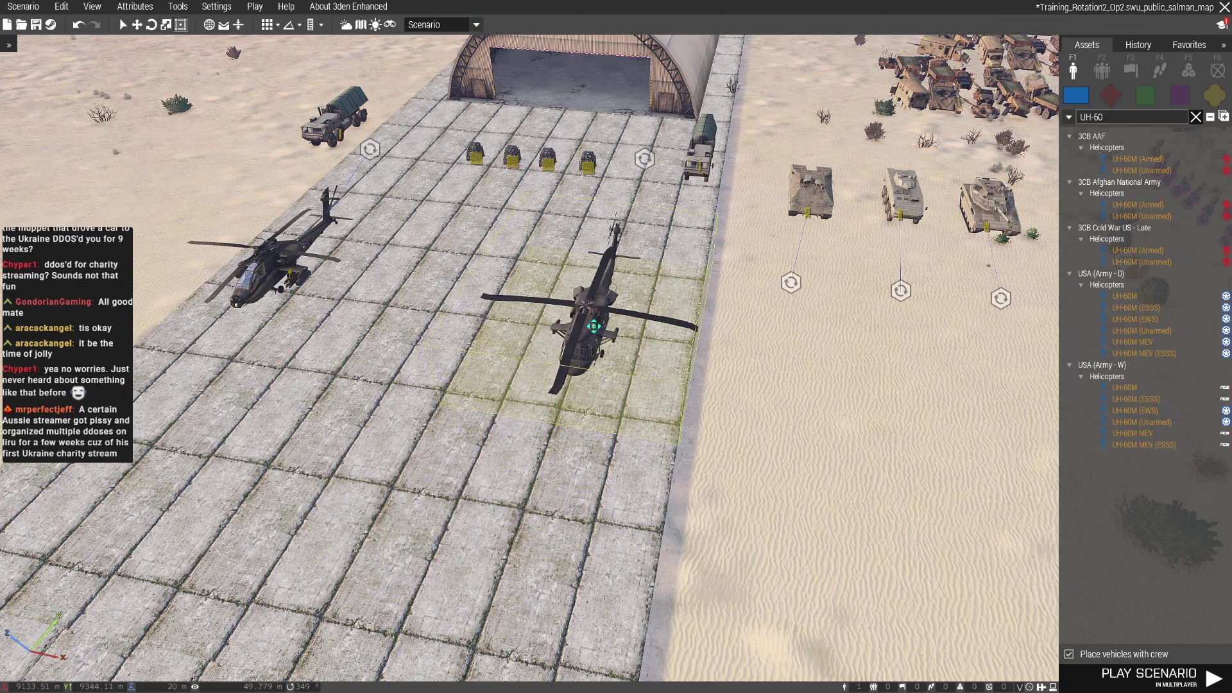
# Start a Sync to link from the Vehicle Respawn module toward the UH-60M (EWS)
pyautogui.rightClick(643, 158)
pyautogui.moveTo(731, 157)
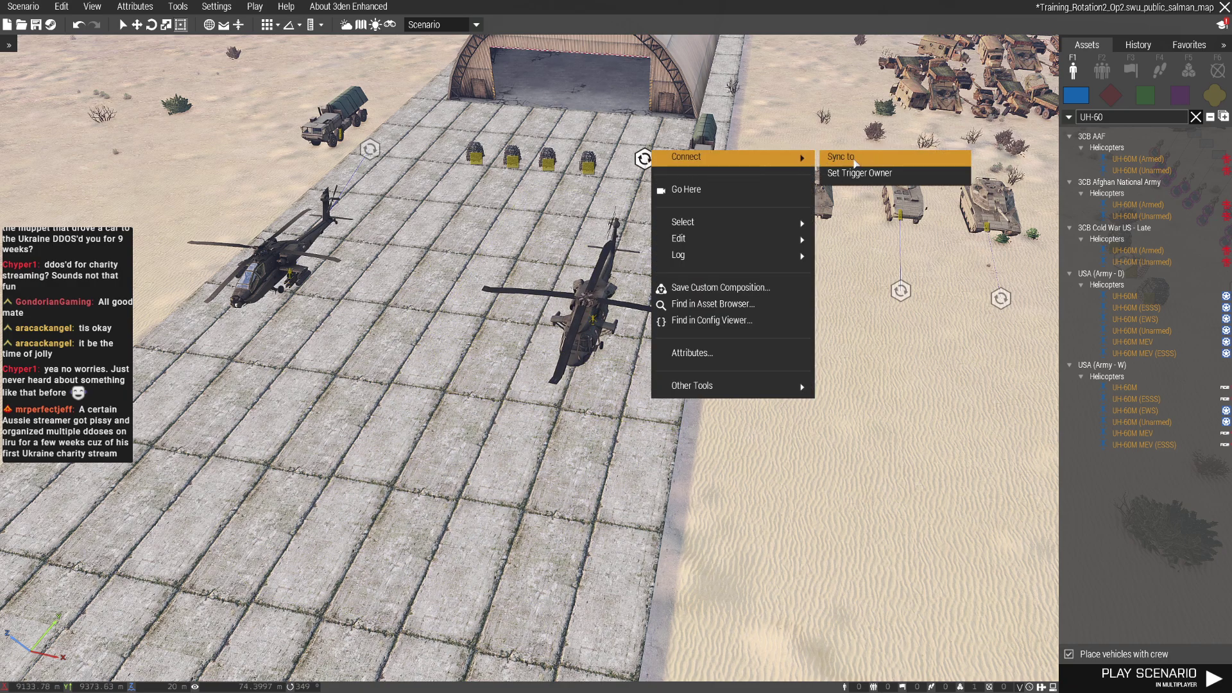
pyautogui.click(854, 163)
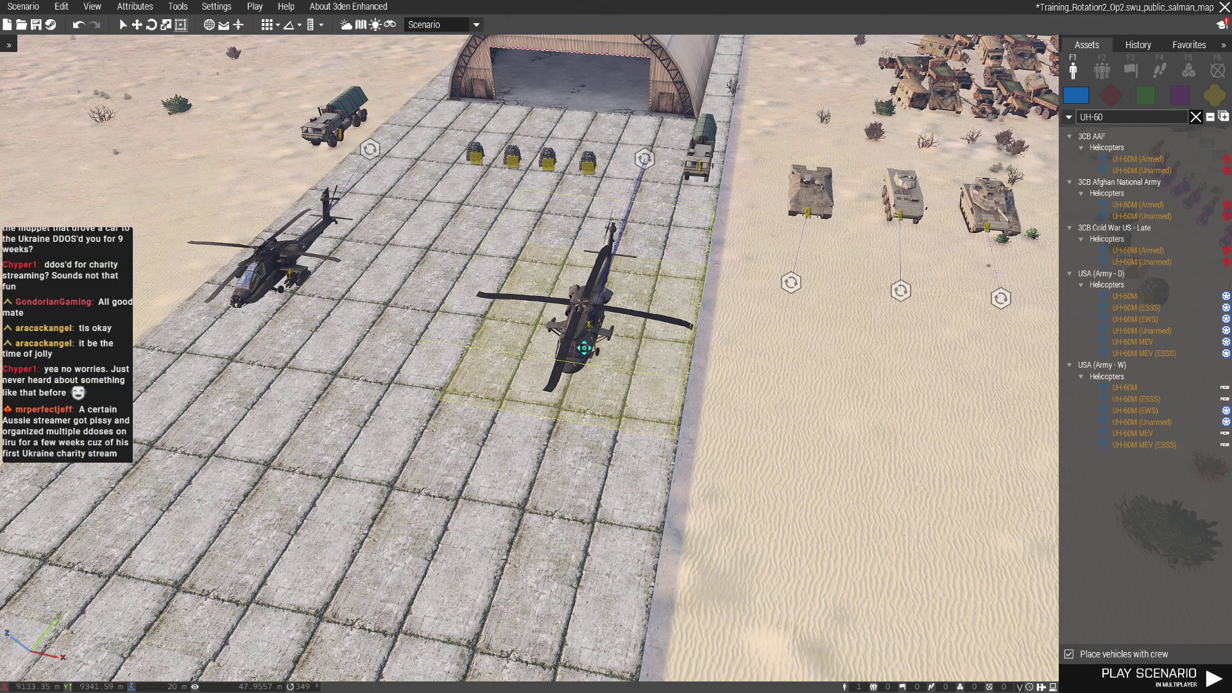
pyautogui.press('d')
pyautogui.scroll(5, 664, 388)
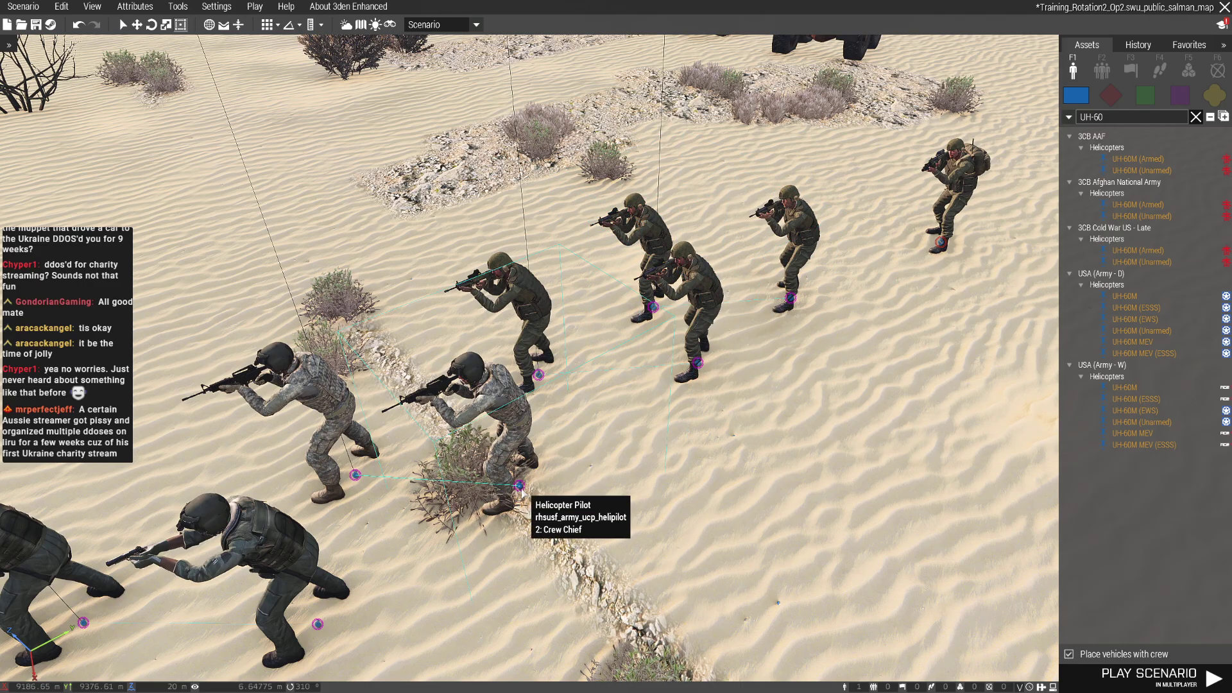
pyautogui.moveTo(521, 487); pyautogui.dragTo(352, 390, button='right')
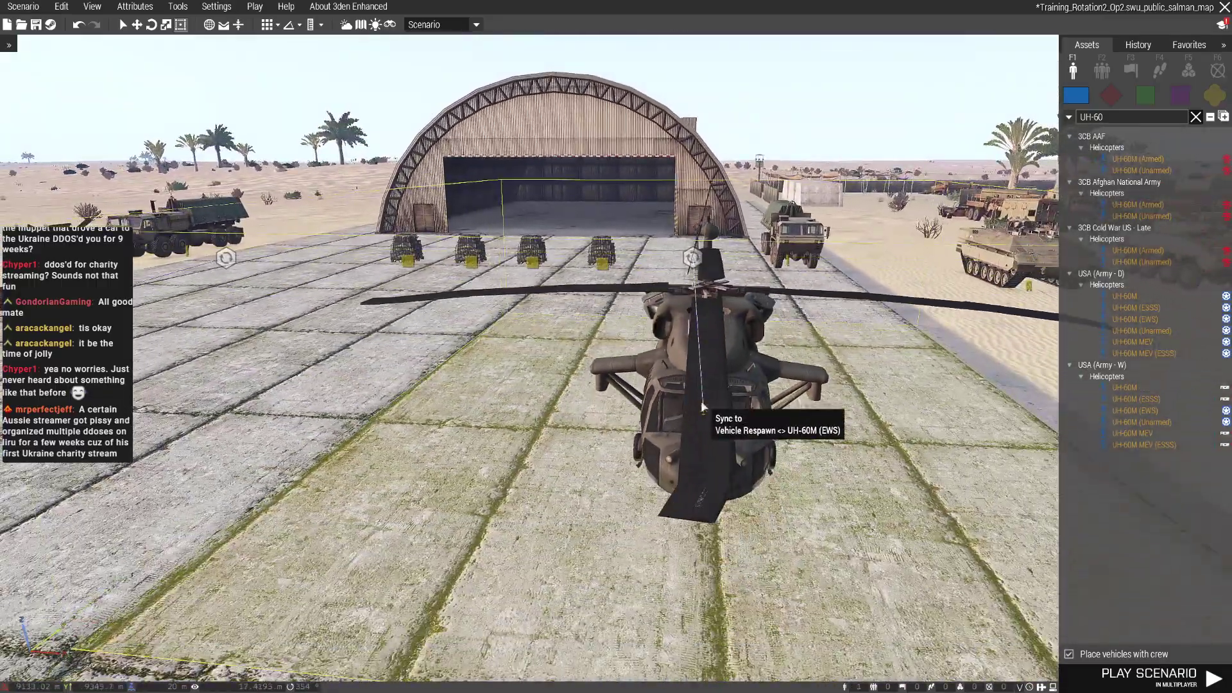
# Complete the respawn sync on the UH-60M (EWS), then review and close its attributes
pyautogui.click(703, 409)
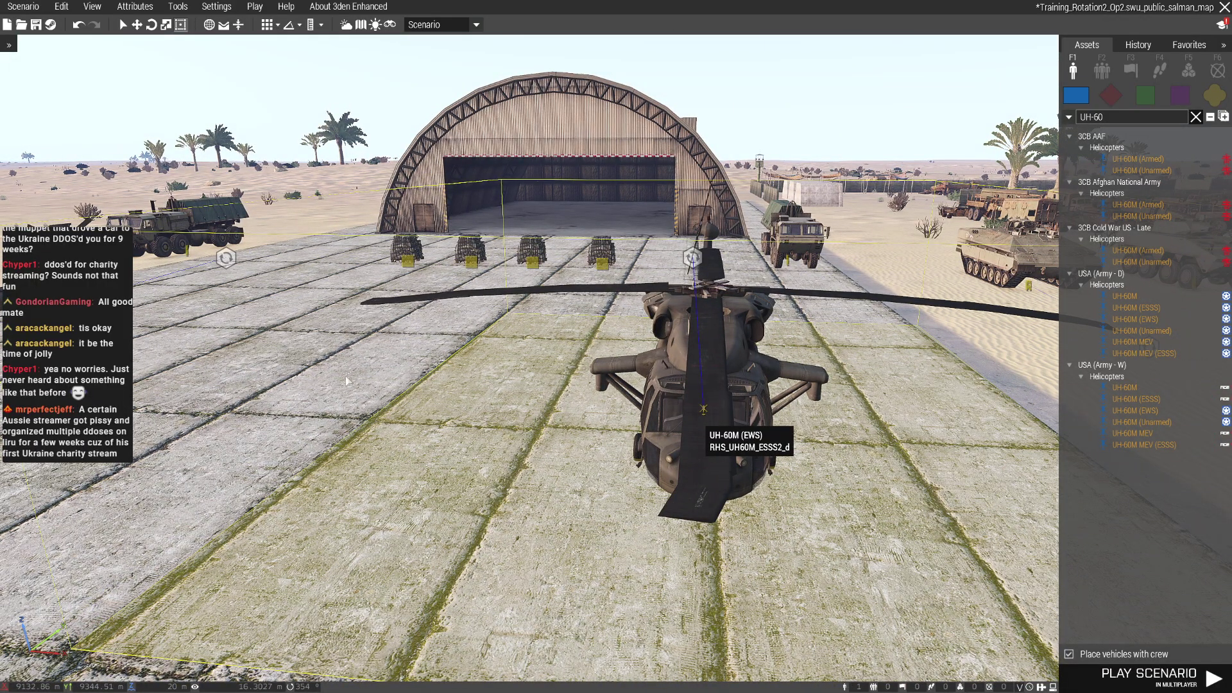
pyautogui.doubleClick(703, 409)
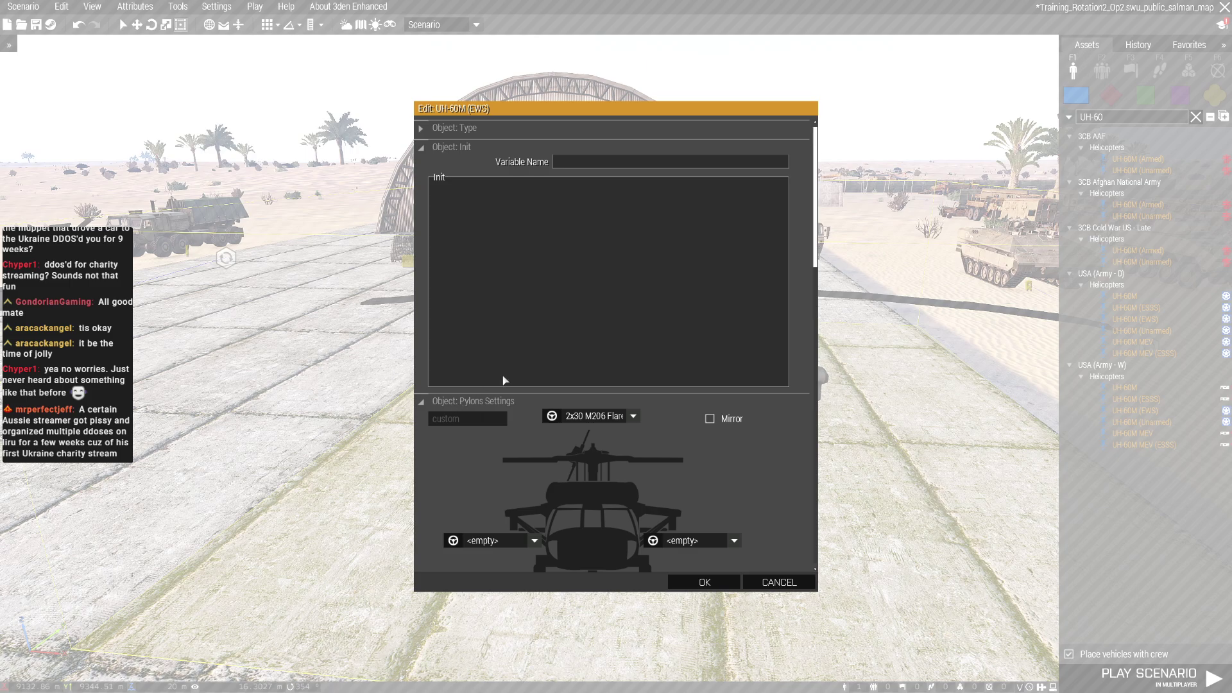
pyautogui.scroll(-3, 503, 378)
pyautogui.scroll(-2, 502, 380)
pyautogui.scroll(-3, 503, 380)
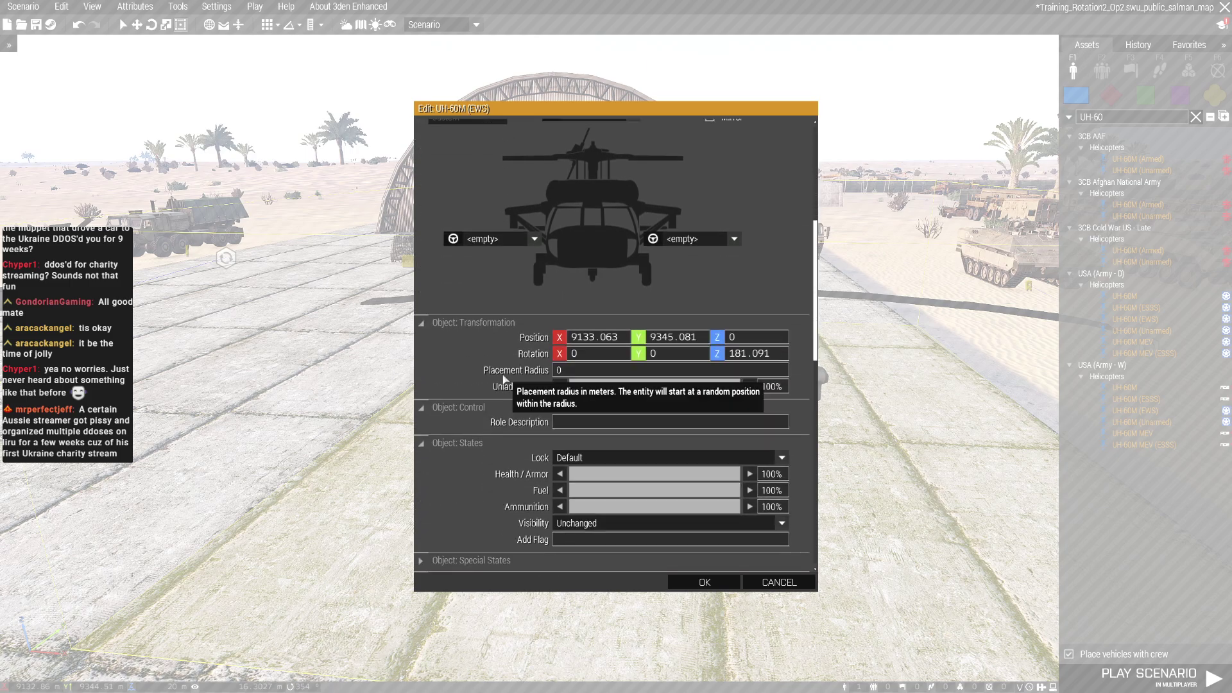
pyautogui.scroll(-2, 502, 378)
pyautogui.scroll(-3, 504, 377)
pyautogui.scroll(-4, 503, 376)
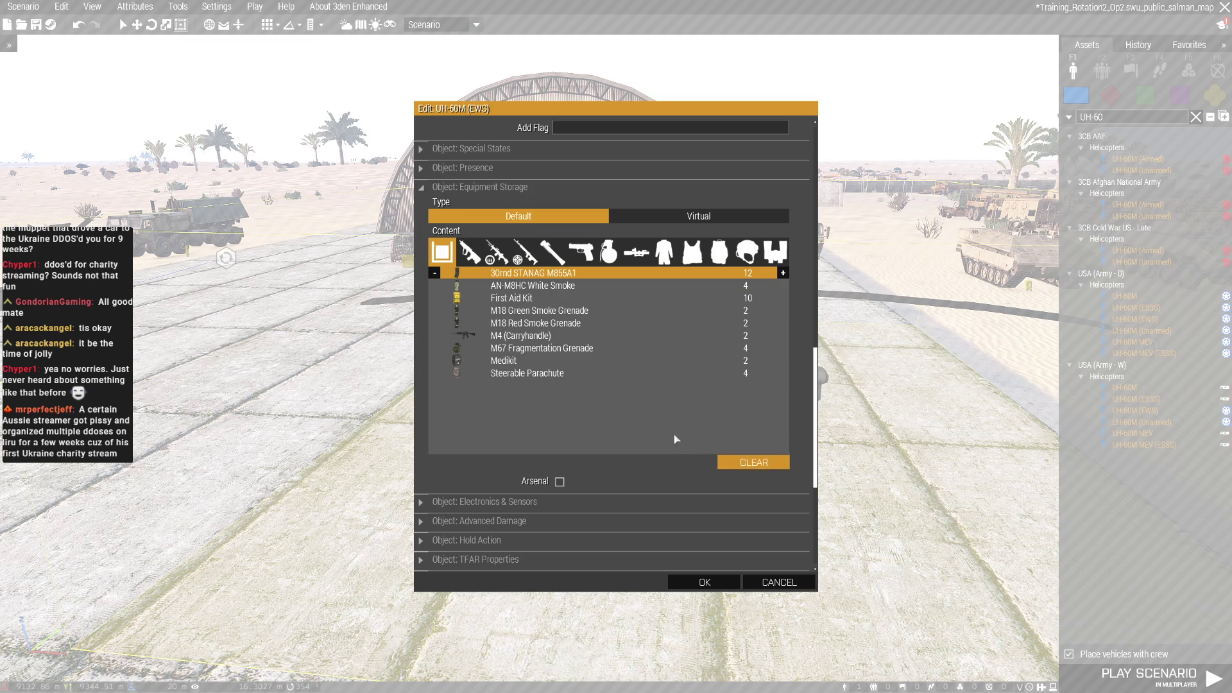
pyautogui.scroll(-3, 675, 439)
pyautogui.scroll(-2, 661, 426)
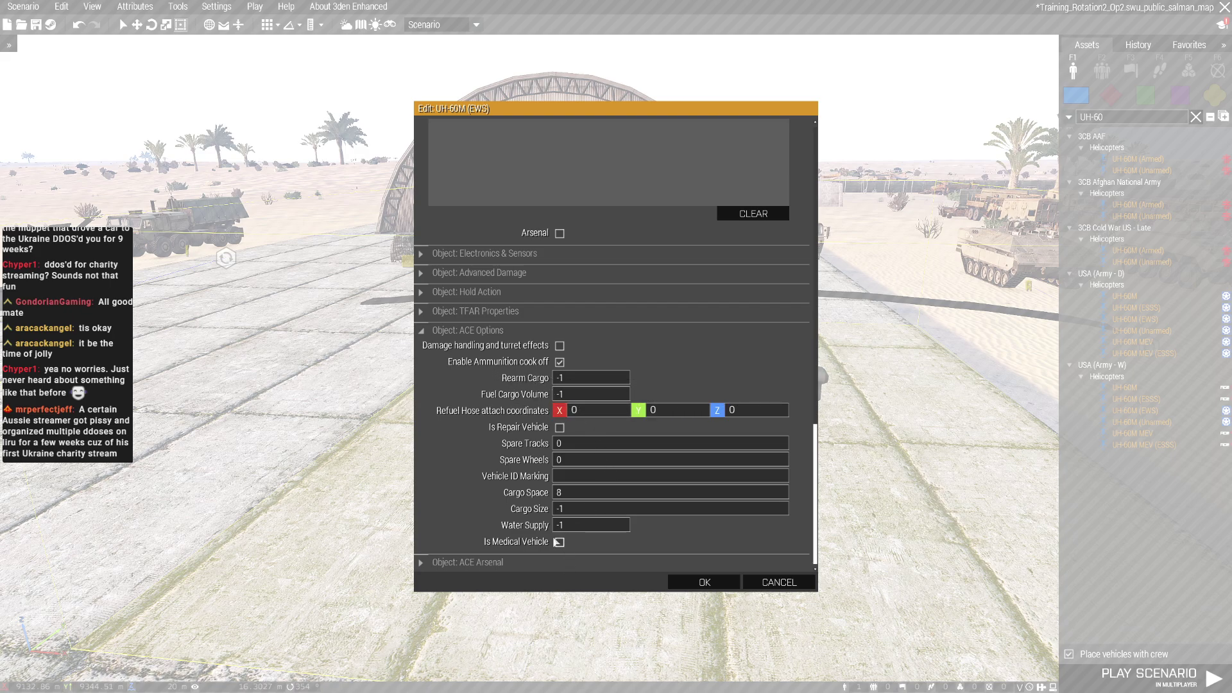
pyautogui.click(692, 583)
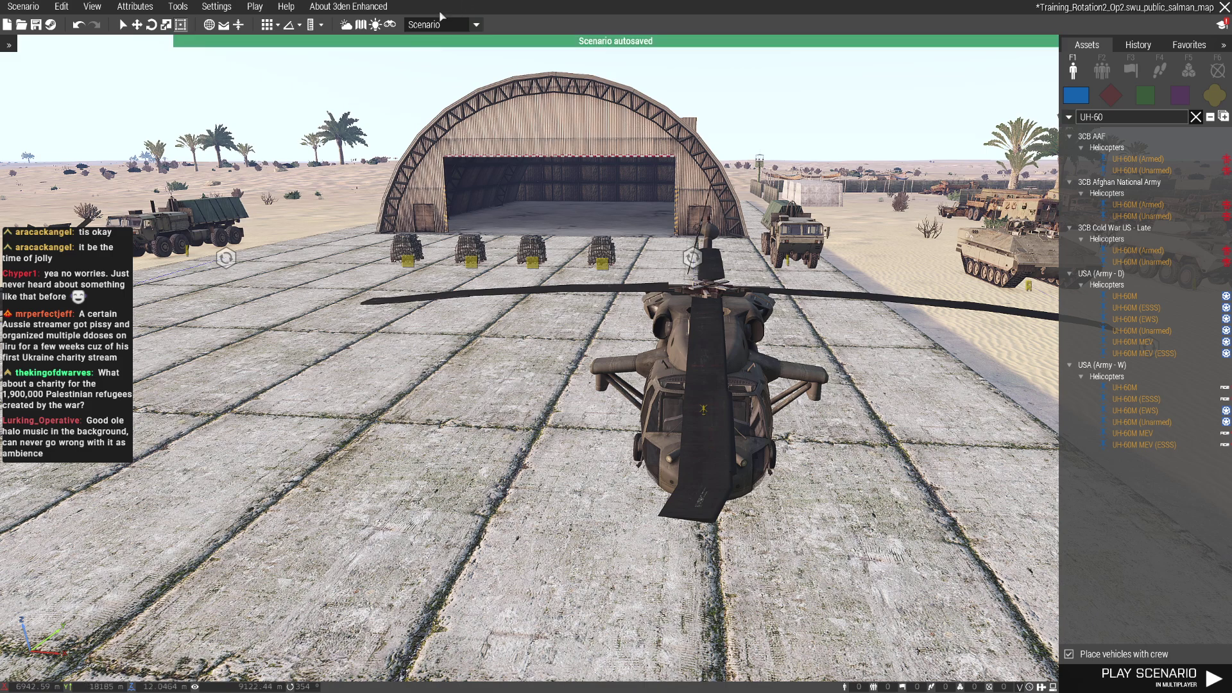
# Play the mission in multiplayer, taking the Command Team Officer slot
pyautogui.click(269, 9)
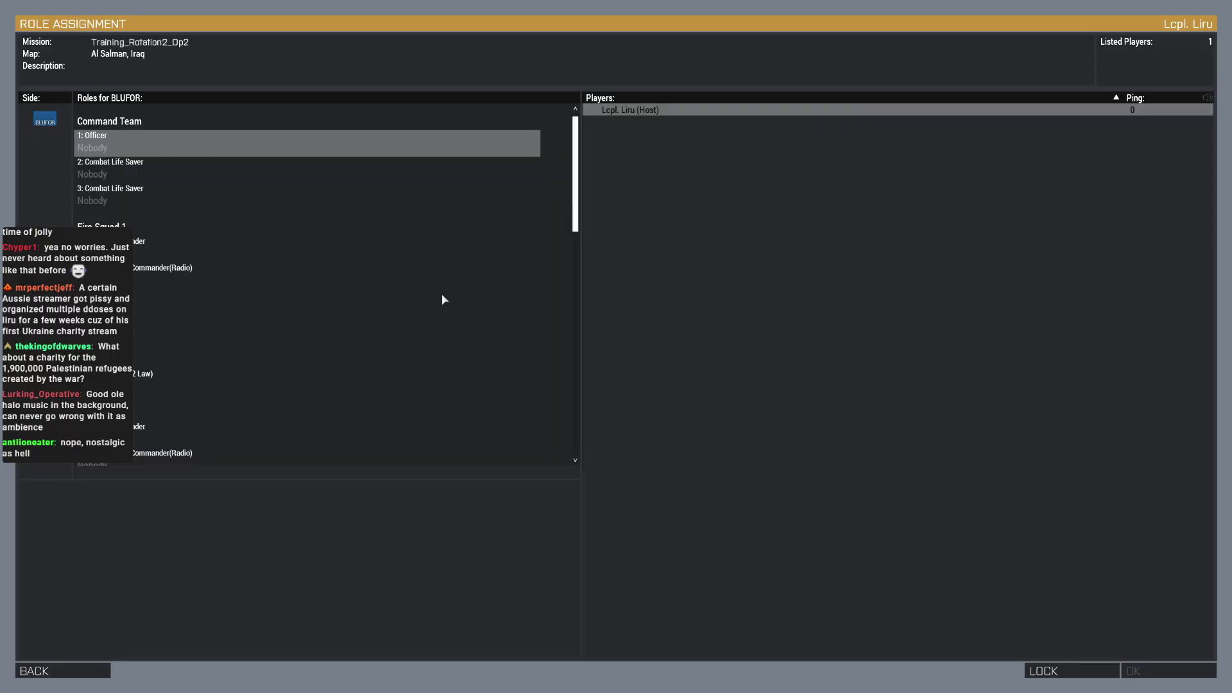
pyautogui.scroll(-5, 451, 380)
pyautogui.scroll(-3, 295, 388)
pyautogui.scroll(3, 228, 421)
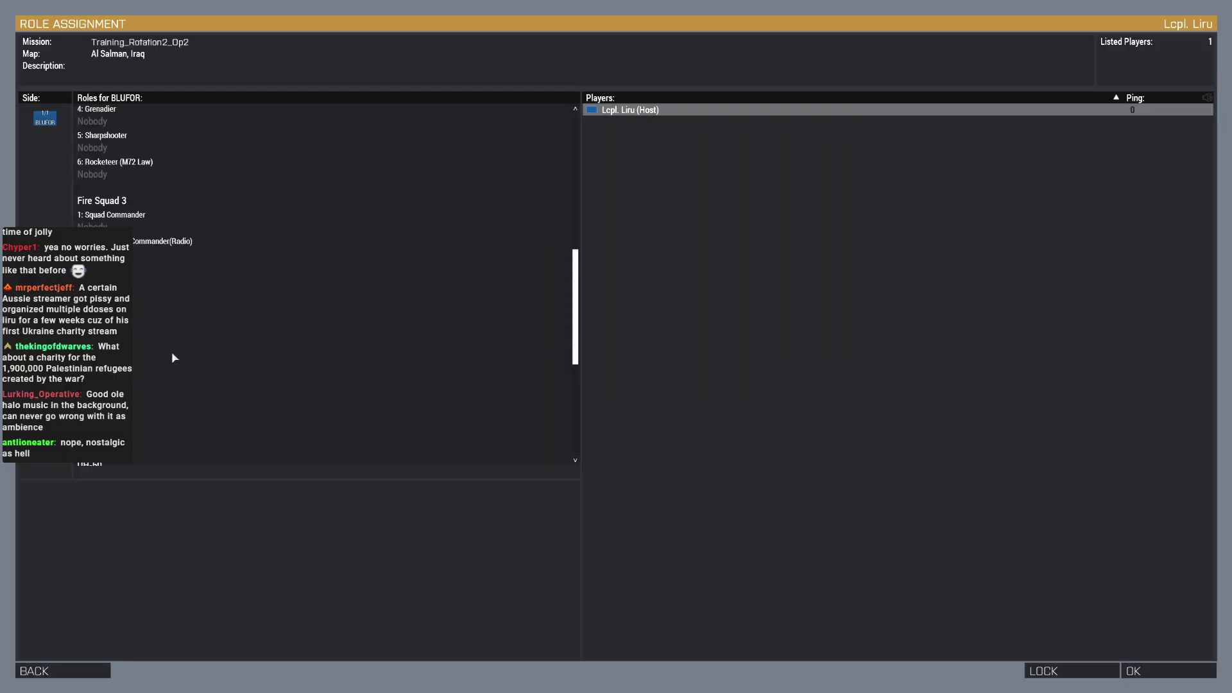
pyautogui.scroll(5, 174, 357)
pyautogui.click(118, 152)
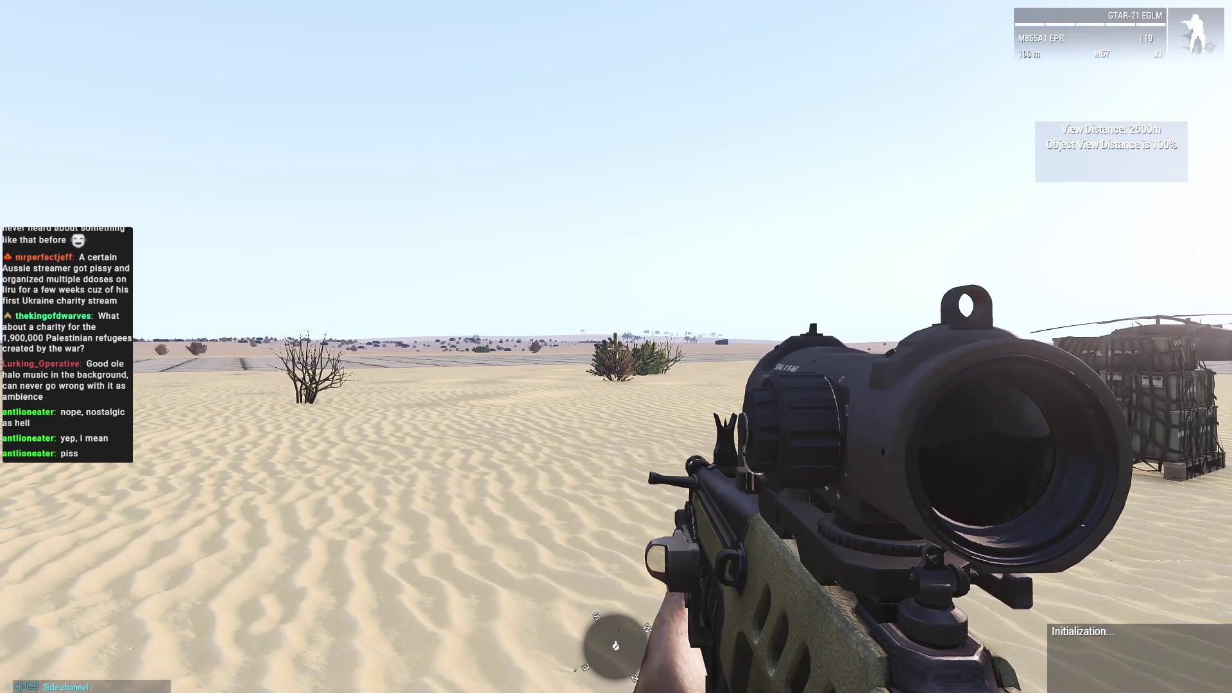
# Respawn the player from the pause menu at the Base location
pyautogui.press('f')
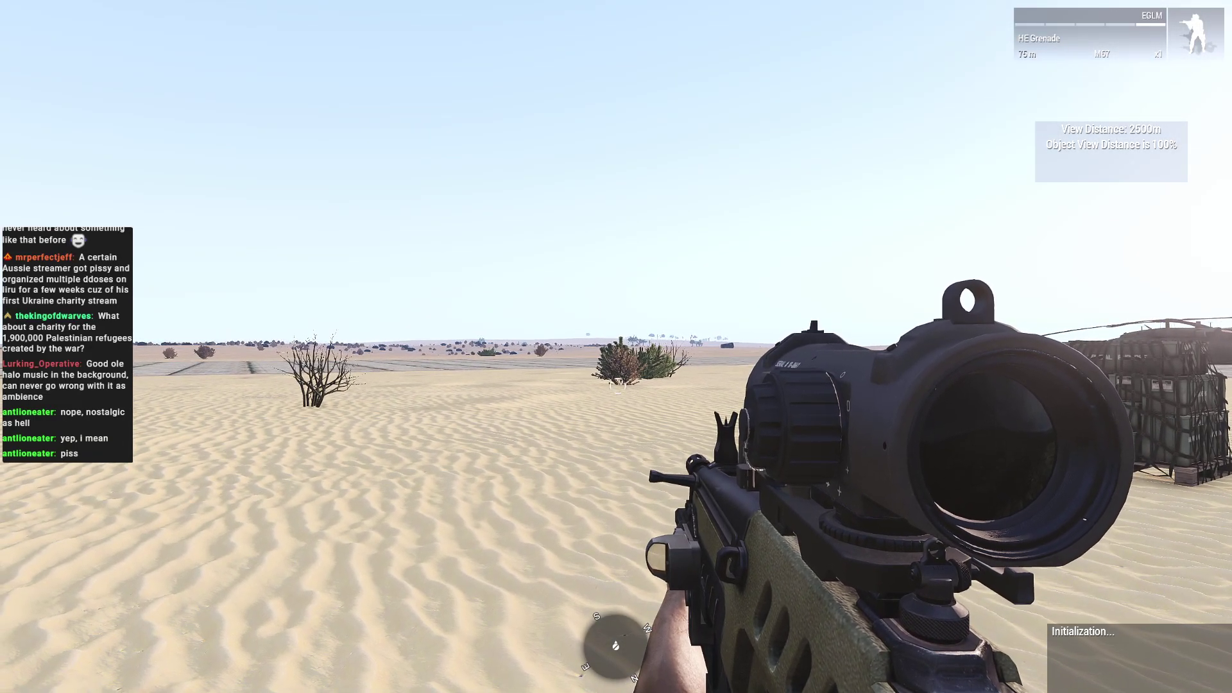
pyautogui.press('Escape')
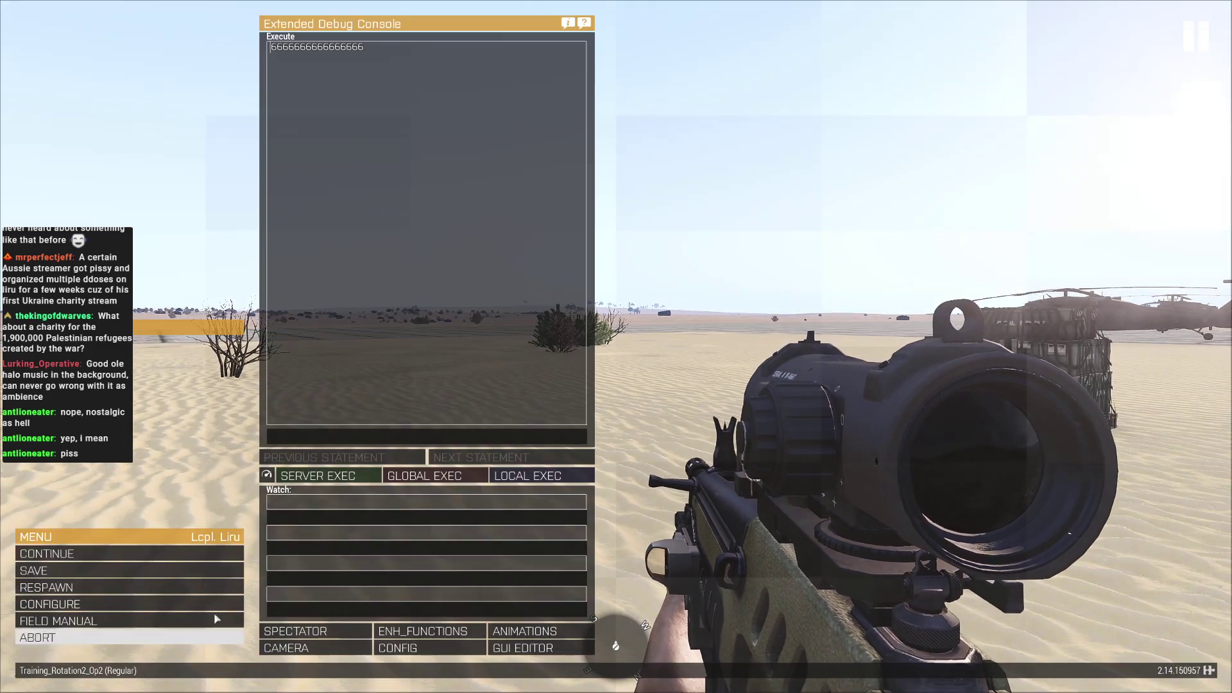
pyautogui.click(116, 588)
pyautogui.click(492, 375)
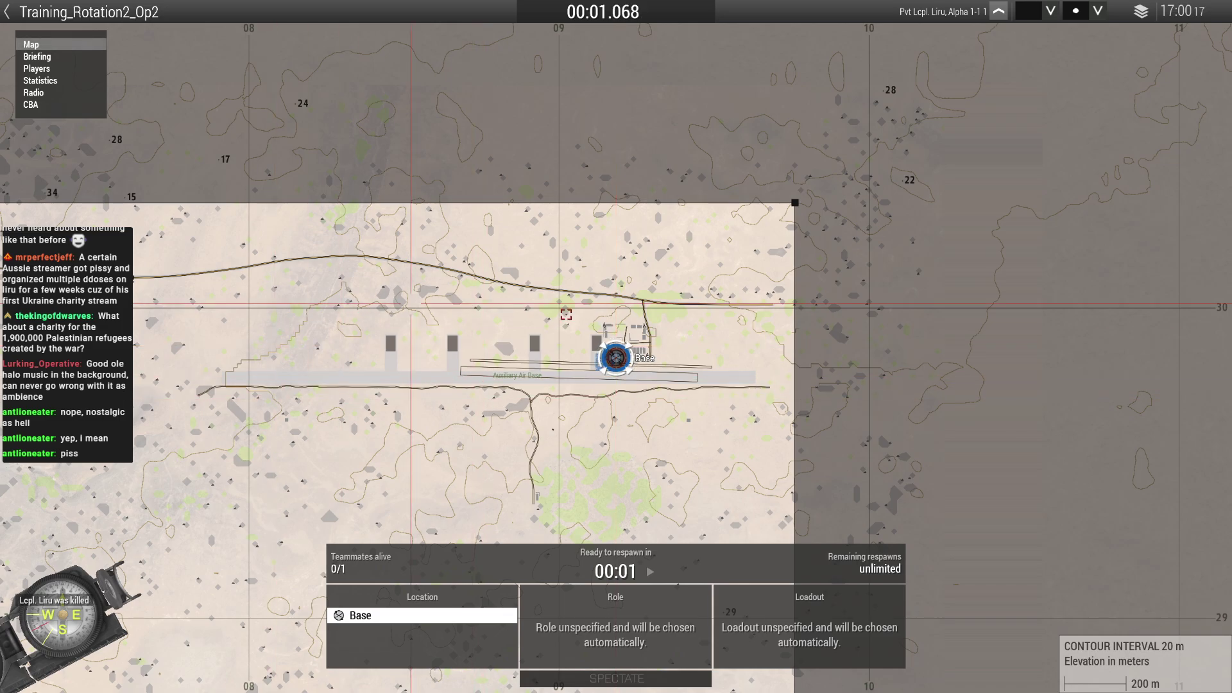
pyautogui.scroll(3, 726, 332)
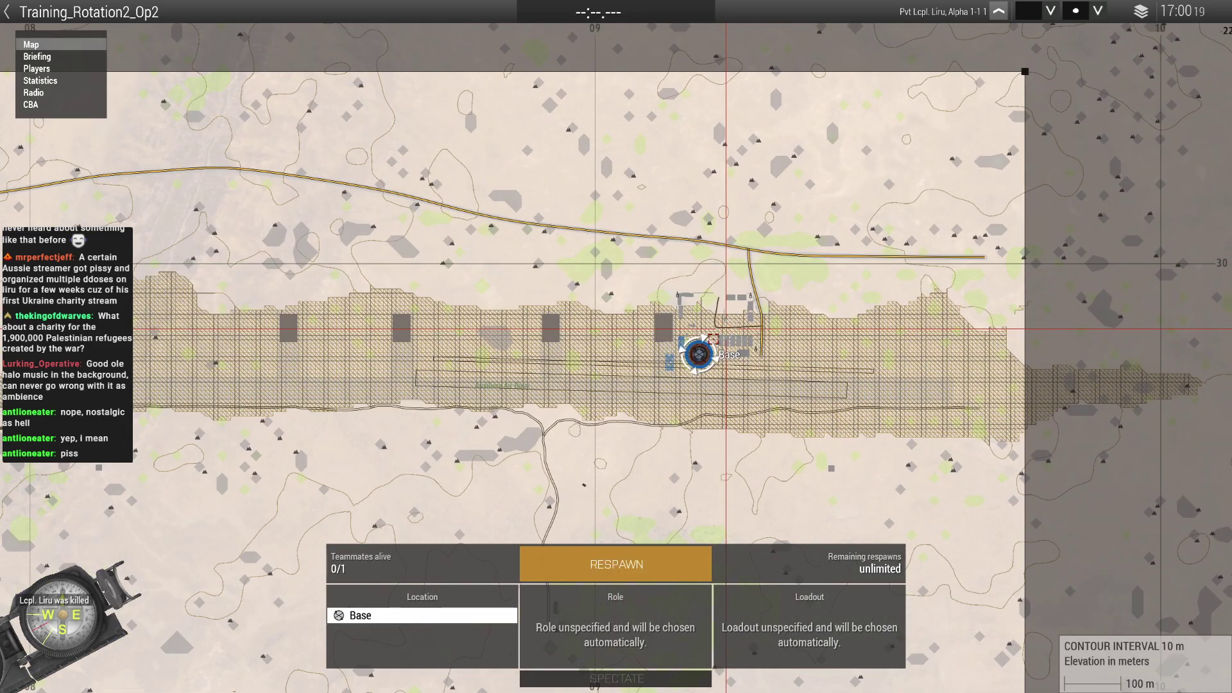
pyautogui.scroll(2, 726, 331)
pyautogui.click(616, 564)
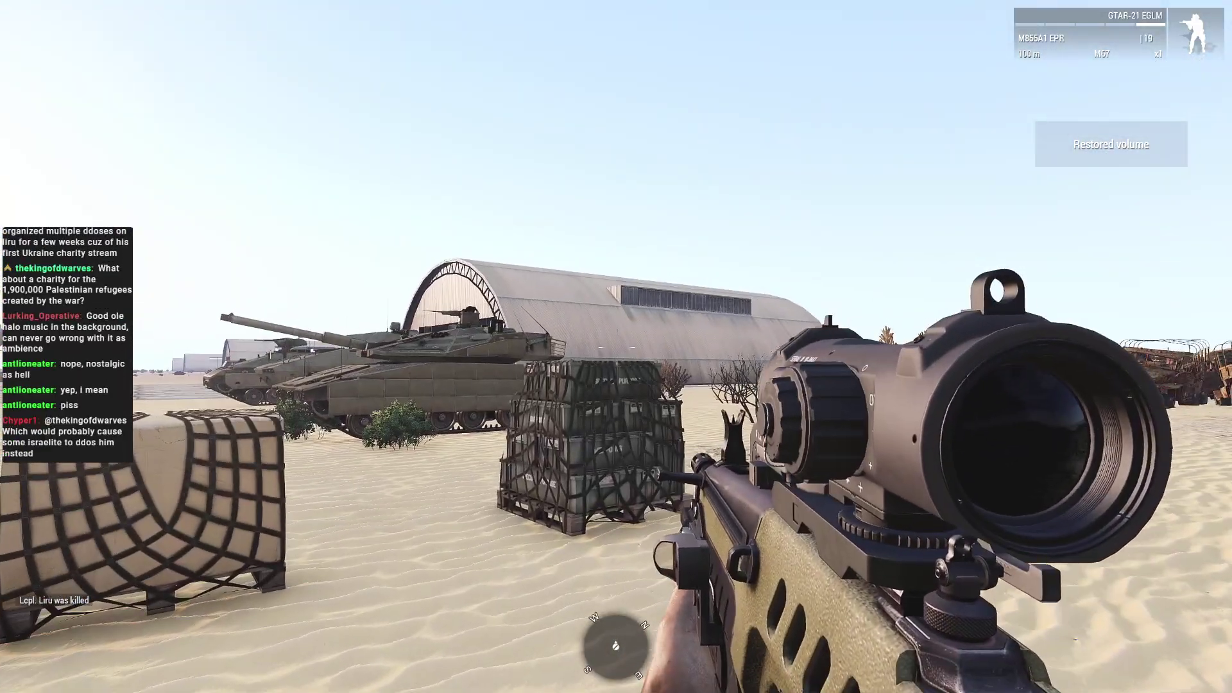
# Abort the running mission and confirm ending it
pyautogui.press('Escape')
pyautogui.click(38, 638)
pyautogui.click(479, 332)
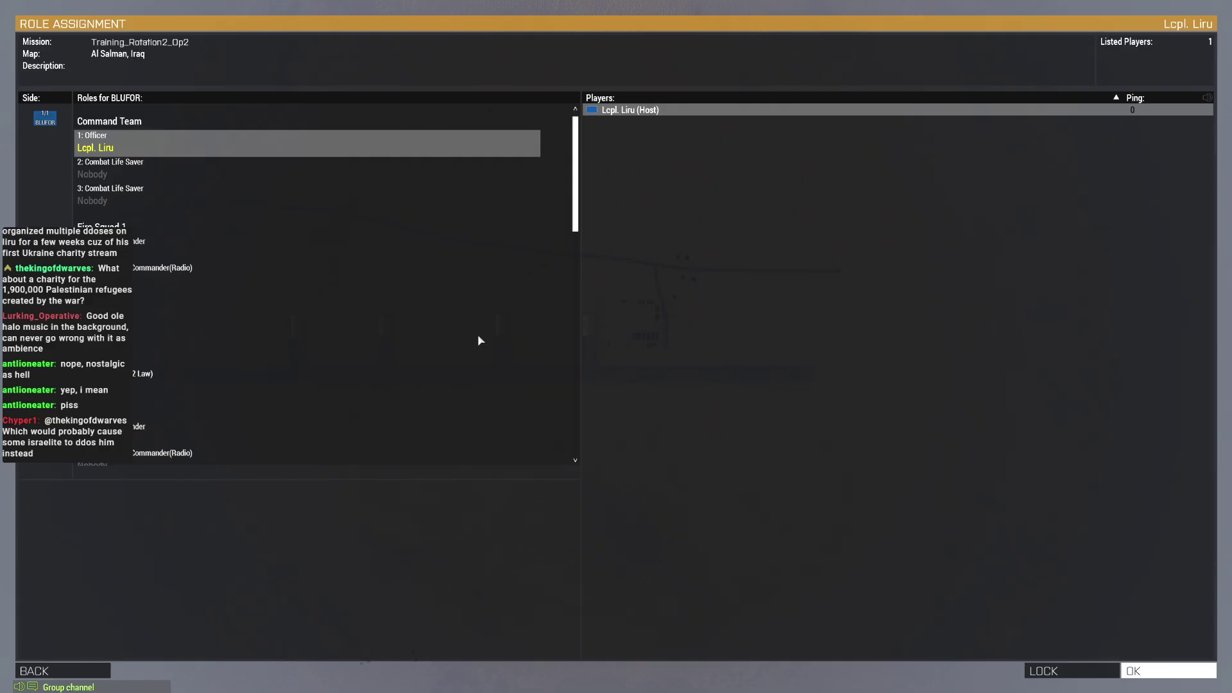
# Place a NATO - BLUFOR HQ marker on the airbase in the 2D map
pyautogui.press('Escape')
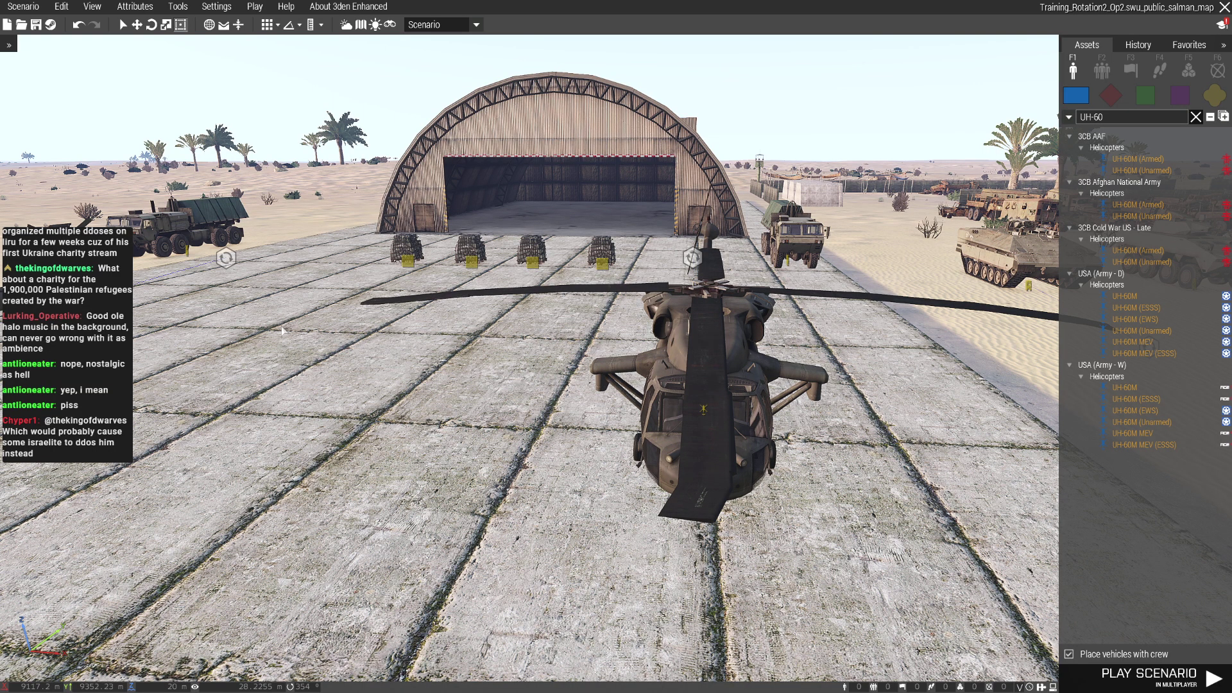
pyautogui.scroll(-10, 616, 385)
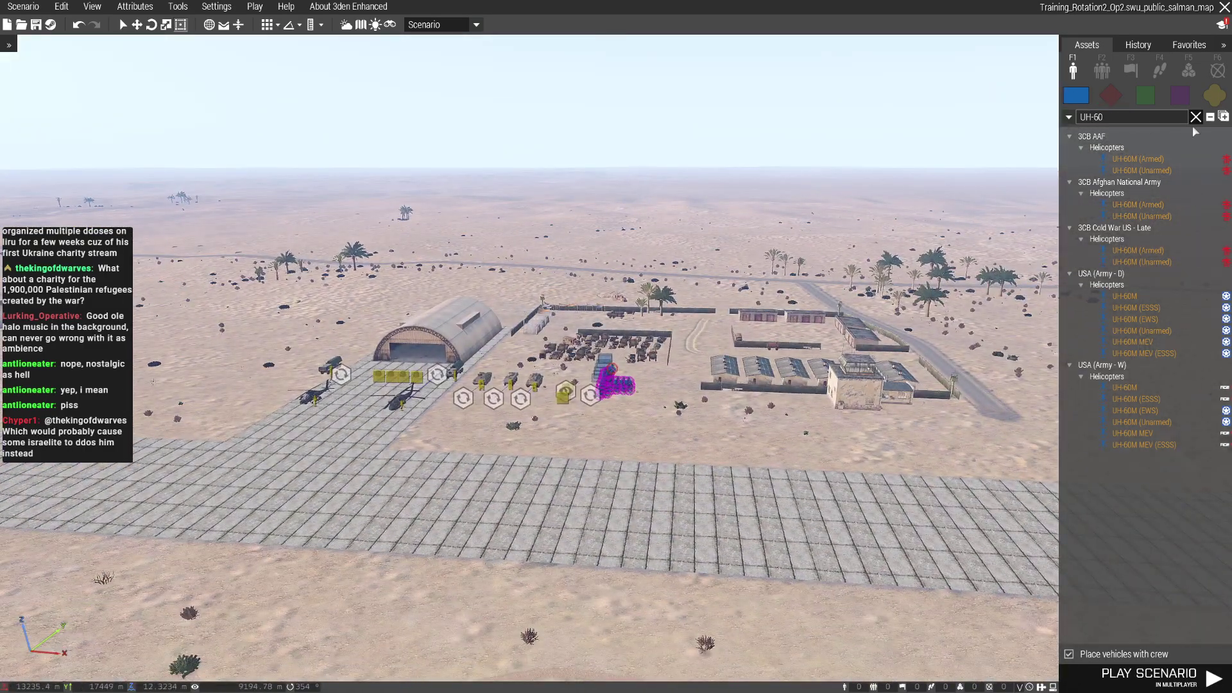
pyautogui.click(1218, 70)
pyautogui.press('m')
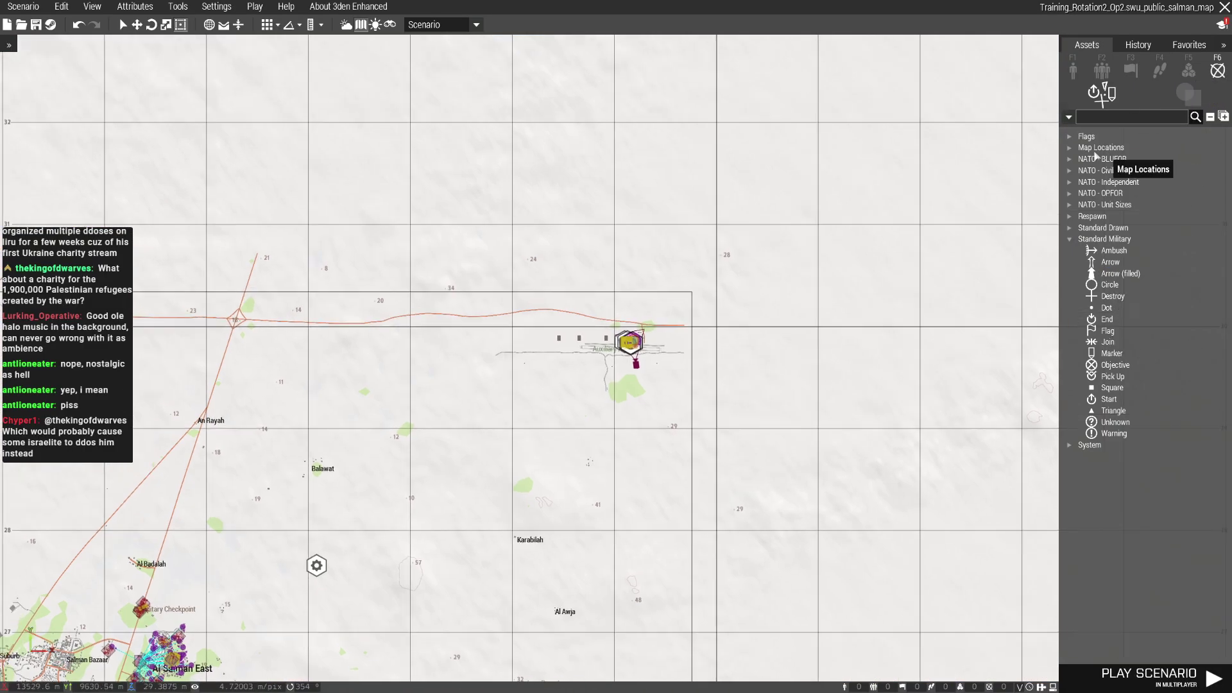
pyautogui.click(1070, 159)
pyautogui.click(1108, 215)
pyautogui.scroll(2, 592, 342)
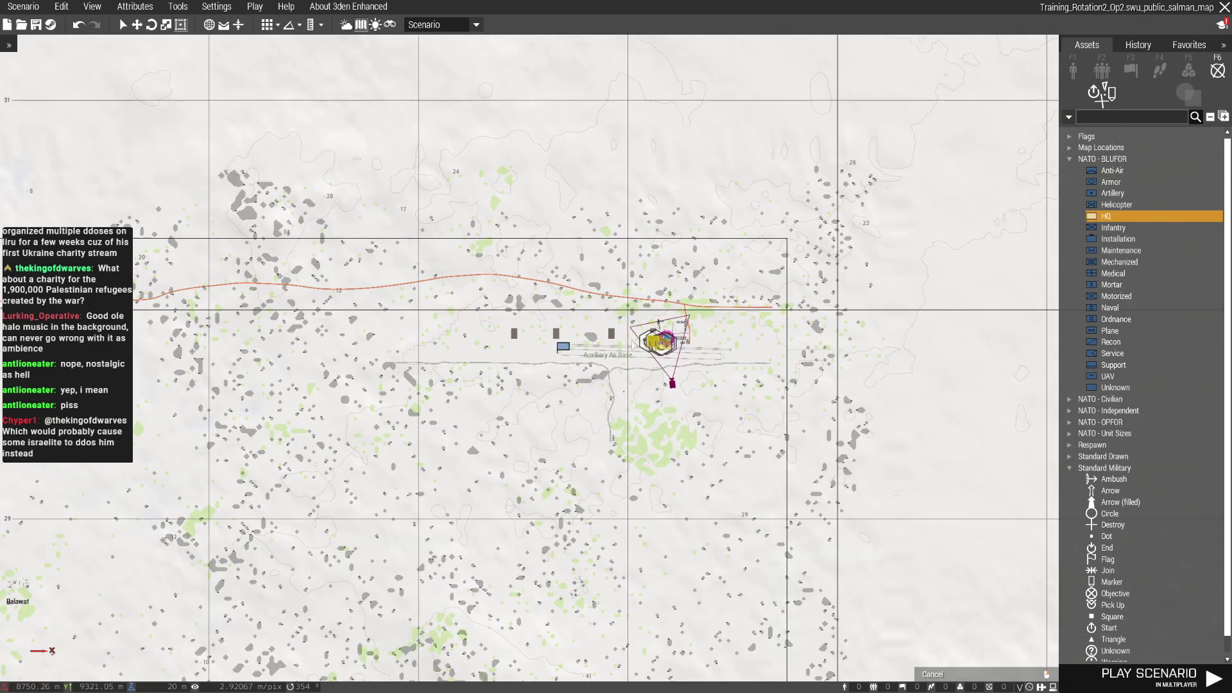
pyautogui.click(665, 345)
pyautogui.scroll(-4, 635, 492)
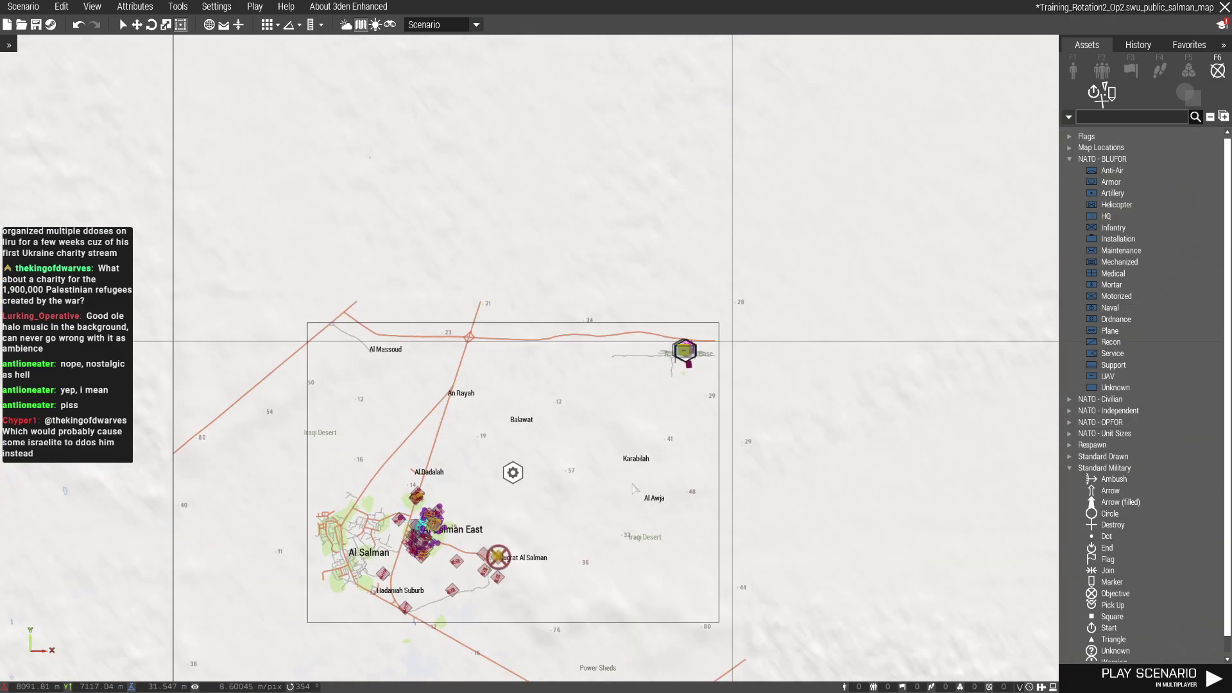
pyautogui.scroll(2, 635, 489)
pyautogui.scroll(2, 911, 387)
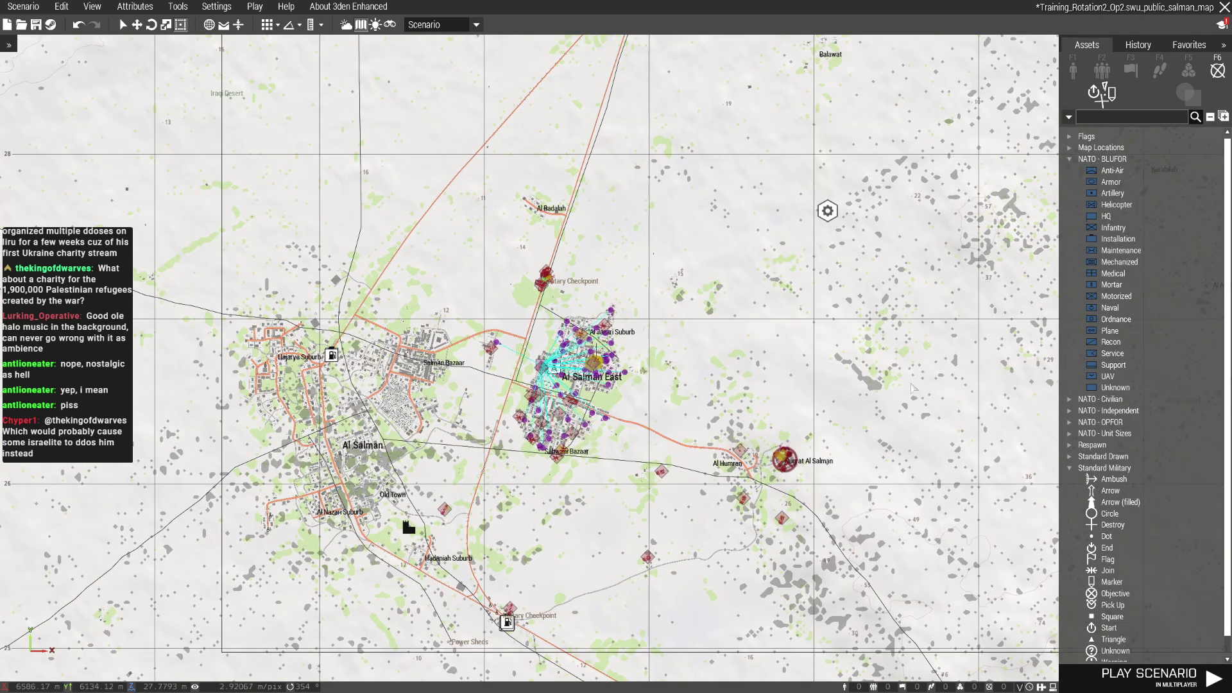
pyautogui.moveTo(911, 387); pyautogui.dragTo(790, 385, button='right')
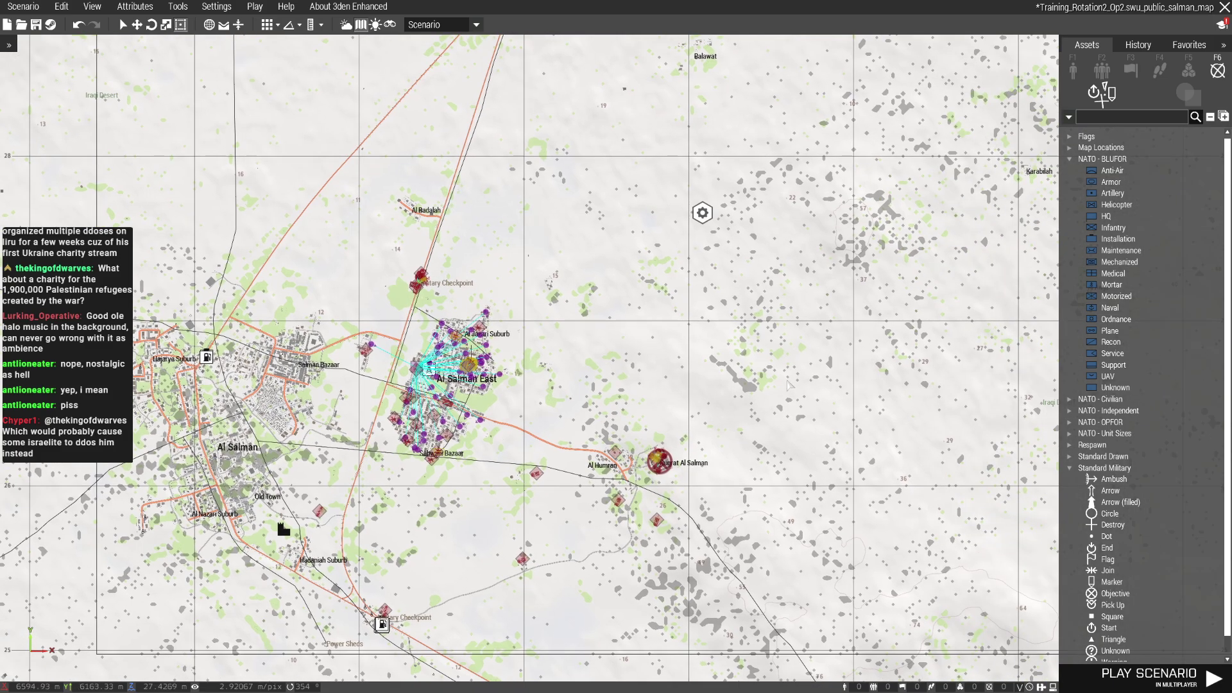
pyautogui.moveTo(790, 300); pyautogui.dragTo(474, 366, button='right')
pyautogui.scroll(-3, 661, 315)
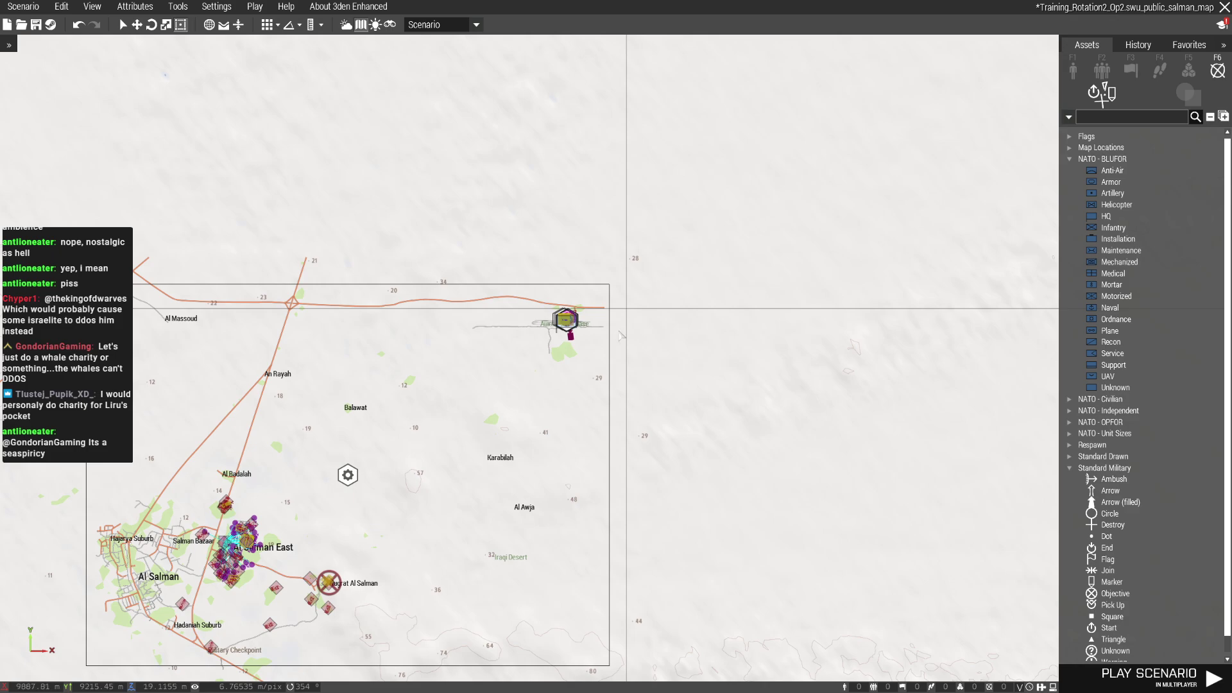
# Widen the large area marker over the region toward the right
pyautogui.moveTo(627, 309); pyautogui.dragTo(656, 223, button='right')
pyautogui.click(428, 409)
pyautogui.moveTo(639, 389); pyautogui.dragTo(747, 389)
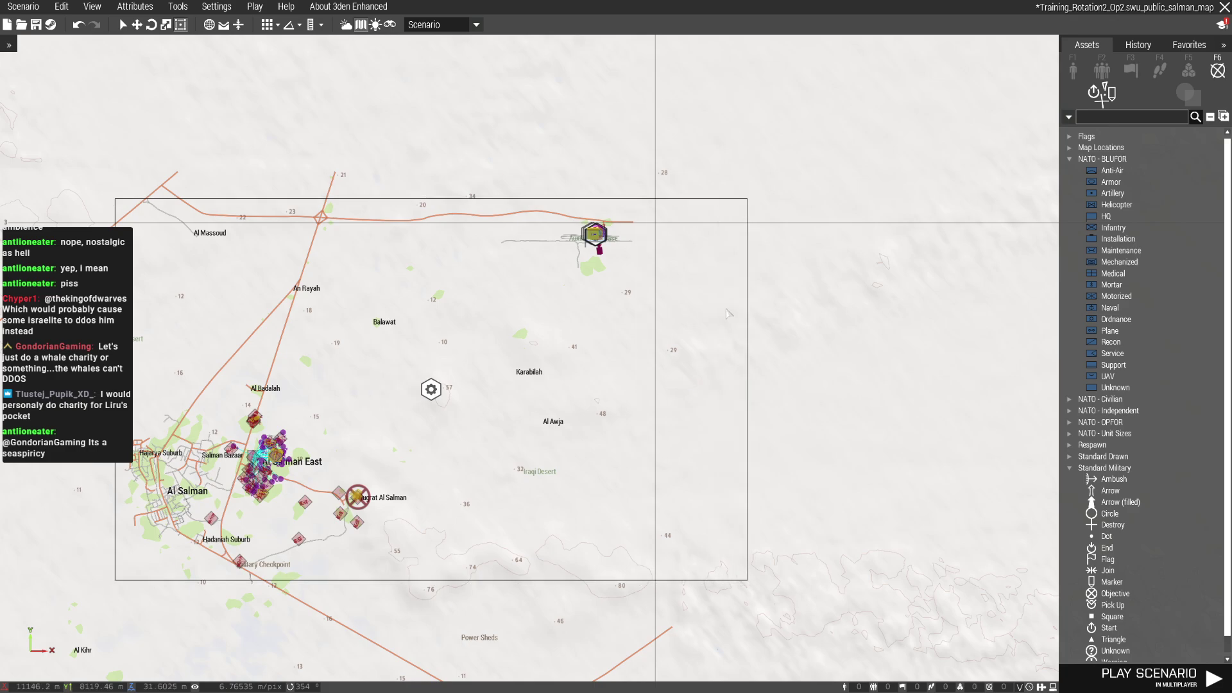
pyautogui.scroll(-1, 1098, 545)
# Place a yellow flag marker labelled 'For 2 Points'
pyautogui.click(1098, 542)
pyautogui.scroll(2, 655, 318)
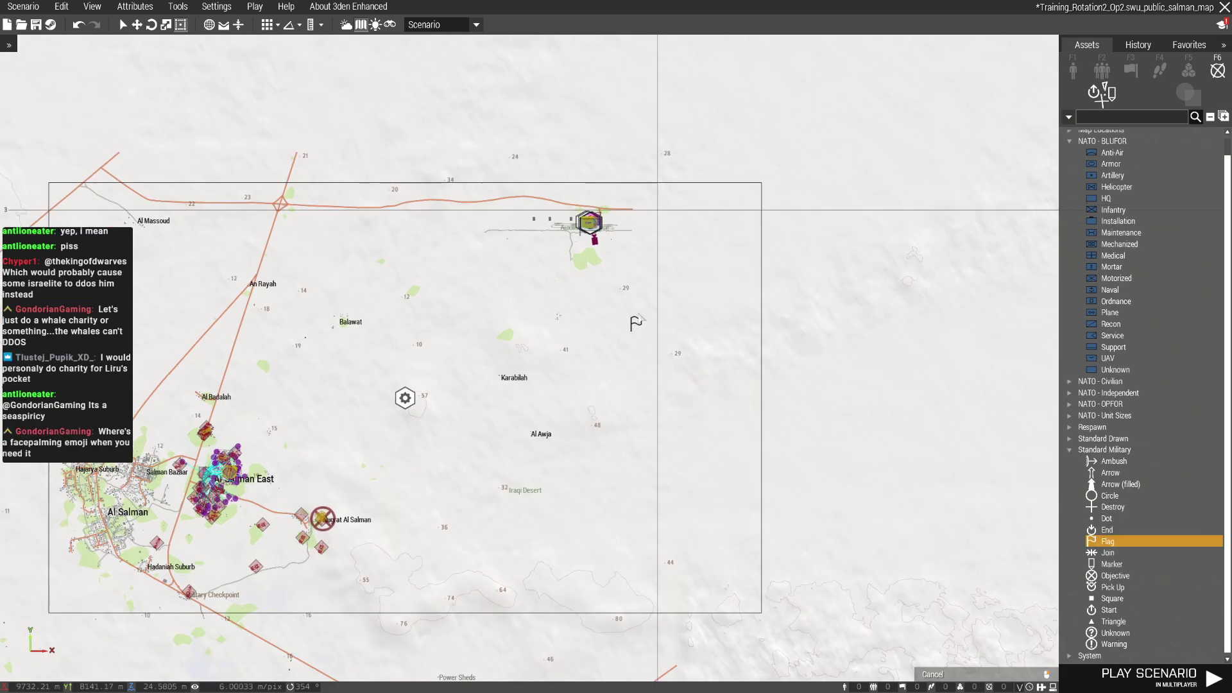
pyautogui.doubleClick(677, 224)
pyautogui.click(673, 298)
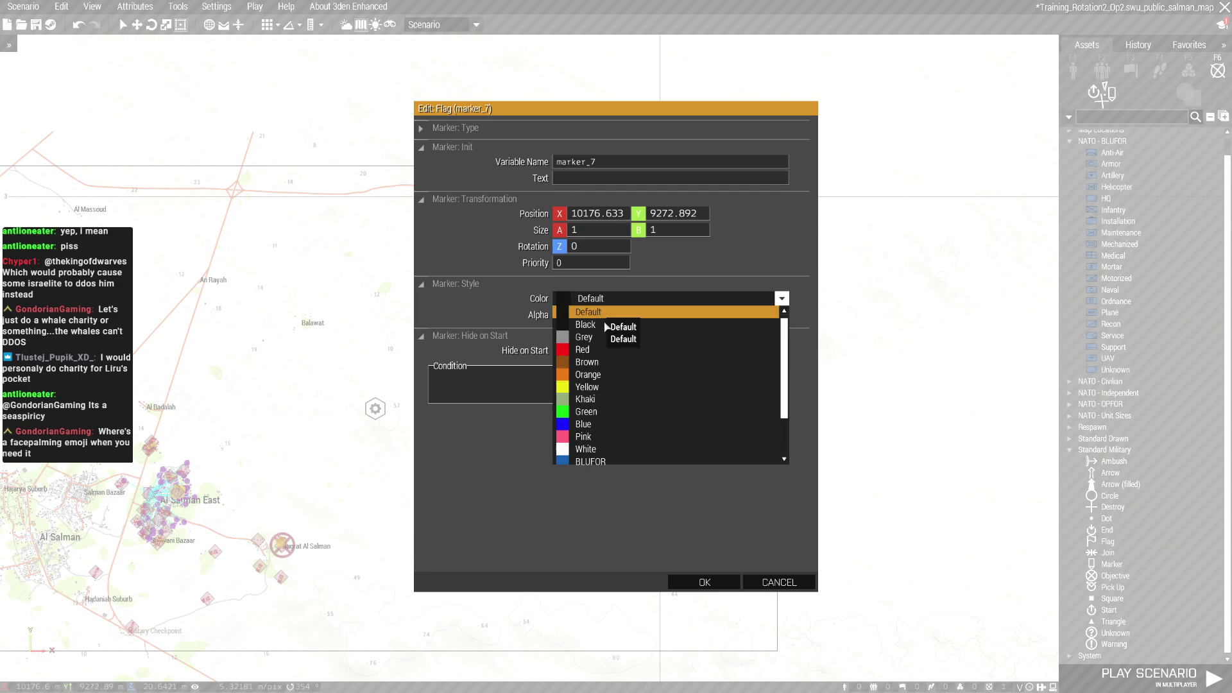
pyautogui.click(617, 393)
pyautogui.click(559, 178)
pyautogui.write('For 2 Points')
pyautogui.click(705, 583)
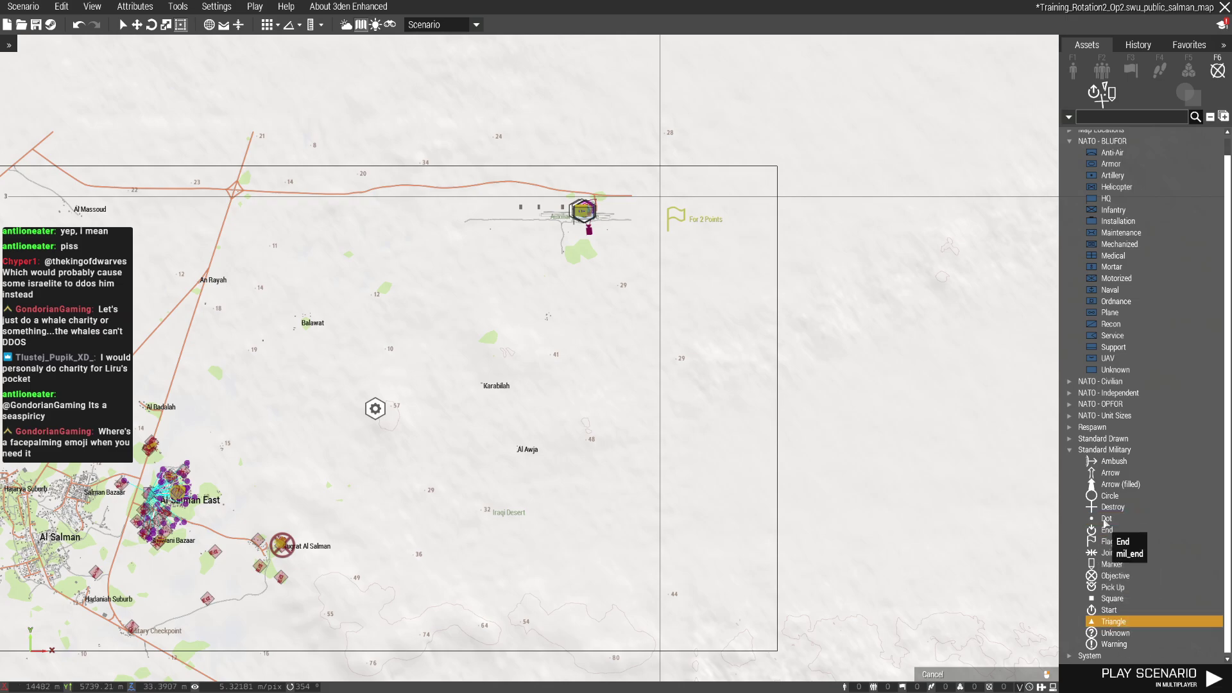
# Add a yellow dot marker labelled 'Secure the Strongpoint'
pyautogui.click(701, 298)
pyautogui.doubleClick(674, 247)
pyautogui.click(640, 299)
pyautogui.scroll(-3, 607, 384)
pyautogui.scroll(2, 607, 434)
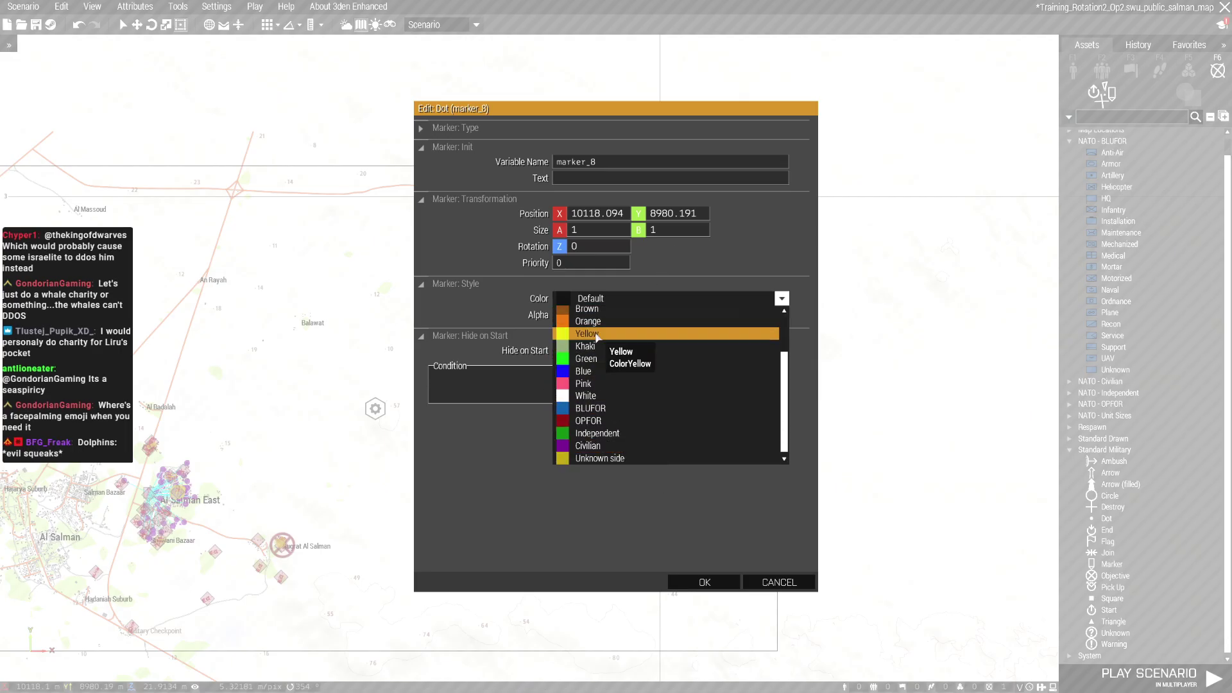
pyautogui.click(593, 334)
pyautogui.click(582, 182)
pyautogui.write('Secure')
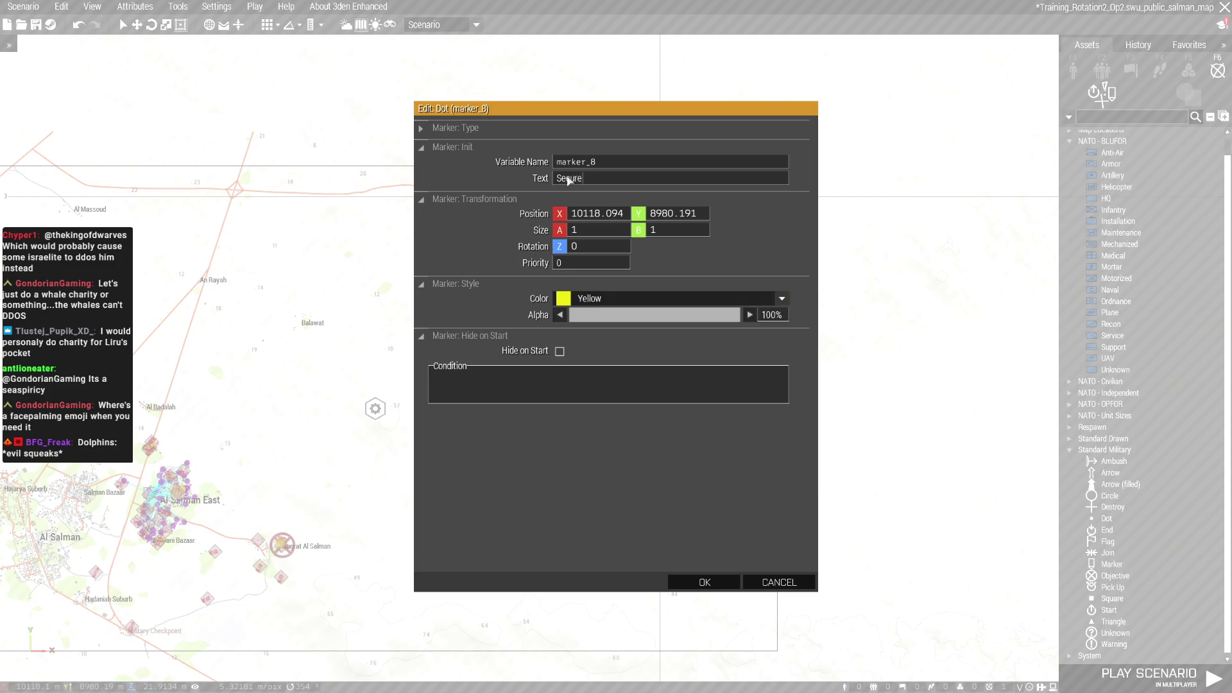
pyautogui.write(' the St')
pyautogui.write('rongpoint')
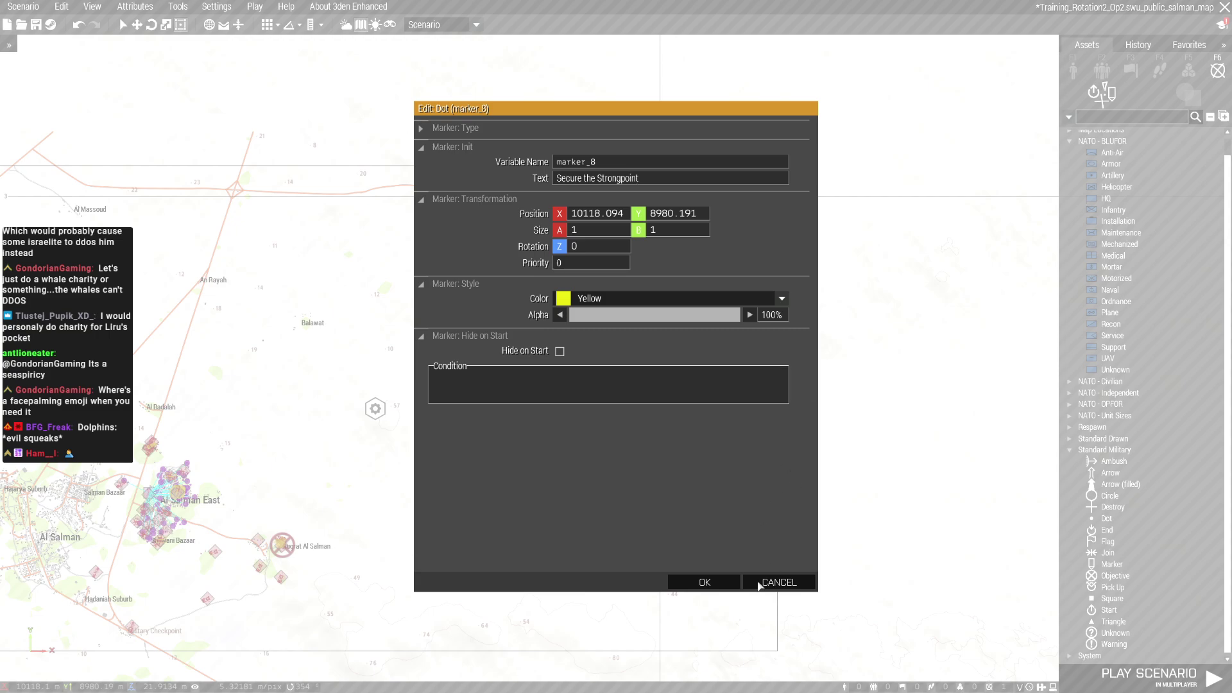
pyautogui.click(717, 584)
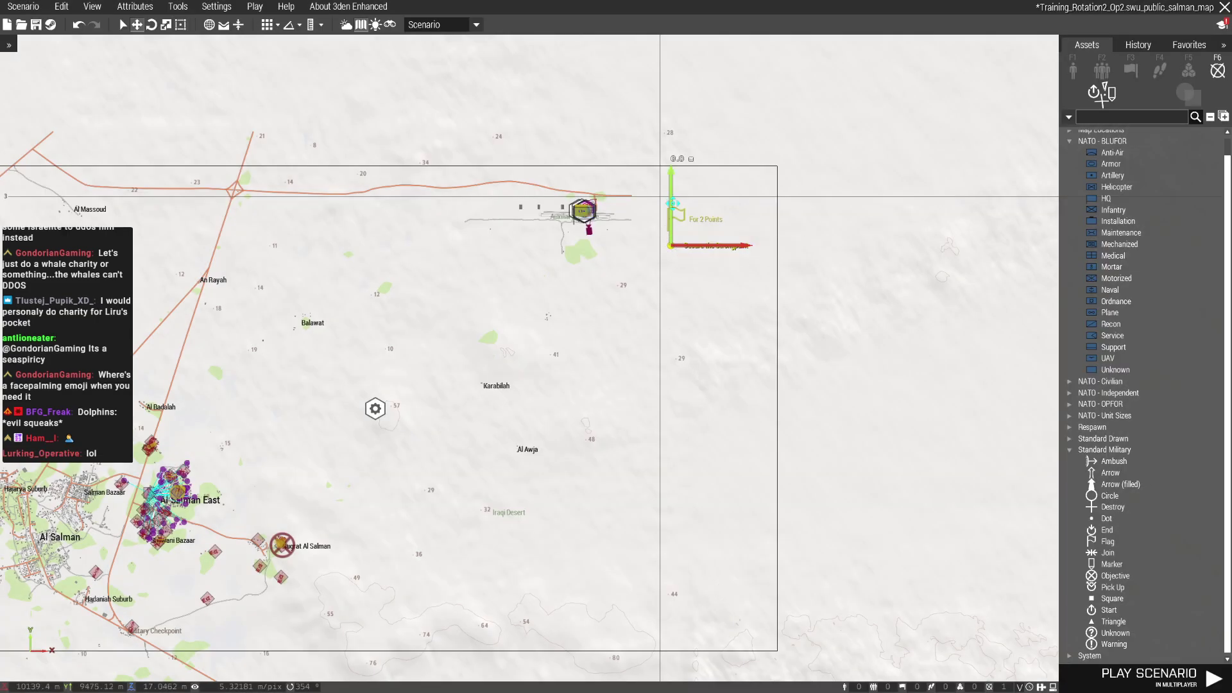
# Duplicate the dot below and start relabelling it 'Act on any intel you find'
pyautogui.hotkey('ctrl', 'c')
pyautogui.hotkey('ctrl', 'v')
pyautogui.doubleClick(674, 280)
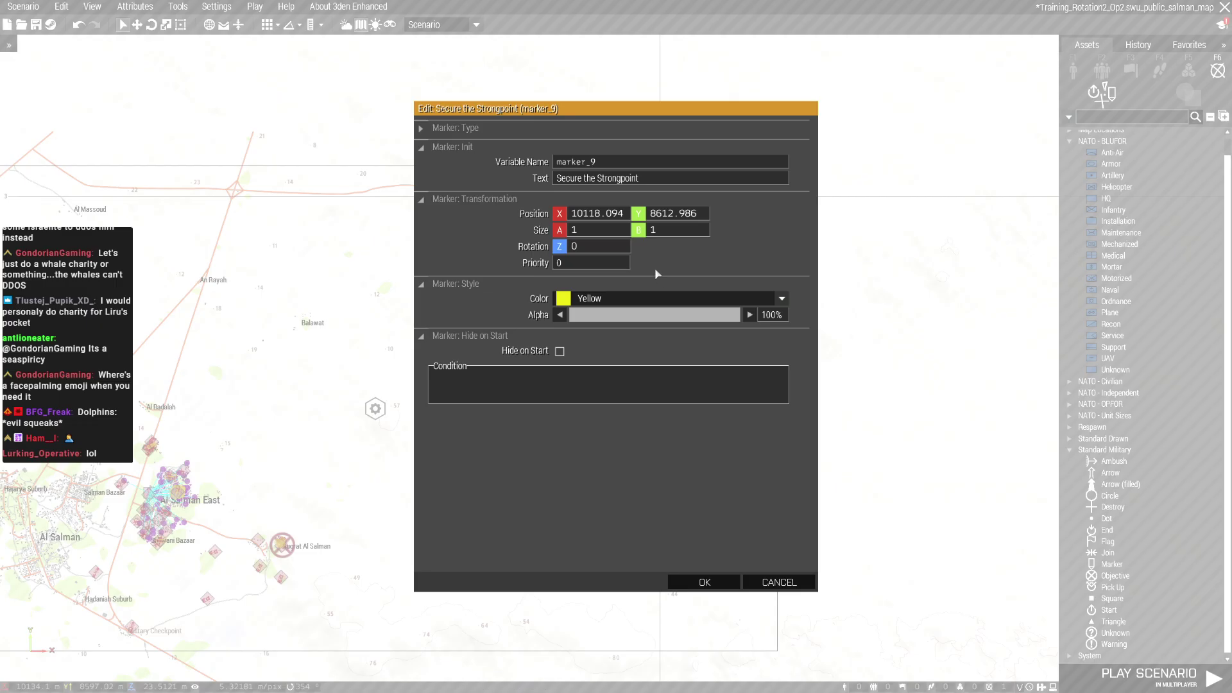
pyautogui.doubleClick(649, 179)
pyautogui.write('Act')
pyautogui.write('into')
pyautogui.write('l you find')
# Finish the 'Act on any intel you find' label and duplicate the three legend markers
pyautogui.click(705, 581)
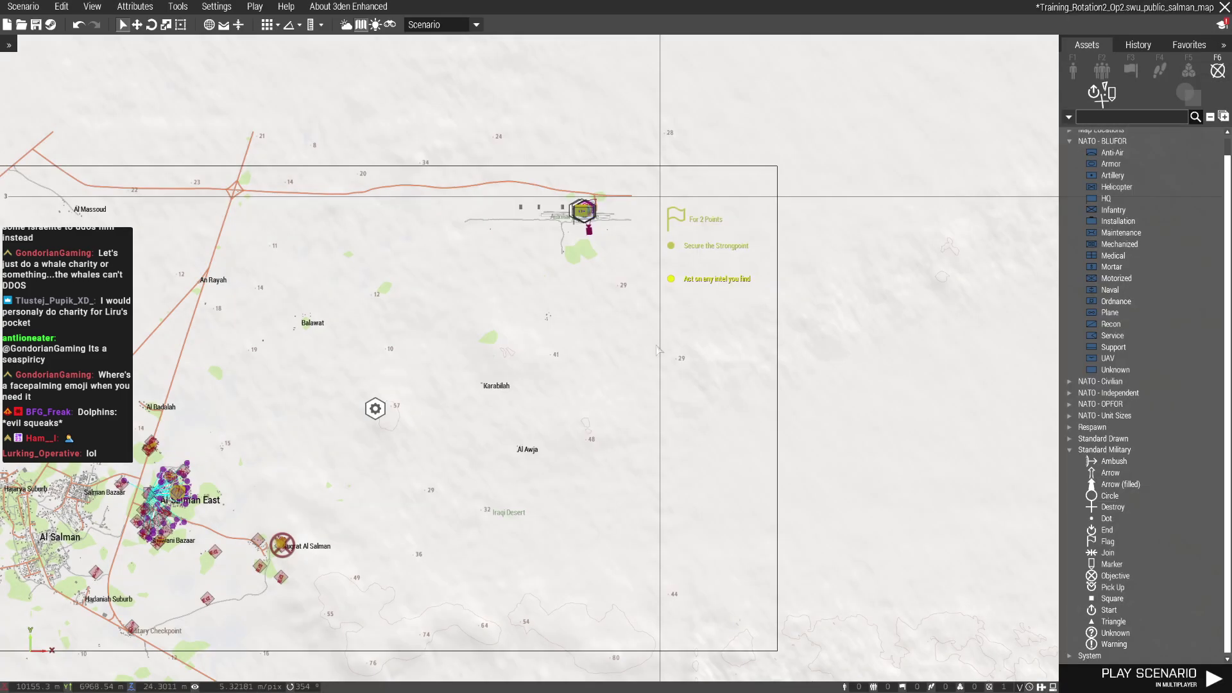
pyautogui.moveTo(655, 335)
pyautogui.mouseDown()
pyautogui.moveTo(689, 212)
pyautogui.moveTo(678, 337)
pyautogui.mouseUp()
pyautogui.press('2')
# Recolour the copied flag Independent green and relabel it 'For 3 Points'
pyautogui.doubleClick(679, 338)
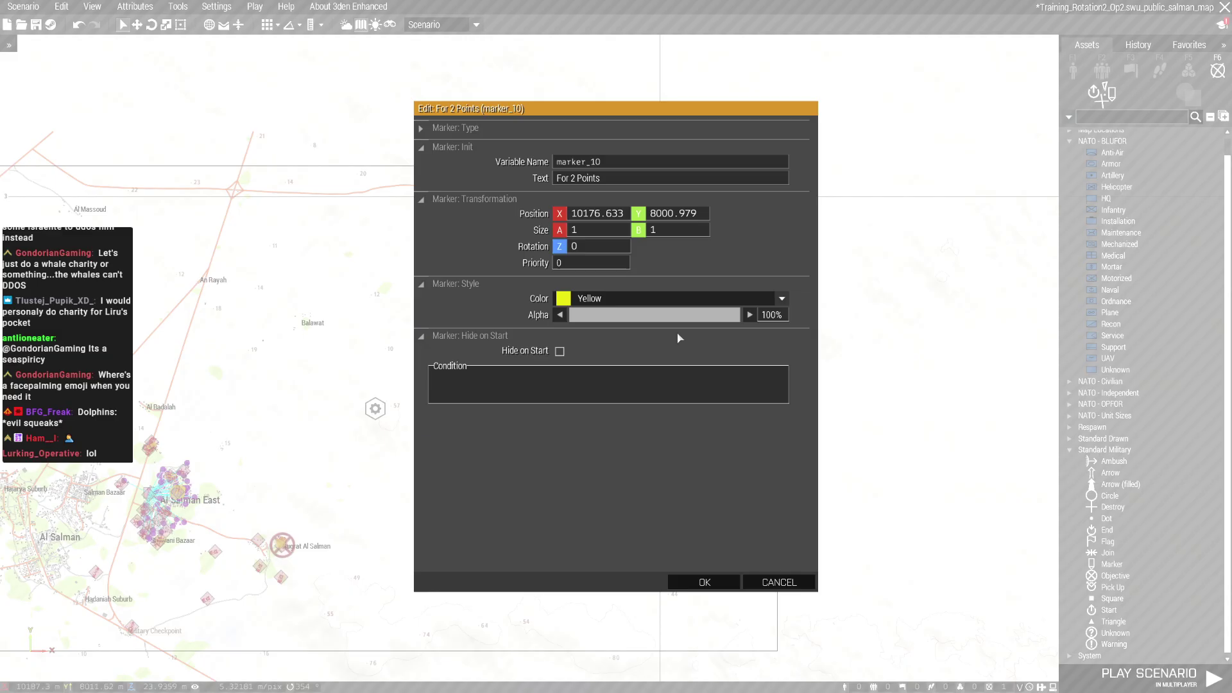
pyautogui.click(616, 298)
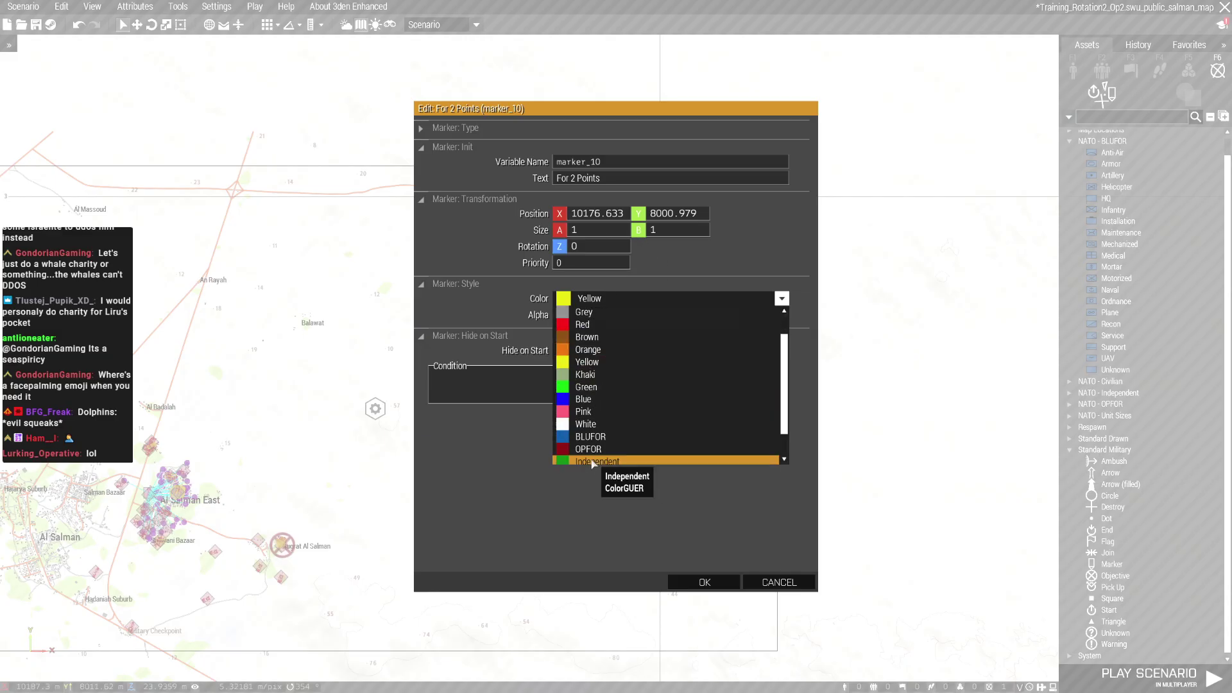
pyautogui.click(593, 462)
pyautogui.click(704, 582)
pyautogui.doubleClick(678, 337)
pyautogui.write('3')
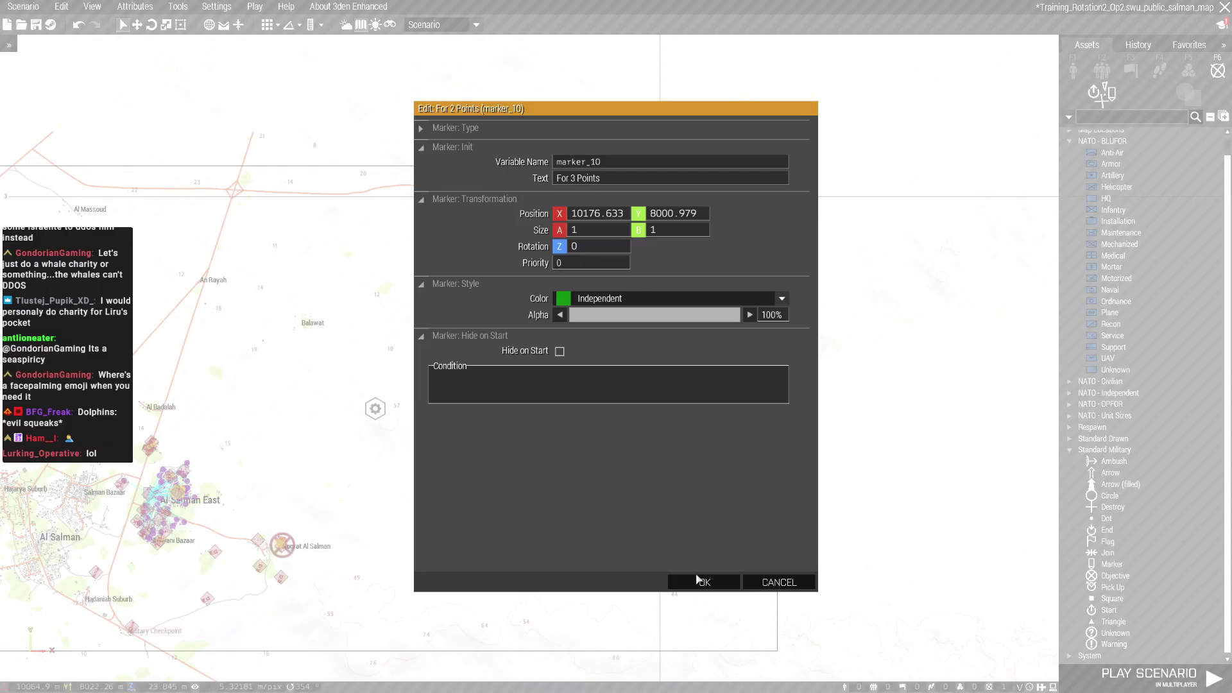
pyautogui.click(717, 582)
# Relabel the copied dot 'Complete all objectives tied to the intel (3)' in Independent green
pyautogui.doubleClick(678, 368)
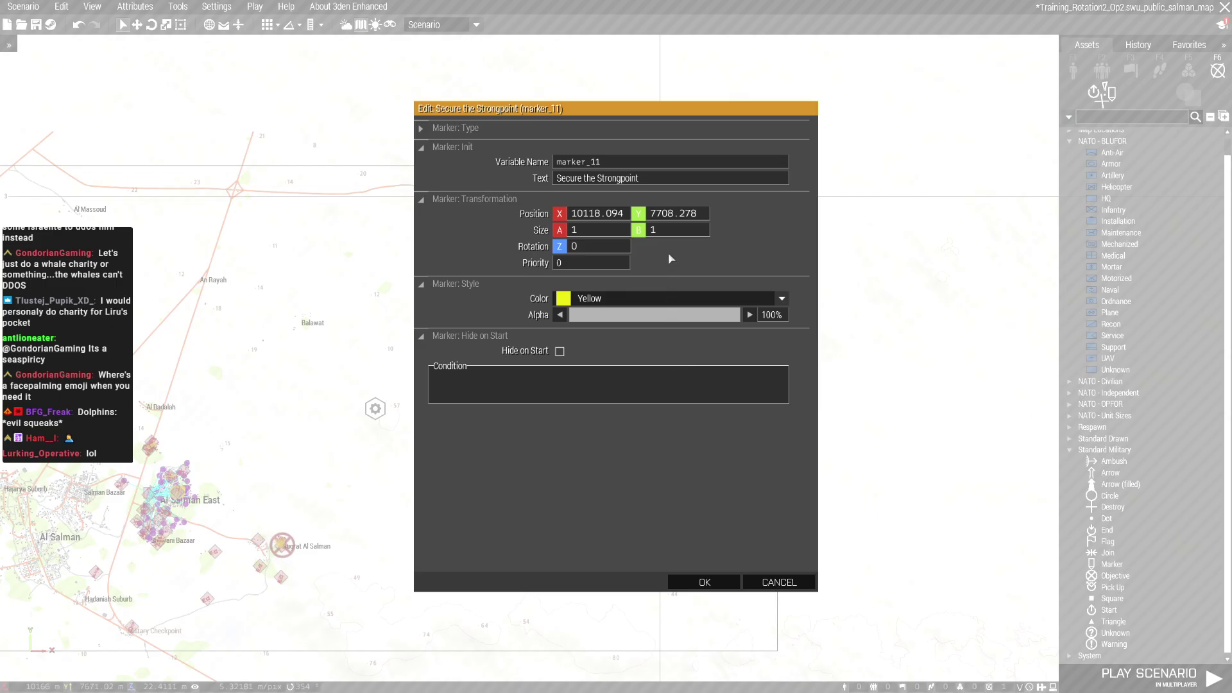
pyautogui.moveTo(648, 181); pyautogui.dragTo(374, 182)
pyautogui.write('Complete all objectives tied to the')
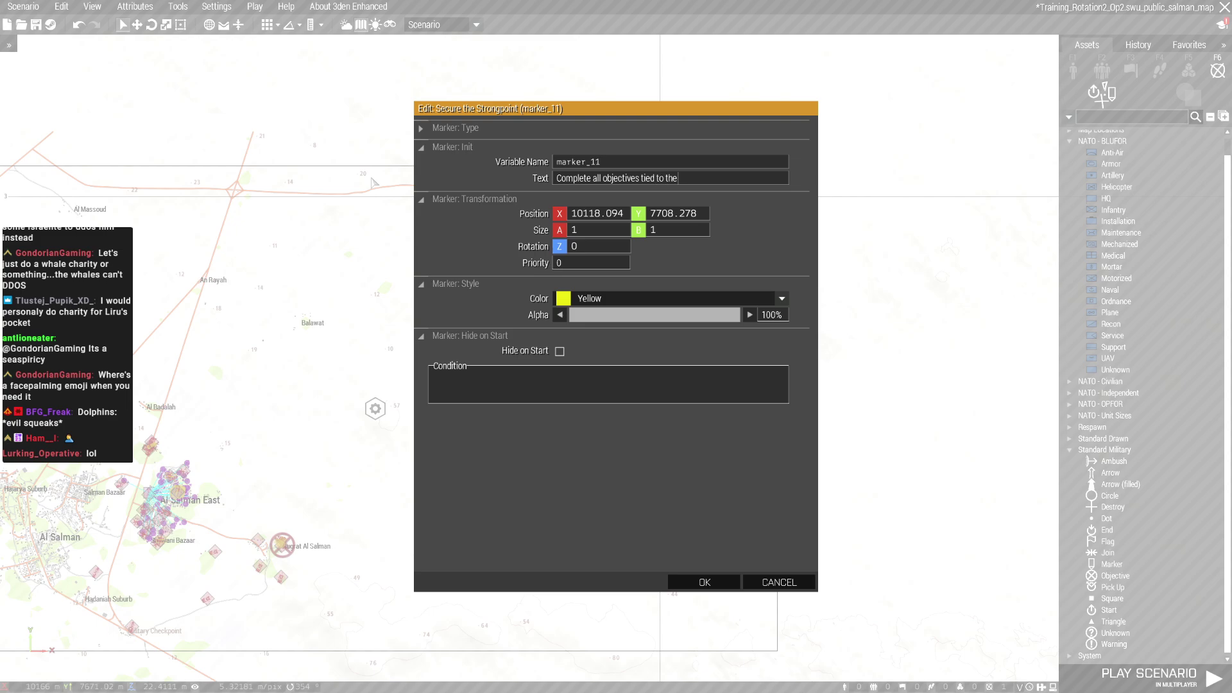
pyautogui.write(' inte;l (3')
pyautogui.write(')')
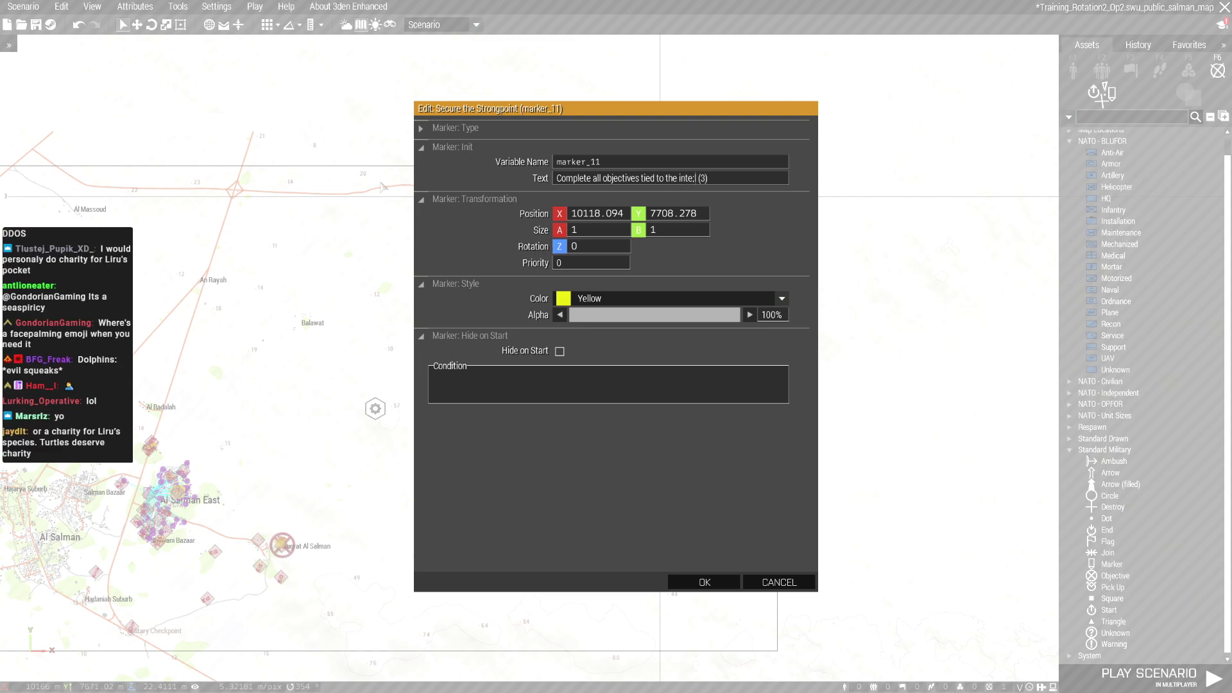
pyautogui.press('BackSpace')
pyautogui.write('l')
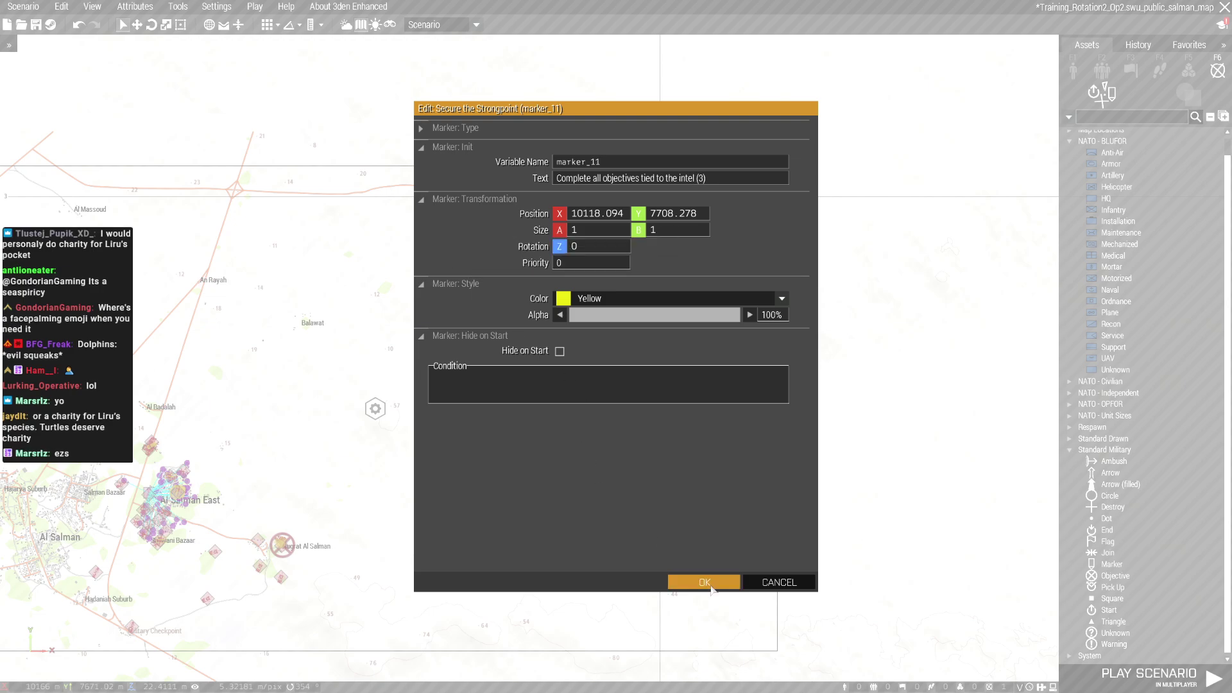
pyautogui.click(583, 301)
pyautogui.scroll(-1, 602, 414)
pyautogui.click(605, 451)
pyautogui.click(706, 582)
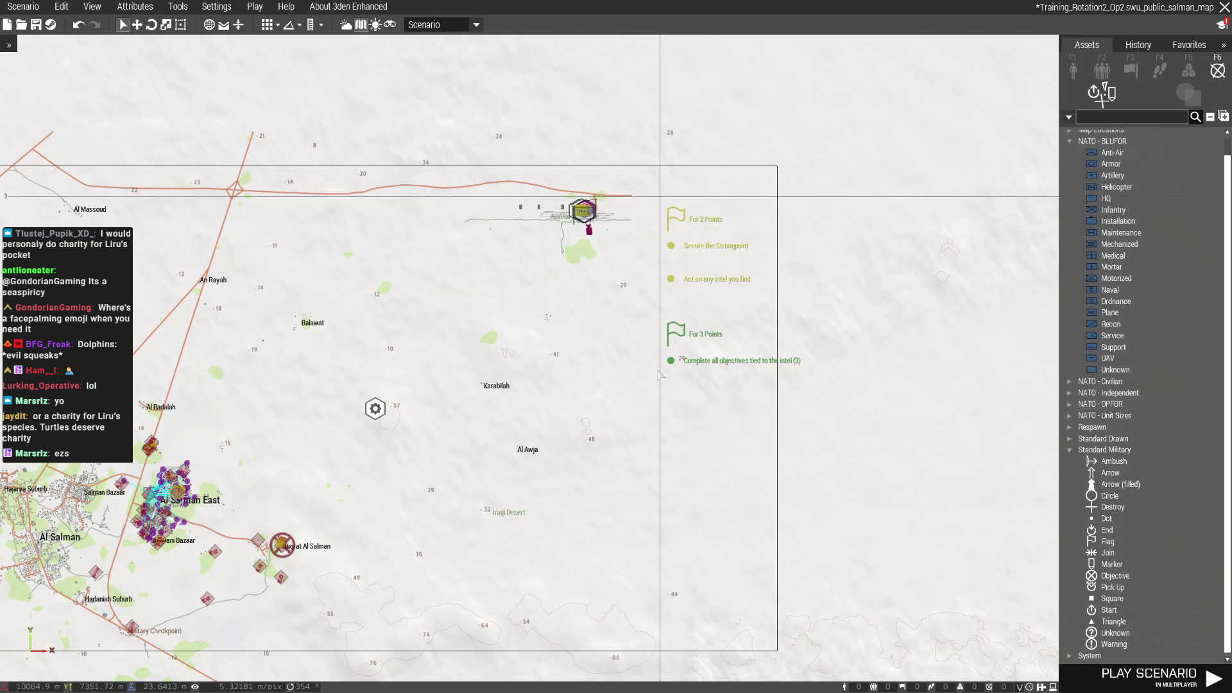
# Duplicate the intel objective and relabel it 'Do not kill more than 4 Civilians'
pyautogui.press('2')
pyautogui.click(678, 353)
pyautogui.doubleClick(679, 353)
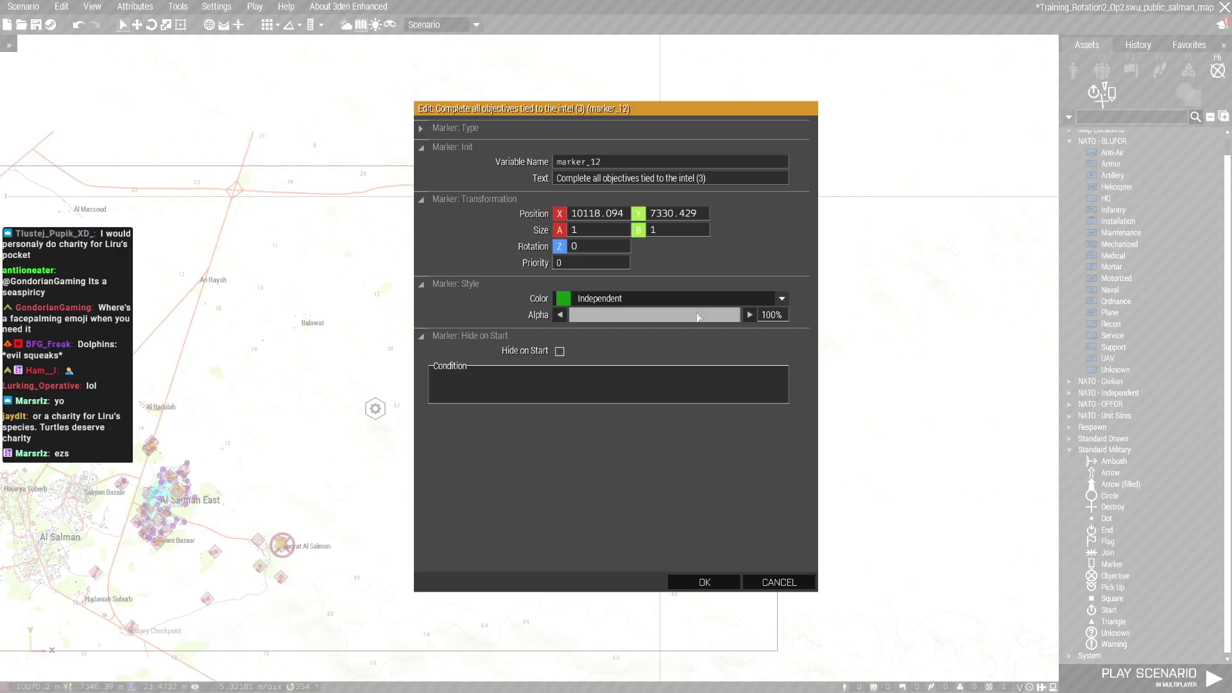
pyautogui.click(717, 180)
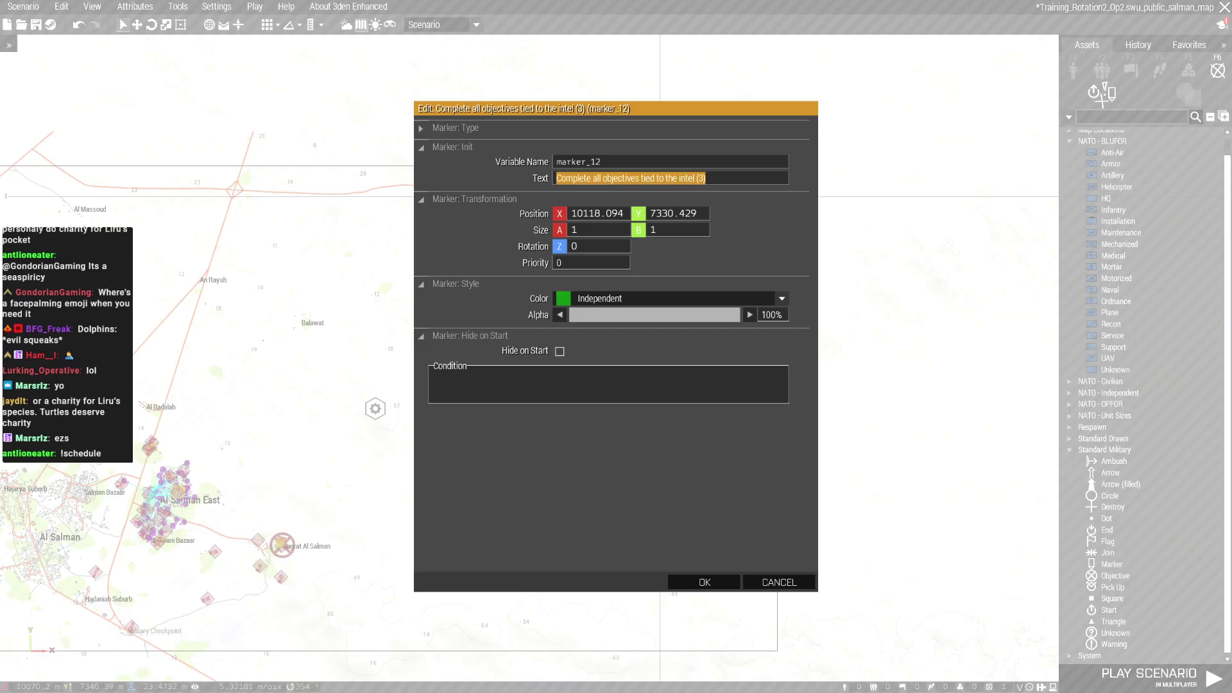
pyautogui.write('Do not k')
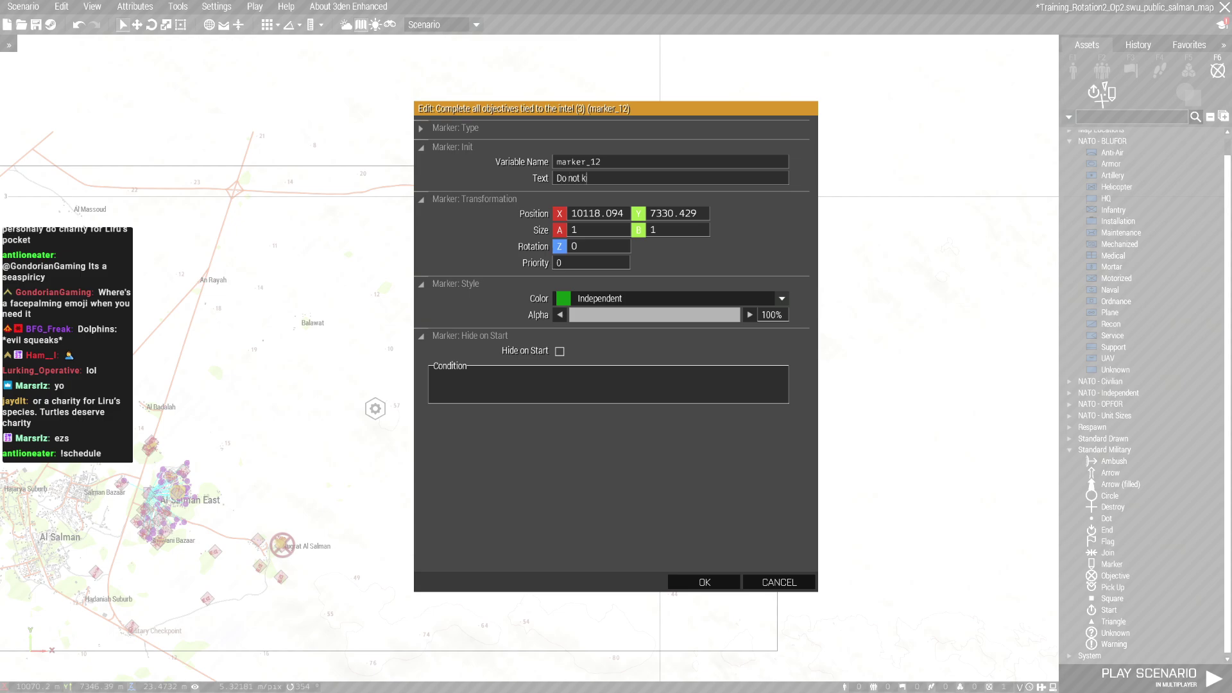
pyautogui.write('ill more than 4 C')
pyautogui.write('ivilians')
pyautogui.click(704, 582)
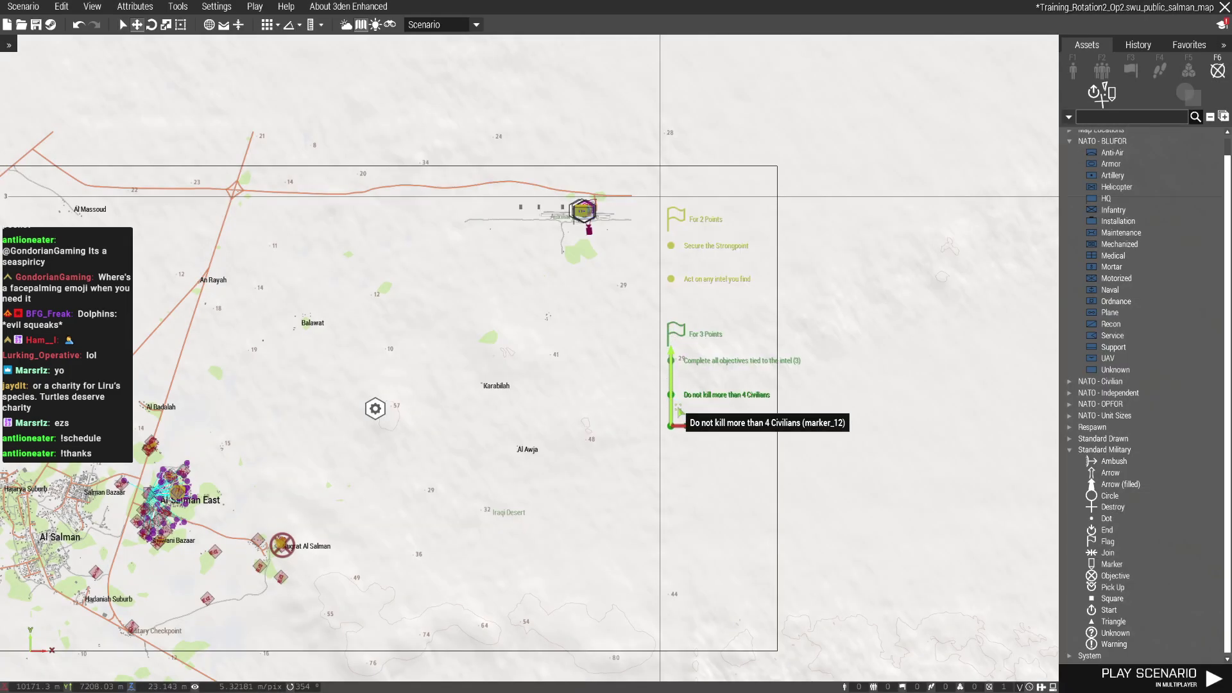
# Relabel the next green copy 'Do not lose more than 5 personnel'
pyautogui.doubleClick(673, 394)
pyautogui.moveTo(667, 178); pyautogui.dragTo(424, 197)
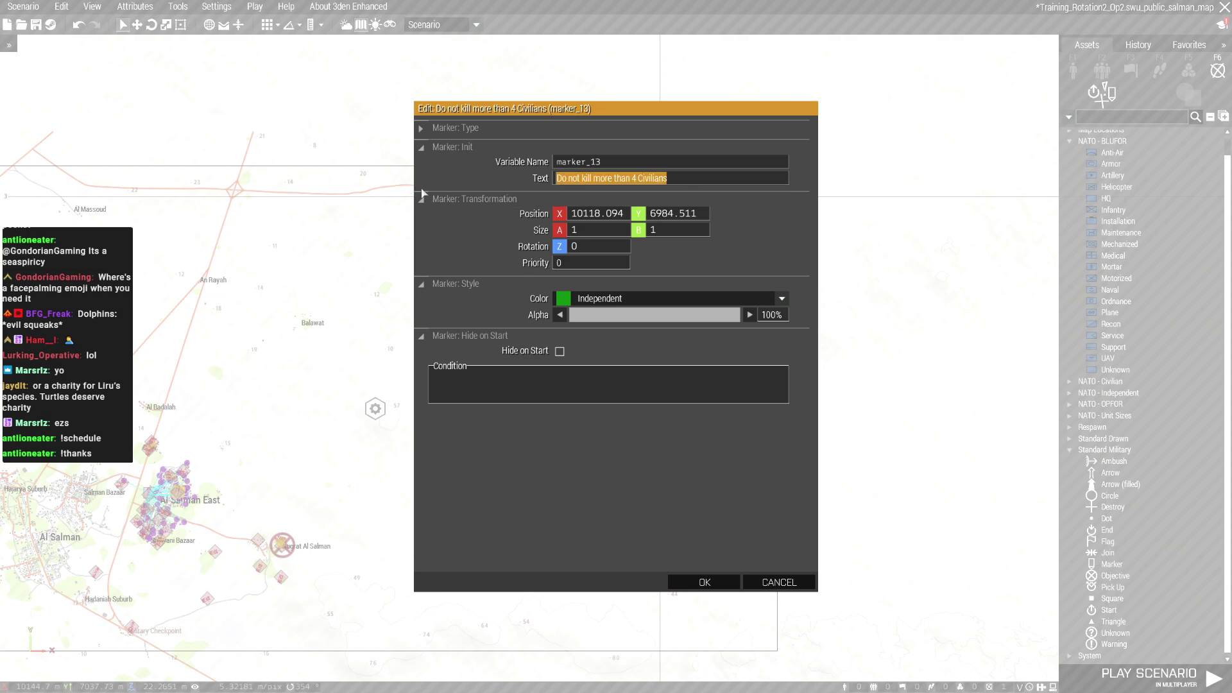
pyautogui.write('Do')
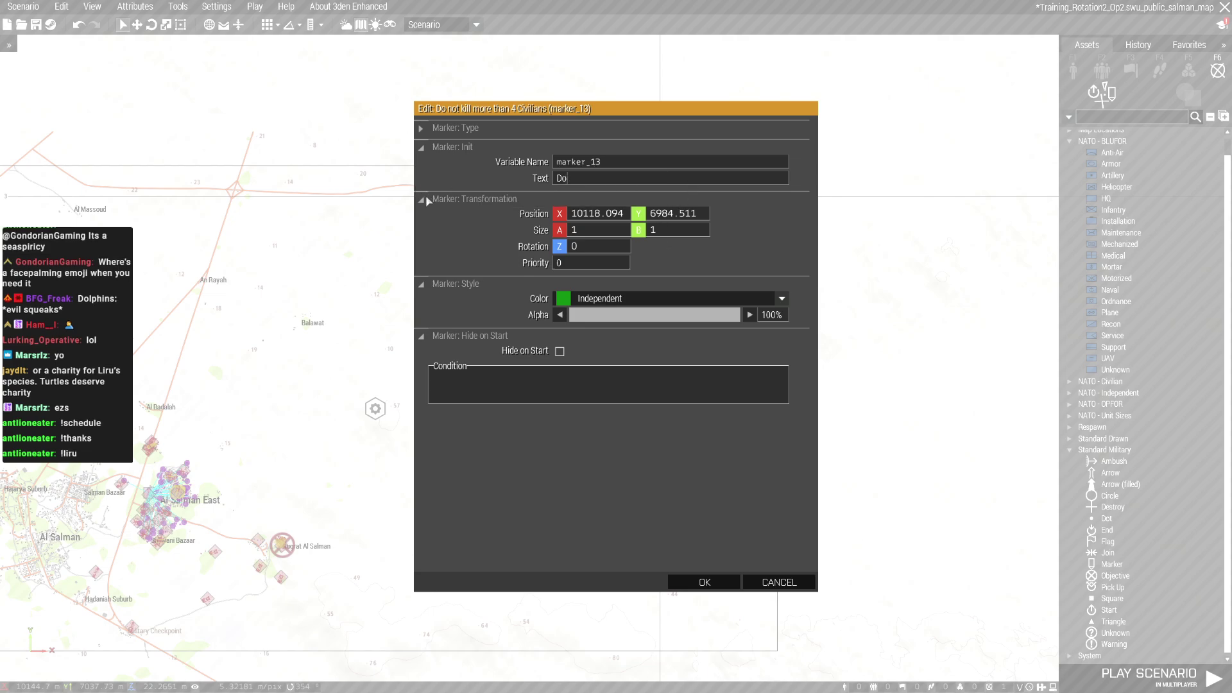
pyautogui.write(' not lose more than 5 persone')
pyautogui.click(703, 585)
pyautogui.scroll(-3, 700, 595)
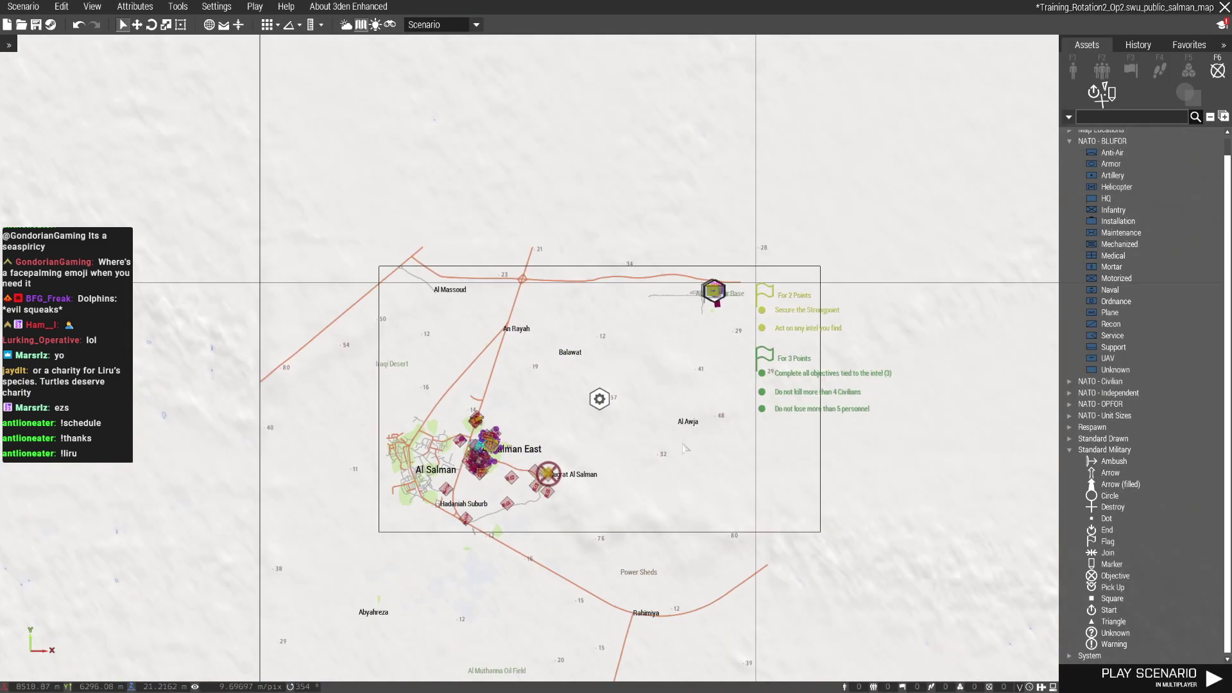
# Save the scenario, then use Export to Multiplayer to write it to MPMissions
pyautogui.click(24, 7)
pyautogui.click(39, 53)
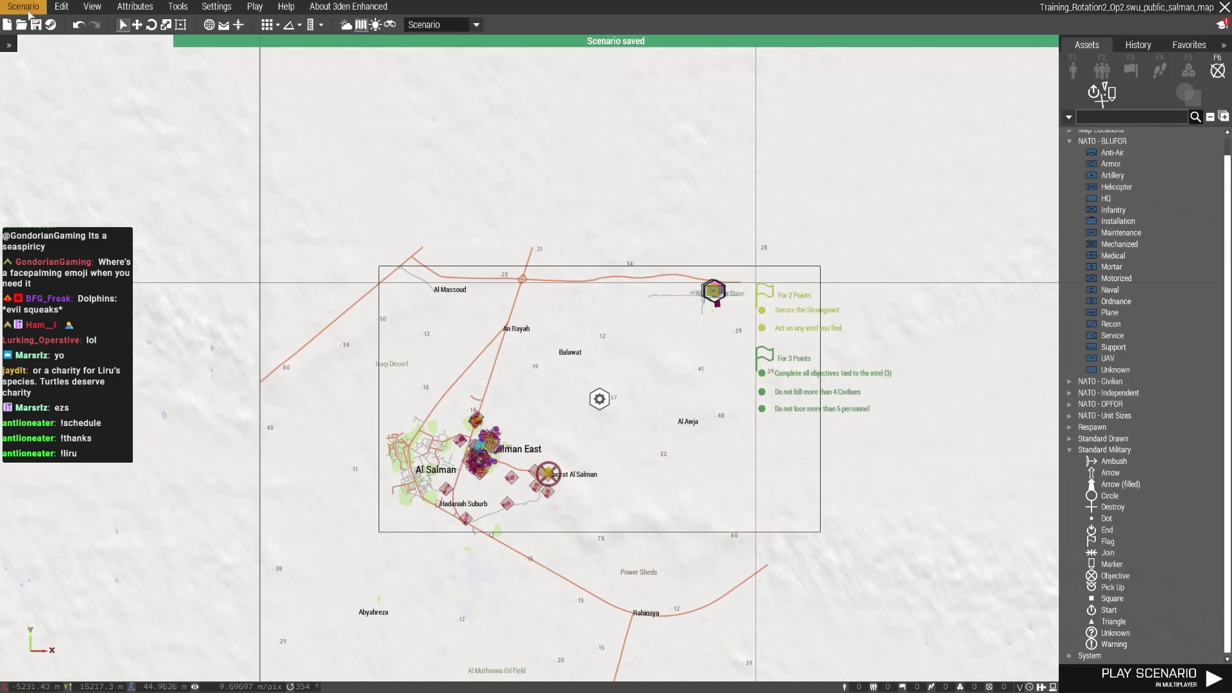
pyautogui.click(29, 13)
pyautogui.click(211, 141)
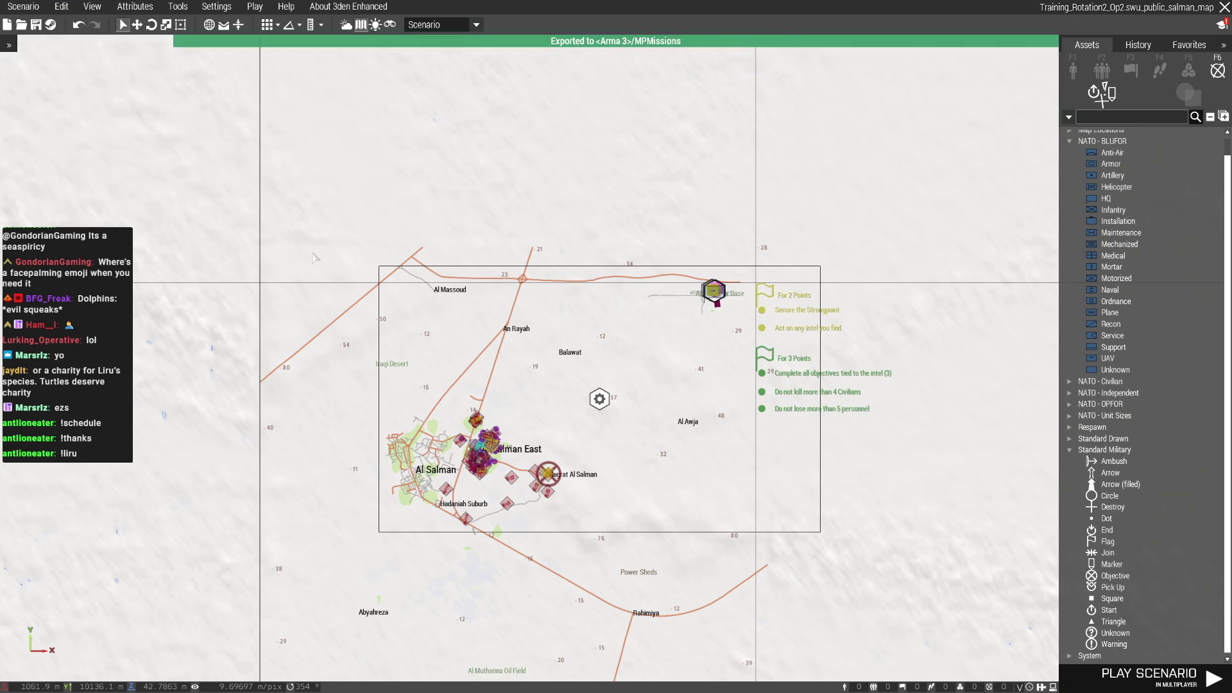